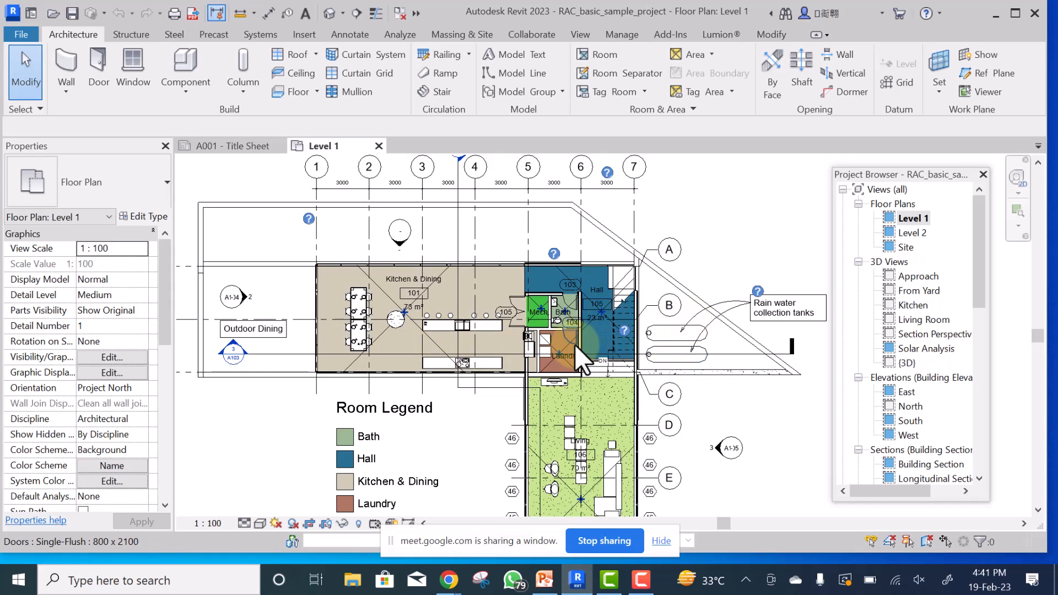
- Examine the Level 1 floor plan, from the kitchen and laundry area down to the living room and deck
{"action": "scroll", "coordinate": [557, 345], "scroll_direction": "down", "scroll_amount": 3}
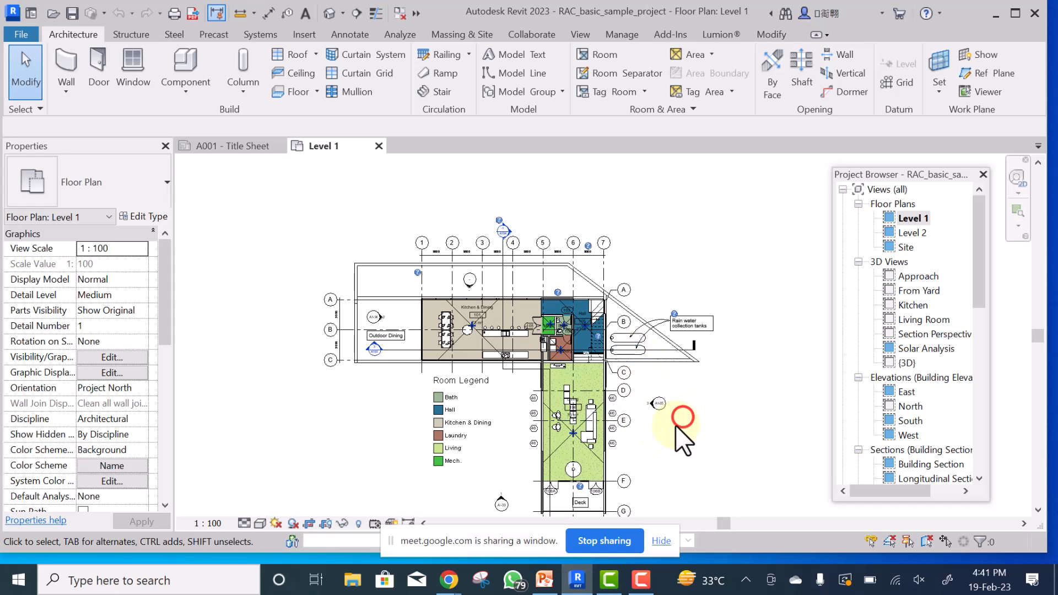
{"action": "scroll", "coordinate": [647, 436], "scroll_direction": "up", "scroll_amount": 2}
{"action": "middle_click_drag", "start_coordinate": [653, 437], "coordinate": [620, 401]}
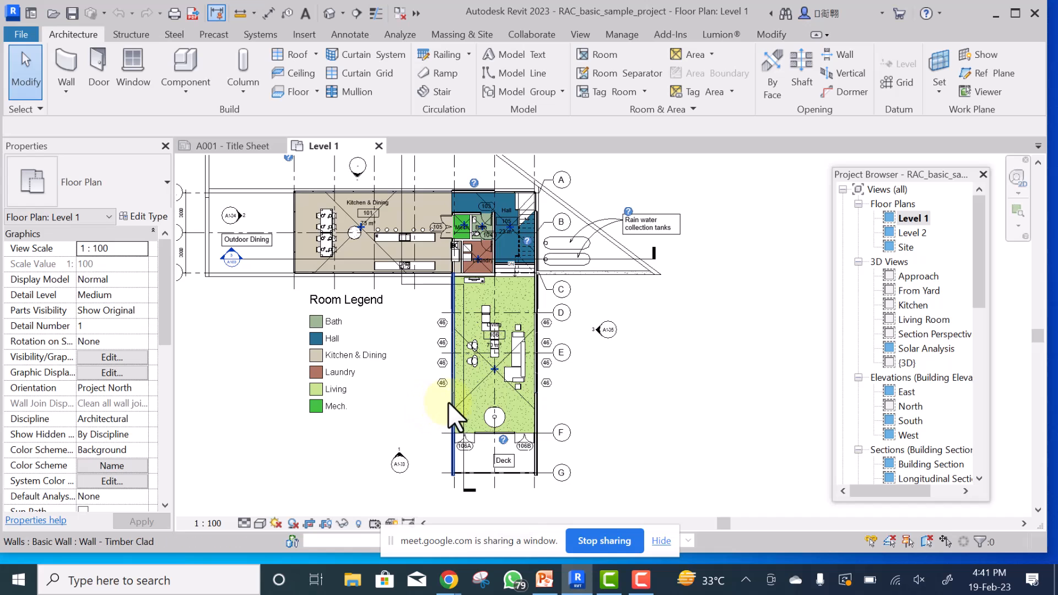
{"action": "scroll", "coordinate": [448, 402], "scroll_direction": "up", "scroll_amount": 4}
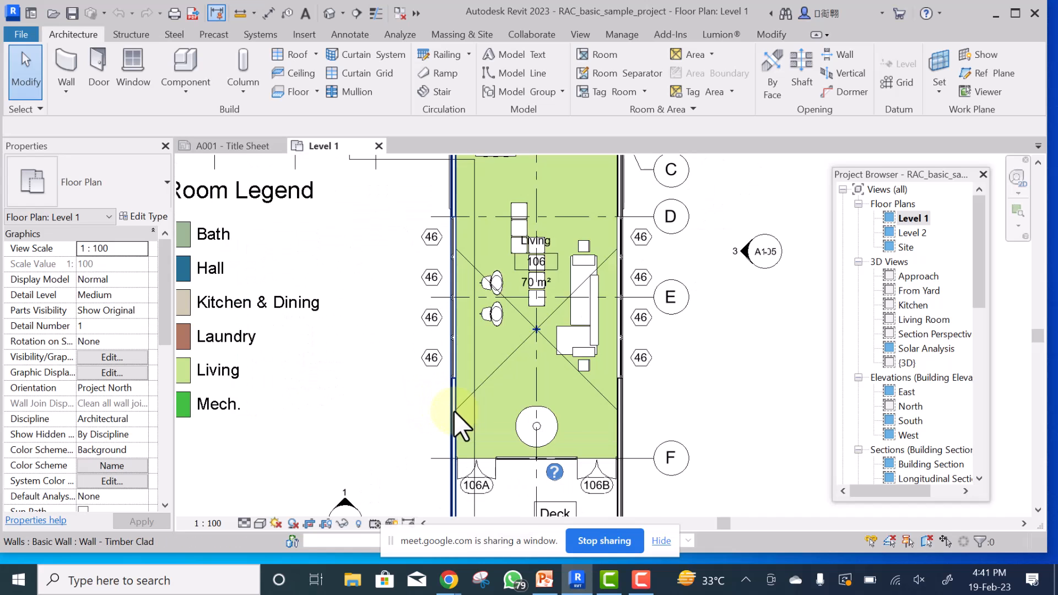
{"action": "scroll", "coordinate": [454, 411], "scroll_direction": "down", "scroll_amount": 4}
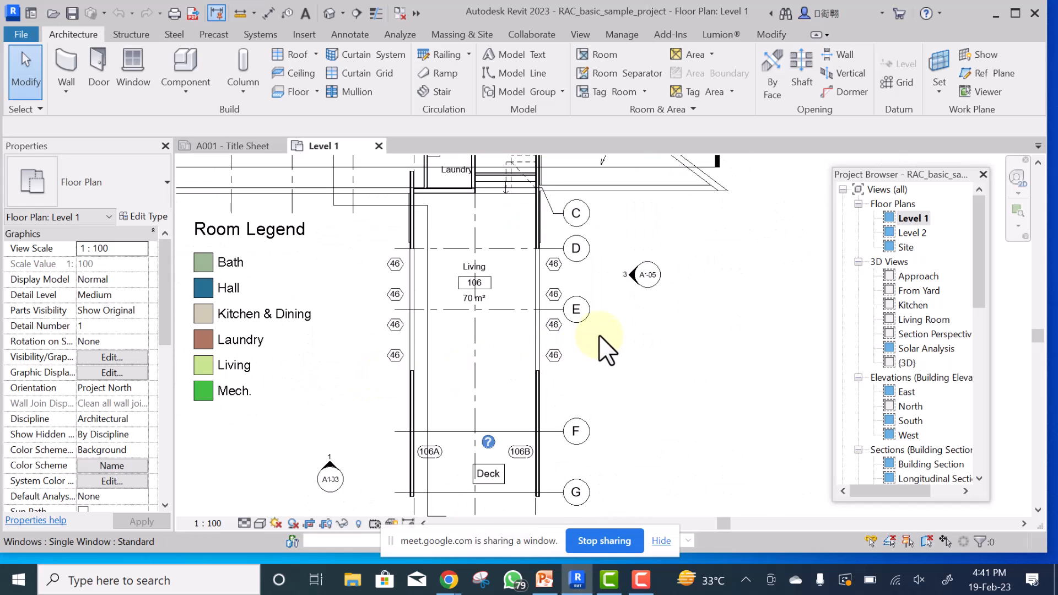
{"action": "scroll", "coordinate": [599, 333], "scroll_direction": "down", "scroll_amount": 2}
{"action": "middle_click_drag", "start_coordinate": [575, 405], "coordinate": [555, 406]}
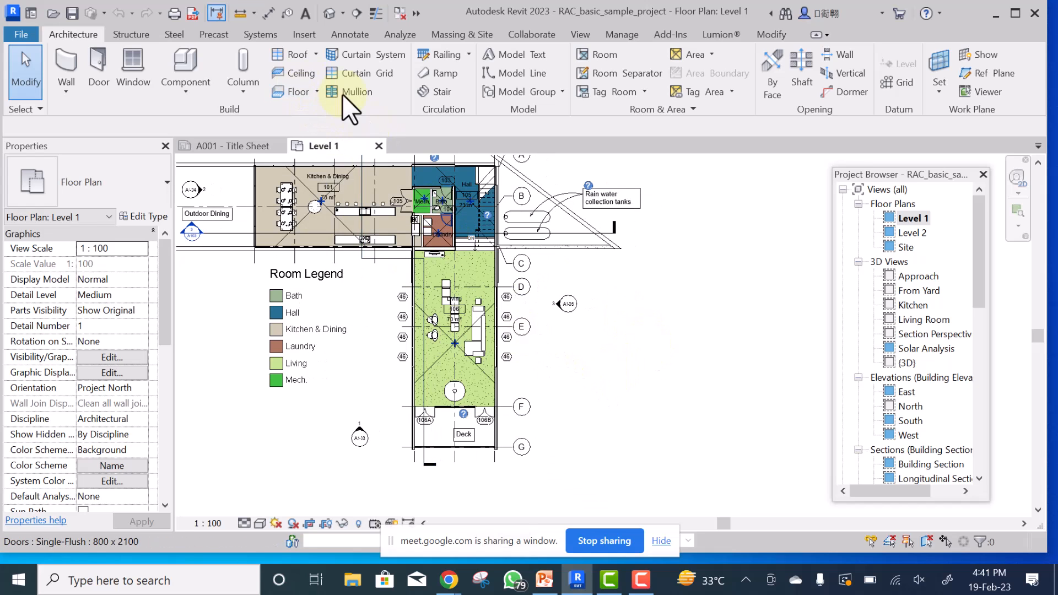
- Open the default 3D view and delete the upper-floor single window in the grey wall above the kitchen counter
{"action": "left_click", "coordinate": [328, 12]}
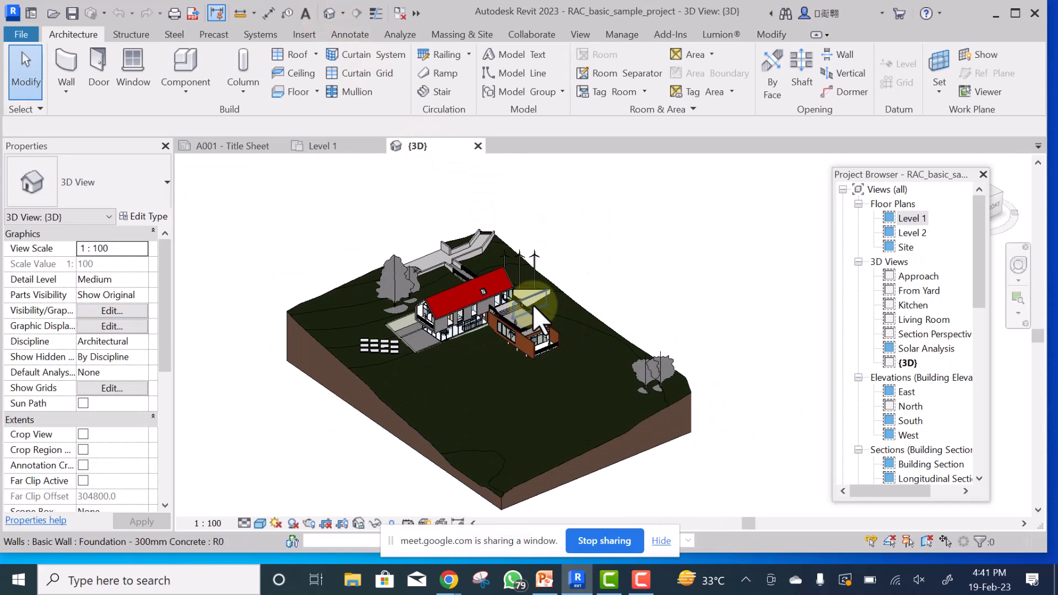
{"action": "scroll", "coordinate": [471, 319], "scroll_direction": "up", "scroll_amount": 5}
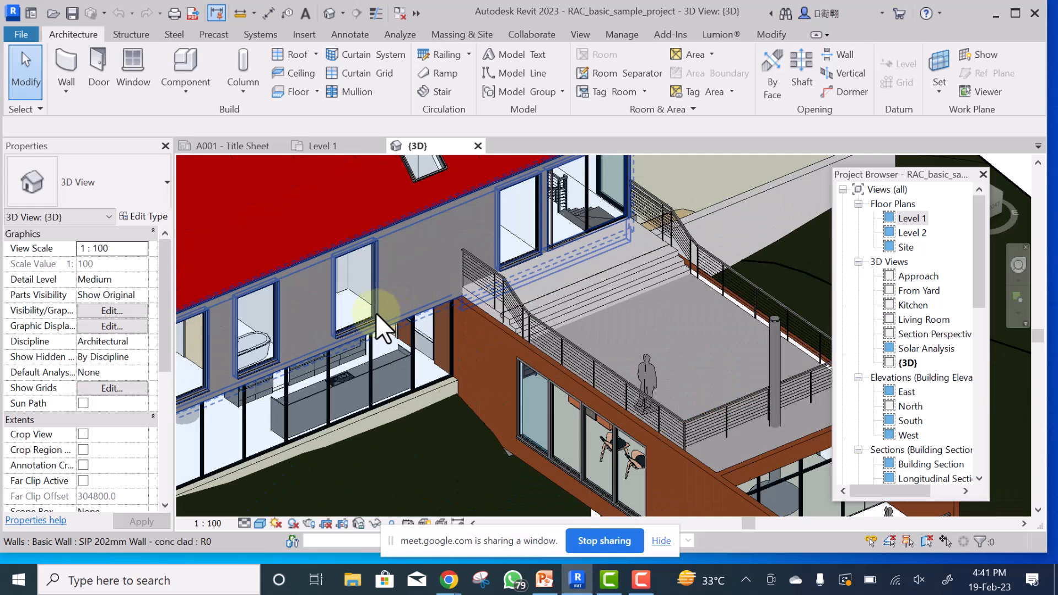
{"action": "left_click", "coordinate": [372, 280]}
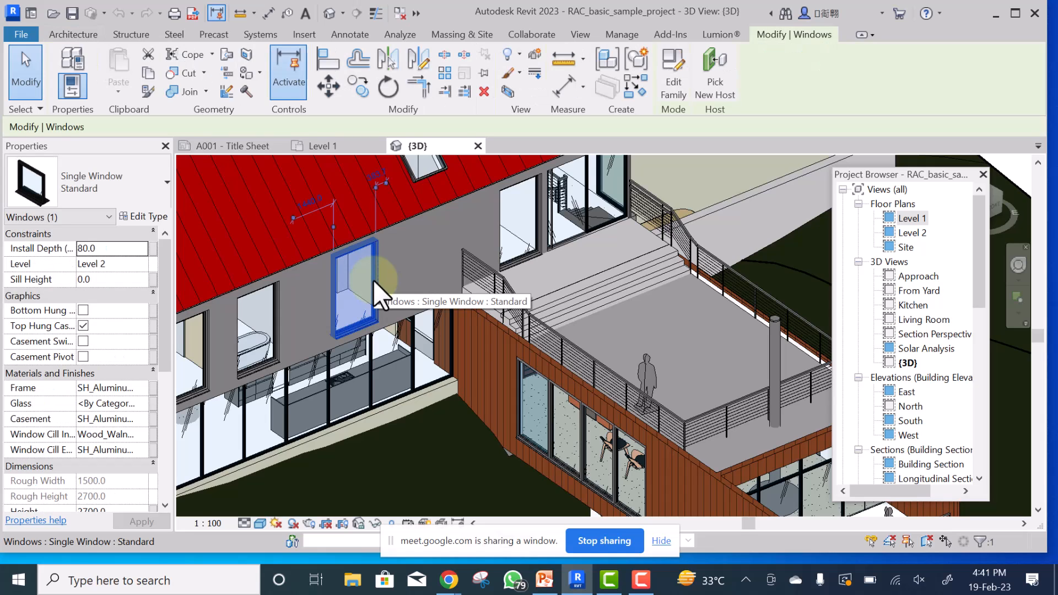
{"action": "key", "text": "d"}
{"action": "key", "text": "e"}
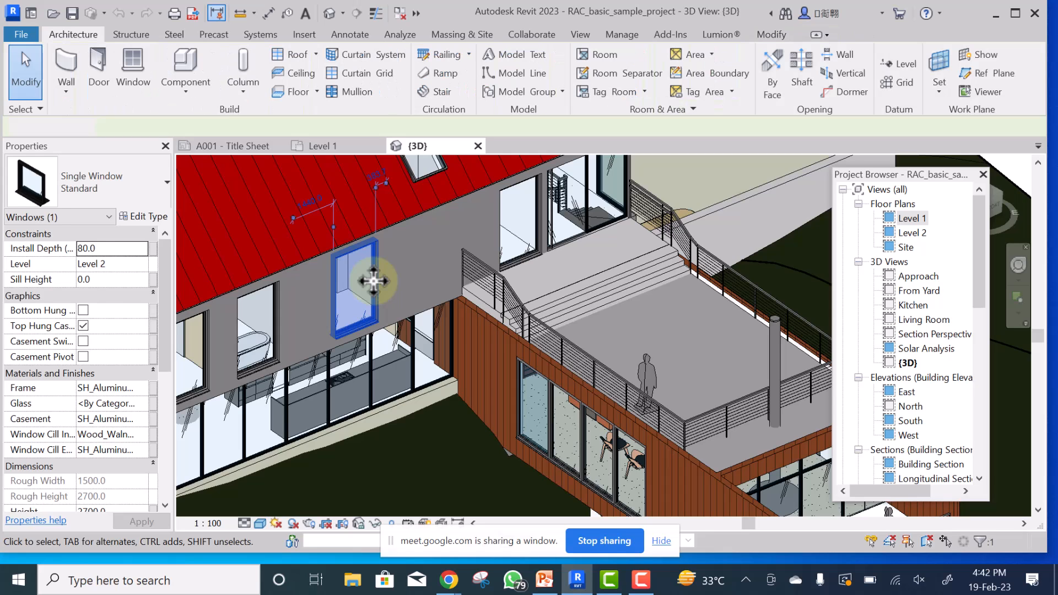
- Open the Level 1 floor plan and examine the exterior walls around the kitchen and laundry for the window
{"action": "double_click", "coordinate": [905, 218]}
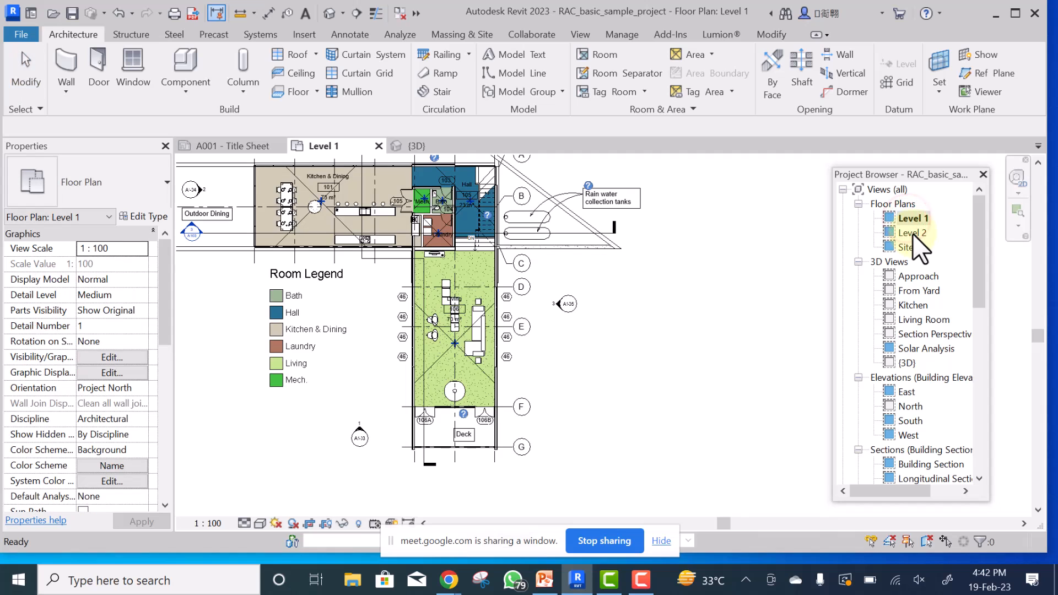
{"action": "scroll", "coordinate": [325, 199], "scroll_direction": "up", "scroll_amount": 5}
{"action": "scroll", "coordinate": [529, 343], "scroll_direction": "up", "scroll_amount": 4}
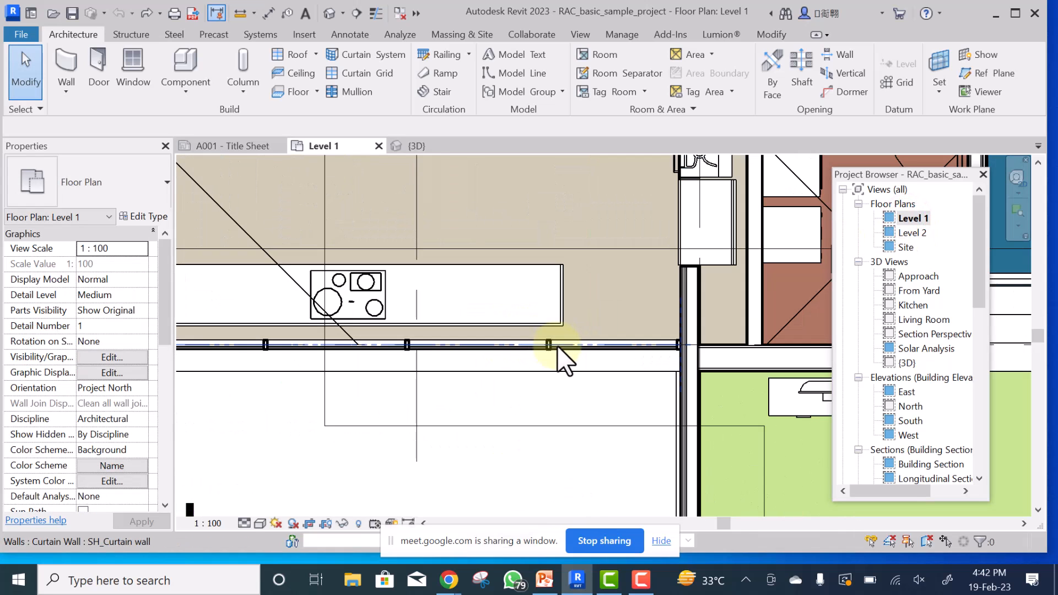
{"action": "scroll", "coordinate": [481, 348], "scroll_direction": "down", "scroll_amount": 4}
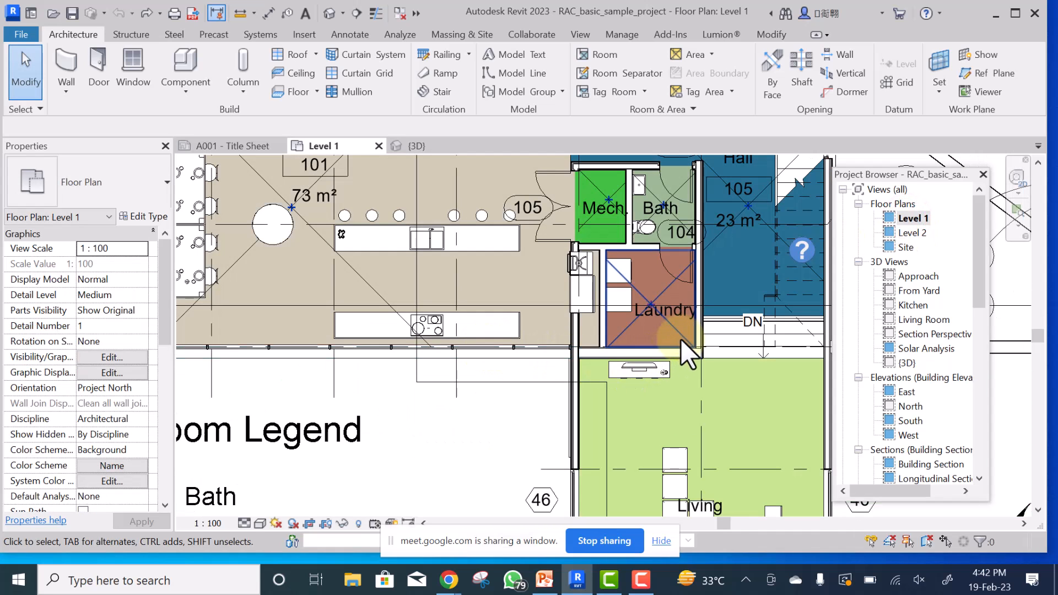
{"action": "scroll", "coordinate": [680, 351], "scroll_direction": "up", "scroll_amount": 2}
{"action": "scroll", "coordinate": [679, 352], "scroll_direction": "down", "scroll_amount": 1}
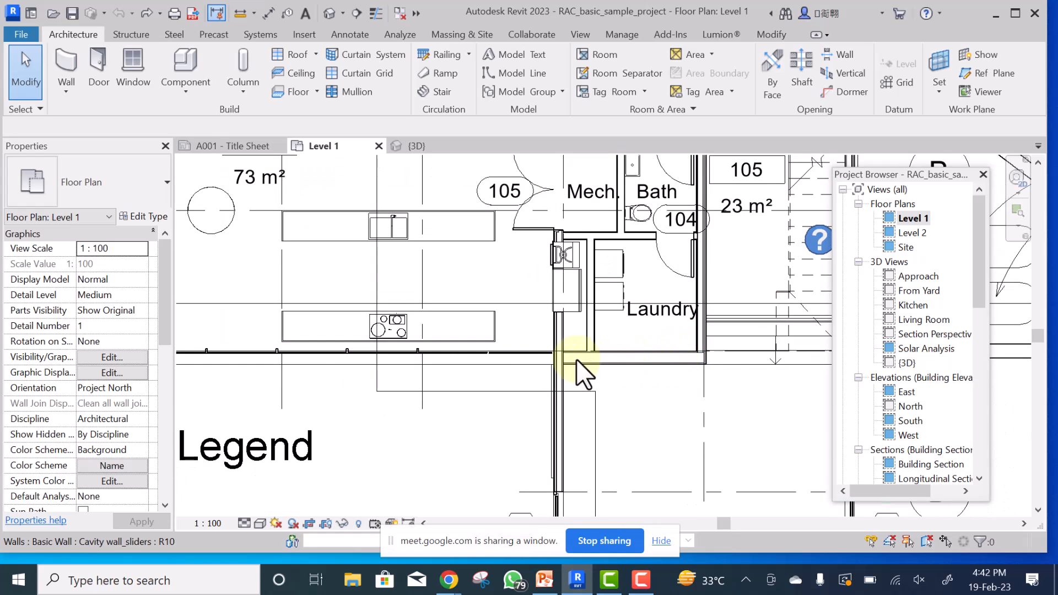
{"action": "scroll", "coordinate": [577, 358], "scroll_direction": "down", "scroll_amount": 4}
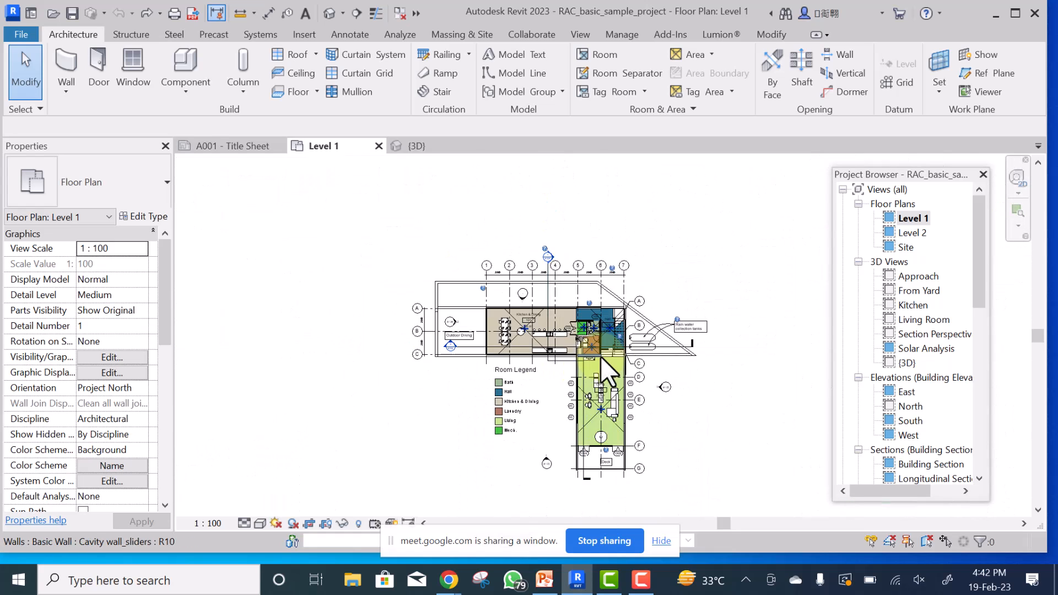
{"action": "scroll", "coordinate": [601, 356], "scroll_direction": "up", "scroll_amount": 4}
{"action": "middle_click_drag", "start_coordinate": [449, 392], "coordinate": [659, 426]}
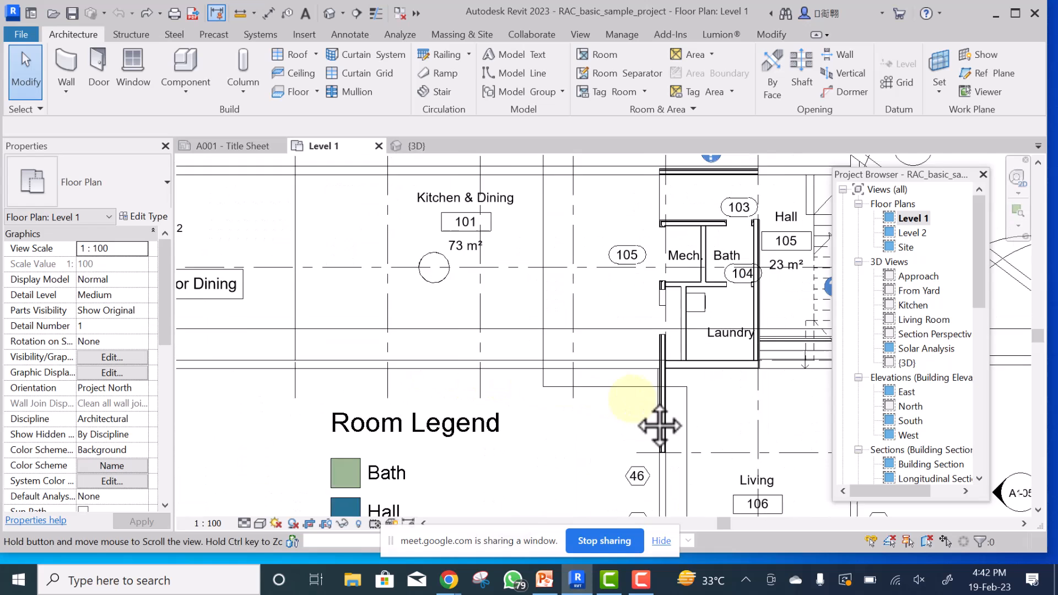
{"action": "scroll", "coordinate": [419, 357], "scroll_direction": "down", "scroll_amount": 3}
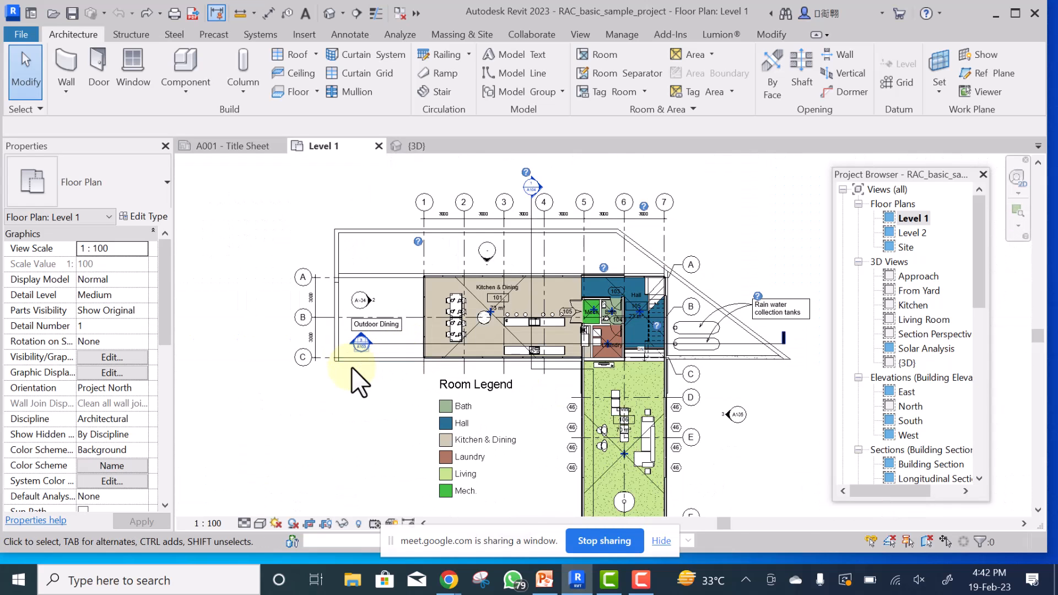
- Examine the curtain wall along Kitchen & Dining and the walls around the living room and deck
{"action": "scroll", "coordinate": [347, 355], "scroll_direction": "up", "scroll_amount": 3}
{"action": "scroll", "coordinate": [610, 382], "scroll_direction": "up", "scroll_amount": 4}
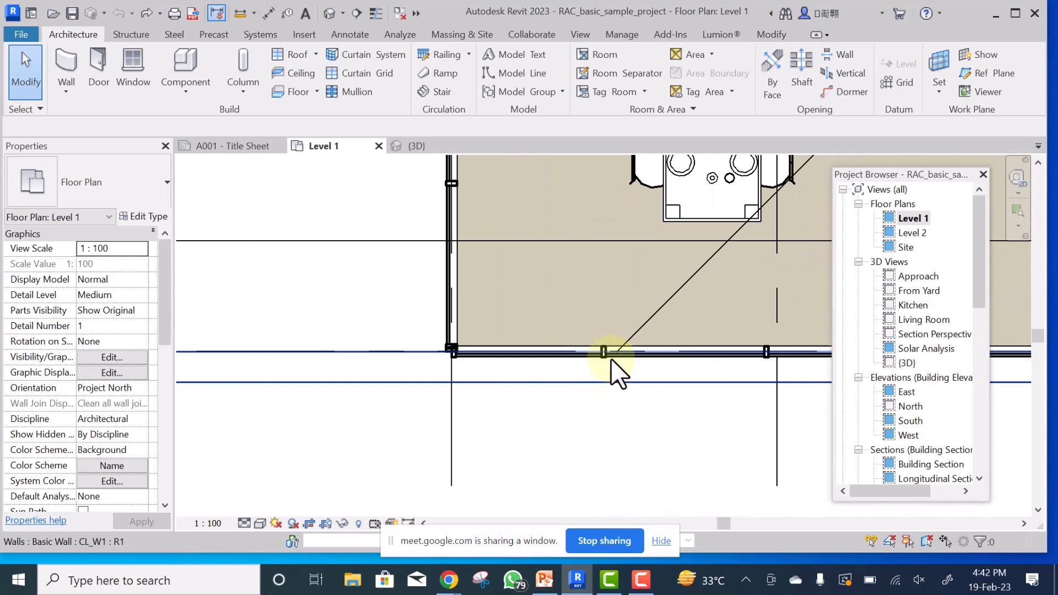
{"action": "middle_click_drag", "start_coordinate": [614, 370], "coordinate": [383, 380]}
{"action": "scroll", "coordinate": [333, 373], "scroll_direction": "down", "scroll_amount": 5}
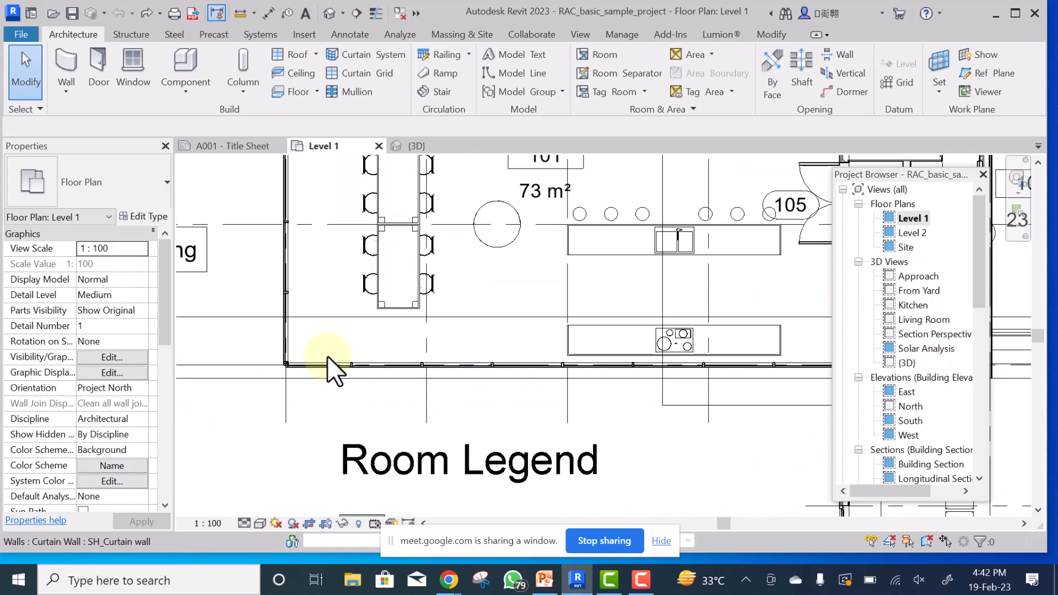
{"action": "middle_click_drag", "start_coordinate": [696, 425], "coordinate": [612, 309]}
{"action": "scroll", "coordinate": [549, 448], "scroll_direction": "up", "scroll_amount": 1}
{"action": "middle_click_drag", "start_coordinate": [549, 449], "coordinate": [591, 356]}
{"action": "scroll", "coordinate": [497, 359], "scroll_direction": "up", "scroll_amount": 3}
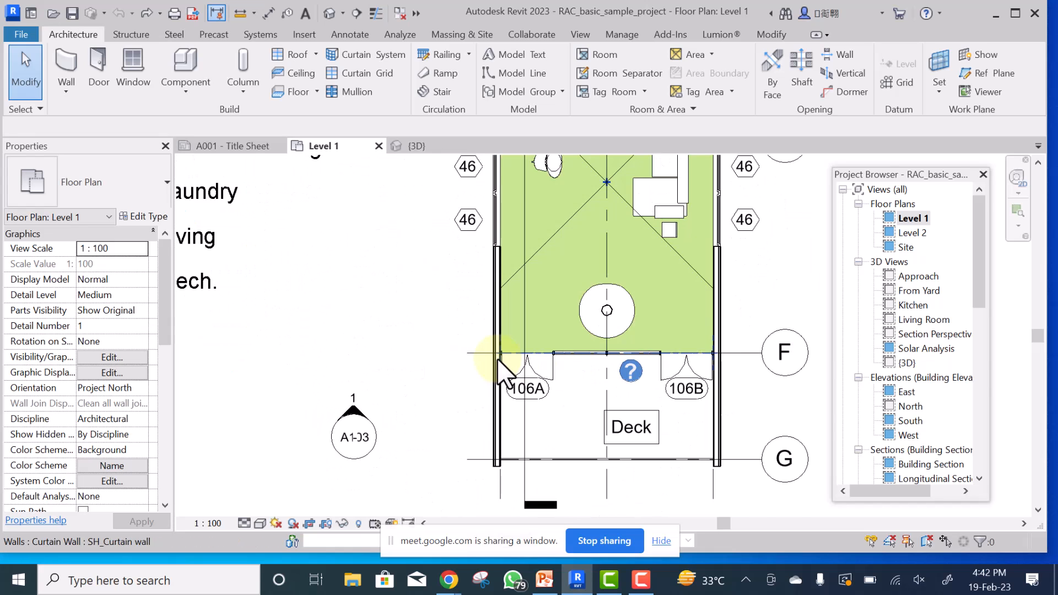
{"action": "scroll", "coordinate": [497, 358], "scroll_direction": "up", "scroll_amount": 1}
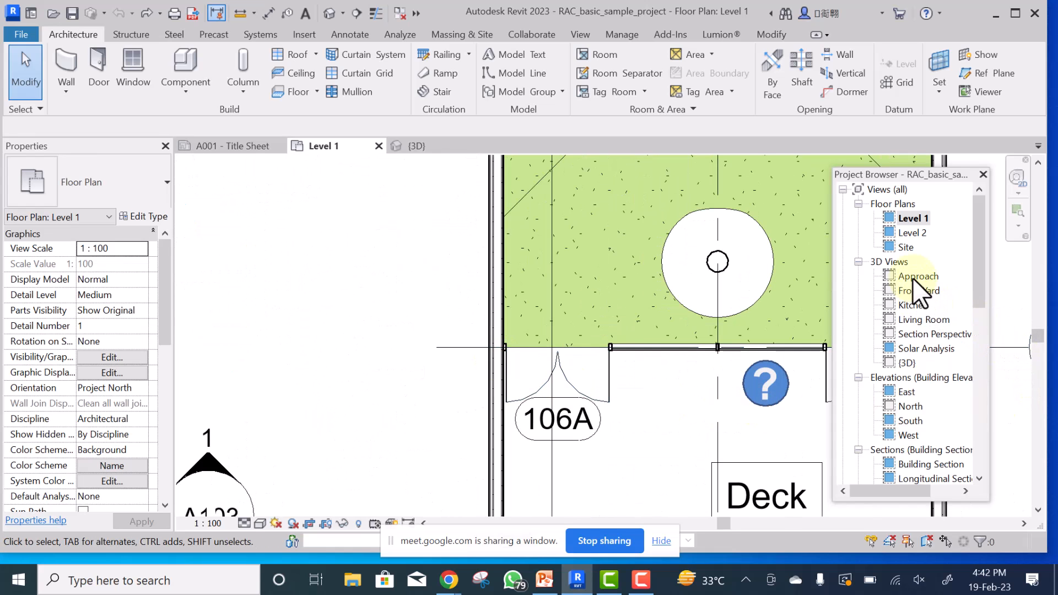
- Open the Level 2 floor plan and bring the whole plan into view
{"action": "left_click_drag", "start_coordinate": [977, 252], "coordinate": [975, 256]}
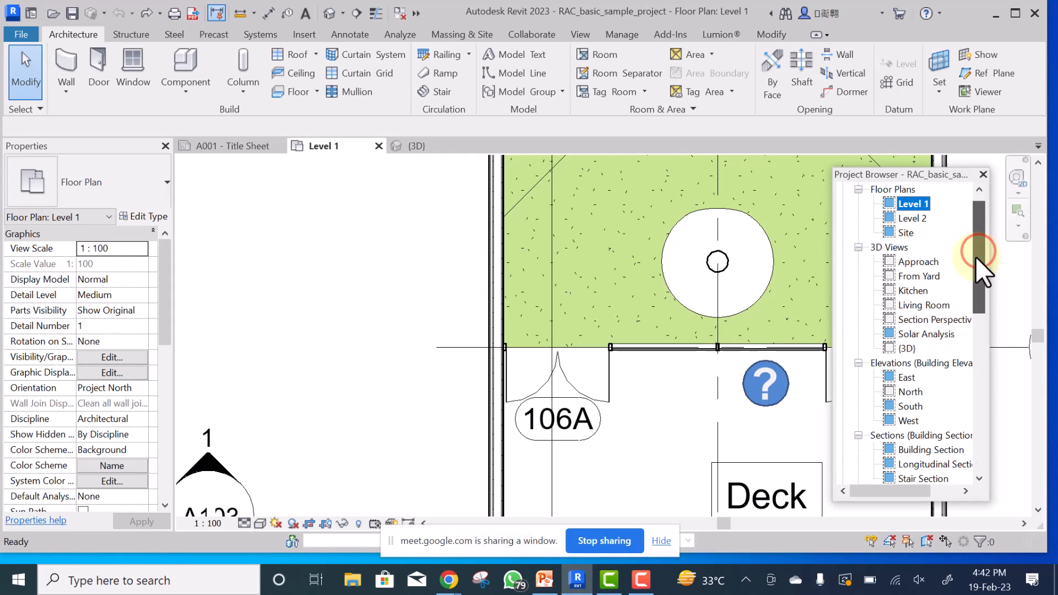
{"action": "left_click", "coordinate": [922, 205]}
{"action": "left_click", "coordinate": [913, 215]}
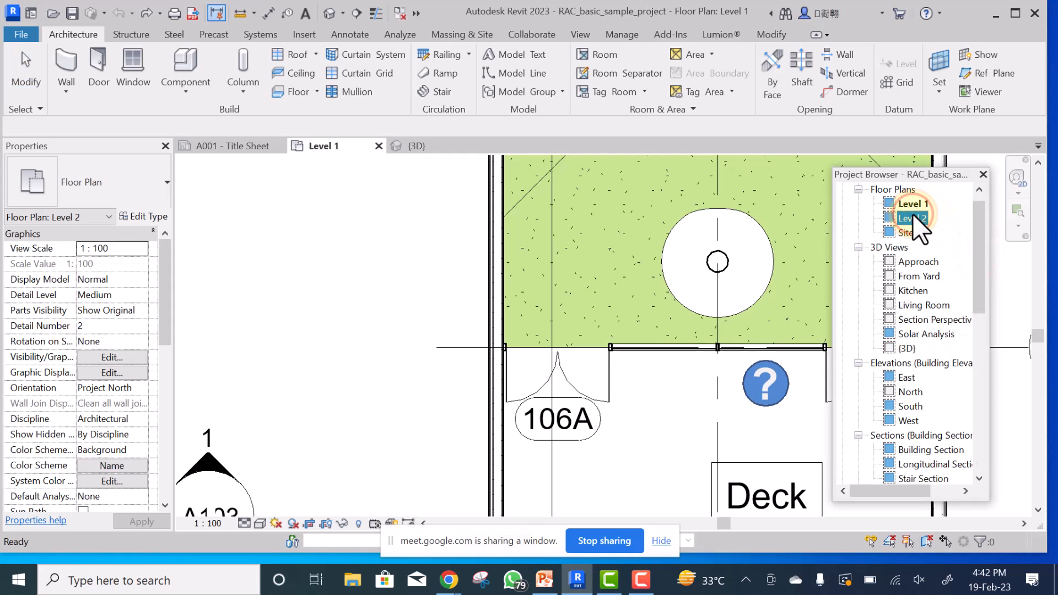
{"action": "double_click", "coordinate": [913, 218]}
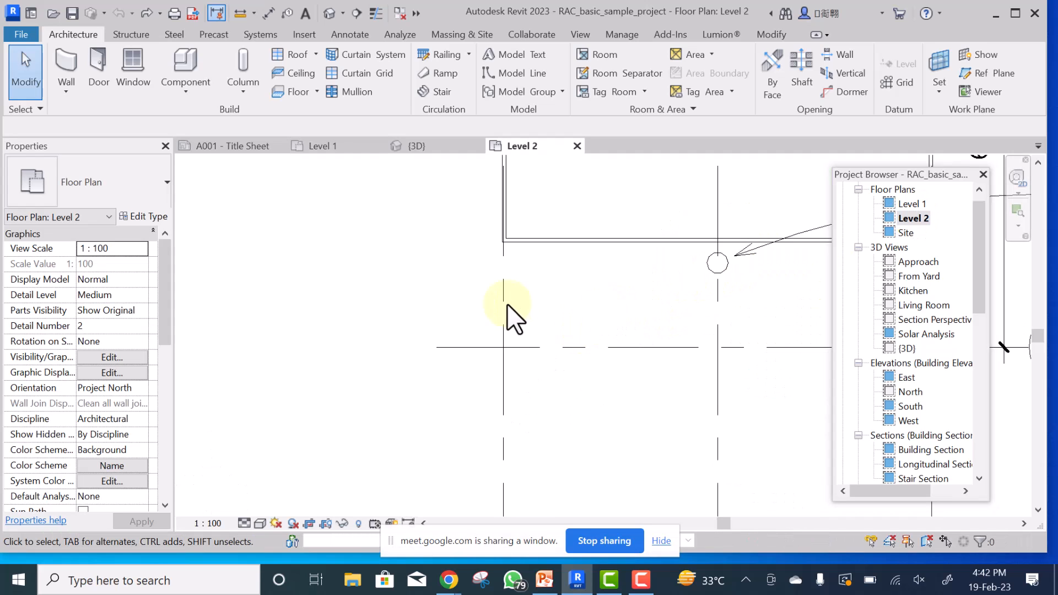
{"action": "scroll", "coordinate": [500, 305], "scroll_direction": "down", "scroll_amount": 5}
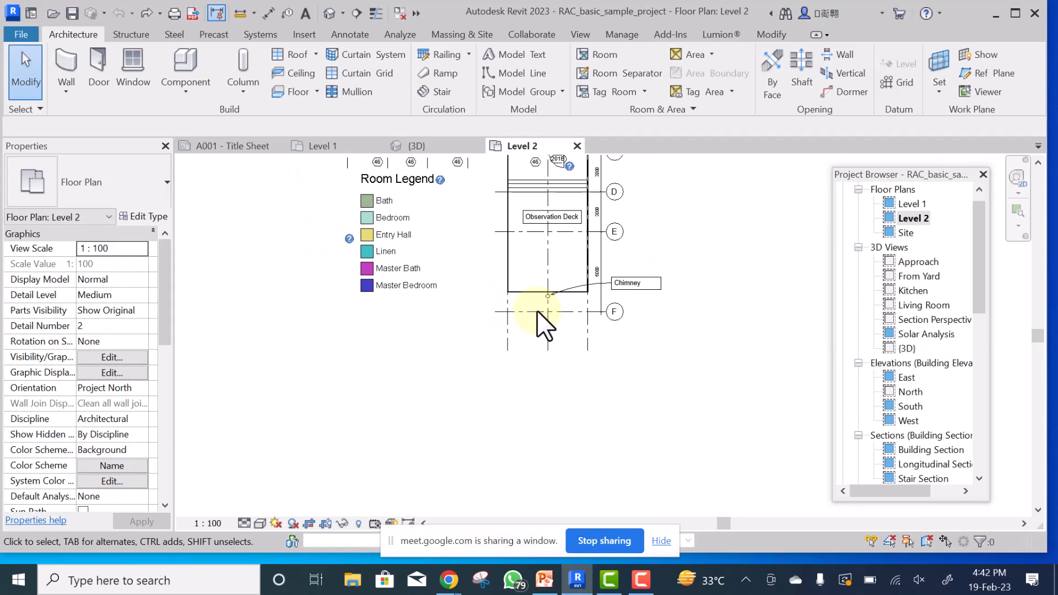
{"action": "scroll", "coordinate": [538, 310], "scroll_direction": "down", "scroll_amount": 3}
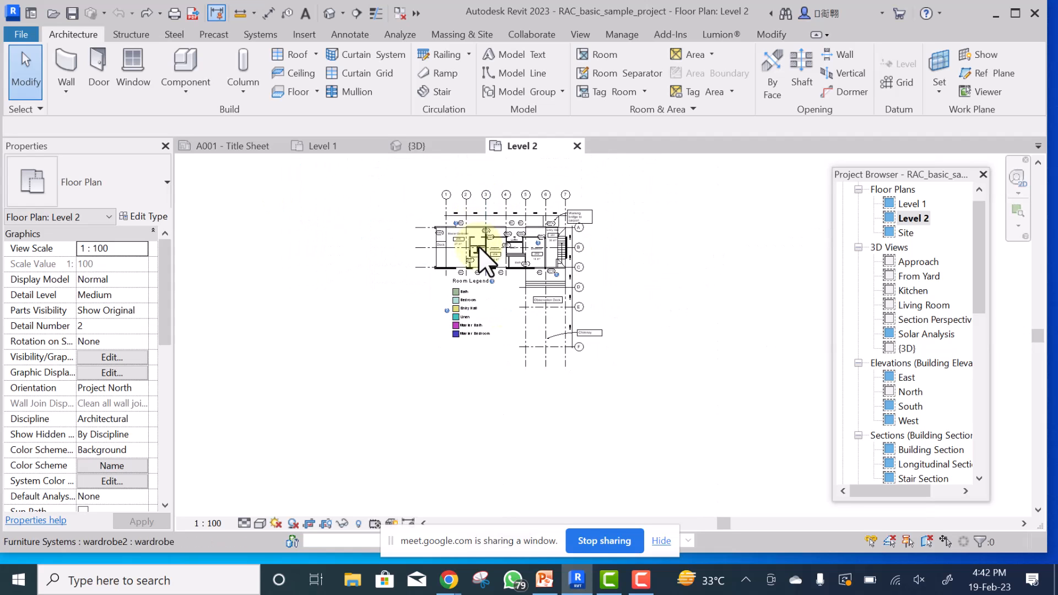
- Delete the single window in the Master Bedroom's exterior wall beside the Master Bath on Level 2
{"action": "scroll", "coordinate": [484, 285], "scroll_direction": "up", "scroll_amount": 5}
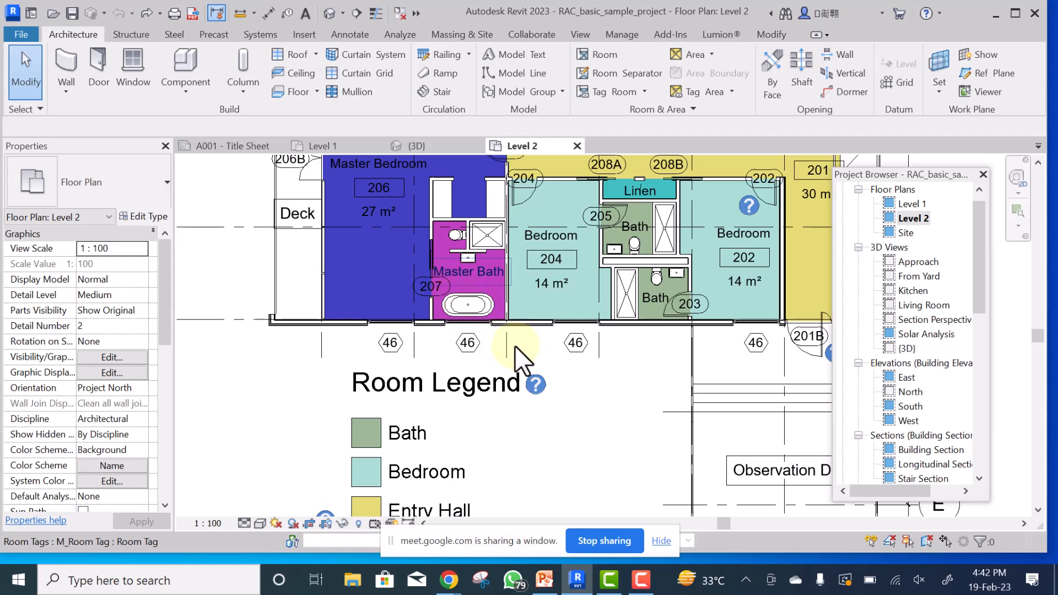
{"action": "scroll", "coordinate": [498, 339], "scroll_direction": "up", "scroll_amount": 1}
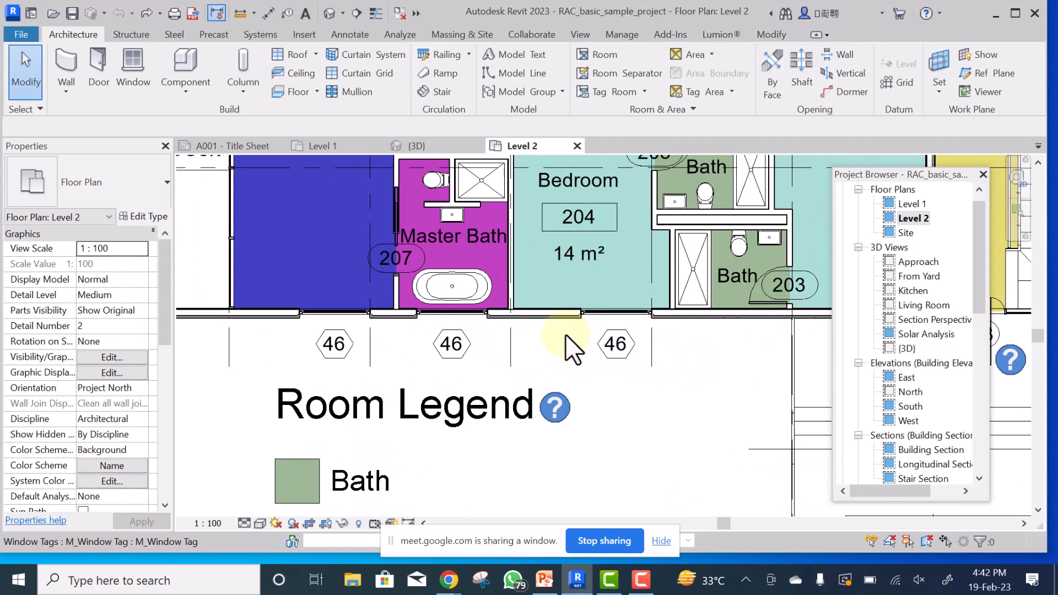
{"action": "scroll", "coordinate": [427, 315], "scroll_direction": "up", "scroll_amount": 3}
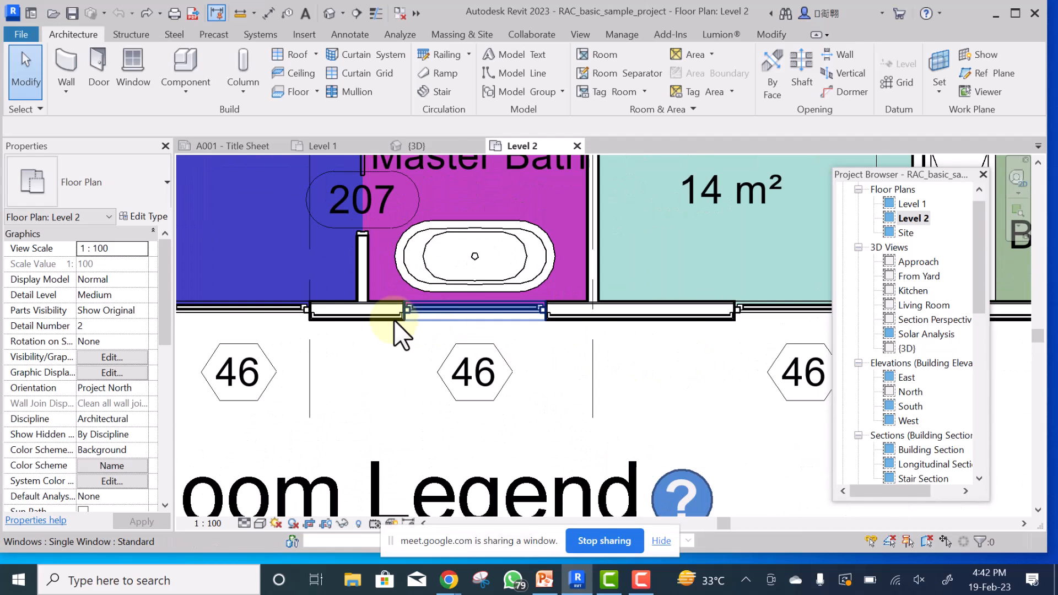
{"action": "scroll", "coordinate": [393, 319], "scroll_direction": "down", "scroll_amount": 4}
{"action": "scroll", "coordinate": [358, 328], "scroll_direction": "up", "scroll_amount": 4}
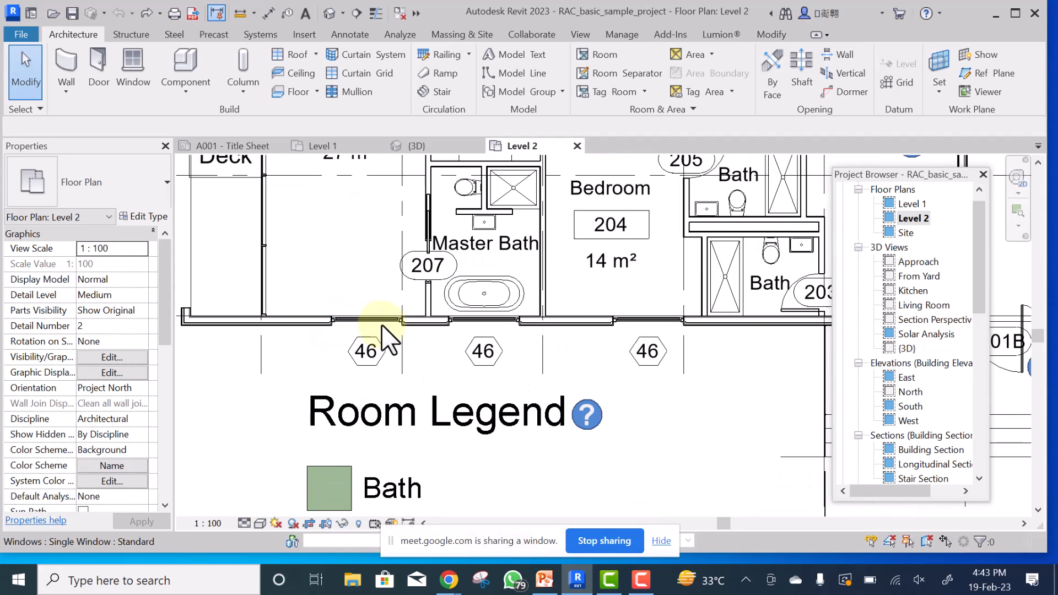
{"action": "left_click", "coordinate": [378, 325]}
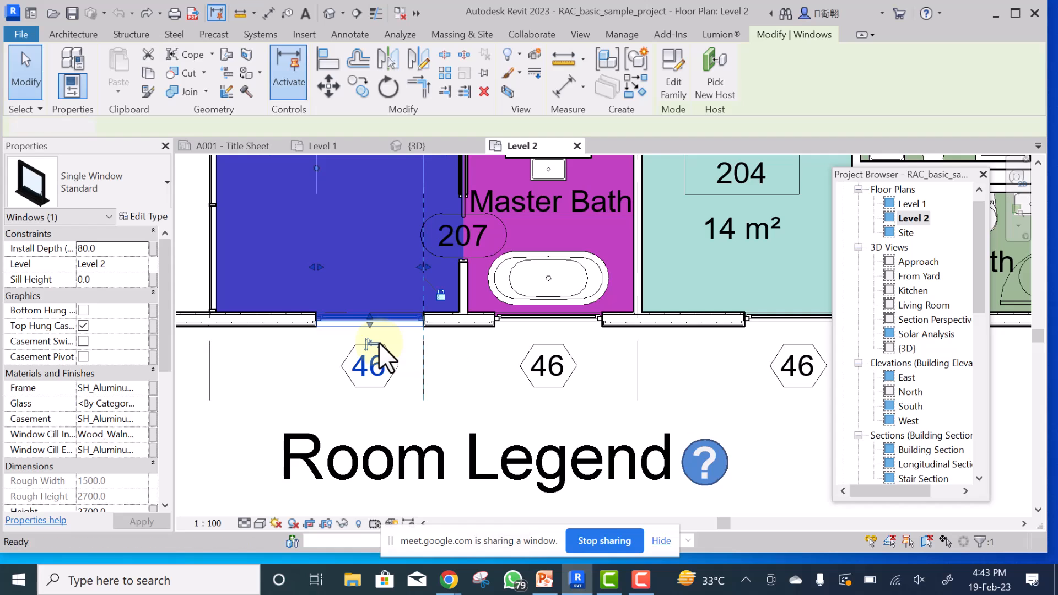
{"action": "key", "text": "Delete"}
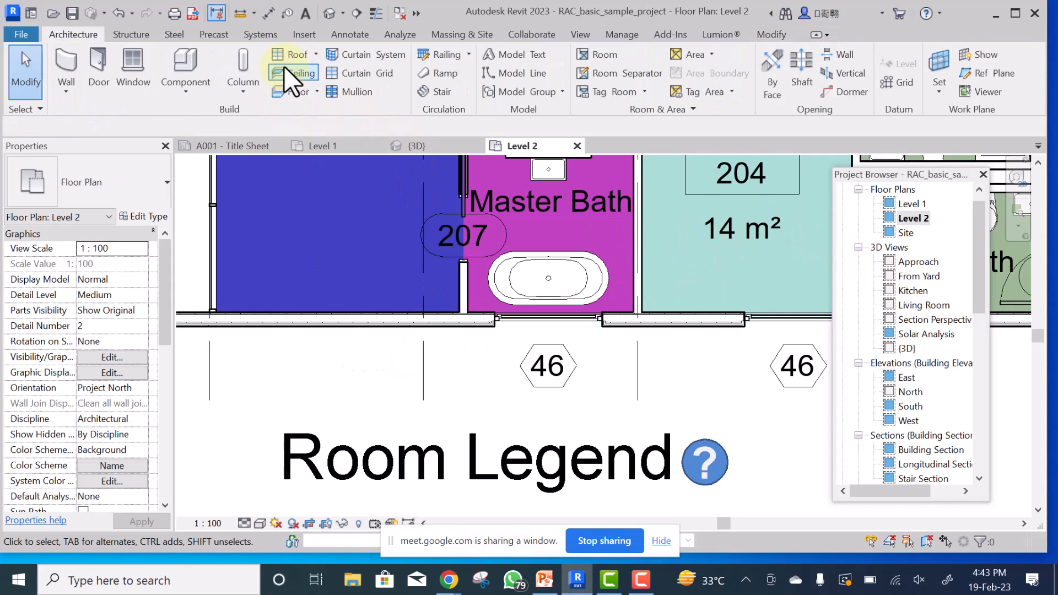
- Check the upper-floor facade in the 3D view and undo the Master Bedroom window deletion
{"action": "left_click", "coordinate": [328, 12]}
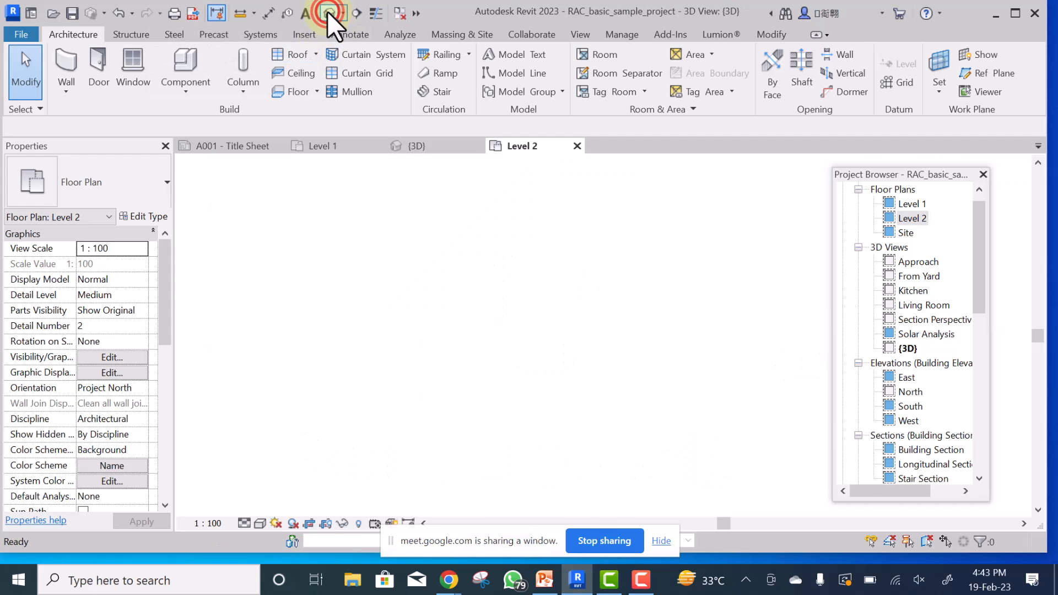
{"action": "scroll", "coordinate": [598, 310], "scroll_direction": "down", "scroll_amount": 5}
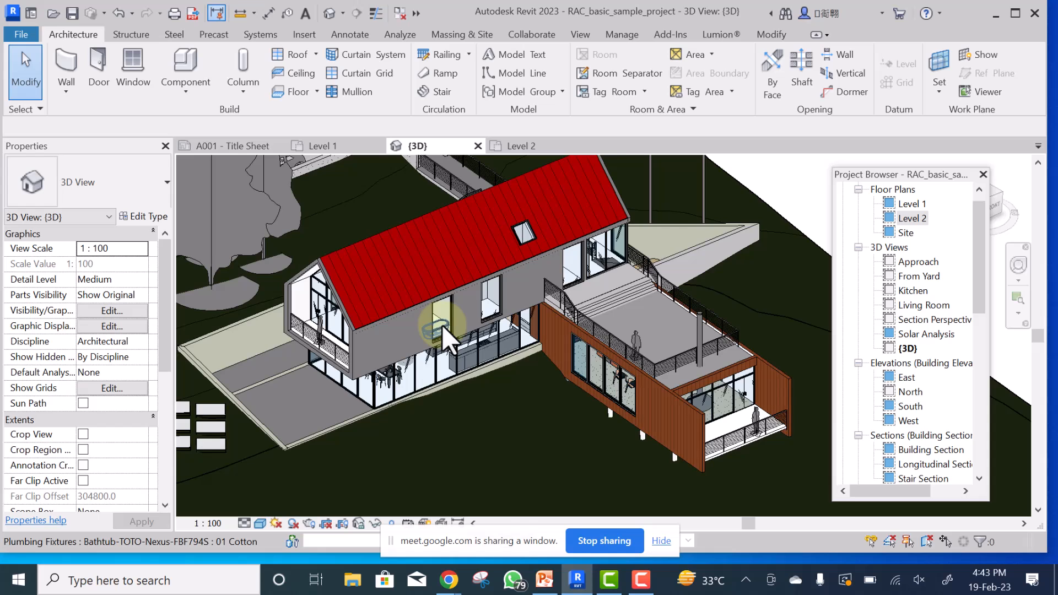
{"action": "scroll", "coordinate": [442, 325], "scroll_direction": "up", "scroll_amount": 1}
{"action": "scroll", "coordinate": [443, 328], "scroll_direction": "up", "scroll_amount": 1}
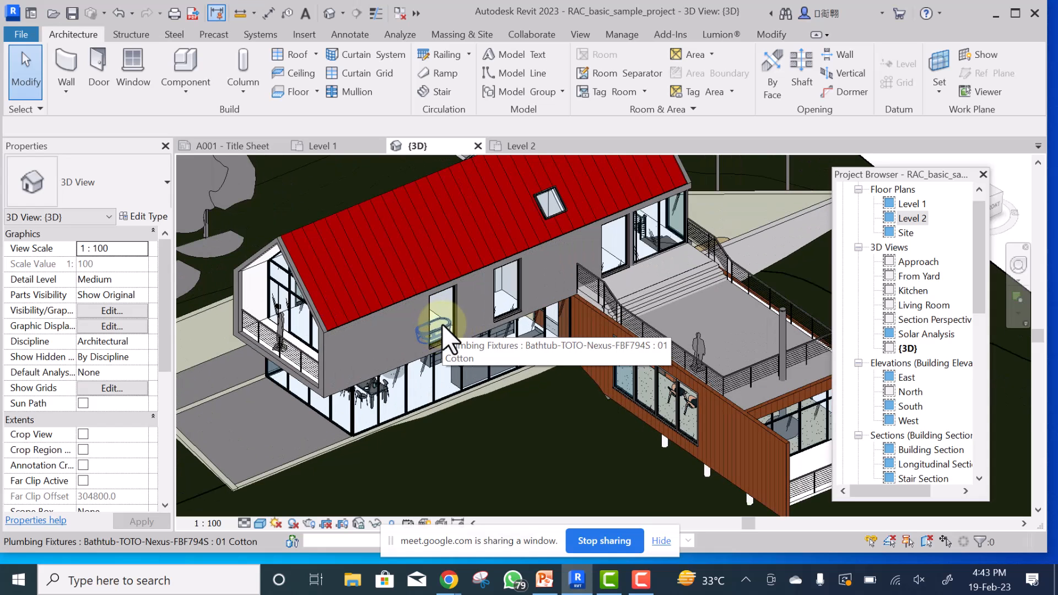
{"action": "key", "text": "ctrl+z"}
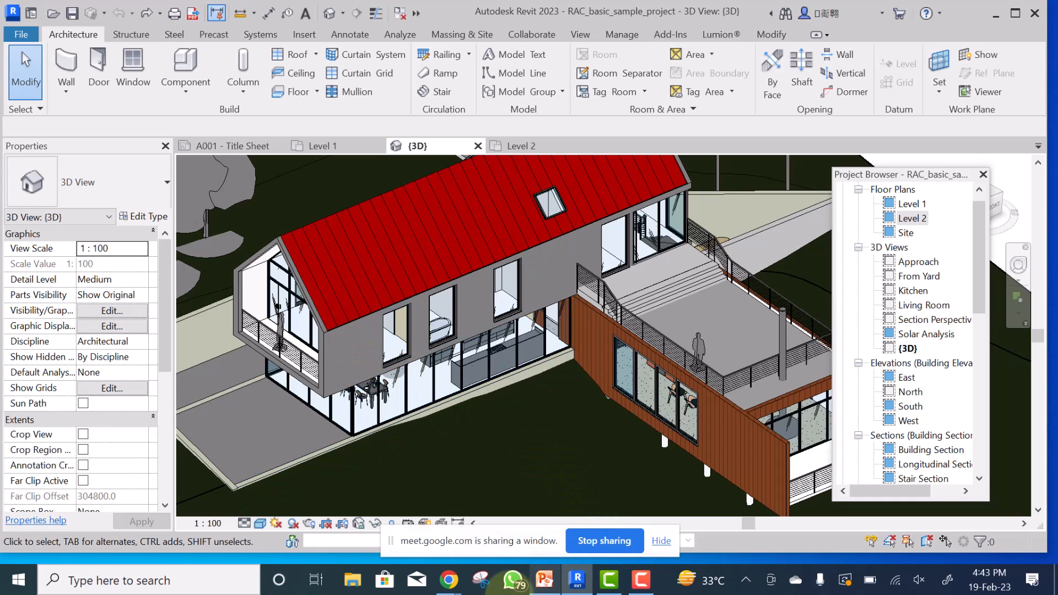
- Switch to the Google Meet call in Chrome, hide the screen-sharing notice and turn the camera on
{"action": "mouse_move", "coordinate": [450, 585]}
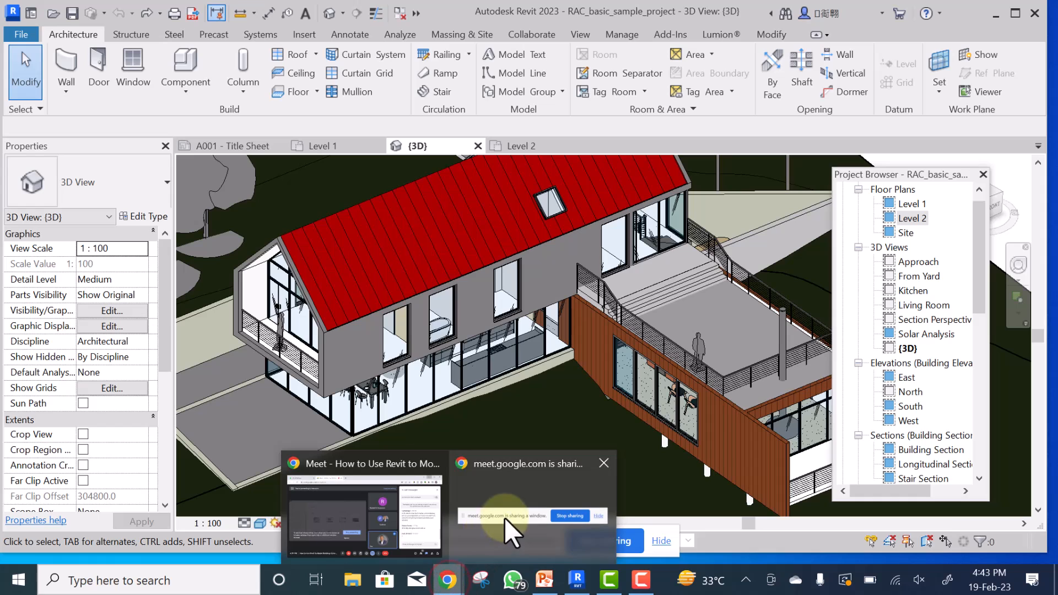
{"action": "left_click", "coordinate": [378, 515]}
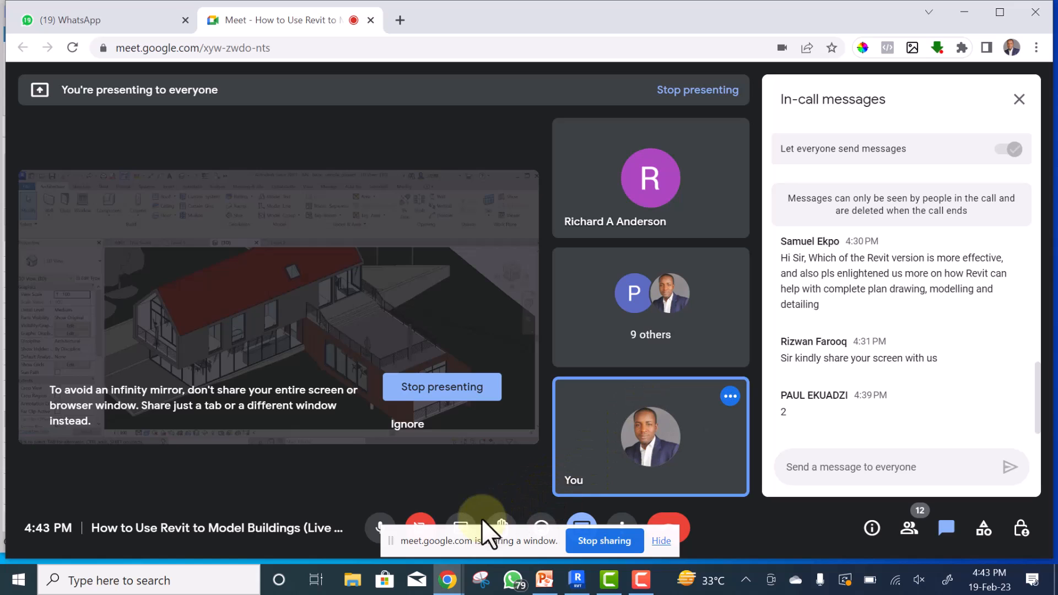
{"action": "left_click", "coordinate": [661, 541]}
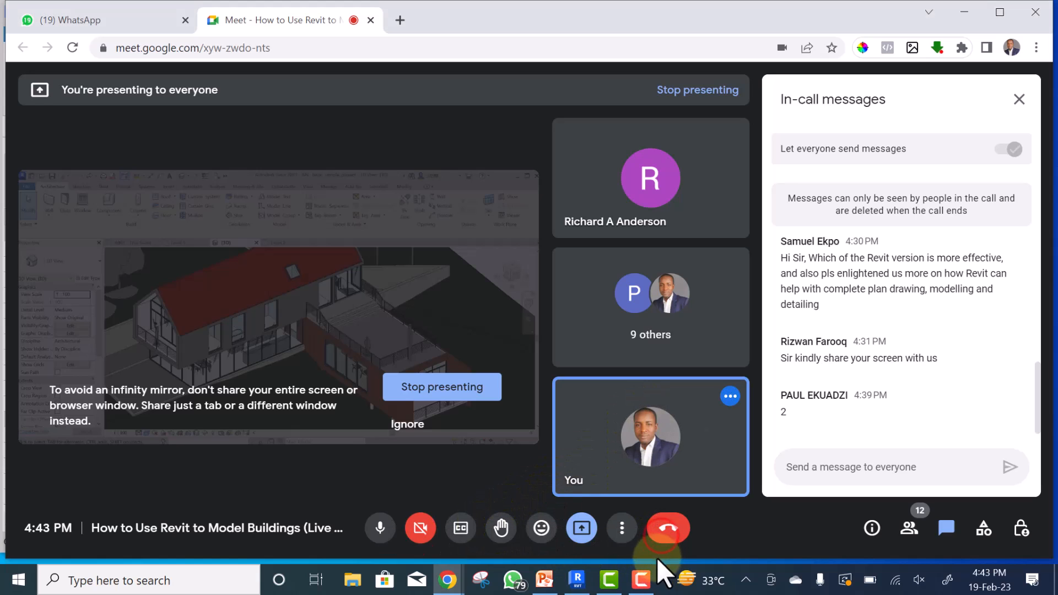
{"action": "left_click", "coordinate": [422, 526]}
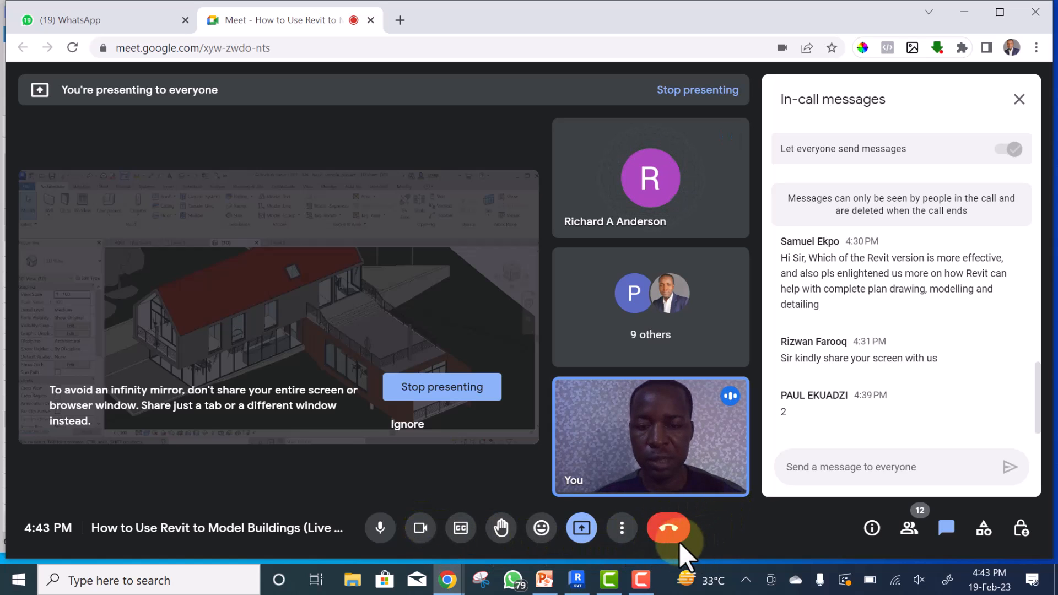
- Return to Revit and open the Level 2 floor plan with the bedrooms and Room Legend in view
{"action": "mouse_move", "coordinate": [611, 588]}
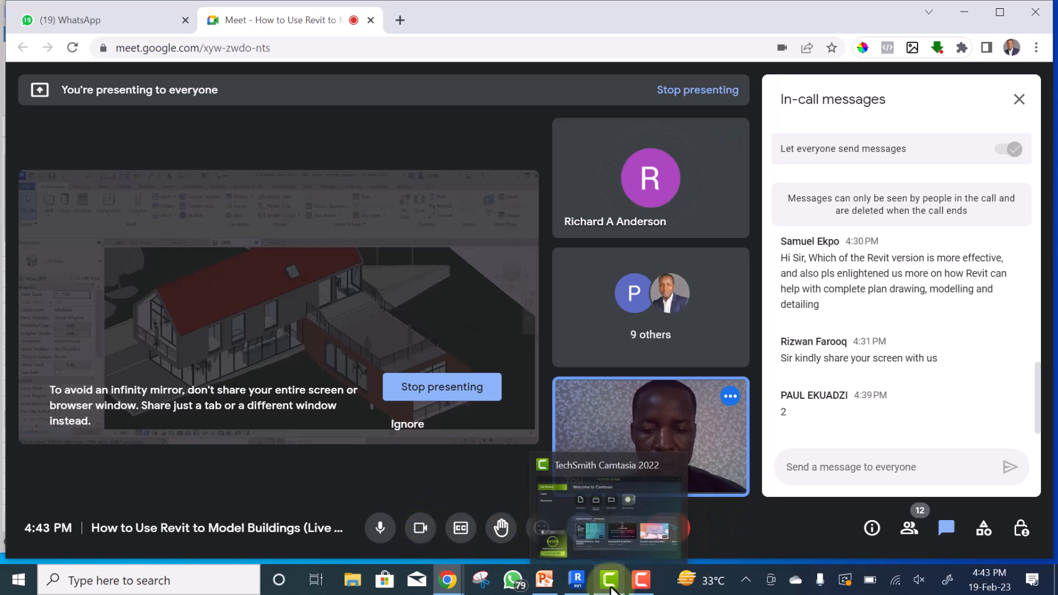
{"action": "left_click", "coordinate": [577, 583]}
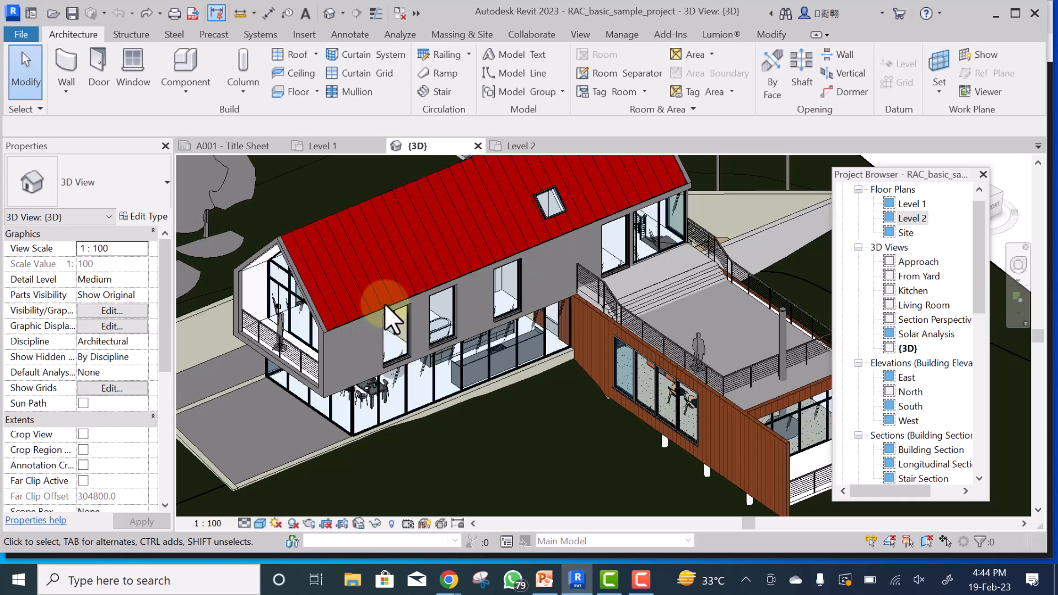
{"action": "middle_click_drag", "start_coordinate": [610, 373], "coordinate": [633, 380]}
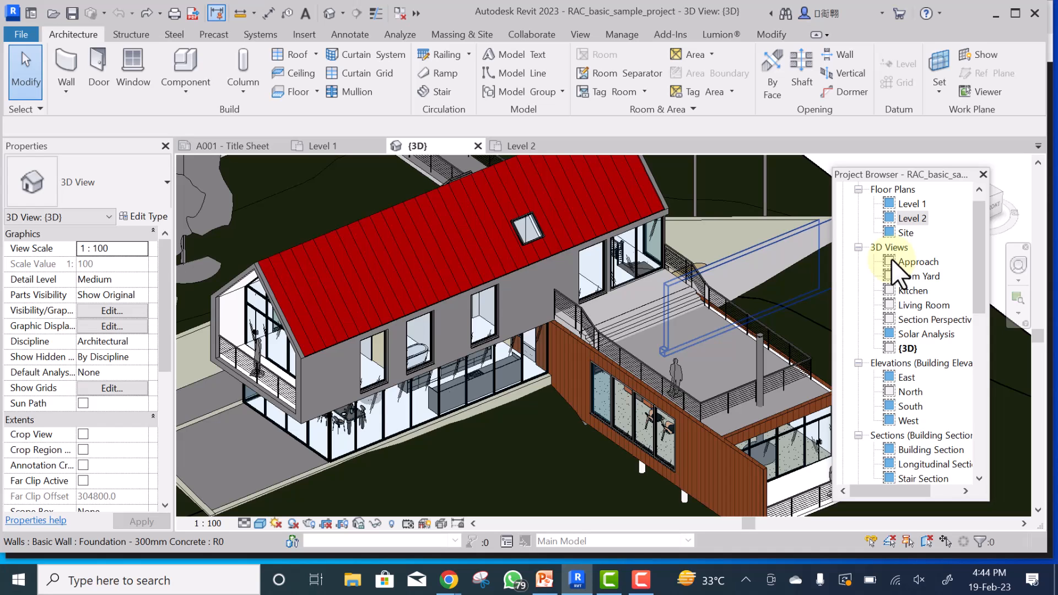
{"action": "left_click_drag", "start_coordinate": [975, 247], "coordinate": [976, 224]}
{"action": "left_click", "coordinate": [912, 232]}
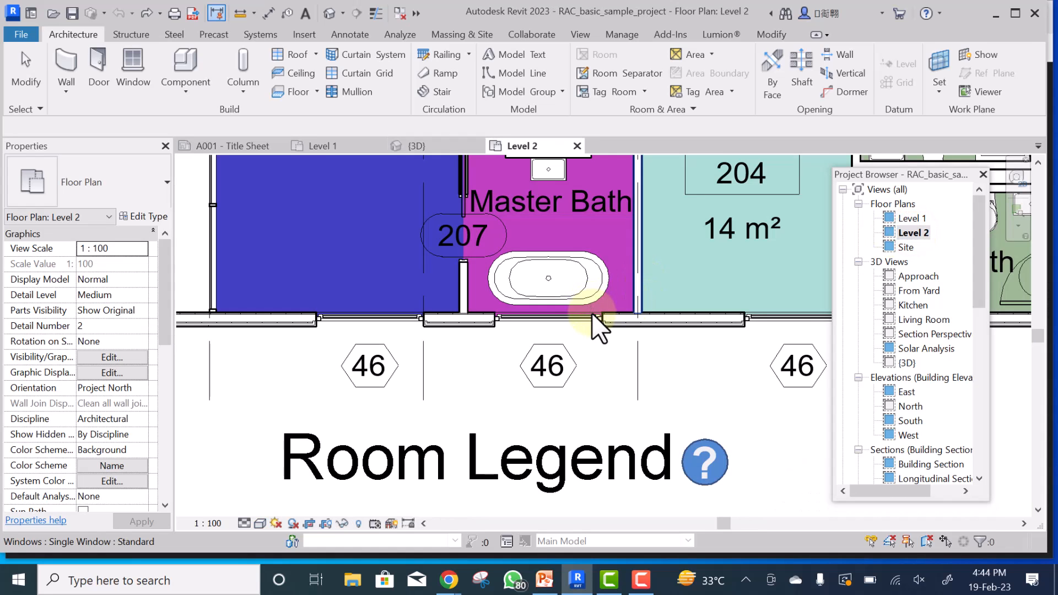
{"action": "scroll", "coordinate": [591, 313], "scroll_direction": "down", "scroll_amount": 3}
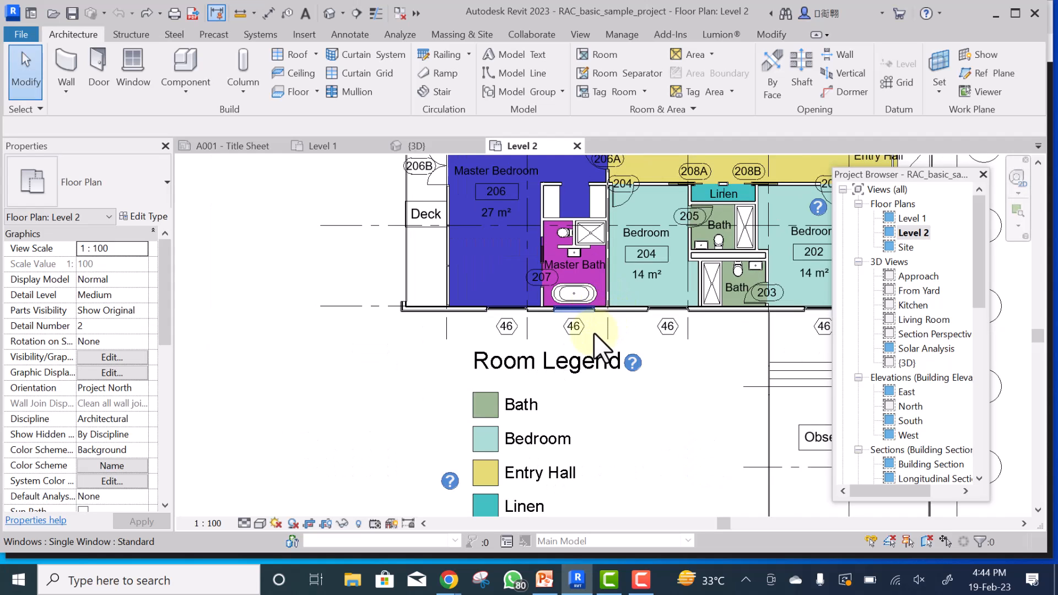
{"action": "scroll", "coordinate": [567, 364], "scroll_direction": "down", "scroll_amount": 2}
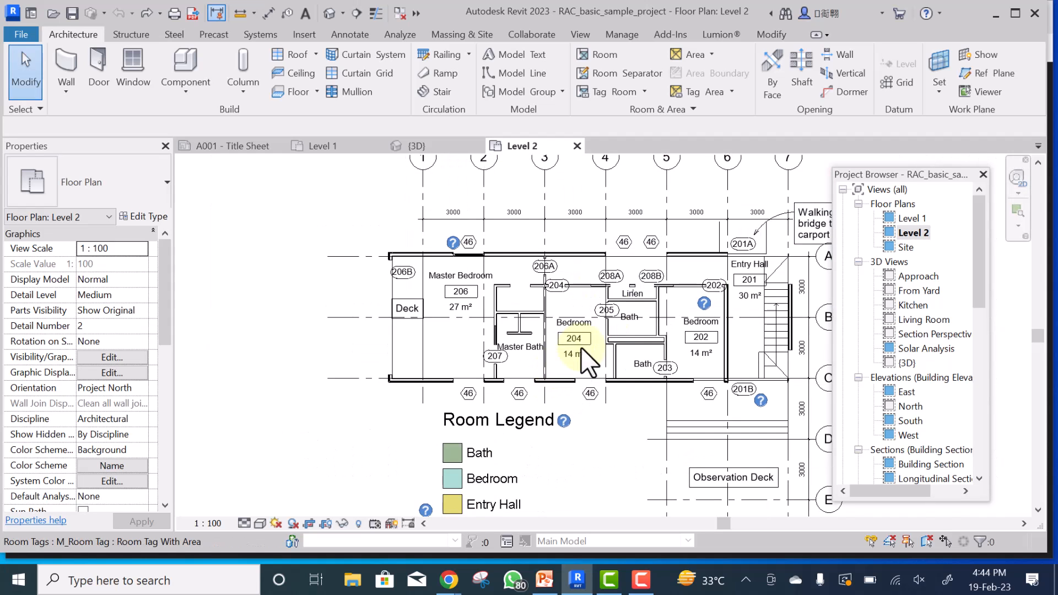
- Delete the room tag of Bedroom 204 on the Level 2 floor plan
{"action": "scroll", "coordinate": [573, 357], "scroll_direction": "up", "scroll_amount": 5}
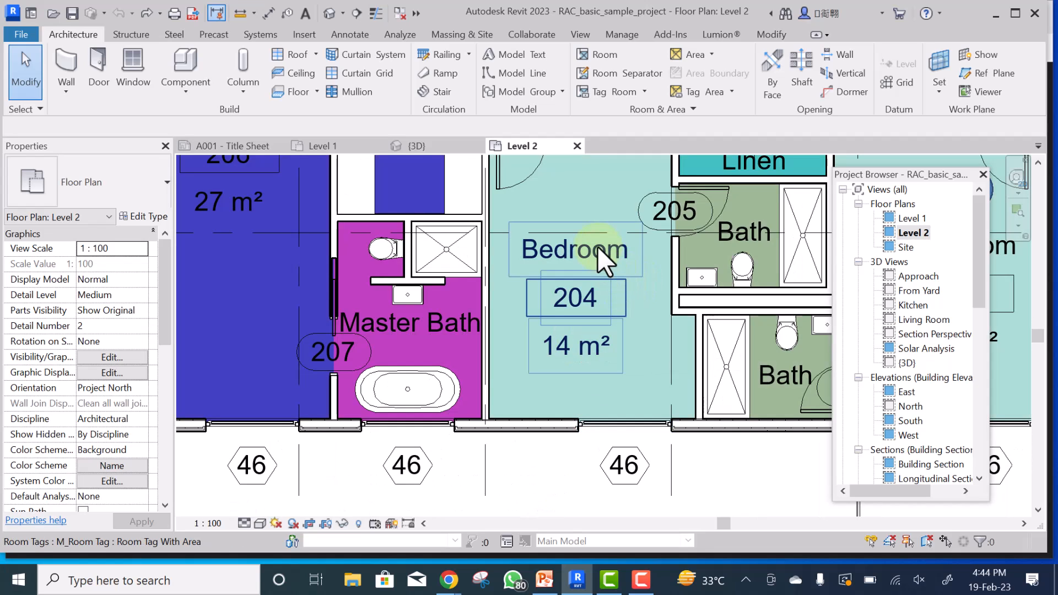
{"action": "left_click", "coordinate": [597, 246]}
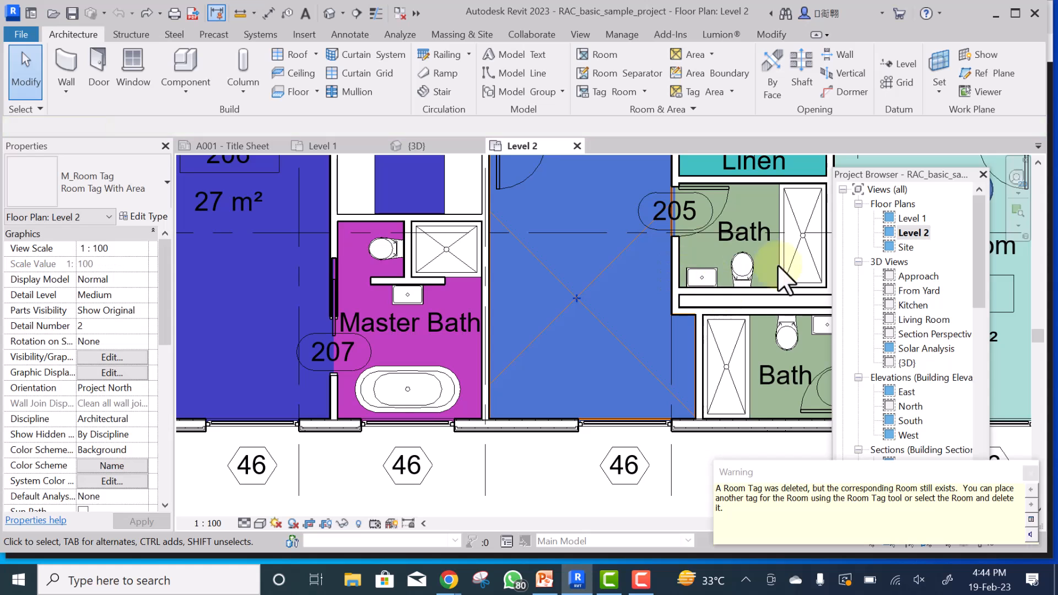
{"action": "left_click", "coordinate": [914, 234]}
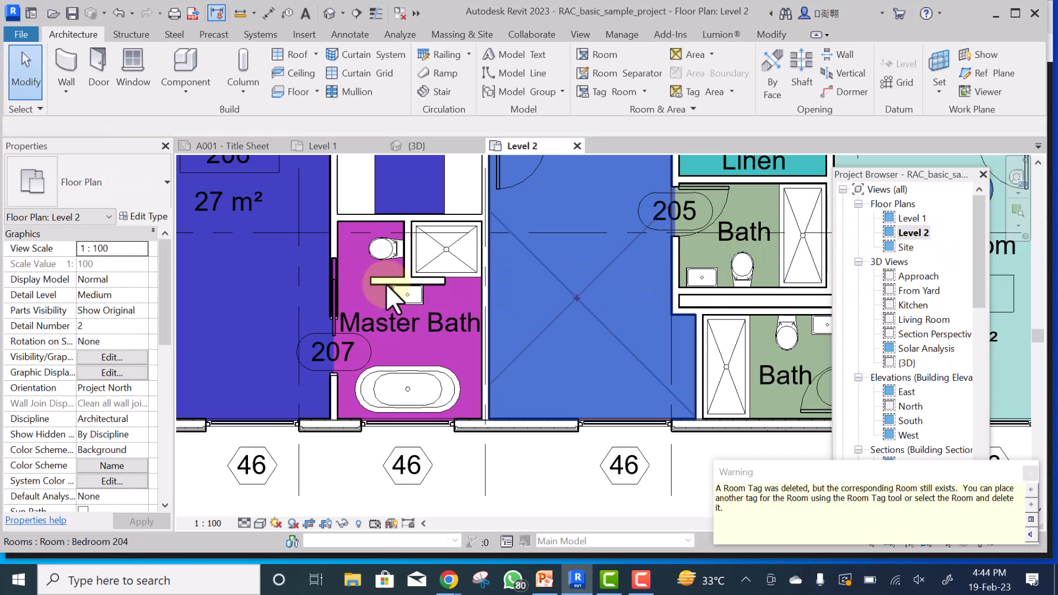
{"action": "scroll", "coordinate": [596, 322], "scroll_direction": "down", "scroll_amount": 3}
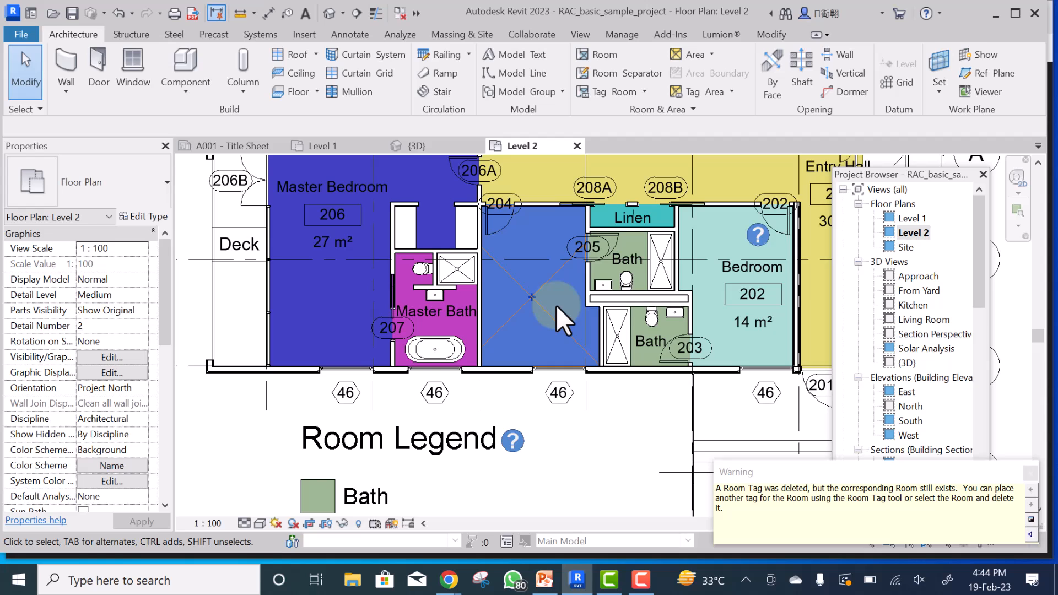
- Undo the deletion of the Bedroom 204 room tag and bring the whole Level 2 plan into view
{"action": "key", "text": "ctrl+z"}
{"action": "scroll", "coordinate": [557, 305], "scroll_direction": "up", "scroll_amount": 3}
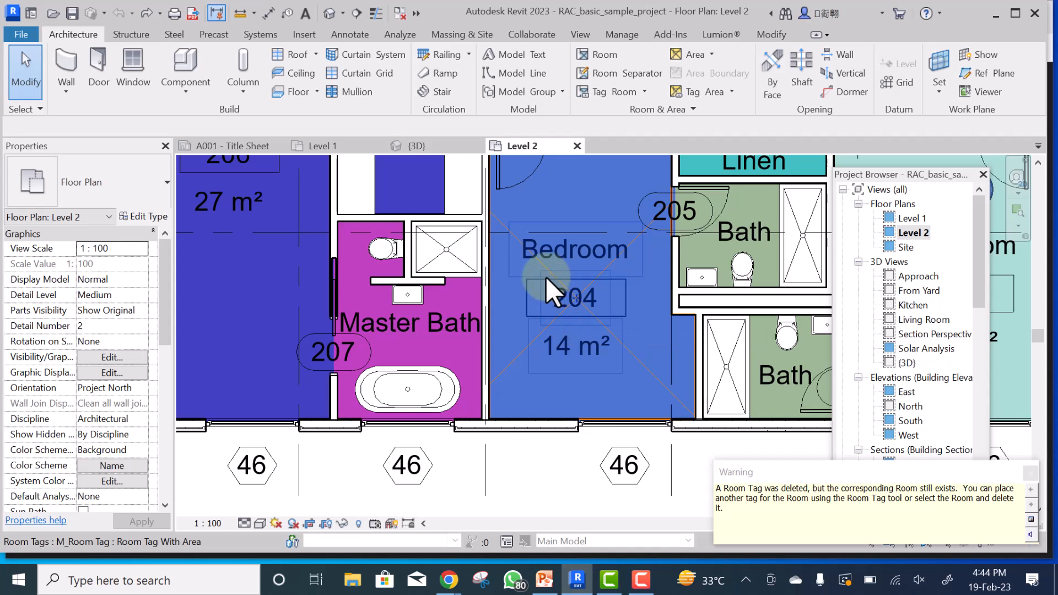
{"action": "scroll", "coordinate": [536, 283], "scroll_direction": "down", "scroll_amount": 2}
{"action": "scroll", "coordinate": [571, 352], "scroll_direction": "down", "scroll_amount": 4}
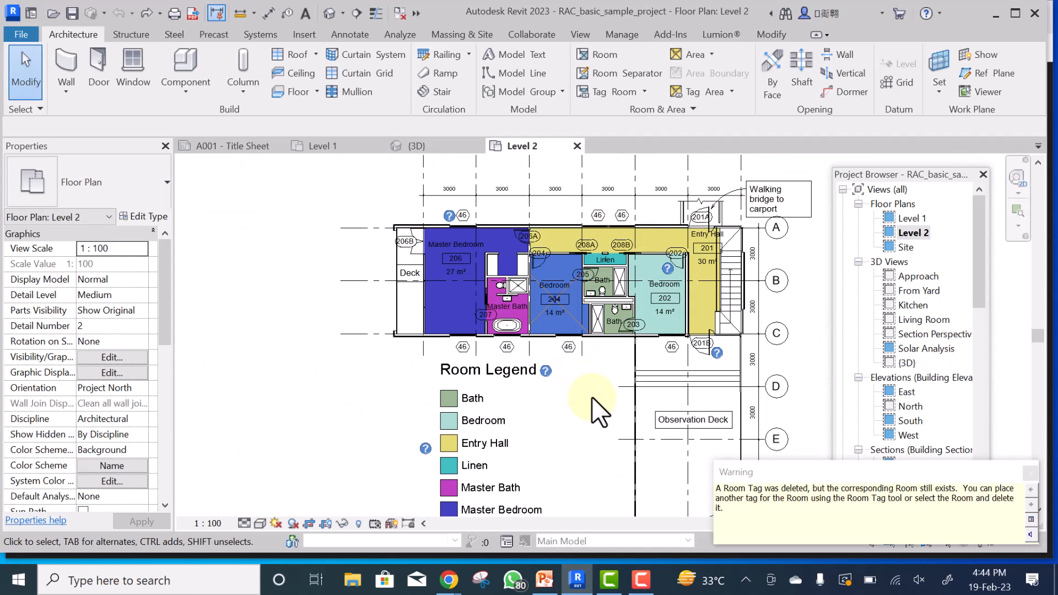
{"action": "left_click", "coordinate": [608, 384]}
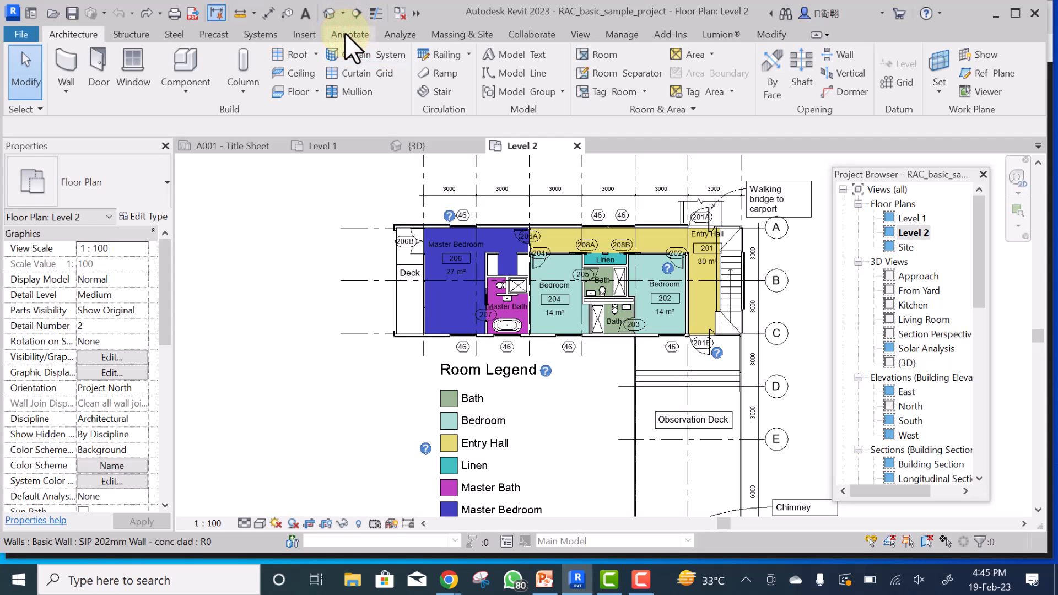
{"action": "left_click", "coordinate": [348, 33]}
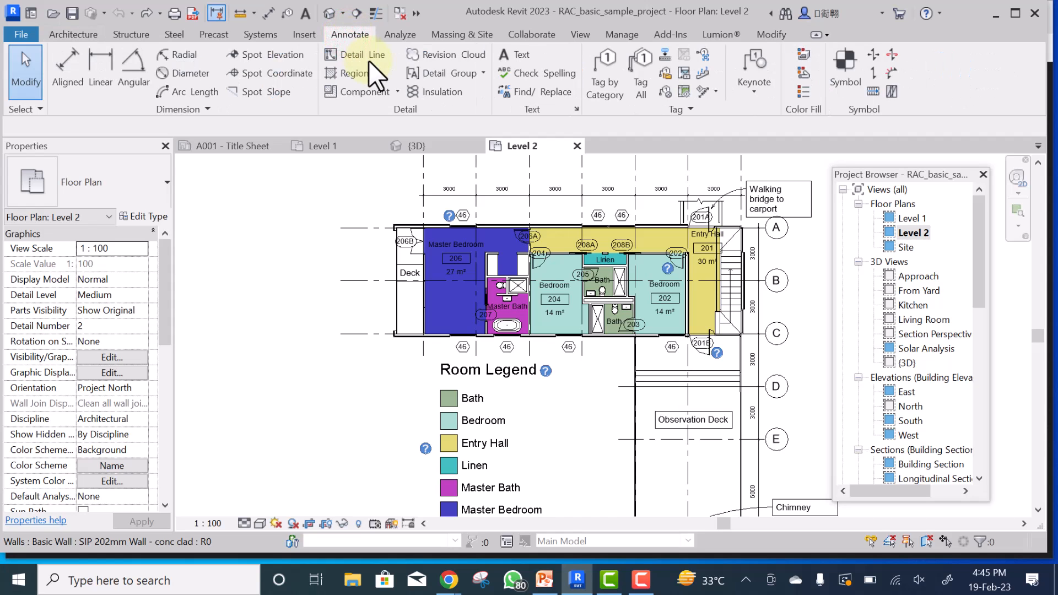
{"action": "left_click", "coordinate": [368, 56]}
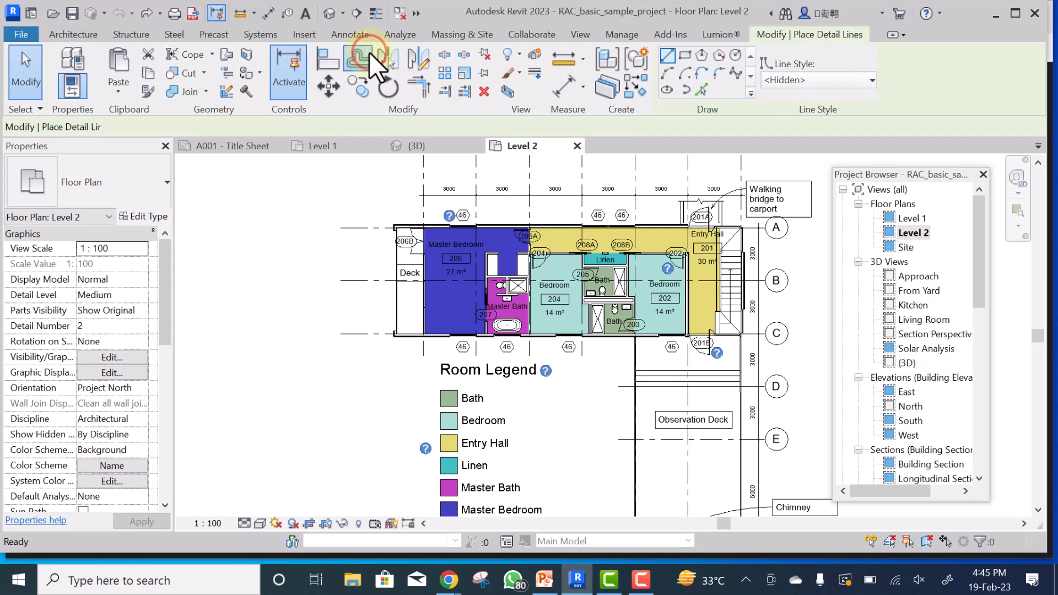
{"action": "key", "text": "Escape"}
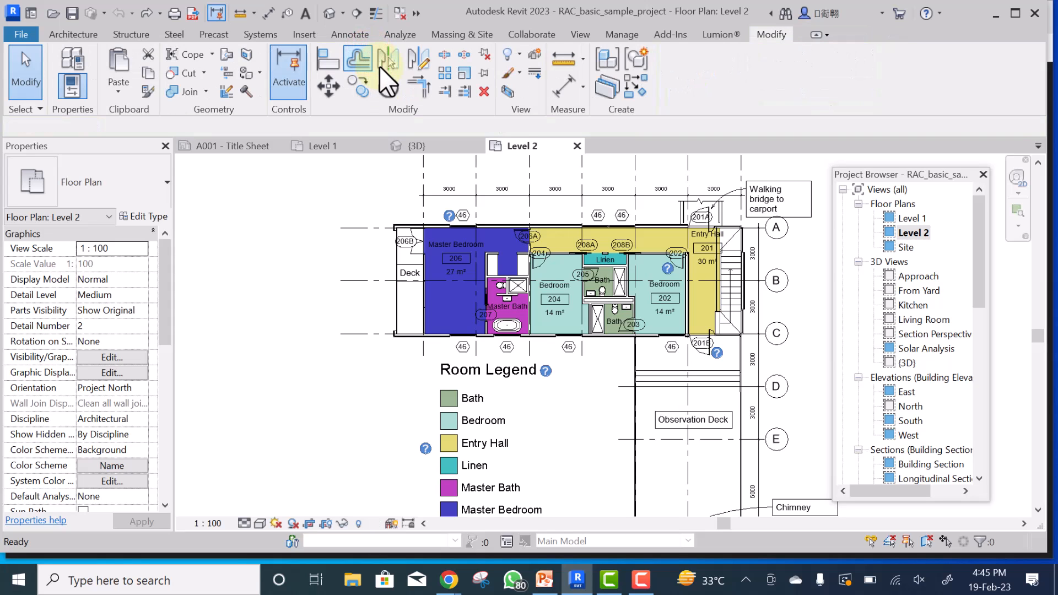
{"action": "left_click", "coordinate": [387, 57]}
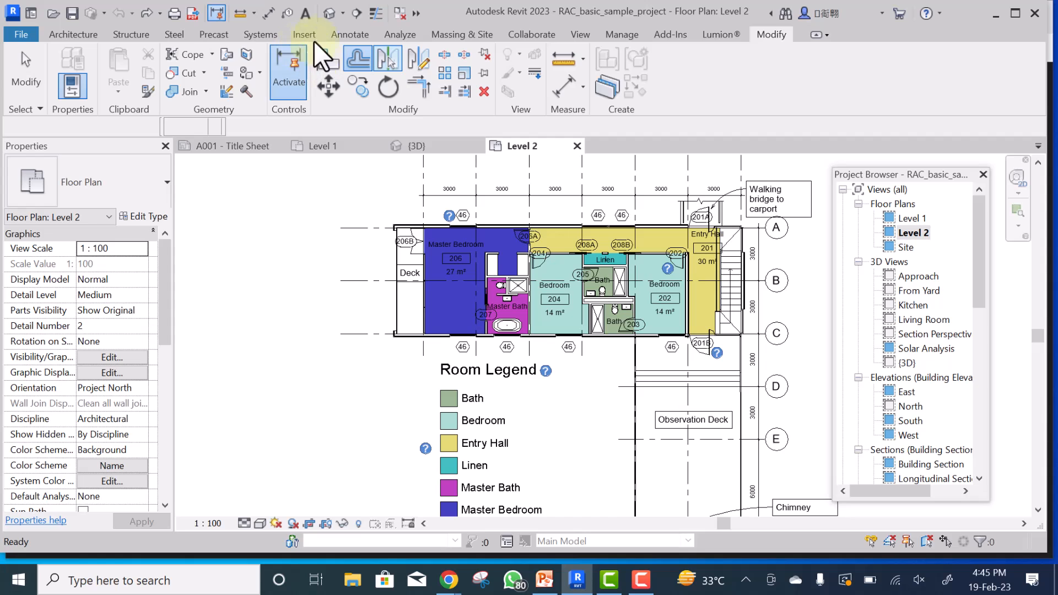
- Draw a horizontal detail line about 11086 mm long in the Wide Lines style, just below the Room Legend heading in line with grid D
{"action": "left_click", "coordinate": [343, 34]}
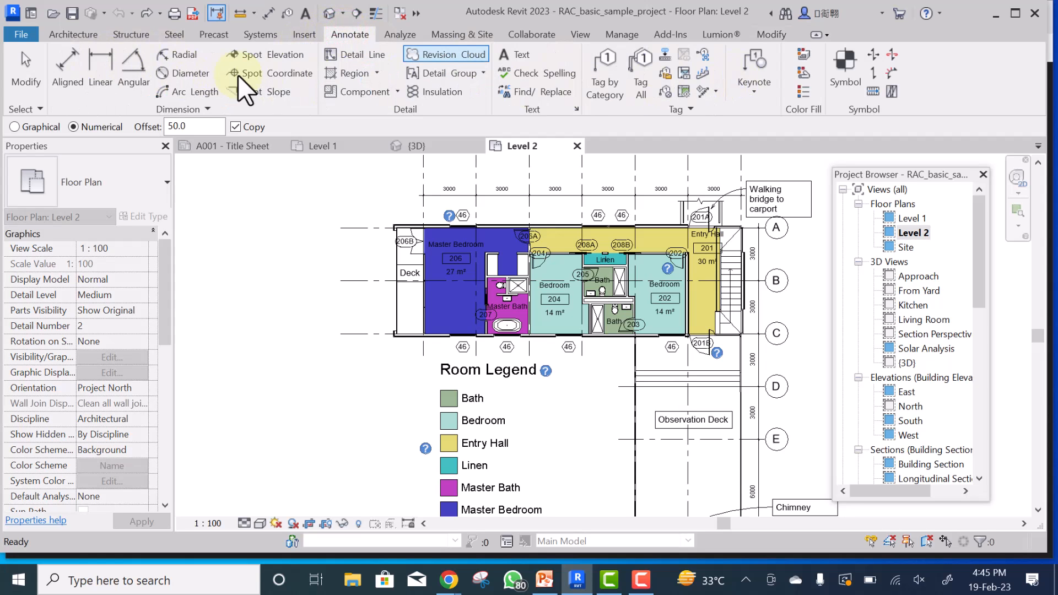
{"action": "left_click", "coordinate": [354, 56]}
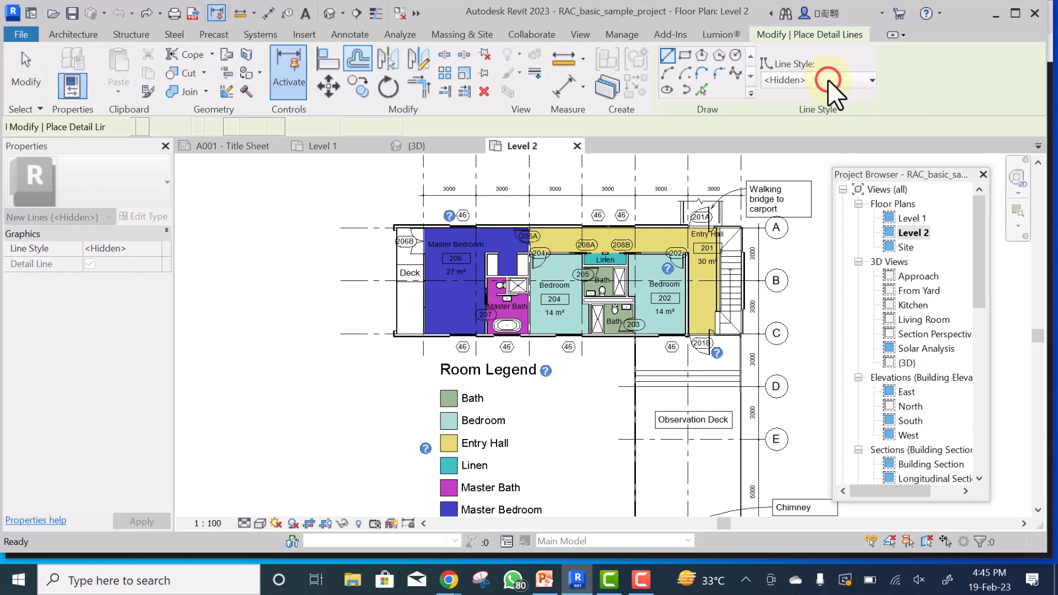
{"action": "left_click", "coordinate": [827, 79]}
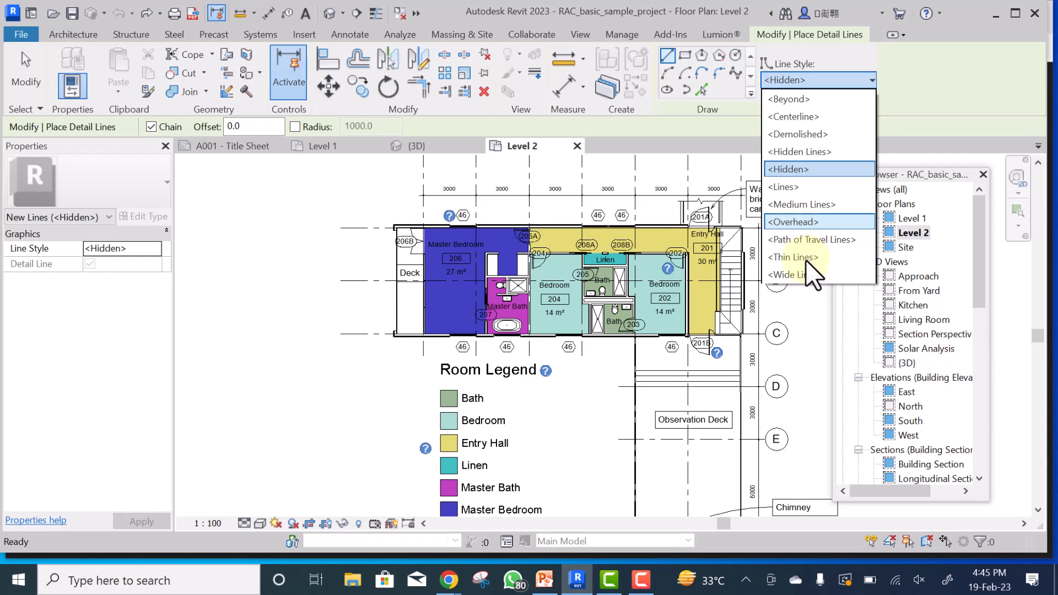
{"action": "left_click", "coordinate": [805, 274]}
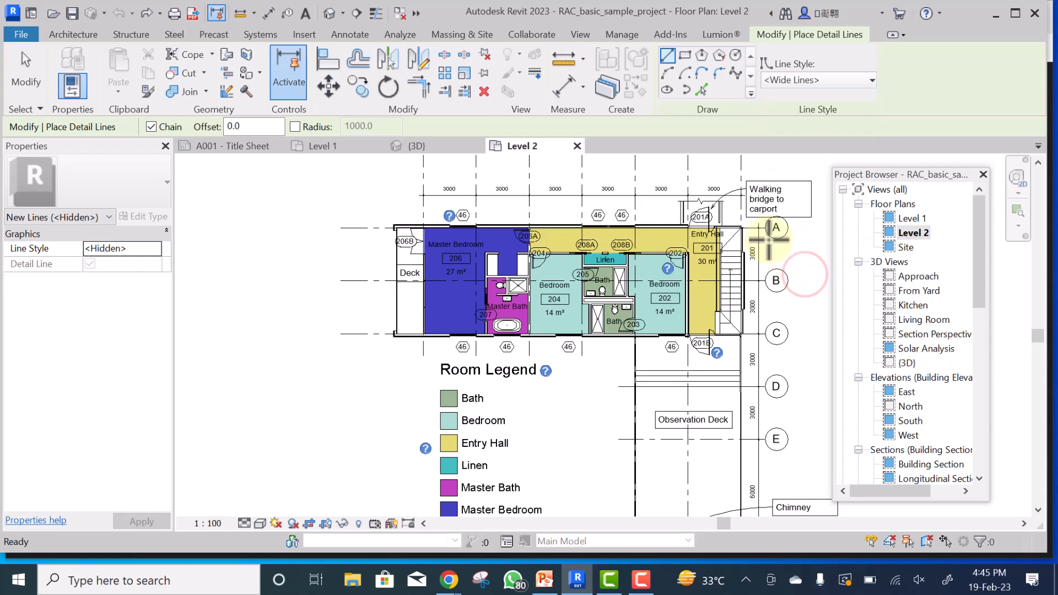
{"action": "left_click", "coordinate": [387, 382]}
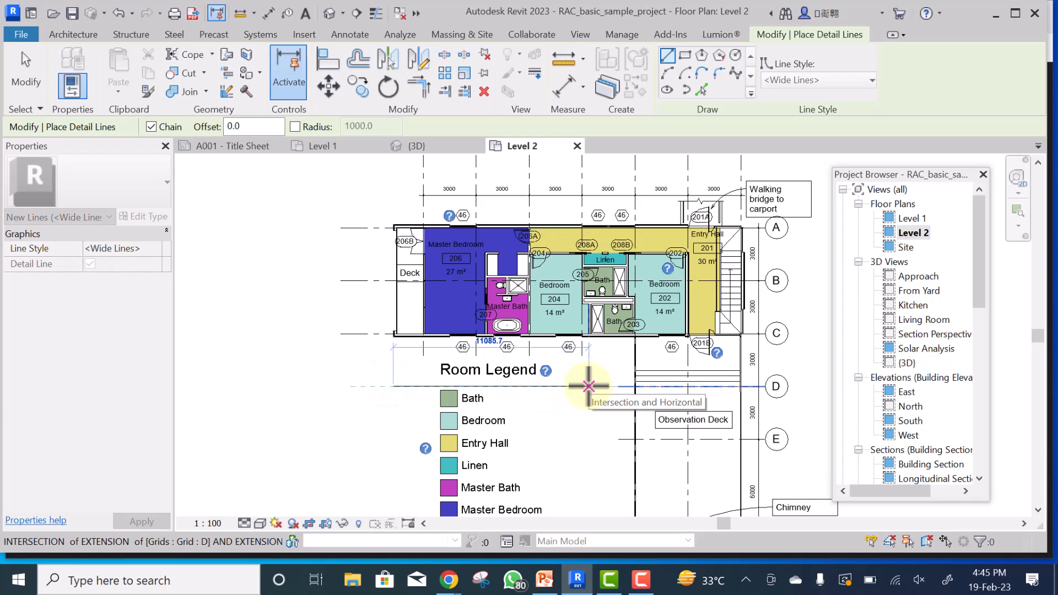
{"action": "left_click", "coordinate": [590, 386]}
{"action": "key", "text": "Escape"}
{"action": "key", "text": "Escape"}
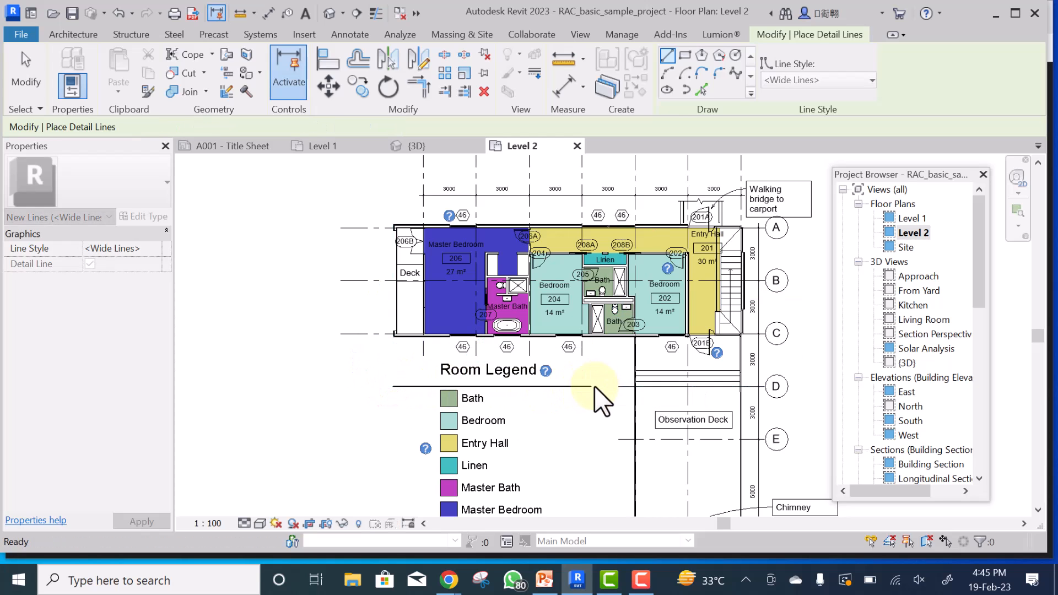
{"action": "scroll", "coordinate": [563, 391], "scroll_direction": "up", "scroll_amount": 2}
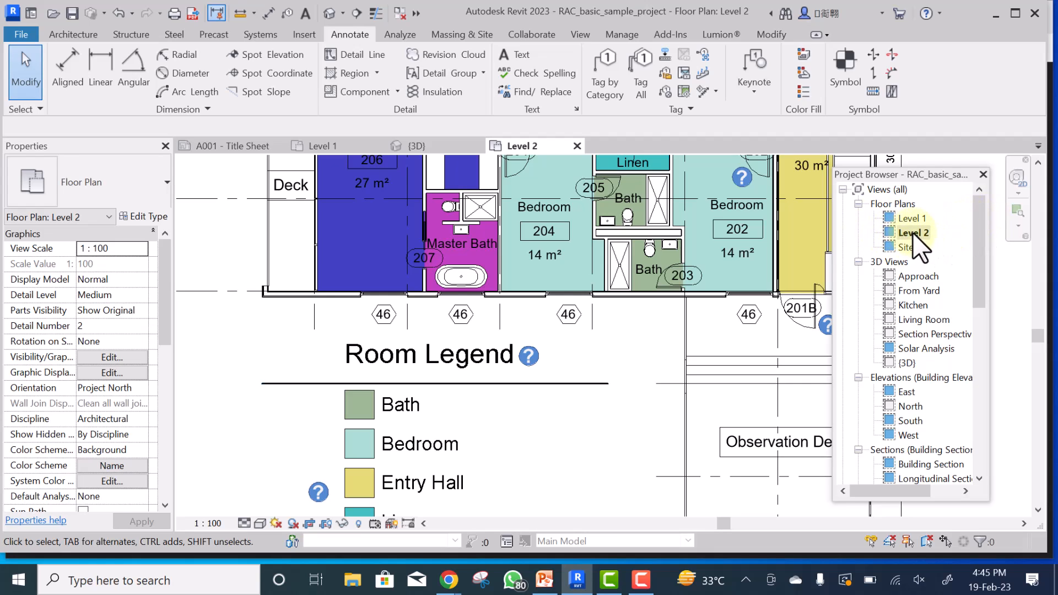
- Open the Level 1 floor plan and bring the whole plan into view to check it for the detail line
{"action": "double_click", "coordinate": [911, 217]}
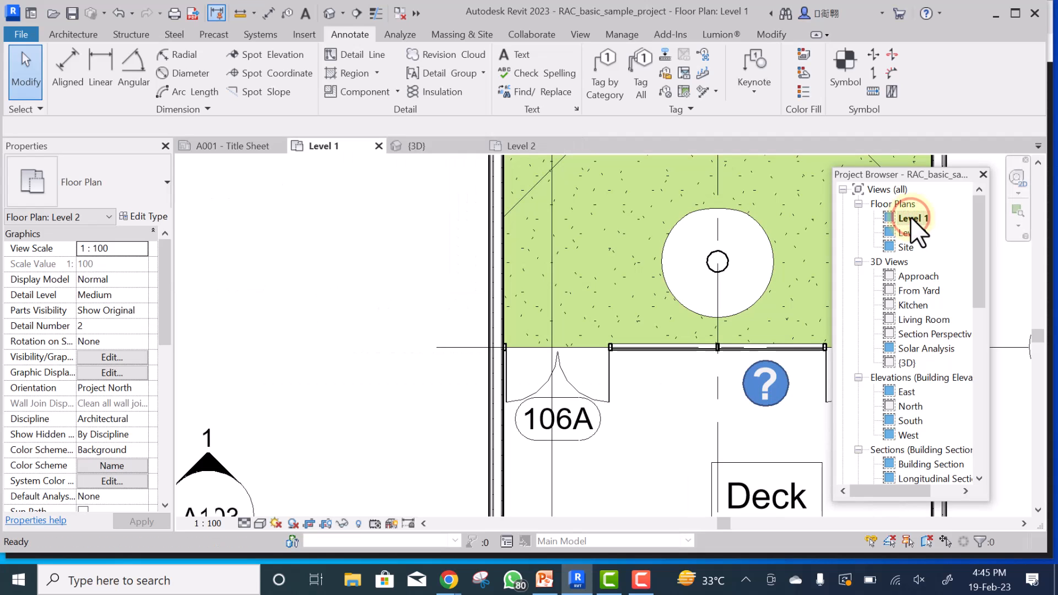
{"action": "scroll", "coordinate": [422, 317], "scroll_direction": "down", "scroll_amount": 2}
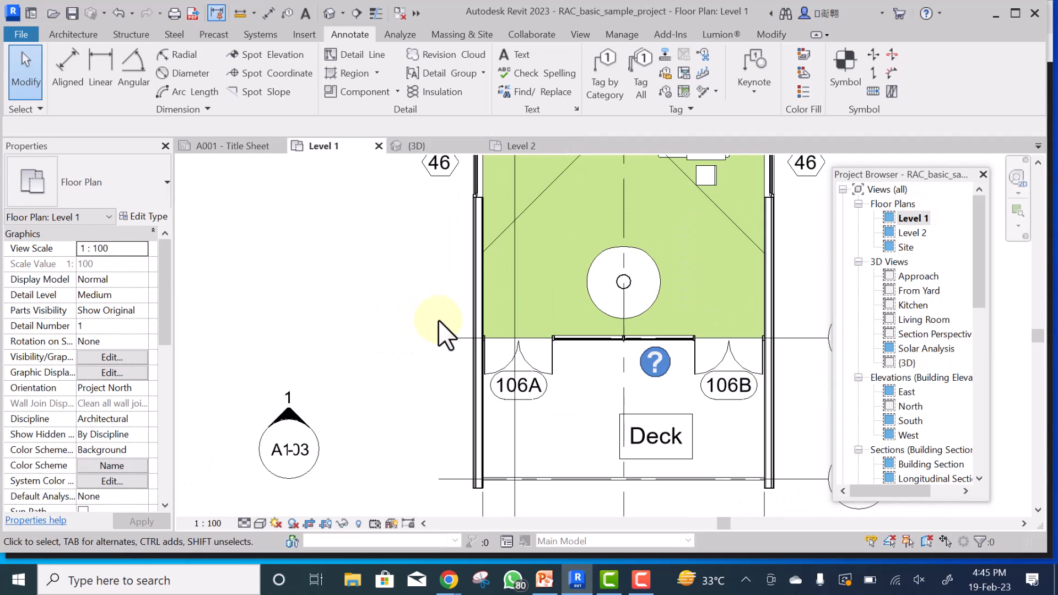
{"action": "scroll", "coordinate": [556, 372], "scroll_direction": "down", "scroll_amount": 2}
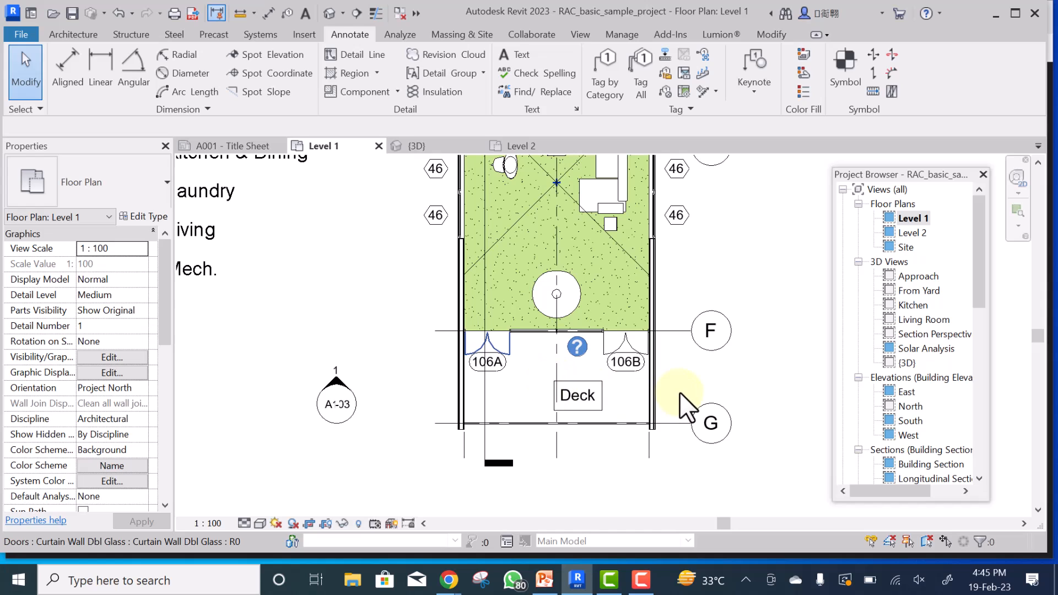
{"action": "scroll", "coordinate": [680, 391], "scroll_direction": "down", "scroll_amount": 5}
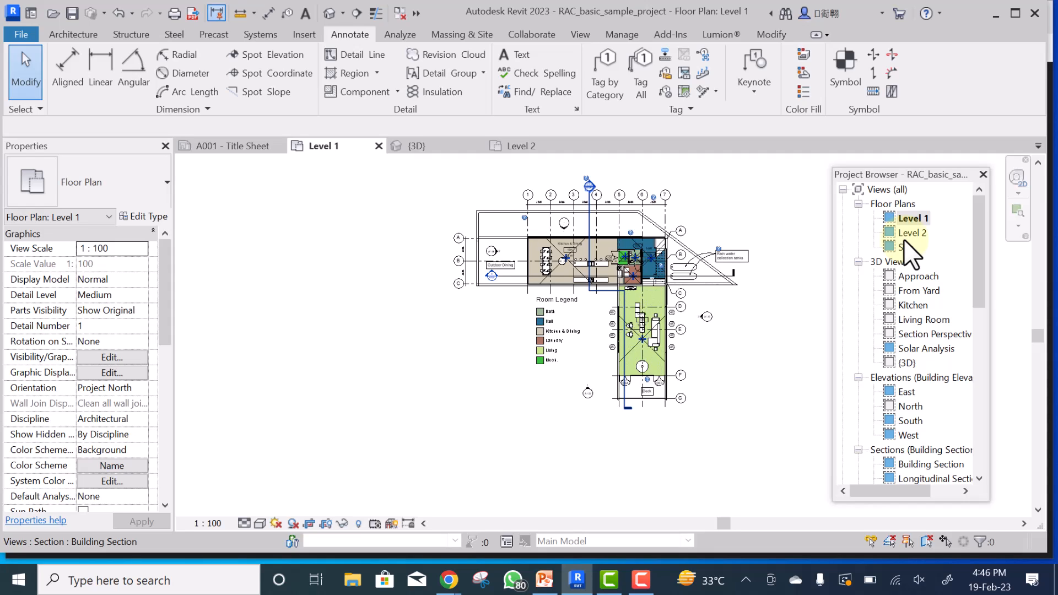
- Open the Approach 3D view and the South building elevation to examine the house from outside
{"action": "double_click", "coordinate": [916, 277]}
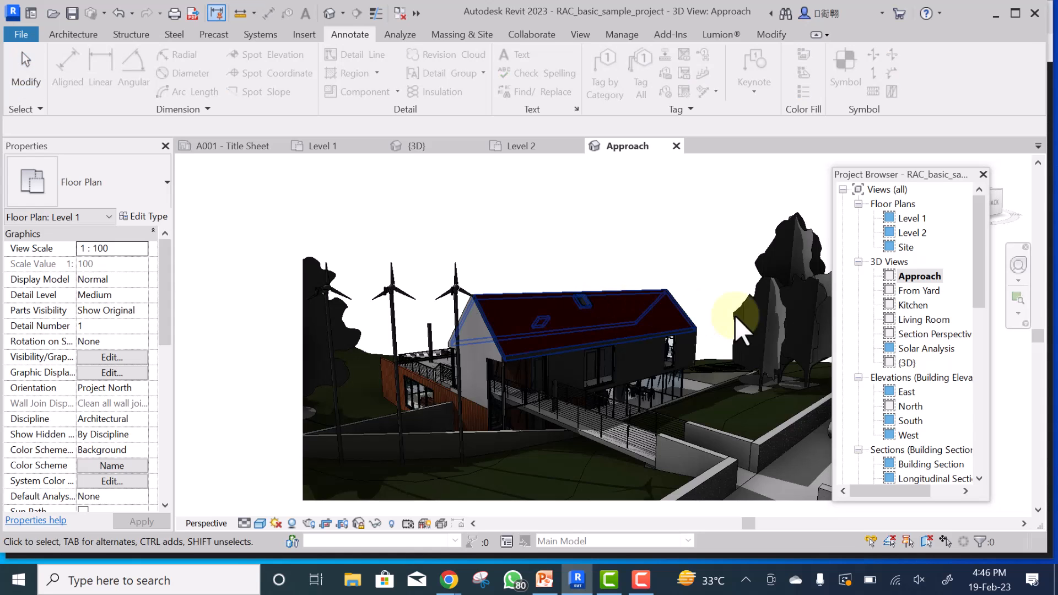
{"action": "left_click_drag", "start_coordinate": [979, 275], "coordinate": [970, 312]}
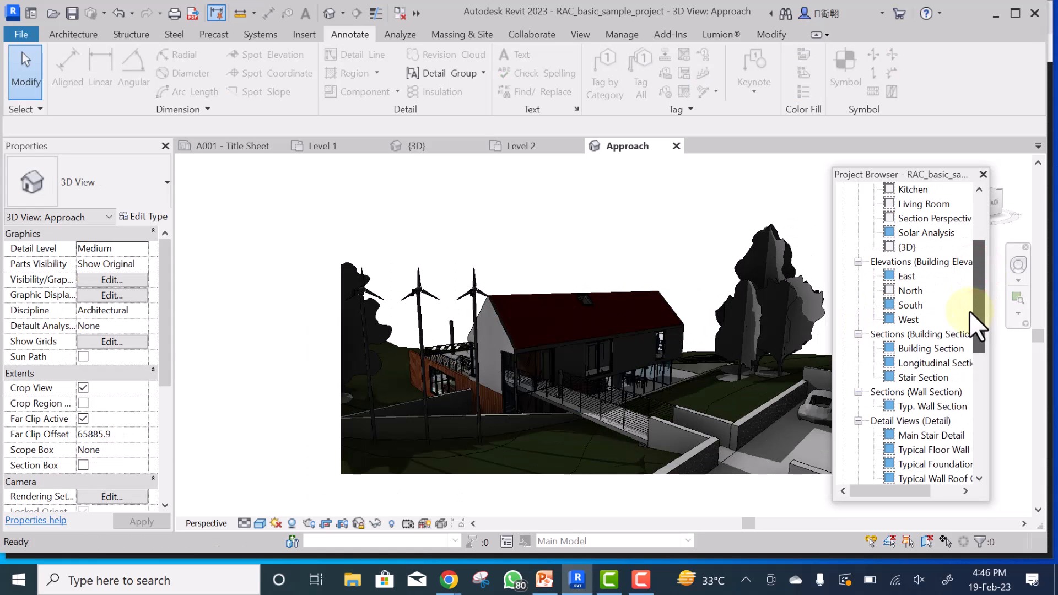
{"action": "left_click", "coordinate": [903, 303]}
{"action": "double_click", "coordinate": [903, 303]}
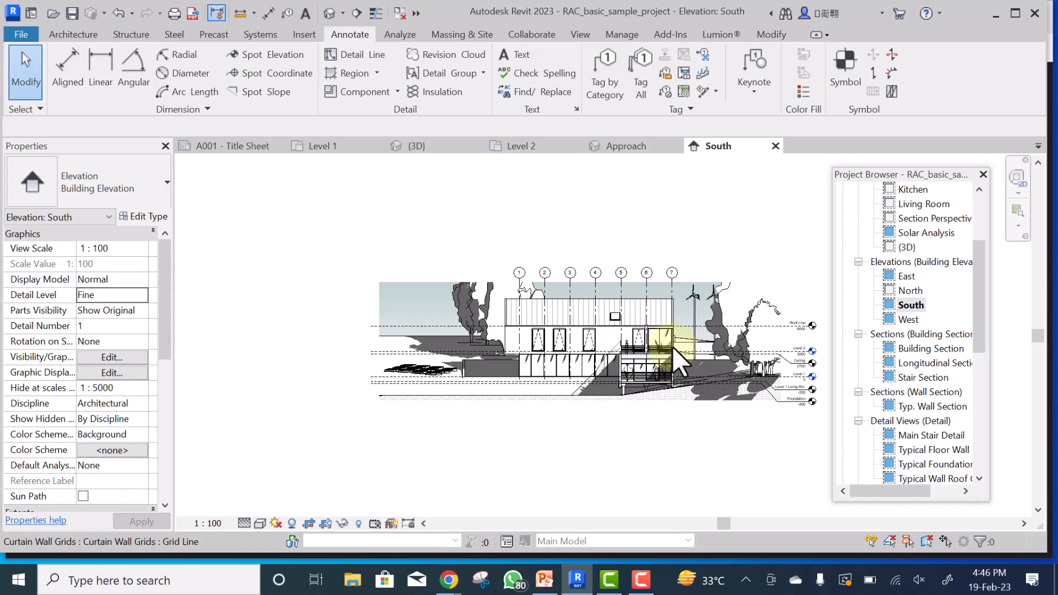
- Draw a vertical Wide Lines detail line about 16000 mm long in the South elevation, beside the house just outside grid 1
{"action": "middle_click_drag", "start_coordinate": [773, 253], "coordinate": [703, 247]}
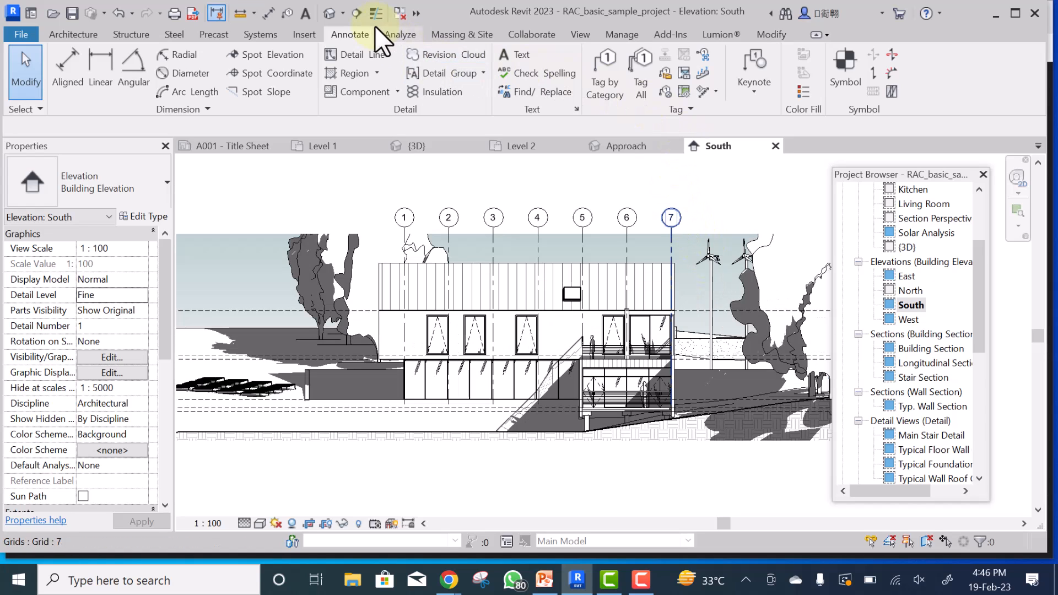
{"action": "left_click", "coordinate": [358, 52]}
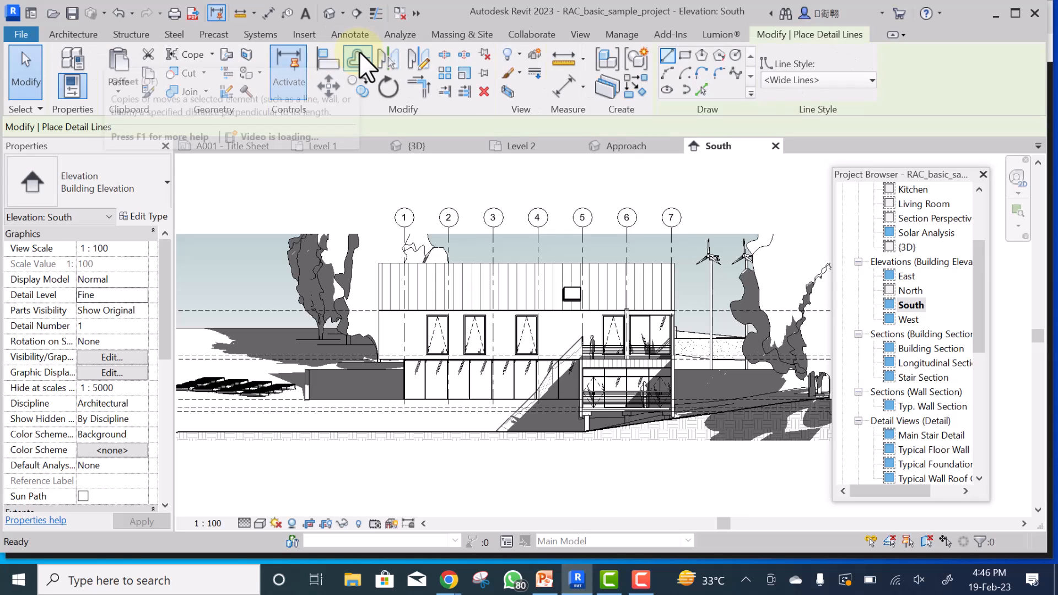
{"action": "left_click", "coordinate": [345, 453]}
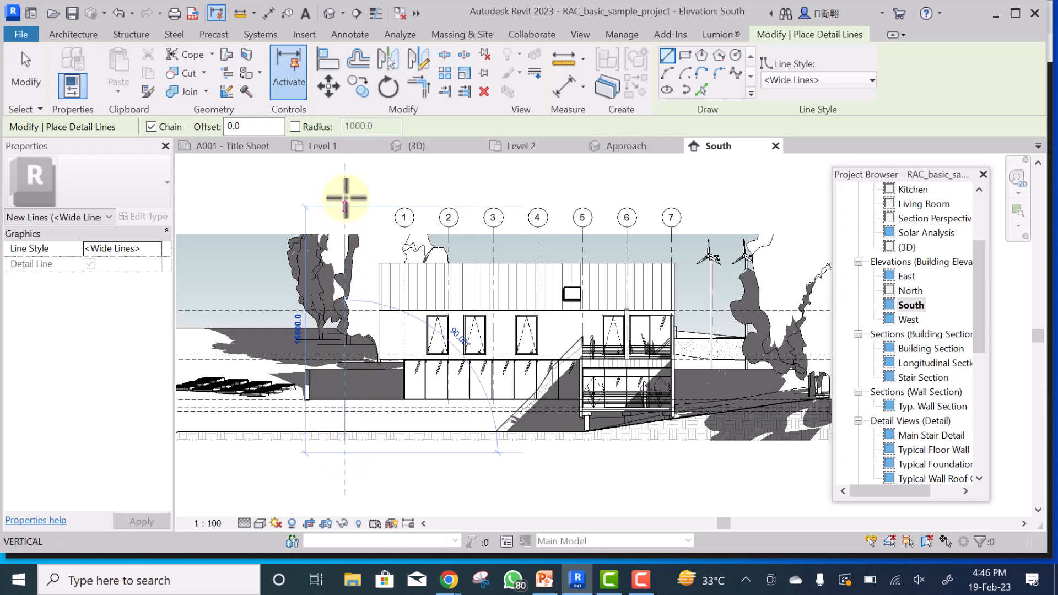
{"action": "left_click", "coordinate": [344, 211]}
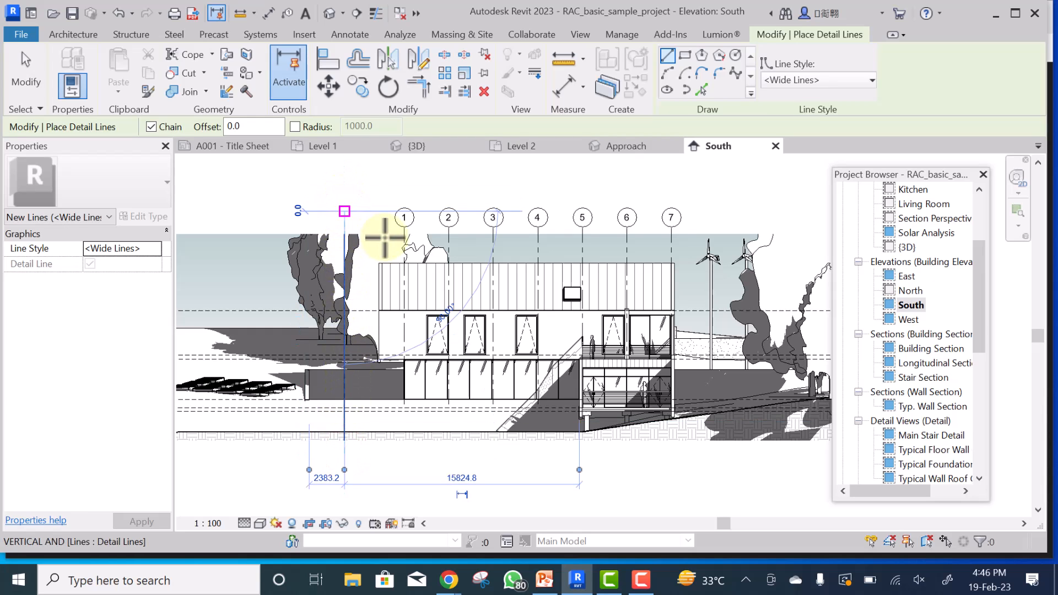
{"action": "key", "text": "Escape"}
{"action": "key", "text": "Escape"}
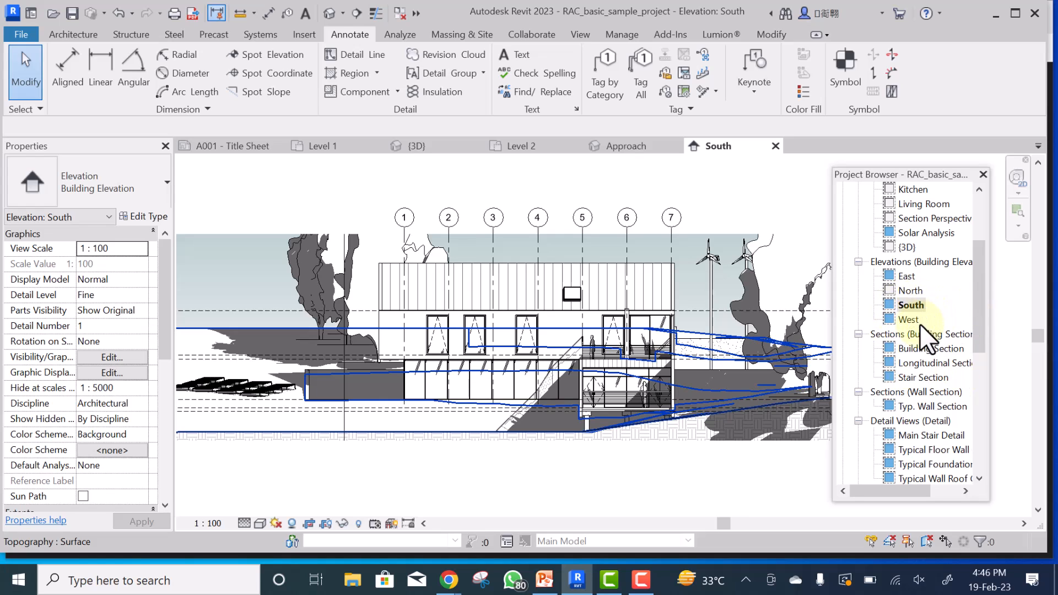
- In the Building Section view, draw a horizontal Wide Lines detail line 37000 mm long across the house, between Roof Line and Level 2
{"action": "left_click_drag", "start_coordinate": [974, 293], "coordinate": [974, 332]}
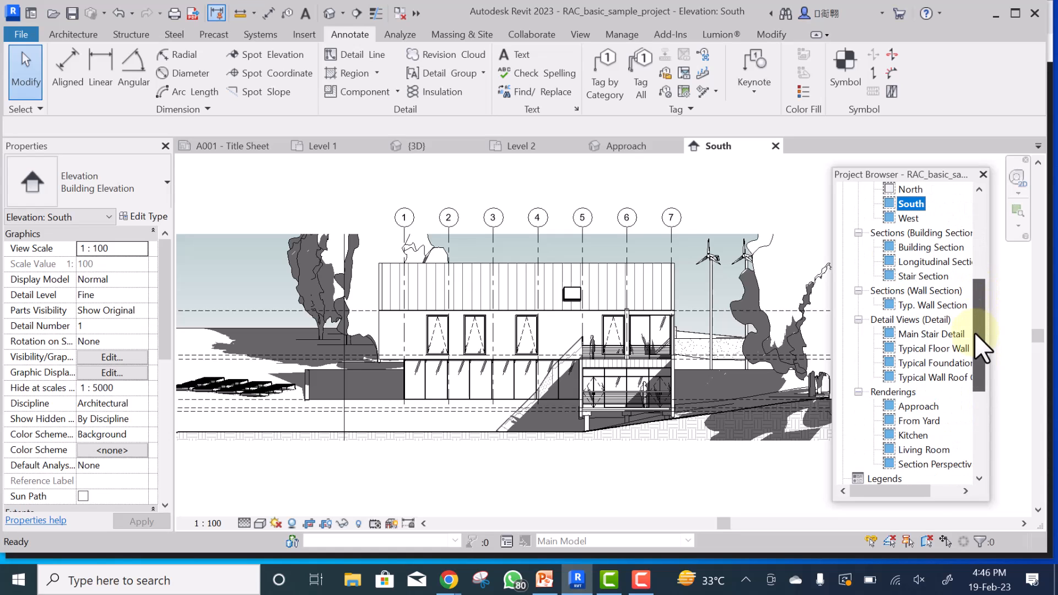
{"action": "left_click", "coordinate": [918, 248]}
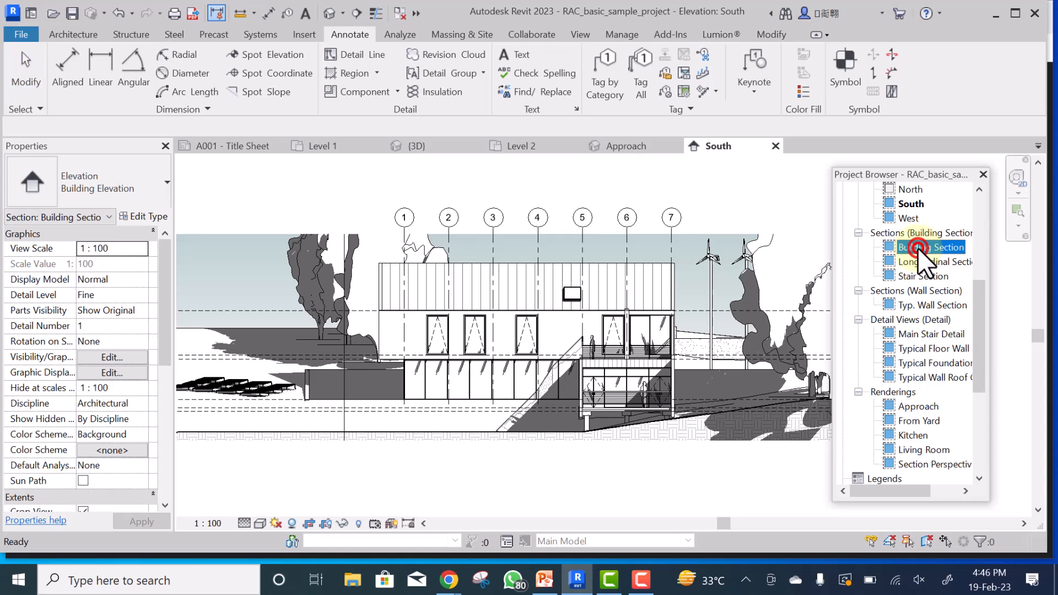
{"action": "double_click", "coordinate": [918, 248]}
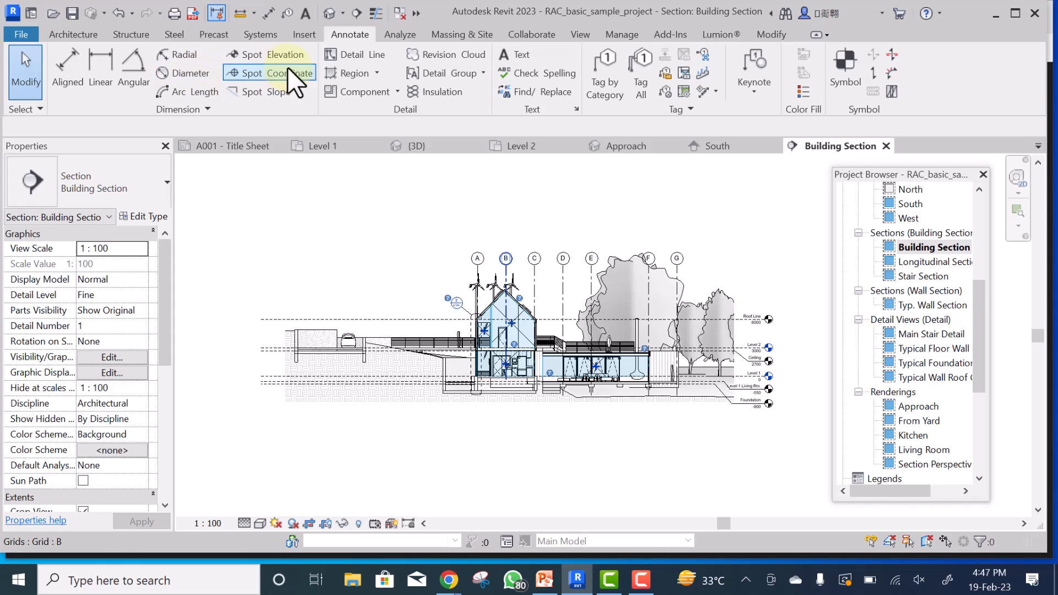
{"action": "left_click", "coordinate": [359, 56]}
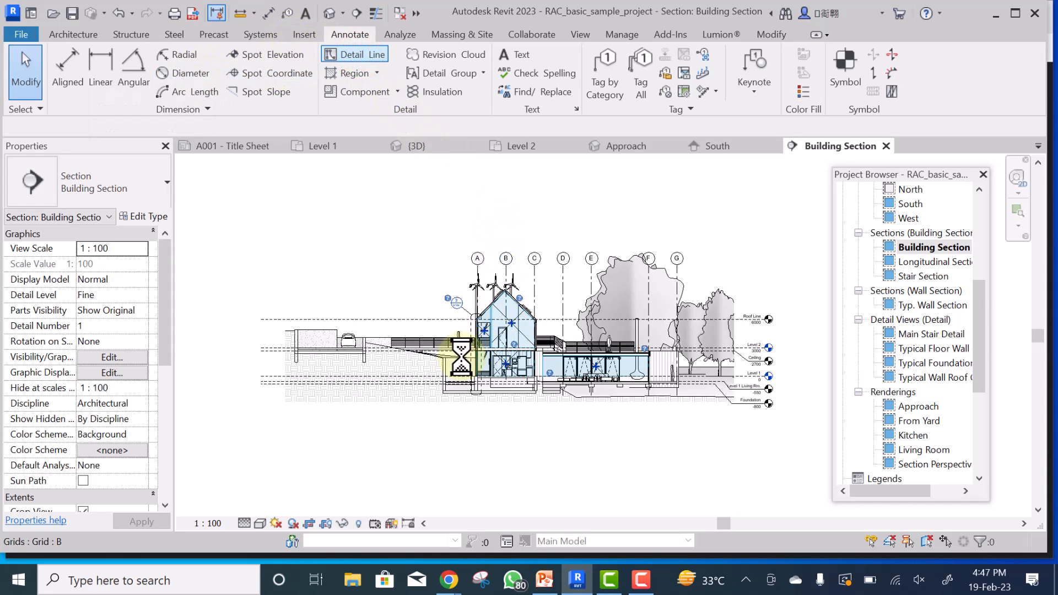
{"action": "left_click", "coordinate": [422, 327]}
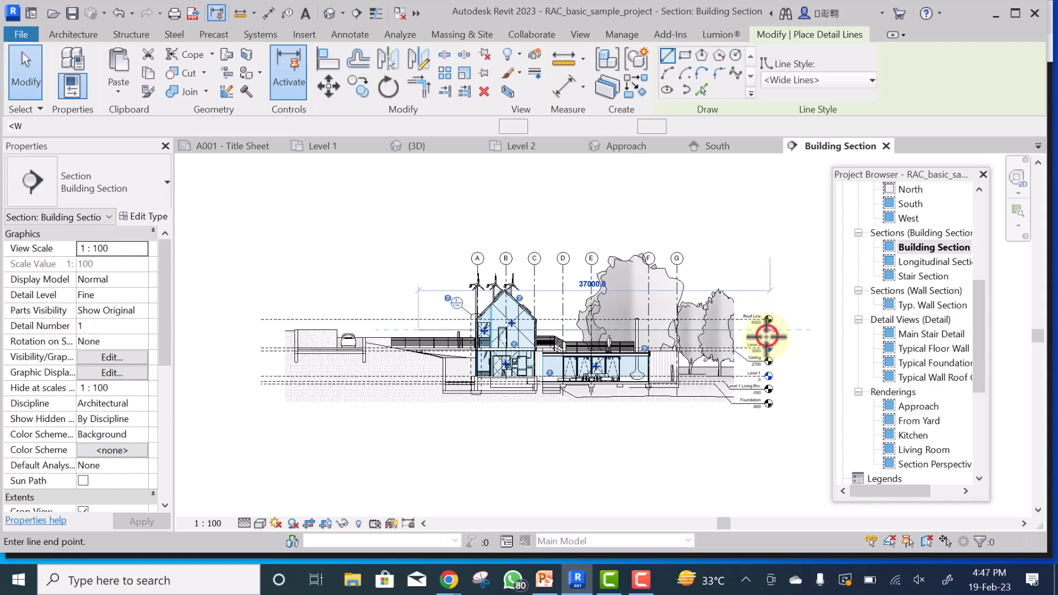
{"action": "left_click", "coordinate": [759, 332]}
{"action": "key", "text": "Escape"}
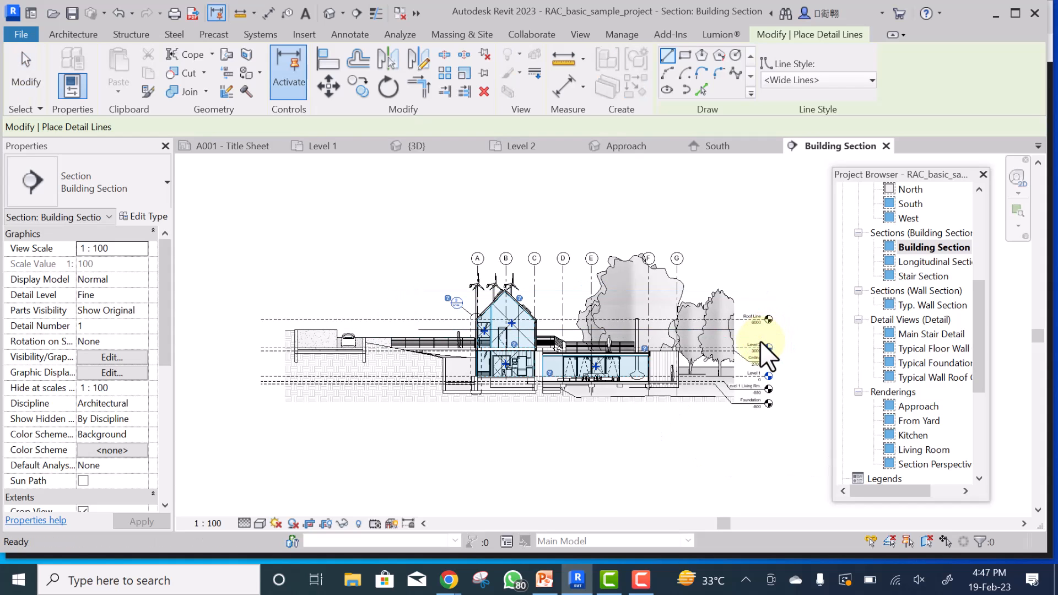
{"action": "key", "text": "Escape"}
- Select the section's detail line to check its properties, and open the default 3D view to look for it on the house
{"action": "scroll", "coordinate": [431, 334], "scroll_direction": "up", "scroll_amount": 3}
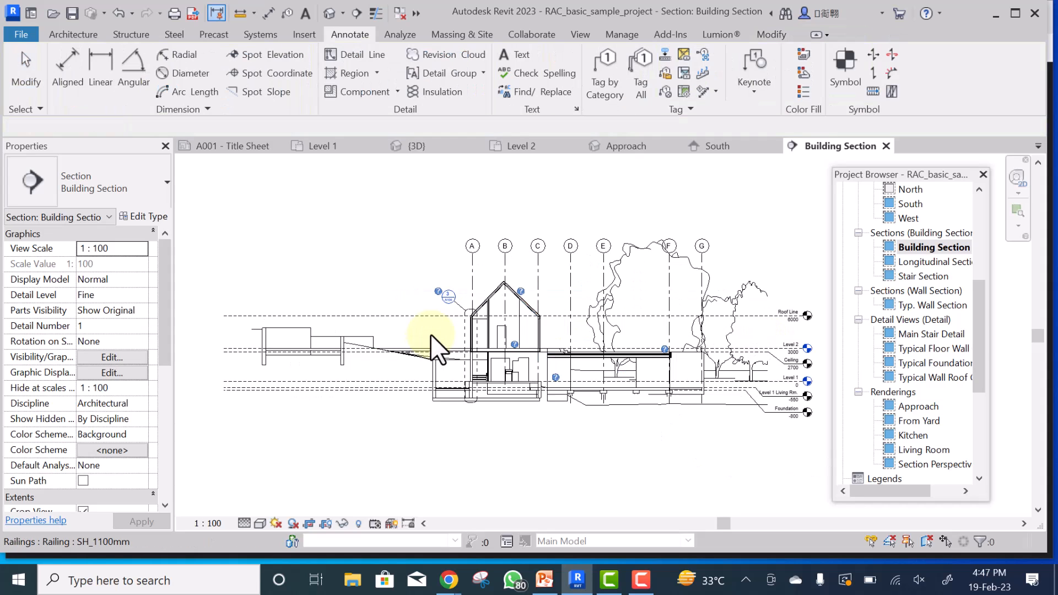
{"action": "scroll", "coordinate": [431, 326], "scroll_direction": "up", "scroll_amount": 1}
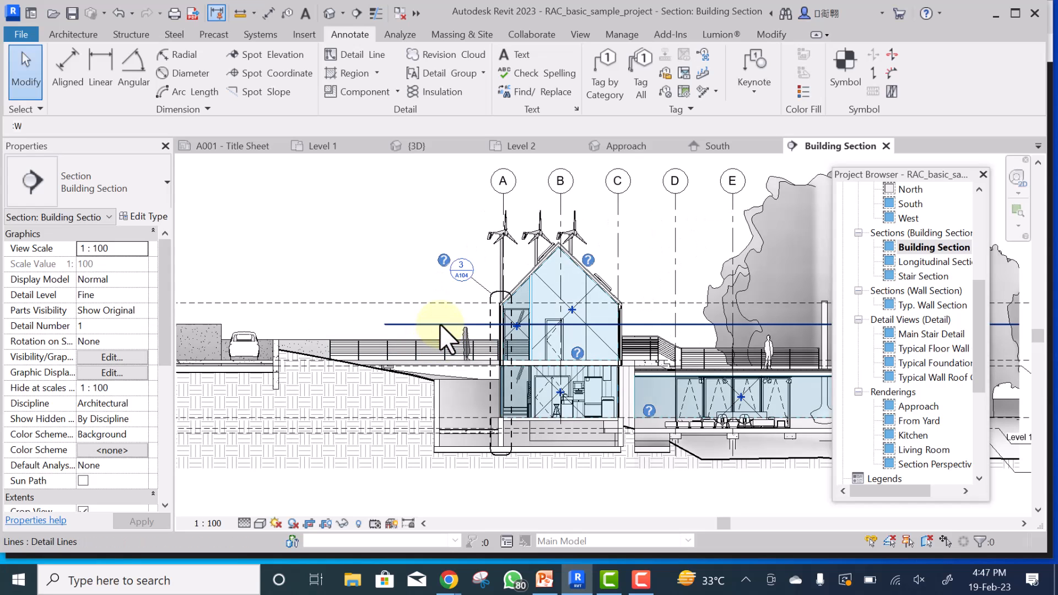
{"action": "left_click", "coordinate": [440, 324]}
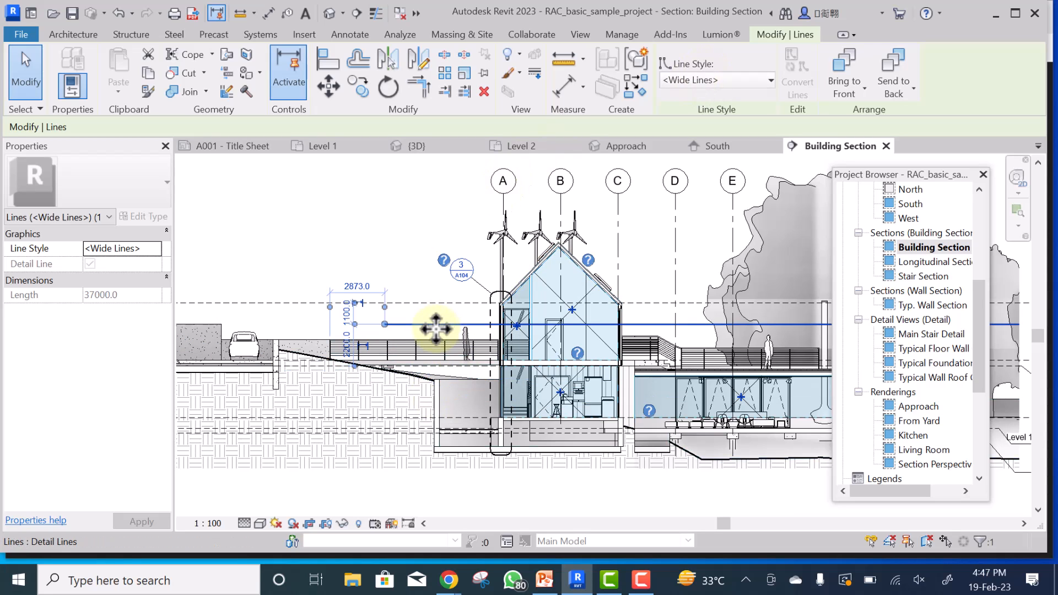
{"action": "left_click", "coordinate": [330, 13]}
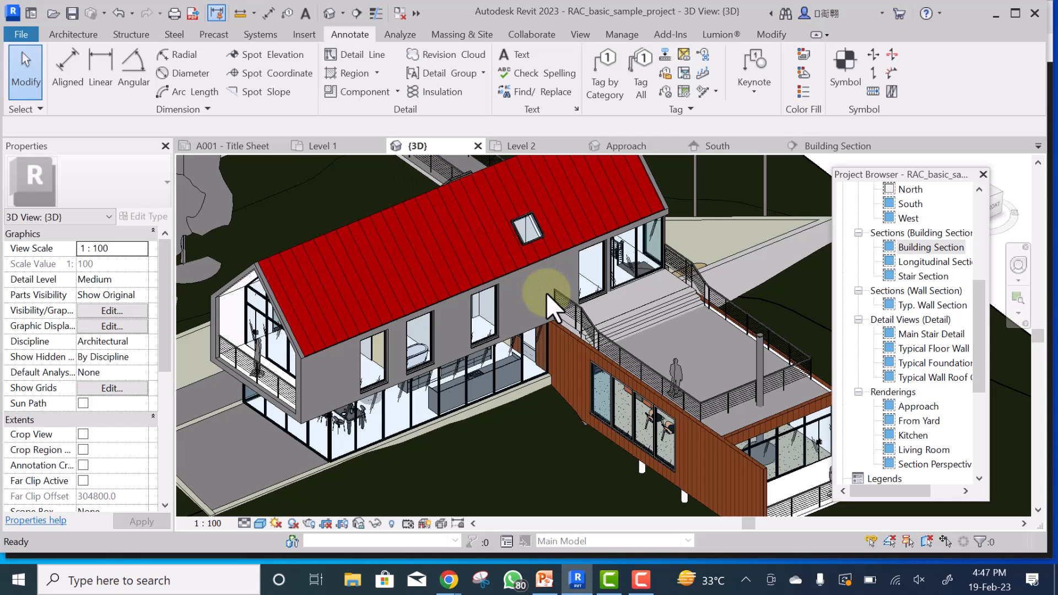
{"action": "scroll", "coordinate": [515, 358], "scroll_direction": "down", "scroll_amount": 2}
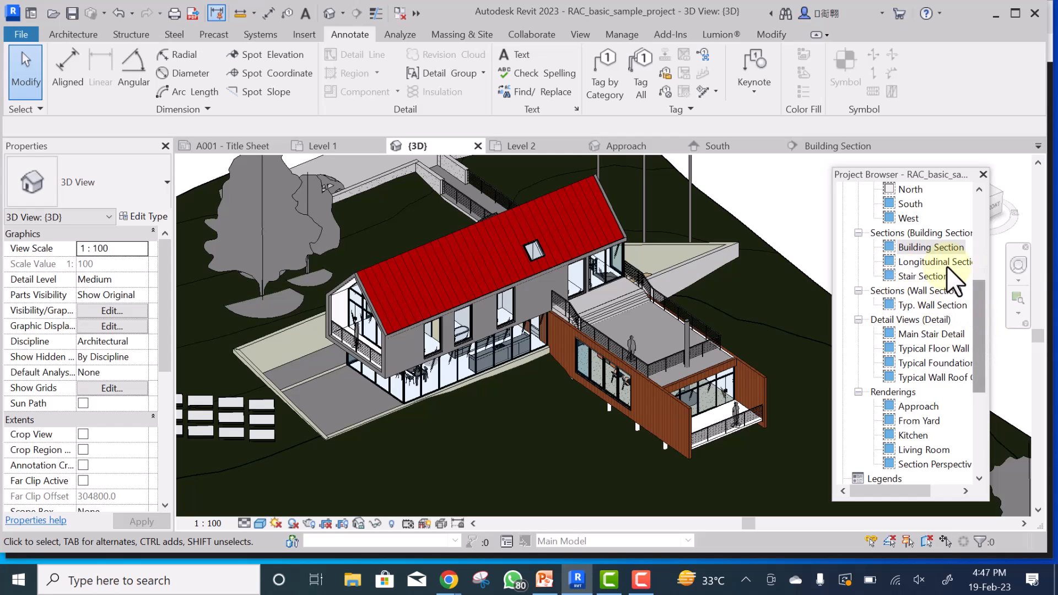
- Reopen the Building Section view and examine the cut through the house both close up and as a whole
{"action": "left_click", "coordinate": [976, 301]}
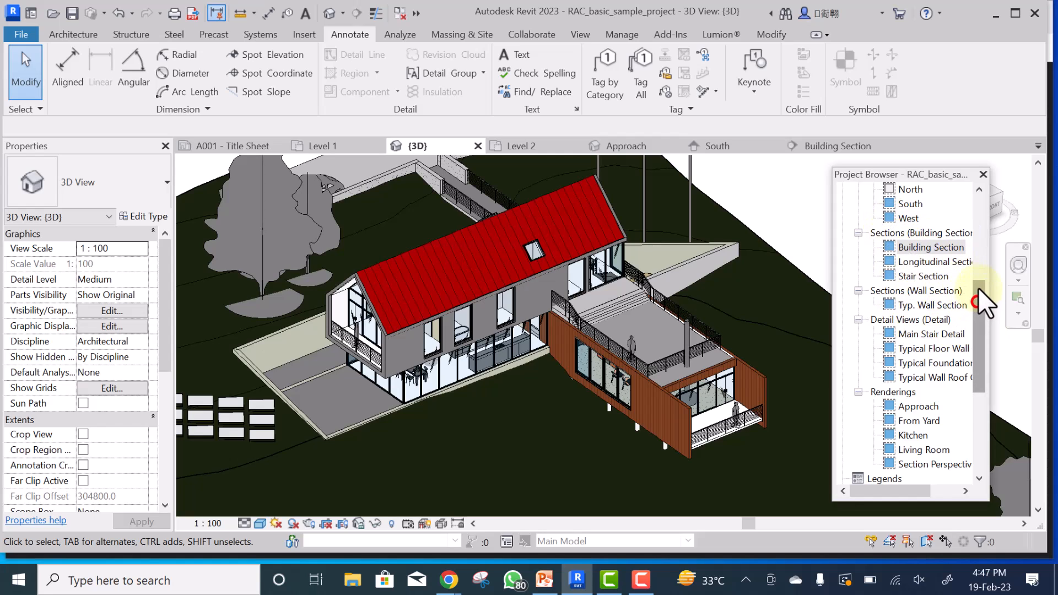
{"action": "left_click_drag", "start_coordinate": [977, 291], "coordinate": [979, 279]}
{"action": "left_click", "coordinate": [945, 303]}
{"action": "double_click", "coordinate": [905, 306]}
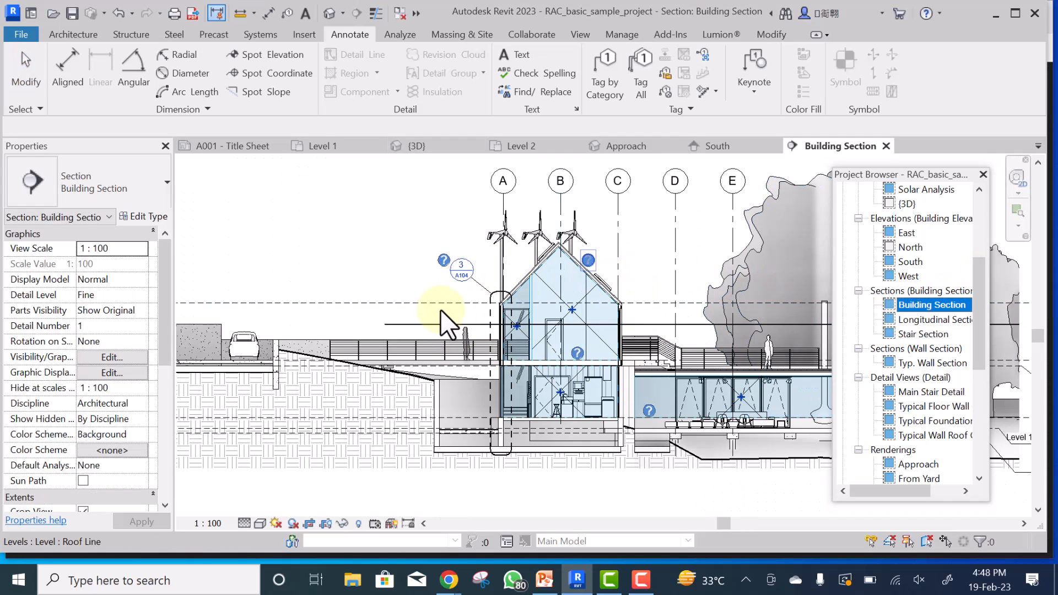
{"action": "scroll", "coordinate": [435, 315], "scroll_direction": "down", "scroll_amount": 3}
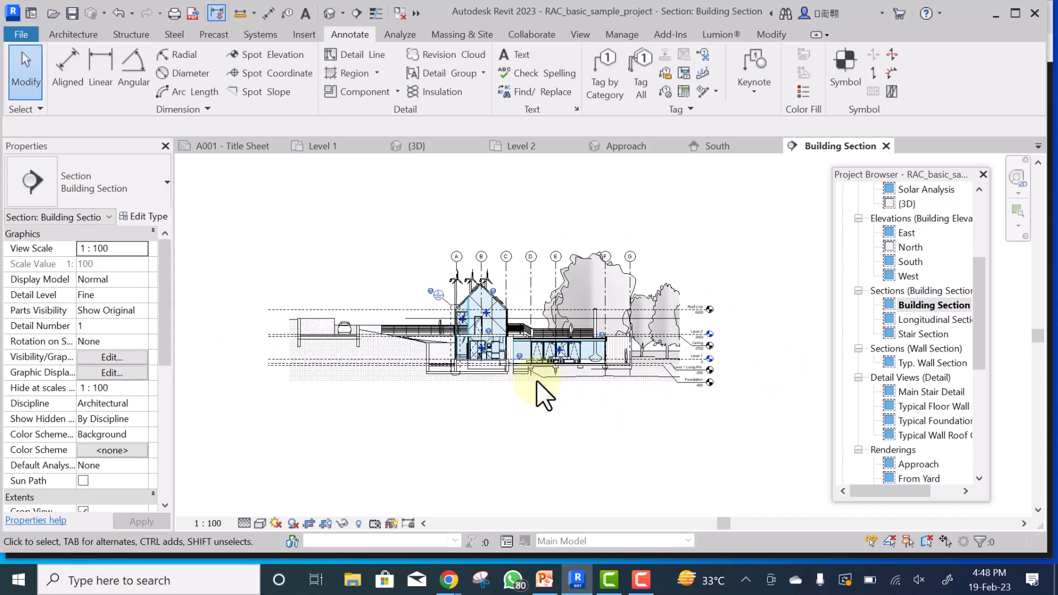
{"action": "scroll", "coordinate": [529, 295], "scroll_direction": "up", "scroll_amount": 5}
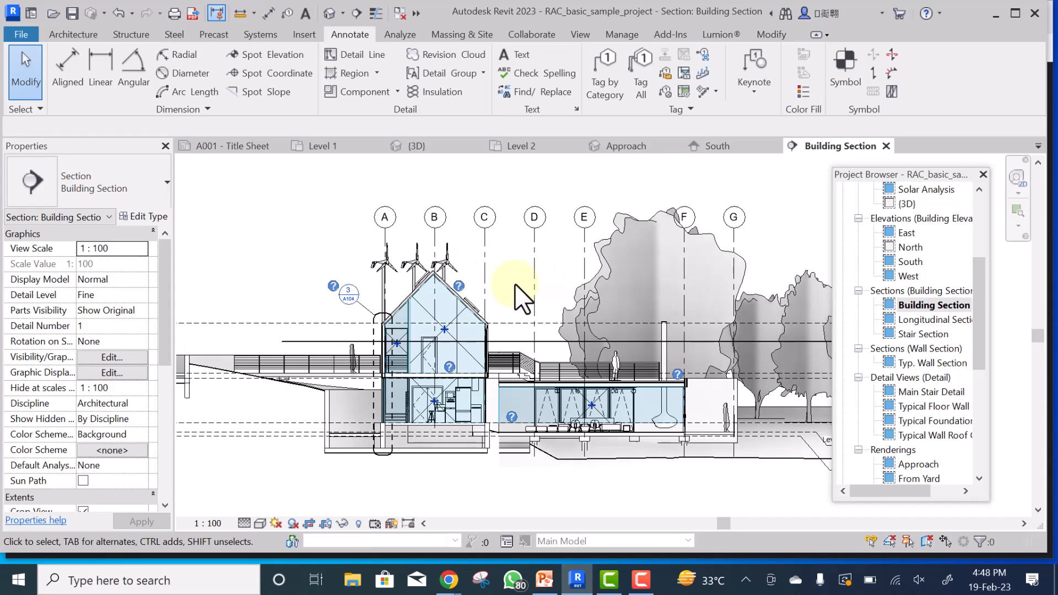
{"action": "left_click", "coordinate": [515, 280]}
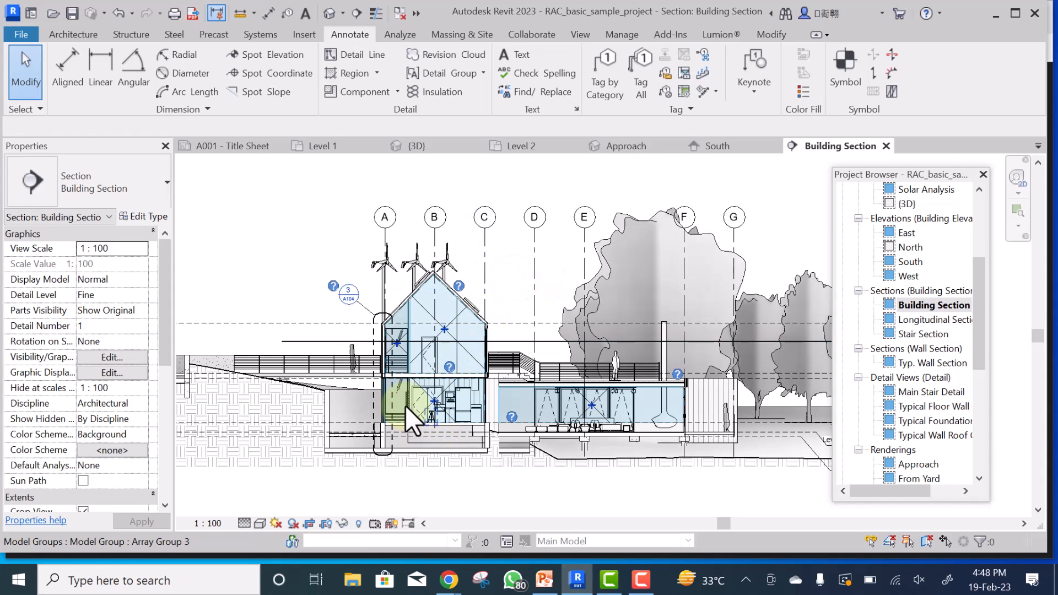
{"action": "scroll", "coordinate": [405, 406], "scroll_direction": "up", "scroll_amount": 2}
{"action": "scroll", "coordinate": [492, 244], "scroll_direction": "up", "scroll_amount": 2}
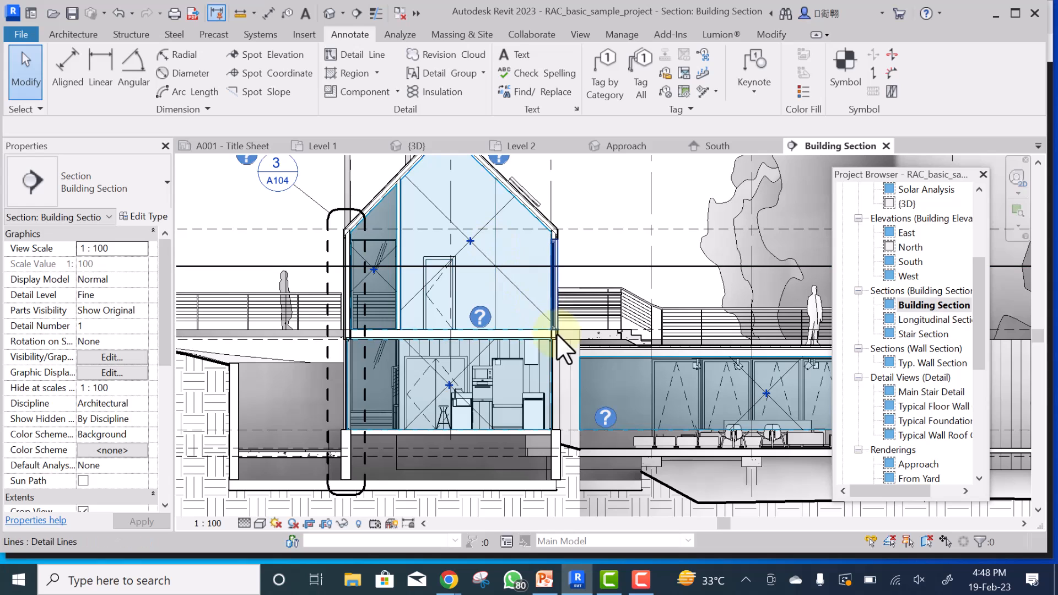
{"action": "middle_click", "coordinate": [1006, 305]}
{"action": "middle_click", "coordinate": [1006, 305]}
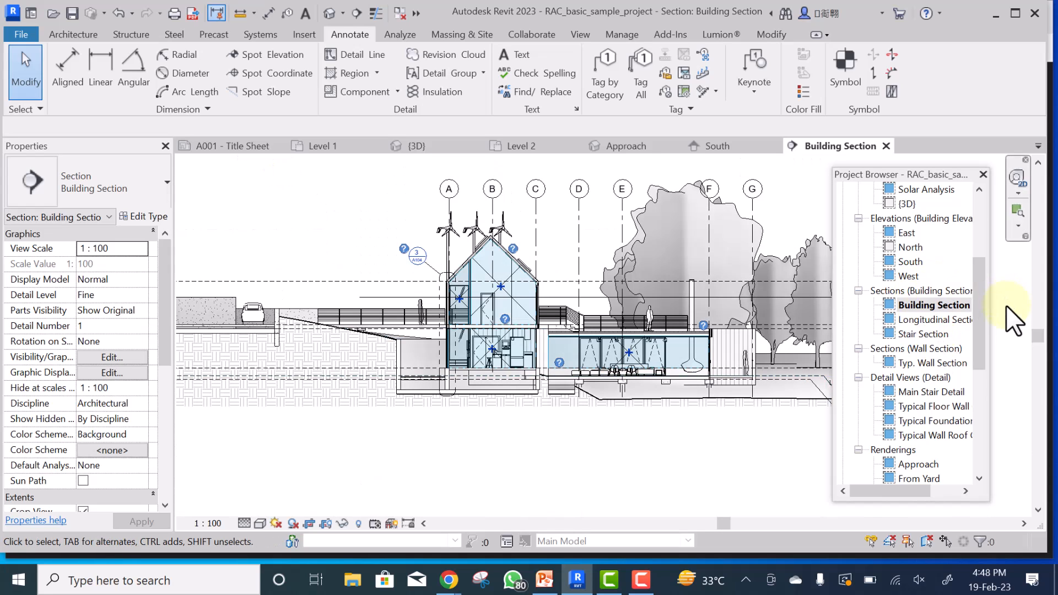
- Open the Level 2 floor plan and bring the whole plan into view
{"action": "left_click_drag", "start_coordinate": [977, 290], "coordinate": [973, 219]}
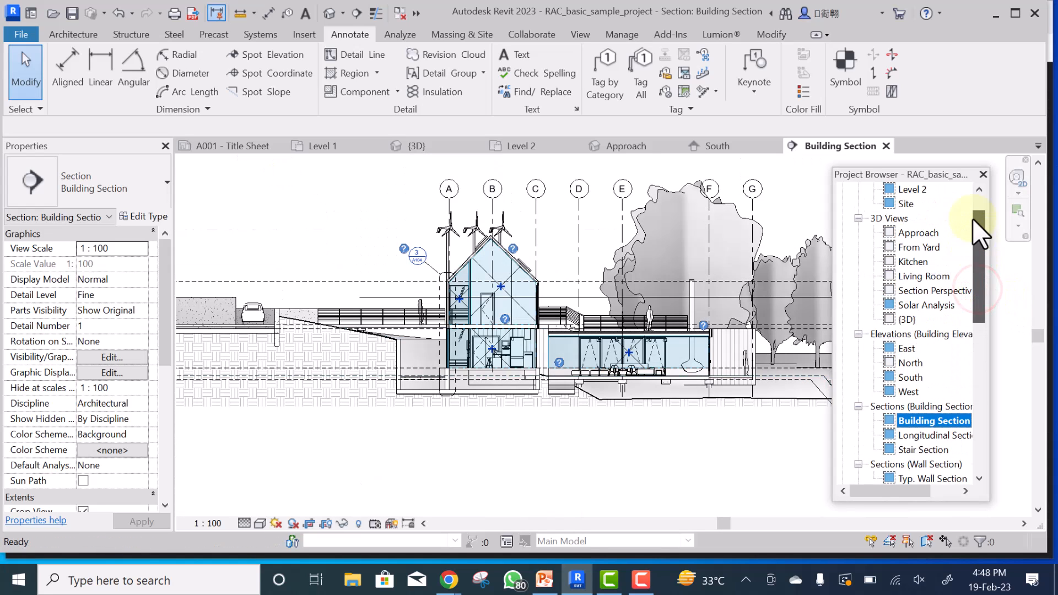
{"action": "scroll", "coordinate": [973, 219], "scroll_direction": "up", "scroll_amount": 1}
{"action": "left_click", "coordinate": [906, 232]}
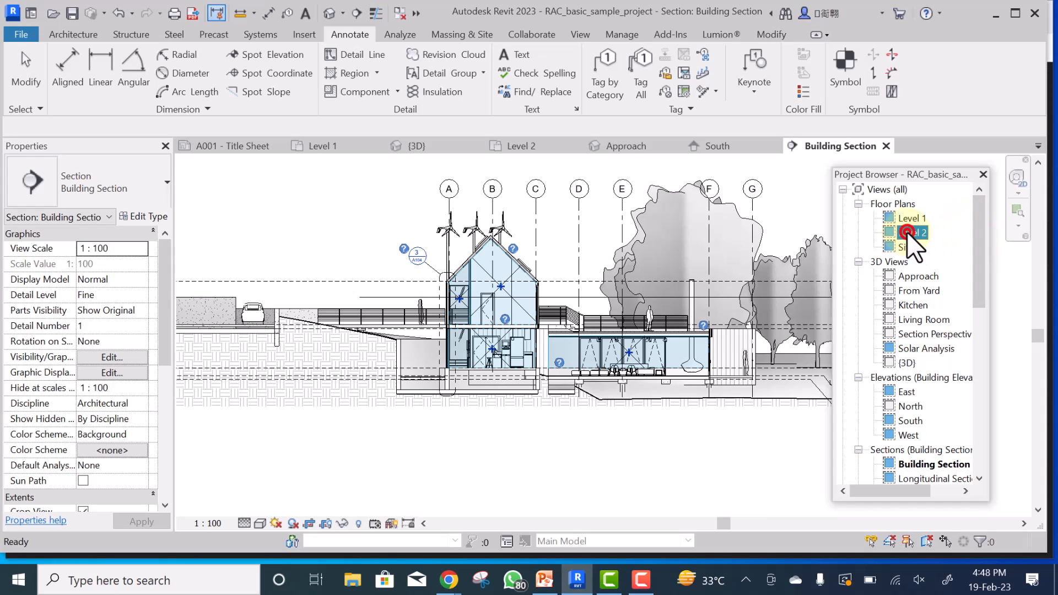
{"action": "double_click", "coordinate": [907, 232]}
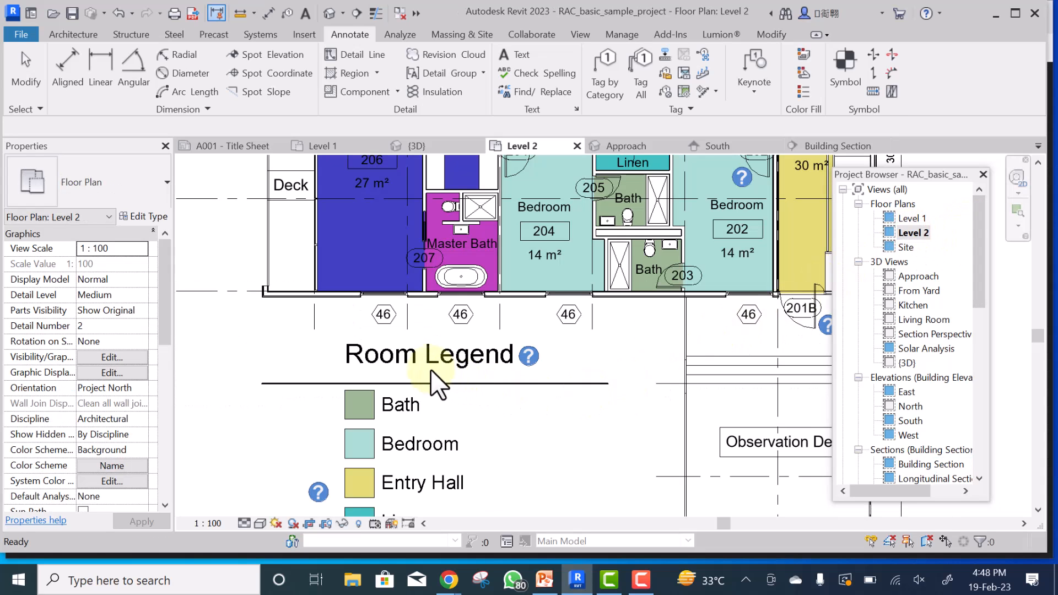
{"action": "scroll", "coordinate": [431, 369], "scroll_direction": "down", "scroll_amount": 3}
{"action": "scroll", "coordinate": [428, 359], "scroll_direction": "down", "scroll_amount": 1}
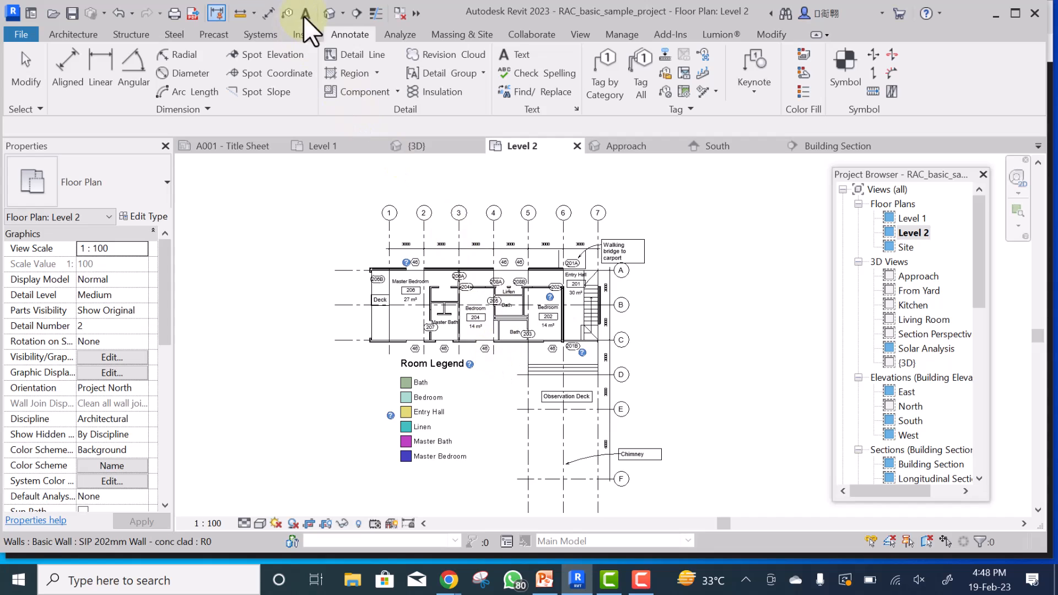
- Place a vertical building section through the Master Bedroom between grids 1 and 2, from above the grid bubbles down to grid E
{"action": "left_click", "coordinate": [356, 12]}
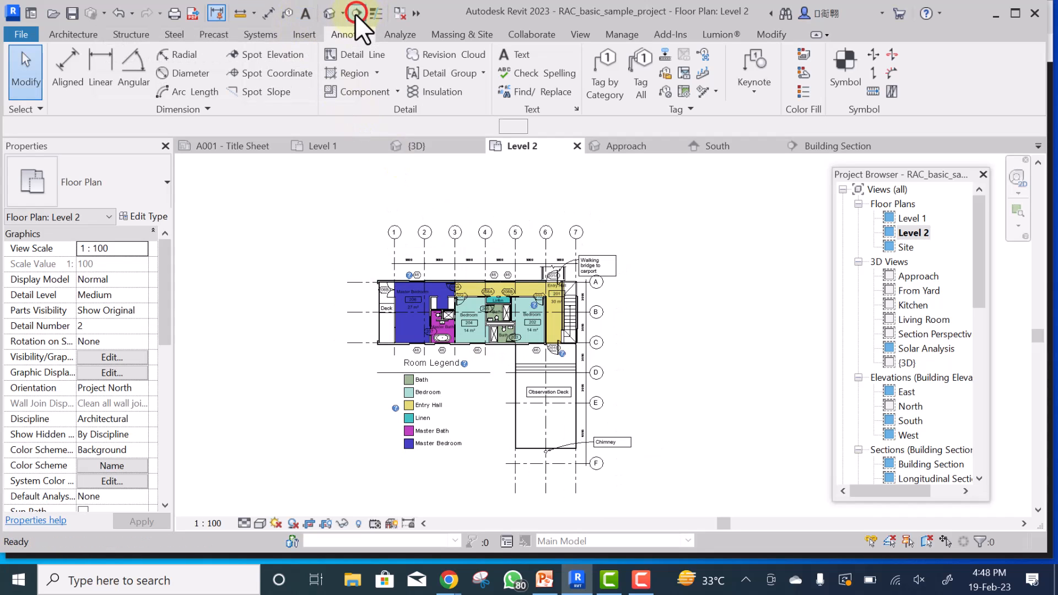
{"action": "left_click", "coordinate": [416, 218]}
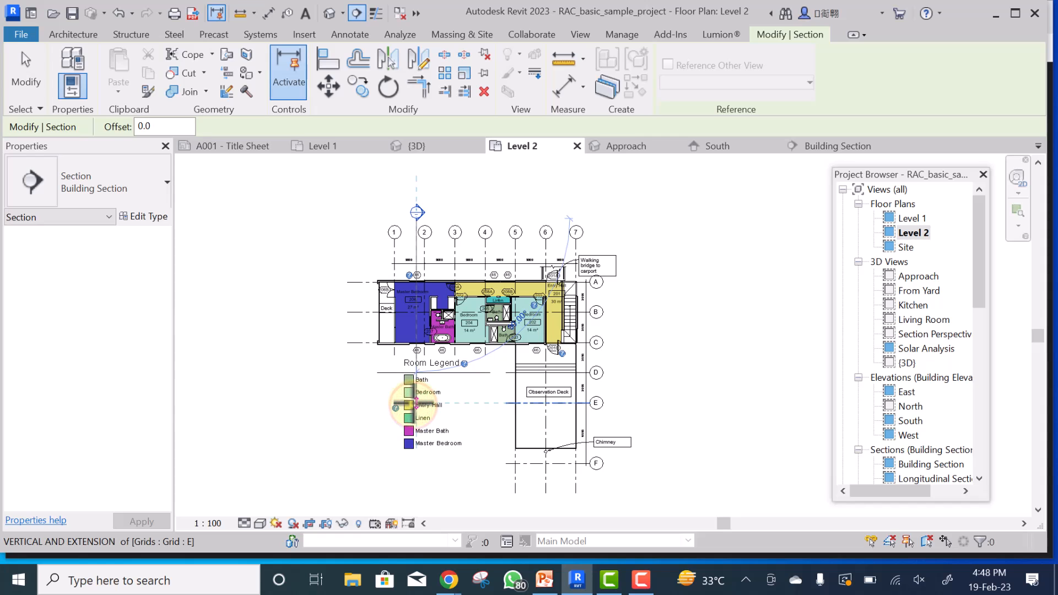
{"action": "left_click", "coordinate": [416, 403]}
{"action": "key", "text": "Escape"}
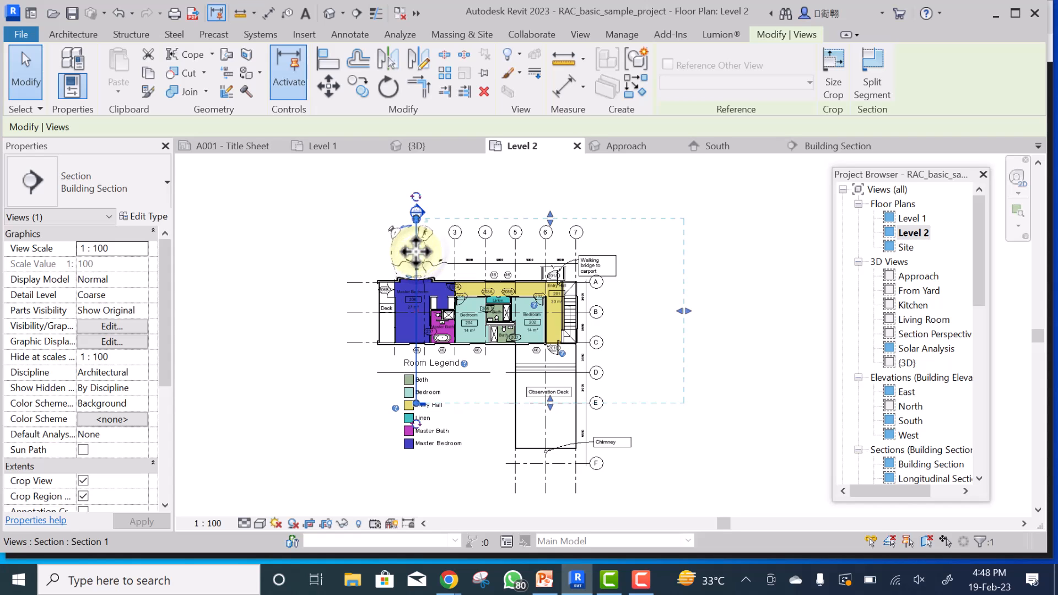
- Go to the new section's view and examine the cut through the house
{"action": "right_click", "coordinate": [416, 252]}
{"action": "left_click", "coordinate": [458, 257]}
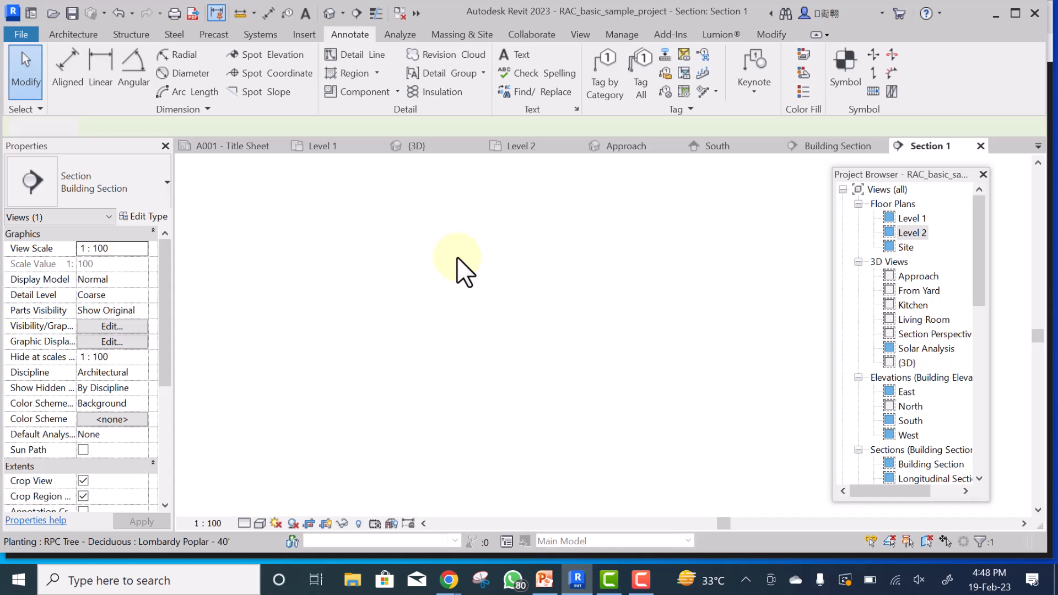
{"action": "scroll", "coordinate": [633, 366], "scroll_direction": "up", "scroll_amount": 3}
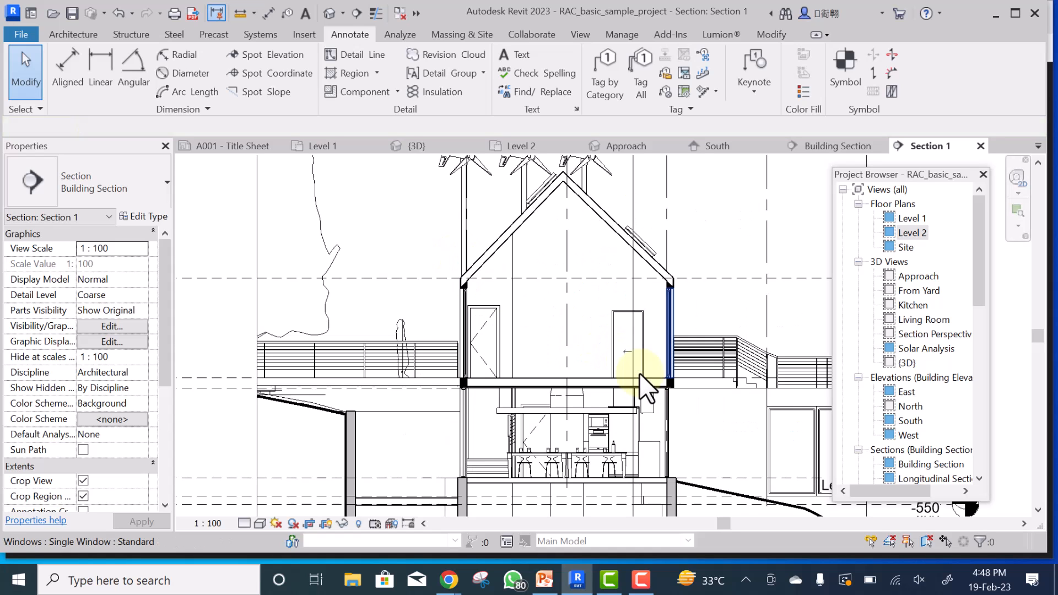
{"action": "scroll", "coordinate": [444, 289], "scroll_direction": "down", "scroll_amount": 2}
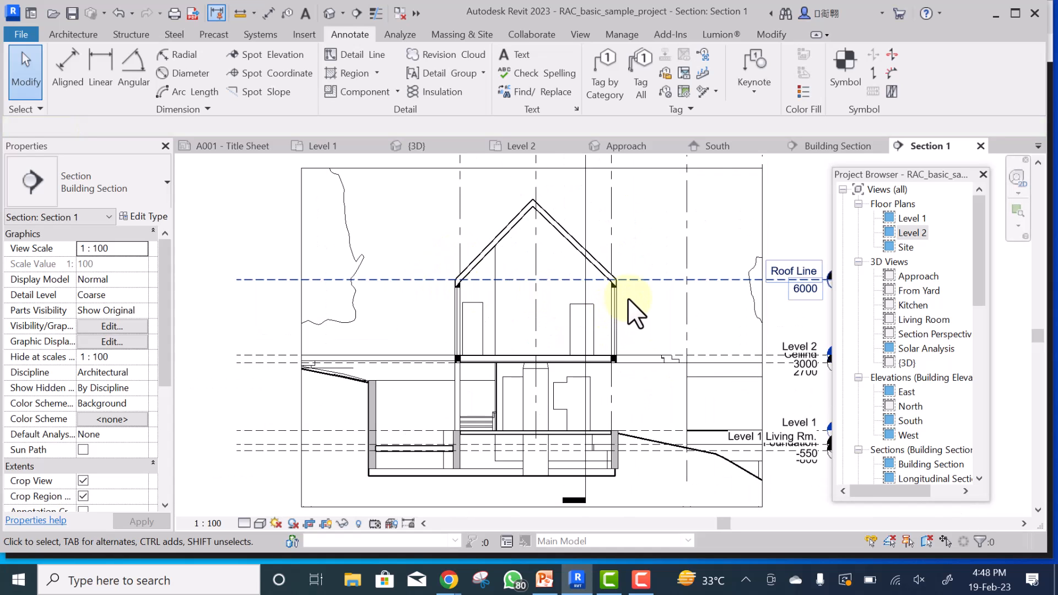
- Rename the new Section 1 view as Section T-T
{"action": "left_click_drag", "start_coordinate": [975, 270], "coordinate": [974, 313]}
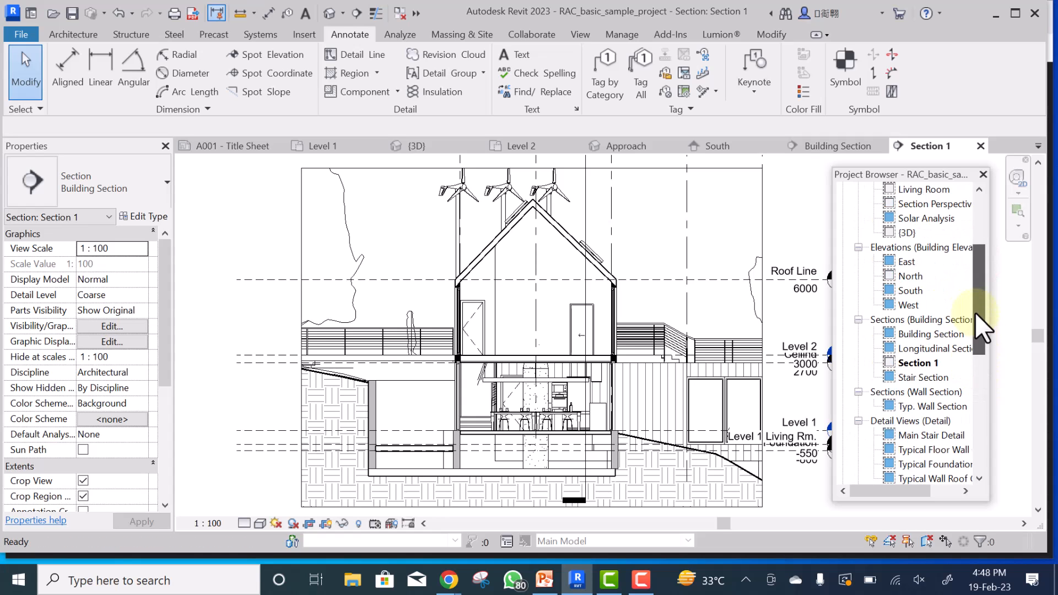
{"action": "right_click", "coordinate": [904, 359]}
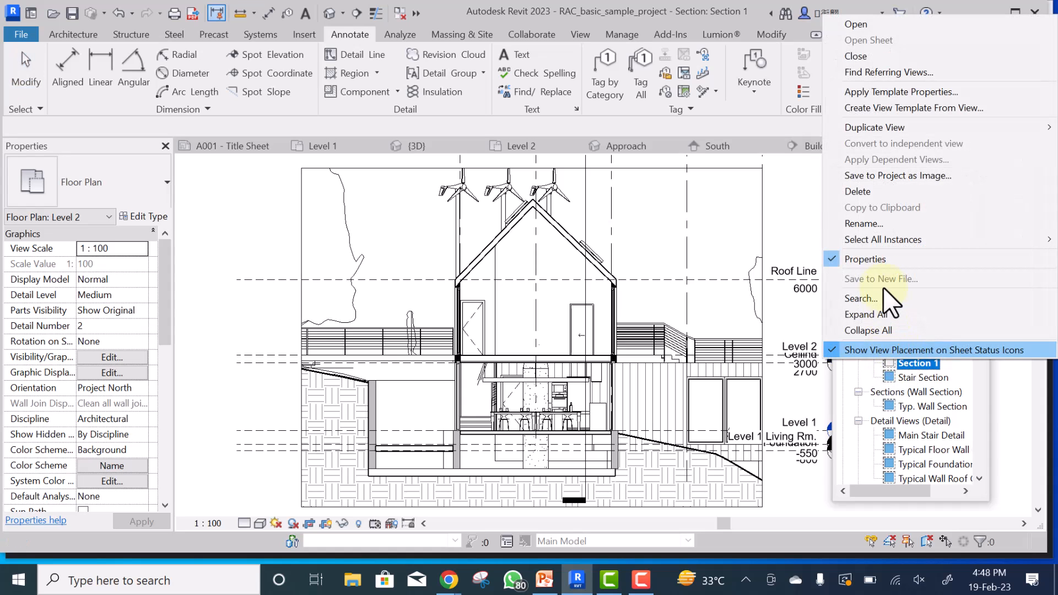
{"action": "left_click", "coordinate": [862, 224]}
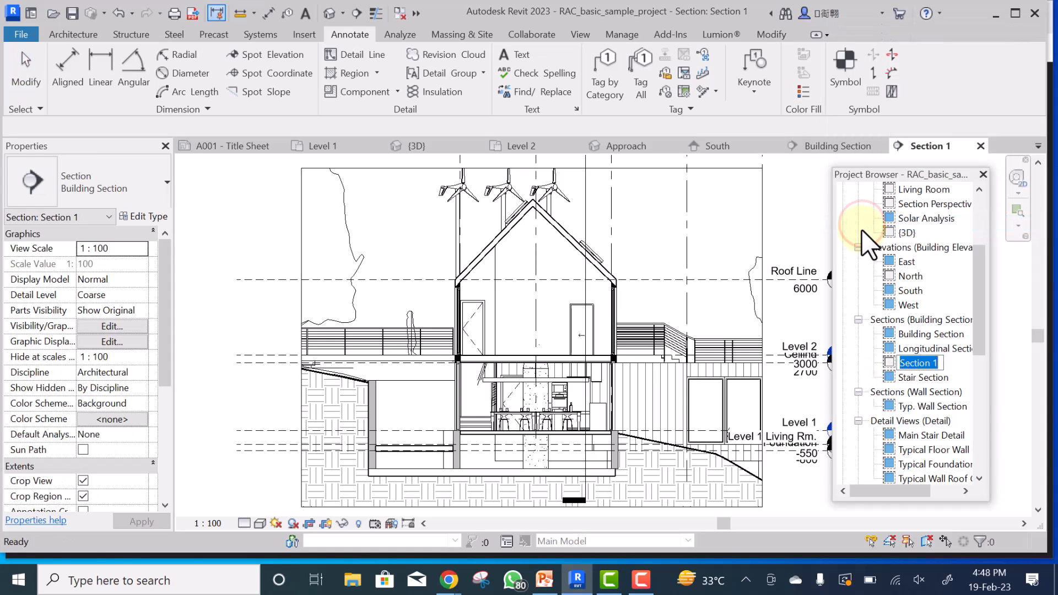
{"action": "left_click", "coordinate": [939, 363]}
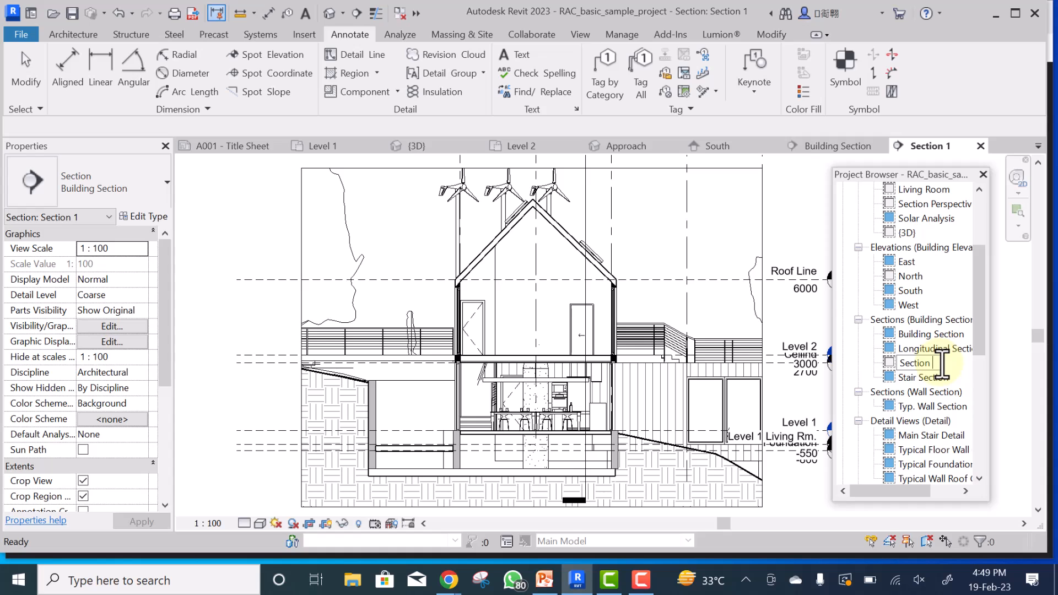
{"action": "type", "text": "T-T"}
{"action": "left_click", "coordinate": [610, 292]}
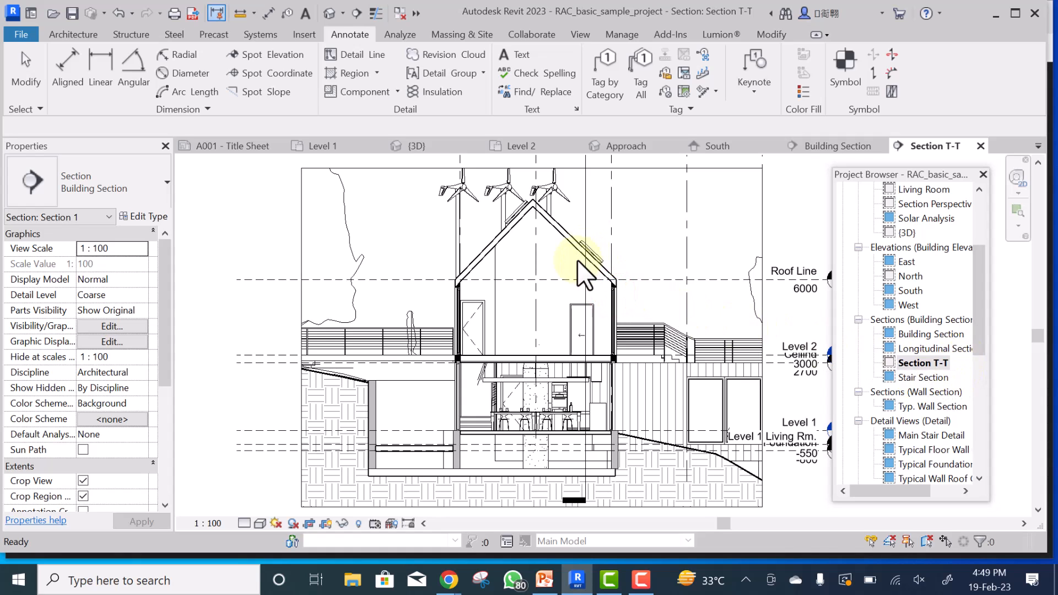
- Examine the upper-floor sliding door and the partition wall around it in the section up close
{"action": "scroll", "coordinate": [581, 273], "scroll_direction": "up", "scroll_amount": 1}
{"action": "scroll", "coordinate": [564, 317], "scroll_direction": "up", "scroll_amount": 1}
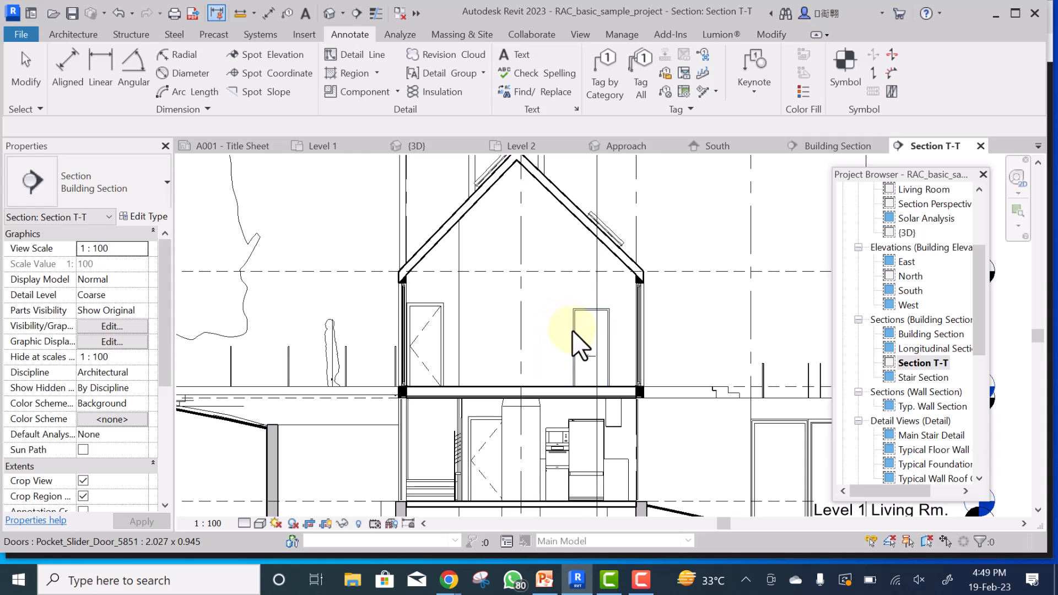
{"action": "scroll", "coordinate": [573, 330], "scroll_direction": "up", "scroll_amount": 1}
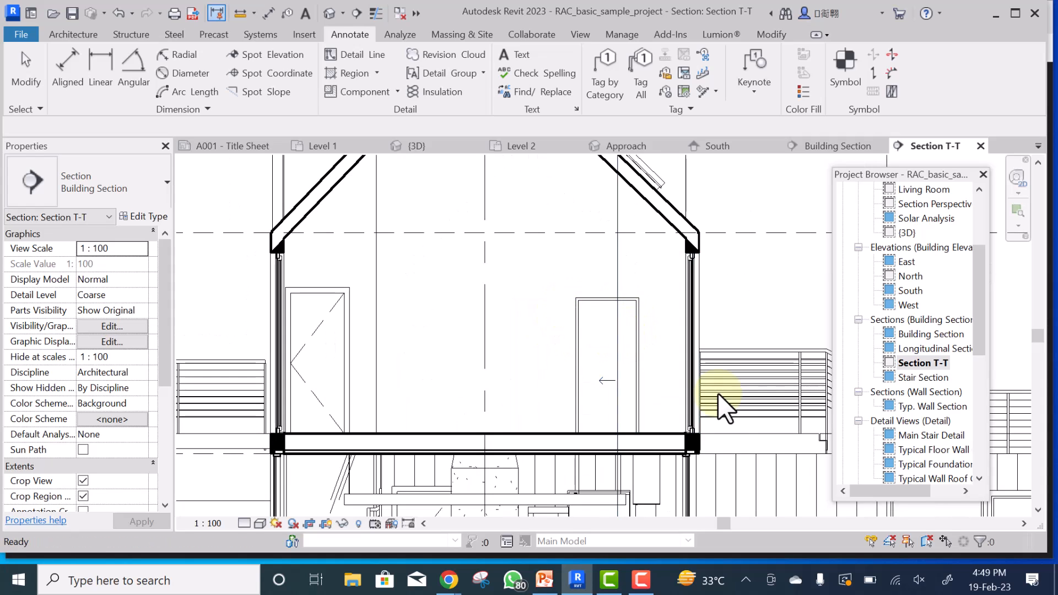
{"action": "left_click", "coordinate": [575, 304]}
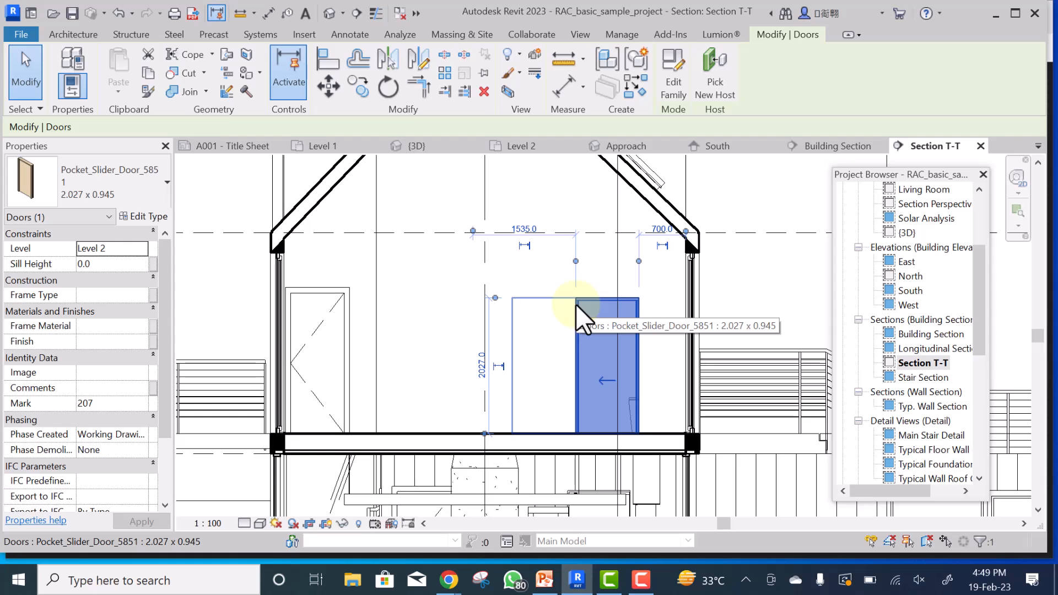
{"action": "key", "text": "e"}
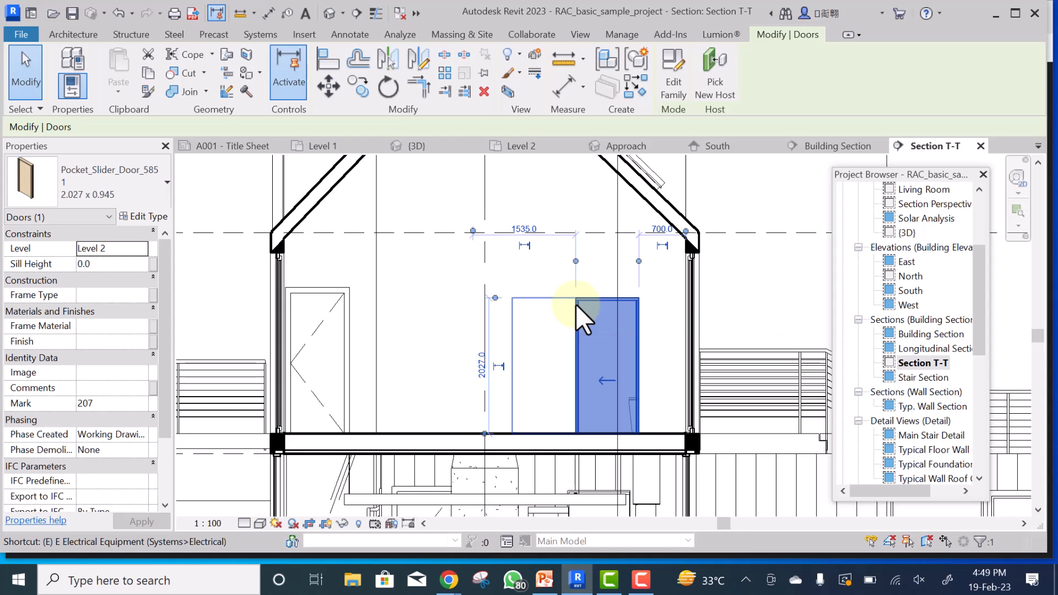
{"action": "key", "text": "Escape"}
{"action": "left_click", "coordinate": [570, 313]}
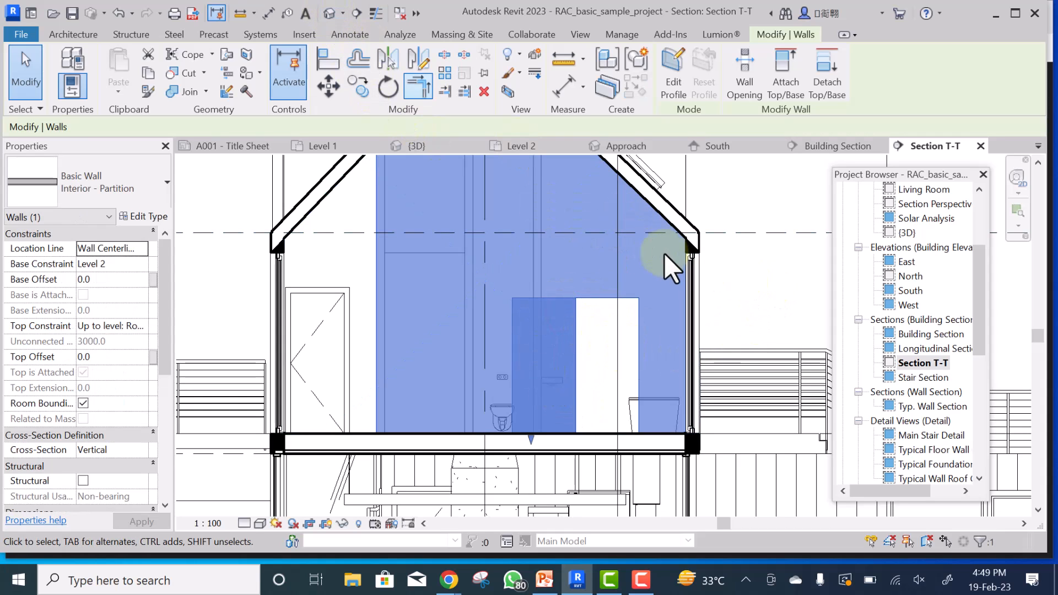
{"action": "left_click", "coordinate": [742, 296]}
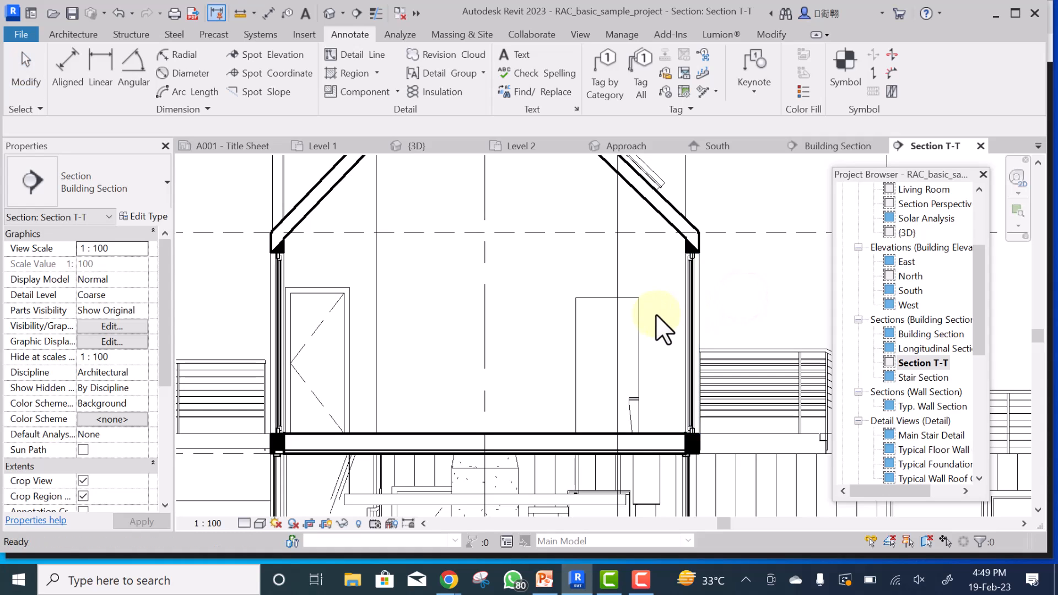
{"action": "left_click", "coordinate": [598, 301]}
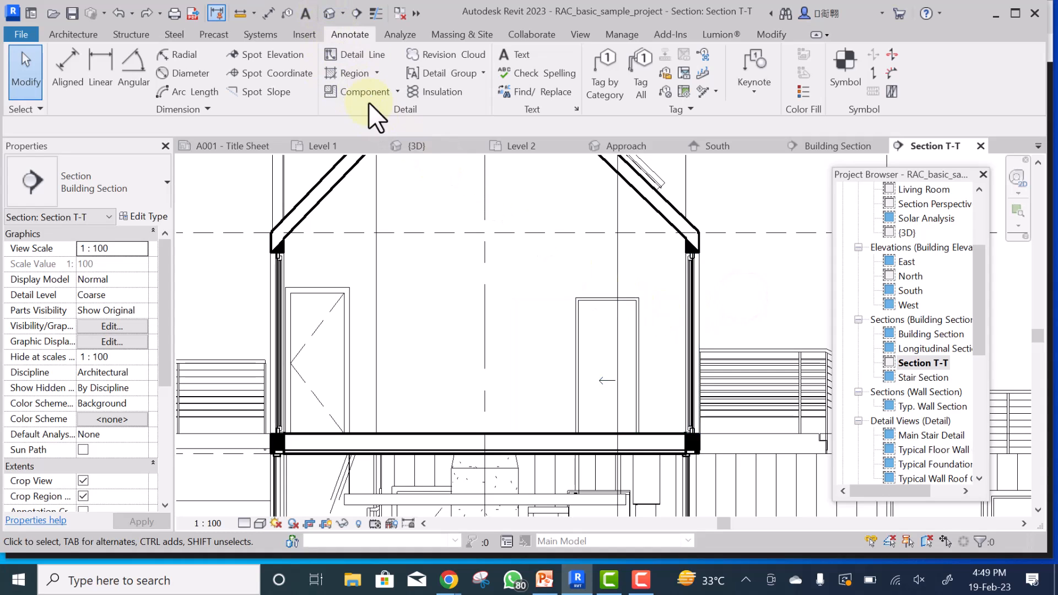
- Start a filled region in Section T-T and set its type's foreground fill pattern to <Solid fill>
{"action": "left_click", "coordinate": [375, 71]}
{"action": "left_click", "coordinate": [379, 73]}
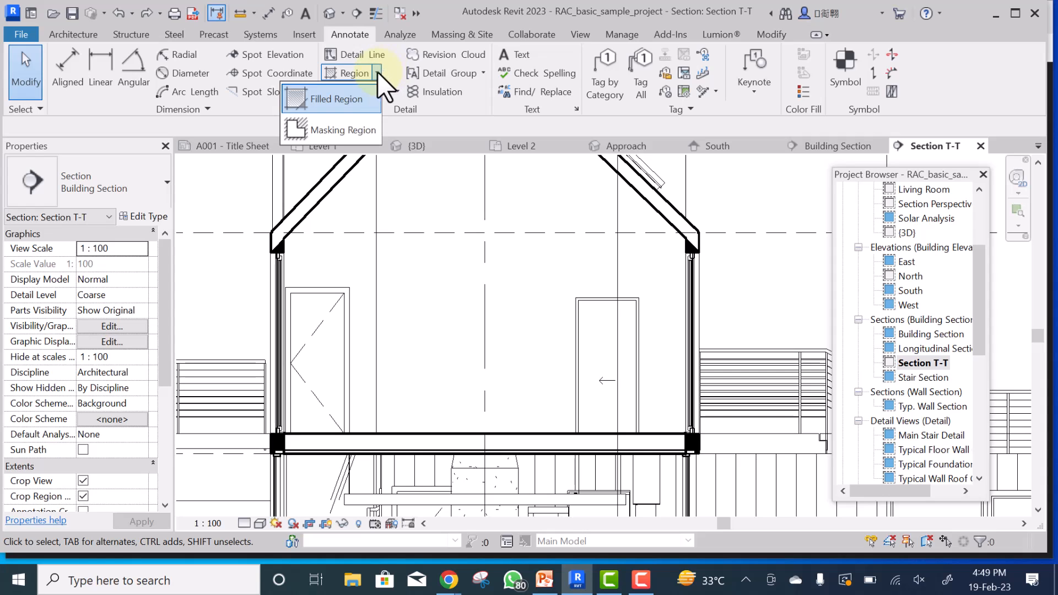
{"action": "left_click", "coordinate": [330, 100]}
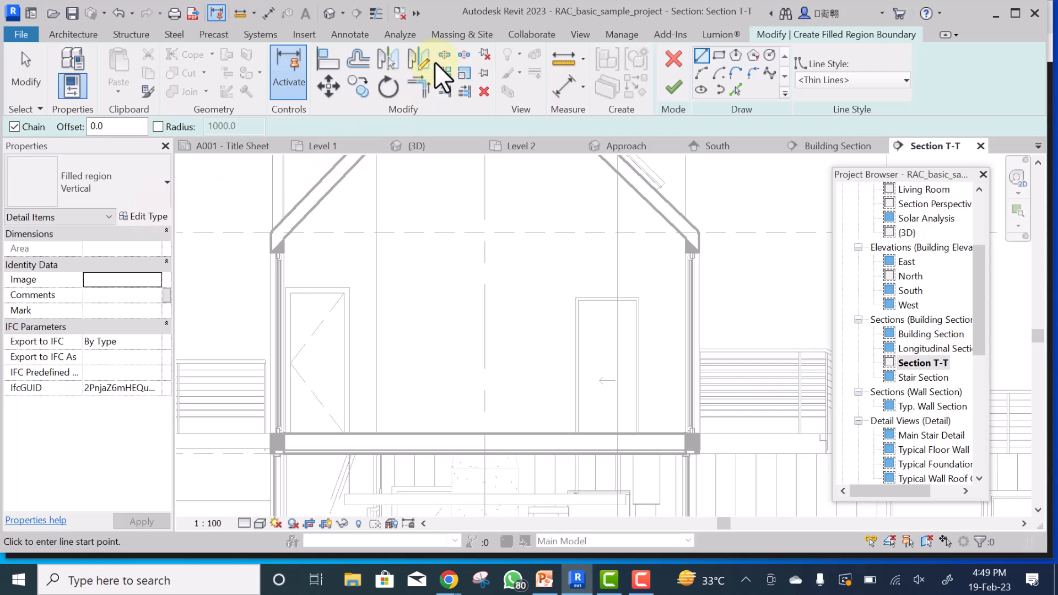
{"action": "left_click", "coordinate": [138, 177]}
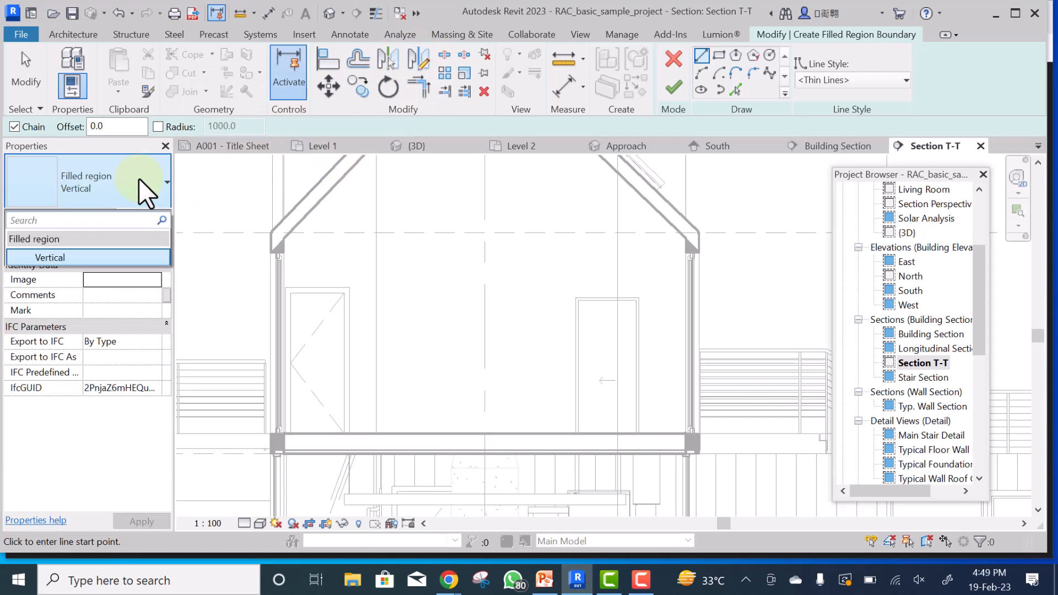
{"action": "left_click", "coordinate": [137, 180]}
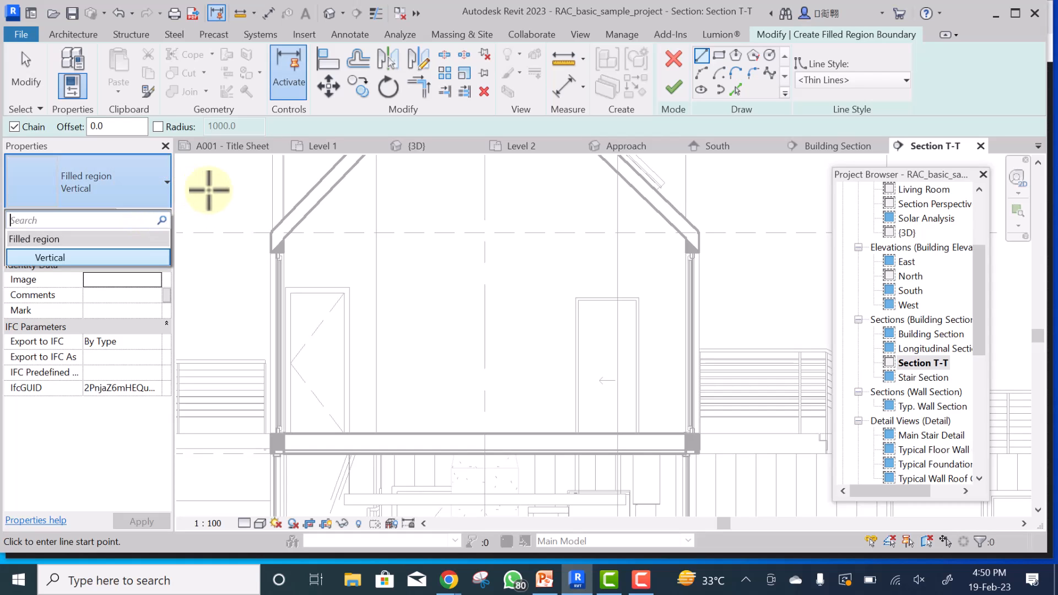
{"action": "left_click", "coordinate": [194, 221]}
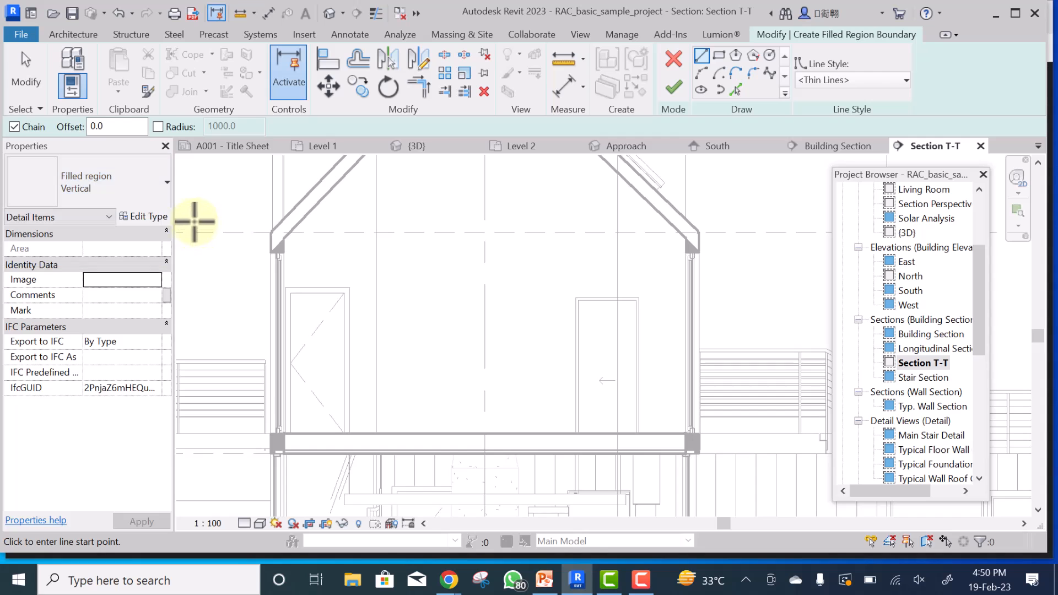
{"action": "left_click", "coordinate": [145, 215]}
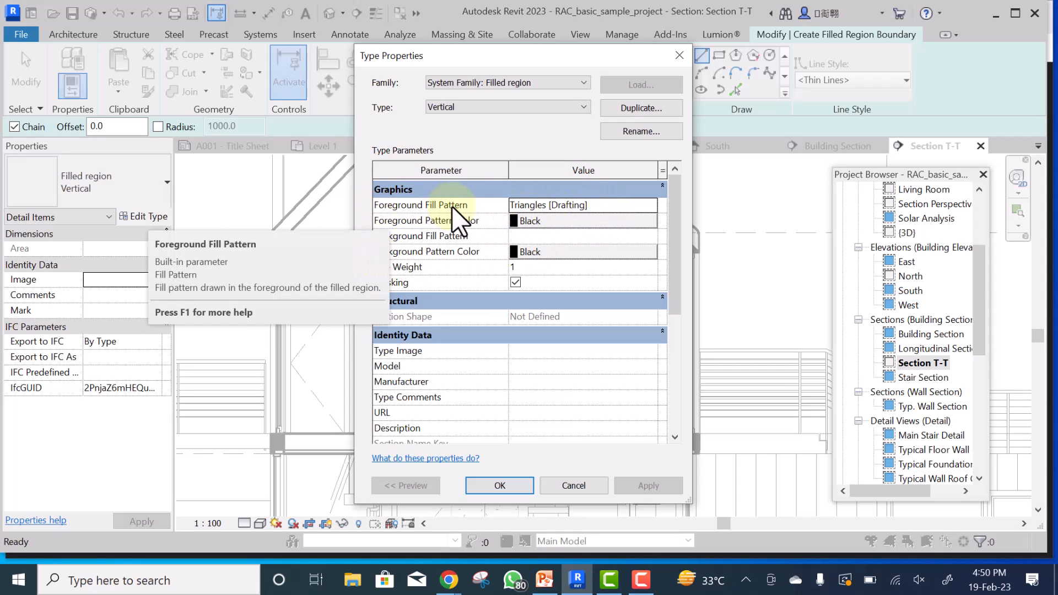
{"action": "left_click", "coordinate": [650, 205]}
{"action": "left_click", "coordinate": [650, 204]}
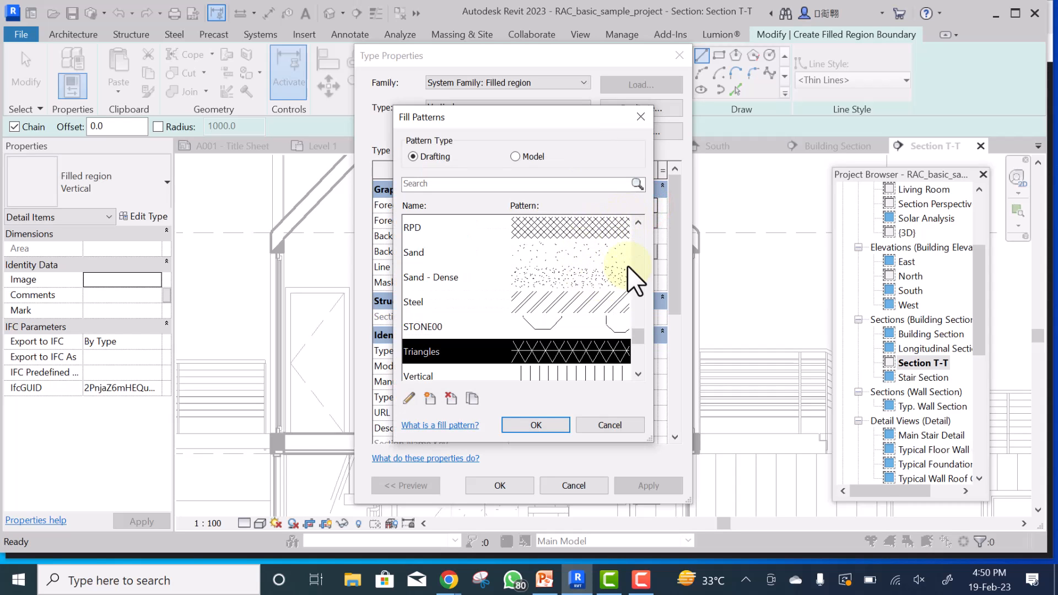
{"action": "left_click_drag", "start_coordinate": [639, 333], "coordinate": [636, 222]}
{"action": "left_click", "coordinate": [563, 247]}
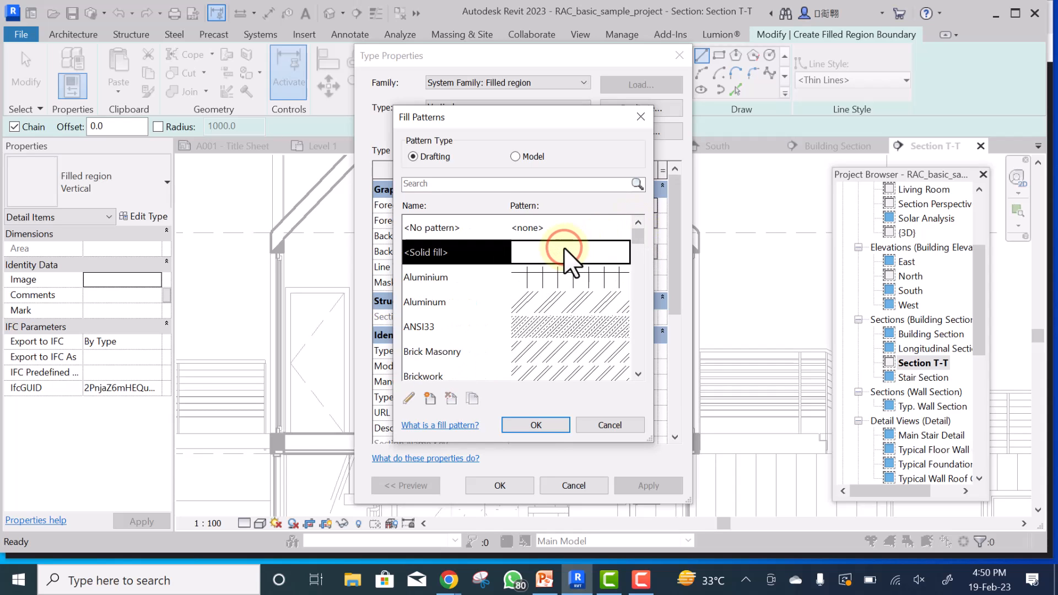
{"action": "left_click", "coordinate": [539, 422]}
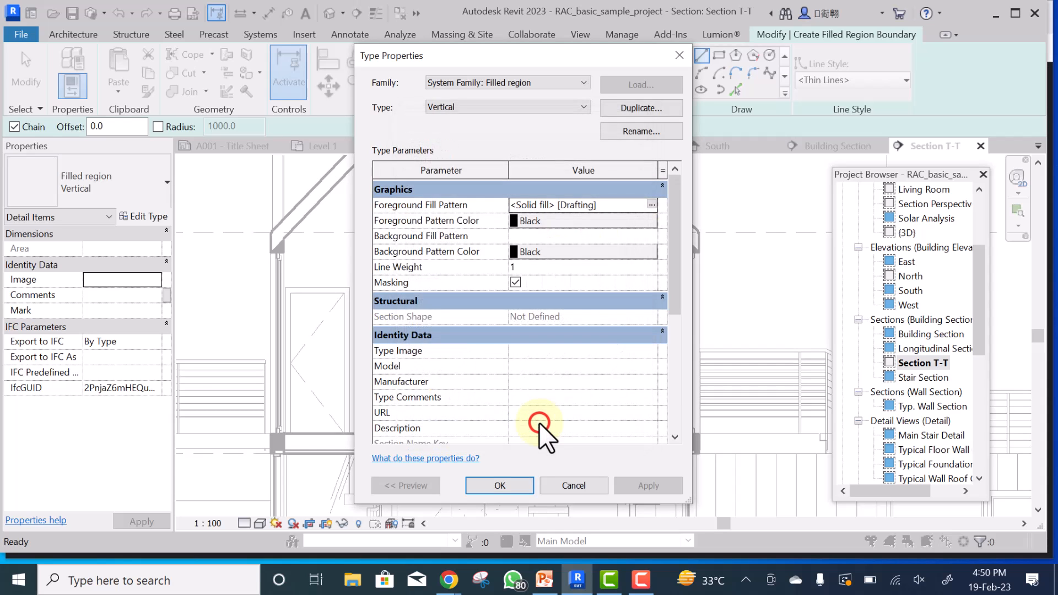
- Set the filled region type's foreground pattern color to White
{"action": "left_click", "coordinate": [512, 217]}
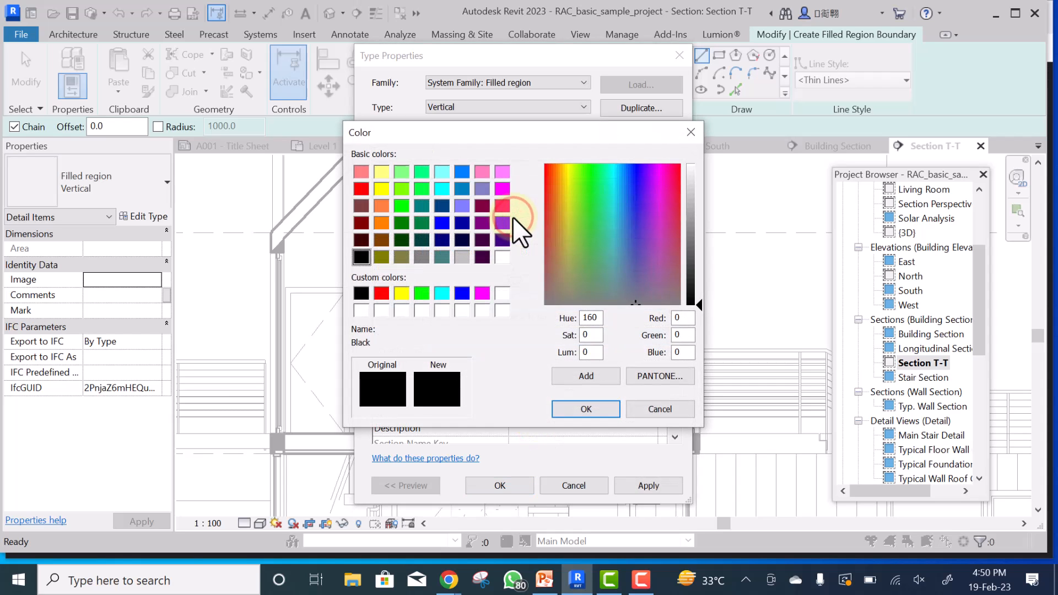
{"action": "left_click", "coordinate": [500, 308]}
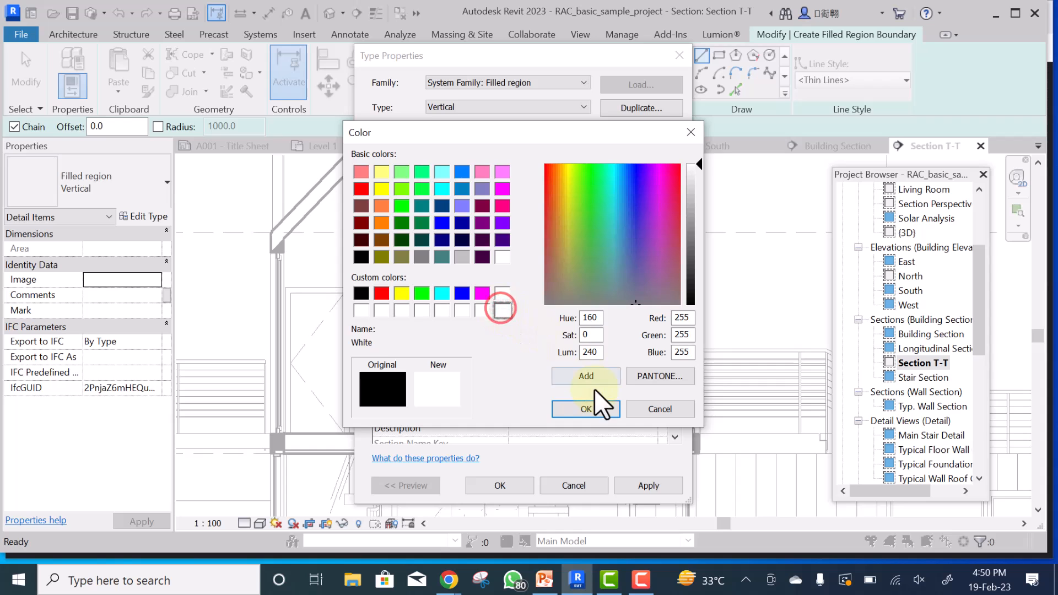
{"action": "left_click", "coordinate": [593, 405]}
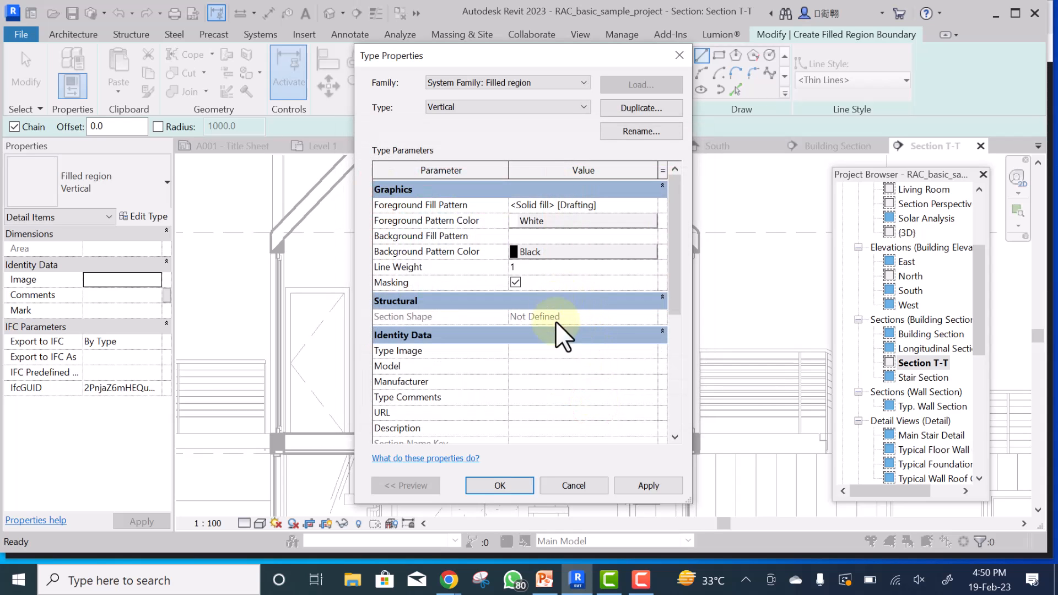
- Duplicate the filled region type as "Test fill" and apply it to the region being created
{"action": "left_click", "coordinate": [640, 107]}
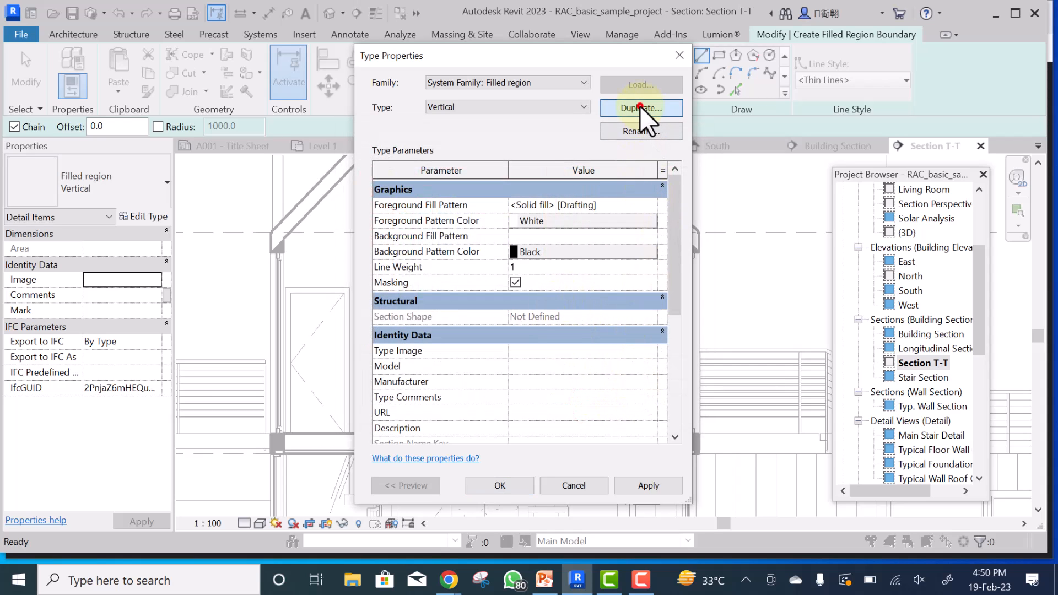
{"action": "left_click", "coordinate": [512, 268]}
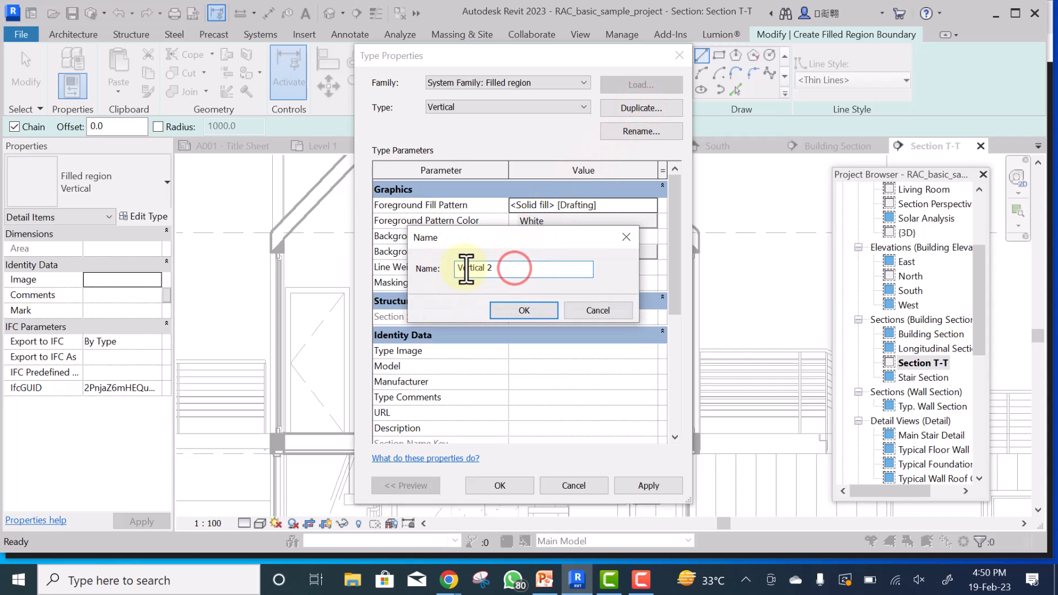
{"action": "left_click_drag", "start_coordinate": [463, 269], "coordinate": [503, 270]}
{"action": "key", "text": "BackSpace"}
{"action": "key", "text": "BackSpace"}
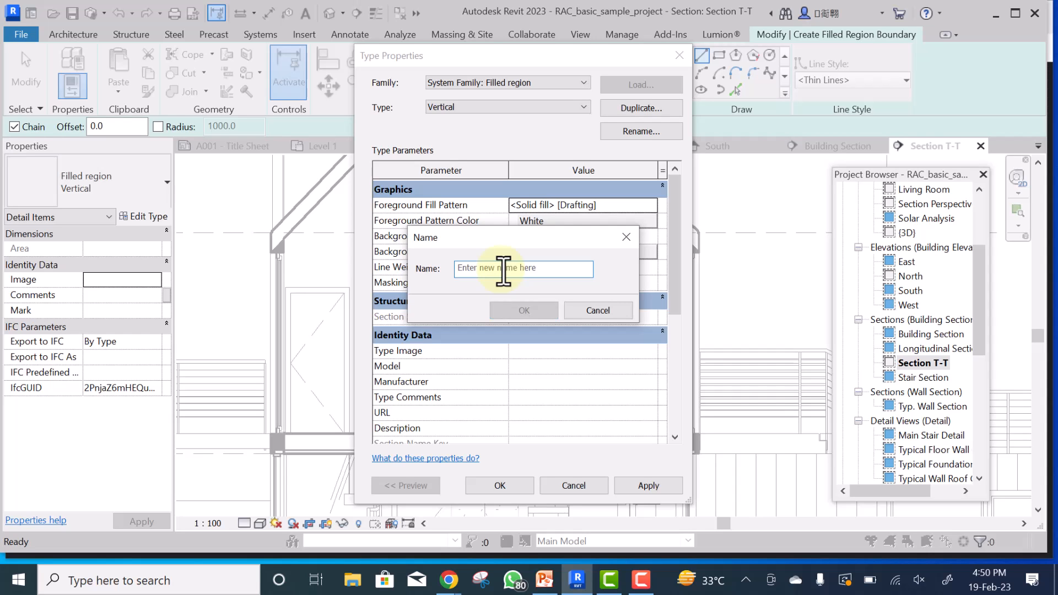
{"action": "type", "text": "Tes"}
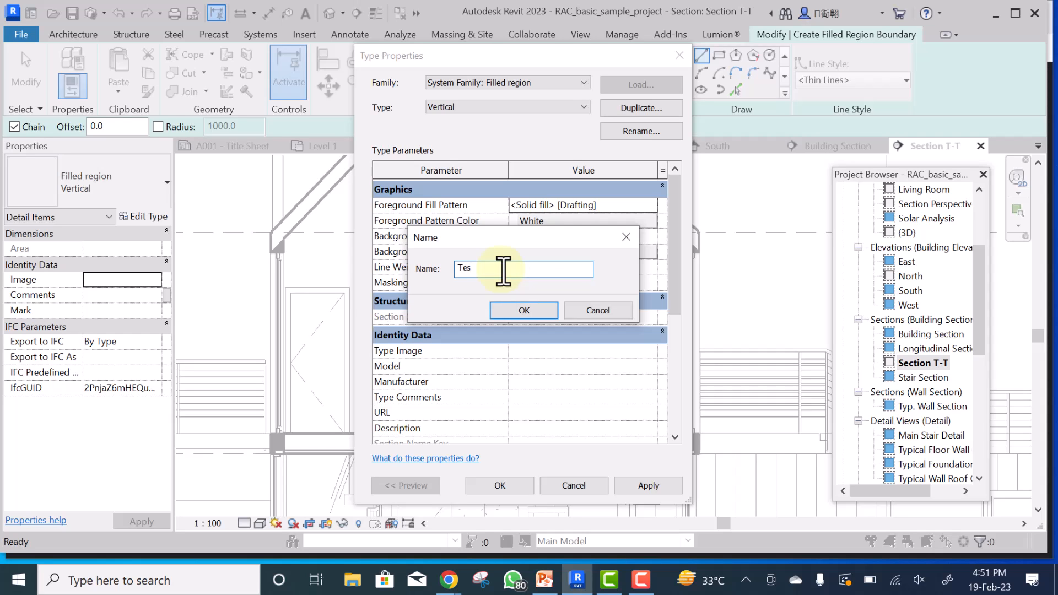
{"action": "type", "text": "t fill"}
{"action": "left_click", "coordinate": [525, 310]}
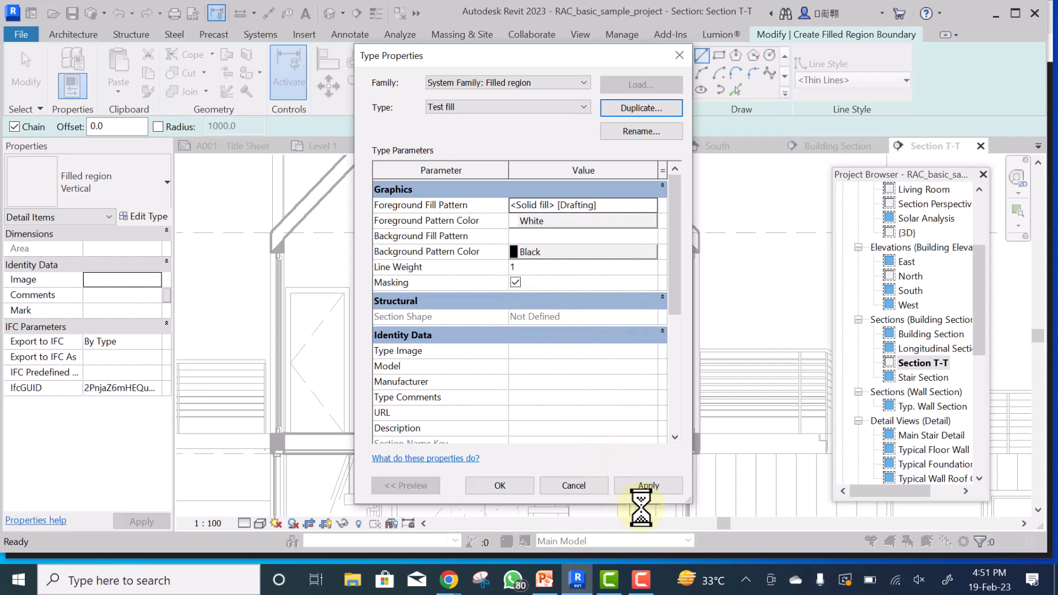
{"action": "left_click", "coordinate": [646, 487]}
{"action": "left_click", "coordinate": [487, 479]}
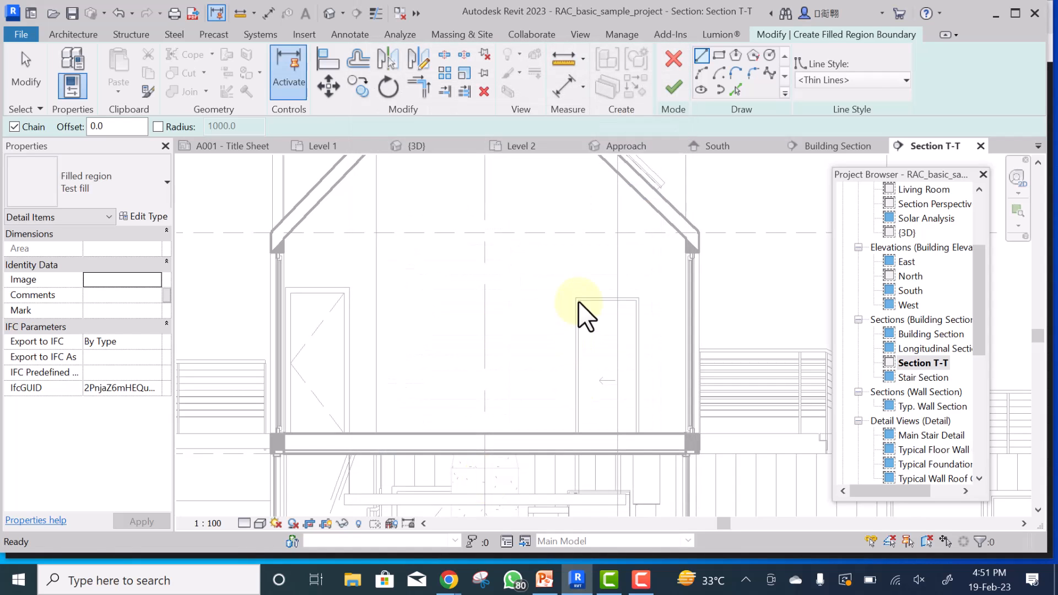
- Set up the filled region boundary as a rectangle with the <Invisible lines> line style
{"action": "left_click", "coordinate": [718, 56]}
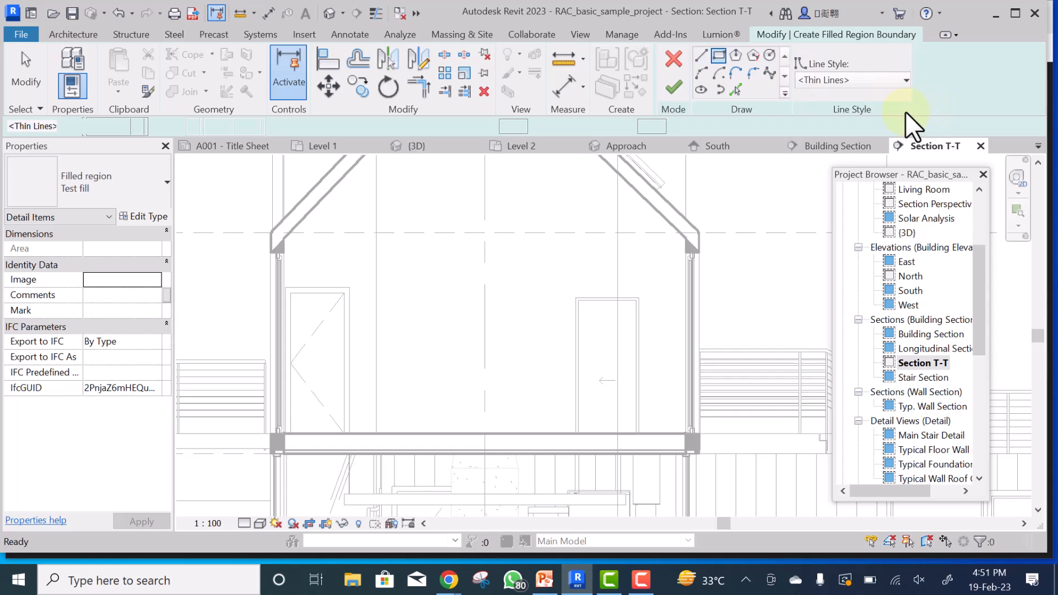
{"action": "left_click", "coordinate": [844, 79]}
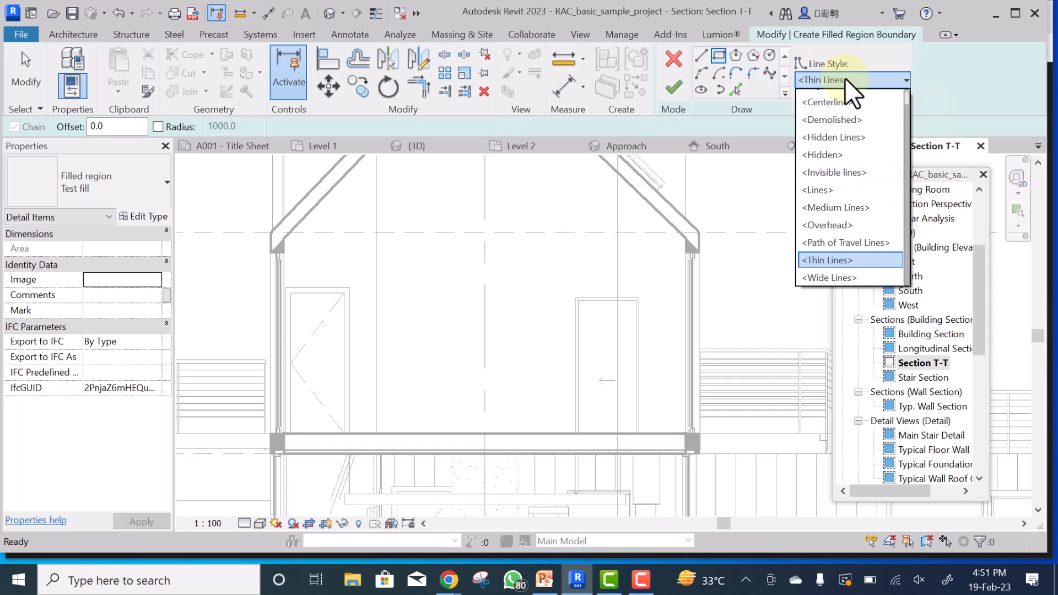
{"action": "scroll", "coordinate": [877, 184], "scroll_direction": "up", "scroll_amount": 1}
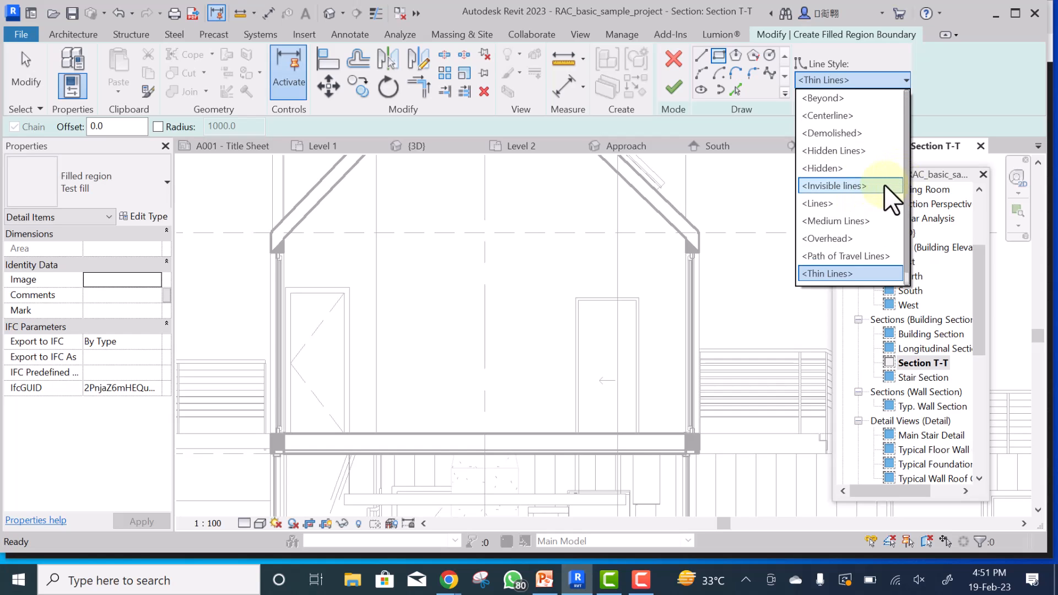
{"action": "left_click", "coordinate": [832, 186]}
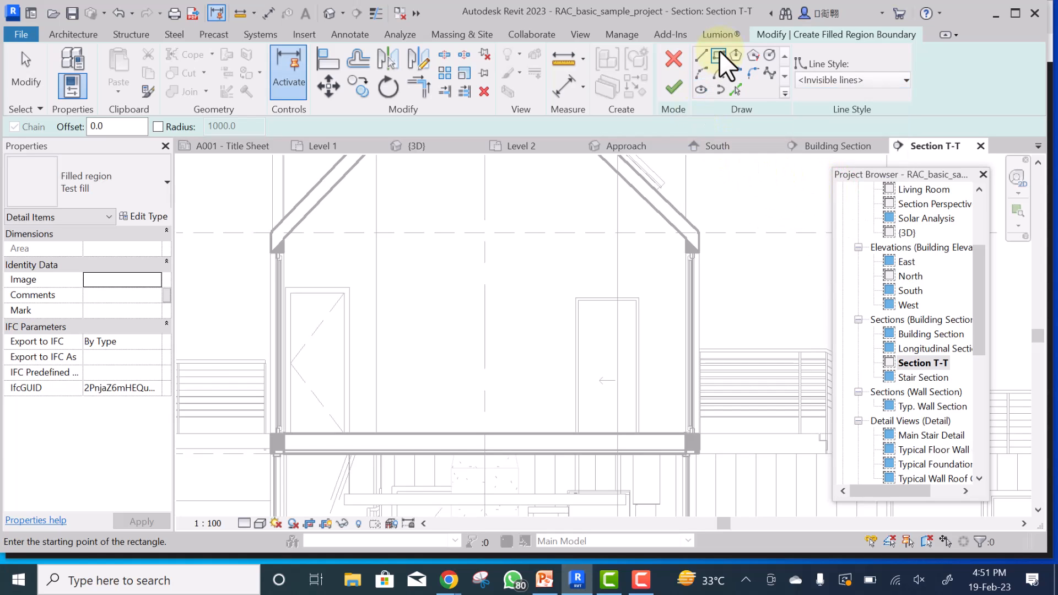
- Sketch a rectangular boundary about 2250 mm high around the upper-floor sliding door, down to the floor, and finish the filled region
{"action": "left_click", "coordinate": [551, 283]}
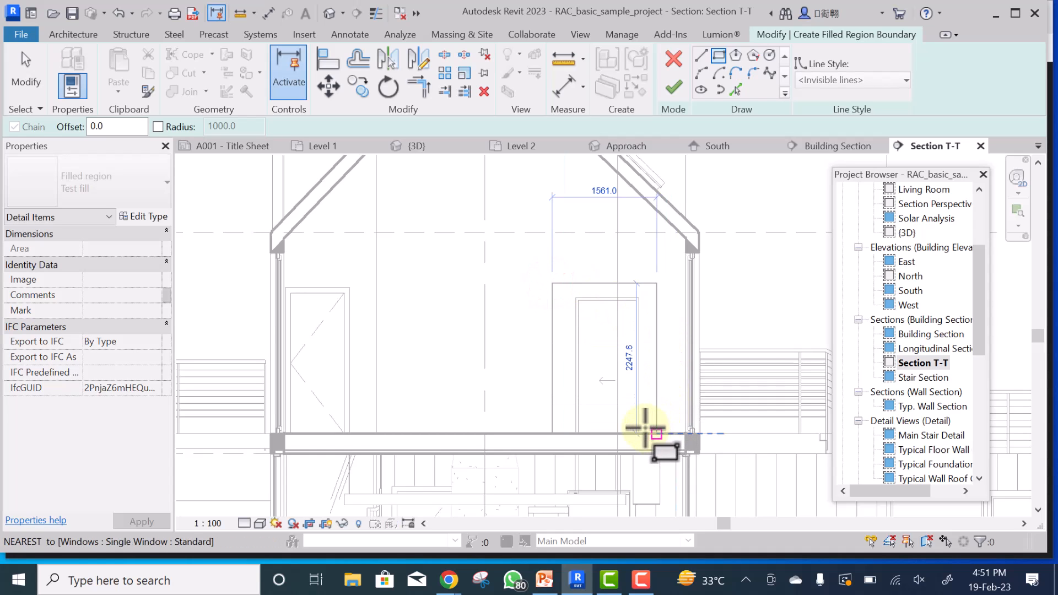
{"action": "scroll", "coordinate": [645, 429], "scroll_direction": "up", "scroll_amount": 2}
{"action": "scroll", "coordinate": [645, 430], "scroll_direction": "up", "scroll_amount": 1}
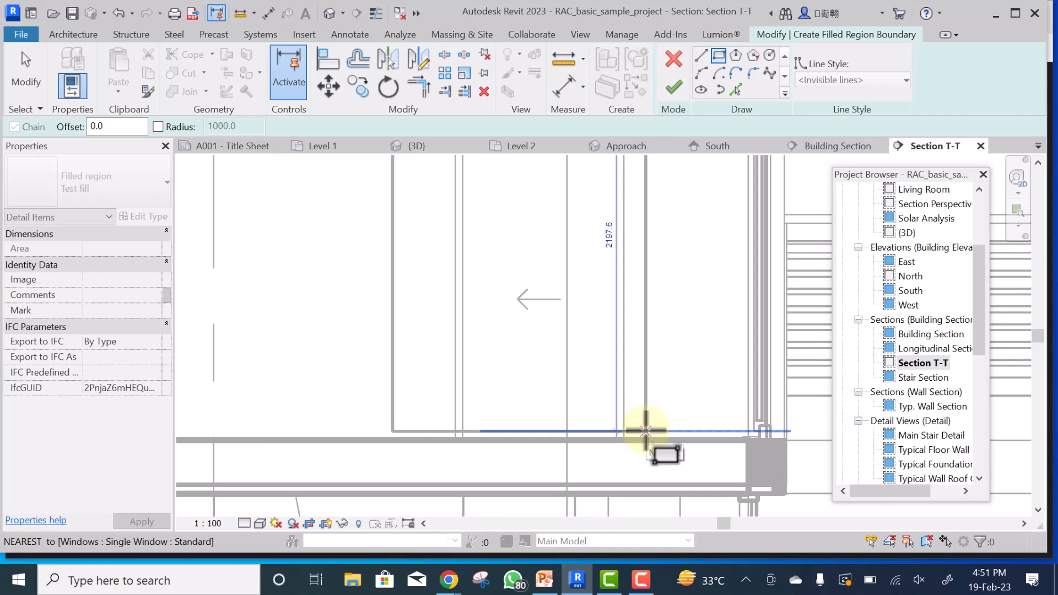
{"action": "left_click", "coordinate": [645, 430]}
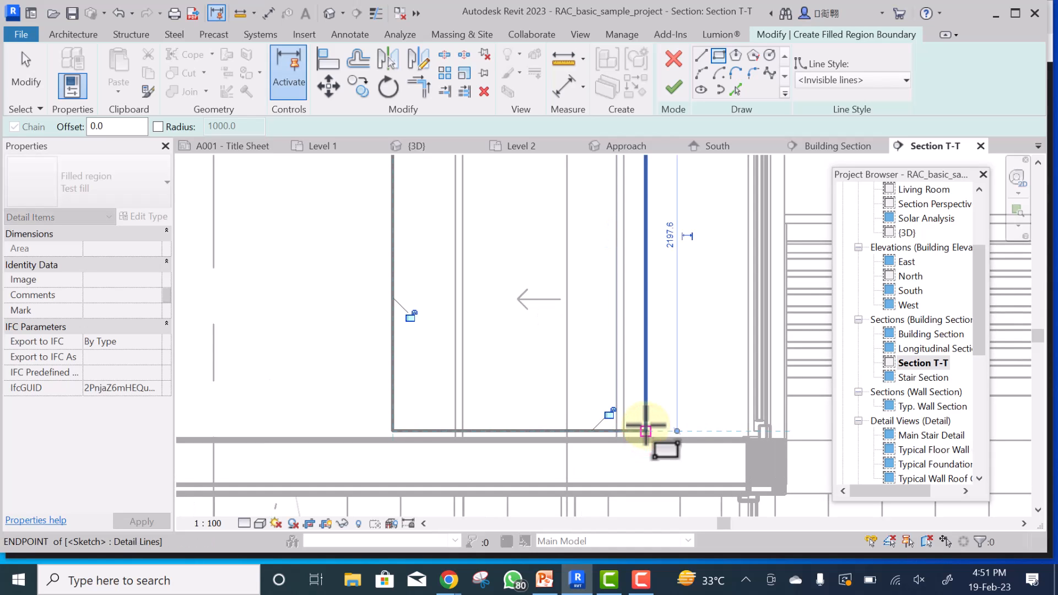
{"action": "key", "text": "Escape"}
{"action": "scroll", "coordinate": [669, 229], "scroll_direction": "down", "scroll_amount": 2}
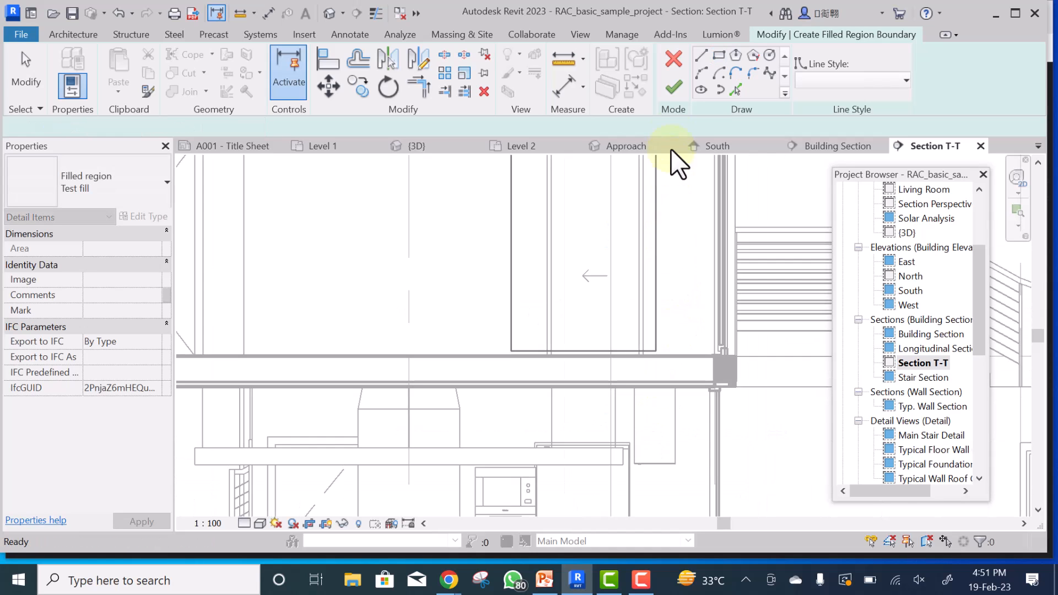
{"action": "left_click", "coordinate": [674, 84]}
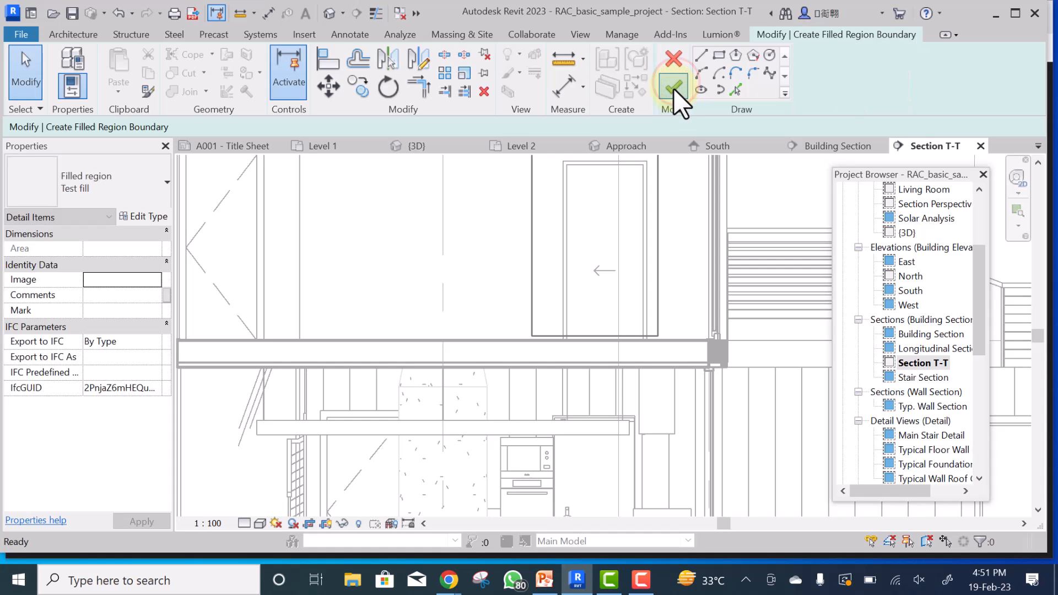
{"action": "scroll", "coordinate": [574, 312], "scroll_direction": "down", "scroll_amount": 5}
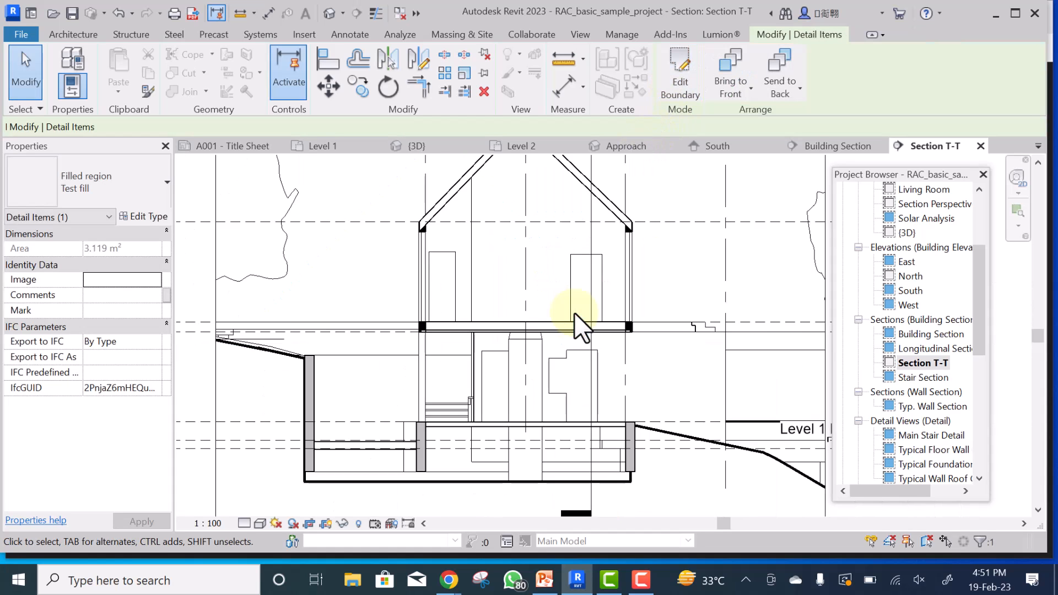
{"action": "scroll", "coordinate": [574, 313], "scroll_direction": "down", "scroll_amount": 2}
{"action": "scroll", "coordinate": [626, 203], "scroll_direction": "down", "scroll_amount": 1}
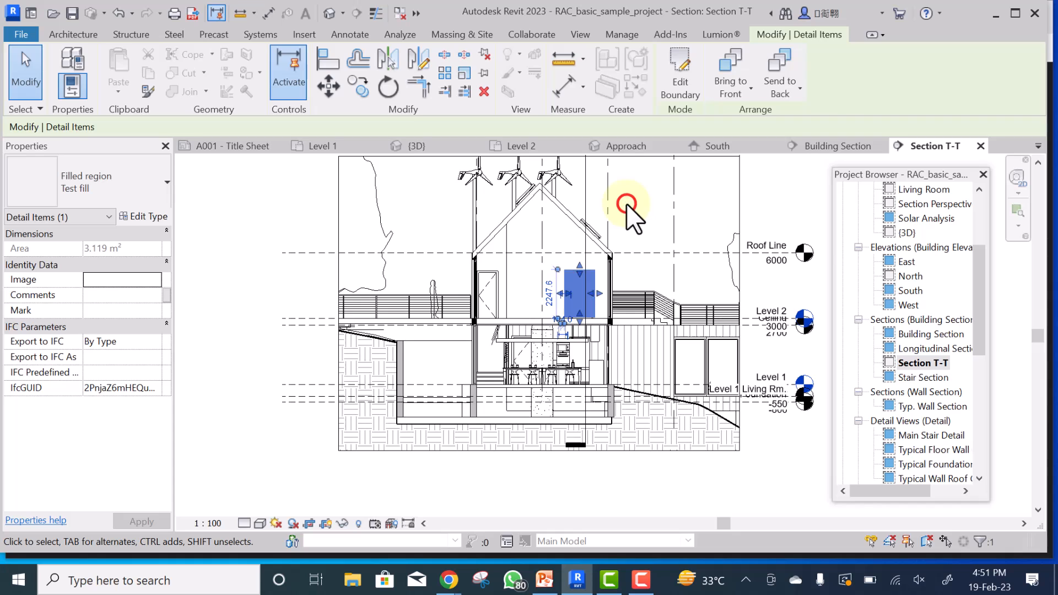
{"action": "left_click", "coordinate": [626, 203]}
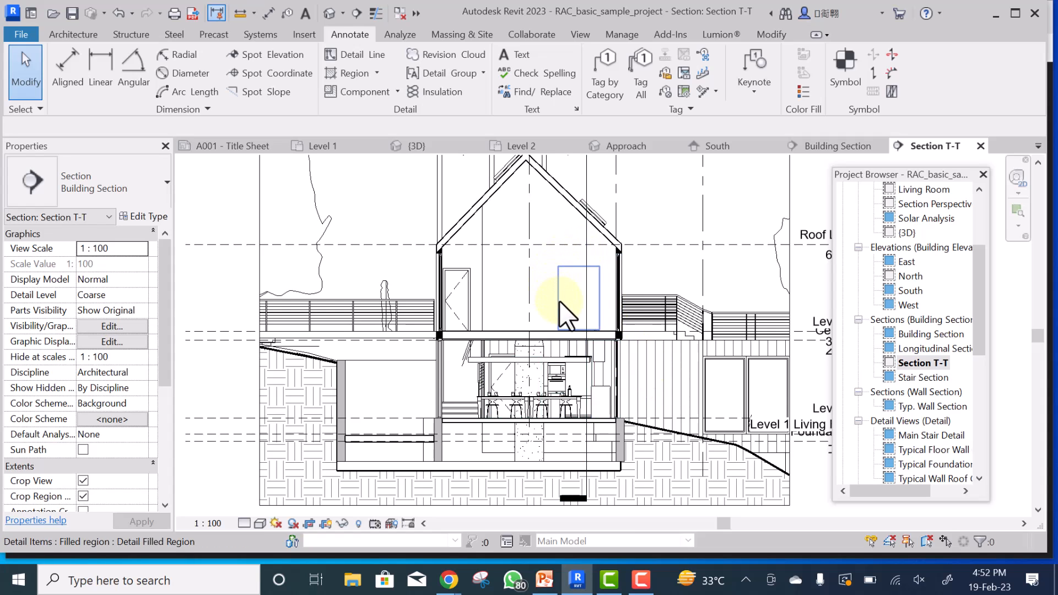
- Select the white filled region to check its extents, then deselect it and inspect the covered door area
{"action": "left_click", "coordinate": [559, 300]}
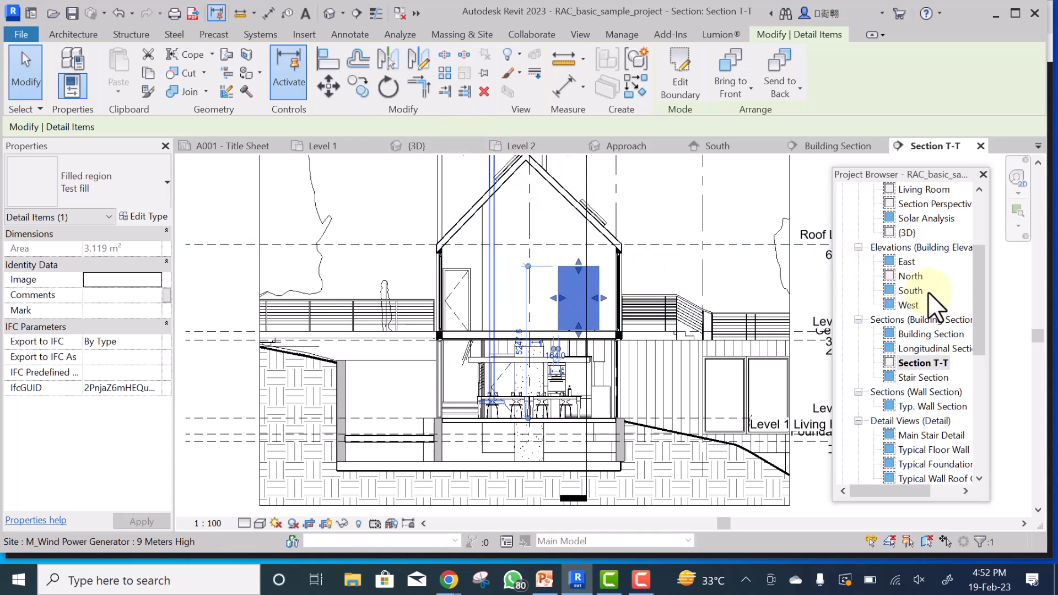
{"action": "left_click", "coordinate": [661, 266]}
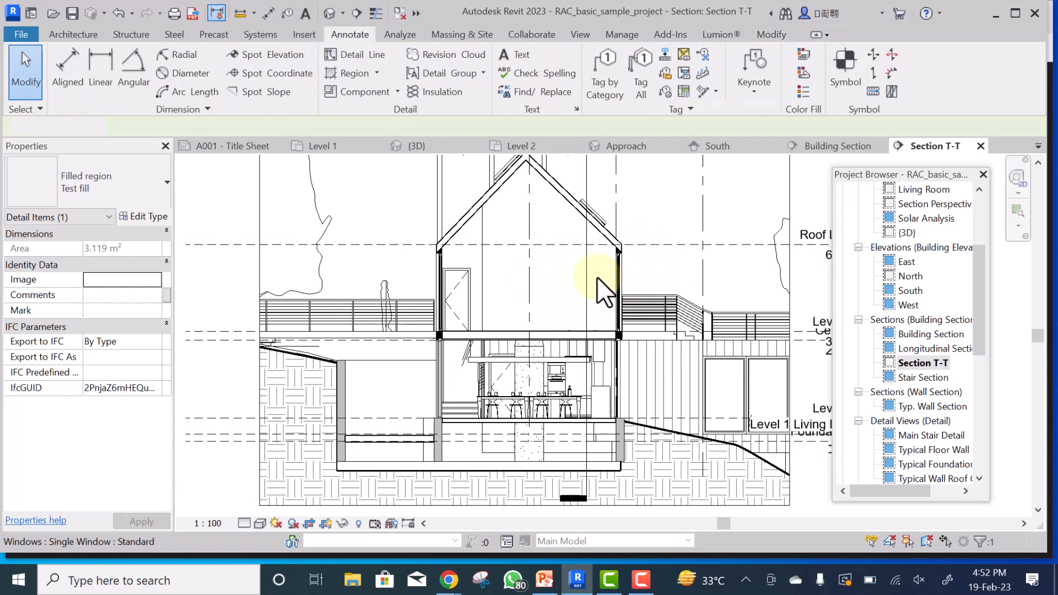
{"action": "scroll", "coordinate": [504, 259], "scroll_direction": "up", "scroll_amount": 3}
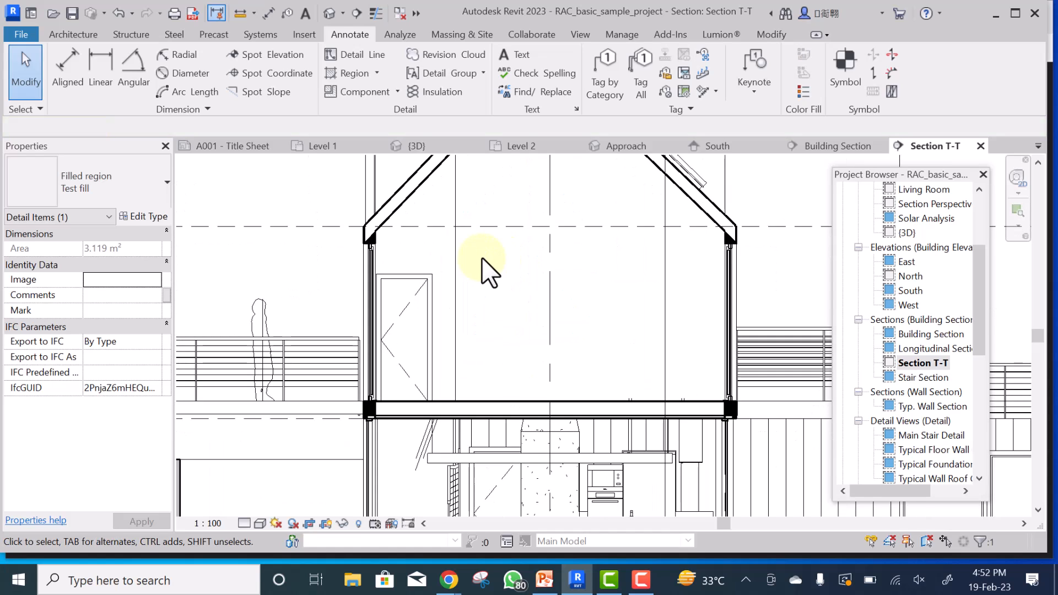
{"action": "scroll", "coordinate": [554, 349], "scroll_direction": "down", "scroll_amount": 1}
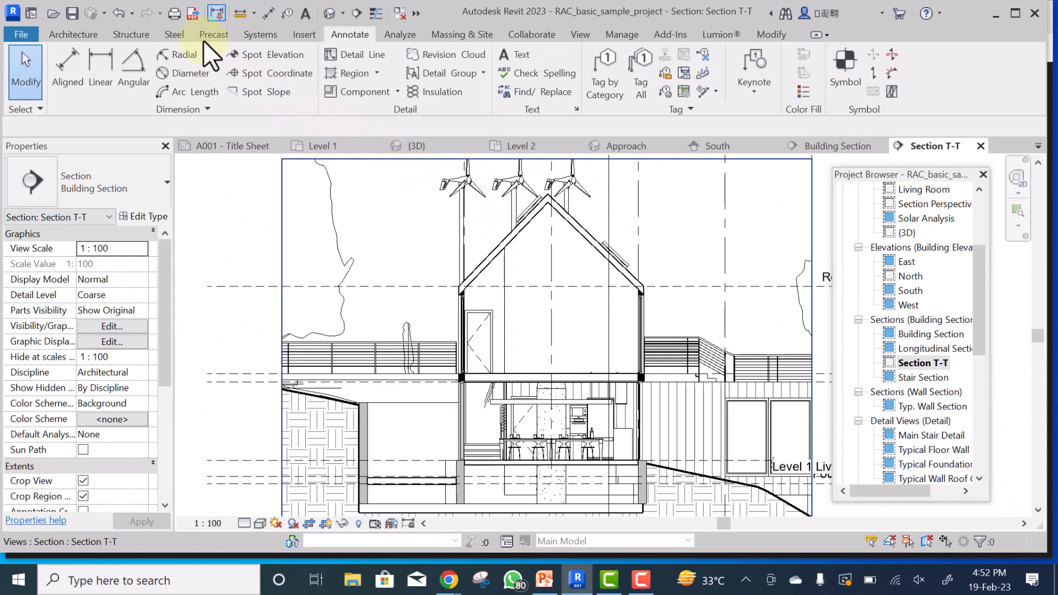
{"action": "left_click", "coordinate": [72, 33]}
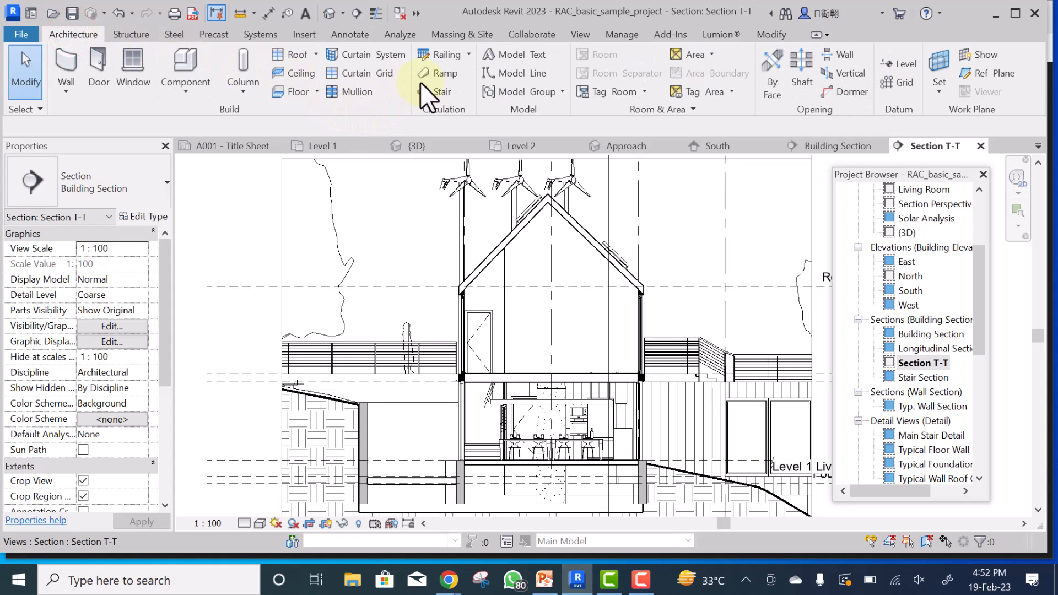
{"action": "left_click", "coordinate": [527, 73]}
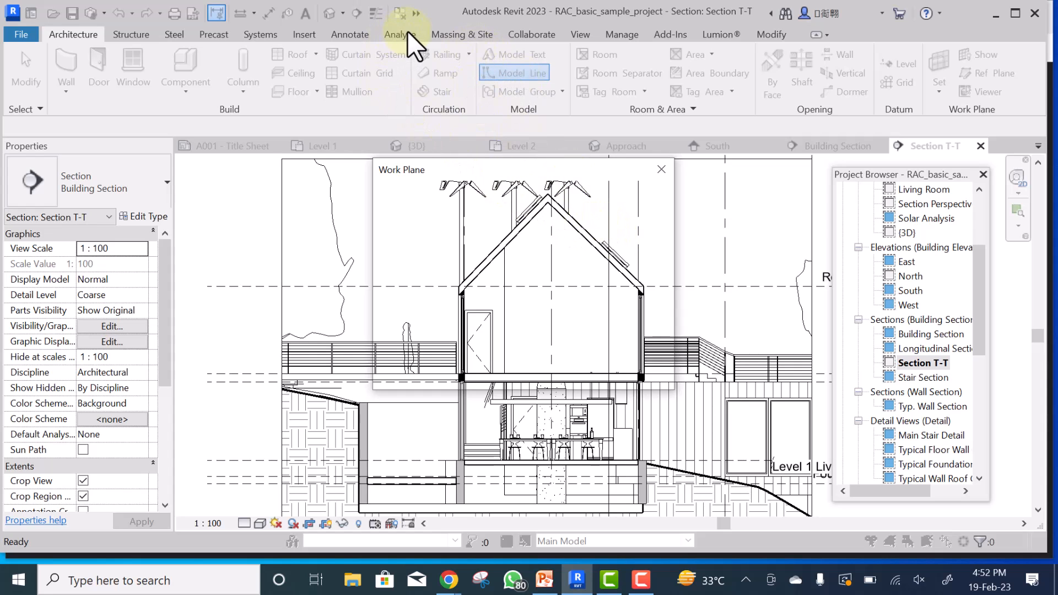
{"action": "left_click", "coordinate": [346, 33]}
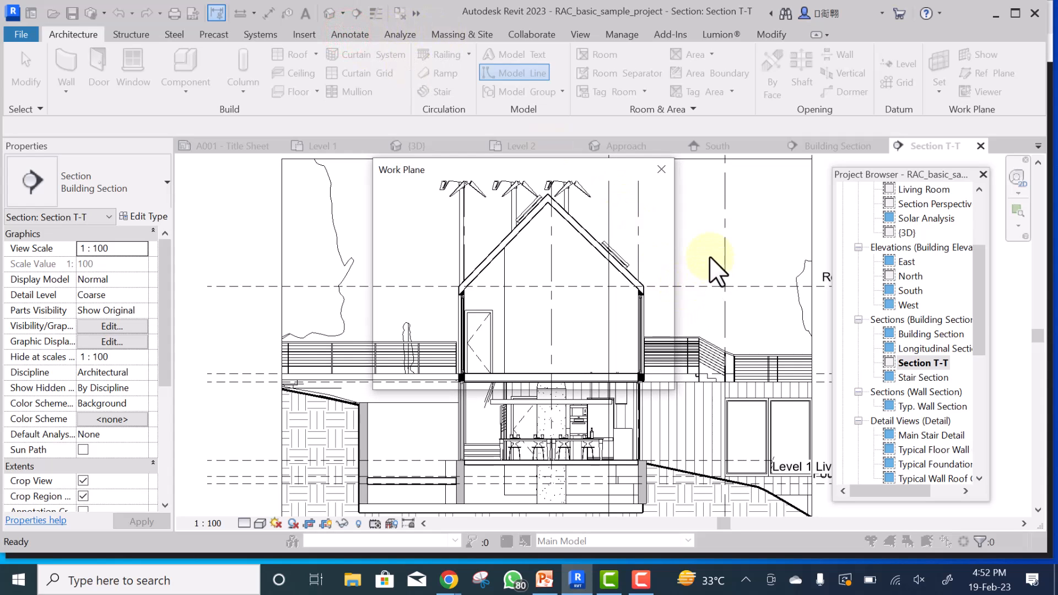
{"action": "left_click", "coordinate": [659, 171]}
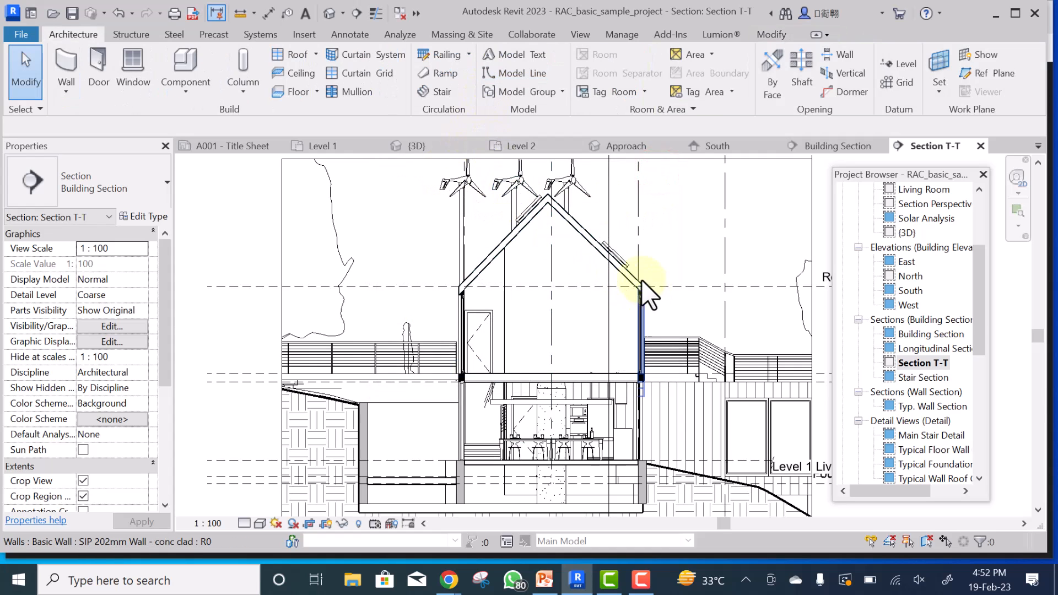
- Start a detail line in Section T-T with the line style <Lines>
{"action": "left_click", "coordinate": [352, 35]}
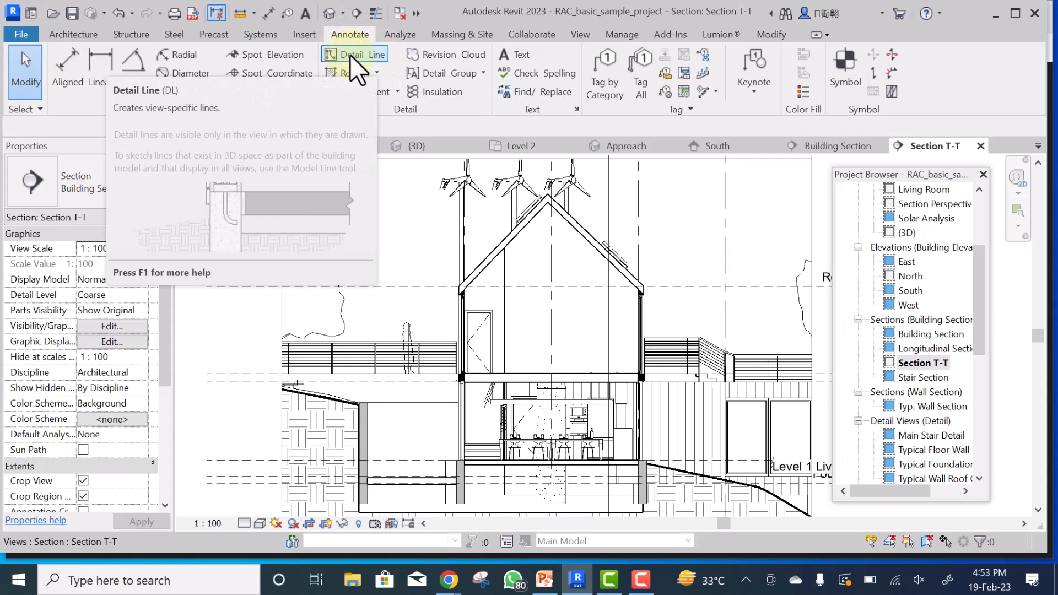
{"action": "left_click", "coordinate": [363, 53]}
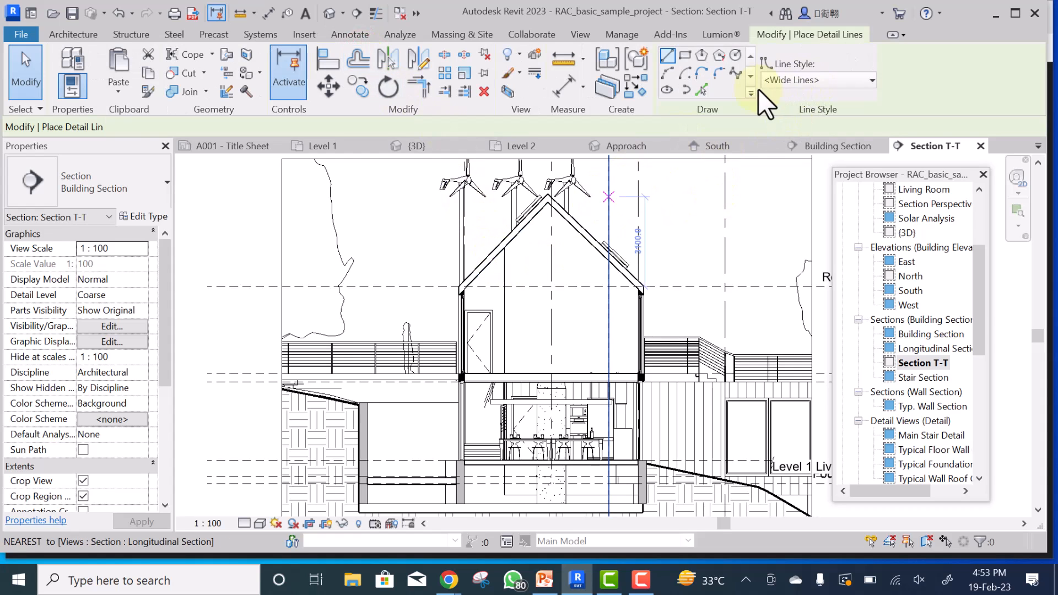
{"action": "left_click", "coordinate": [799, 79]}
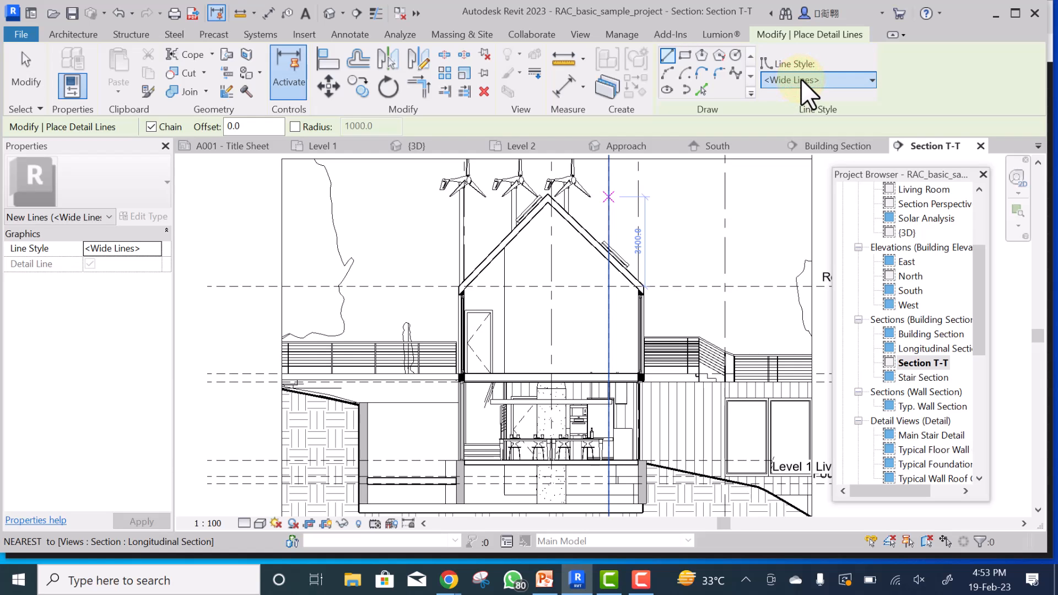
{"action": "left_click", "coordinate": [801, 81]}
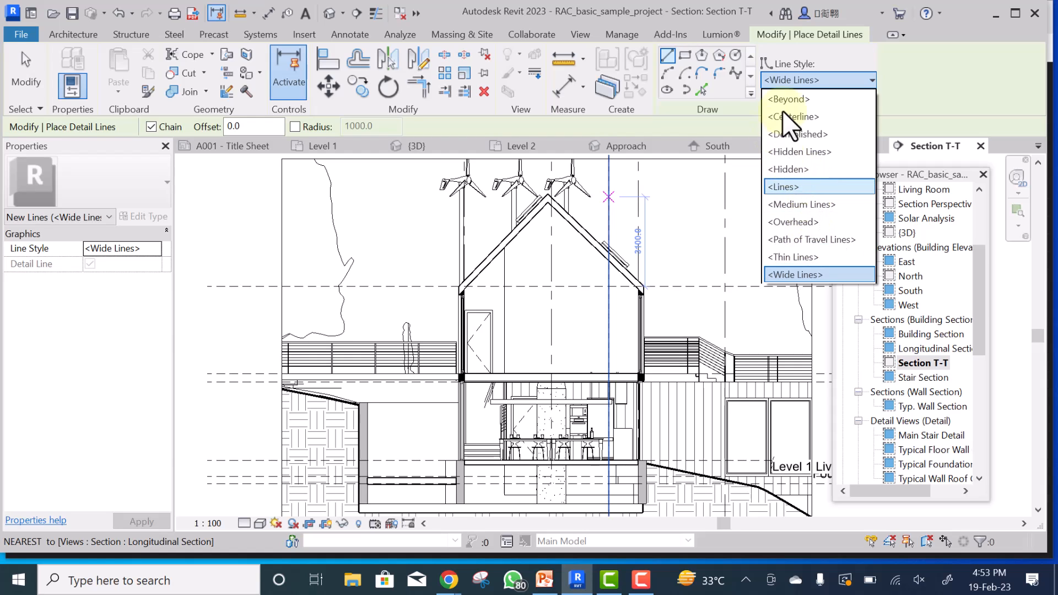
{"action": "left_click", "coordinate": [787, 186]}
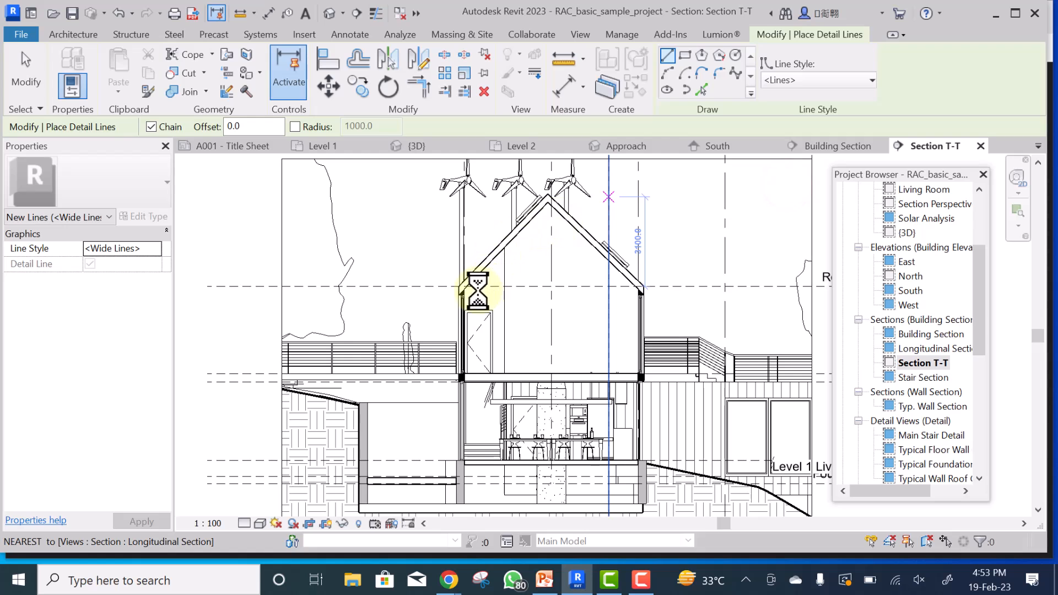
- Draw a horizontal detail line about 6000 mm long between the inner faces of the two roof eaves
{"action": "scroll", "coordinate": [475, 292], "scroll_direction": "up", "scroll_amount": 5}
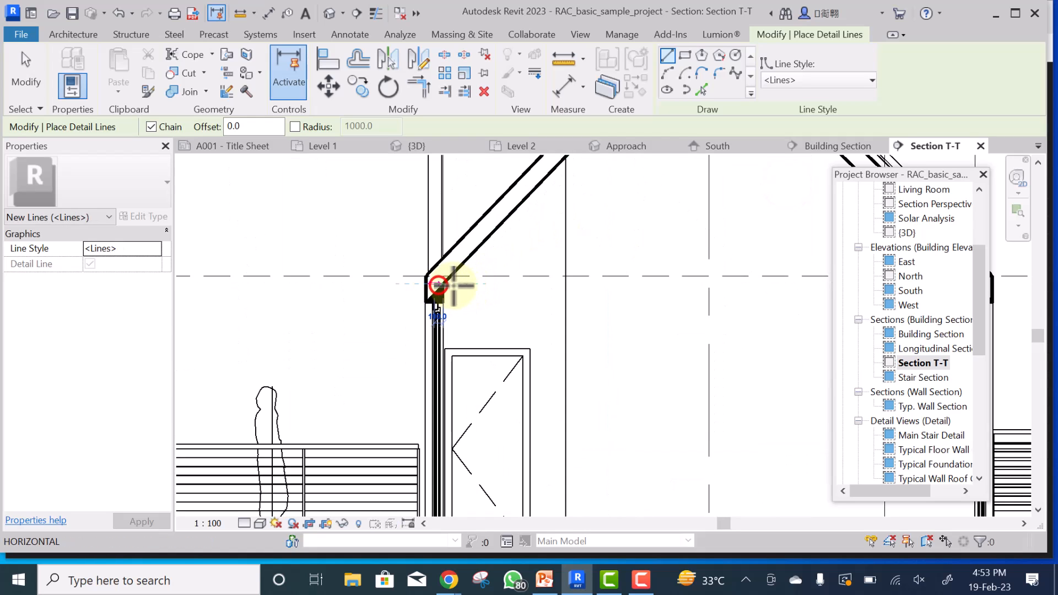
{"action": "scroll", "coordinate": [458, 288], "scroll_direction": "down", "scroll_amount": 2}
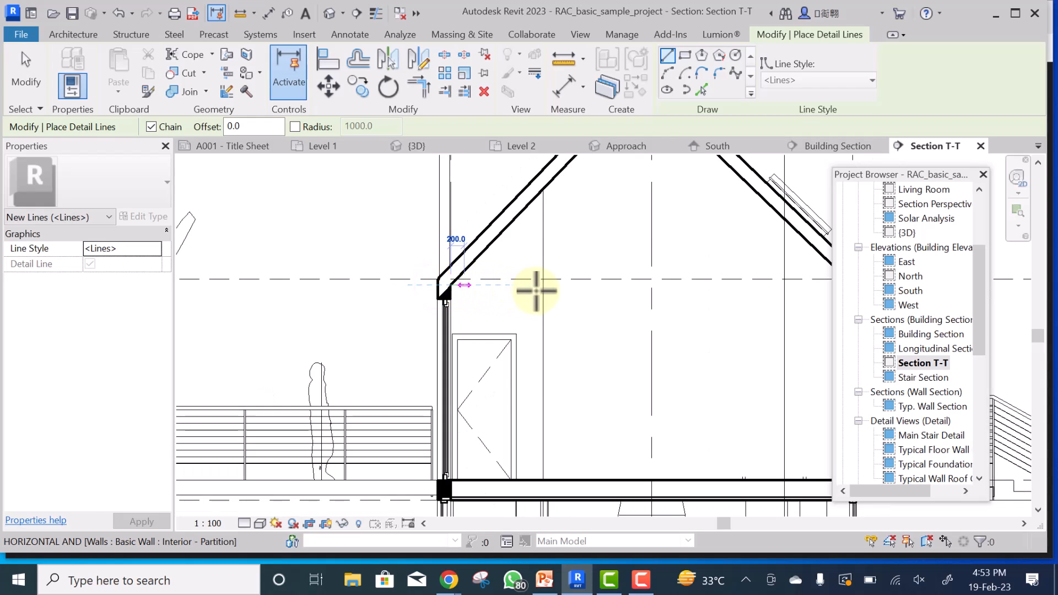
{"action": "scroll", "coordinate": [542, 287], "scroll_direction": "down", "scroll_amount": 3}
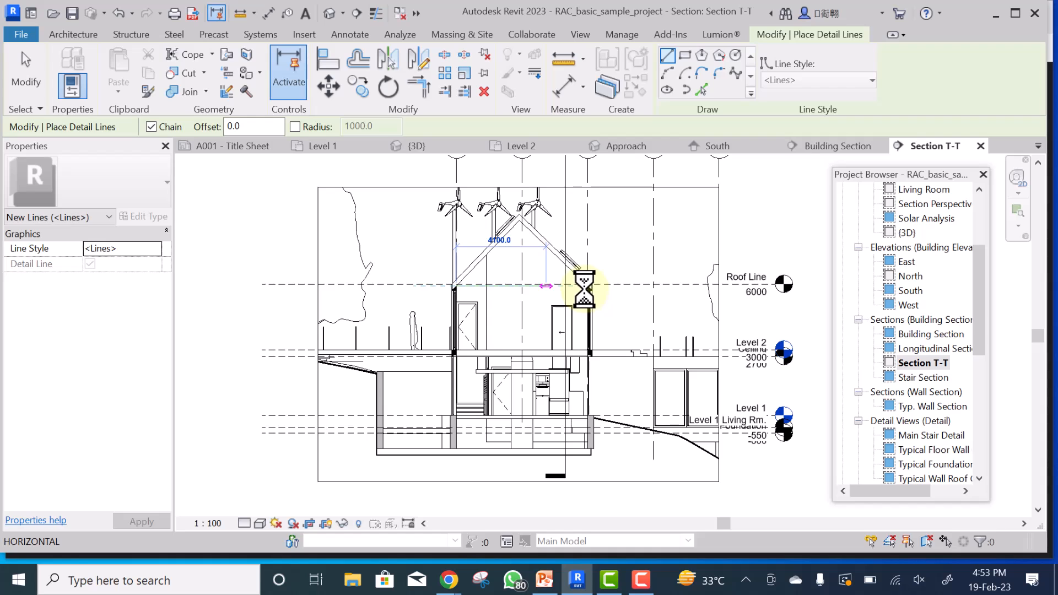
{"action": "scroll", "coordinate": [584, 288], "scroll_direction": "up", "scroll_amount": 3}
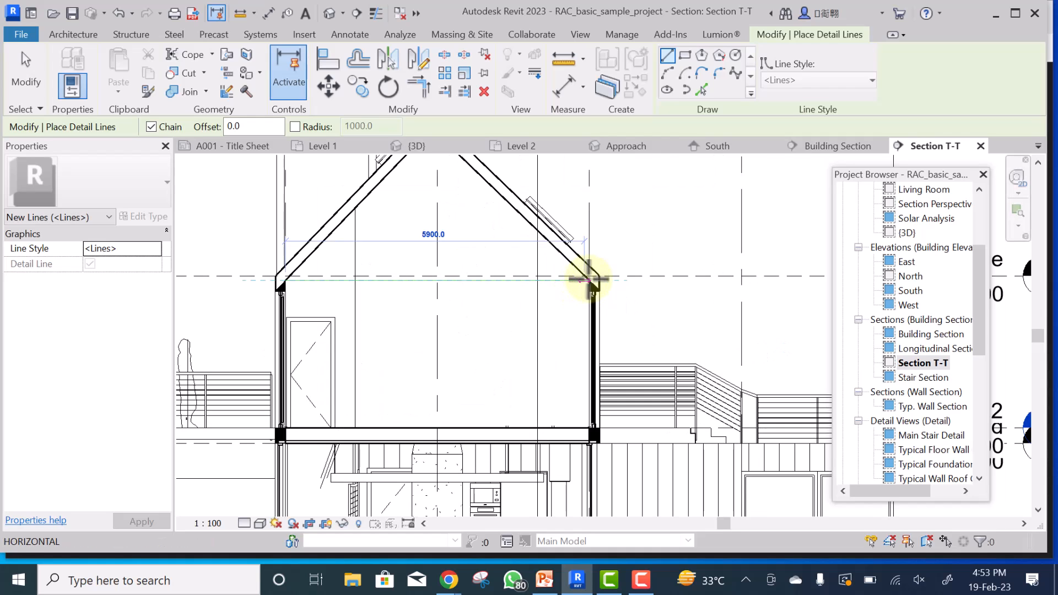
{"action": "scroll", "coordinate": [588, 284], "scroll_direction": "up", "scroll_amount": 2}
{"action": "left_click", "coordinate": [599, 274]}
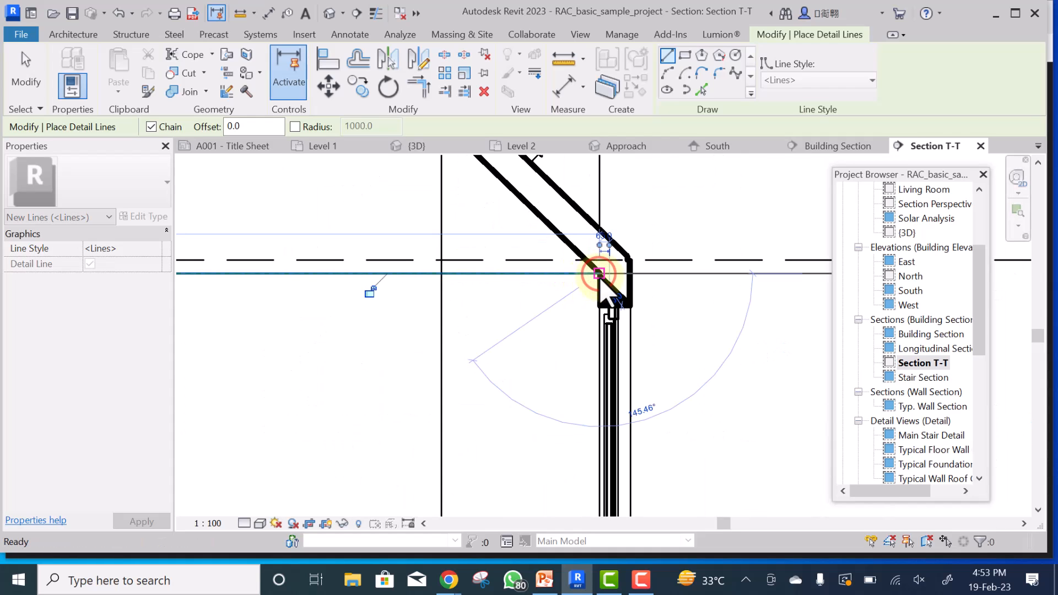
{"action": "key", "text": "Escape"}
{"action": "key", "text": "Escape"}
- Select the horizontal detail line between the eaves and move it slightly upward
{"action": "scroll", "coordinate": [640, 315], "scroll_direction": "down", "scroll_amount": 4}
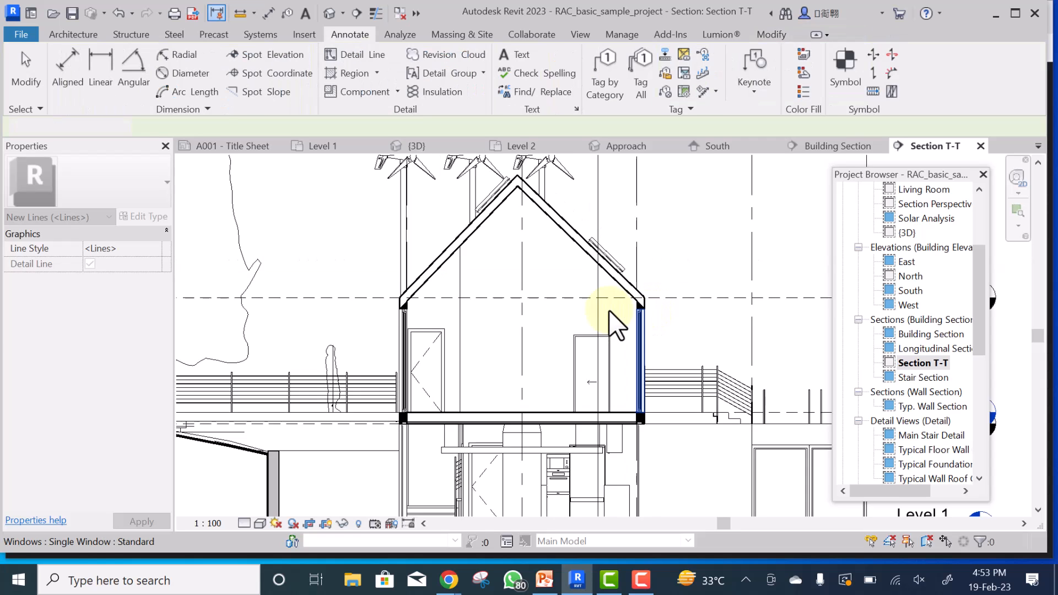
{"action": "scroll", "coordinate": [518, 298], "scroll_direction": "up", "scroll_amount": 1}
{"action": "scroll", "coordinate": [528, 306], "scroll_direction": "up", "scroll_amount": 1}
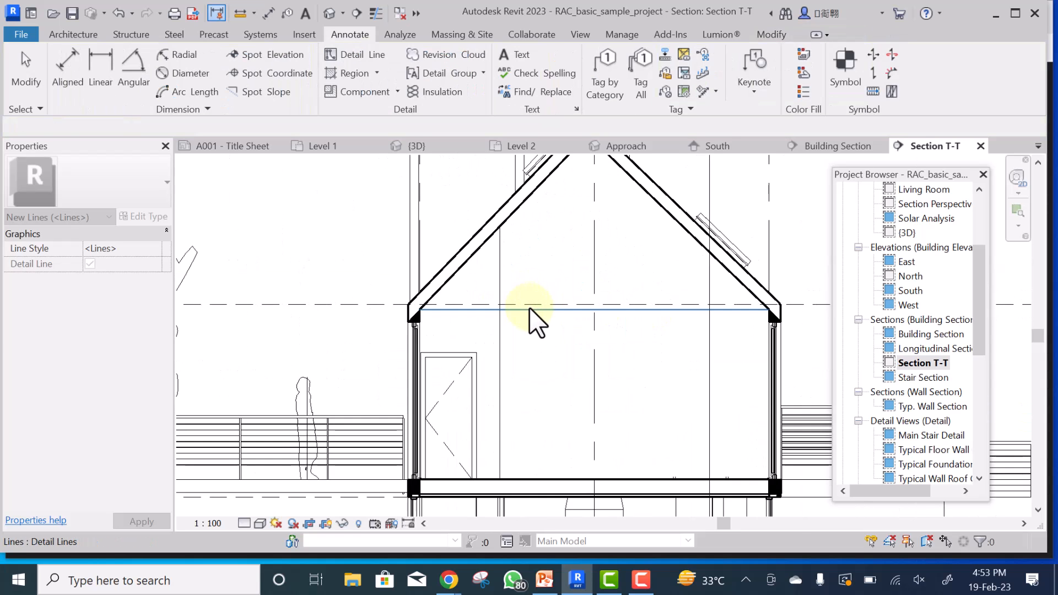
{"action": "scroll", "coordinate": [531, 313], "scroll_direction": "up", "scroll_amount": 2}
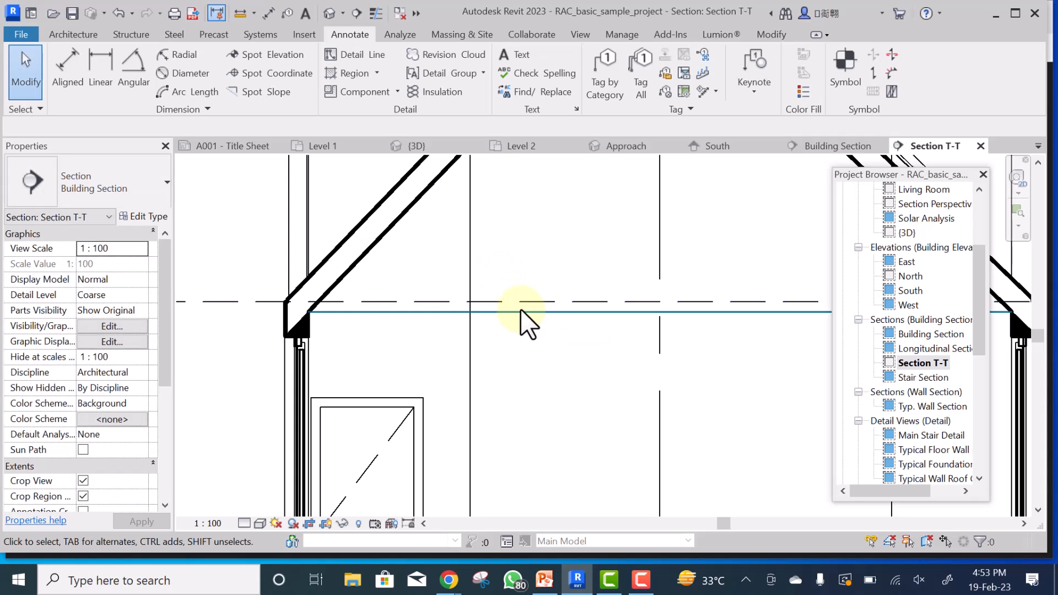
{"action": "left_click", "coordinate": [521, 310]}
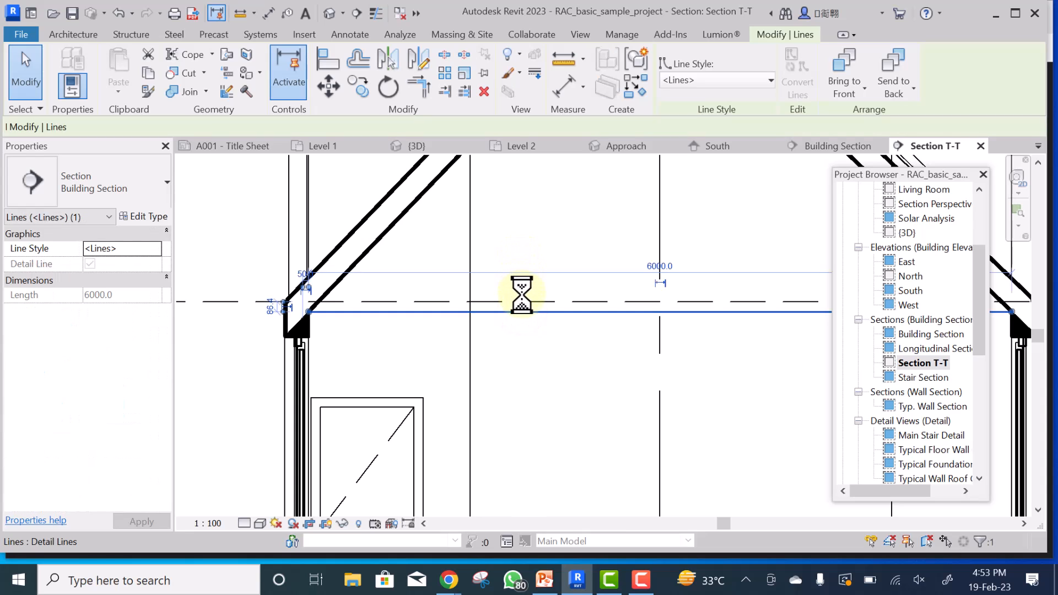
{"action": "left_click_drag", "start_coordinate": [522, 294], "coordinate": [545, 325]}
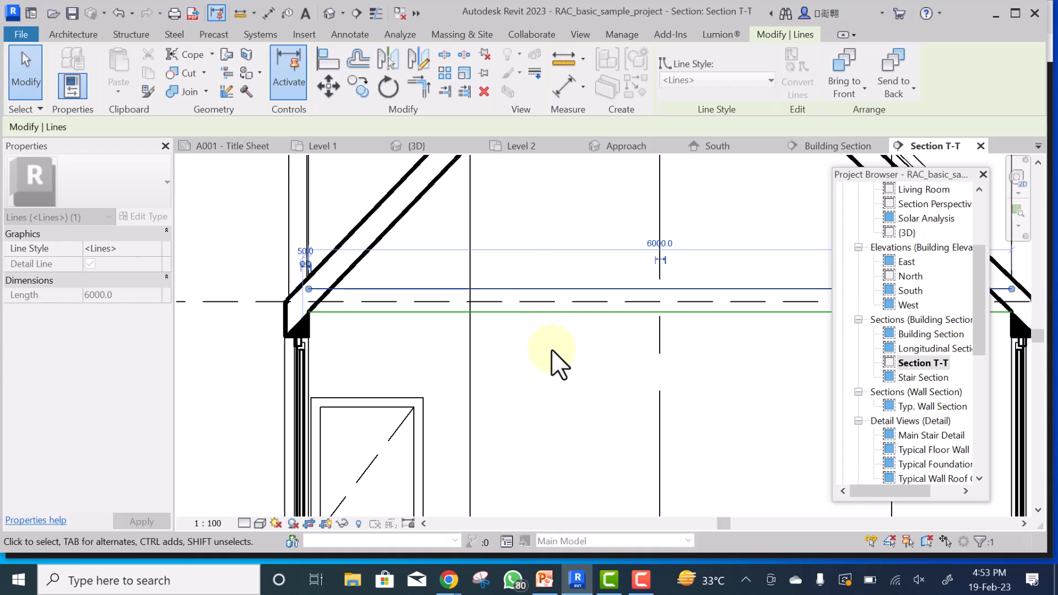
- Draw a vertical detail line about 2780 mm long from the roof's inner ridge point down to the upper horizontal detail line
{"action": "left_click", "coordinate": [551, 351]}
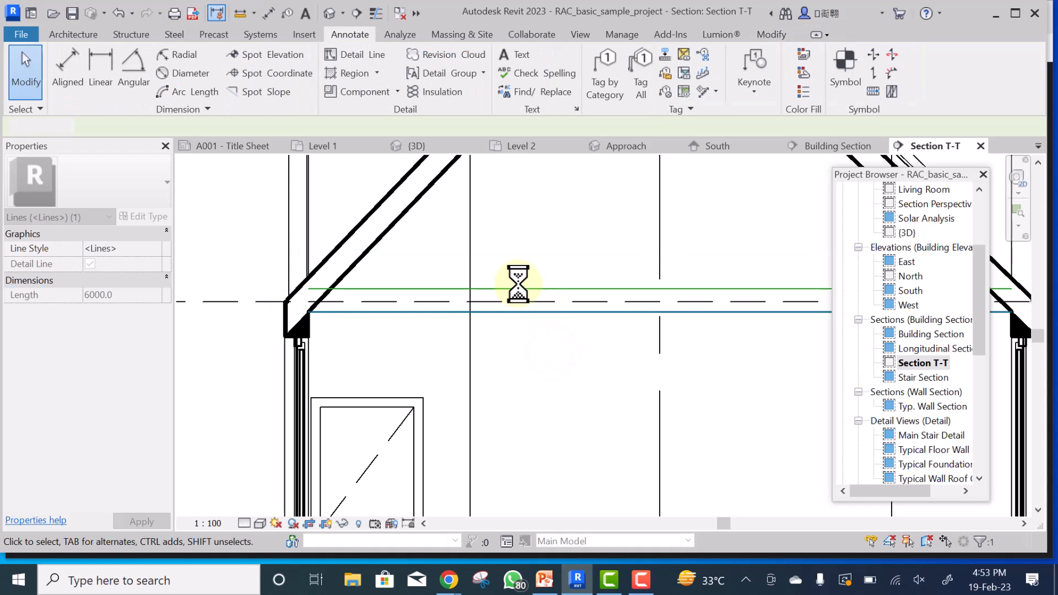
{"action": "scroll", "coordinate": [487, 310], "scroll_direction": "down", "scroll_amount": 4}
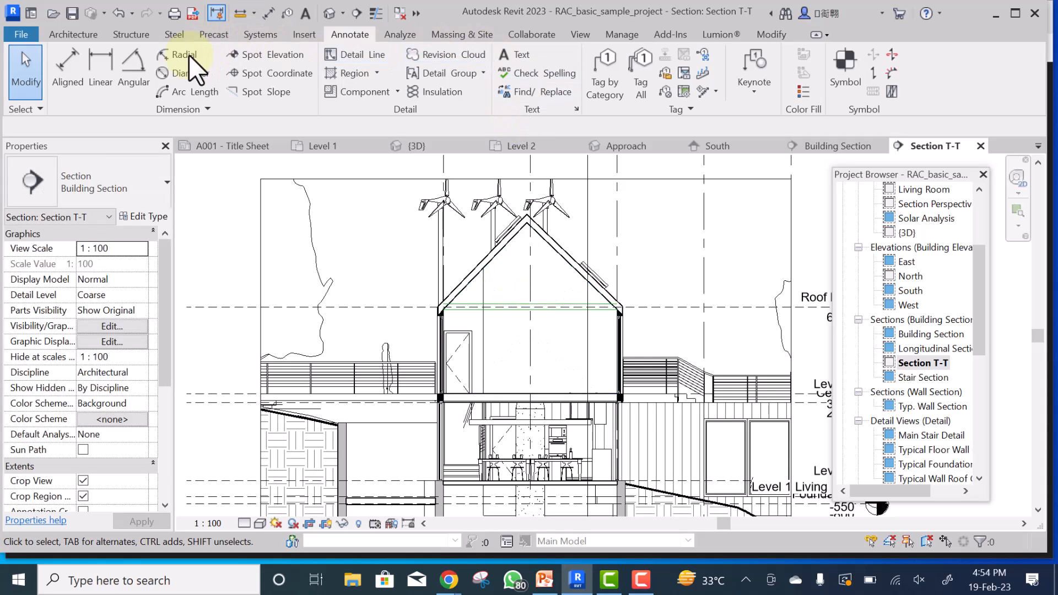
{"action": "left_click", "coordinate": [352, 55]}
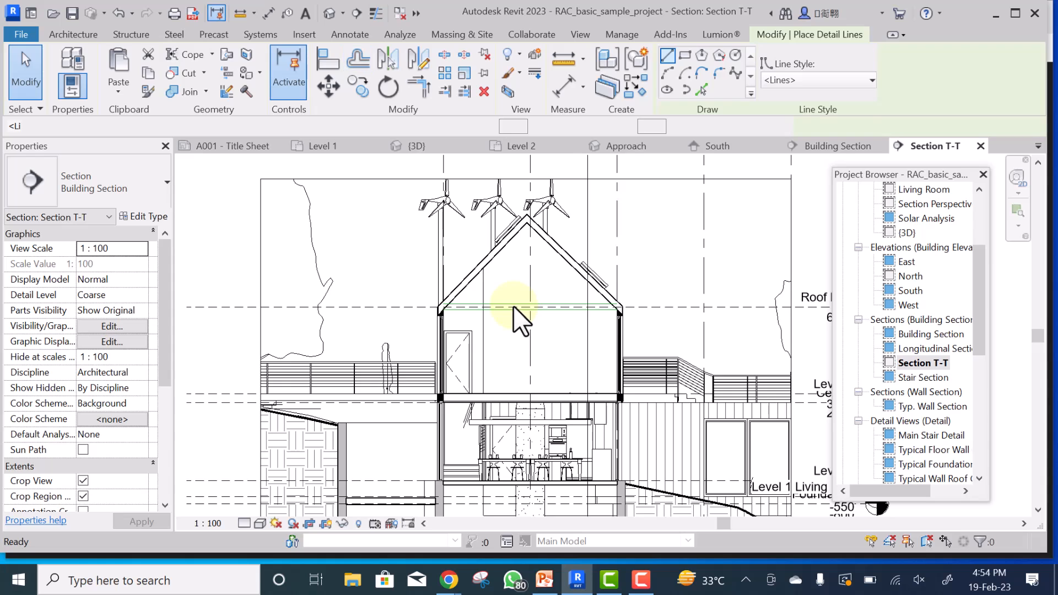
{"action": "scroll", "coordinate": [514, 303], "scroll_direction": "up", "scroll_amount": 3}
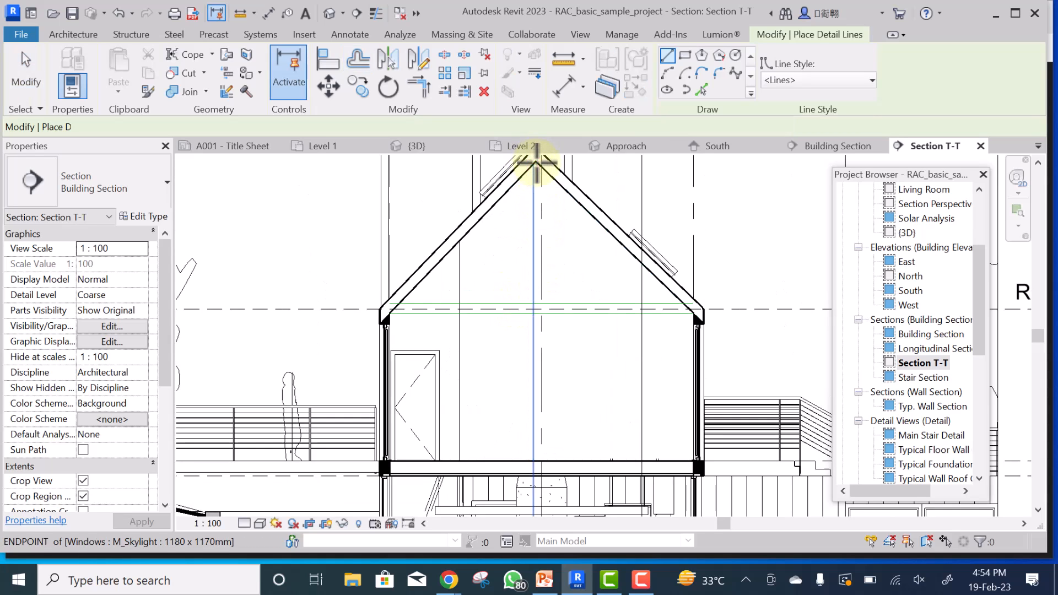
{"action": "scroll", "coordinate": [532, 164], "scroll_direction": "up", "scroll_amount": 2}
{"action": "left_click", "coordinate": [532, 165]}
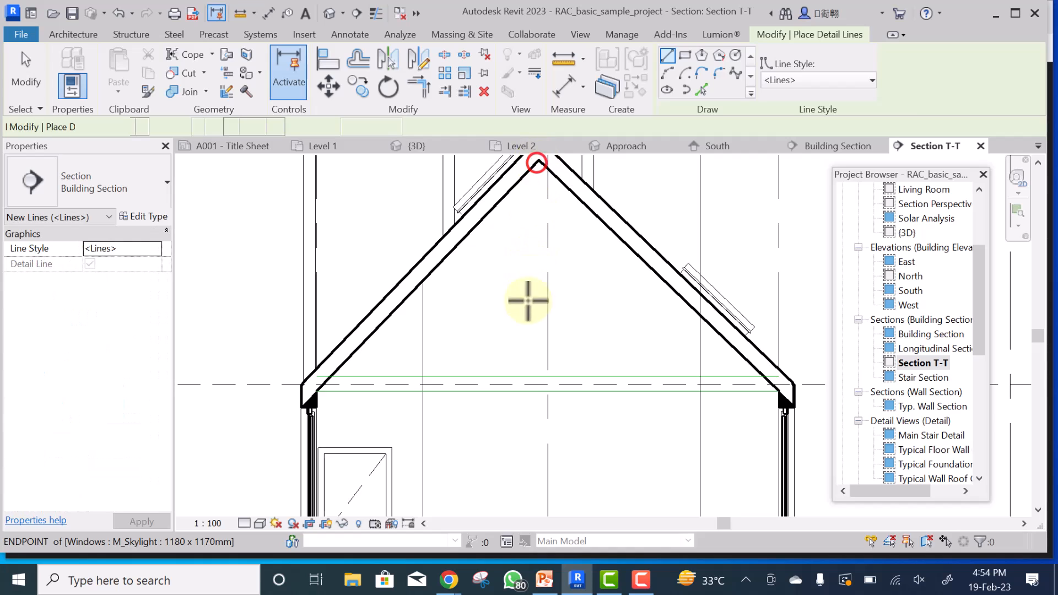
{"action": "left_click", "coordinate": [535, 375]}
{"action": "key", "text": "Escape"}
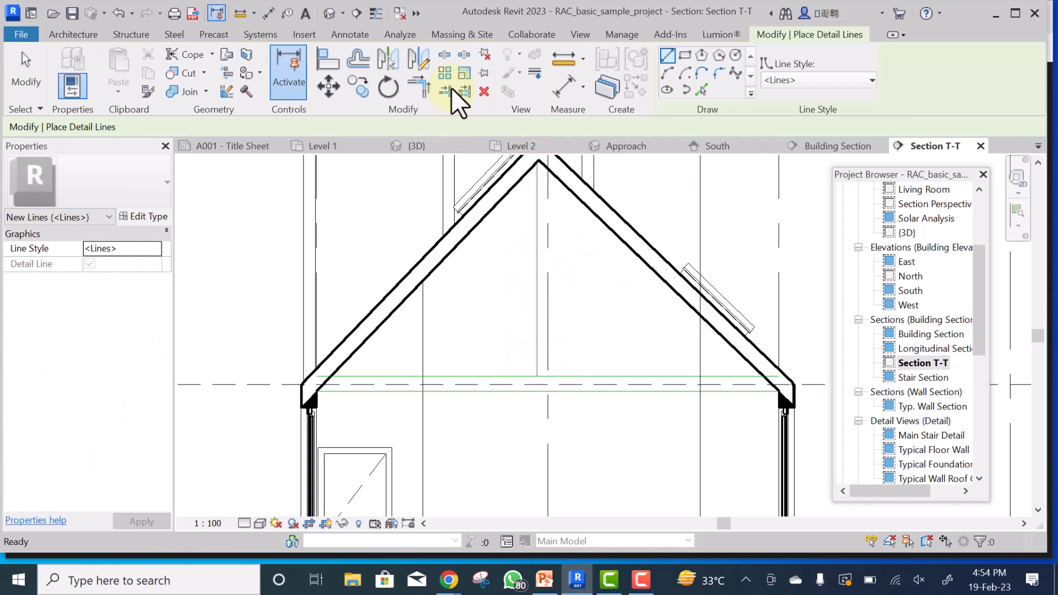
{"action": "key", "text": "Escape"}
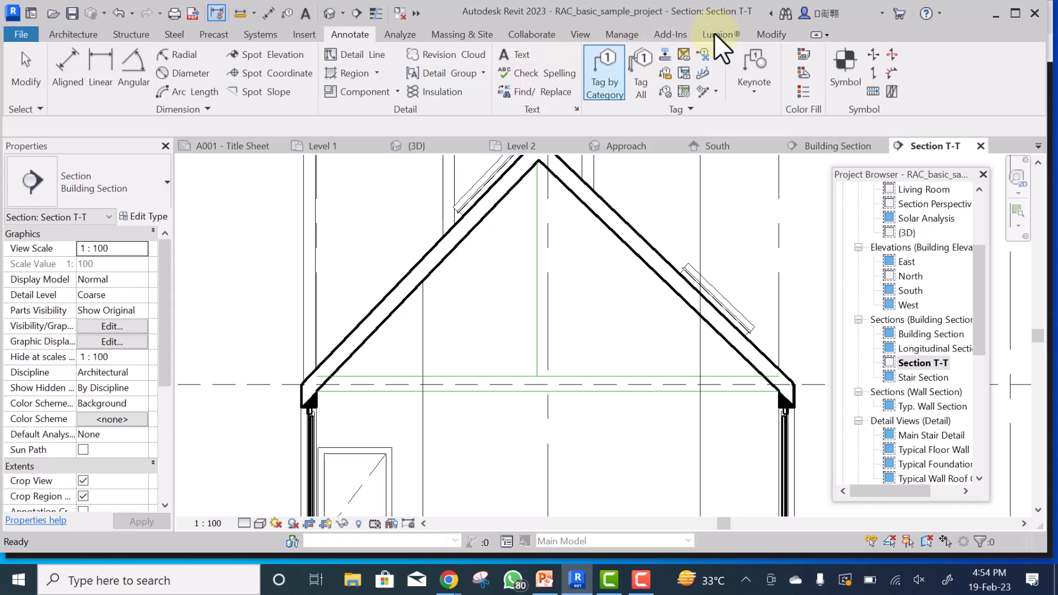
- Offset copies of the vertical detail line by 75 mm to both of its sides
{"action": "left_click", "coordinate": [766, 34]}
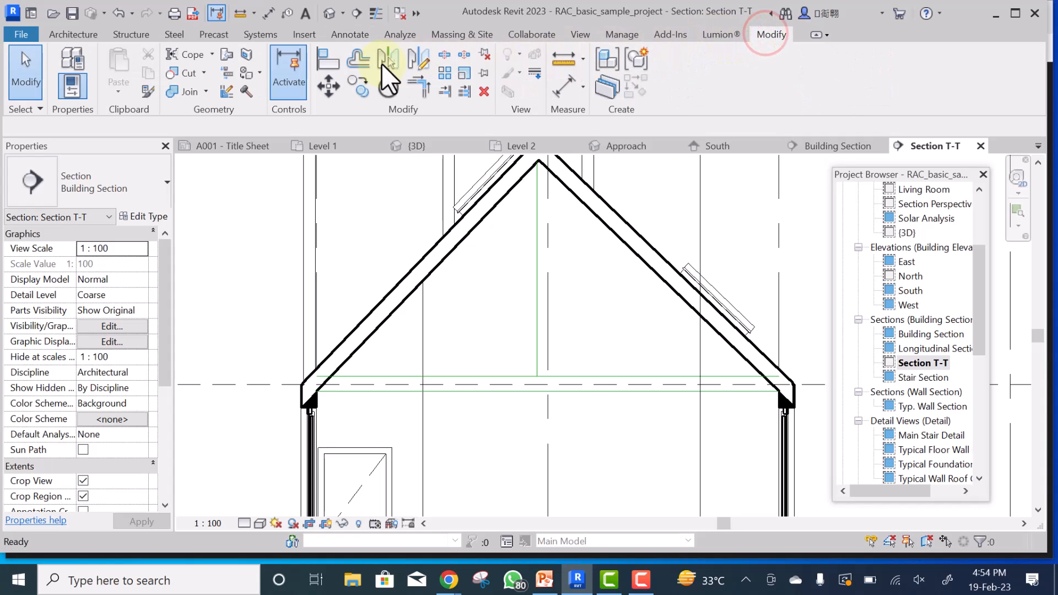
{"action": "left_click", "coordinate": [353, 54]}
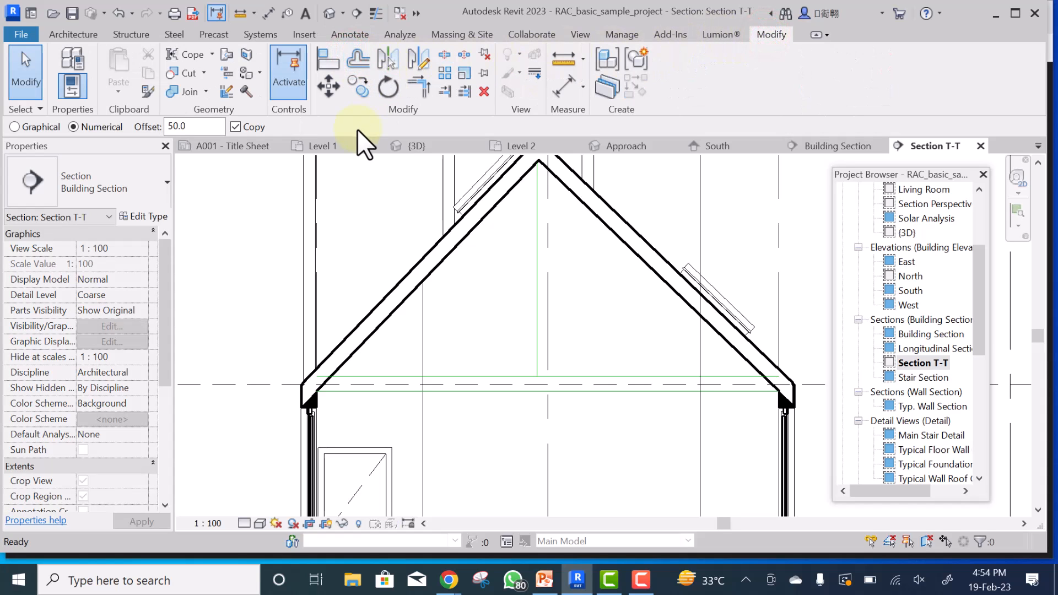
{"action": "left_click", "coordinate": [194, 126]}
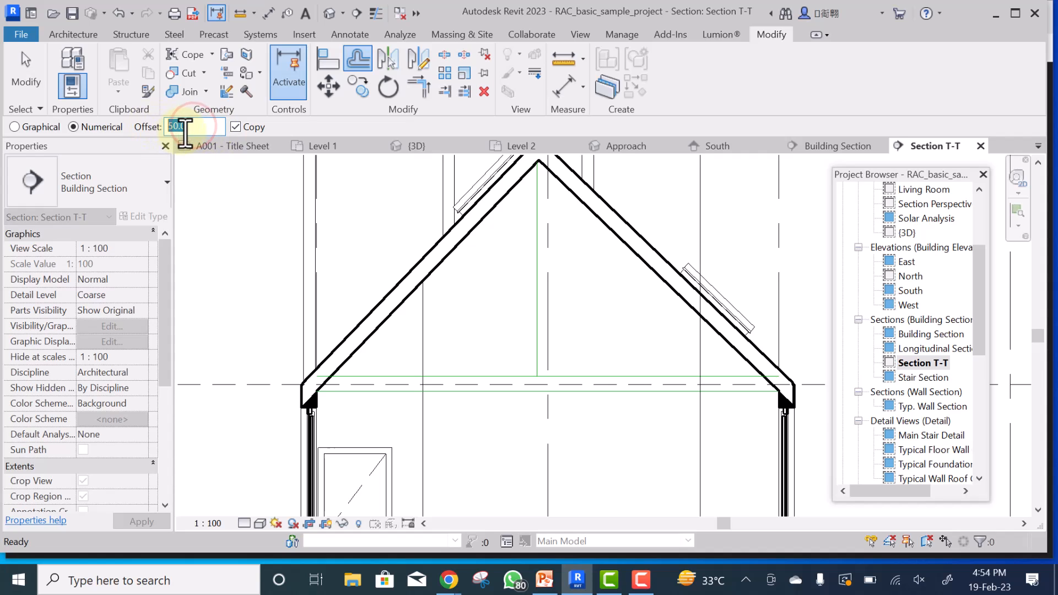
{"action": "double_click", "coordinate": [185, 128]}
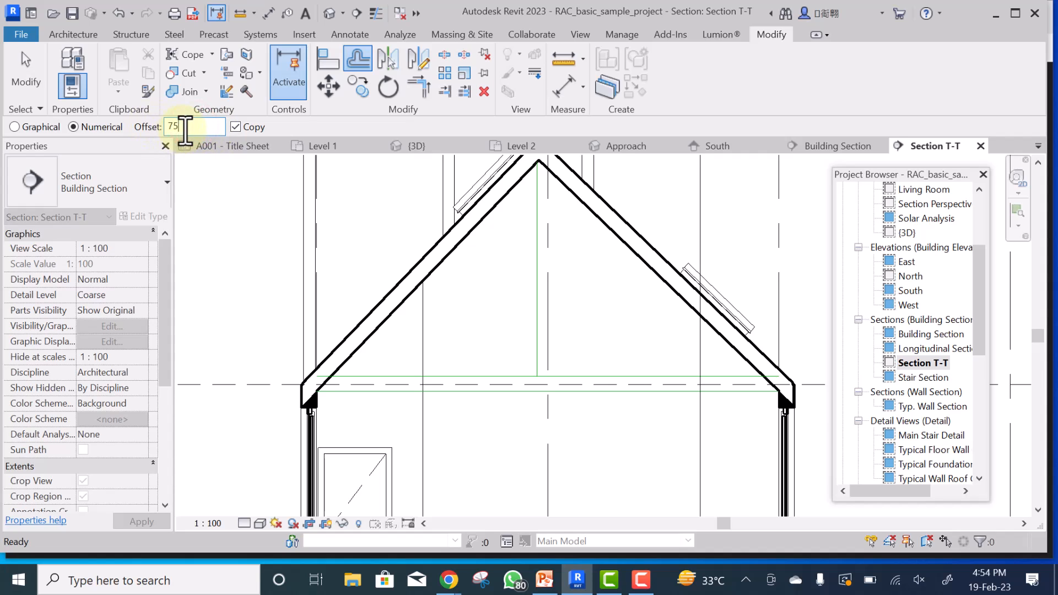
{"action": "left_click", "coordinate": [535, 304]}
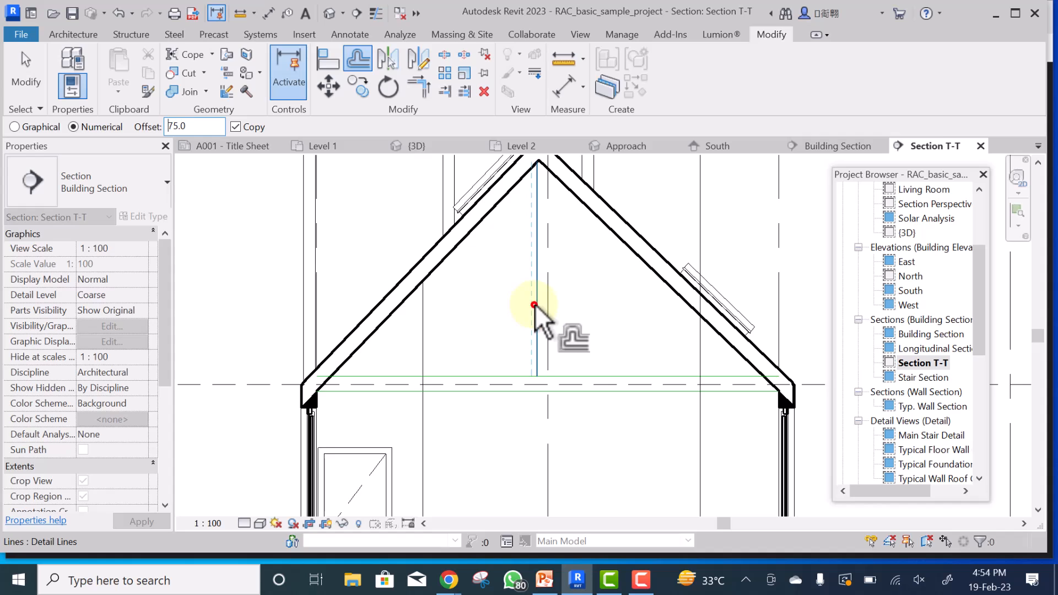
{"action": "scroll", "coordinate": [534, 304], "scroll_direction": "up", "scroll_amount": 3}
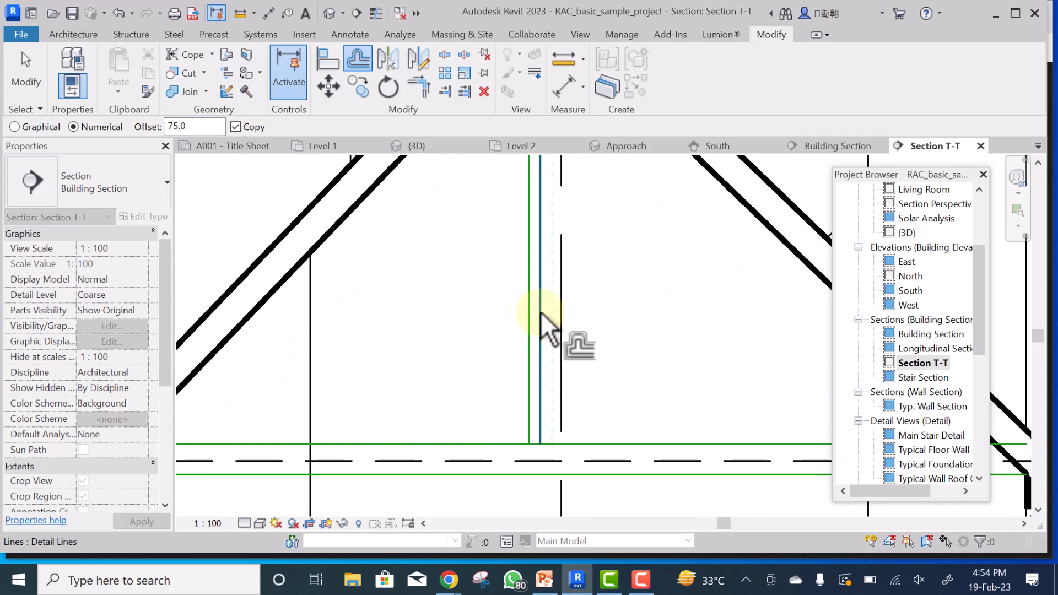
{"action": "left_click", "coordinate": [541, 312]}
- Delete the original vertical detail line in the middle, between its two offset copies
{"action": "key", "text": "Escape"}
{"action": "left_click", "coordinate": [535, 313]}
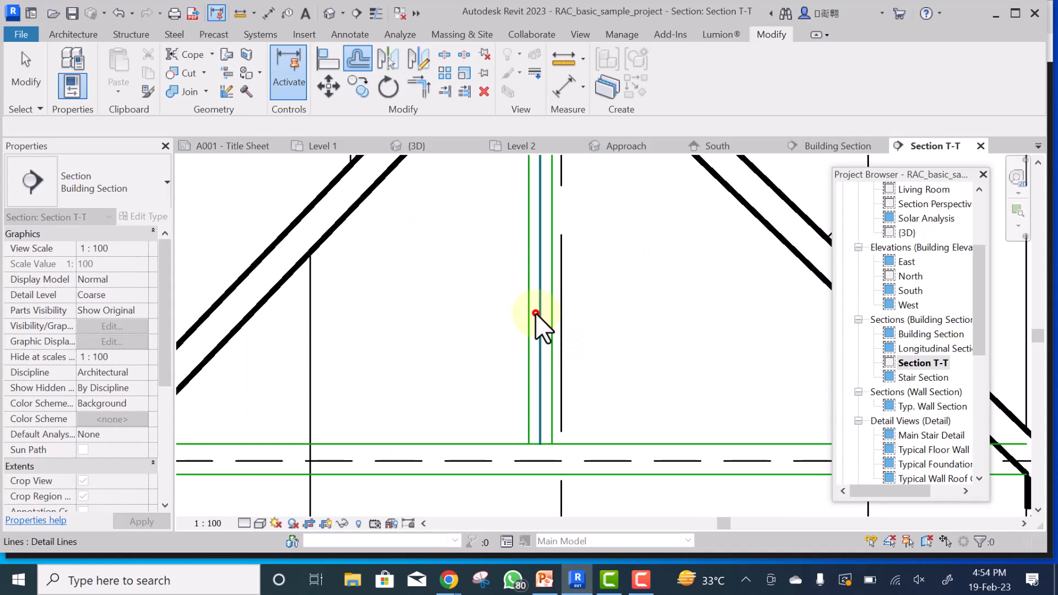
{"action": "key", "text": "Delete"}
{"action": "scroll", "coordinate": [518, 313], "scroll_direction": "down", "scroll_amount": 2}
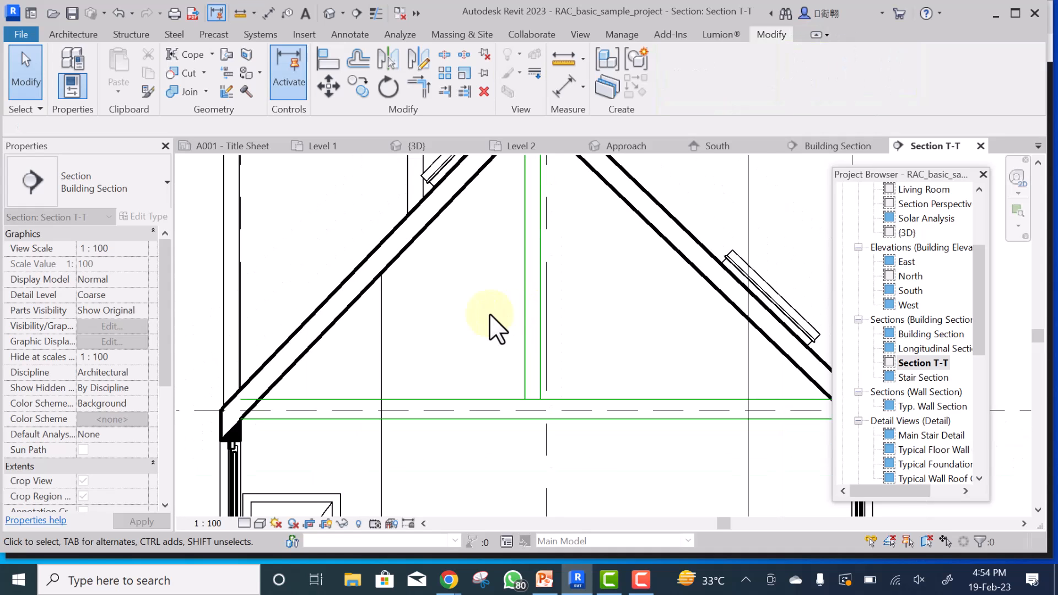
{"action": "scroll", "coordinate": [519, 300], "scroll_direction": "down", "scroll_amount": 2}
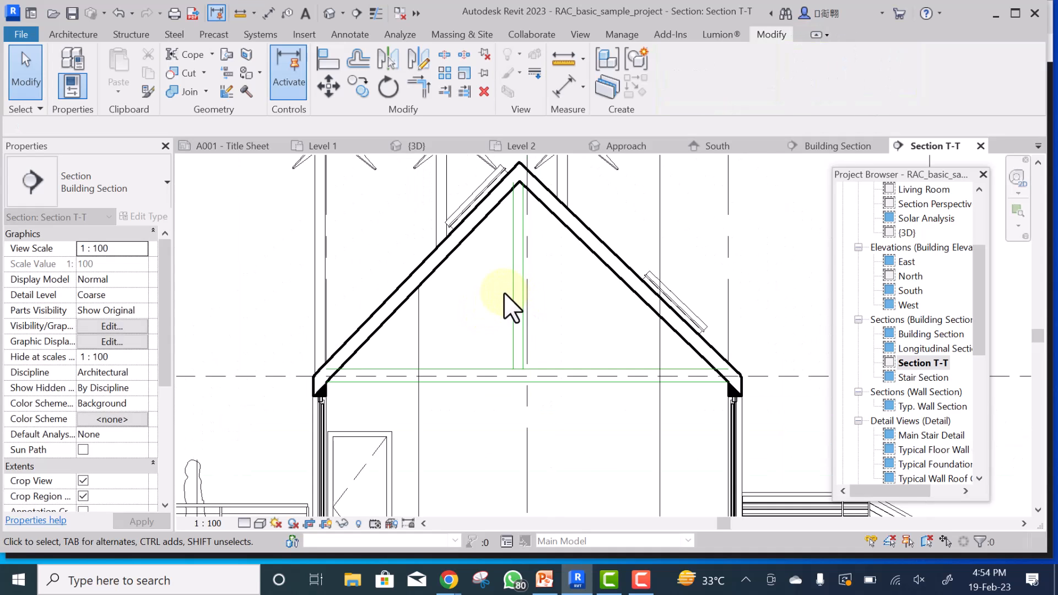
- Select the pair of vertical detail lines under the ridge and copy it about 1265 mm to the right
{"action": "left_click", "coordinate": [508, 293]}
{"action": "scroll", "coordinate": [524, 295], "scroll_direction": "up", "scroll_amount": 3}
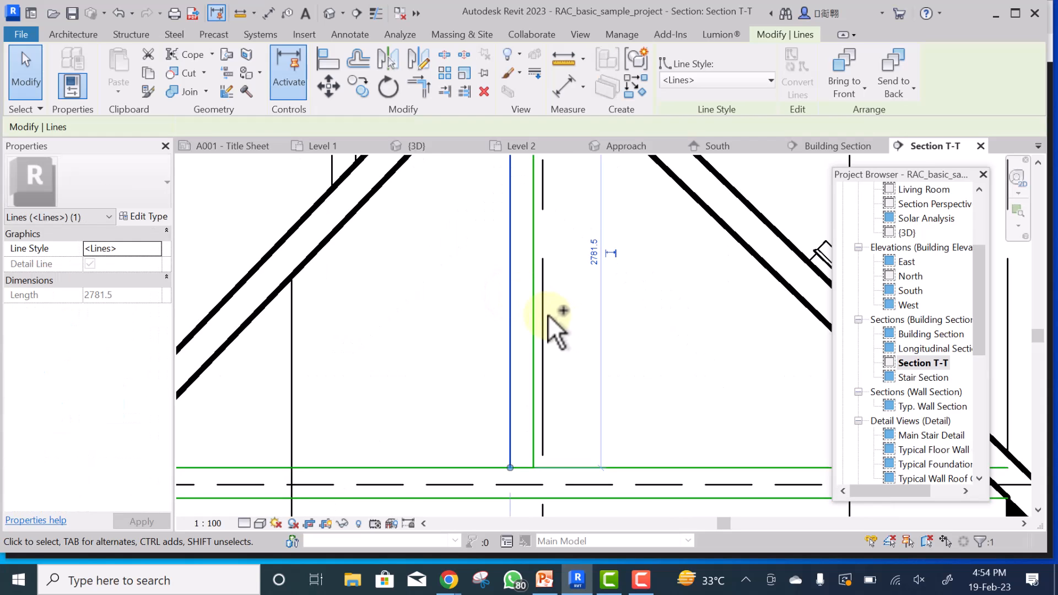
{"action": "left_click", "coordinate": [535, 307]}
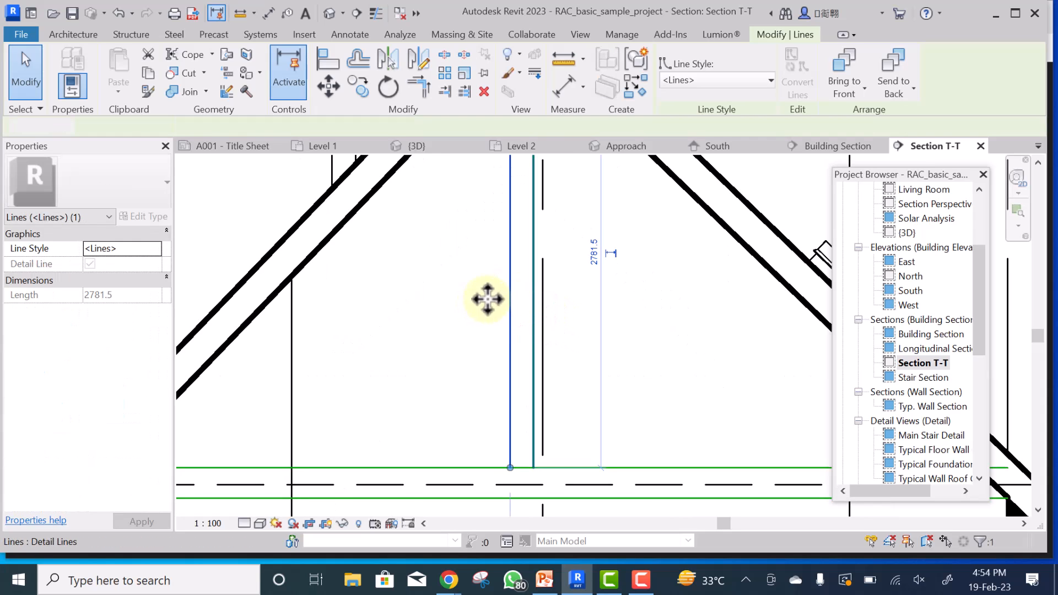
{"action": "left_click", "coordinate": [508, 309], "text": "ctrl"}
{"action": "scroll", "coordinate": [518, 312], "scroll_direction": "down", "scroll_amount": 3}
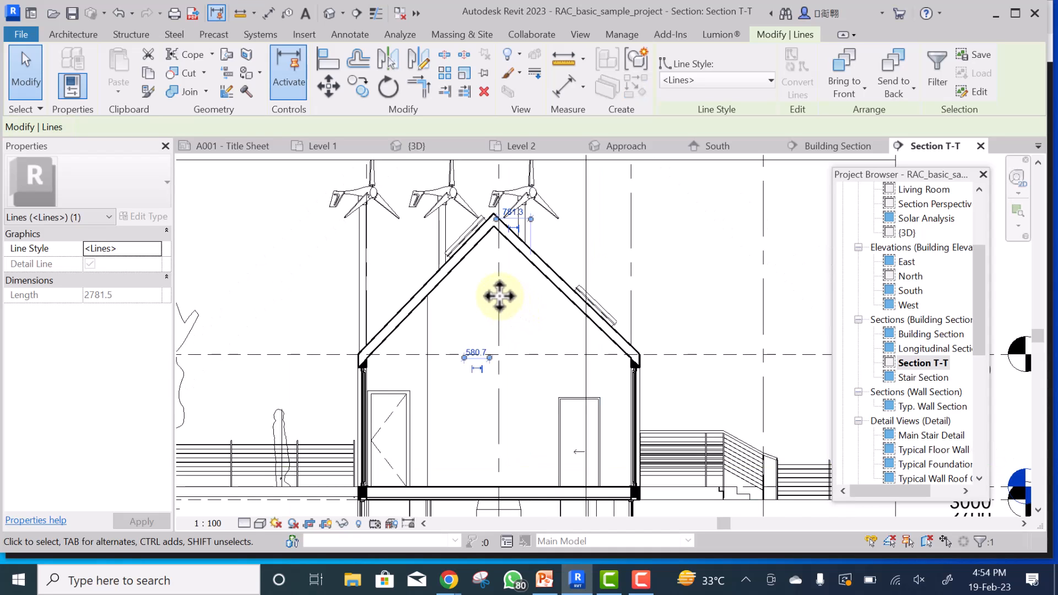
{"action": "scroll", "coordinate": [492, 291], "scroll_direction": "up", "scroll_amount": 2}
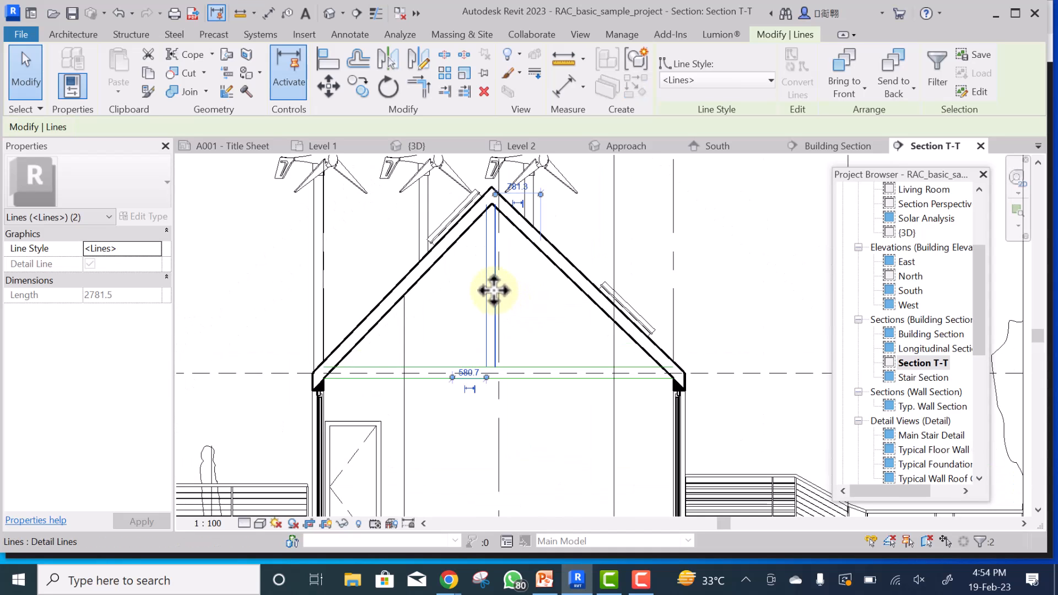
{"action": "left_click_drag", "start_coordinate": [494, 290], "coordinate": [520, 290]}
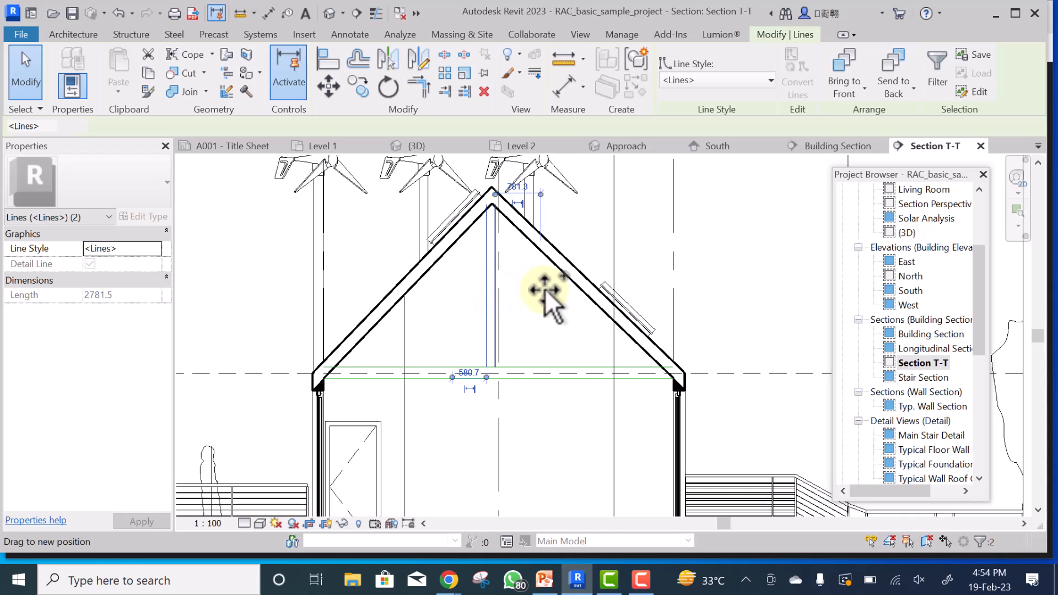
{"action": "left_click_drag", "start_coordinate": [545, 288], "coordinate": [567, 294]}
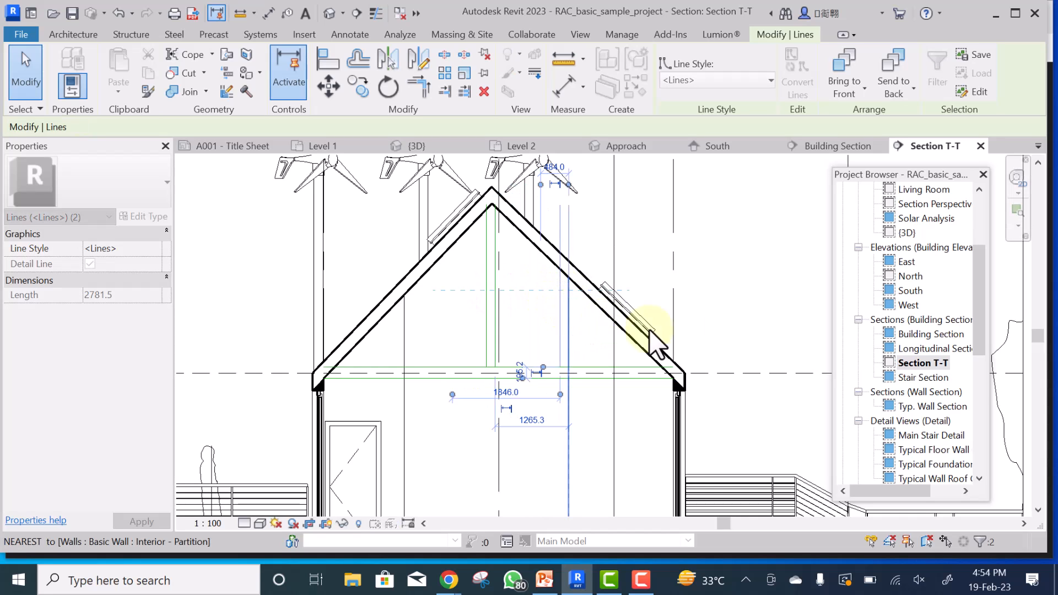
{"action": "left_click", "coordinate": [727, 269]}
- Copy the second pair of vertical detail lines about 995 mm further right towards the eave, then clear the selection
{"action": "scroll", "coordinate": [584, 319], "scroll_direction": "up", "scroll_amount": 2}
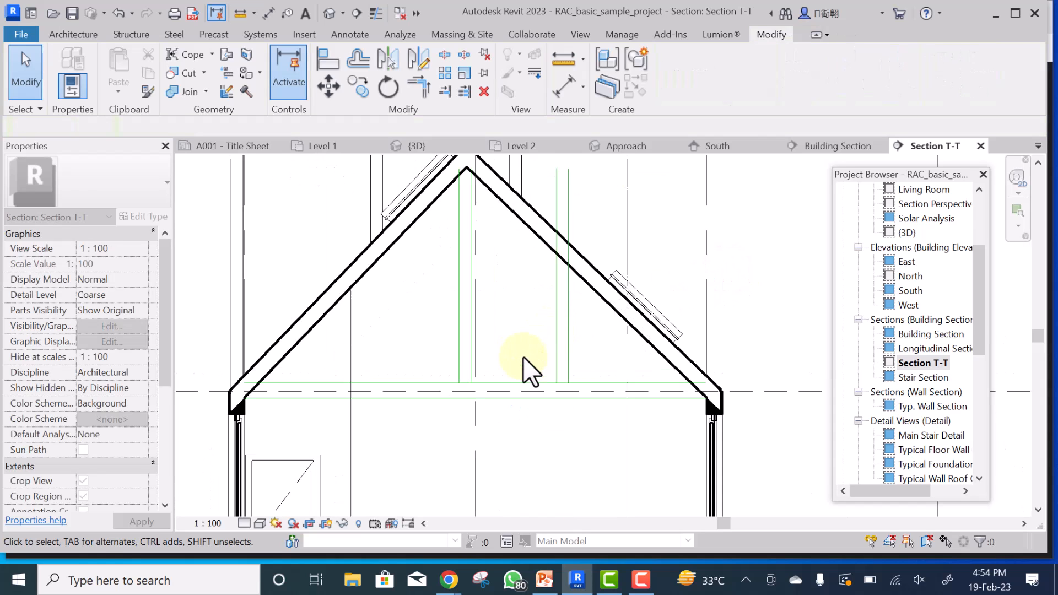
{"action": "scroll", "coordinate": [567, 321], "scroll_direction": "up", "scroll_amount": 1}
{"action": "left_click", "coordinate": [567, 322]}
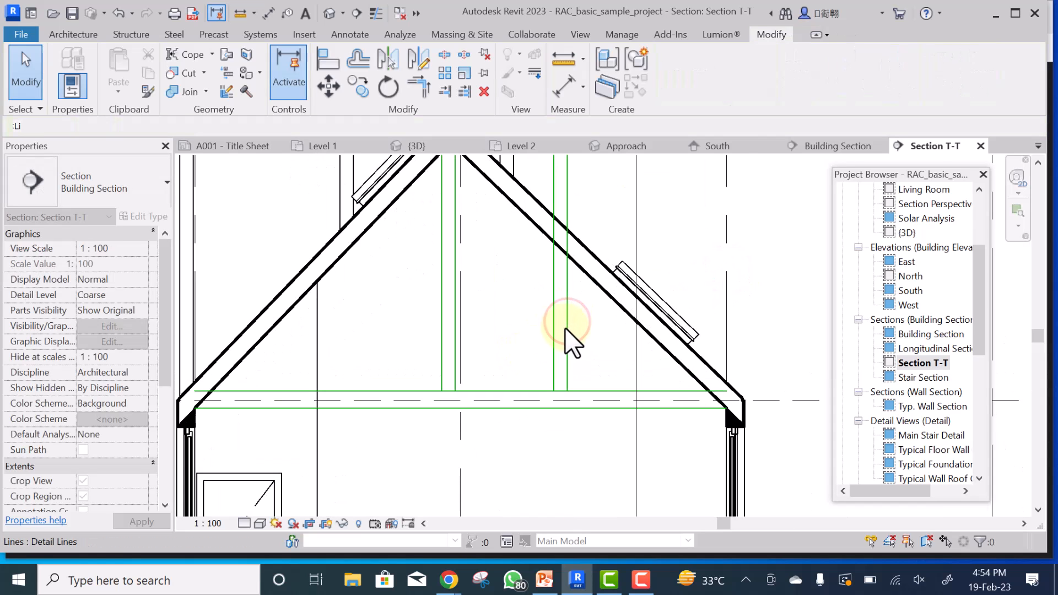
{"action": "left_click", "coordinate": [566, 331]}
{"action": "scroll", "coordinate": [562, 334], "scroll_direction": "up", "scroll_amount": 1}
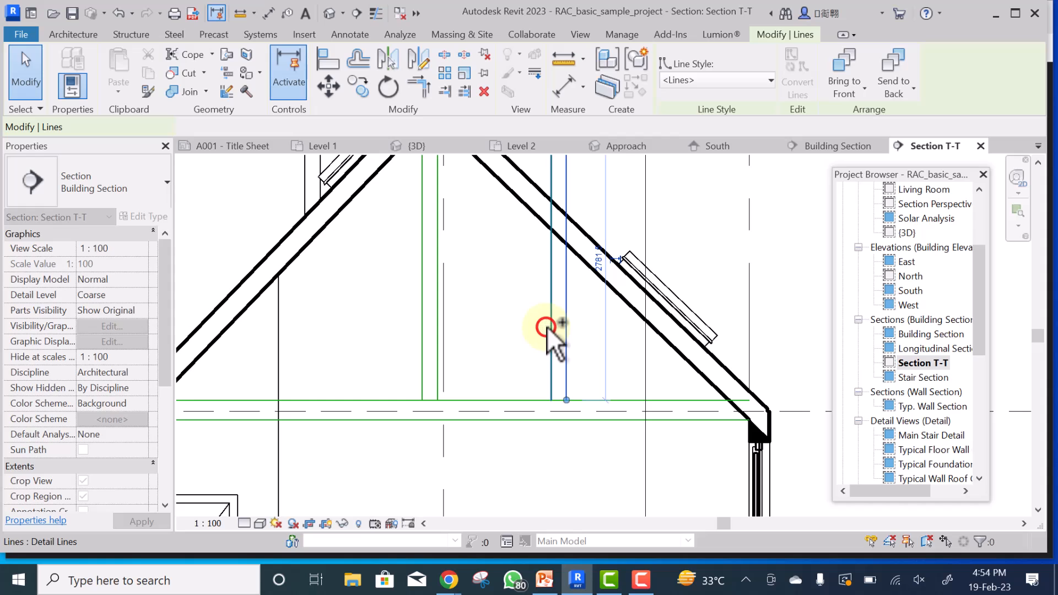
{"action": "left_click", "coordinate": [547, 326], "text": "ctrl"}
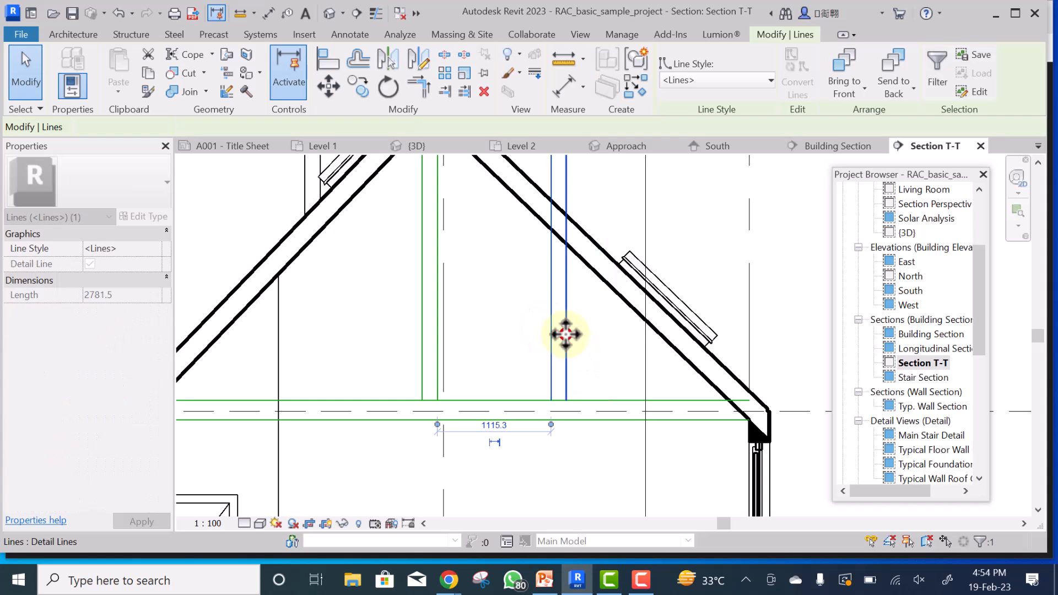
{"action": "left_click_drag", "start_coordinate": [566, 333], "coordinate": [666, 346], "text": "ctrl"}
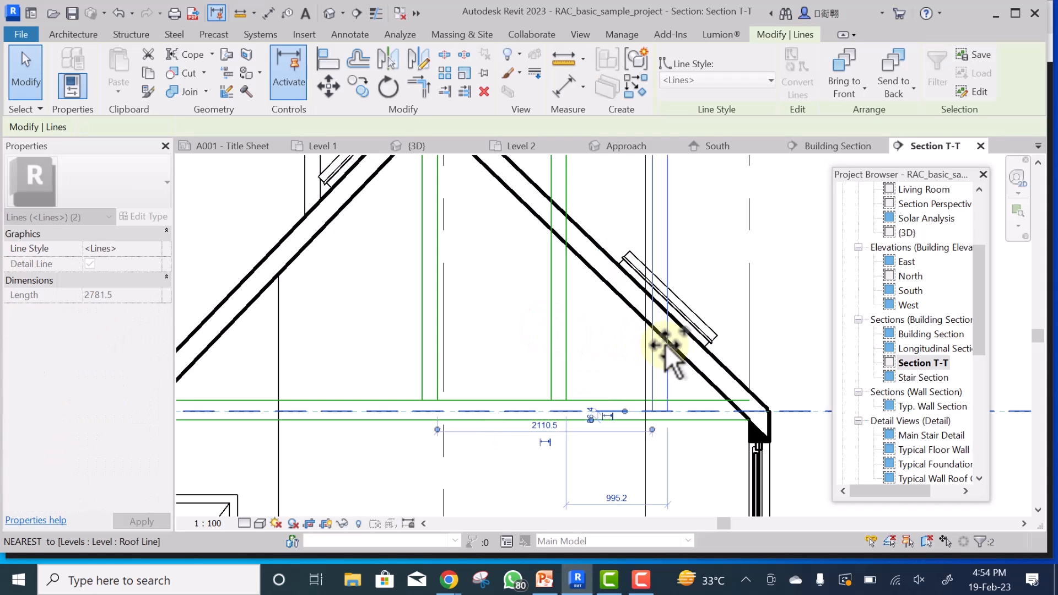
{"action": "left_click_drag", "start_coordinate": [580, 341], "coordinate": [558, 338], "text": "ctrl"}
{"action": "scroll", "coordinate": [557, 338], "scroll_direction": "down", "scroll_amount": 2}
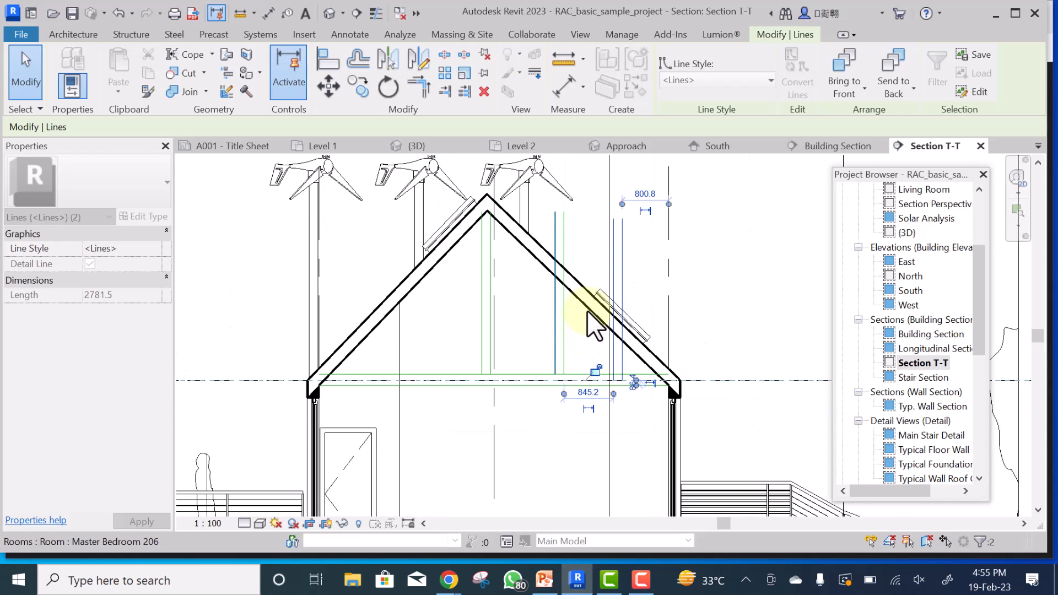
{"action": "scroll", "coordinate": [589, 317], "scroll_direction": "down", "scroll_amount": 1}
{"action": "key", "text": "Escape"}
{"action": "scroll", "coordinate": [550, 322], "scroll_direction": "up", "scroll_amount": 2}
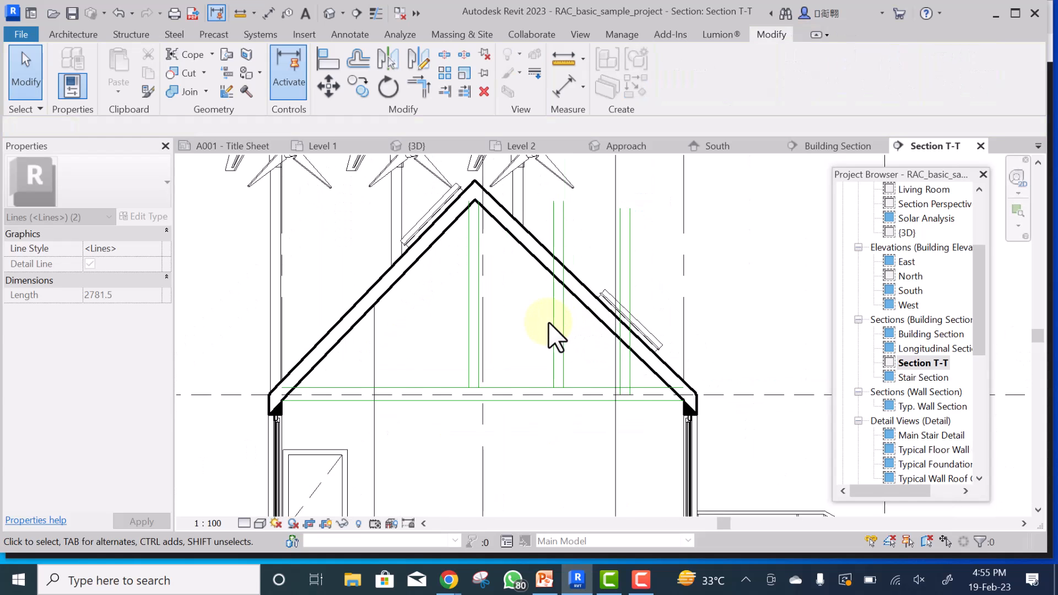
- Create a detail line matching the vertical ones by picking the inner edge of the right roof slope with Pick Lines
{"action": "left_click", "coordinate": [554, 329]}
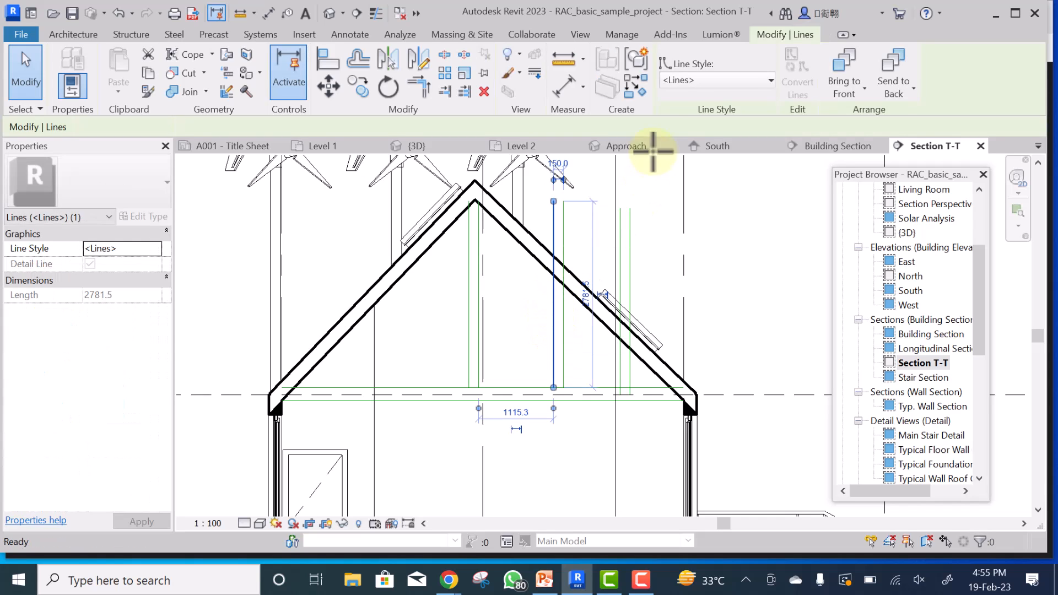
{"action": "left_click", "coordinate": [638, 80]}
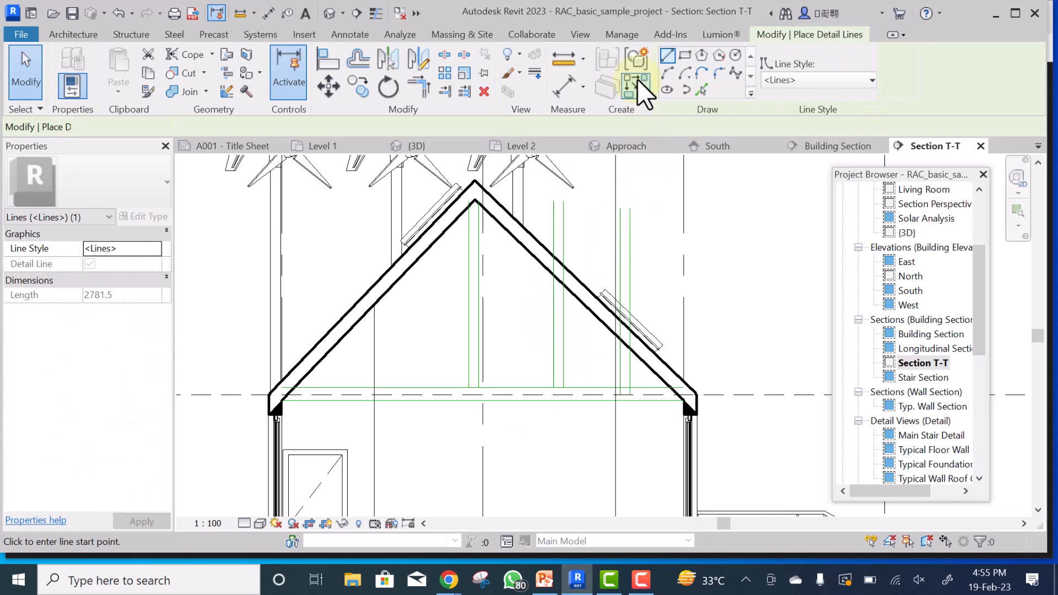
{"action": "left_click", "coordinate": [700, 88]}
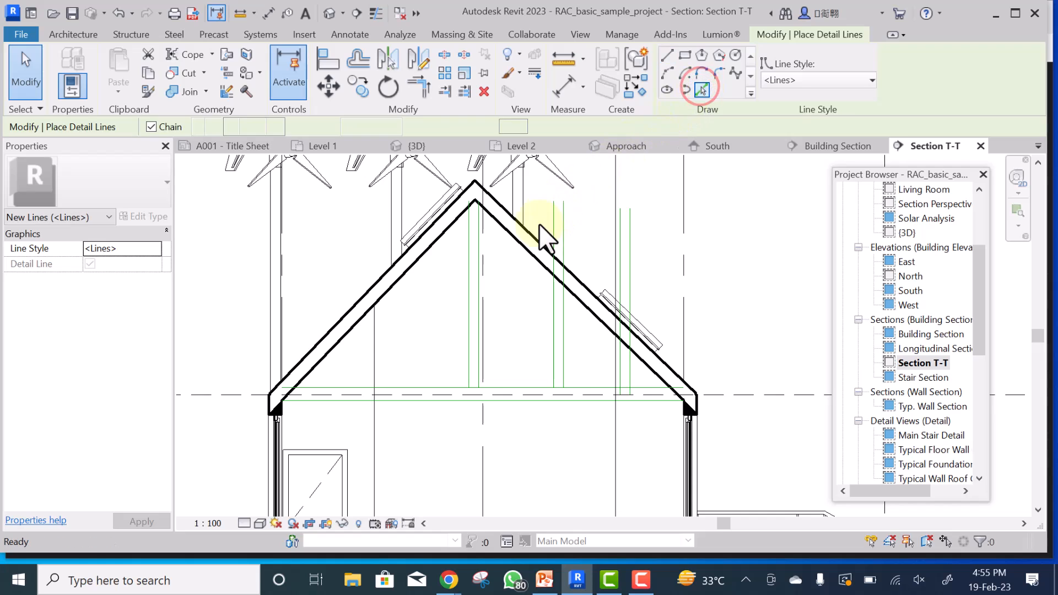
{"action": "left_click", "coordinate": [533, 253]}
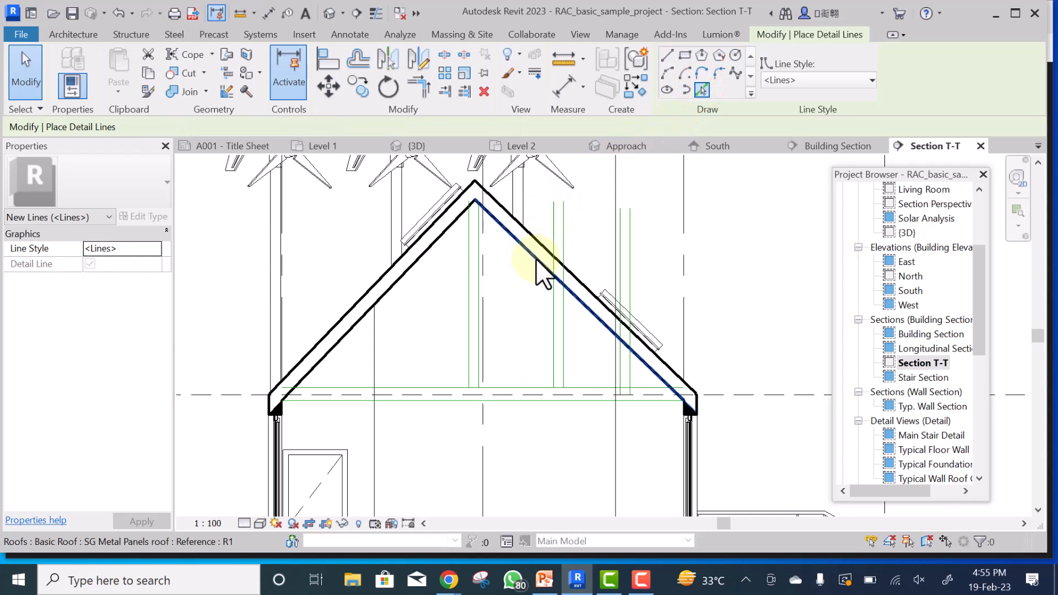
{"action": "scroll", "coordinate": [537, 256], "scroll_direction": "up", "scroll_amount": 3}
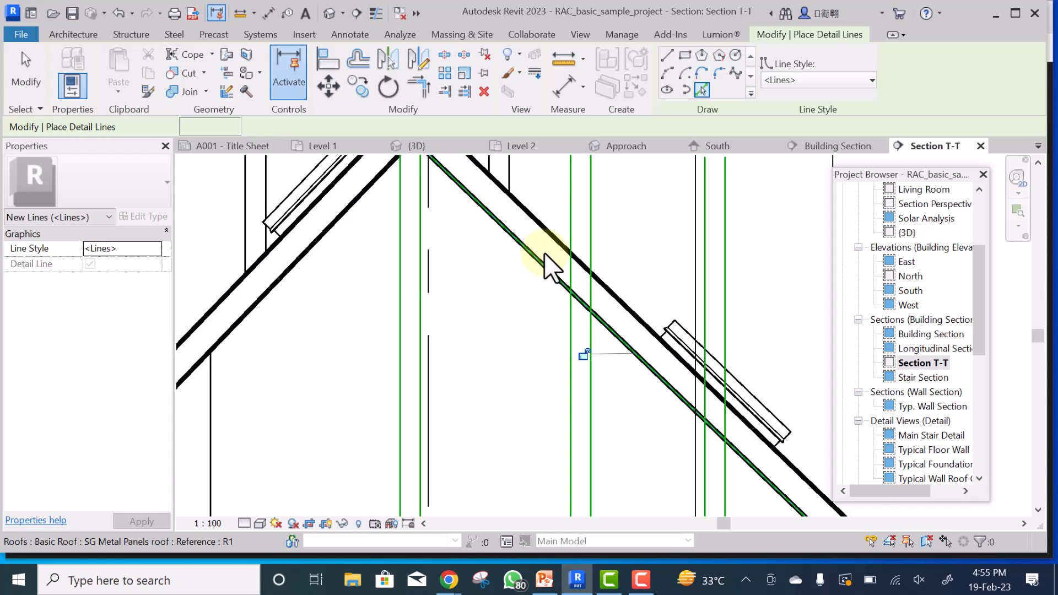
{"action": "scroll", "coordinate": [542, 259], "scroll_direction": "down", "scroll_amount": 3}
{"action": "scroll", "coordinate": [536, 260], "scroll_direction": "up", "scroll_amount": 1}
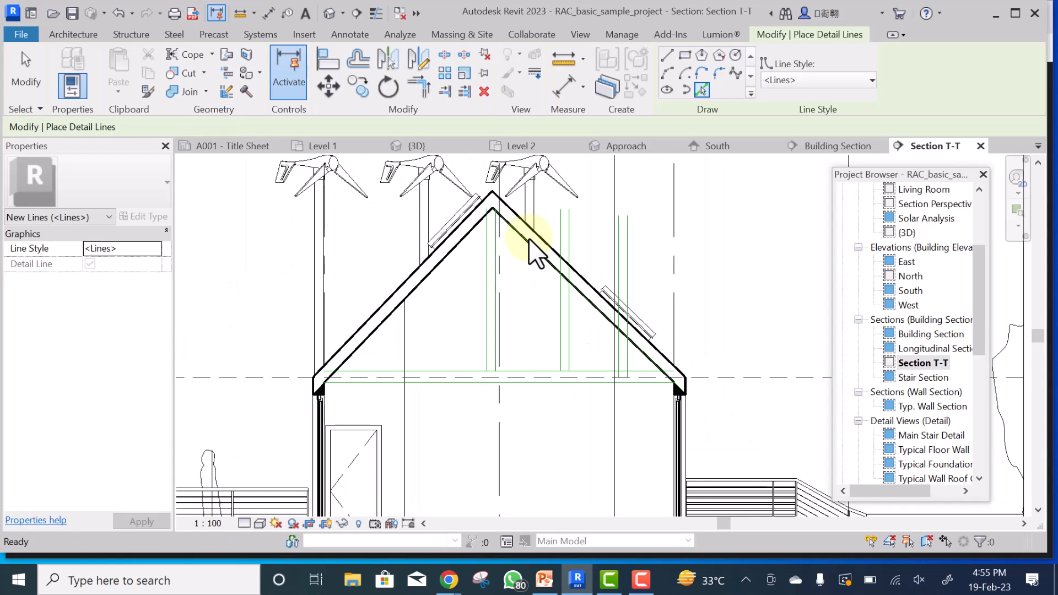
- Use Linework with the Invisible lines style to override the cut inner edge of the right roof slope
{"action": "key", "text": "Escape"}
{"action": "key", "text": "Escape"}
{"action": "scroll", "coordinate": [530, 253], "scroll_direction": "up", "scroll_amount": 2}
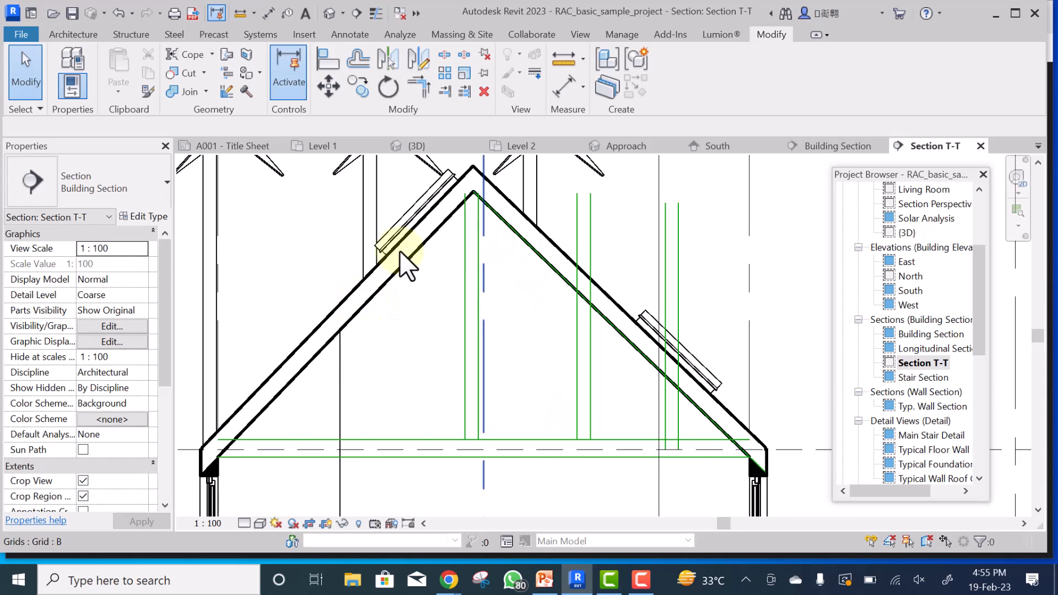
{"action": "scroll", "coordinate": [425, 231], "scroll_direction": "down", "scroll_amount": 1}
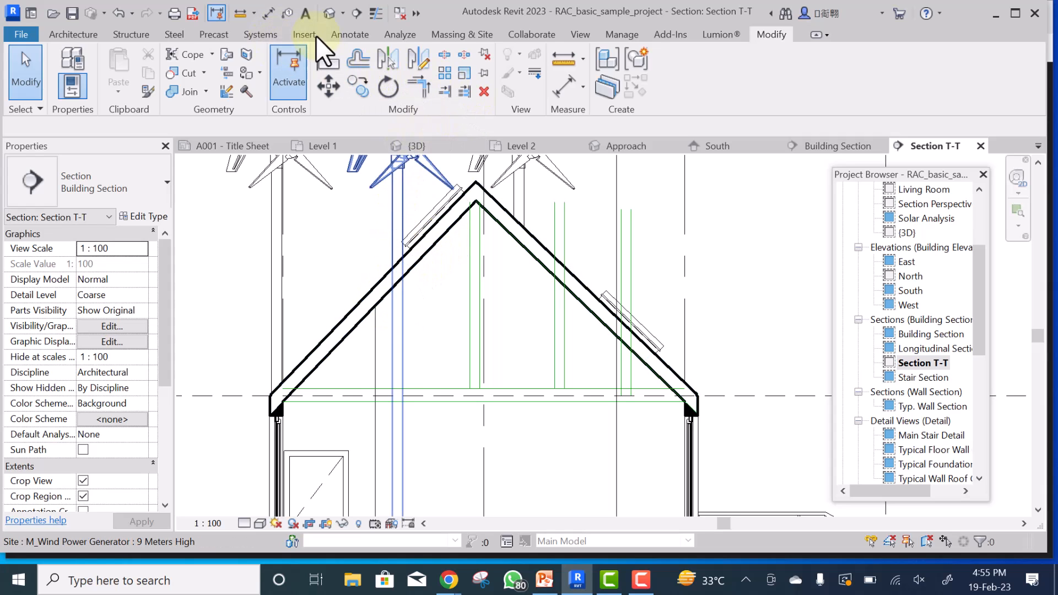
{"action": "left_click", "coordinate": [534, 71]}
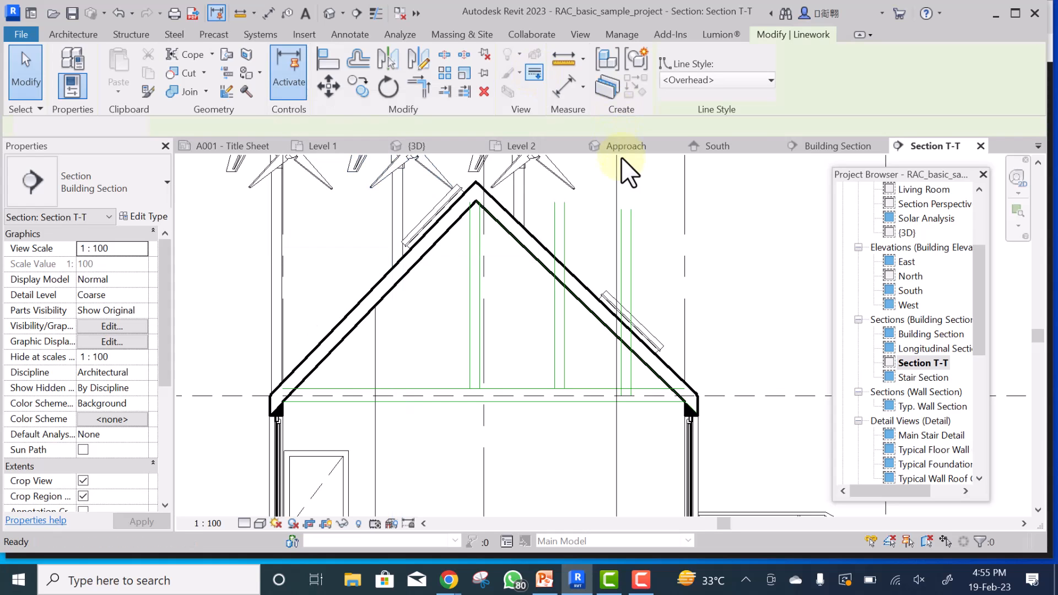
{"action": "left_click", "coordinate": [738, 79]}
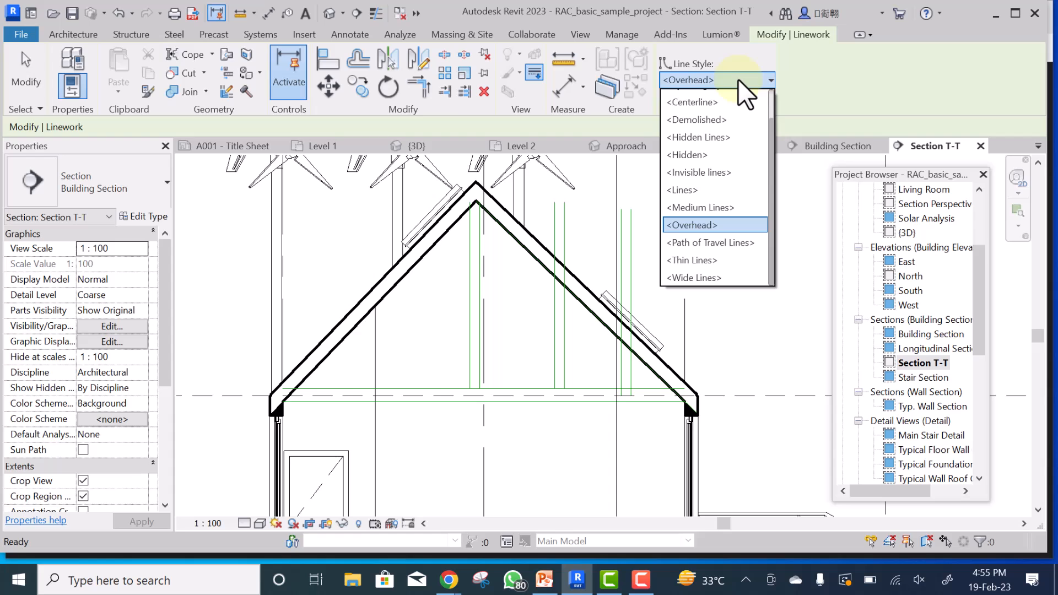
{"action": "left_click", "coordinate": [703, 172]}
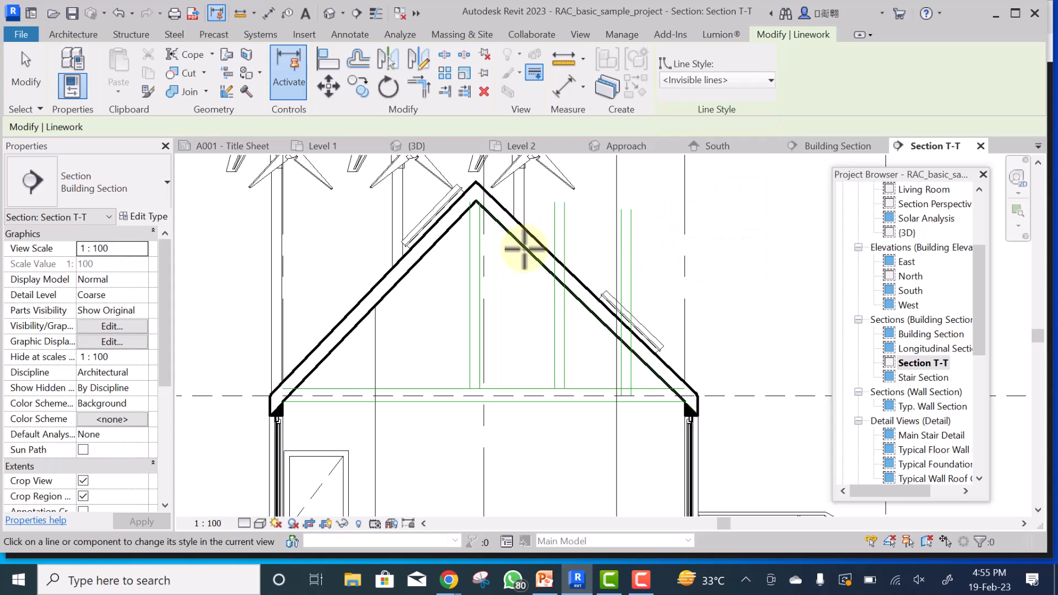
{"action": "scroll", "coordinate": [524, 249], "scroll_direction": "up", "scroll_amount": 4}
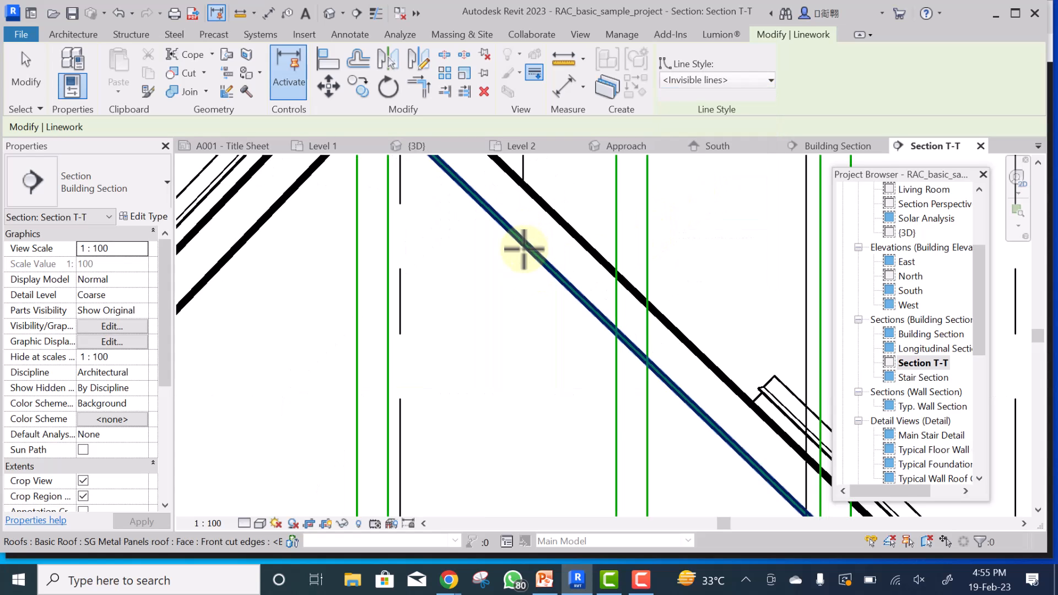
{"action": "left_click", "coordinate": [524, 239]}
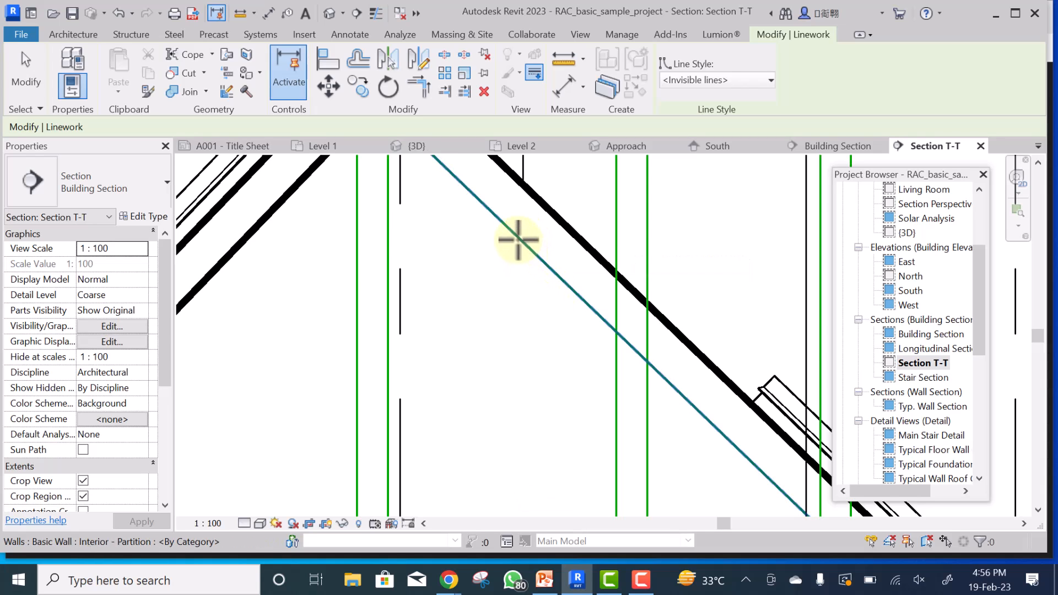
{"action": "scroll", "coordinate": [513, 237], "scroll_direction": "down", "scroll_amount": 2}
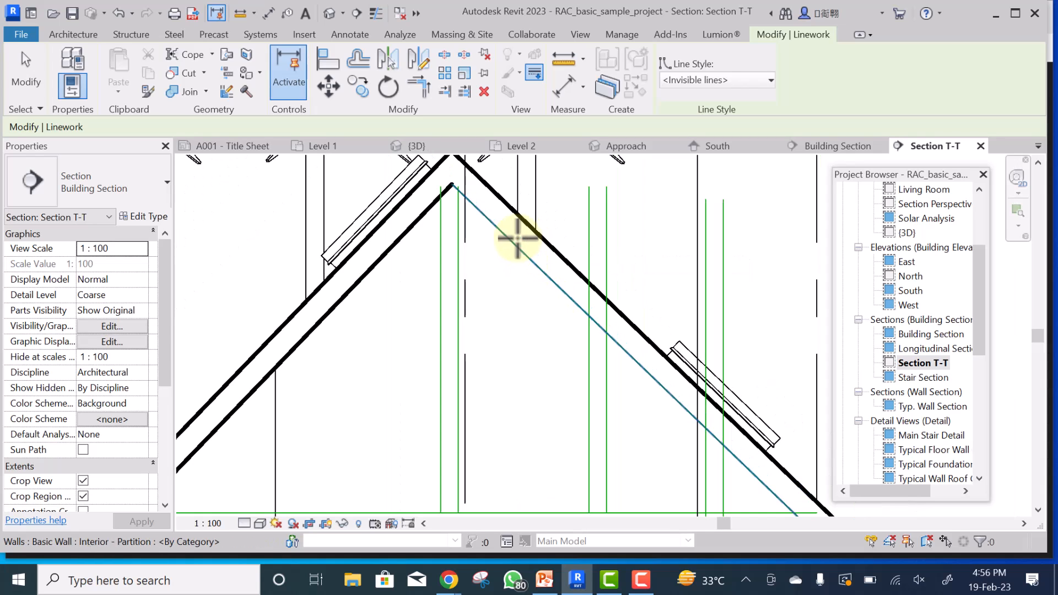
- Apply the Invisible lines style to the upper and lower inner edge segments of the left roof slope, then end Linework
{"action": "left_click", "coordinate": [407, 232]}
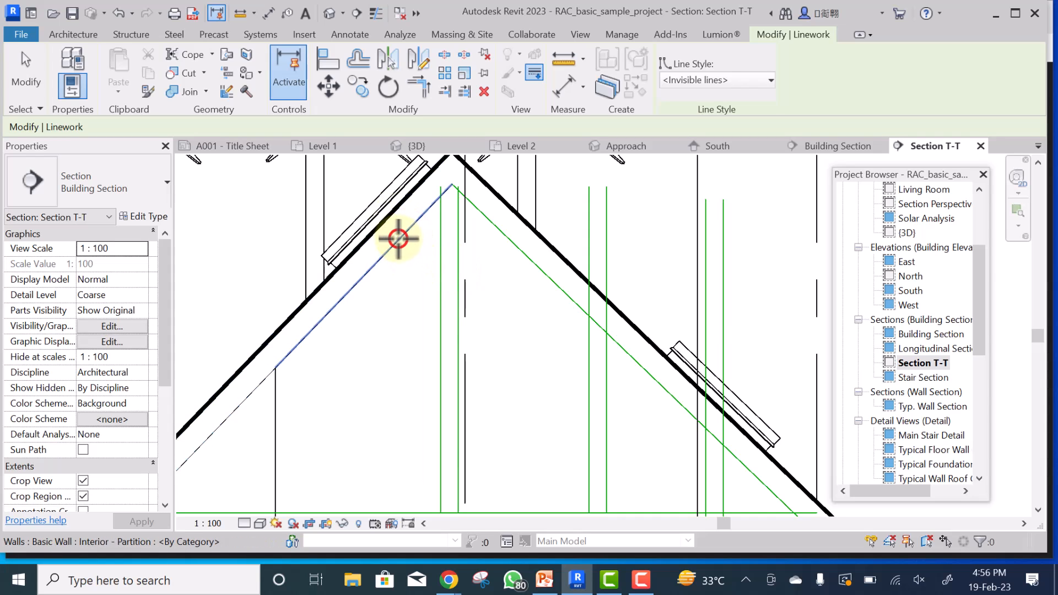
{"action": "scroll", "coordinate": [417, 255], "scroll_direction": "down", "scroll_amount": 3}
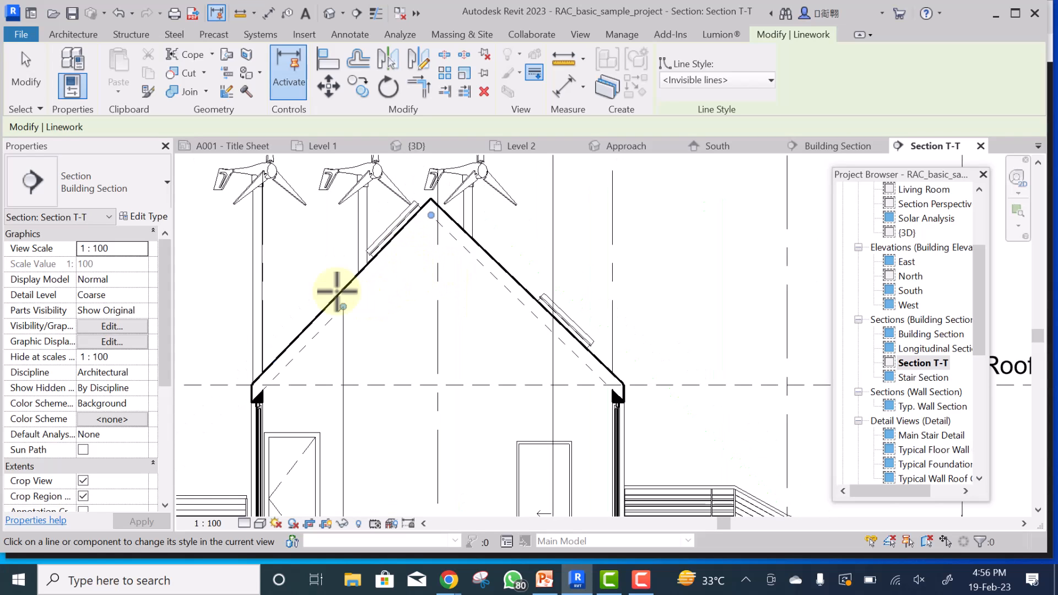
{"action": "scroll", "coordinate": [413, 248], "scroll_direction": "down", "scroll_amount": 1}
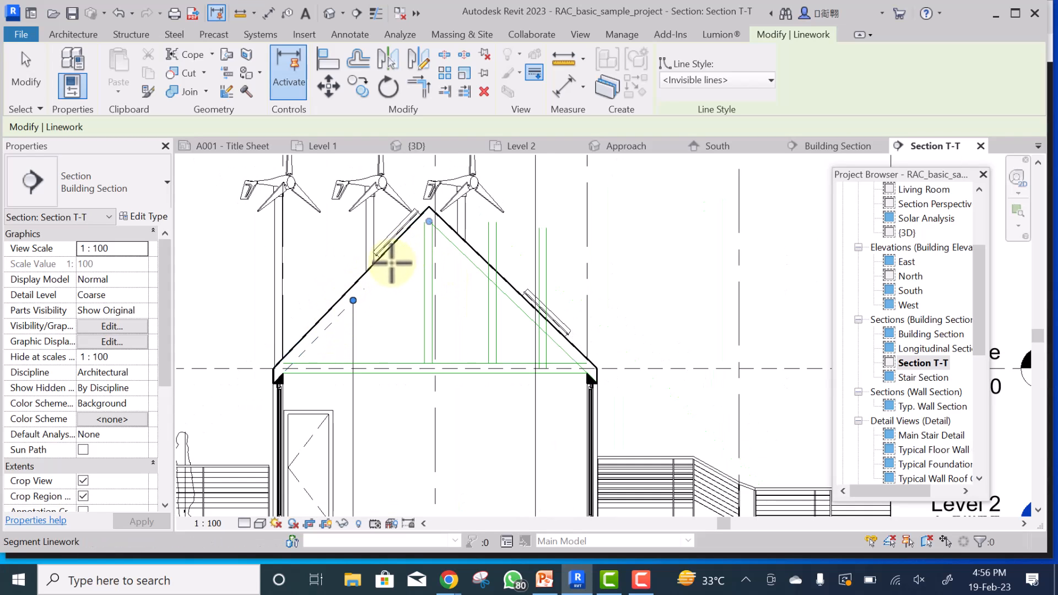
{"action": "scroll", "coordinate": [322, 336], "scroll_direction": "up", "scroll_amount": 2}
{"action": "left_click", "coordinate": [320, 334]}
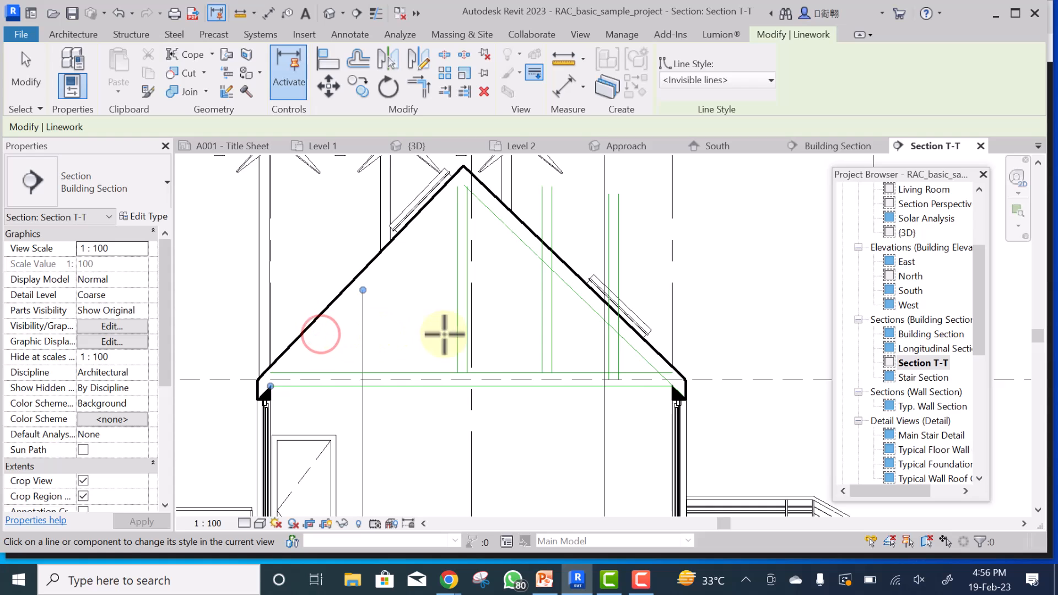
{"action": "left_click", "coordinate": [510, 237]}
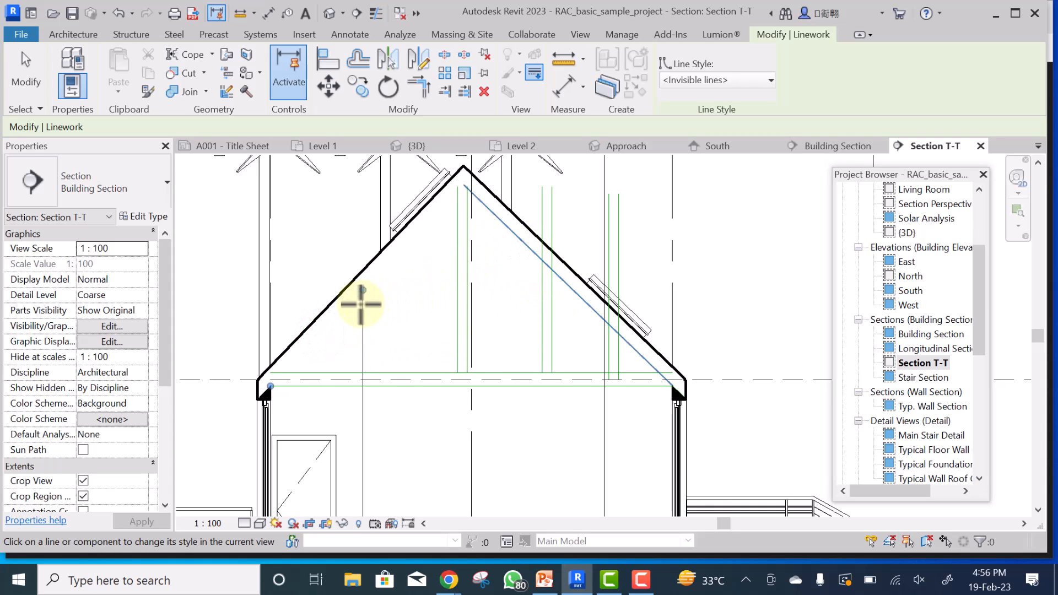
{"action": "scroll", "coordinate": [366, 302], "scroll_direction": "up", "scroll_amount": 3}
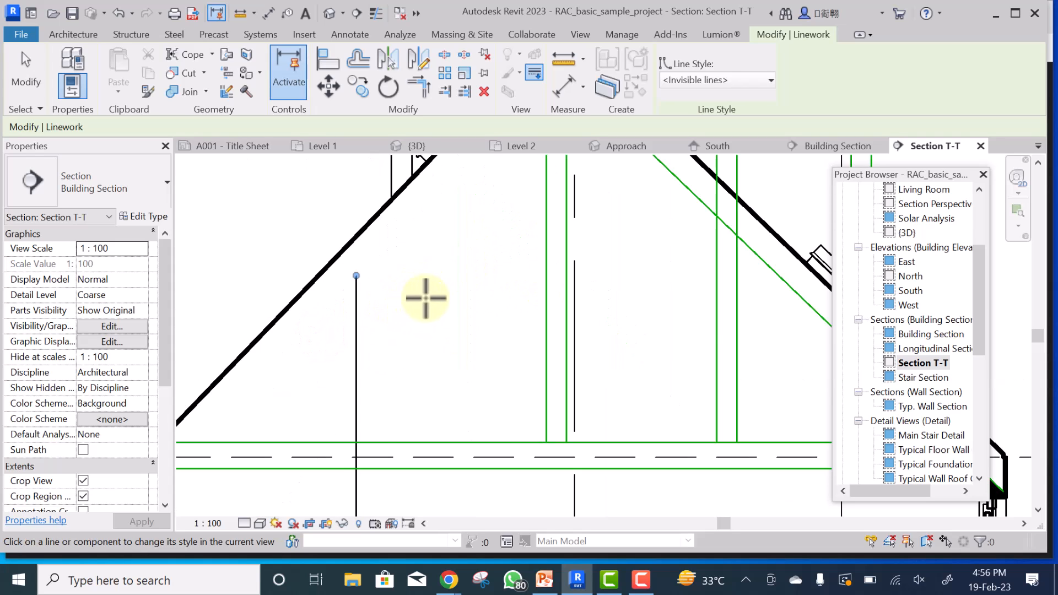
{"action": "scroll", "coordinate": [426, 298], "scroll_direction": "down", "scroll_amount": 3}
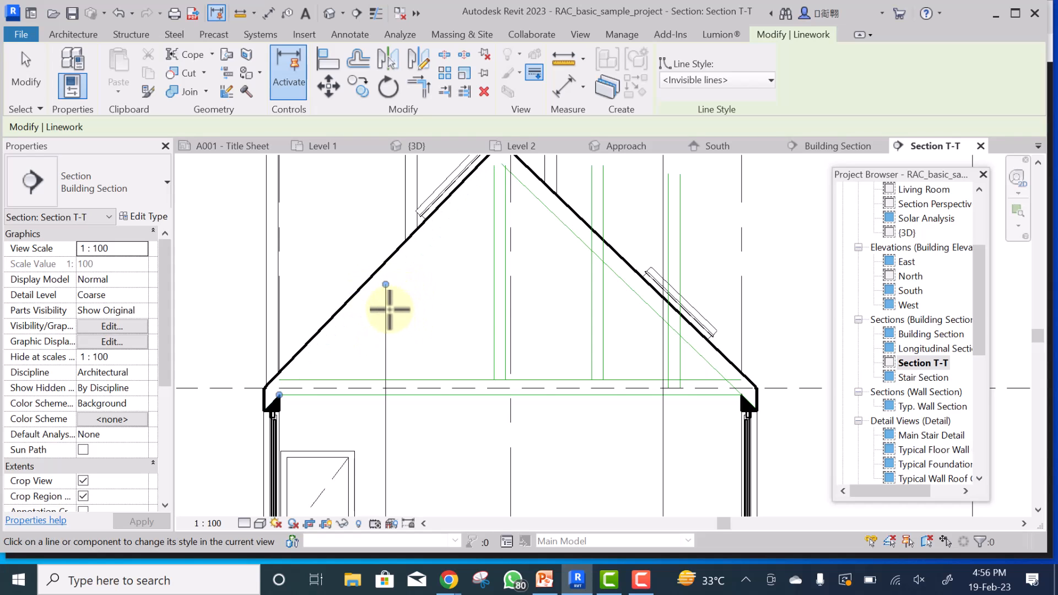
{"action": "key", "text": "Escape"}
{"action": "scroll", "coordinate": [472, 269], "scroll_direction": "up", "scroll_amount": 1}
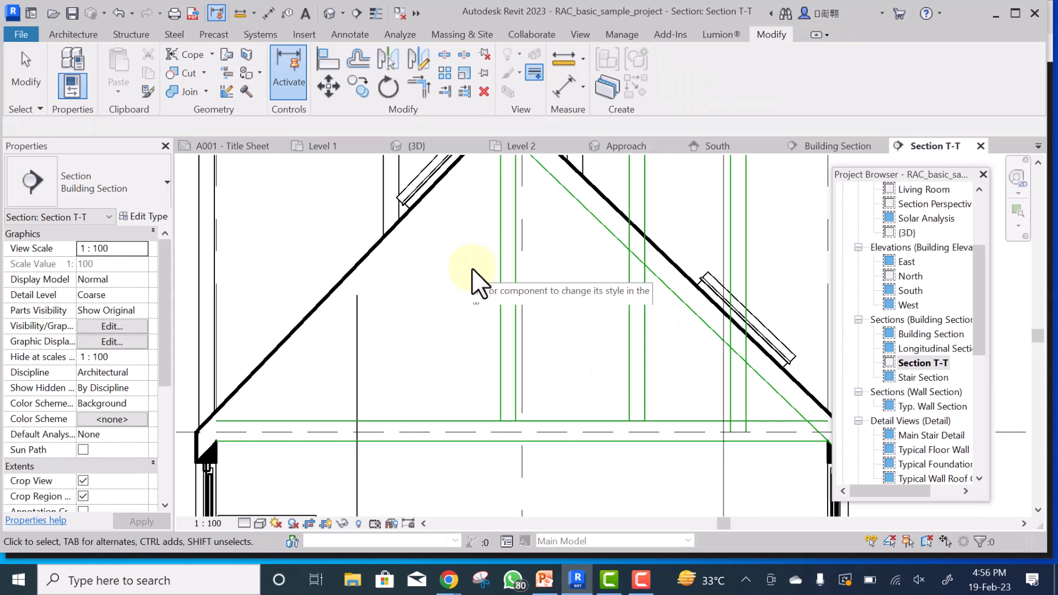
- Move the sloped detail line outward until it lies just beneath the outer edge of the right roof slope, then deselect it
{"action": "middle_click_drag", "start_coordinate": [471, 269], "coordinate": [479, 360]}
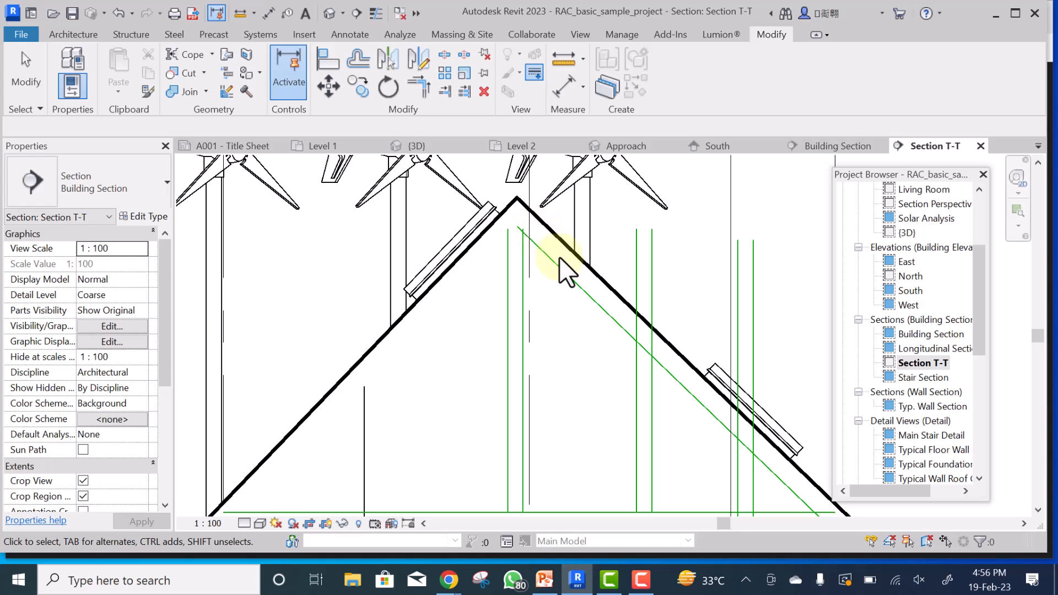
{"action": "scroll", "coordinate": [579, 283], "scroll_direction": "up", "scroll_amount": 4}
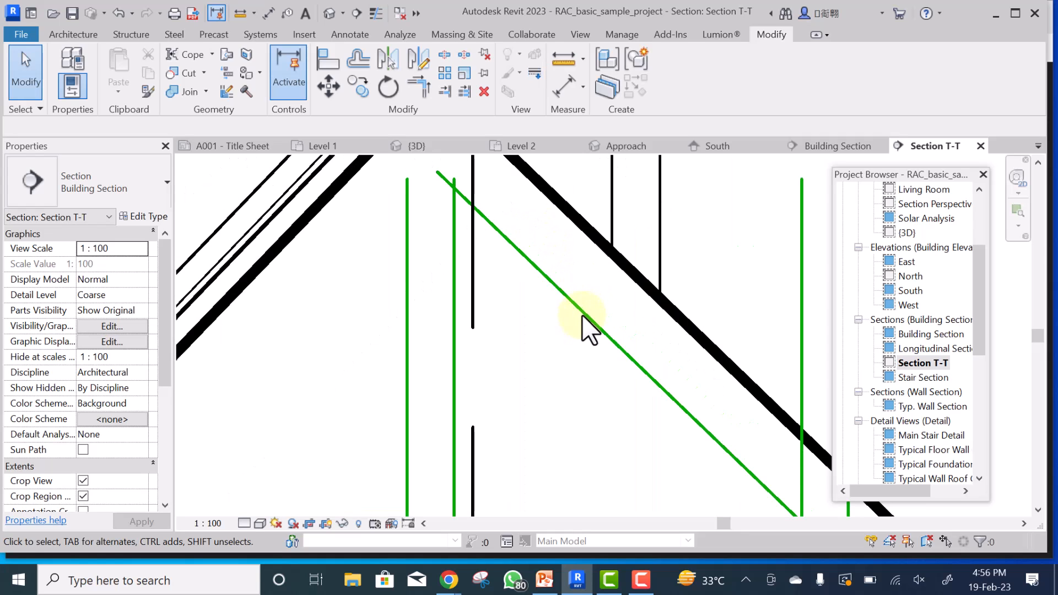
{"action": "left_click_drag", "start_coordinate": [582, 315], "coordinate": [619, 280]}
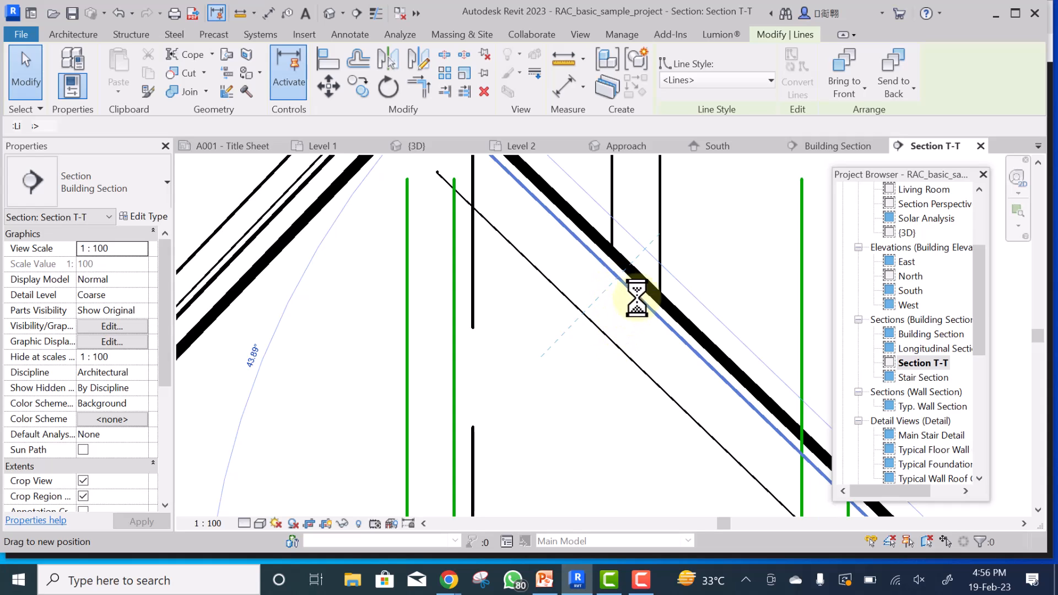
{"action": "key", "text": "Escape"}
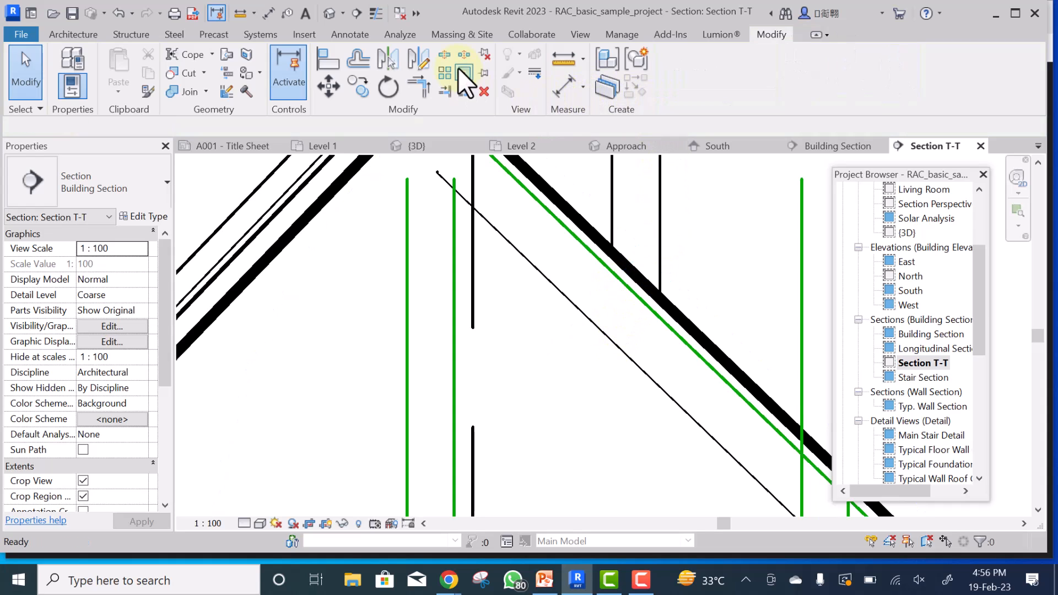
- Override the remaining thin sloped line below the moved detail line with the Invisible lines style using Linework
{"action": "left_click", "coordinate": [532, 69]}
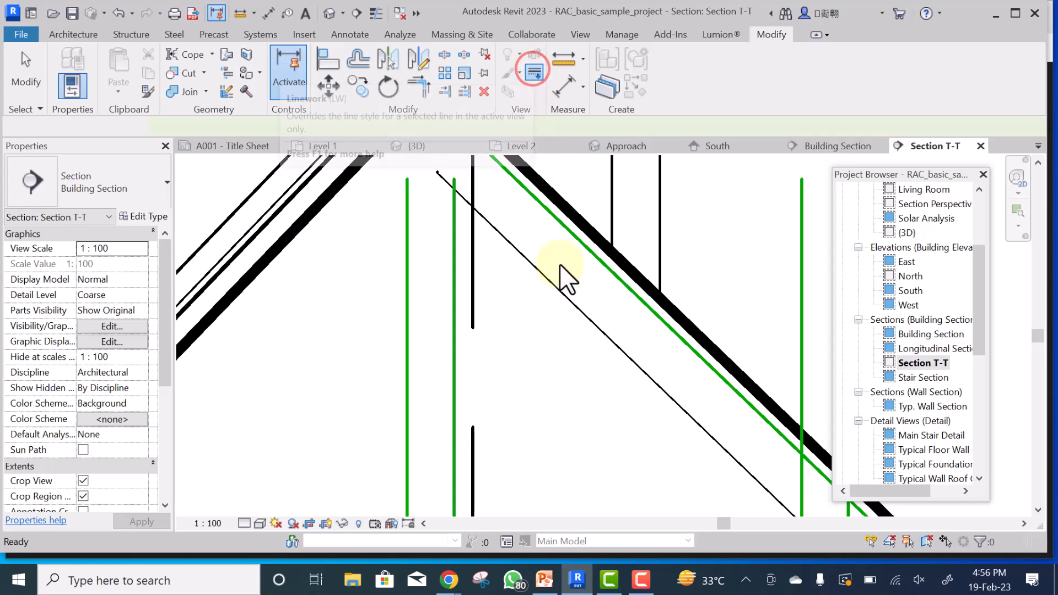
{"action": "left_click", "coordinate": [563, 298]}
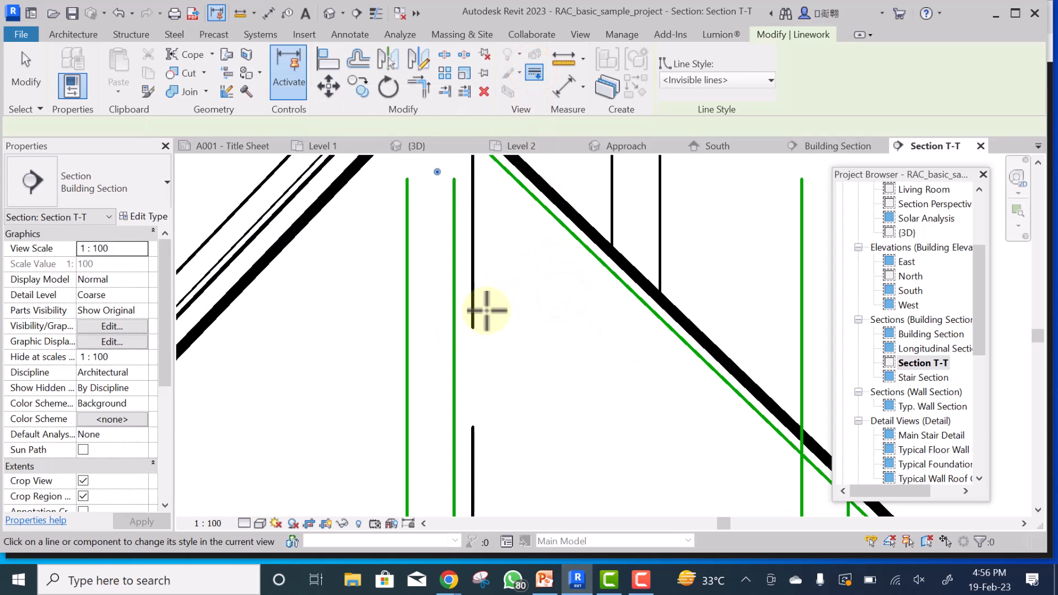
{"action": "scroll", "coordinate": [485, 308], "scroll_direction": "down", "scroll_amount": 2}
{"action": "key", "text": "Escape"}
{"action": "scroll", "coordinate": [551, 270], "scroll_direction": "down", "scroll_amount": 2}
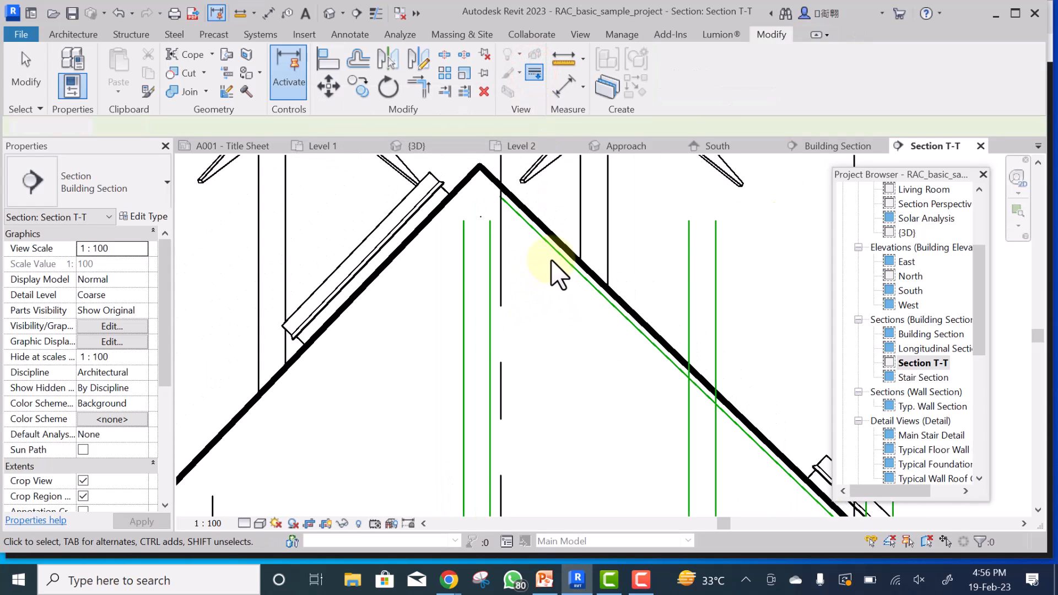
- Change the outer edges of the left and right roof slopes to the Thin Lines style with Linework
{"action": "scroll", "coordinate": [558, 256], "scroll_direction": "up", "scroll_amount": 4}
{"action": "scroll", "coordinate": [567, 272], "scroll_direction": "down", "scroll_amount": 4}
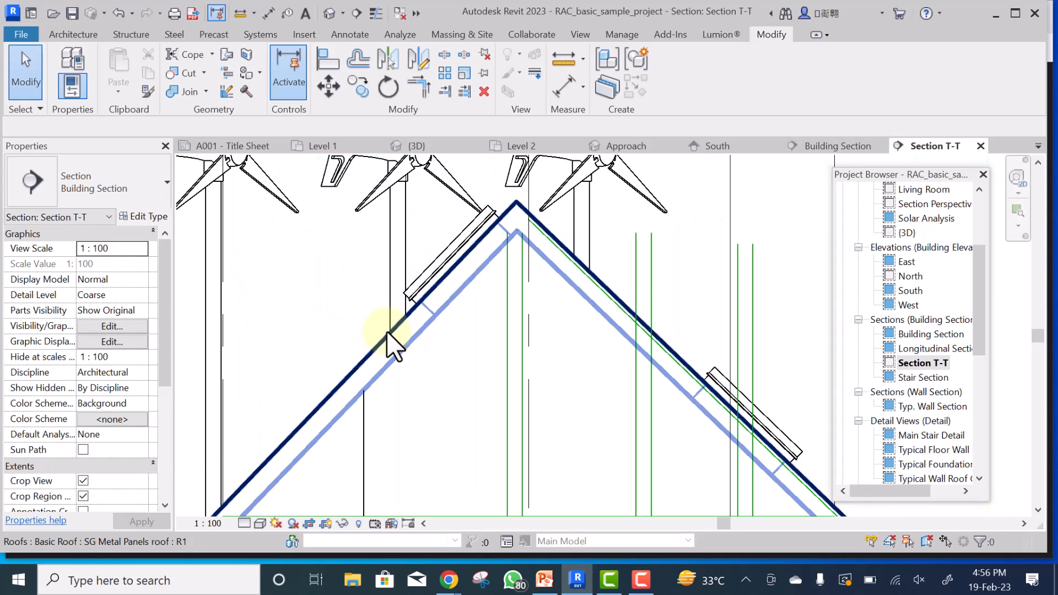
{"action": "scroll", "coordinate": [515, 203], "scroll_direction": "up", "scroll_amount": 3}
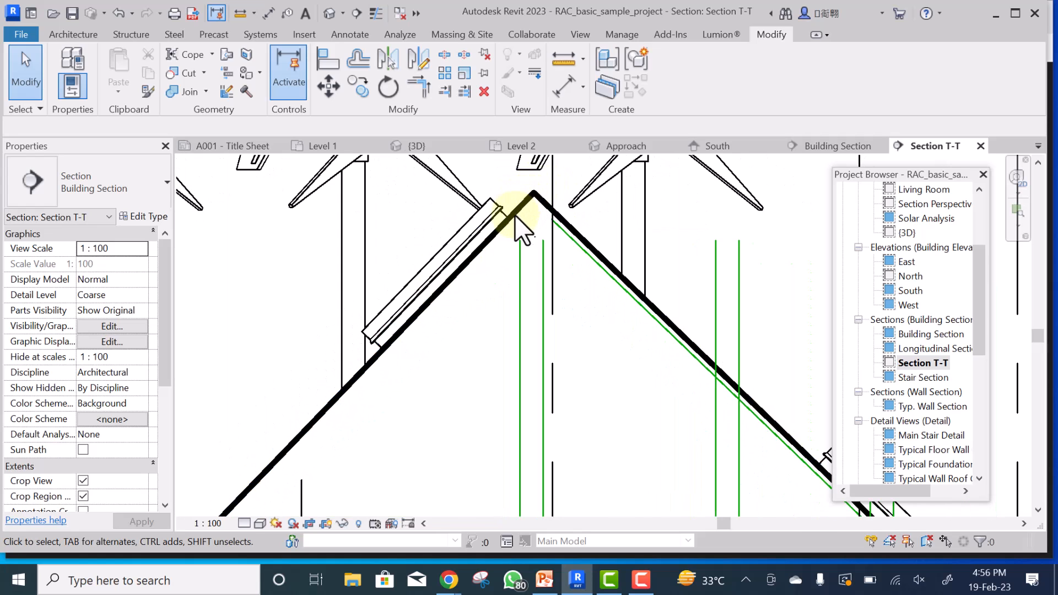
{"action": "scroll", "coordinate": [529, 204], "scroll_direction": "down", "scroll_amount": 2}
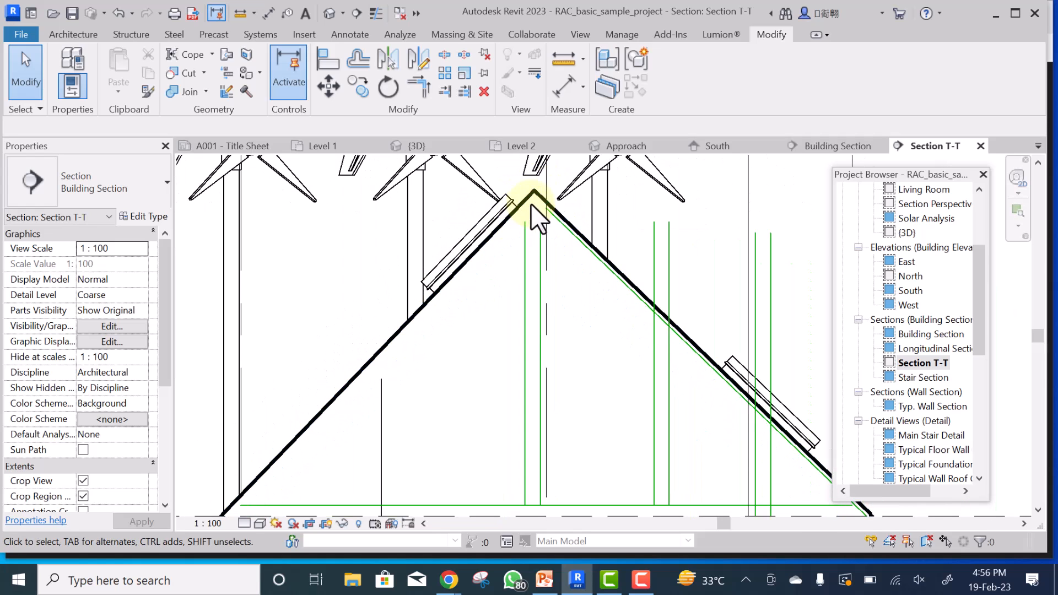
{"action": "left_click", "coordinate": [534, 74]}
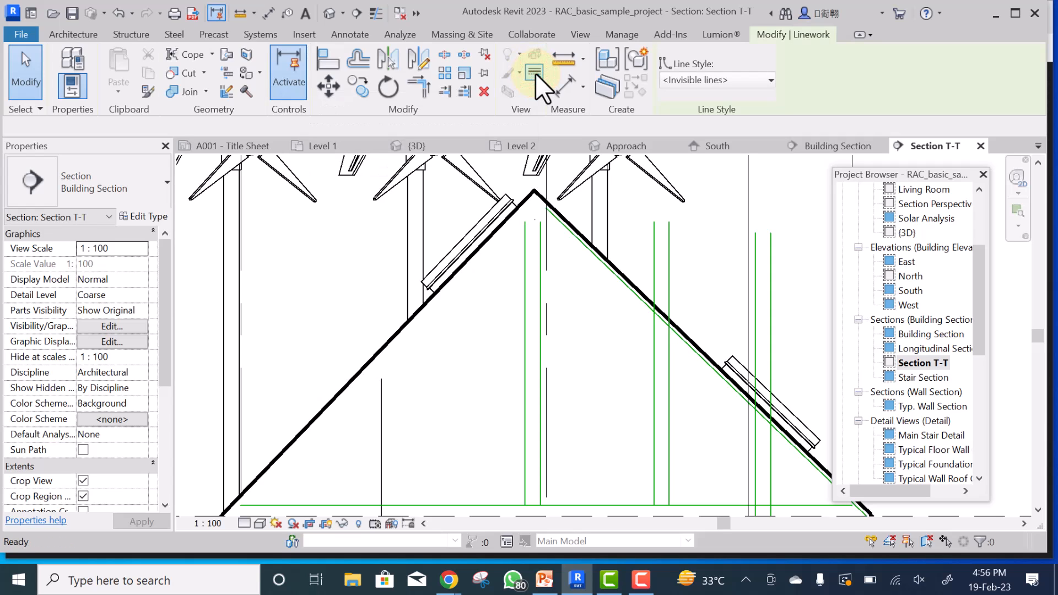
{"action": "left_click", "coordinate": [723, 80]}
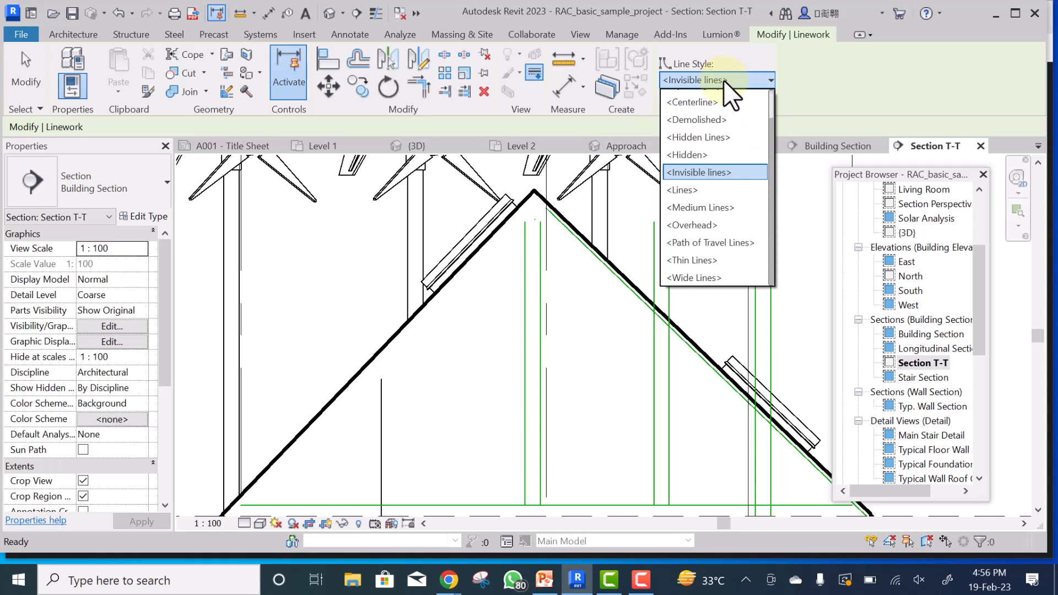
{"action": "scroll", "coordinate": [722, 172], "scroll_direction": "up", "scroll_amount": 1}
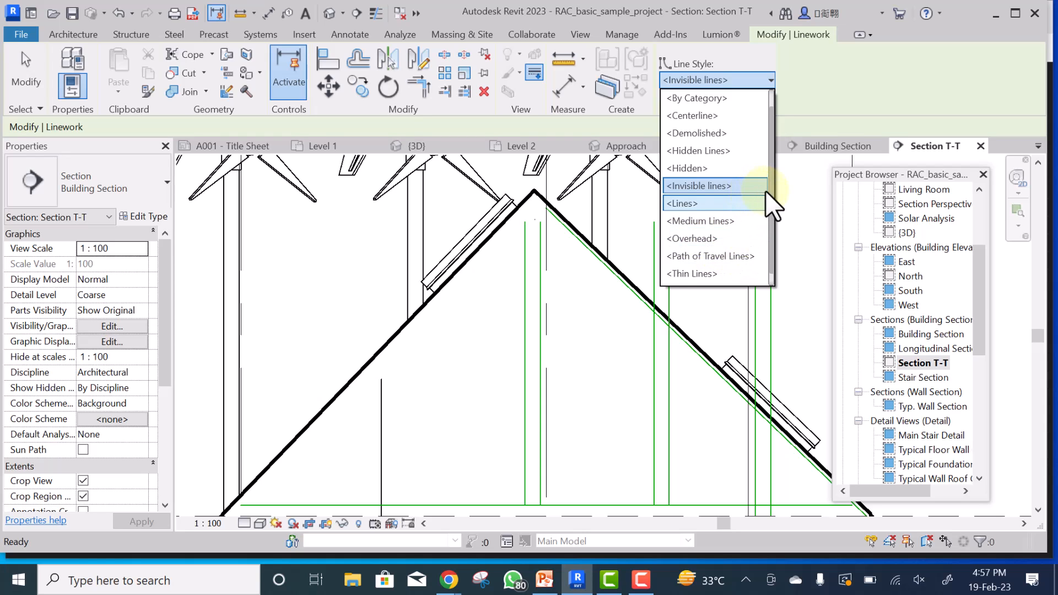
{"action": "left_click_drag", "start_coordinate": [770, 193], "coordinate": [776, 258]}
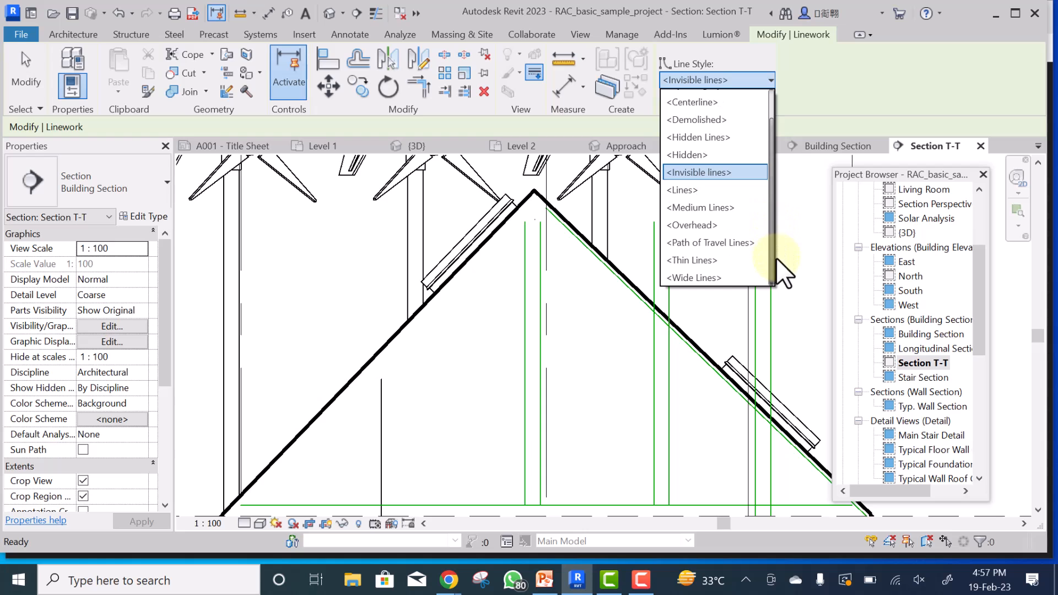
{"action": "left_click", "coordinate": [692, 259]}
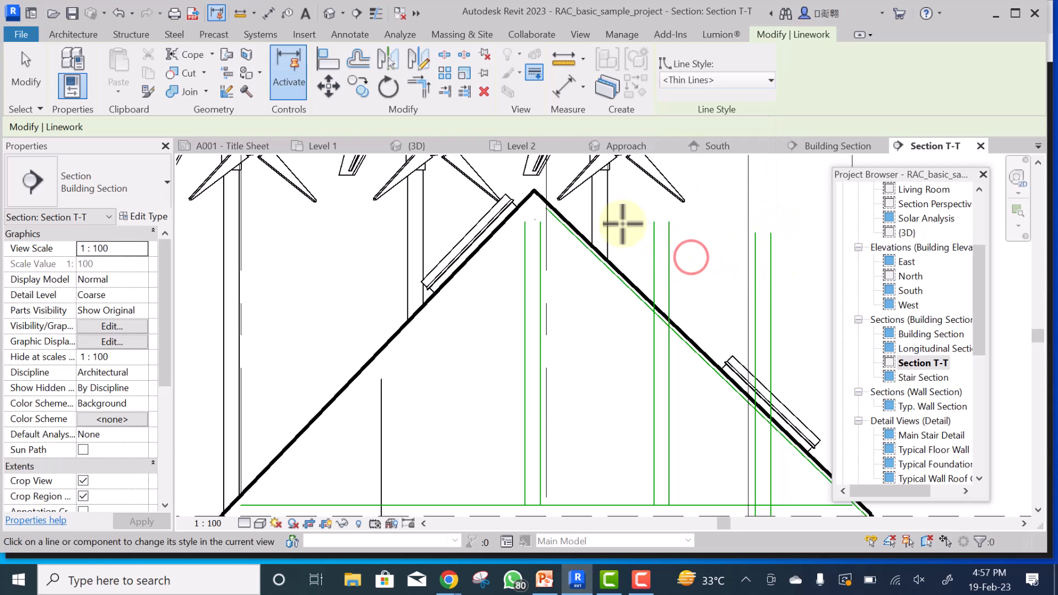
{"action": "left_click", "coordinate": [388, 341]}
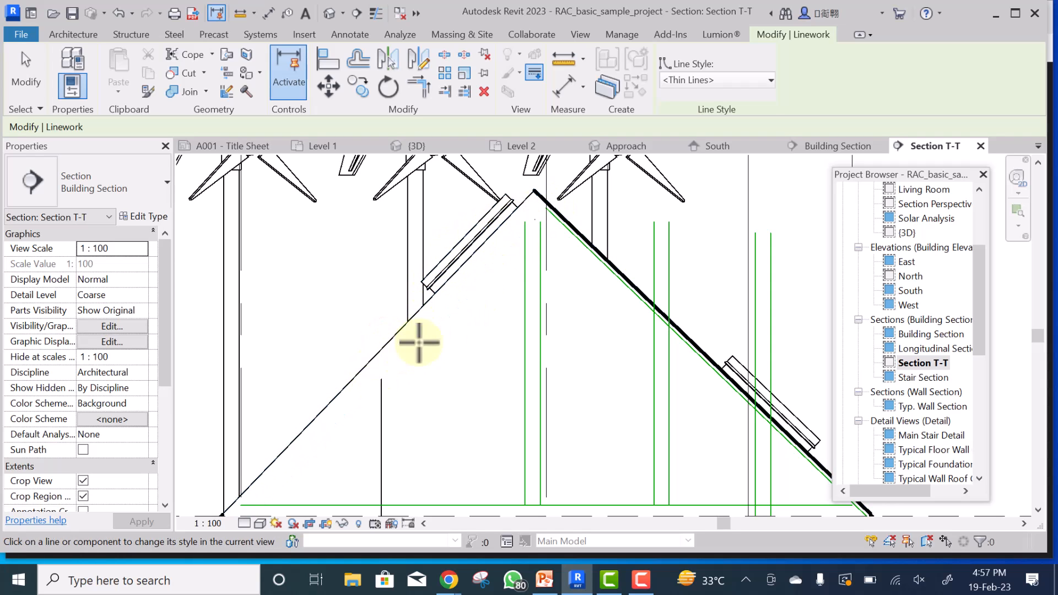
{"action": "left_click", "coordinate": [546, 202]}
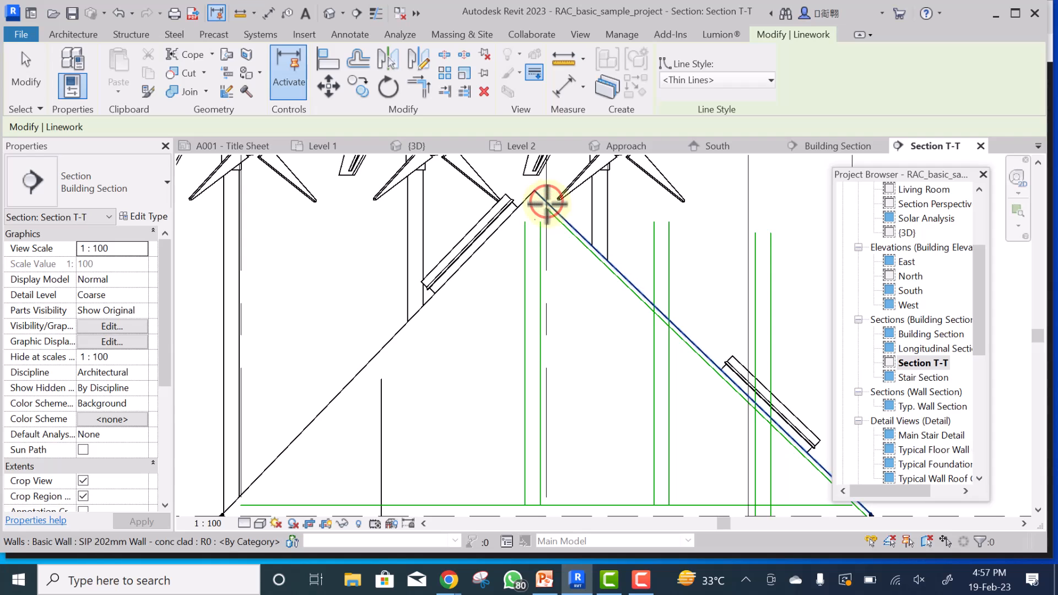
{"action": "key", "text": "Escape"}
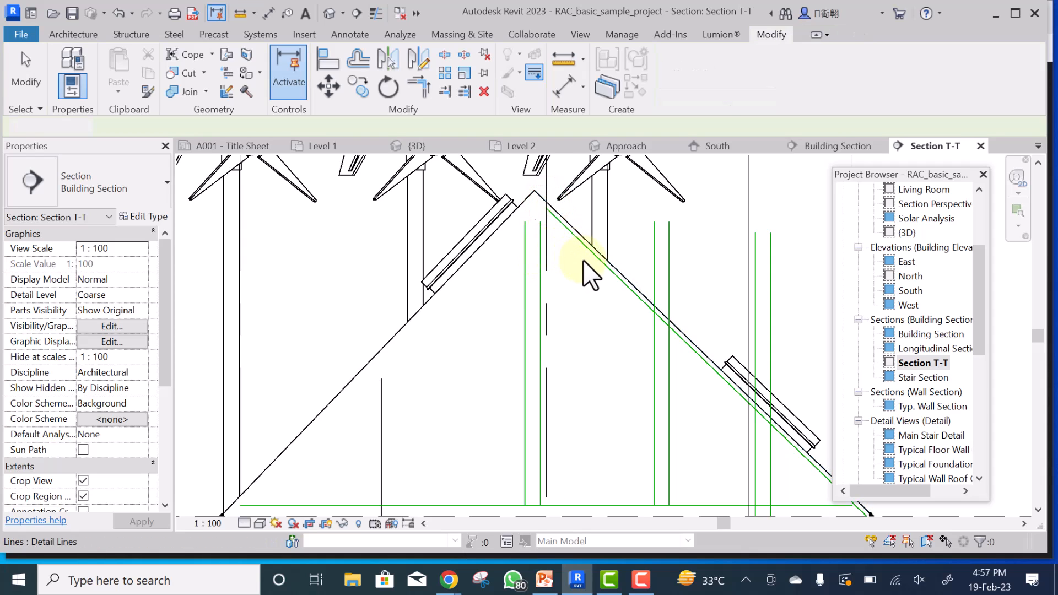
{"action": "scroll", "coordinate": [583, 260], "scroll_direction": "down", "scroll_amount": 1}
{"action": "scroll", "coordinate": [585, 263], "scroll_direction": "up", "scroll_amount": 5}
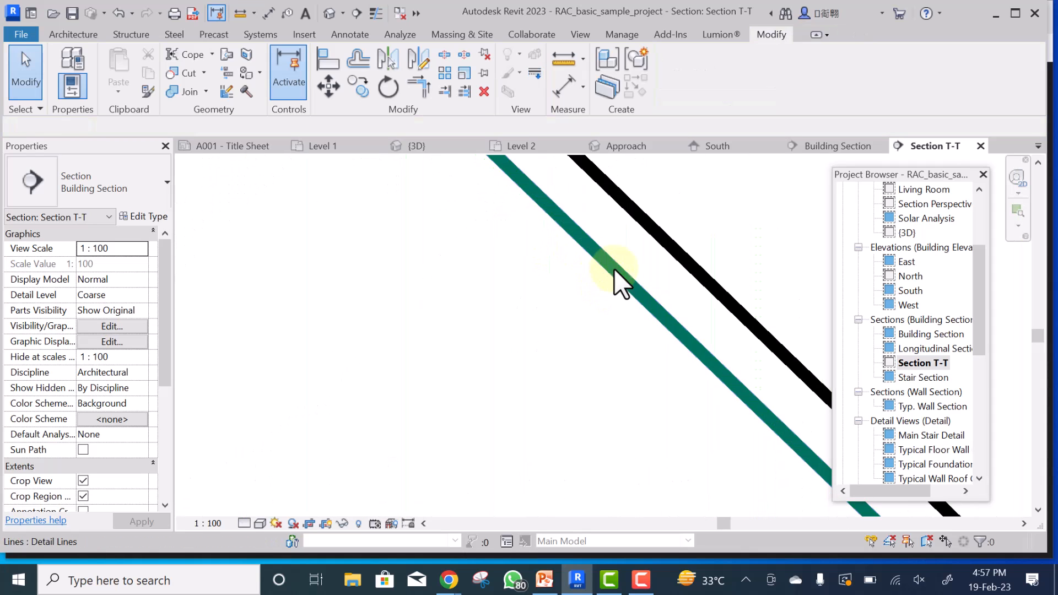
- Add an aligned dimension between the right sloped detail line and the outer edge of the right roof slope
{"action": "key", "text": "d"}
{"action": "key", "text": "i"}
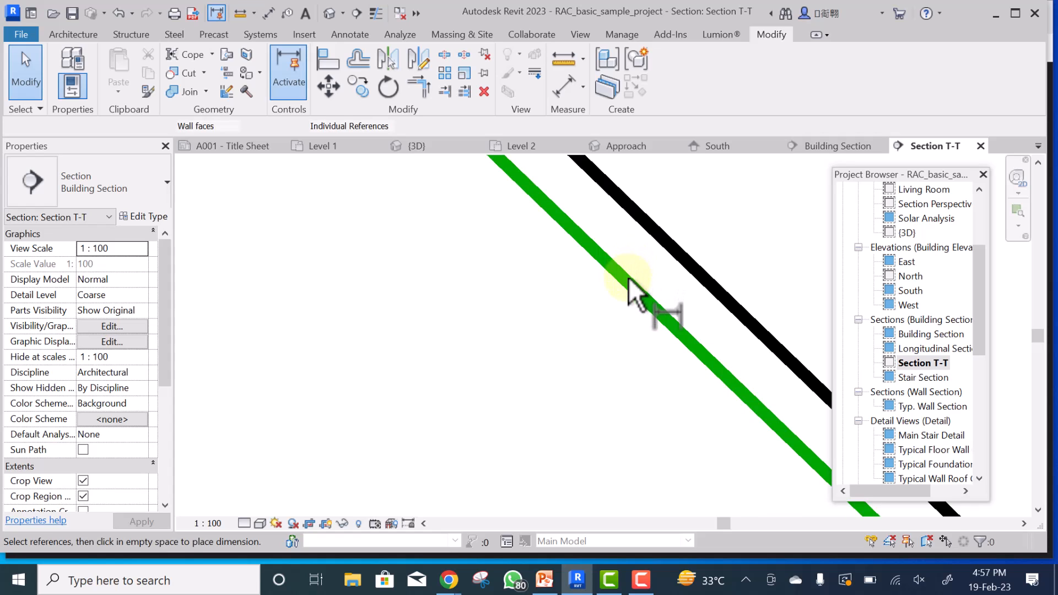
{"action": "left_click", "coordinate": [627, 285]}
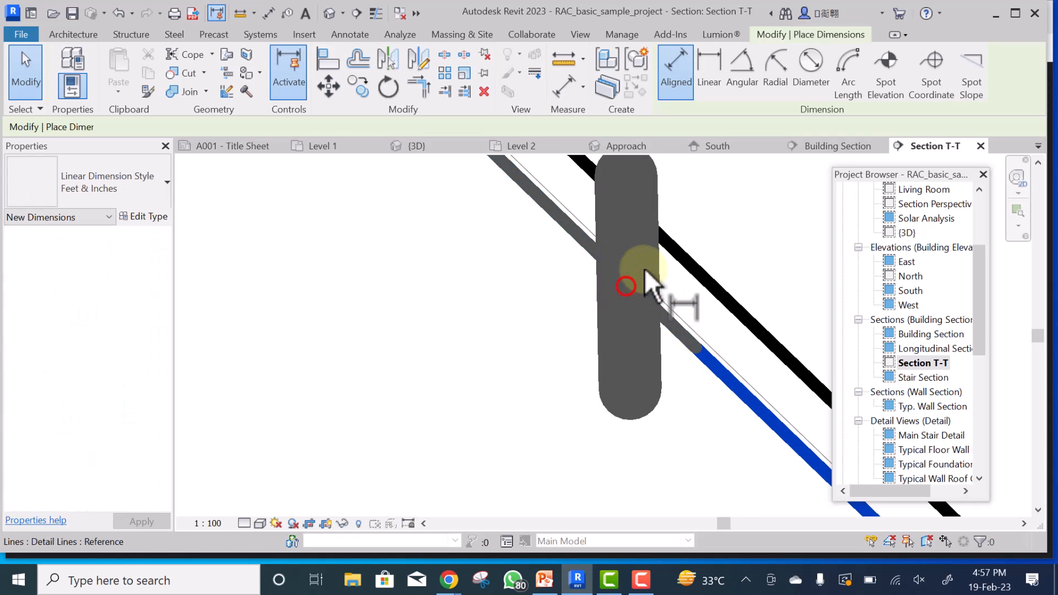
{"action": "left_click", "coordinate": [675, 251]}
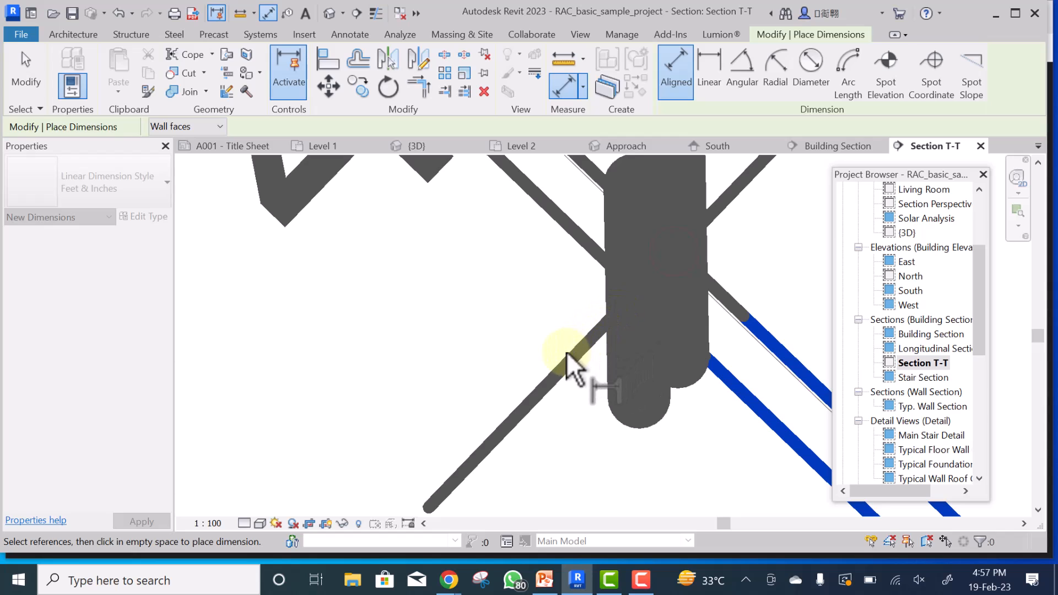
{"action": "left_click", "coordinate": [548, 365]}
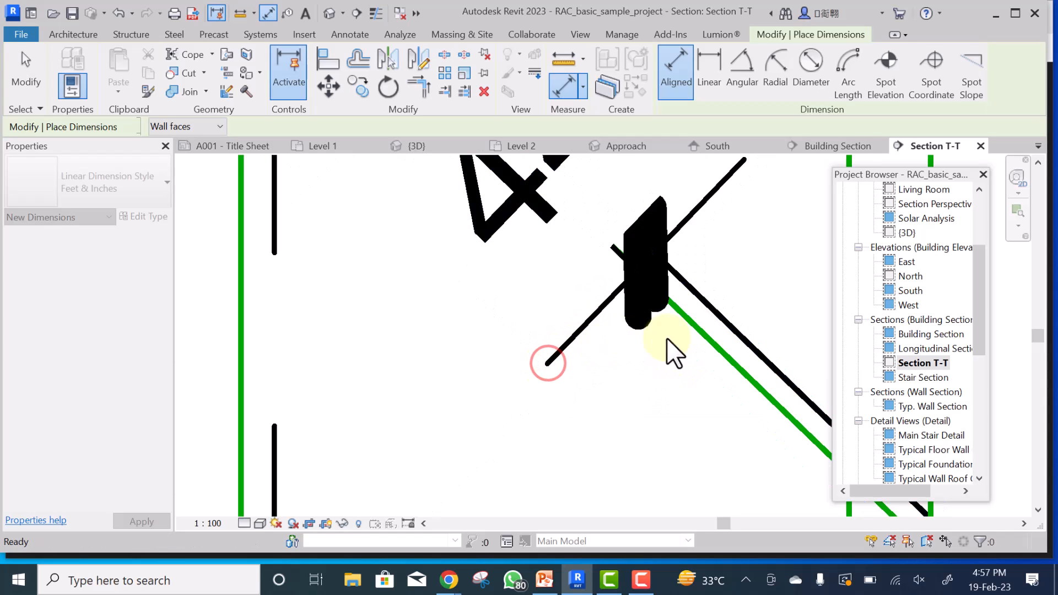
{"action": "key", "text": "Escape"}
- Set the right sloped detail line's distance from the outer roof edge to 50, then deselect the line
{"action": "left_click", "coordinate": [696, 326]}
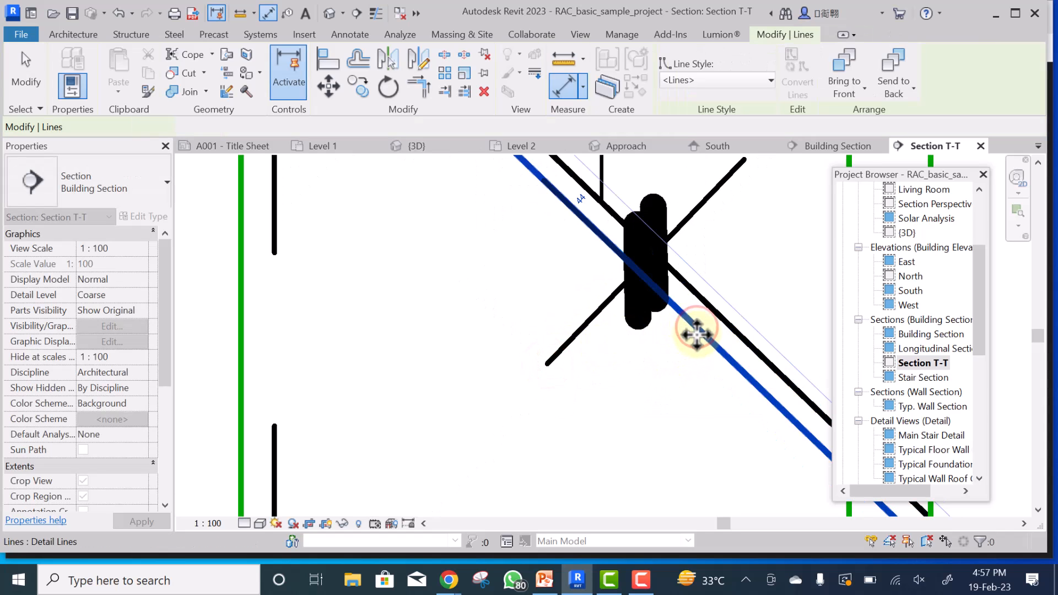
{"action": "scroll", "coordinate": [644, 287], "scroll_direction": "down", "scroll_amount": 2}
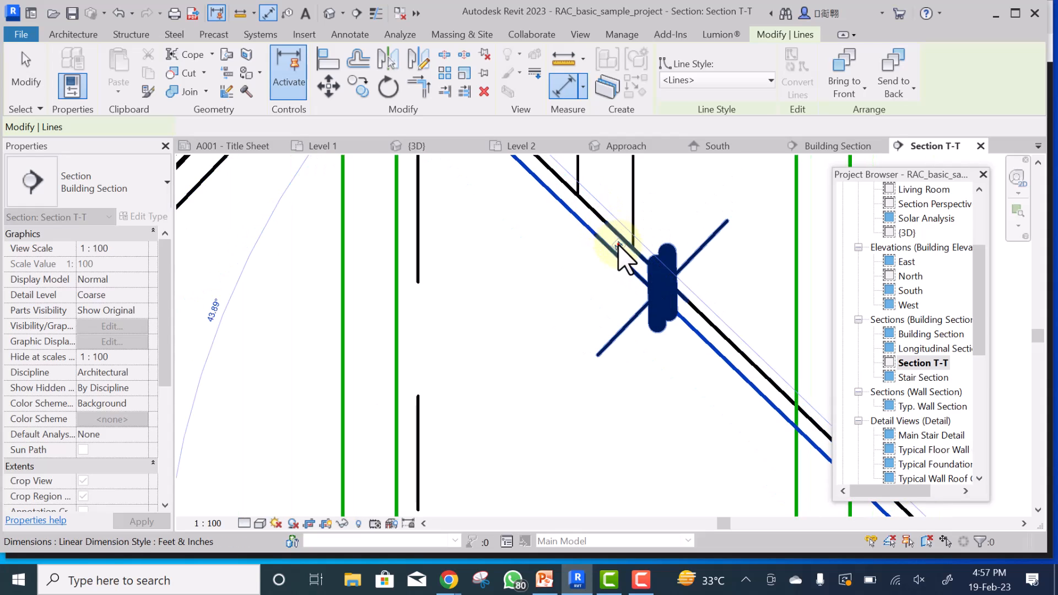
{"action": "left_click", "coordinate": [621, 254]}
{"action": "left_click", "coordinate": [614, 242]}
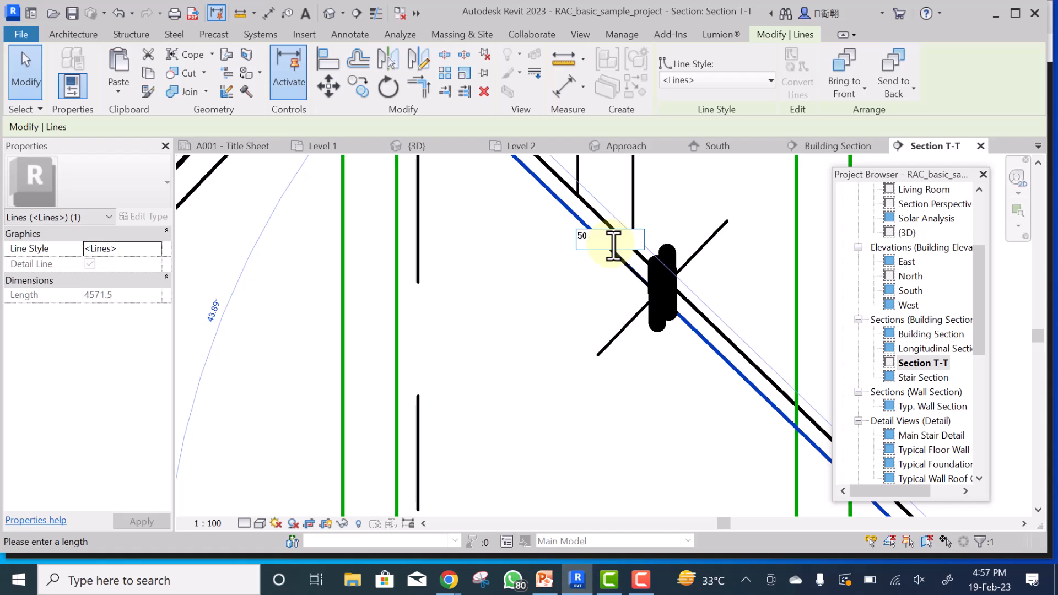
{"action": "type", "text": "50"}
{"action": "left_click", "coordinate": [673, 218]}
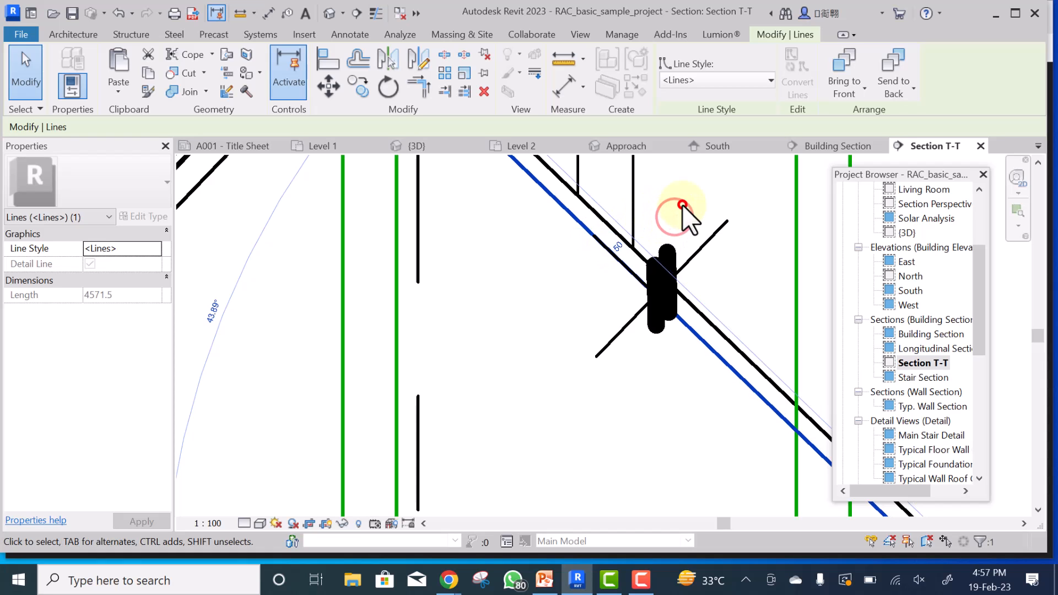
{"action": "left_click", "coordinate": [682, 204]}
- Create a matching detail line from the outer edge of the left roof slope using Create Similar and Pick Lines with an offset of 50
{"action": "scroll", "coordinate": [669, 236], "scroll_direction": "down", "scroll_amount": 1}
{"action": "scroll", "coordinate": [628, 297], "scroll_direction": "down", "scroll_amount": 4}
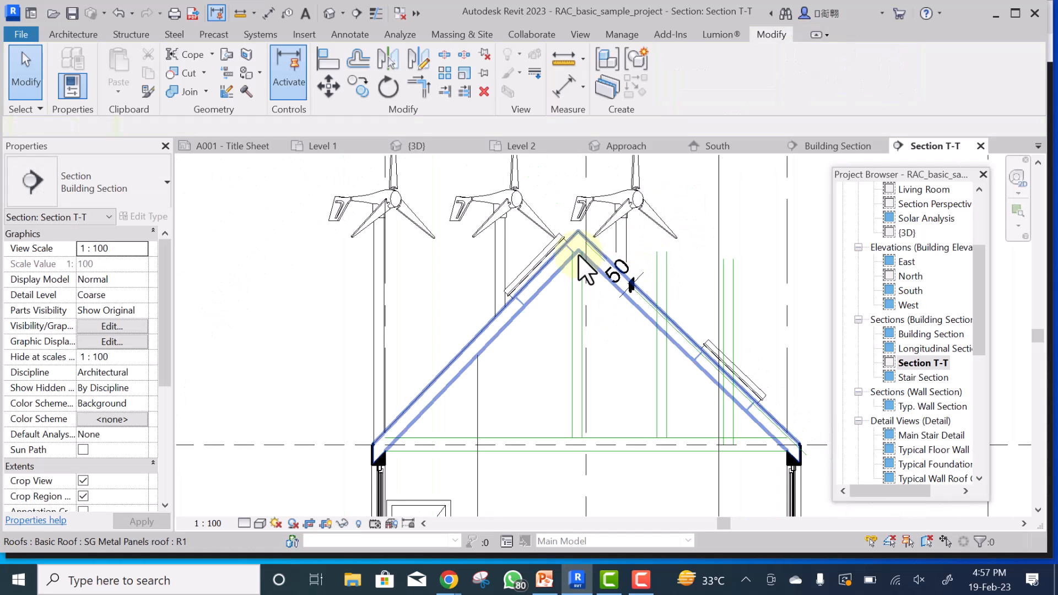
{"action": "scroll", "coordinate": [599, 263], "scroll_direction": "up", "scroll_amount": 3}
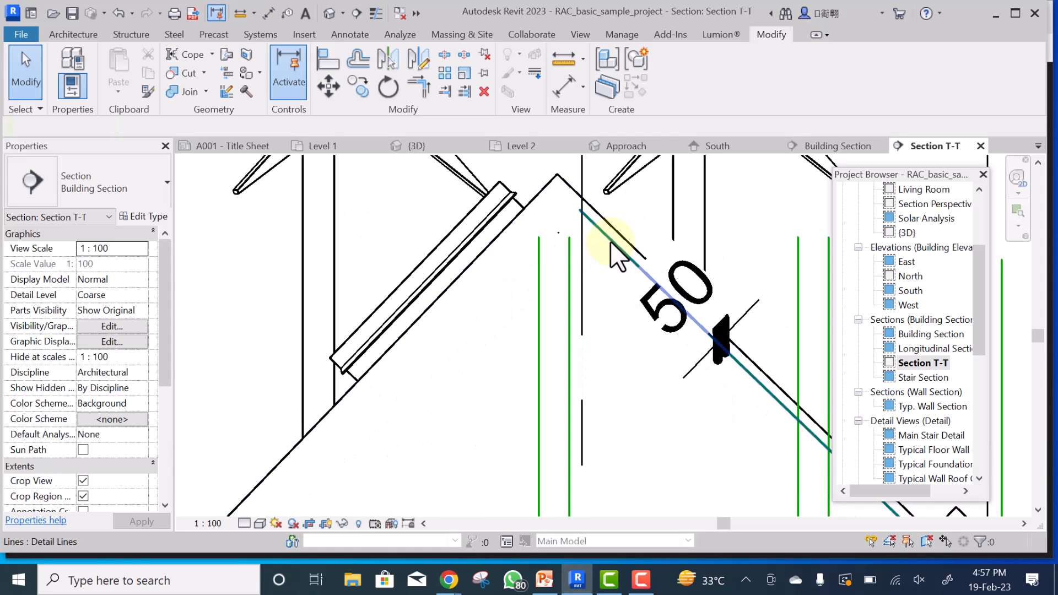
{"action": "left_click", "coordinate": [610, 242]}
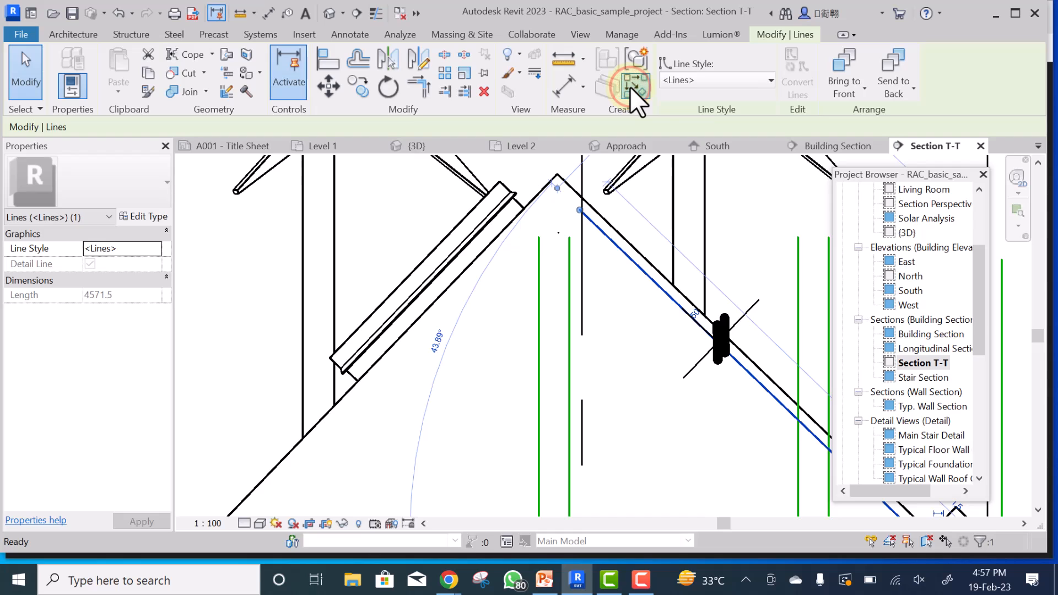
{"action": "left_click", "coordinate": [629, 87]}
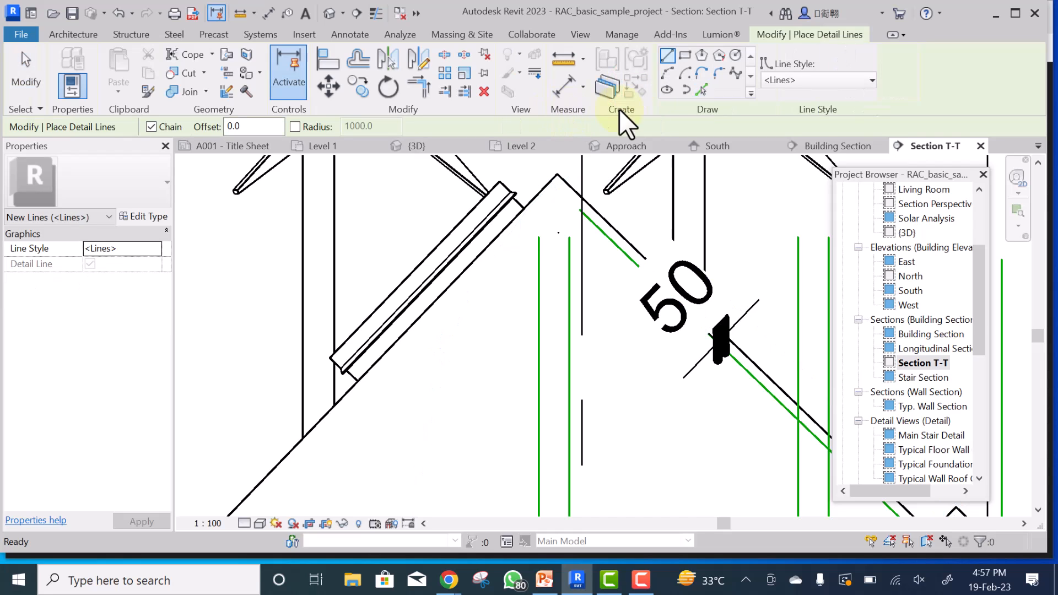
{"action": "left_click", "coordinate": [703, 87]}
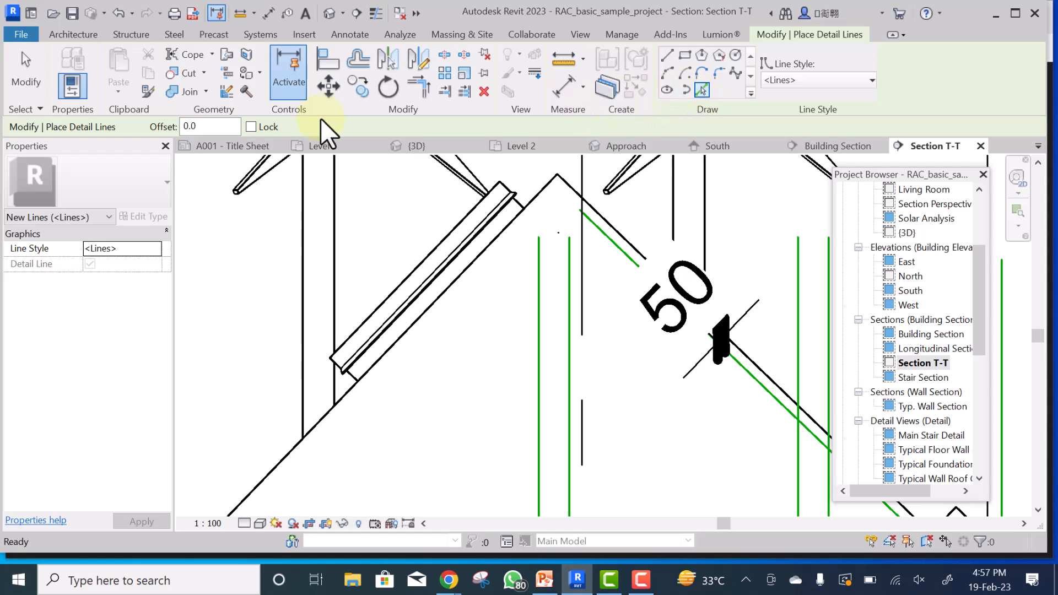
{"action": "left_click", "coordinate": [187, 126]}
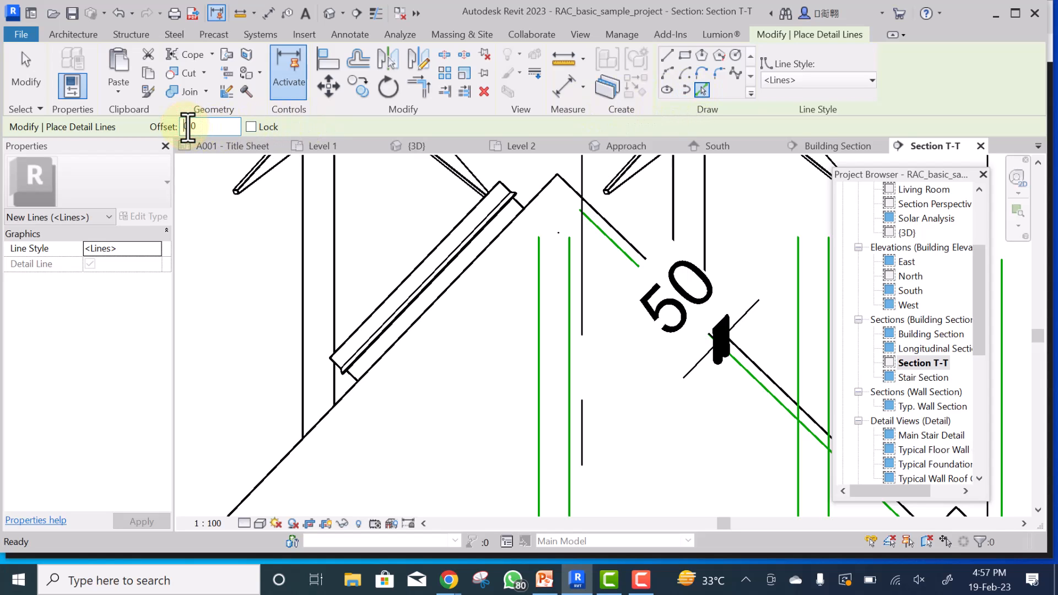
{"action": "type", "text": "50"}
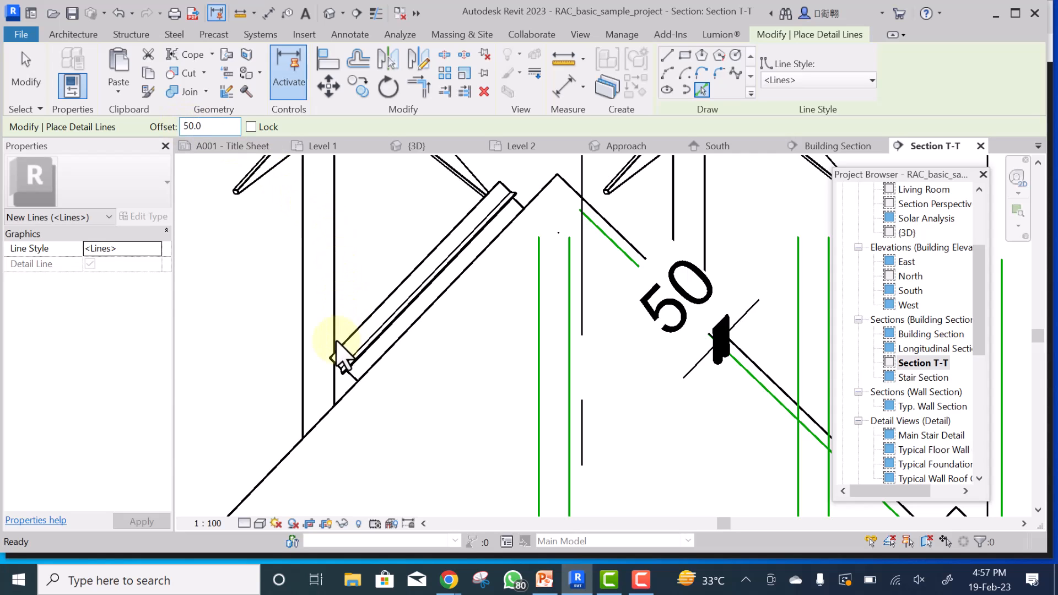
{"action": "left_click", "coordinate": [379, 359]}
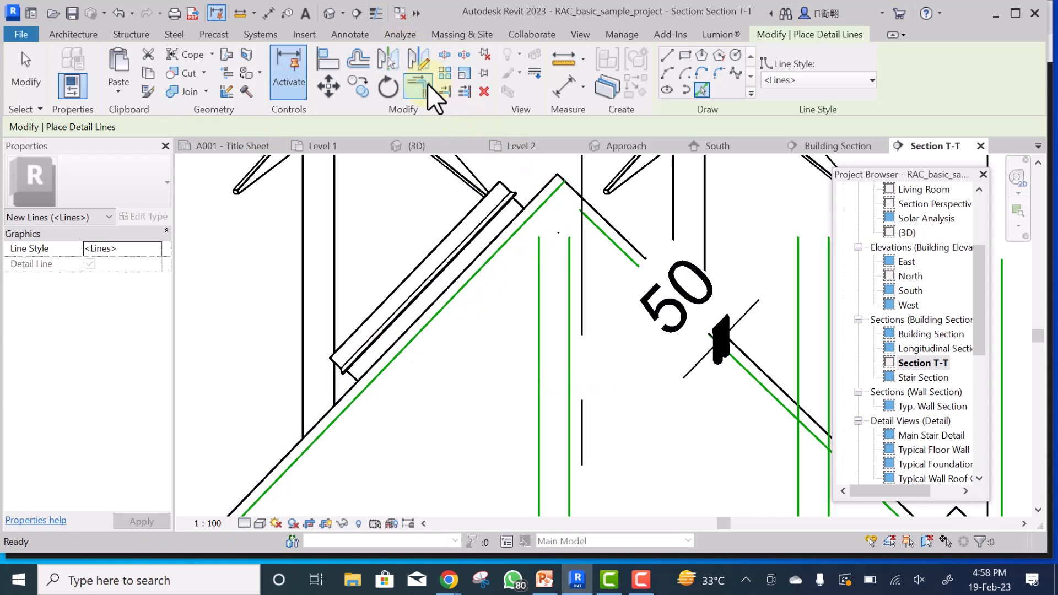
{"action": "key", "text": "Escape"}
{"action": "key", "text": "Escape"}
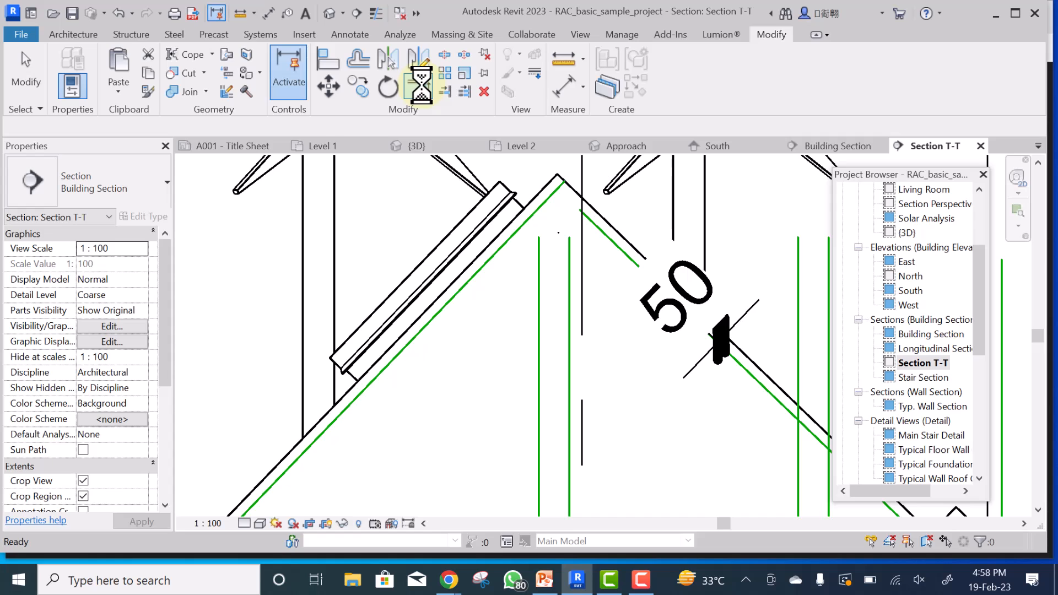
- Extend the right sloped detail line to meet the left one at the ridge using Trim/Extend Multiple Elements
{"action": "left_click", "coordinate": [421, 84]}
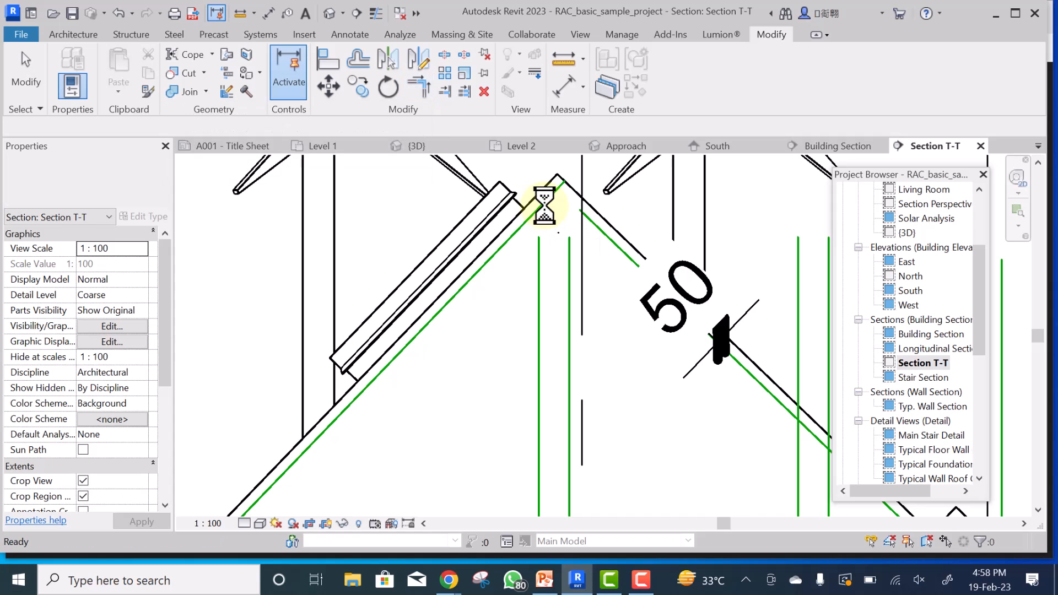
{"action": "left_click", "coordinate": [615, 242]}
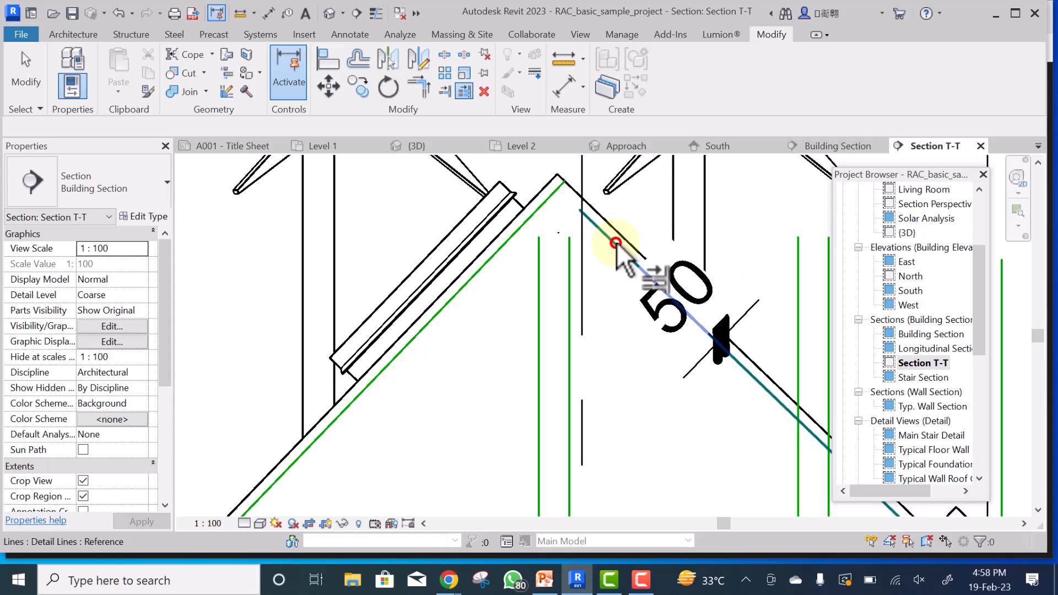
{"action": "left_click", "coordinate": [493, 298]}
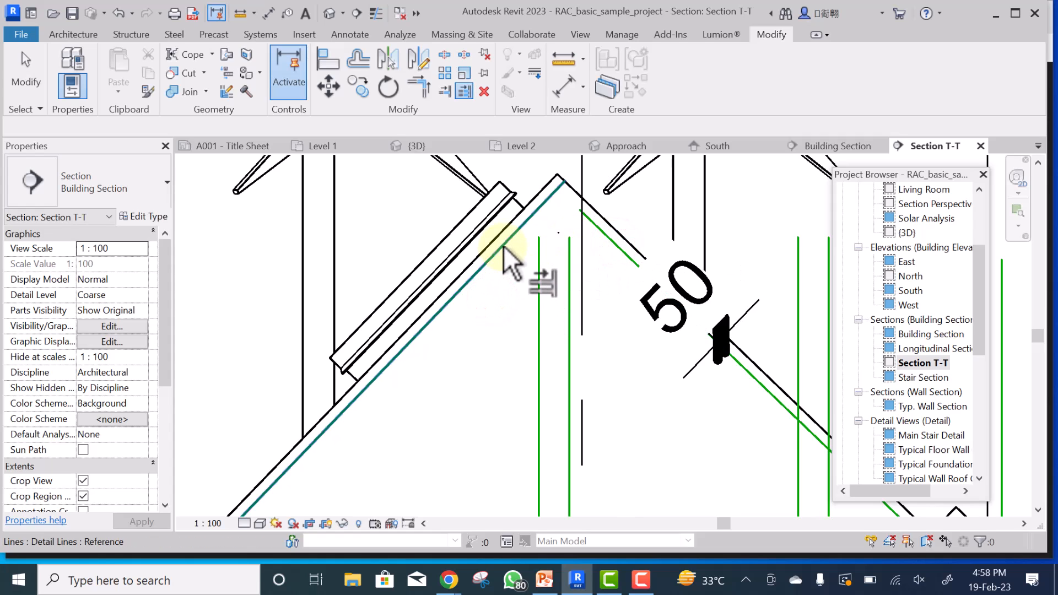
{"action": "left_click", "coordinate": [503, 246]}
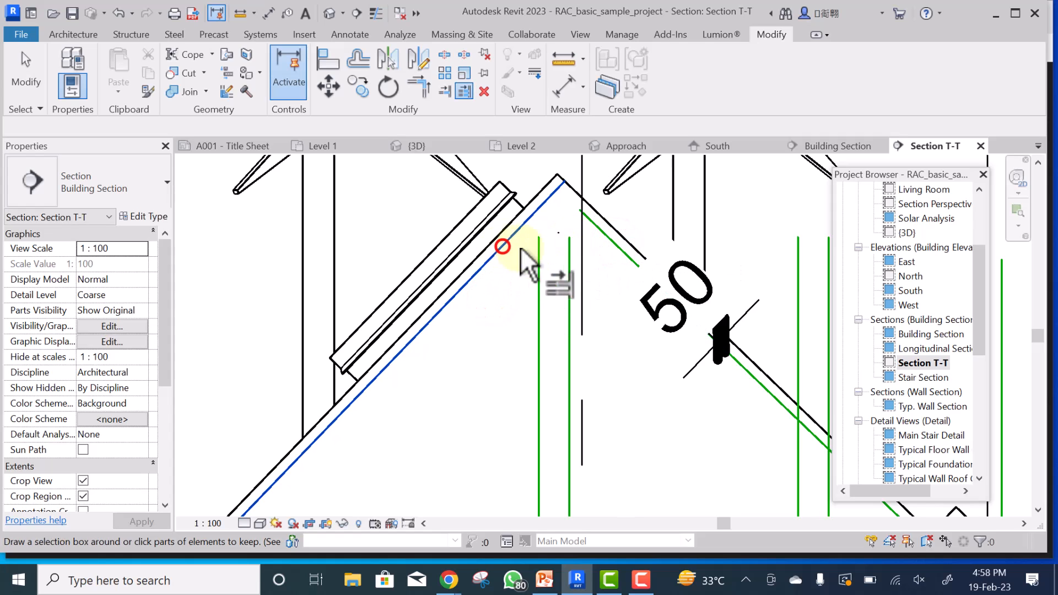
{"action": "left_click", "coordinate": [602, 236]}
{"action": "key", "text": "Escape"}
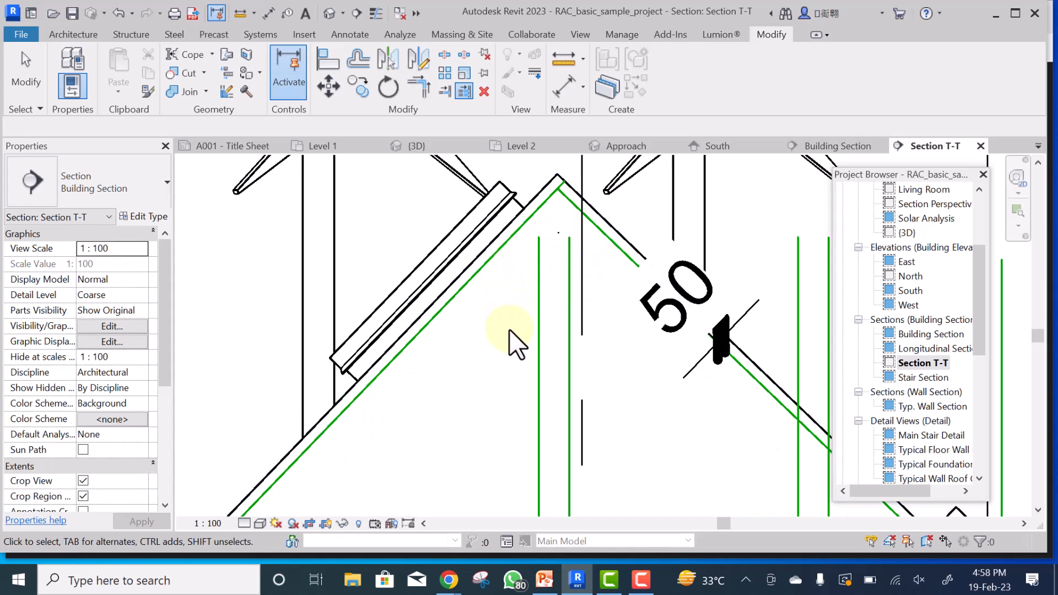
- Extend the pair of vertical detail lines below the ridge up to the left sloped detail line
{"action": "key", "text": "e"}
{"action": "key", "text": "t"}
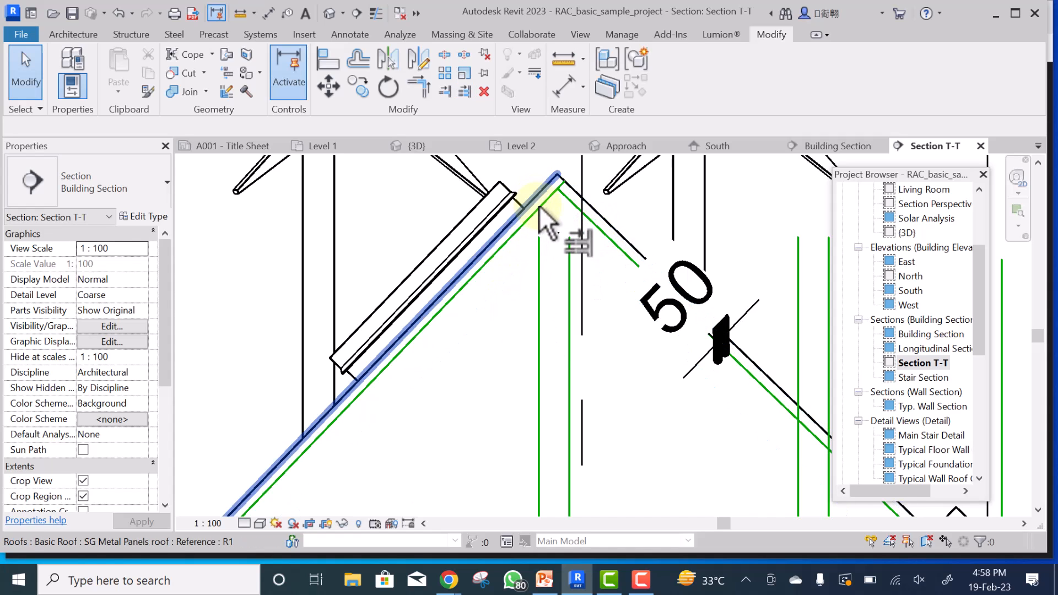
{"action": "left_click", "coordinate": [540, 210]}
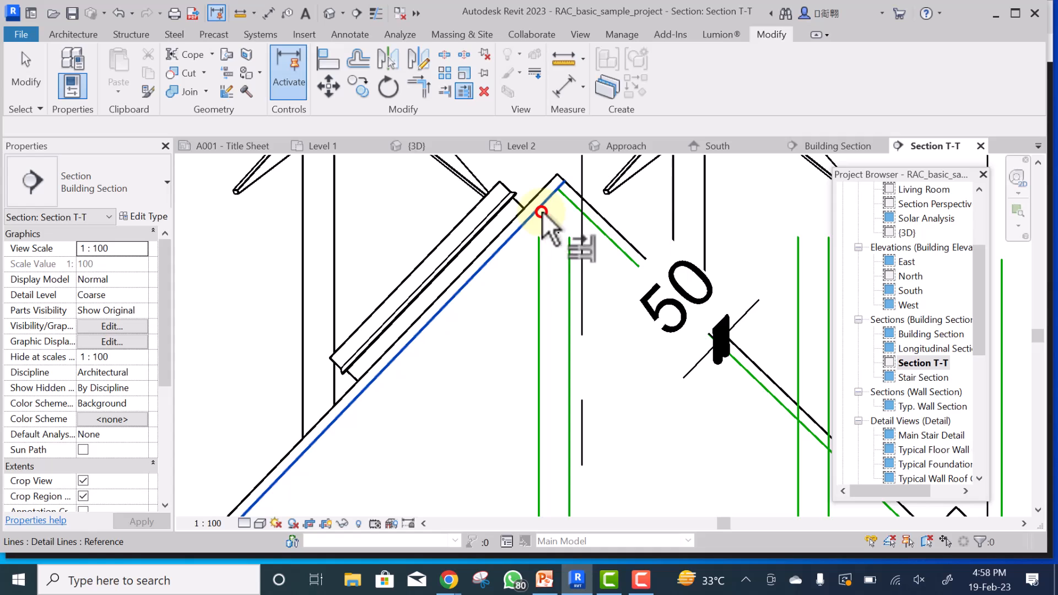
{"action": "left_click", "coordinate": [539, 277]}
{"action": "left_click", "coordinate": [570, 298]}
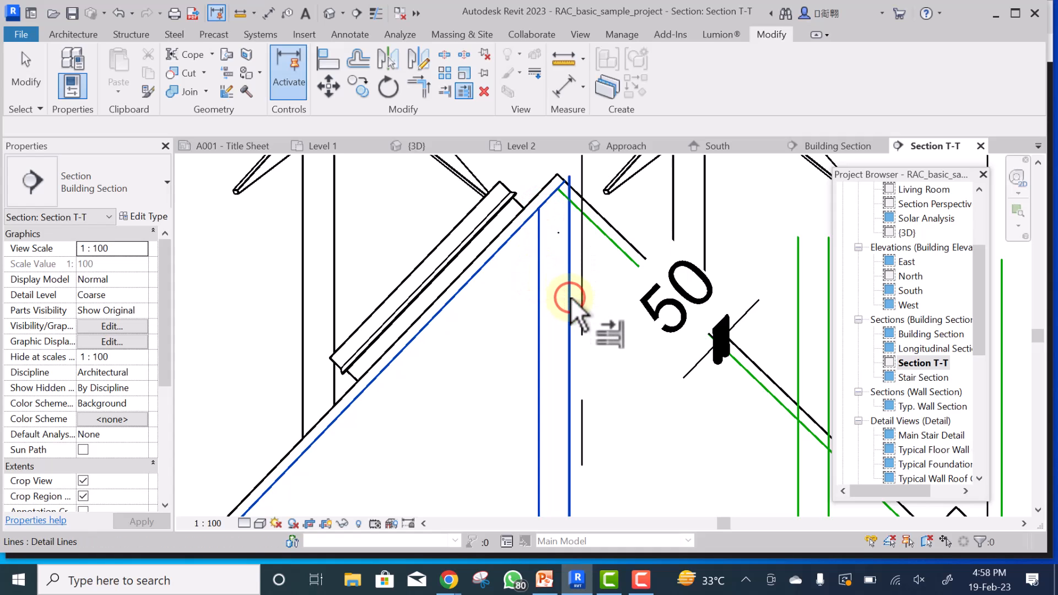
{"action": "left_click", "coordinate": [598, 280]}
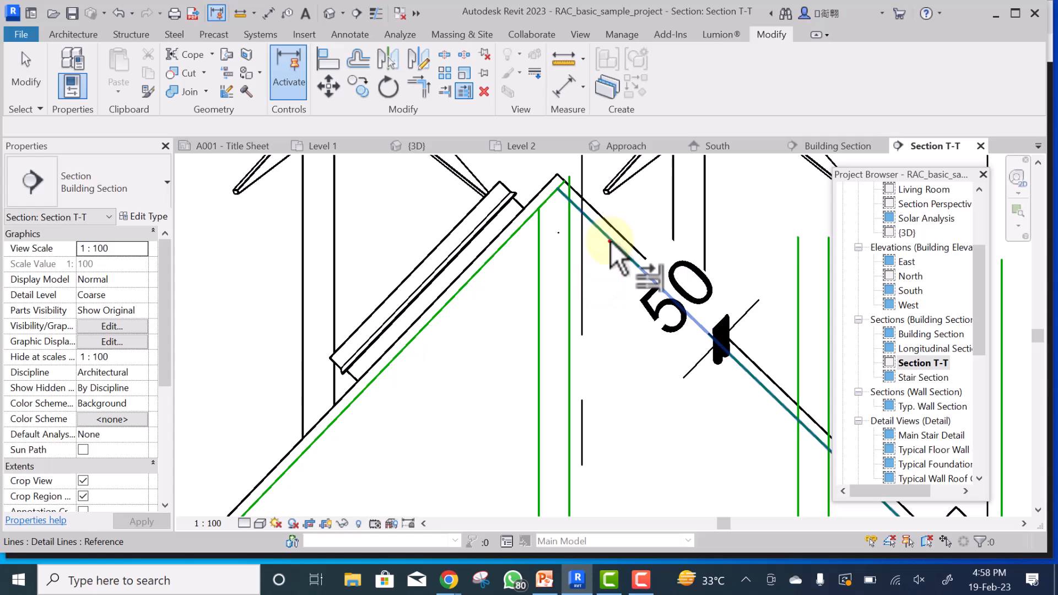
- Trim the right-hand vertical line of the ridge pair at the right sloped detail line, then end the trim command
{"action": "left_click", "coordinate": [609, 240]}
{"action": "left_click", "coordinate": [571, 296]}
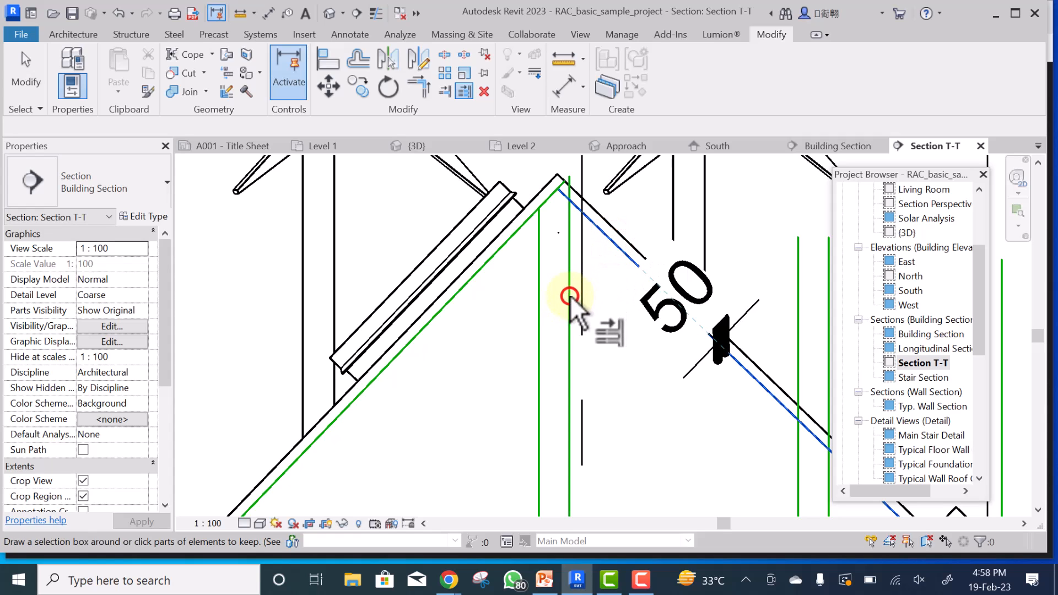
{"action": "scroll", "coordinate": [531, 255], "scroll_direction": "down", "scroll_amount": 4}
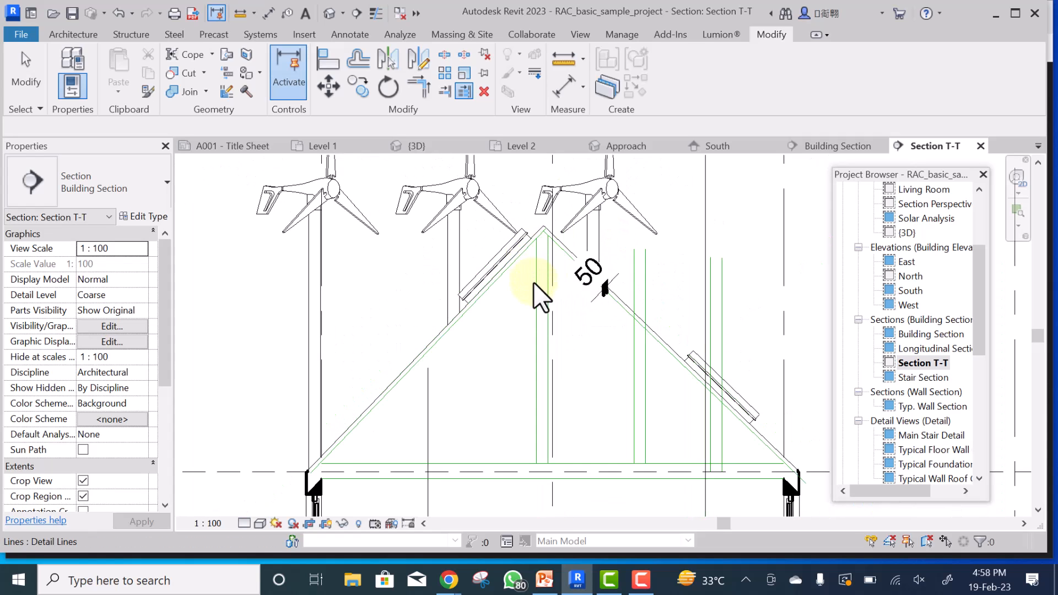
{"action": "scroll", "coordinate": [674, 353], "scroll_direction": "up", "scroll_amount": 5}
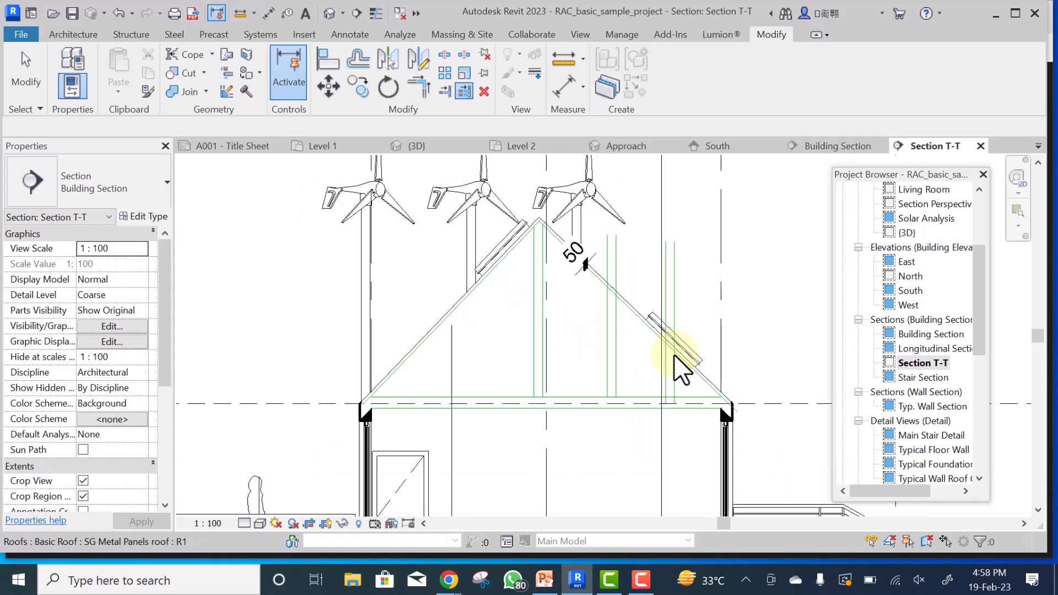
{"action": "key", "text": "Escape"}
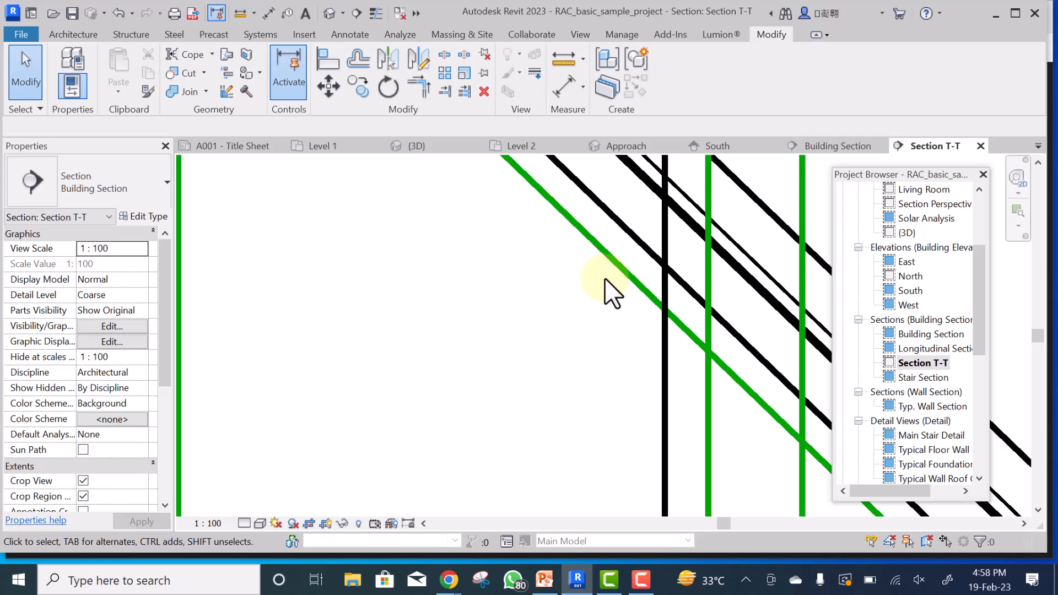
- Offset a copy of the right sloped detail line by 150
{"action": "key", "text": "e"}
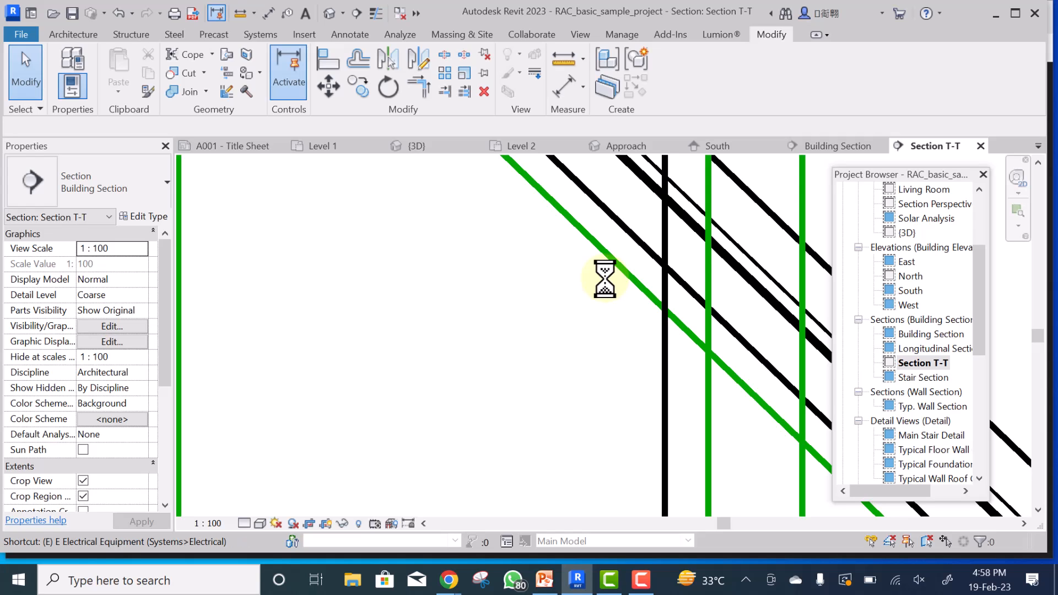
{"action": "key", "text": "o"}
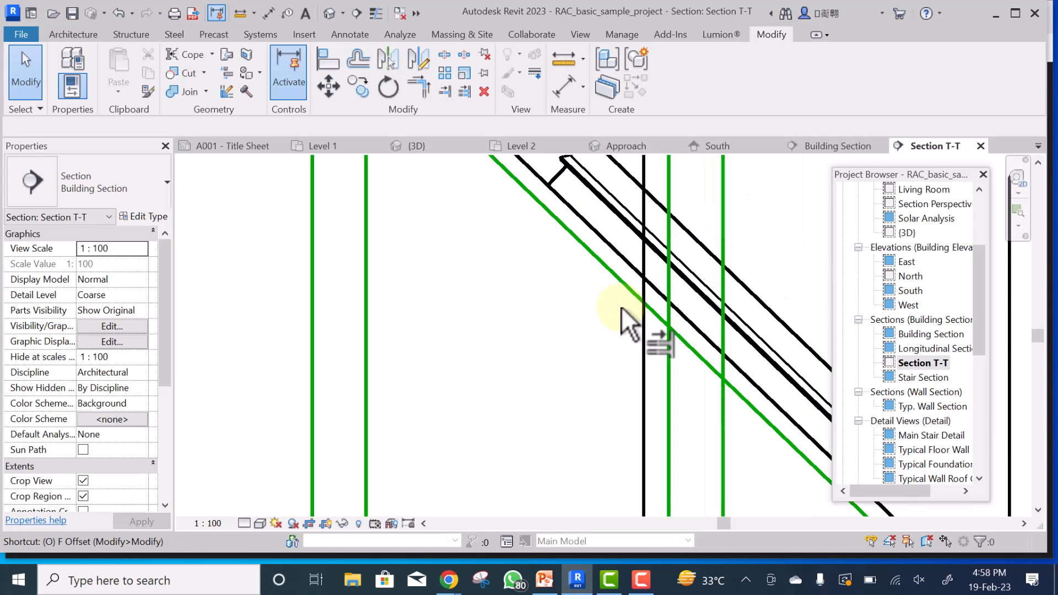
{"action": "key", "text": "f"}
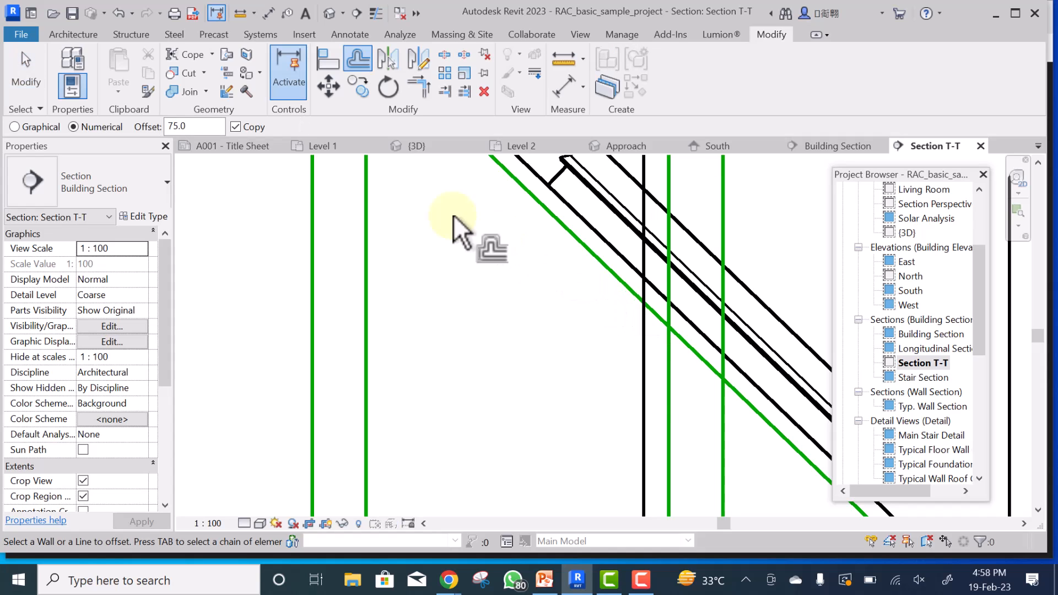
{"action": "left_click_drag", "start_coordinate": [191, 125], "coordinate": [170, 128]}
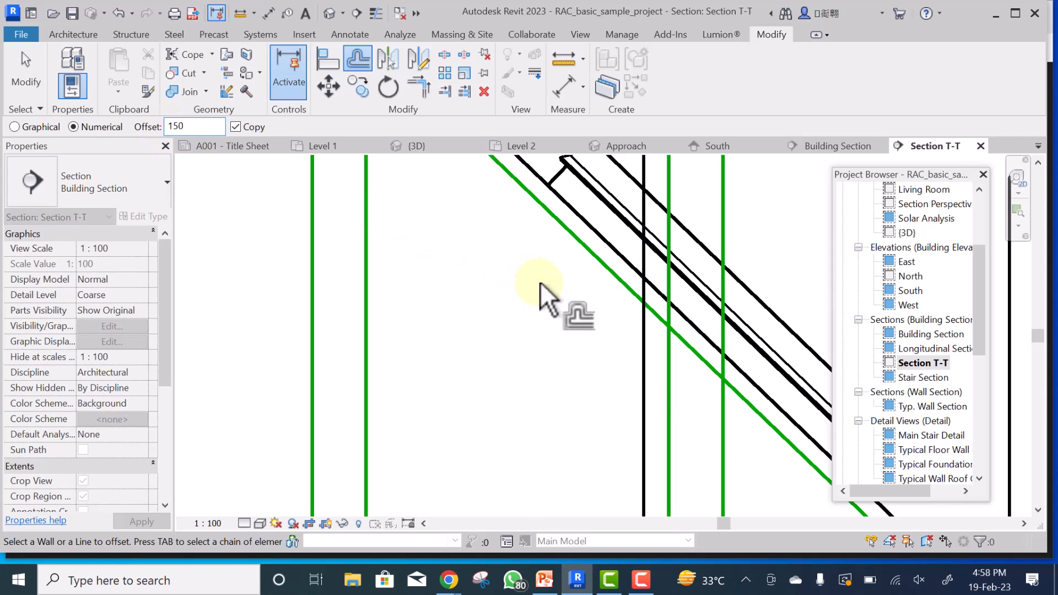
{"action": "left_click", "coordinate": [585, 248]}
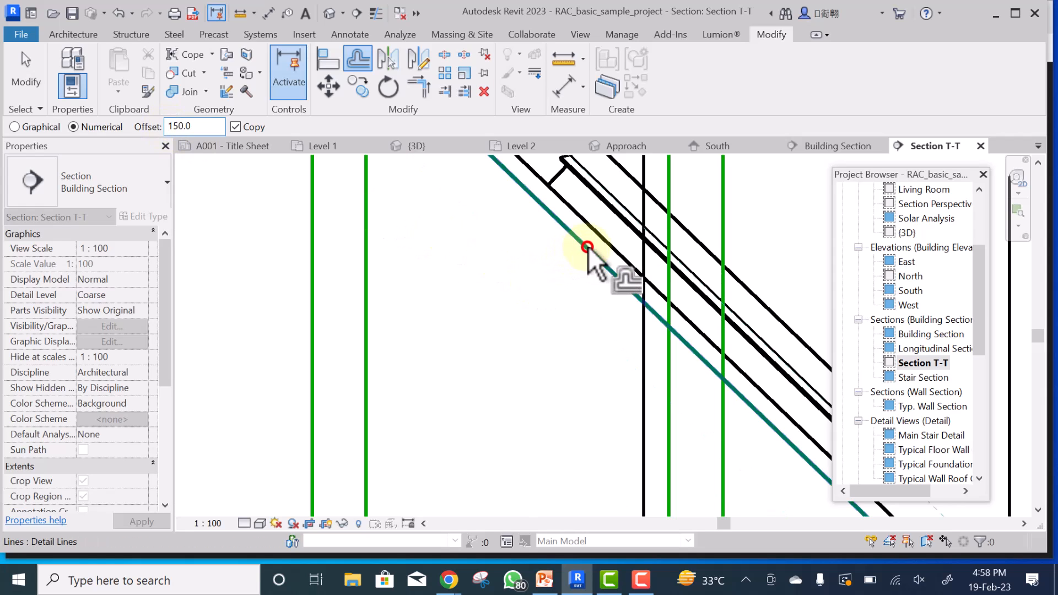
- Offset another copy of the right sloped detail line by 150 toward the inside of the truss, ending the Offset command
{"action": "scroll", "coordinate": [586, 267], "scroll_direction": "down", "scroll_amount": 1}
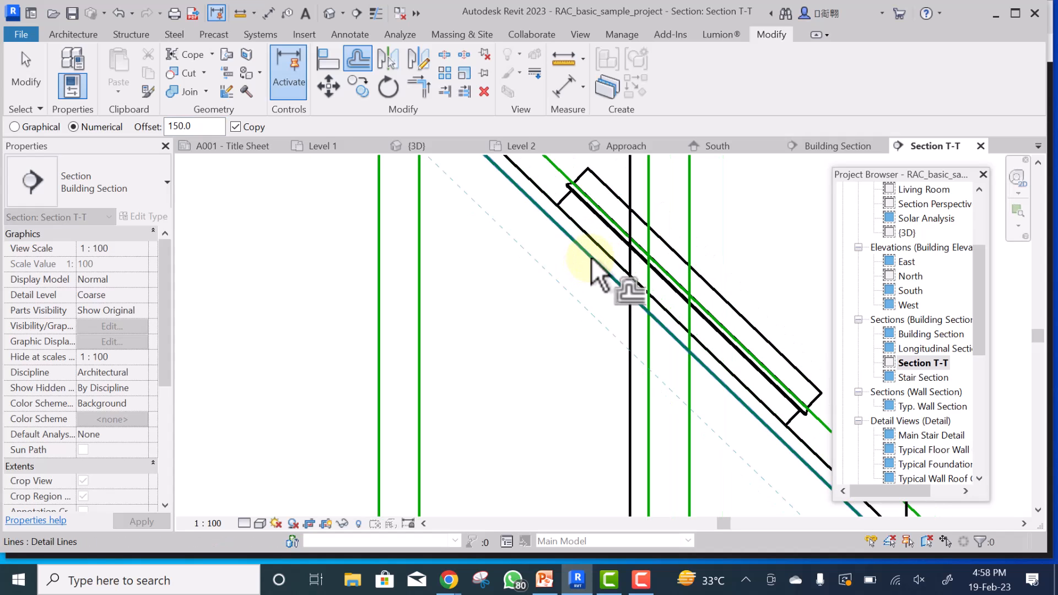
{"action": "left_click", "coordinate": [590, 257]}
{"action": "key", "text": "Escape"}
{"action": "scroll", "coordinate": [681, 302], "scroll_direction": "down", "scroll_amount": 2}
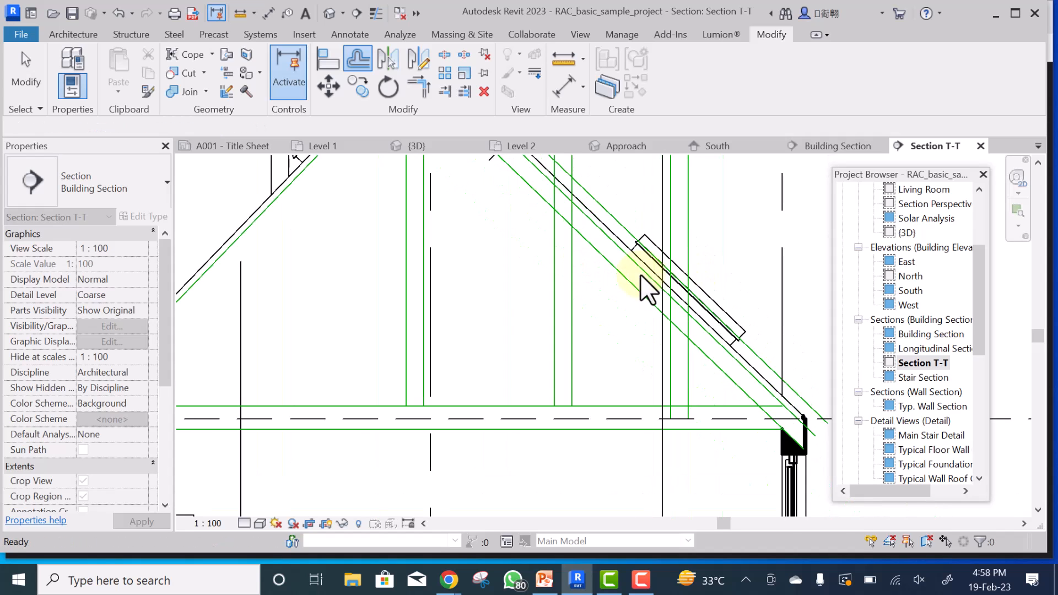
{"action": "scroll", "coordinate": [600, 204], "scroll_direction": "up", "scroll_amount": 1}
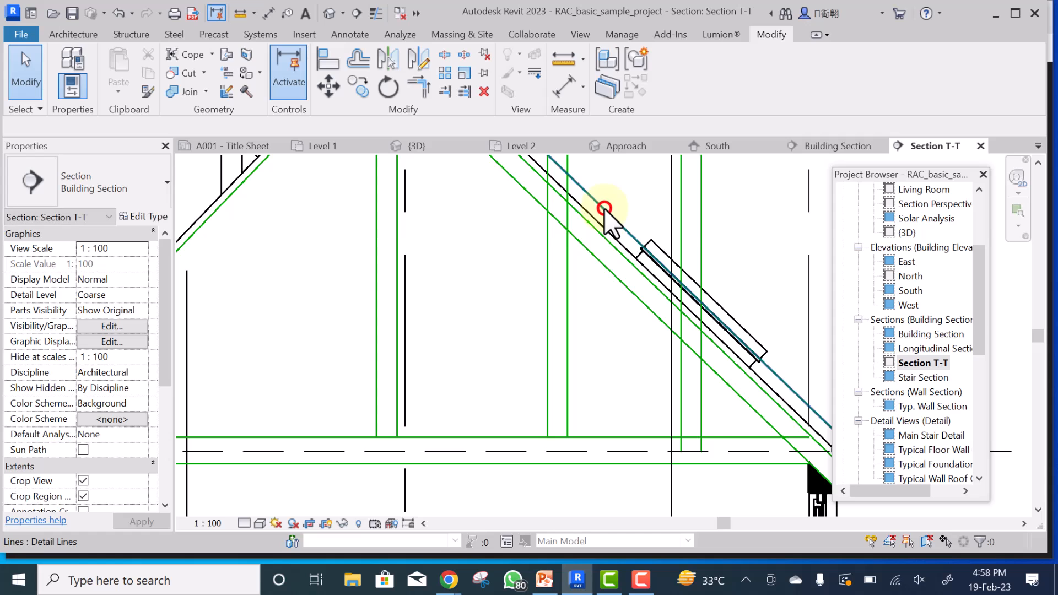
- Delete the misplaced offset copy lying above the right roof slope
{"action": "left_click", "coordinate": [603, 208]}
{"action": "scroll", "coordinate": [611, 296], "scroll_direction": "down", "scroll_amount": 3}
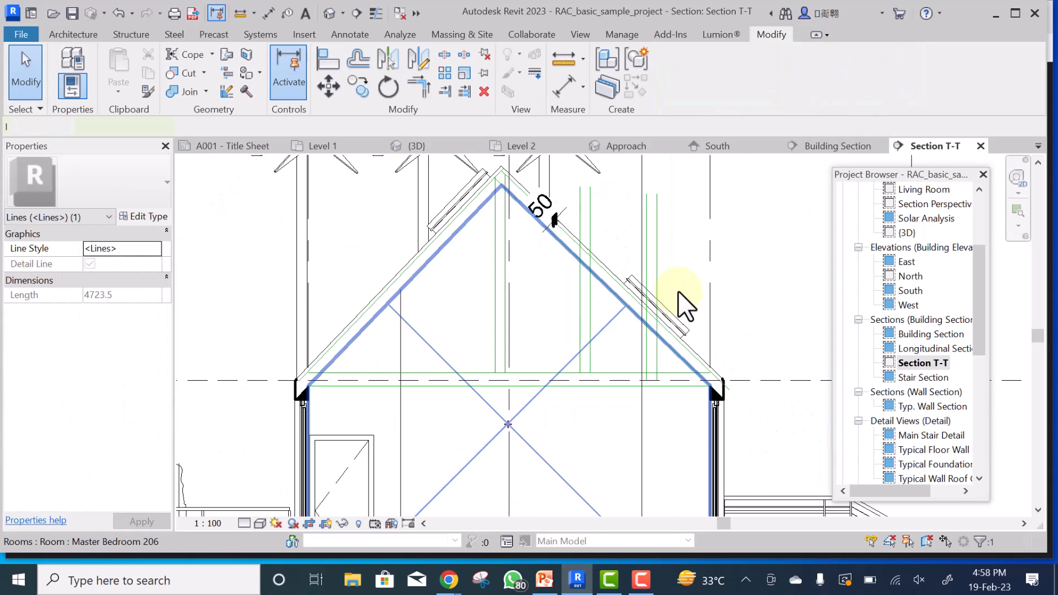
{"action": "scroll", "coordinate": [631, 254], "scroll_direction": "down", "scroll_amount": 3}
{"action": "scroll", "coordinate": [634, 273], "scroll_direction": "up", "scroll_amount": 2}
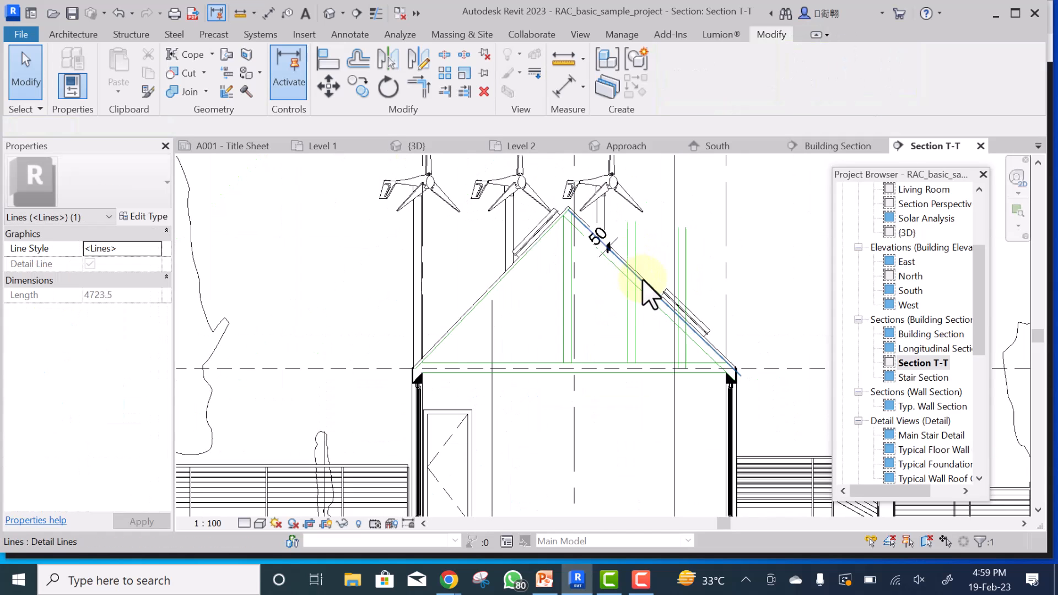
{"action": "key", "text": "Escape"}
{"action": "scroll", "coordinate": [642, 279], "scroll_direction": "up", "scroll_amount": 3}
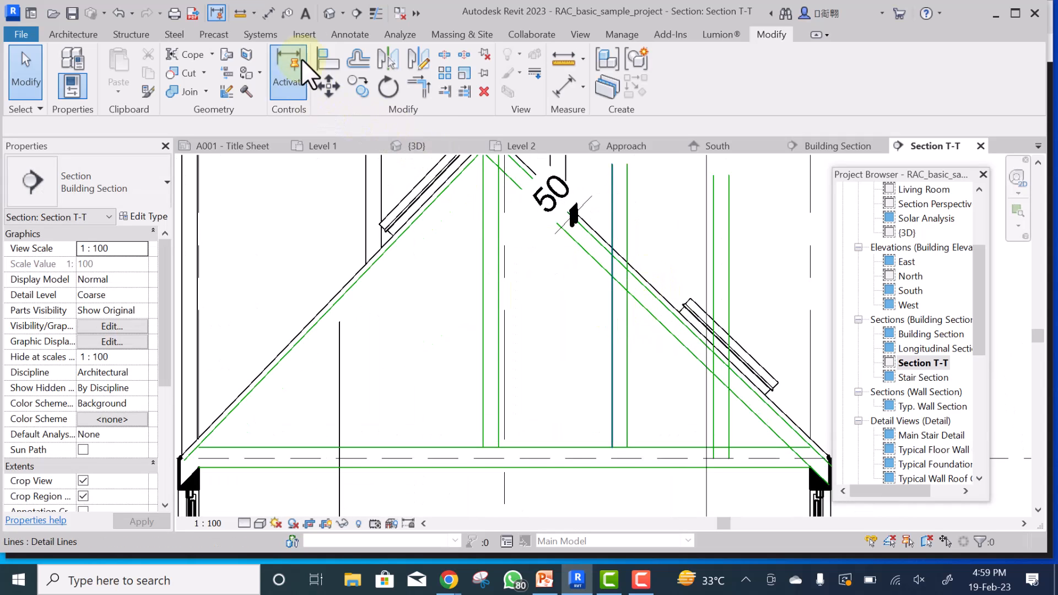
- Check the default 3D view and look through the Project Browser down to the sheets, returning to Section T-T
{"action": "left_click", "coordinate": [328, 11]}
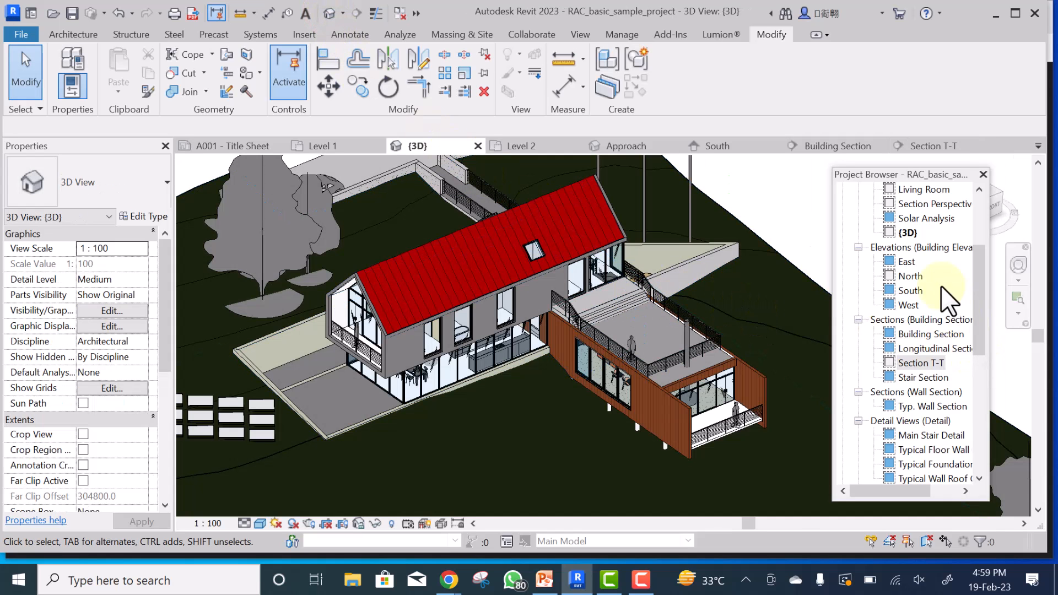
{"action": "left_click_drag", "start_coordinate": [979, 281], "coordinate": [979, 281]}
{"action": "scroll", "coordinate": [928, 363], "scroll_direction": "down", "scroll_amount": 4}
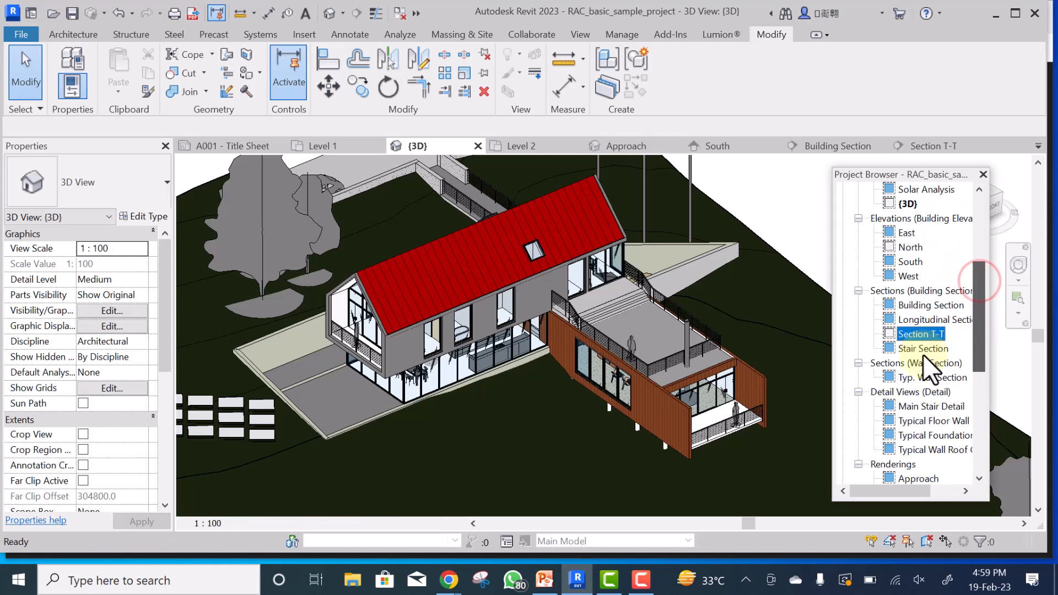
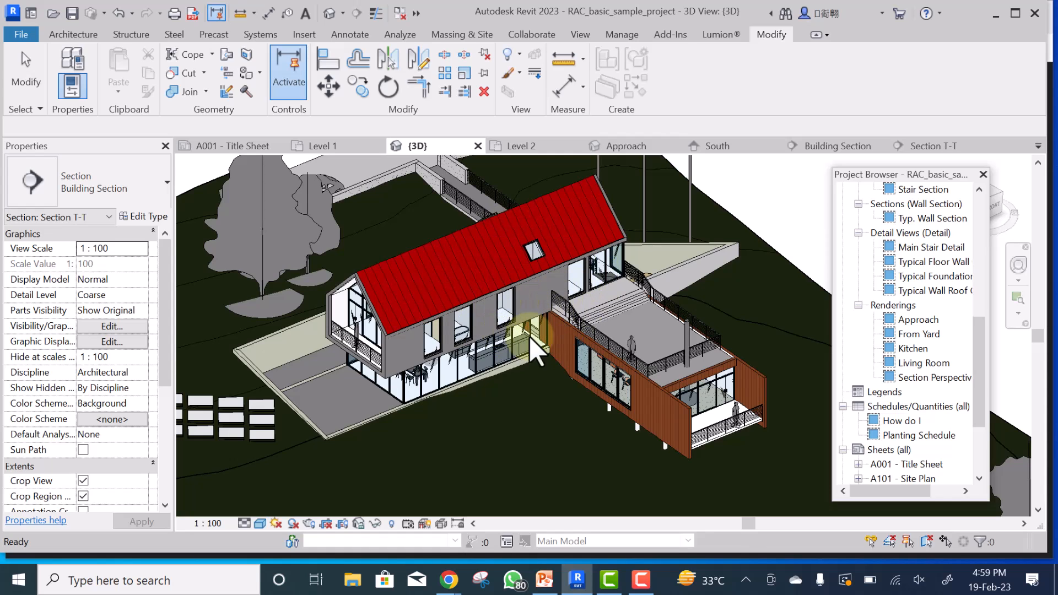
{"action": "left_click_drag", "start_coordinate": [981, 339], "coordinate": [980, 407]}
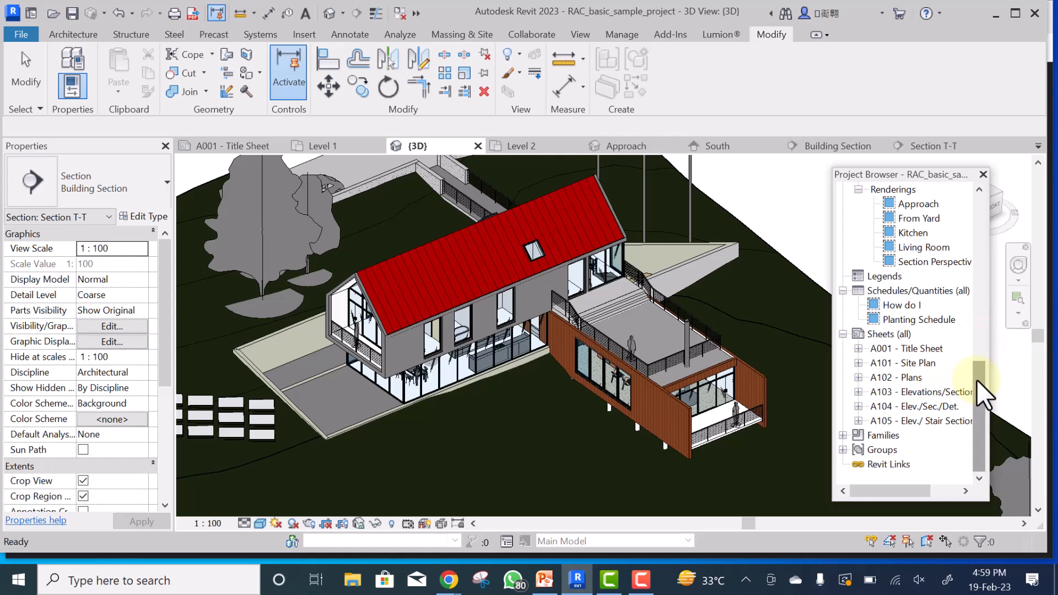
{"action": "left_click_drag", "start_coordinate": [976, 385], "coordinate": [977, 272]}
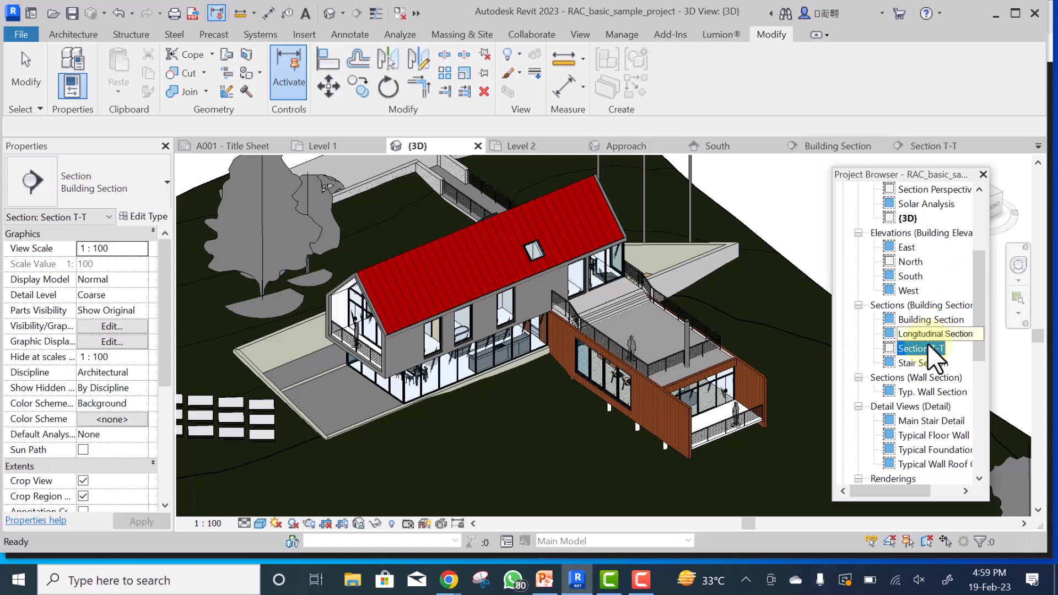
{"action": "double_click", "coordinate": [915, 348]}
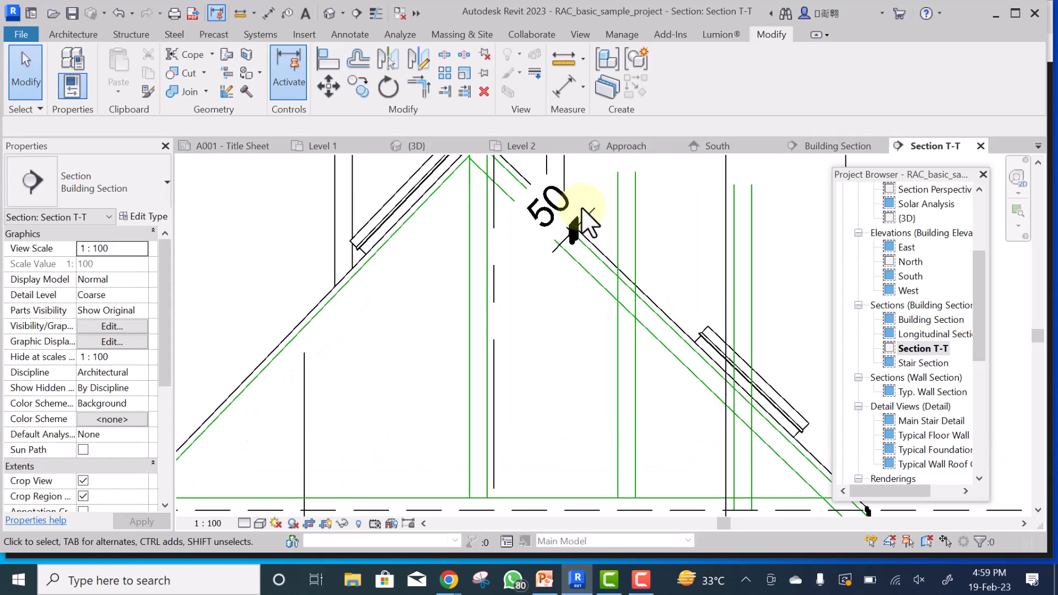
- Delete the 50 dimension across the right roof slope
{"action": "scroll", "coordinate": [585, 211], "scroll_direction": "up", "scroll_amount": 2}
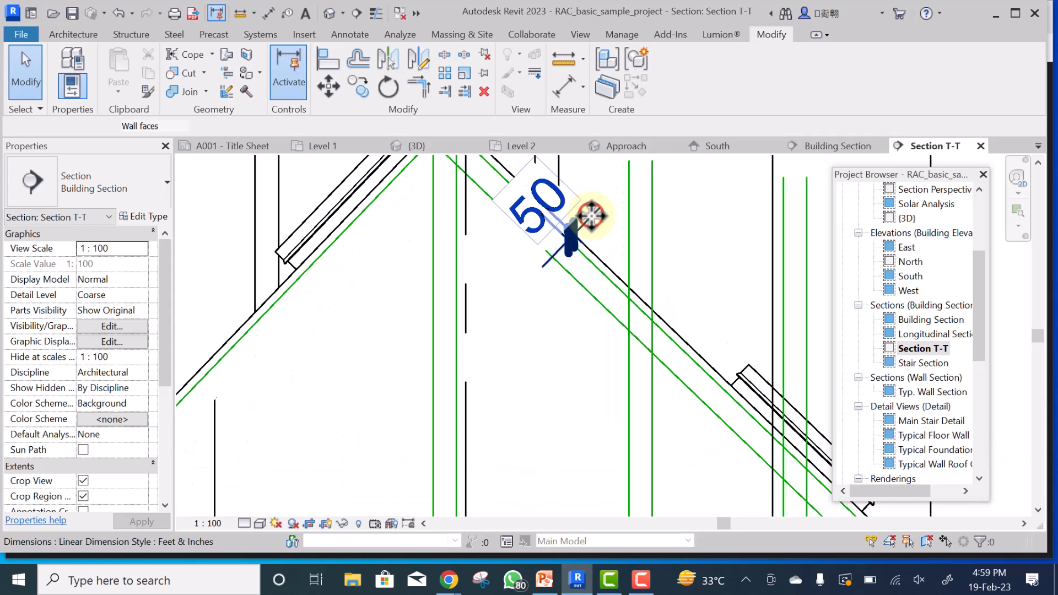
{"action": "left_click", "coordinate": [574, 217]}
{"action": "key", "text": "Delete"}
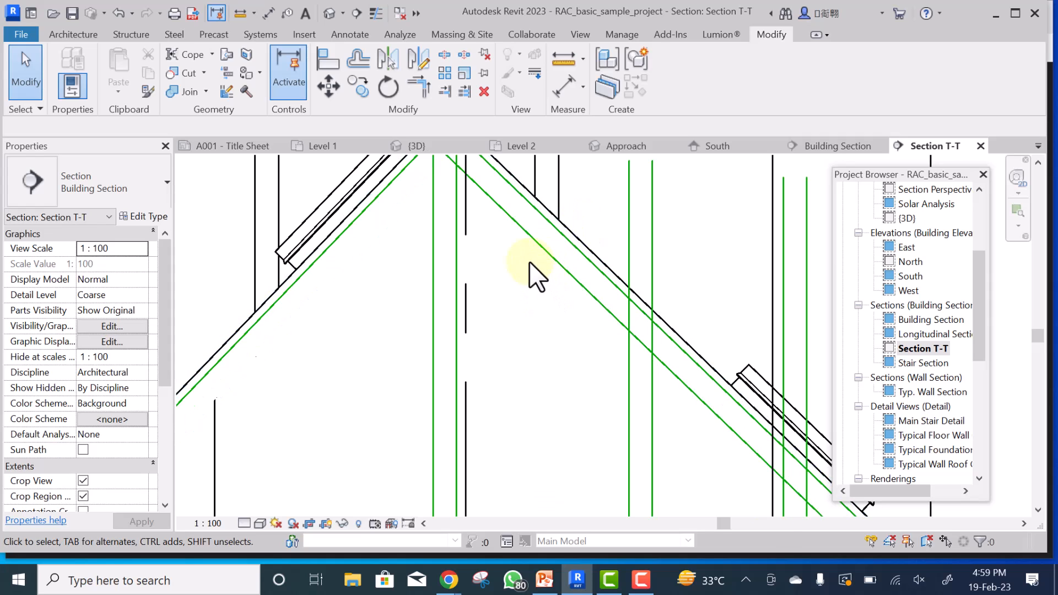
- Trim both pairs of vertical detail lines on the right half at the inner right sloped line using Trim/Extend Multiple Elements
{"action": "scroll", "coordinate": [529, 262], "scroll_direction": "down", "scroll_amount": 3}
{"action": "key", "text": "a"}
{"action": "key", "text": "l"}
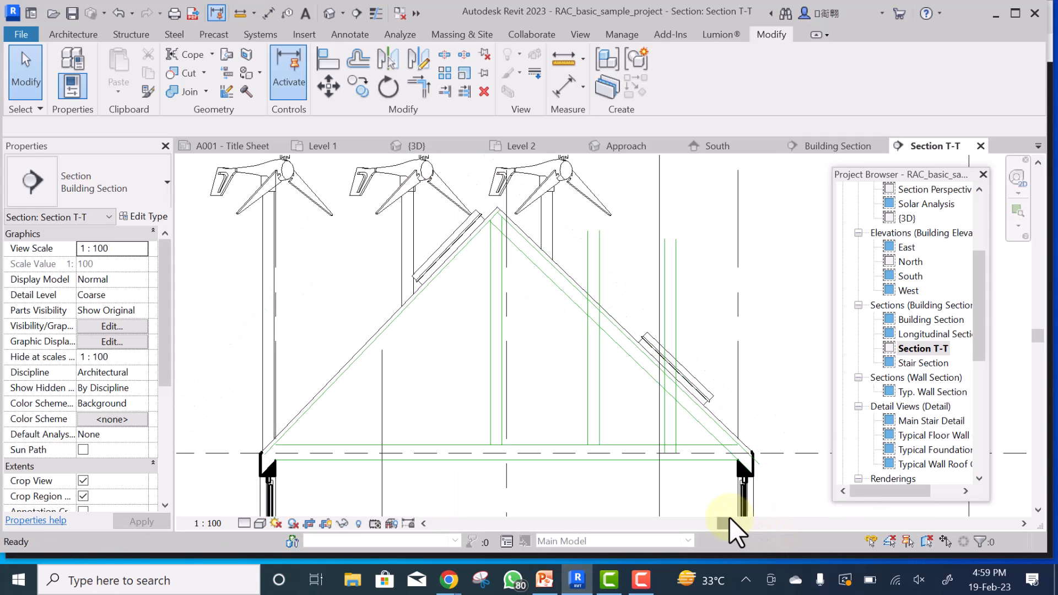
{"action": "left_click", "coordinate": [621, 345]}
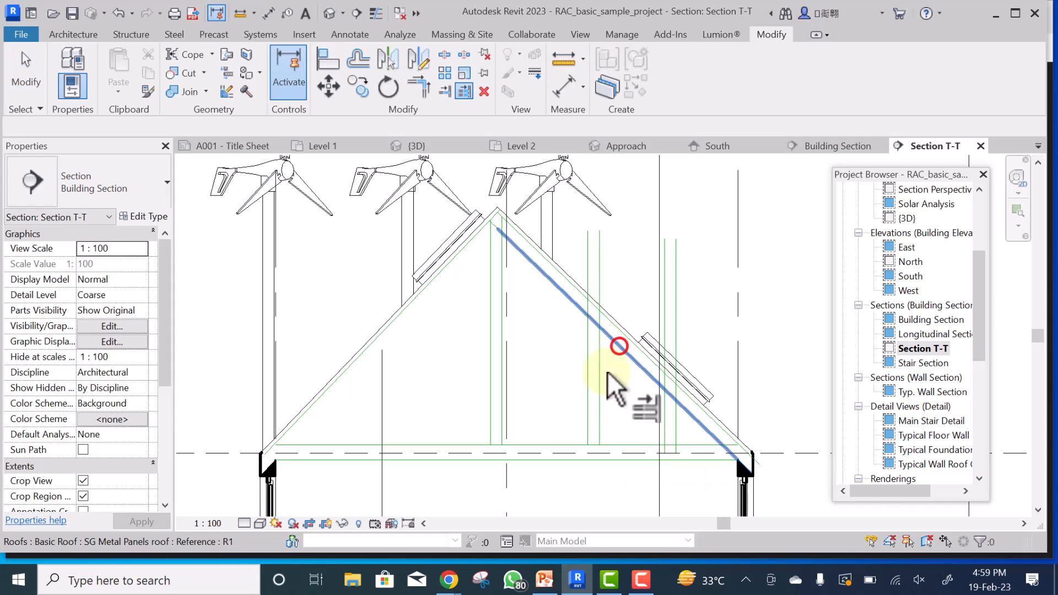
{"action": "left_click", "coordinate": [600, 395]}
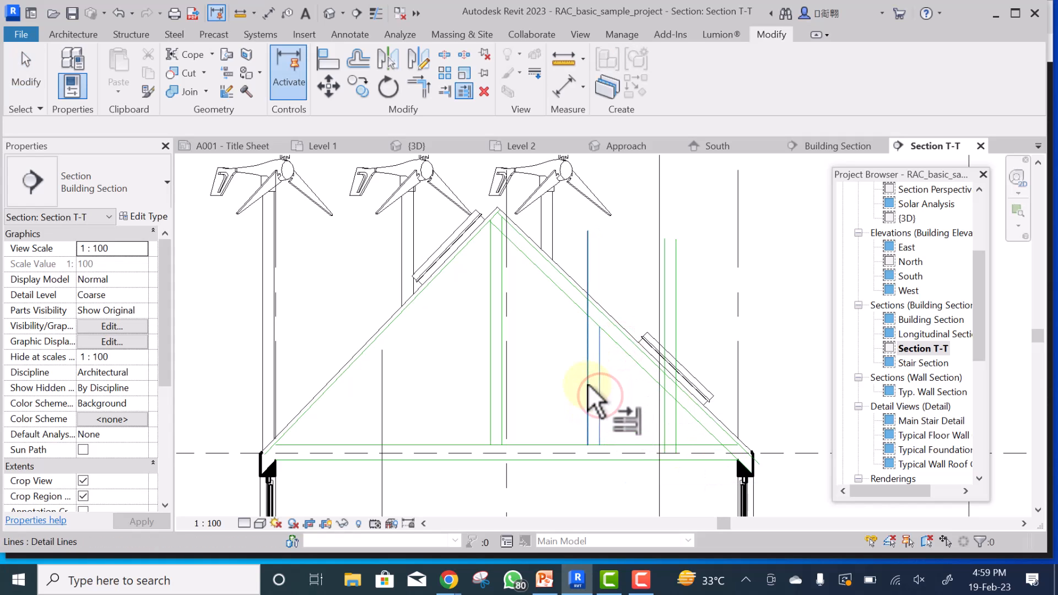
{"action": "left_click", "coordinate": [586, 385]}
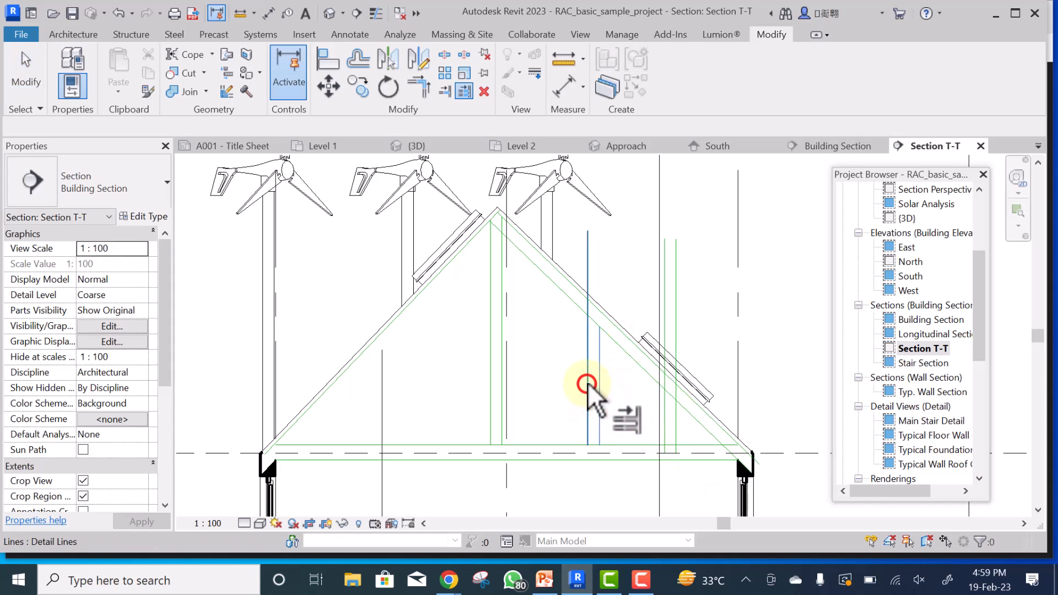
{"action": "scroll", "coordinate": [664, 418], "scroll_direction": "up", "scroll_amount": 3}
{"action": "left_click", "coordinate": [666, 419]}
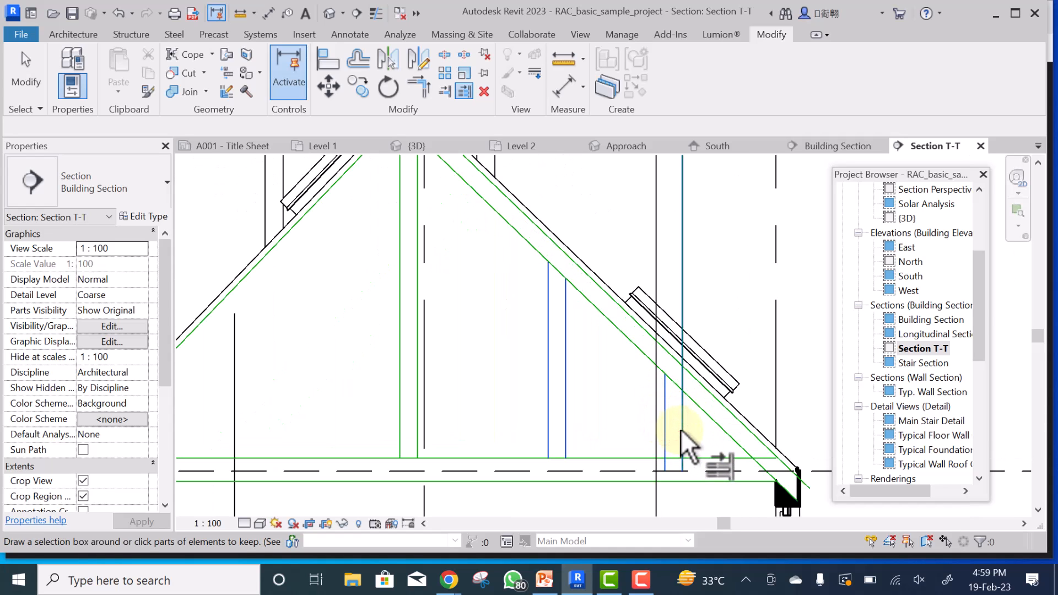
{"action": "left_click", "coordinate": [680, 429]}
{"action": "left_click", "coordinate": [707, 284]}
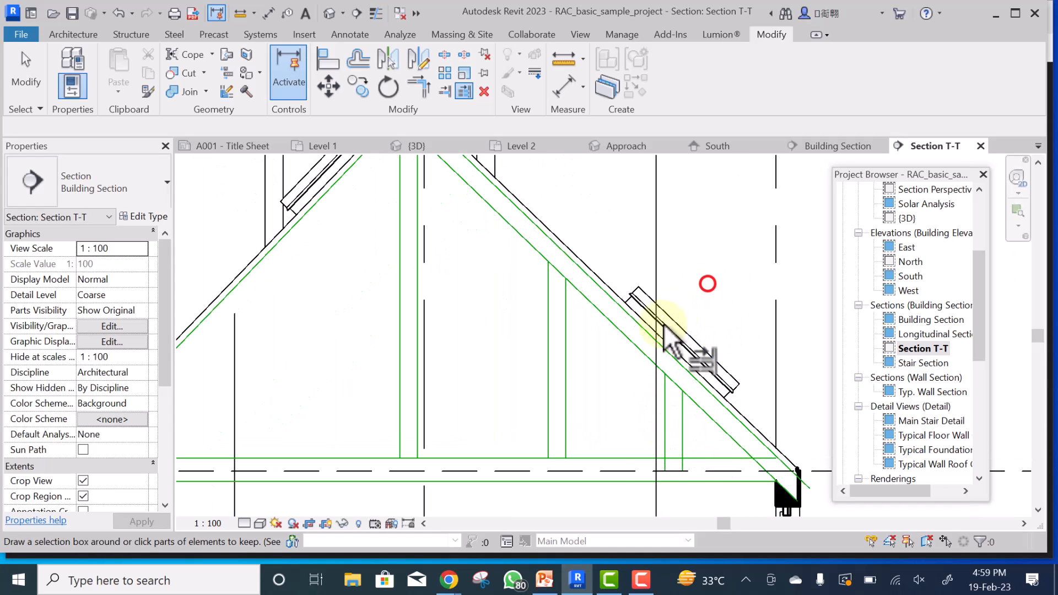
- Trim the lower ends of the outermost vertical pair at the upper horizontal detail line of the truss, then end the trim command
{"action": "left_click", "coordinate": [612, 458]}
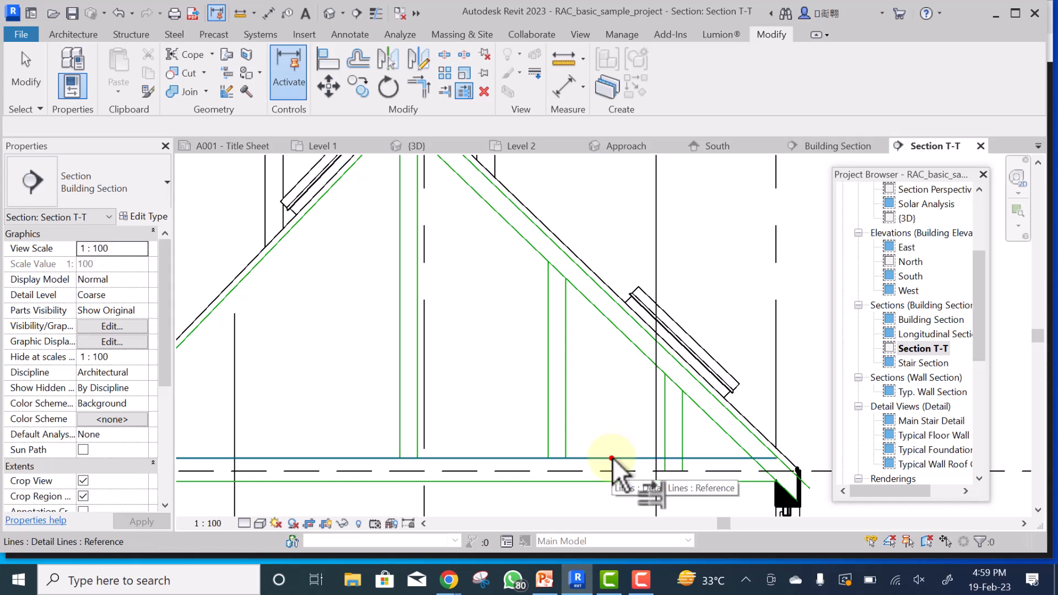
{"action": "left_click", "coordinate": [666, 428]}
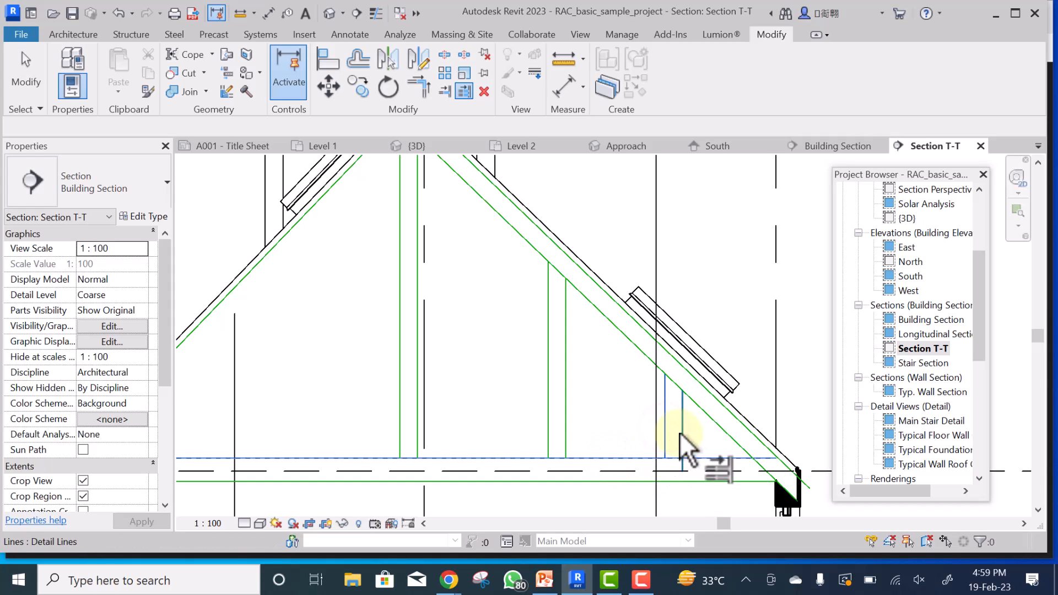
{"action": "scroll", "coordinate": [667, 336], "scroll_direction": "down", "scroll_amount": 1}
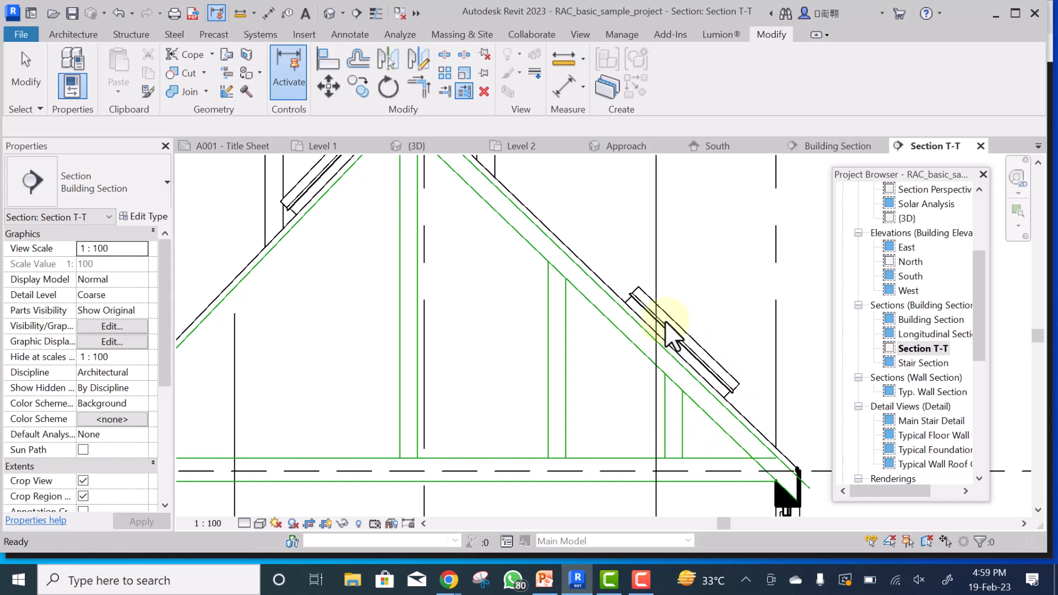
{"action": "scroll", "coordinate": [640, 290], "scroll_direction": "down", "scroll_amount": 2}
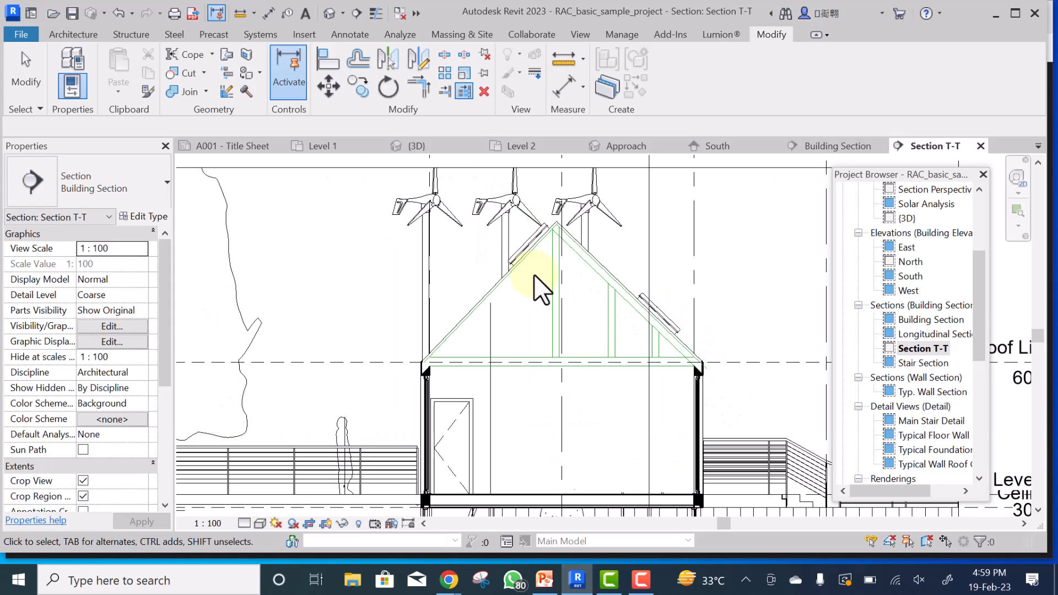
{"action": "key", "text": "Escape"}
- Copy the left sloped detail line inward, parallel to the original and about 315 away
{"action": "scroll", "coordinate": [564, 258], "scroll_direction": "up", "scroll_amount": 4}
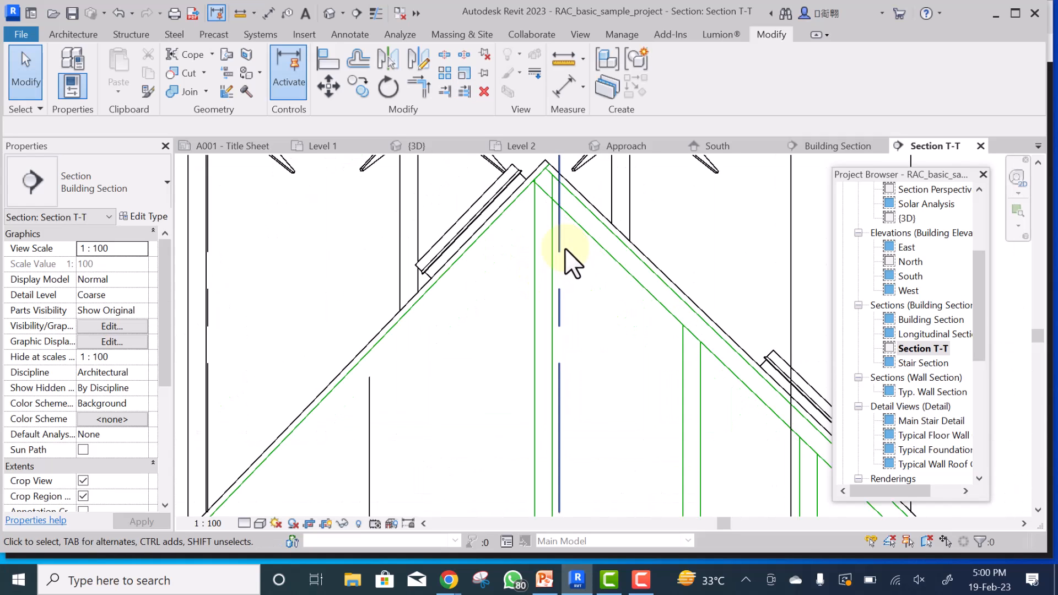
{"action": "scroll", "coordinate": [557, 266], "scroll_direction": "down", "scroll_amount": 4}
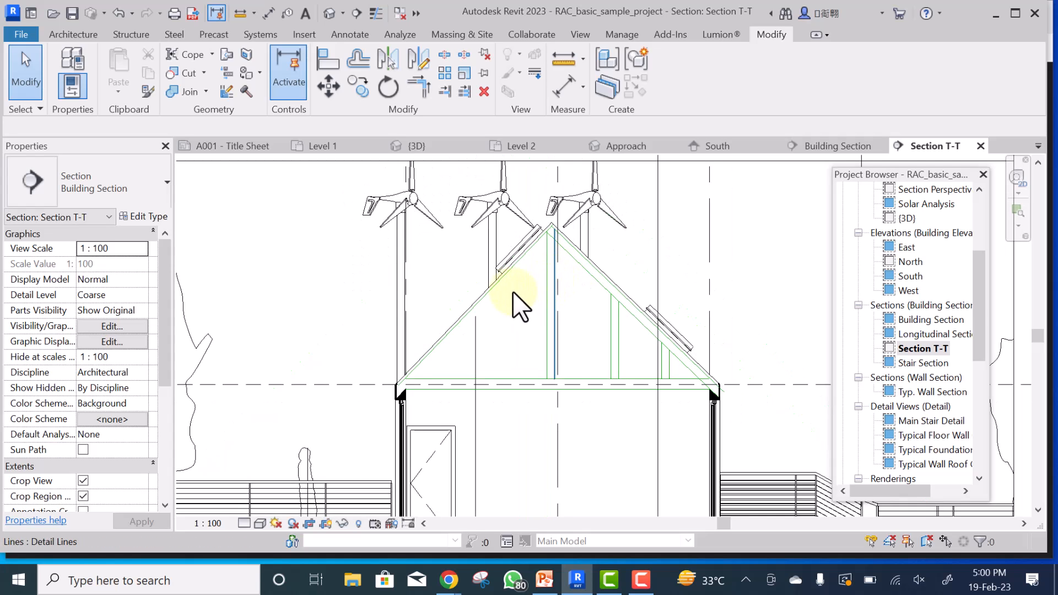
{"action": "scroll", "coordinate": [482, 292], "scroll_direction": "up", "scroll_amount": 3}
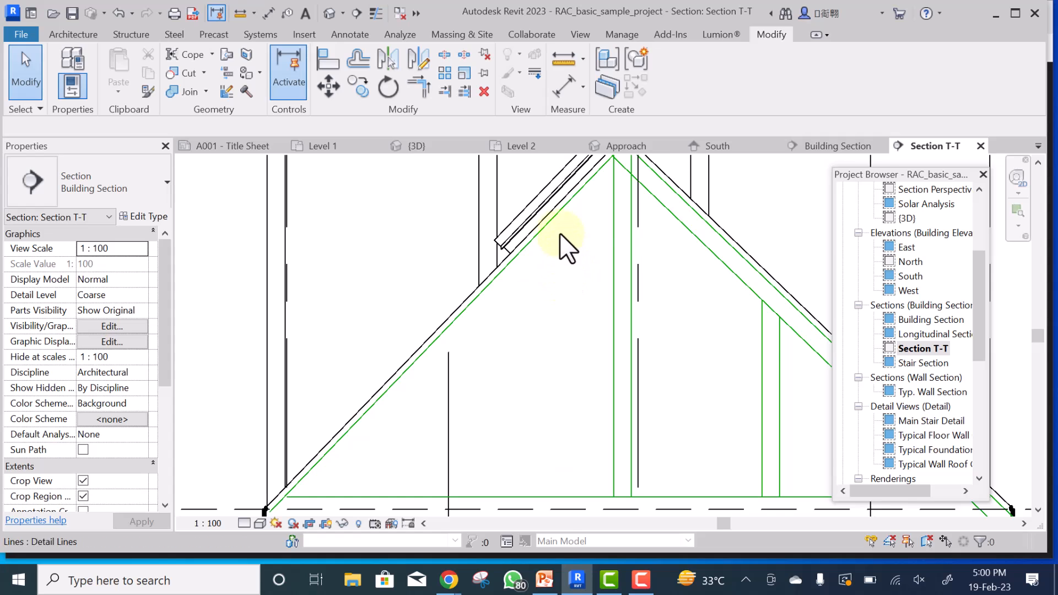
{"action": "scroll", "coordinate": [559, 240], "scroll_direction": "down", "scroll_amount": 1}
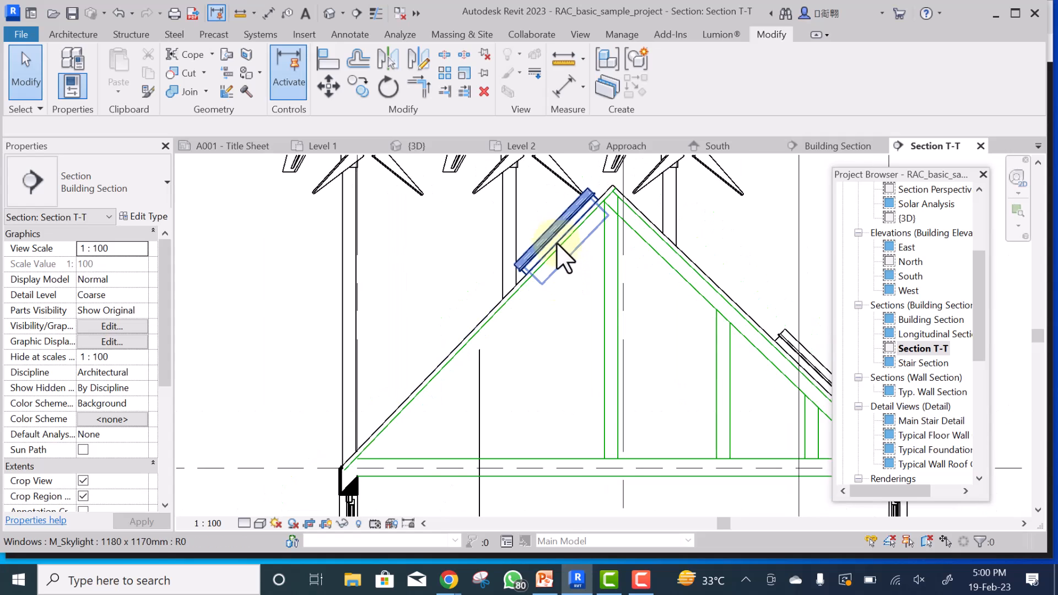
{"action": "left_click", "coordinate": [498, 309]}
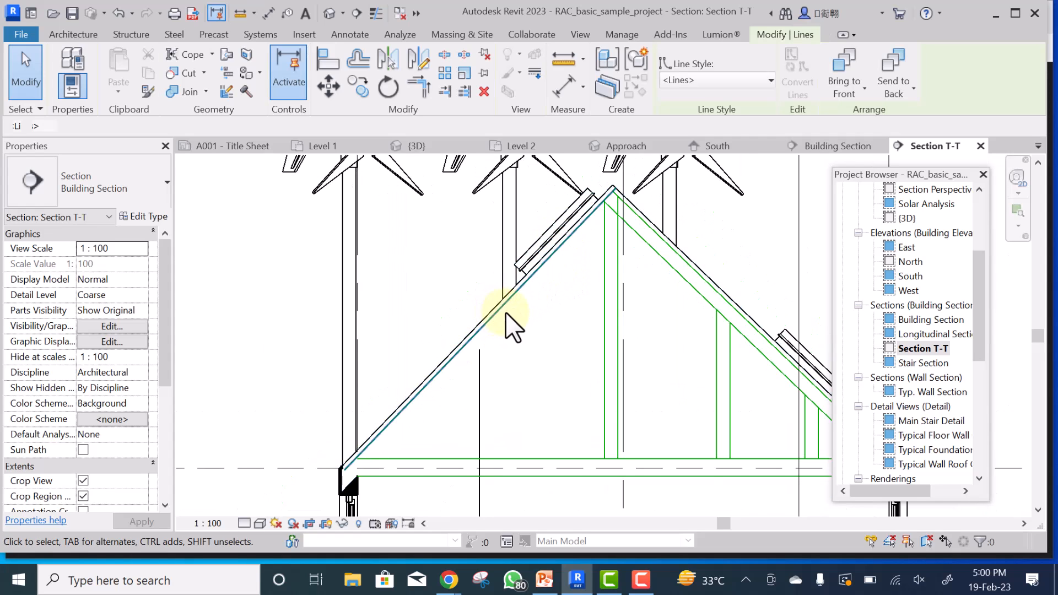
{"action": "scroll", "coordinate": [505, 312], "scroll_direction": "up", "scroll_amount": 2}
{"action": "left_click", "coordinate": [506, 304]}
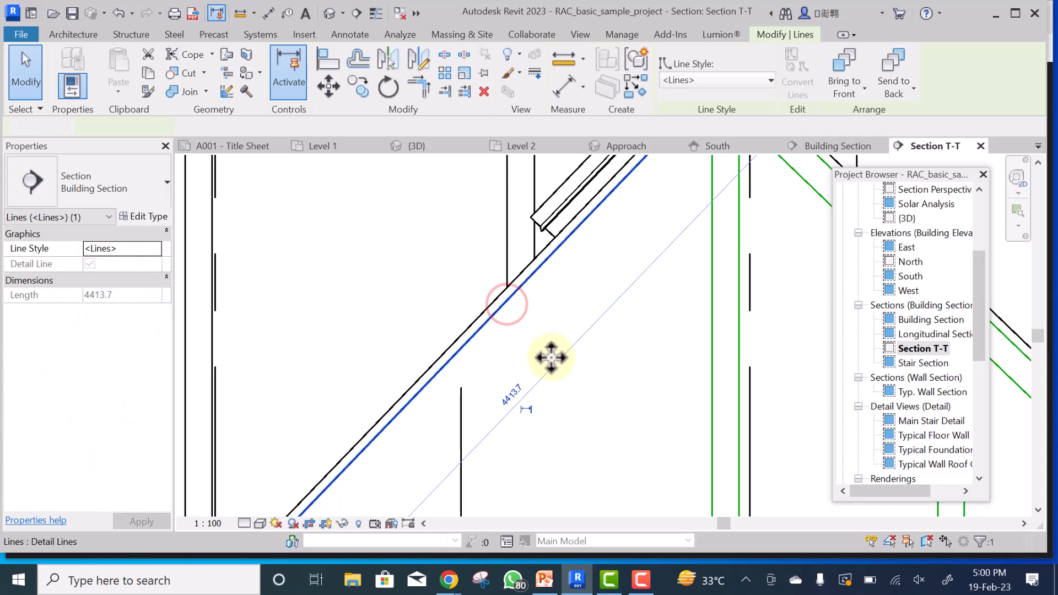
{"action": "left_click_drag", "start_coordinate": [541, 353], "coordinate": [541, 351], "text": "ctrl"}
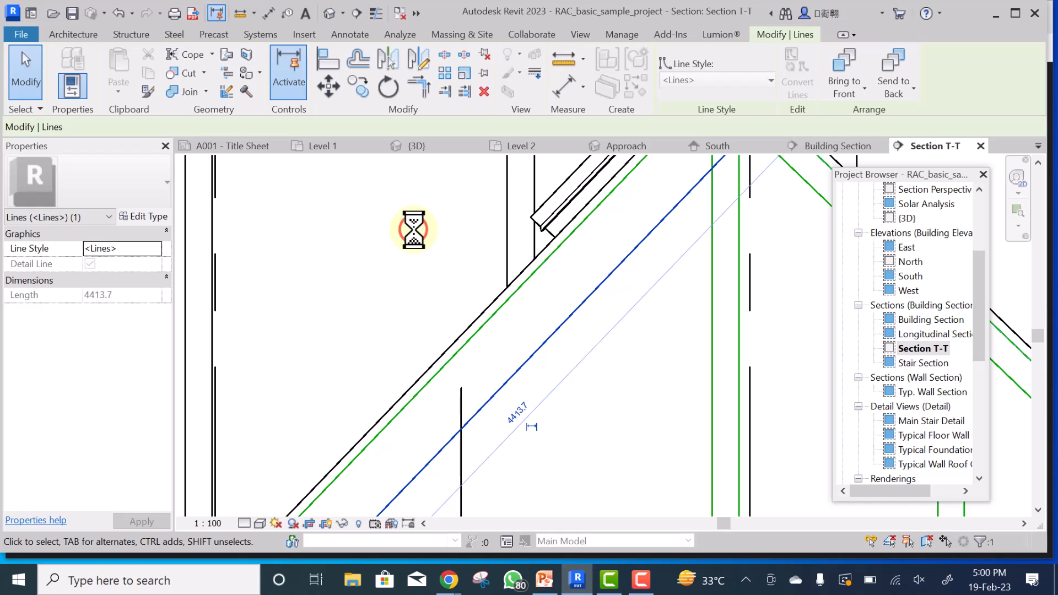
- Place an aligned dimension between the left sloped detail line and its inner copy, then end the dimension command
{"action": "key", "text": "d"}
{"action": "key", "text": "i"}
{"action": "left_click", "coordinate": [506, 300]}
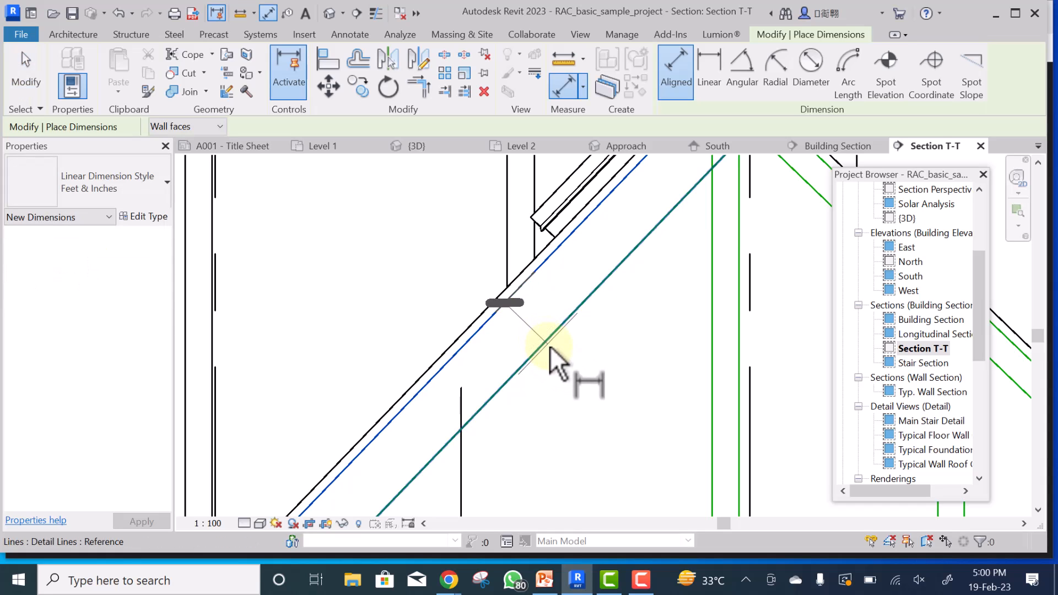
{"action": "left_click", "coordinate": [543, 340]}
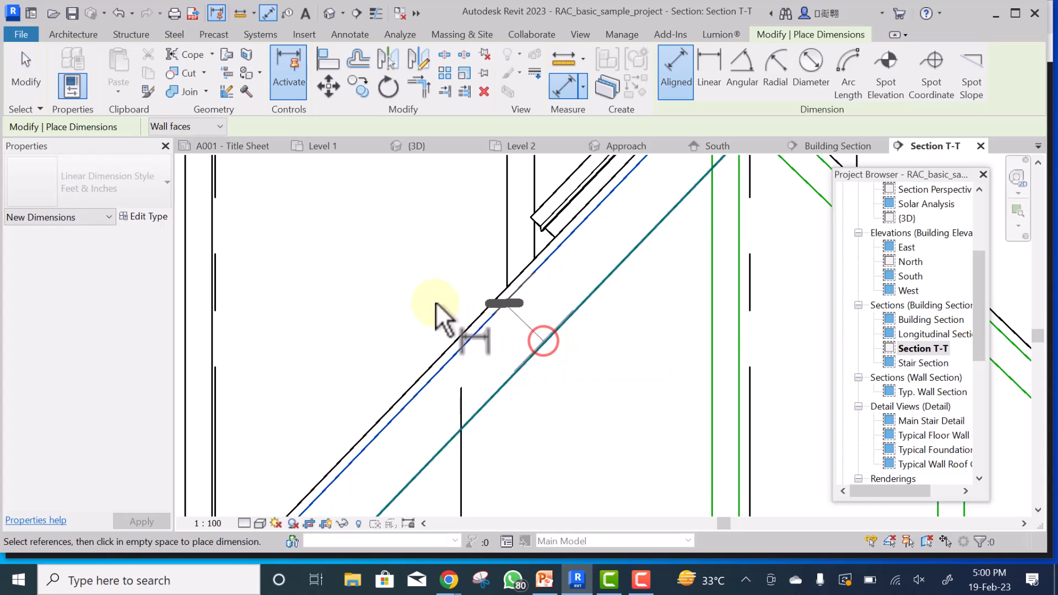
{"action": "left_click", "coordinate": [423, 276]}
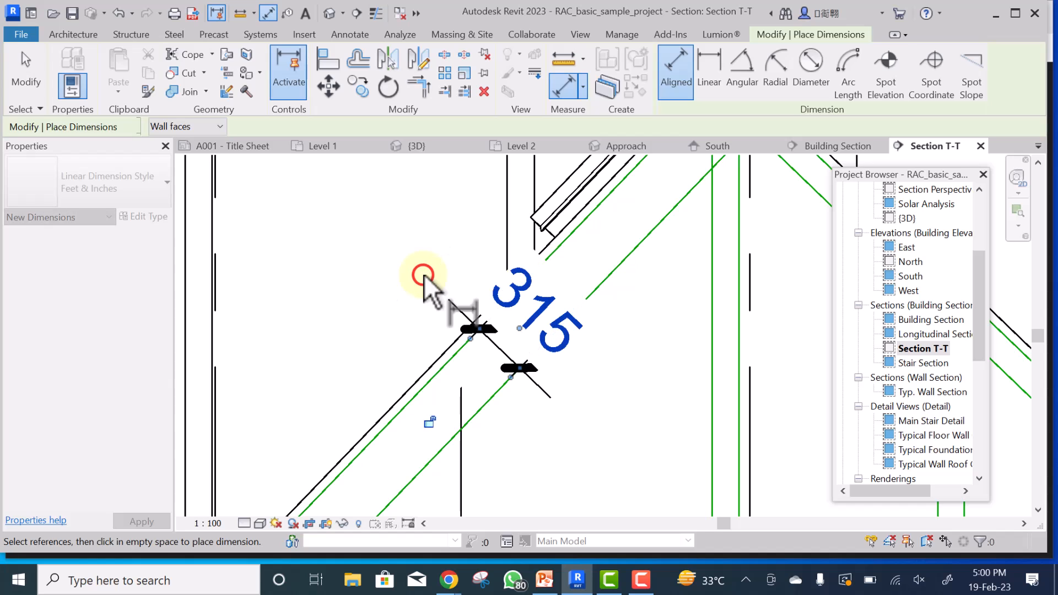
{"action": "key", "text": "Escape"}
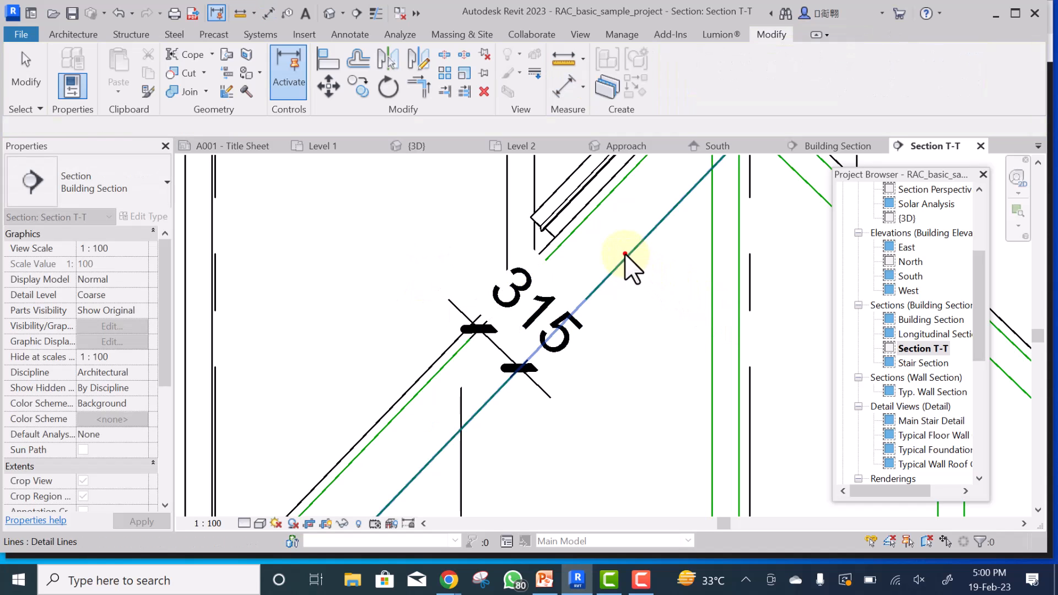
- Set the spacing between the left sloped detail line and its inner copy to 150 by moving the inner line
{"action": "left_click", "coordinate": [624, 255]}
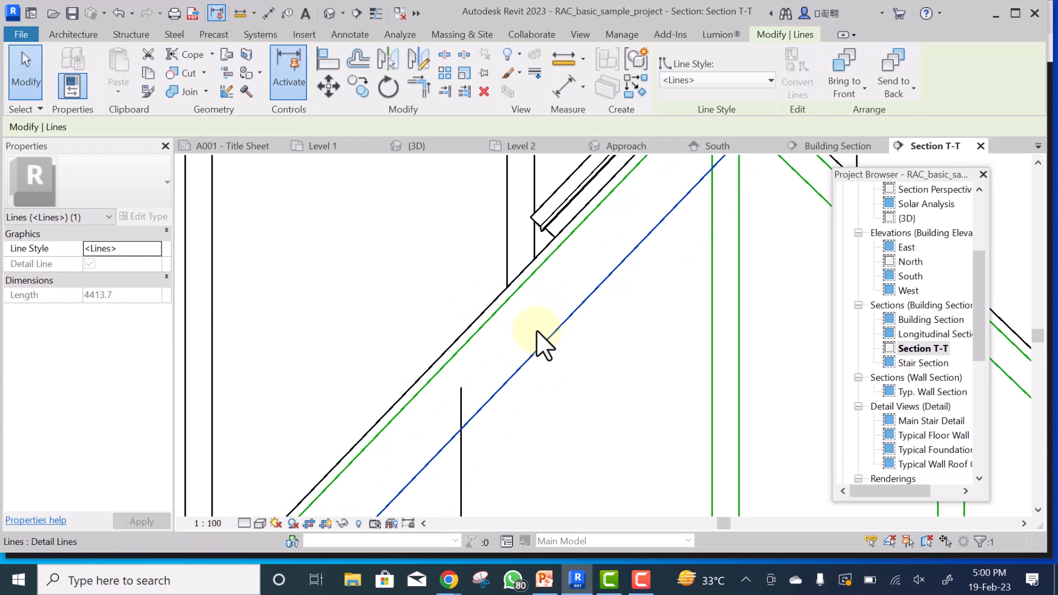
{"action": "left_click", "coordinate": [522, 323]}
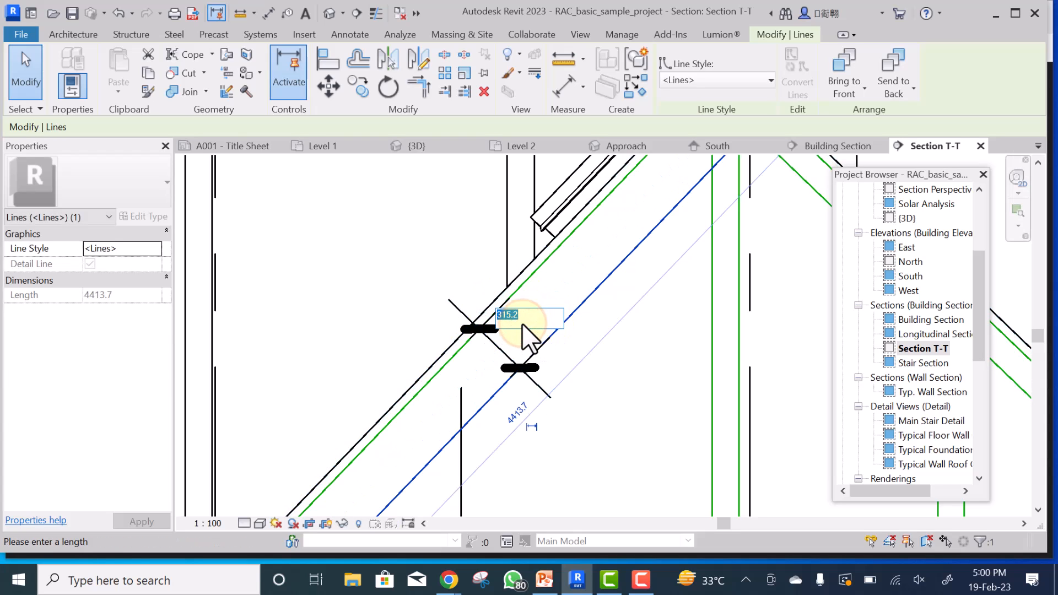
{"action": "type", "text": "150"}
{"action": "left_click", "coordinate": [463, 225]}
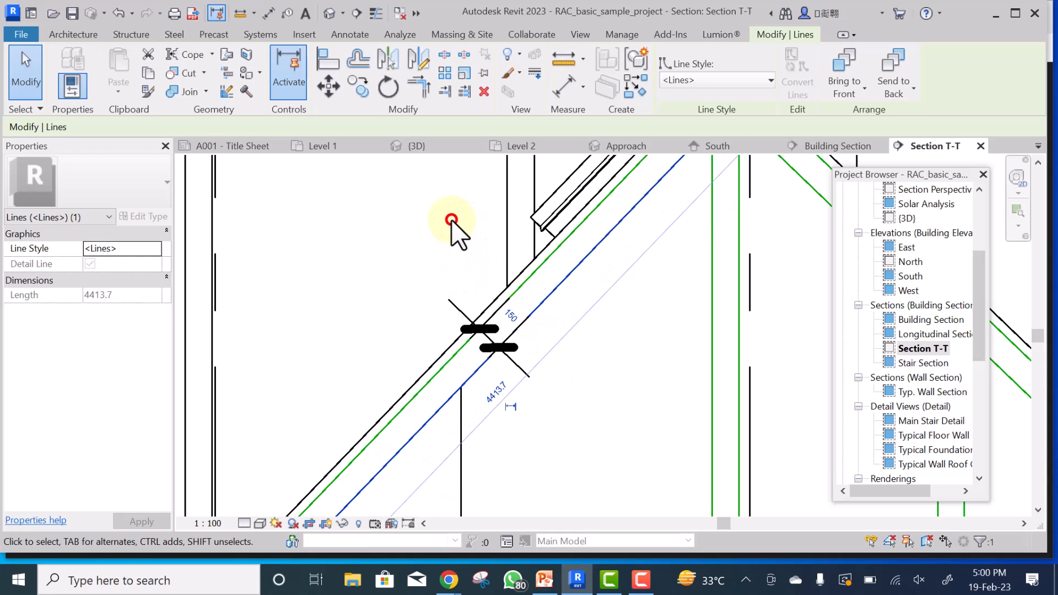
{"action": "left_click", "coordinate": [452, 220]}
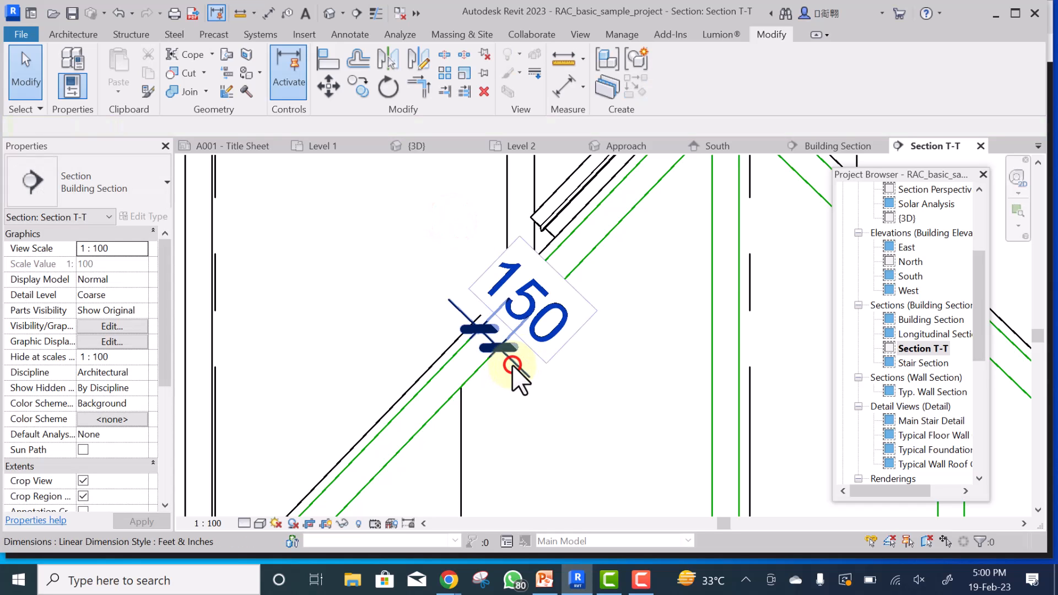
- Delete the aligned dimension between the two left sloped detail lines
{"action": "left_click", "coordinate": [512, 365]}
{"action": "key", "text": "Delete"}
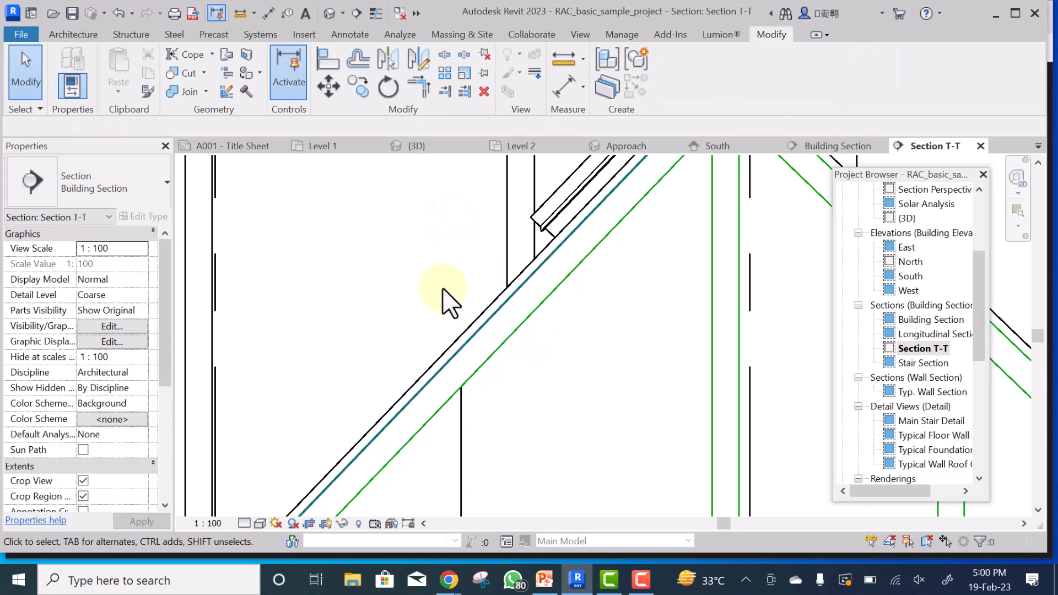
{"action": "scroll", "coordinate": [442, 288], "scroll_direction": "down", "scroll_amount": 3}
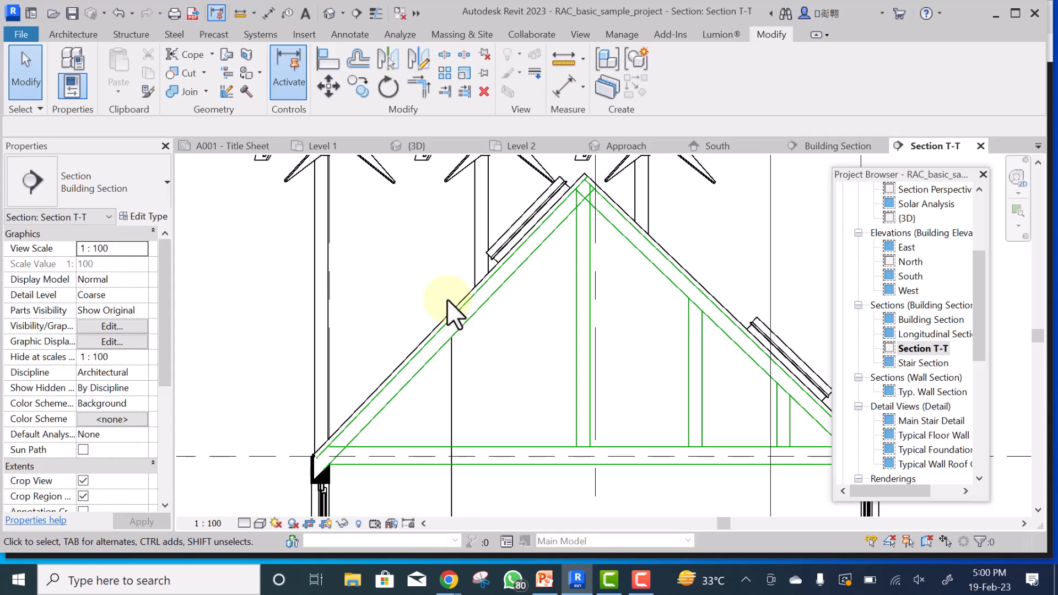
- Trim the top of the central truss post's right line back to the right rafter's lower edge
{"action": "scroll", "coordinate": [465, 300], "scroll_direction": "down", "scroll_amount": 3}
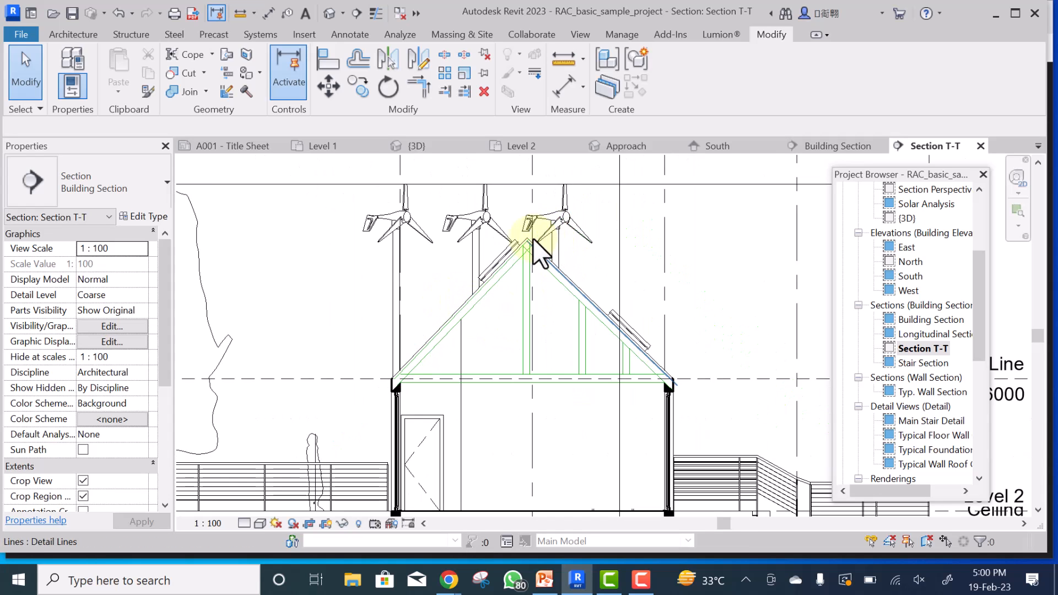
{"action": "scroll", "coordinate": [523, 251], "scroll_direction": "up", "scroll_amount": 5}
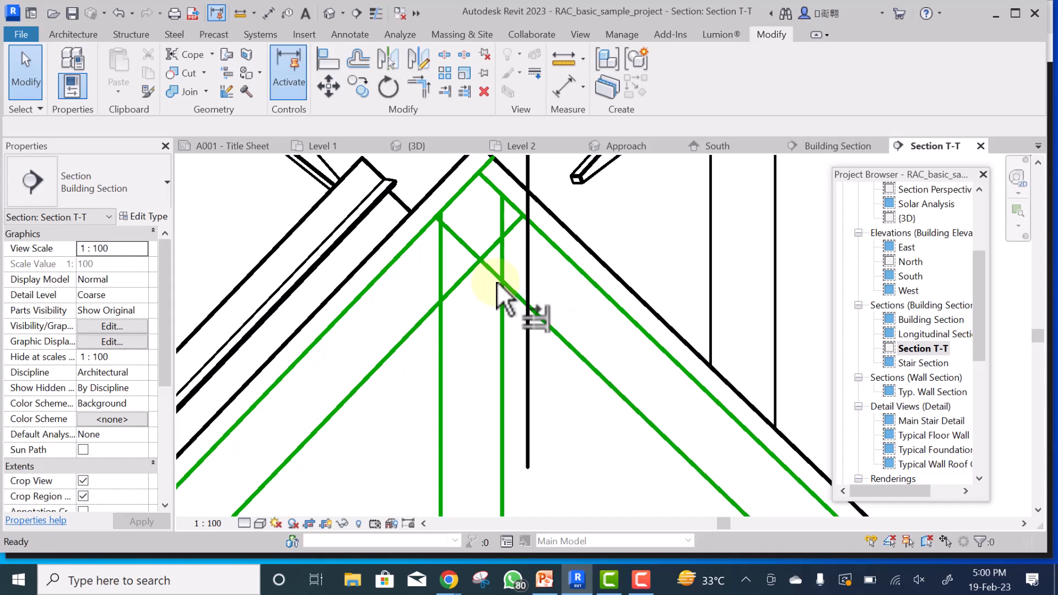
{"action": "left_click", "coordinate": [565, 346]}
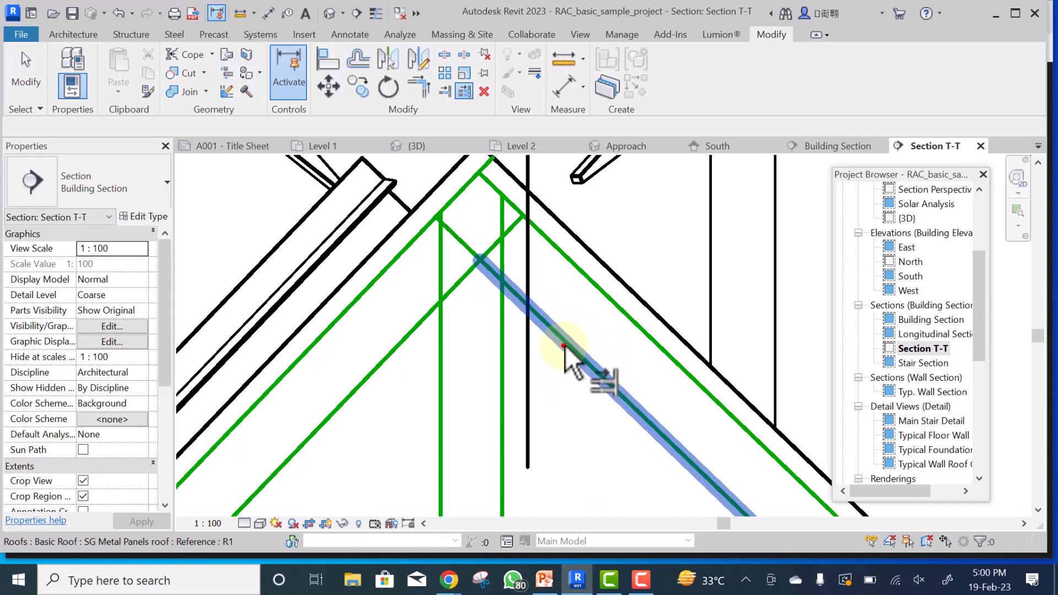
{"action": "left_click", "coordinate": [501, 360]}
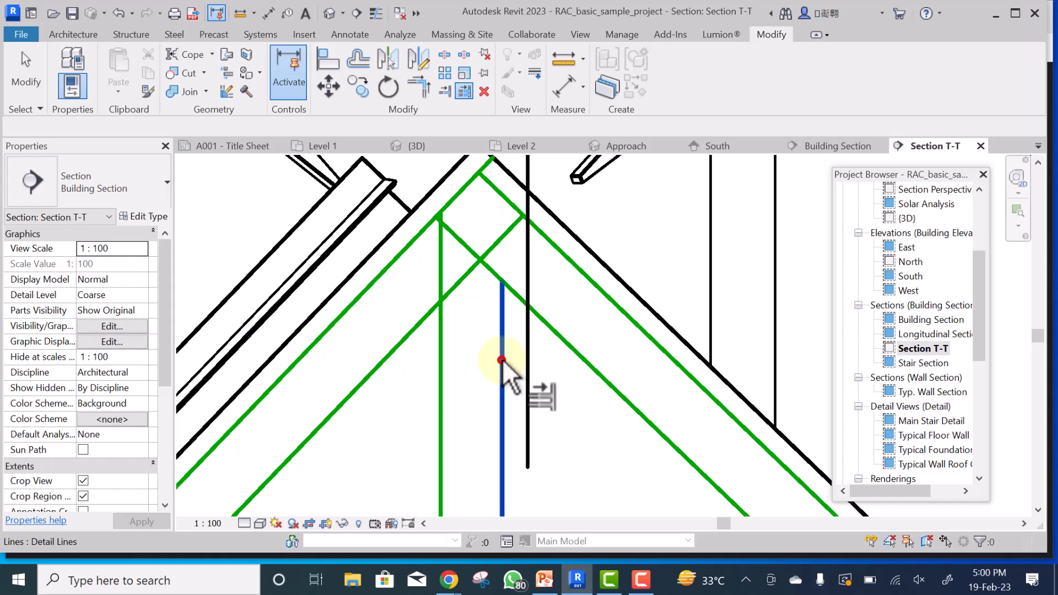
{"action": "left_click", "coordinate": [475, 331]}
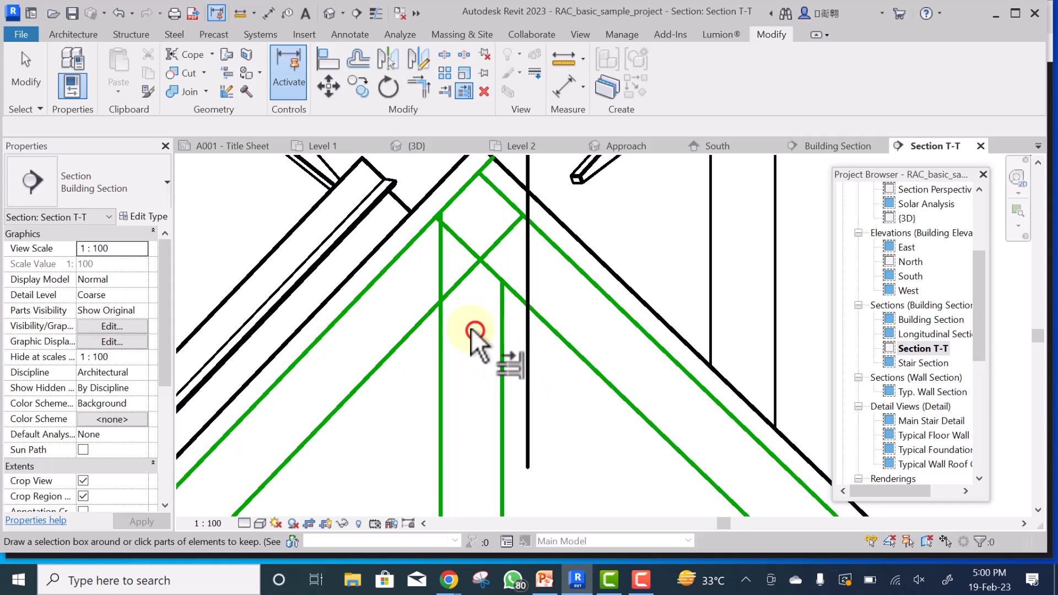
- Trim the top of the central post's left line back to the left rafter's lower edge
{"action": "left_click", "coordinate": [444, 279]}
{"action": "left_click", "coordinate": [441, 367]}
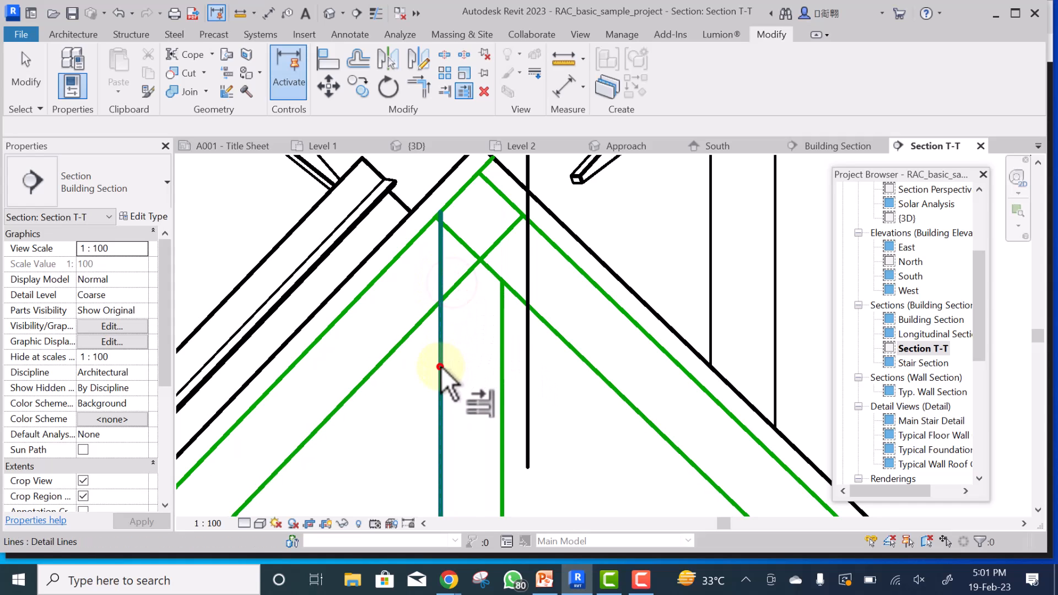
{"action": "left_click", "coordinate": [461, 330]}
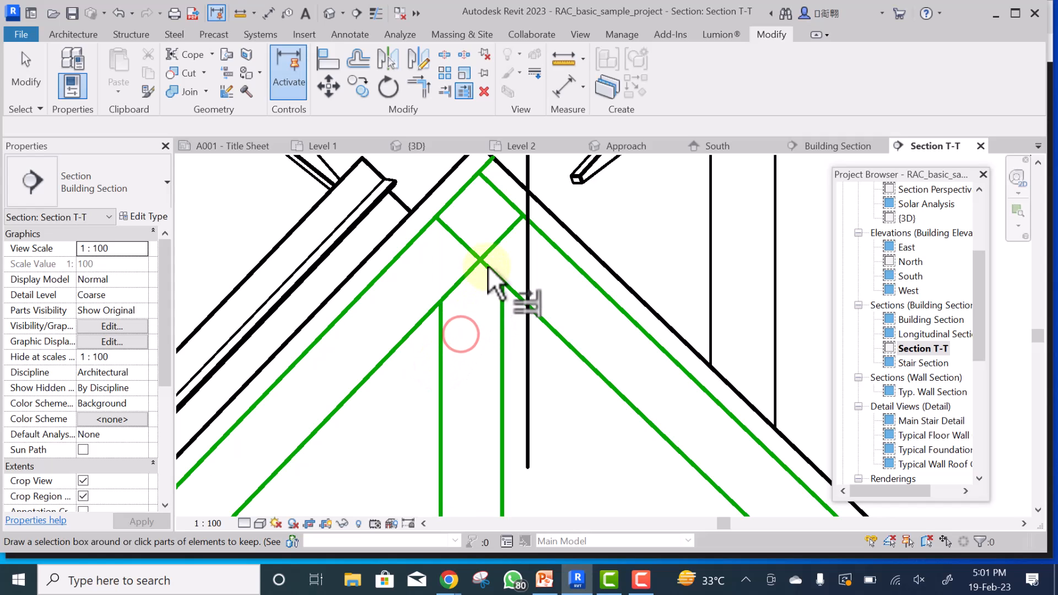
- Trim the left rafter's lower line where it crosses the right rafter's lower line below the ridge
{"action": "left_click", "coordinate": [547, 325]}
{"action": "left_click", "coordinate": [415, 329]}
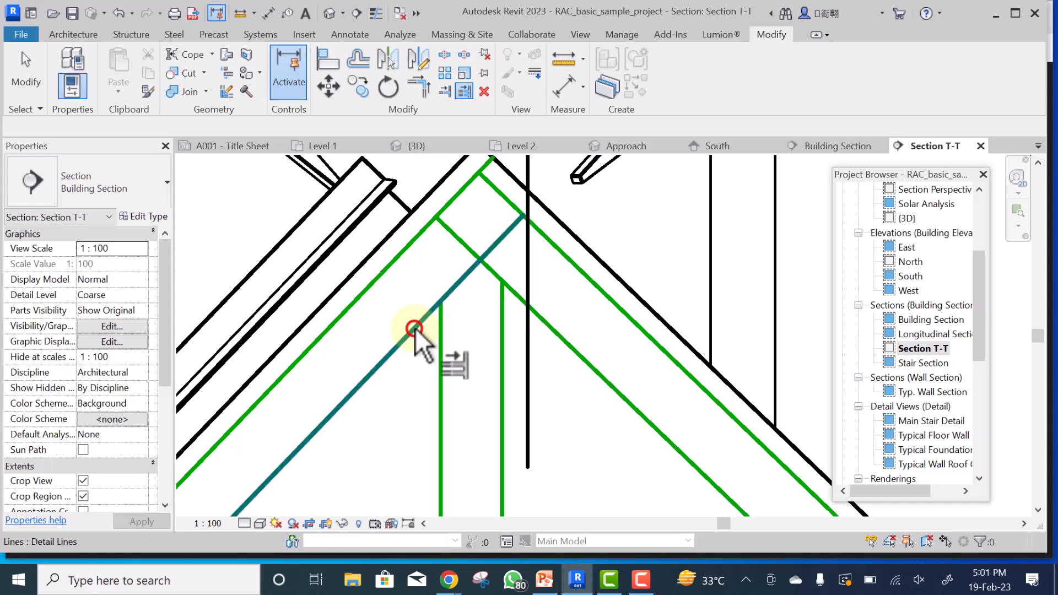
{"action": "scroll", "coordinate": [577, 246], "scroll_direction": "down", "scroll_amount": 3}
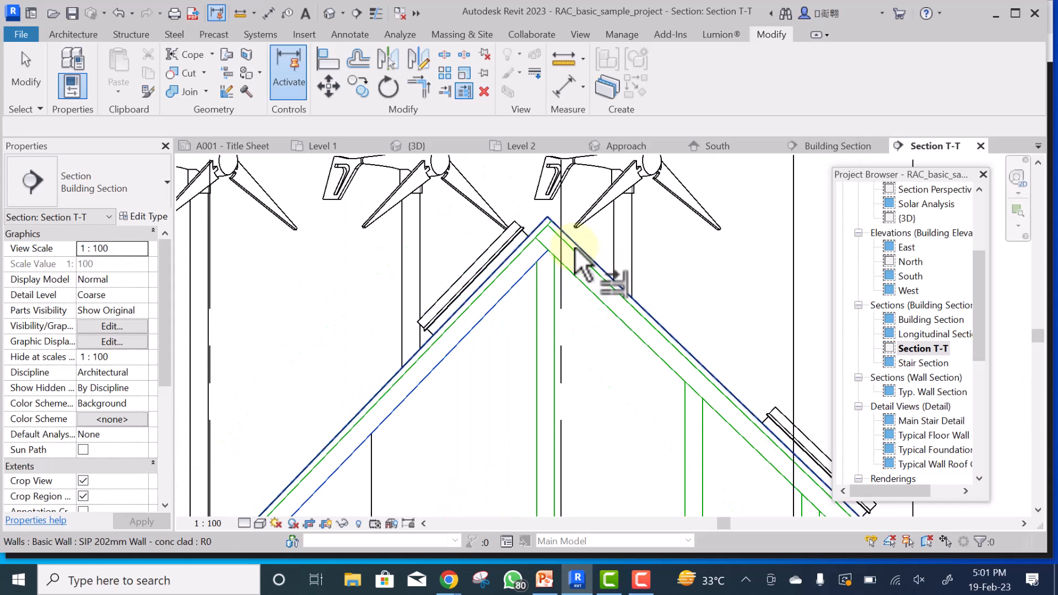
{"action": "scroll", "coordinate": [575, 247], "scroll_direction": "down", "scroll_amount": 2}
{"action": "scroll", "coordinate": [592, 333], "scroll_direction": "down", "scroll_amount": 3}
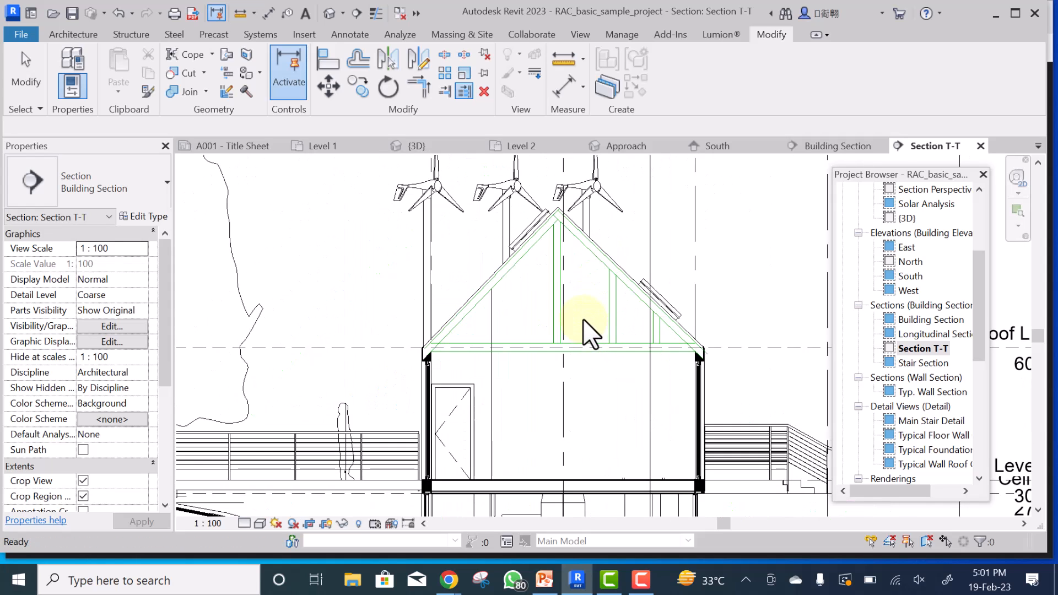
- Draw a diagonal detail line from the central post's bottom right corner up to the right rafter's lower edge, just before the next post
{"action": "scroll", "coordinate": [577, 317], "scroll_direction": "up", "scroll_amount": 4}
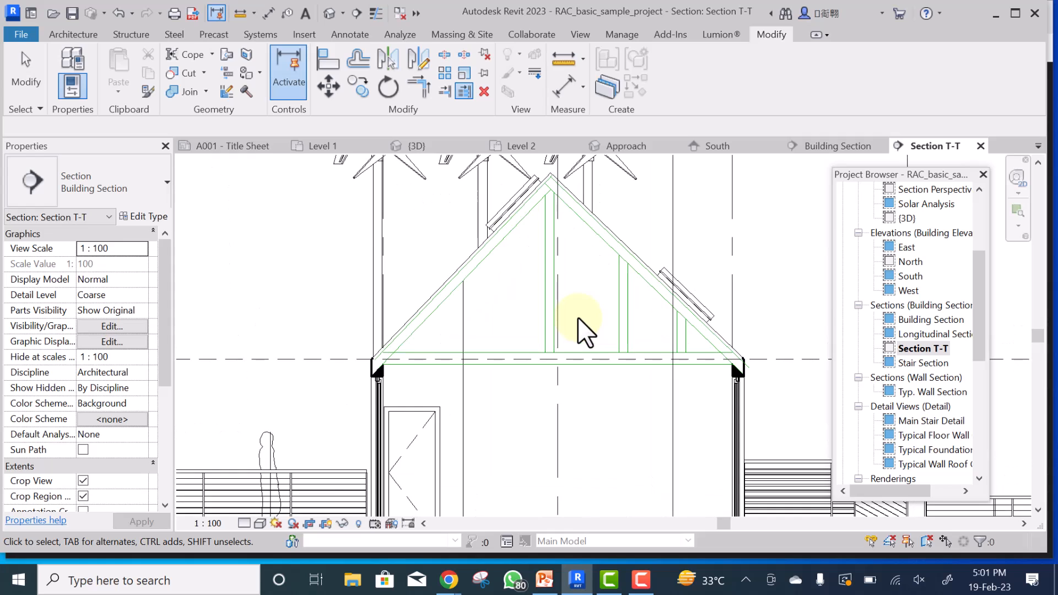
{"action": "left_click", "coordinate": [540, 313]}
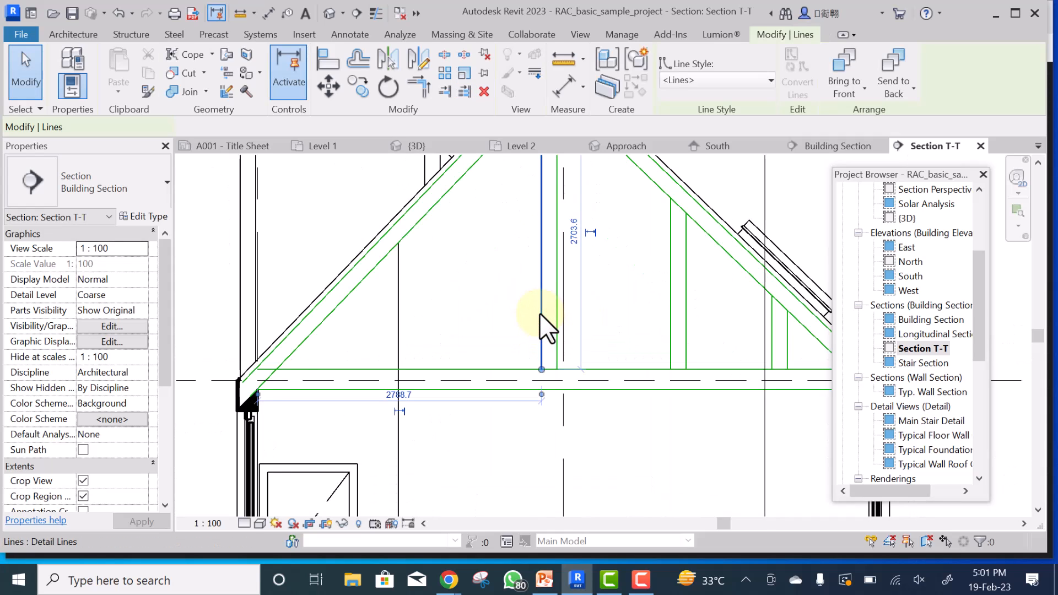
{"action": "key", "text": "d"}
{"action": "key", "text": "l"}
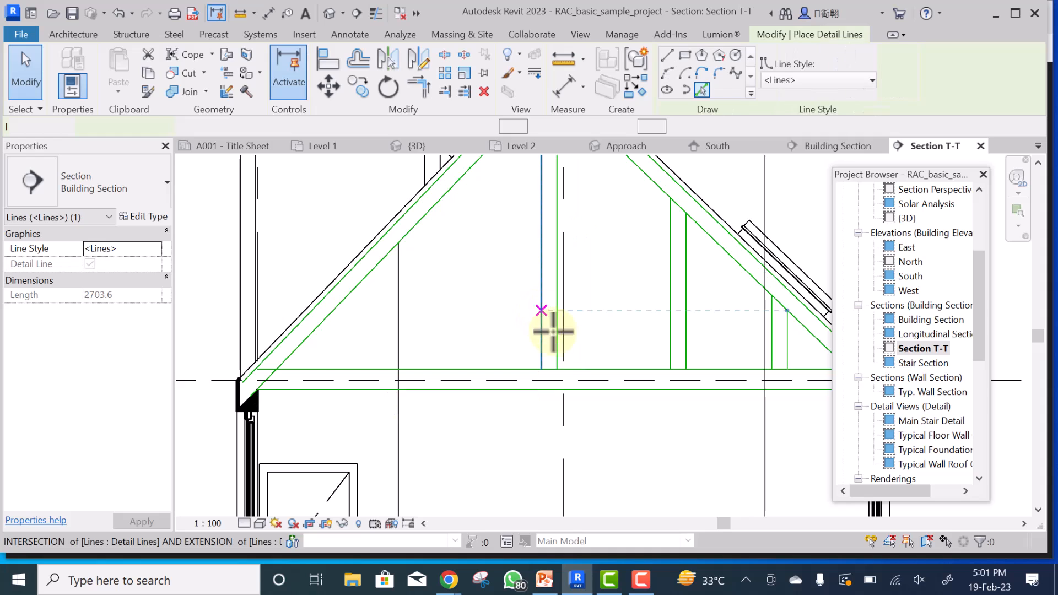
{"action": "left_click", "coordinate": [557, 367]}
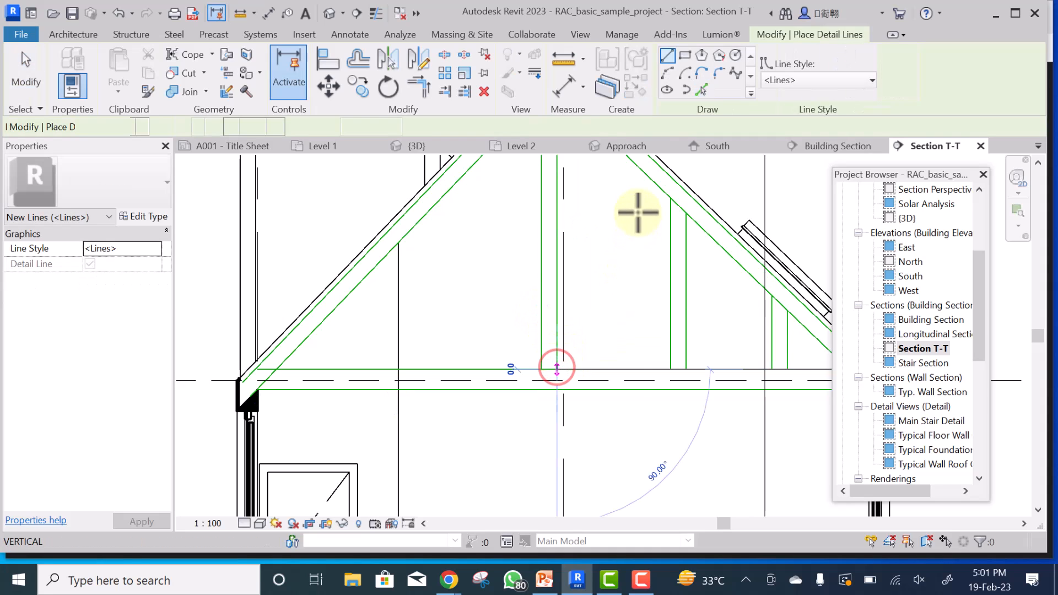
{"action": "left_click", "coordinate": [655, 183]}
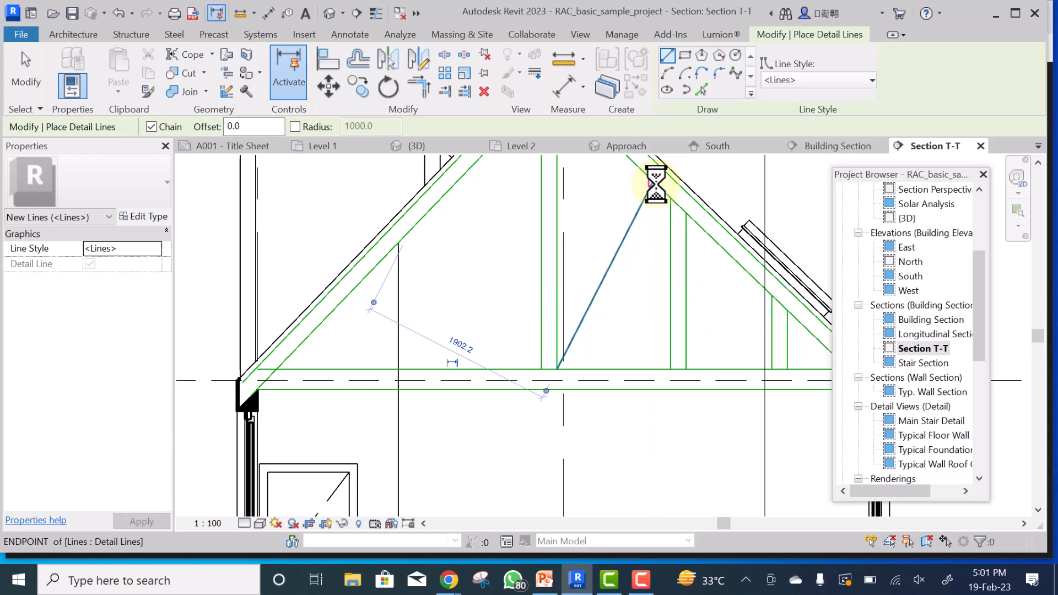
{"action": "key", "text": "Escape"}
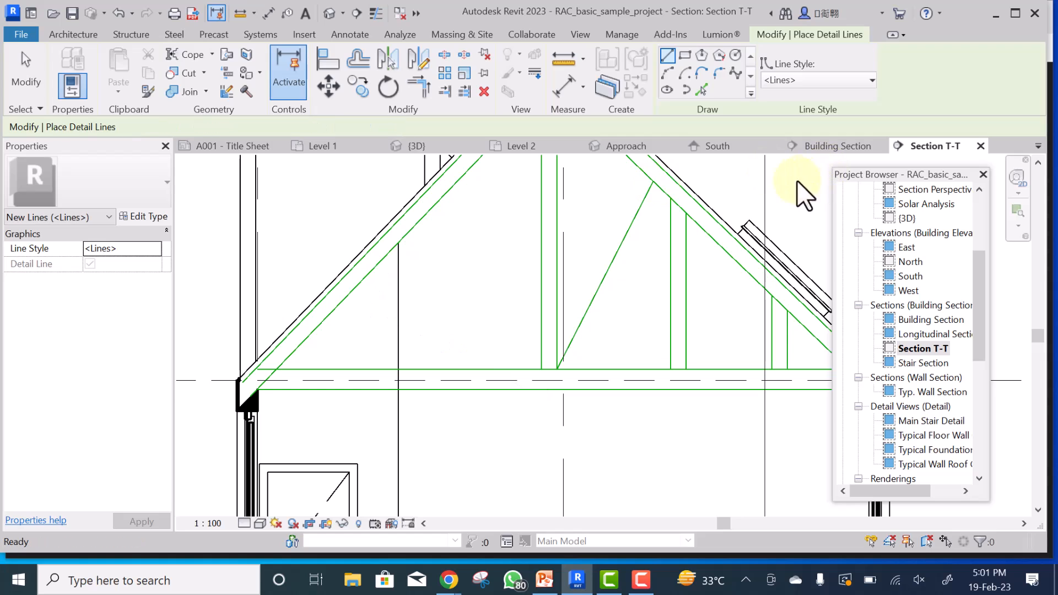
{"action": "key", "text": "Escape"}
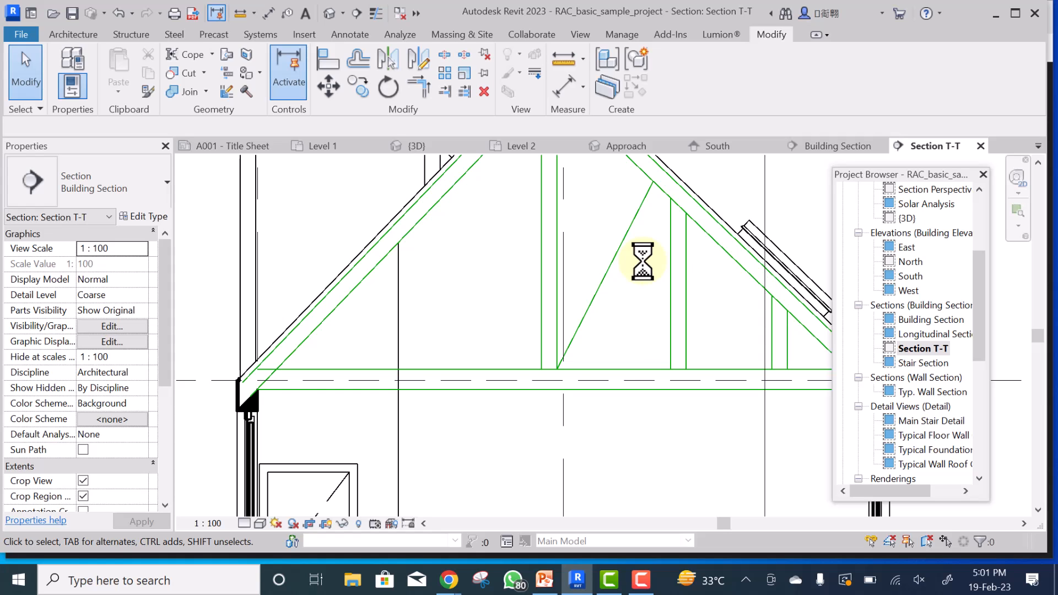
- Offset a copy of the diagonal line by 150 mm towards the right-hand post to form the brace's second edge
{"action": "left_click", "coordinate": [630, 236]}
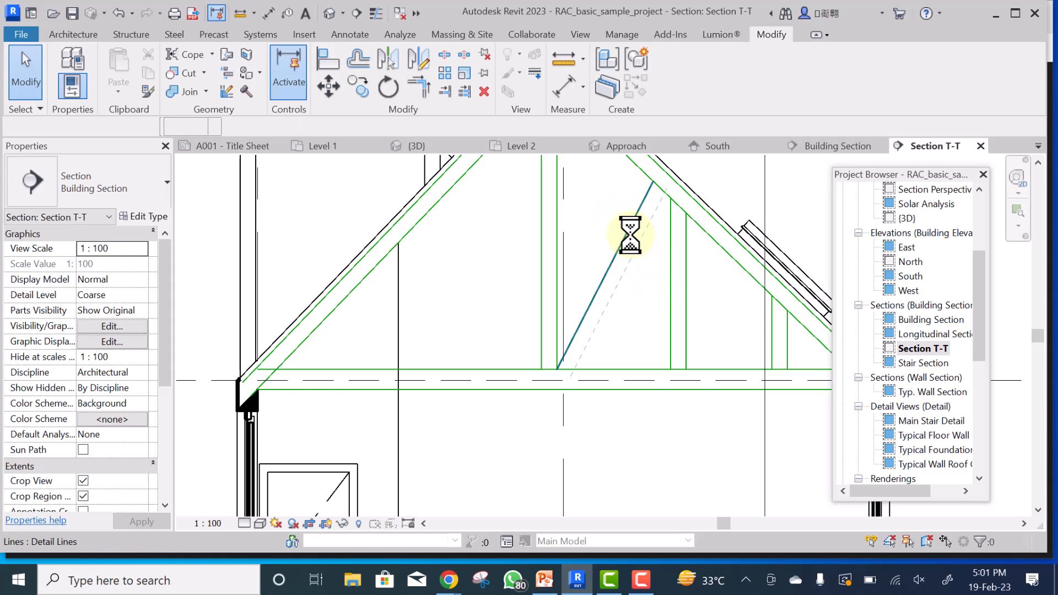
{"action": "key", "text": "o"}
{"action": "key", "text": "f"}
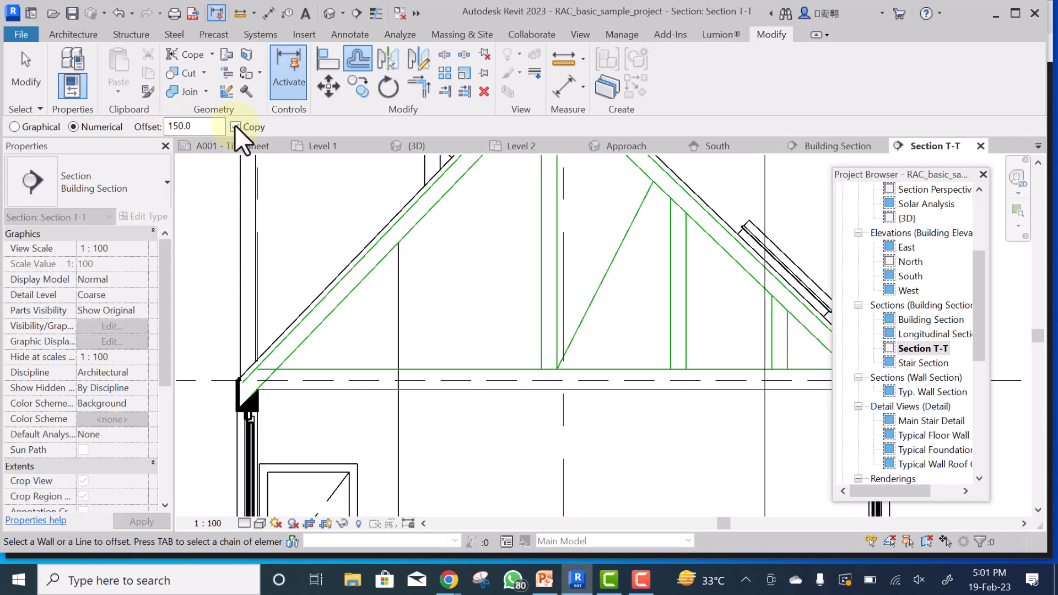
{"action": "left_click", "coordinate": [620, 255]}
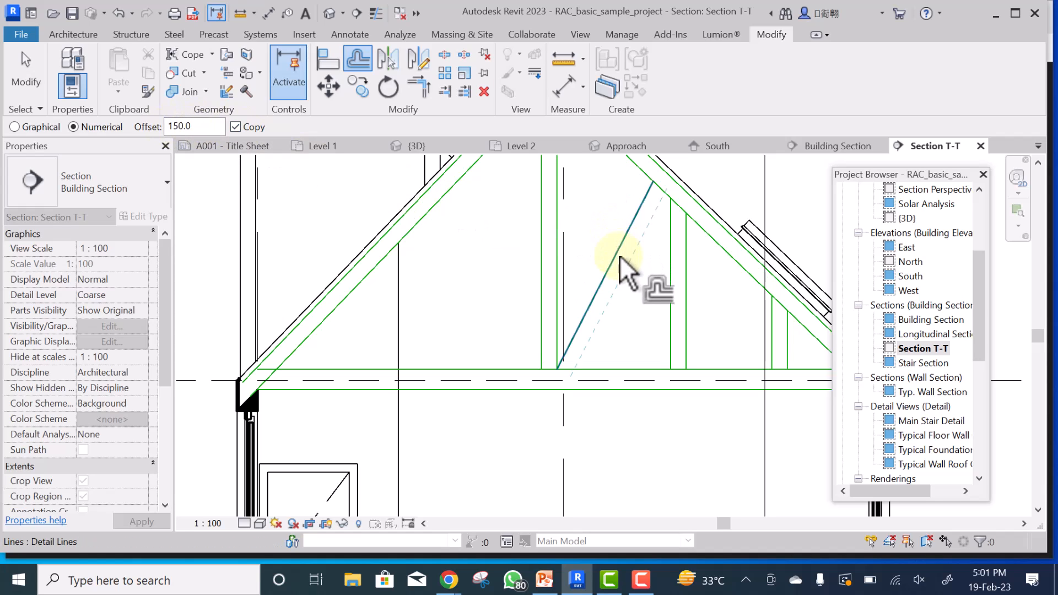
{"action": "key", "text": "Escape"}
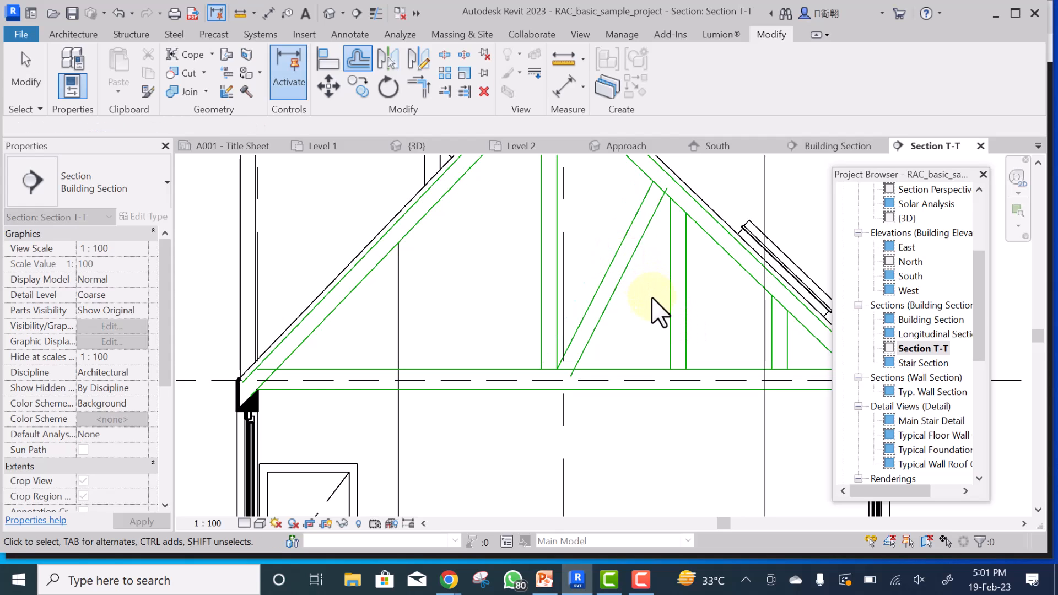
- Trim the lower end of the offset brace line to the upper edge of the bottom chord
{"action": "key", "text": "e"}
{"action": "key", "text": "x"}
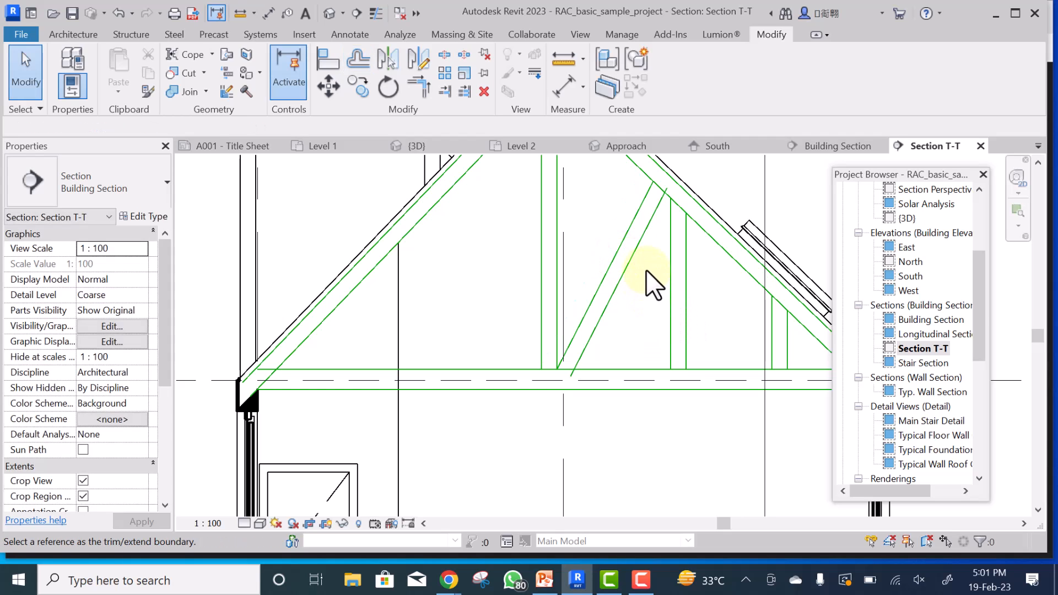
{"action": "scroll", "coordinate": [608, 372], "scroll_direction": "up", "scroll_amount": 3}
{"action": "left_click", "coordinate": [593, 365]}
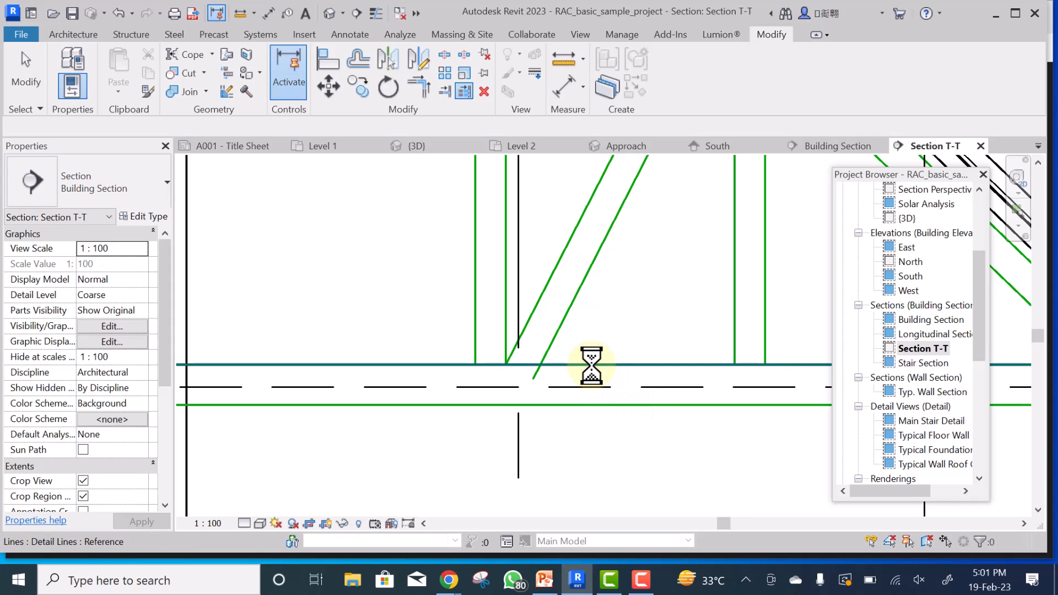
{"action": "left_click", "coordinate": [577, 290]}
- Trim the upper end of the offset brace line to the right rafter's lower edge
{"action": "scroll", "coordinate": [570, 352], "scroll_direction": "down", "scroll_amount": 3}
{"action": "scroll", "coordinate": [597, 329], "scroll_direction": "down", "scroll_amount": 1}
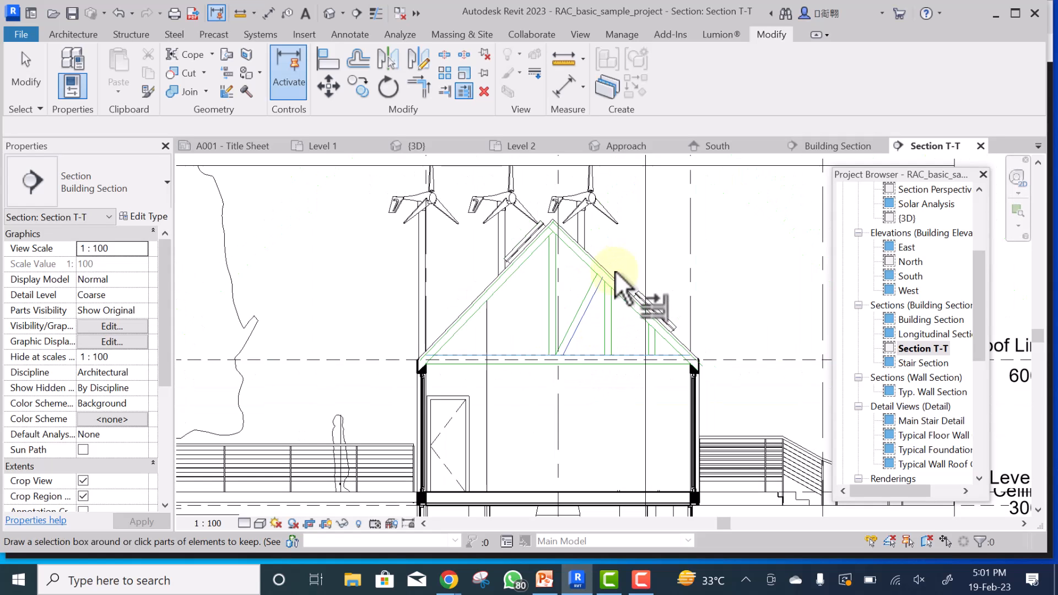
{"action": "scroll", "coordinate": [617, 270], "scroll_direction": "up", "scroll_amount": 4}
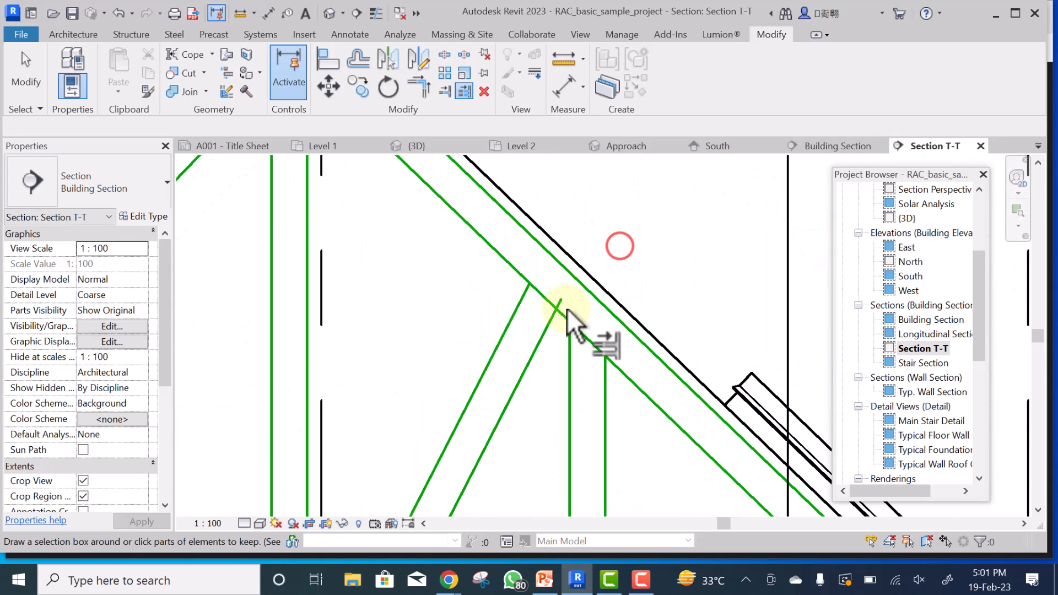
{"action": "scroll", "coordinate": [565, 325], "scroll_direction": "up", "scroll_amount": 2}
{"action": "left_click", "coordinate": [562, 324]}
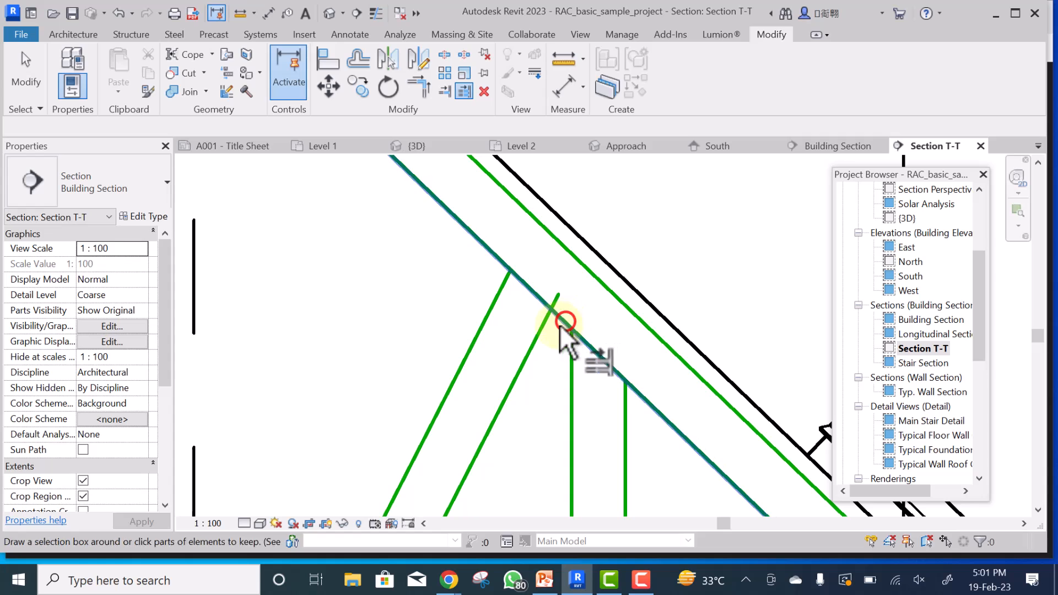
{"action": "left_click", "coordinate": [528, 353]}
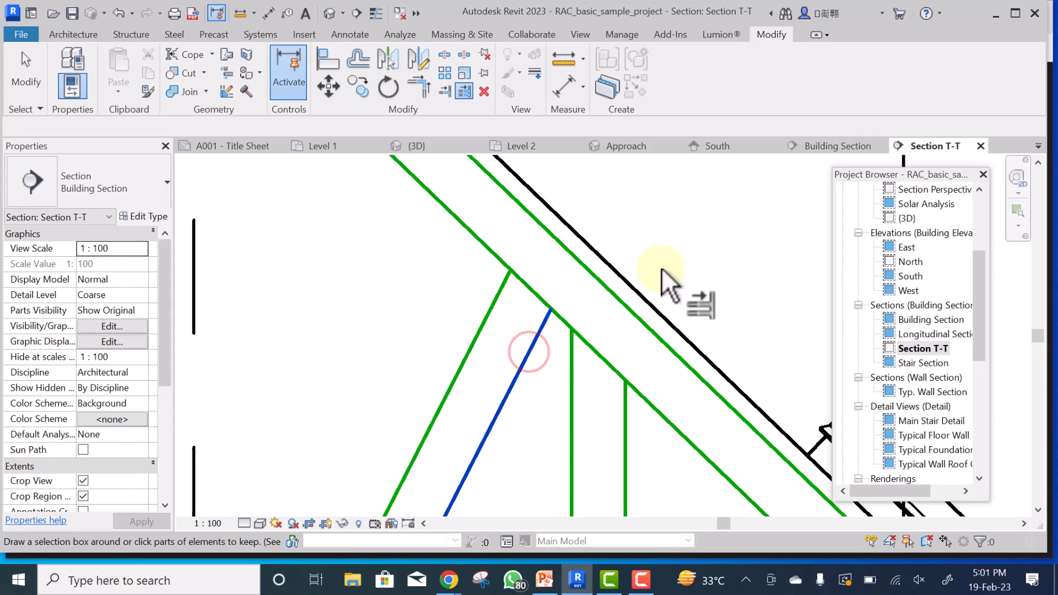
{"action": "key", "text": "Escape"}
{"action": "key", "text": "Escape"}
- Draw a second diagonal detail line about 1110 mm long at 49° from the intermediate post's bottom right corner to the right rafter's lower edge
{"action": "scroll", "coordinate": [687, 230], "scroll_direction": "down", "scroll_amount": 4}
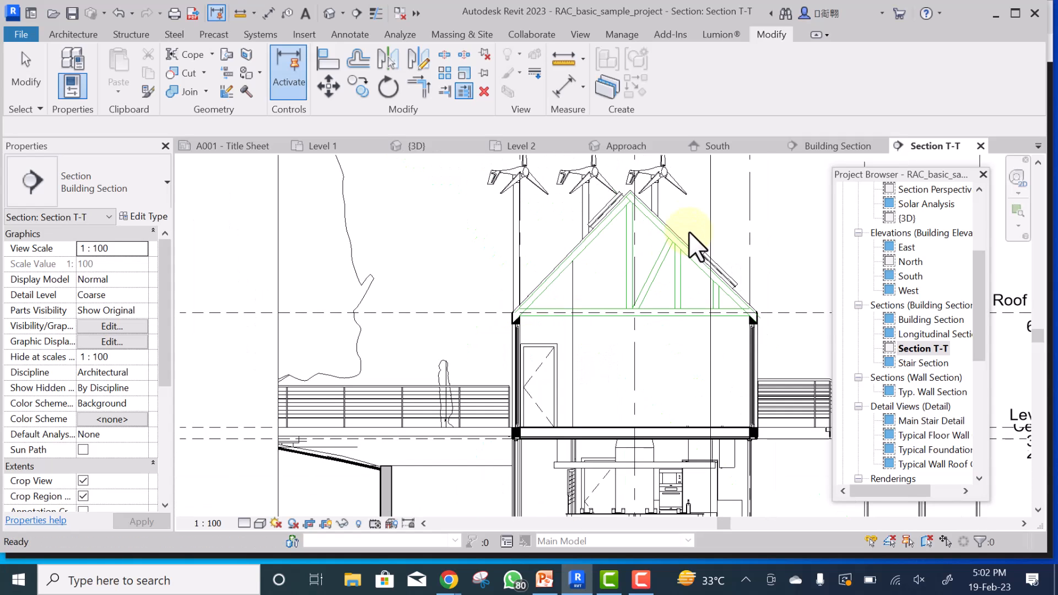
{"action": "scroll", "coordinate": [673, 306], "scroll_direction": "up", "scroll_amount": 2}
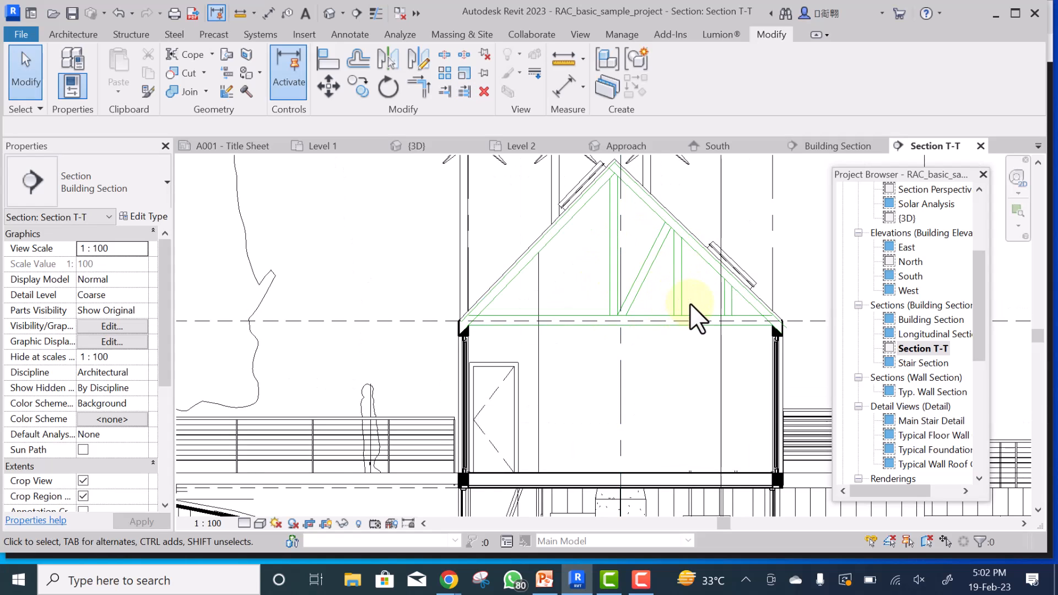
{"action": "scroll", "coordinate": [690, 303], "scroll_direction": "up", "scroll_amount": 1}
{"action": "scroll", "coordinate": [690, 303], "scroll_direction": "up", "scroll_amount": 2}
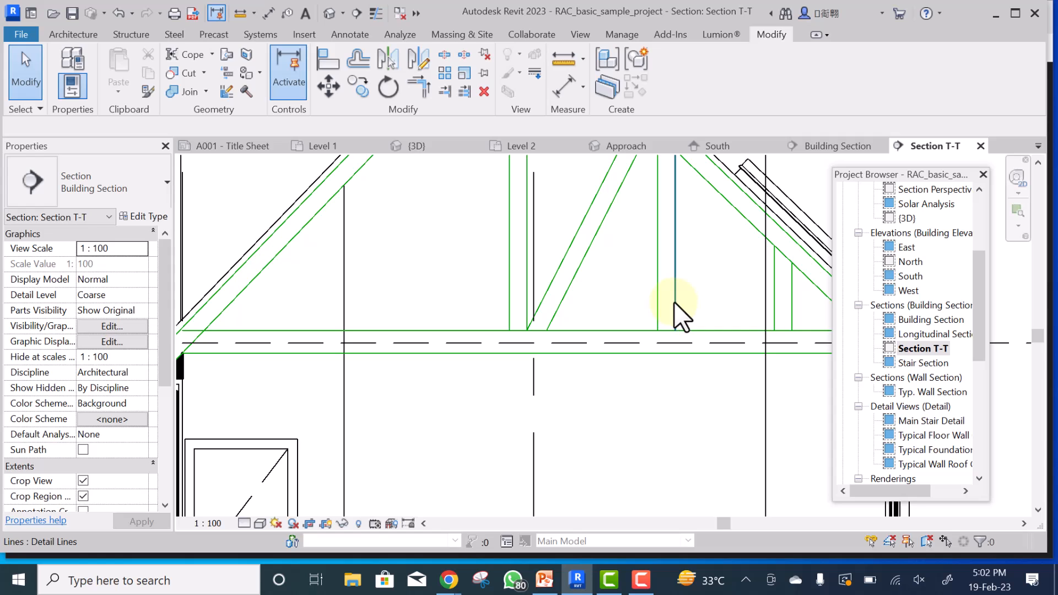
{"action": "left_click", "coordinate": [673, 302]}
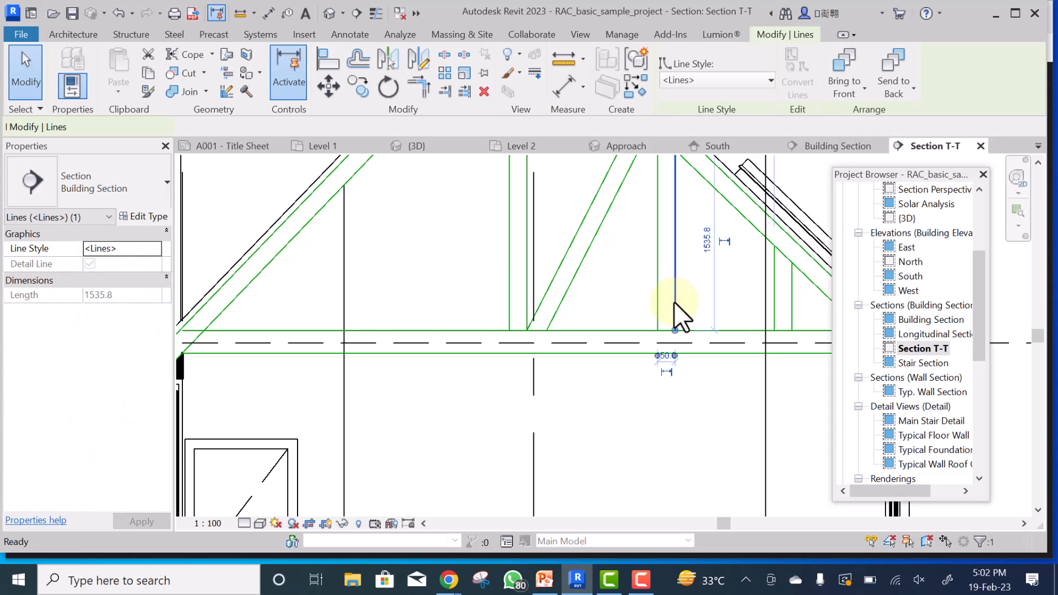
{"action": "key", "text": "d"}
{"action": "key", "text": "l"}
{"action": "left_click", "coordinate": [674, 330]}
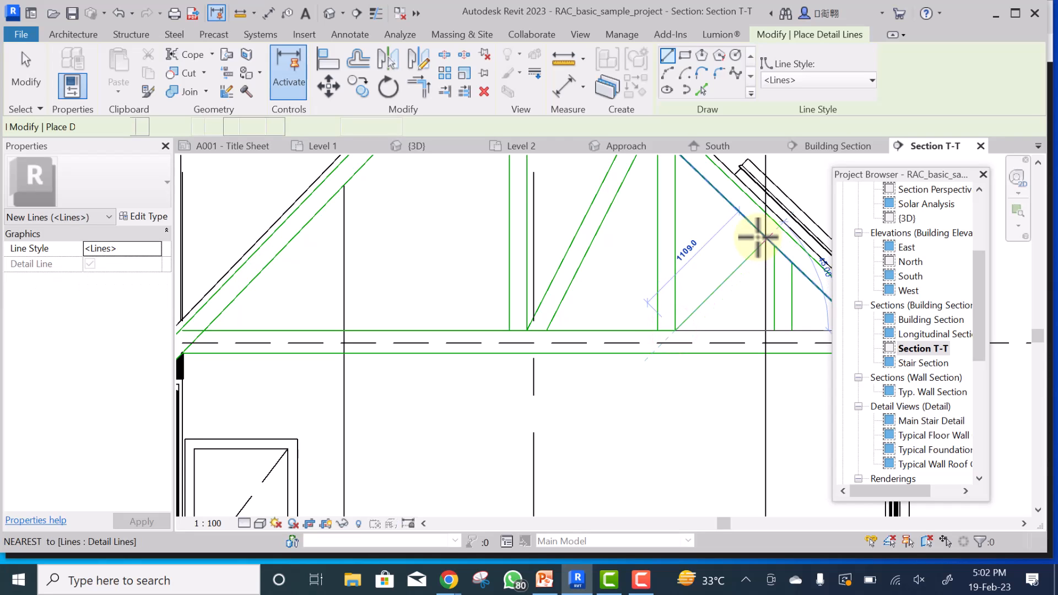
{"action": "scroll", "coordinate": [762, 235], "scroll_direction": "up", "scroll_amount": 2}
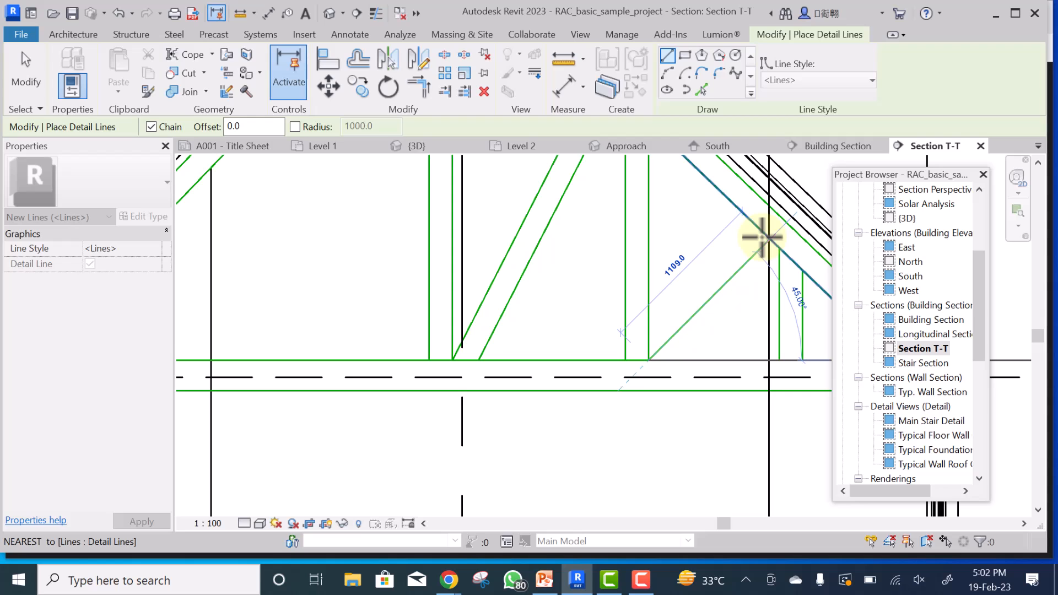
{"action": "left_click", "coordinate": [761, 232]}
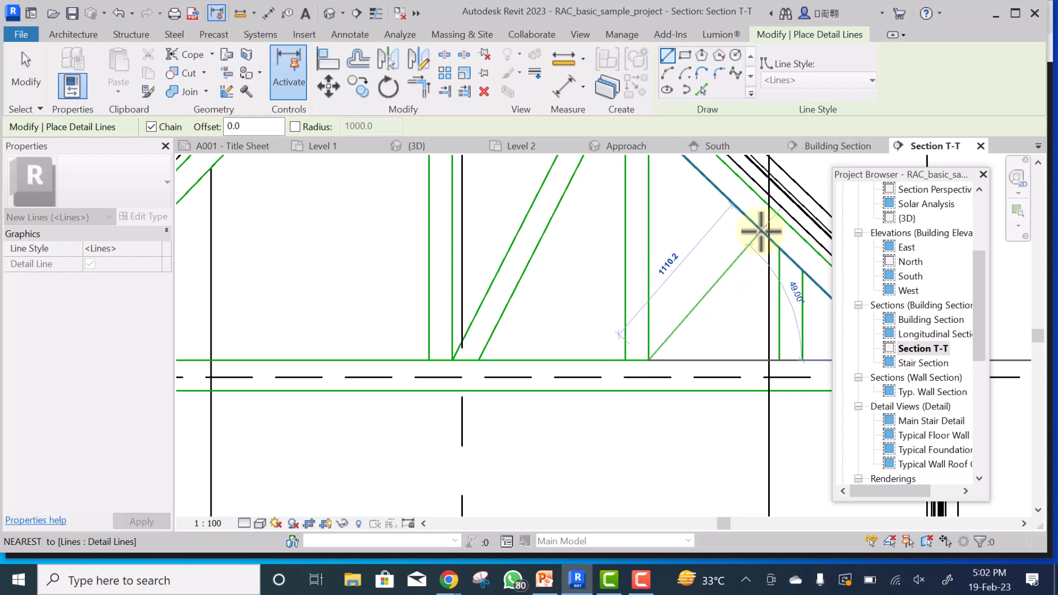
{"action": "key", "text": "Escape"}
{"action": "key", "text": "Escape"}
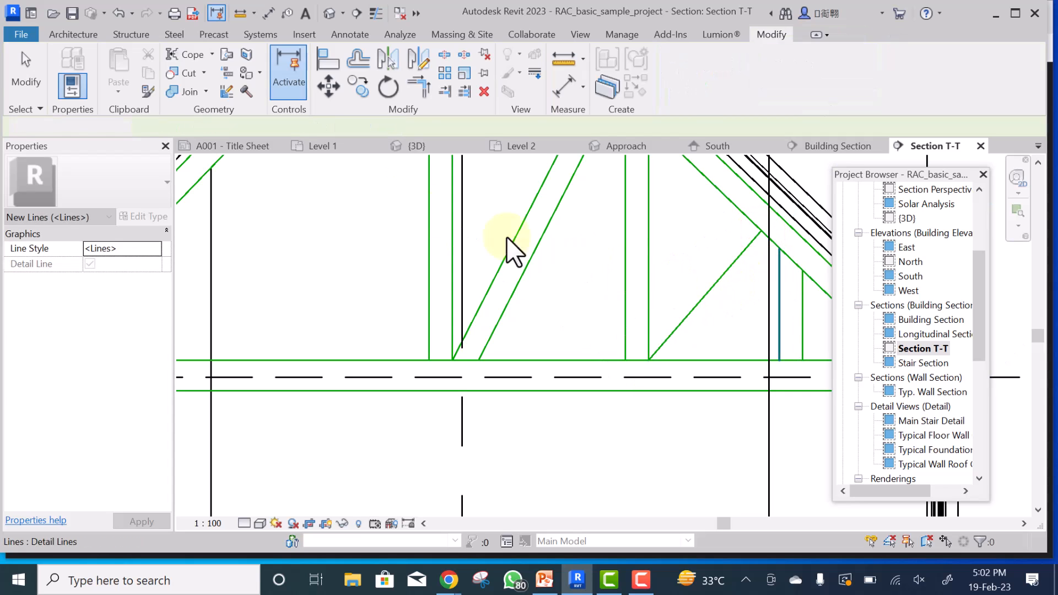
- Offset a copy of the second diagonal line by 150 mm towards the outer right post to form the brace's other edge
{"action": "left_click", "coordinate": [356, 59]}
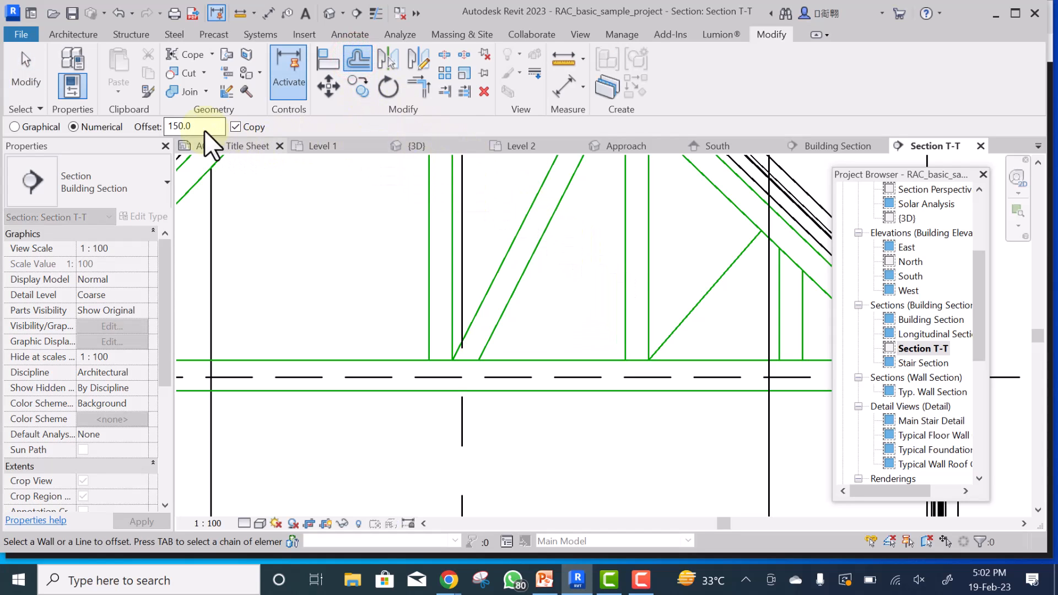
{"action": "left_click", "coordinate": [697, 308]}
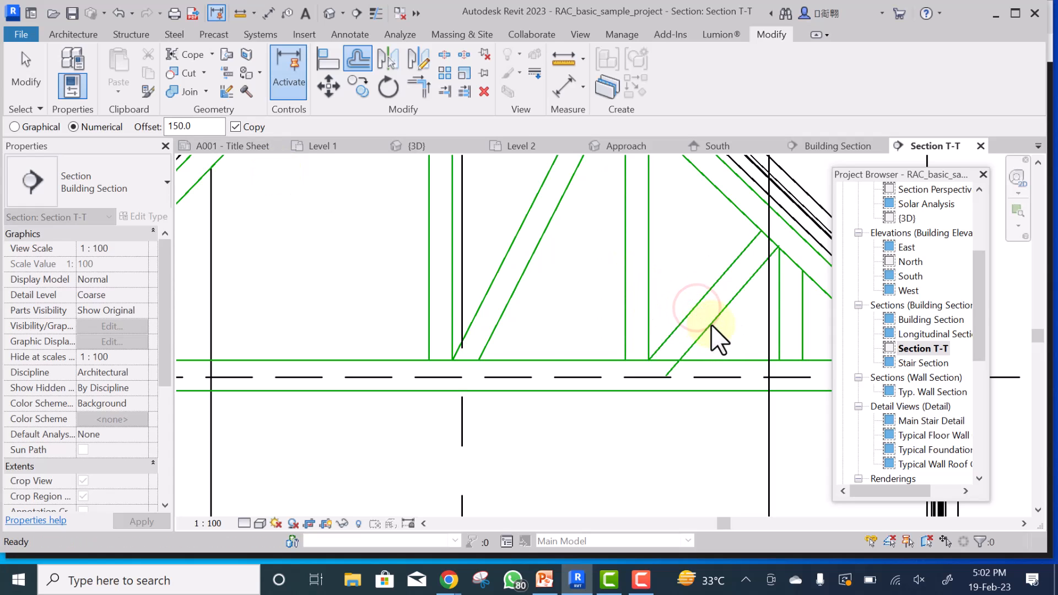
{"action": "key", "text": "Escape"}
- Trim the lower end of the second brace's offset line to the upper edge of the bottom chord
{"action": "scroll", "coordinate": [517, 315], "scroll_direction": "down", "scroll_amount": 3}
{"action": "scroll", "coordinate": [517, 315], "scroll_direction": "down", "scroll_amount": 2}
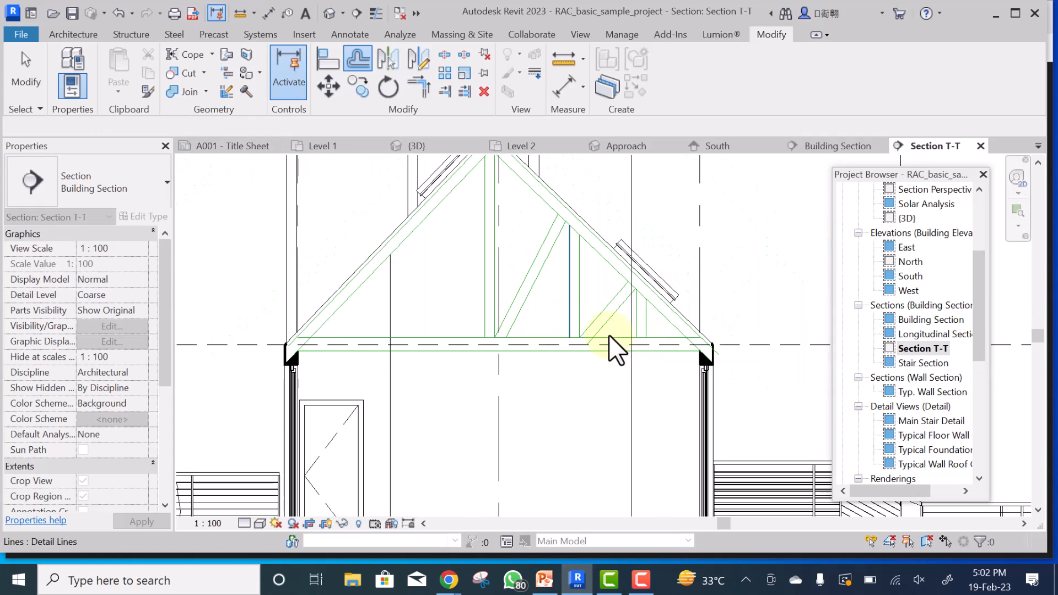
{"action": "scroll", "coordinate": [608, 335], "scroll_direction": "up", "scroll_amount": 3}
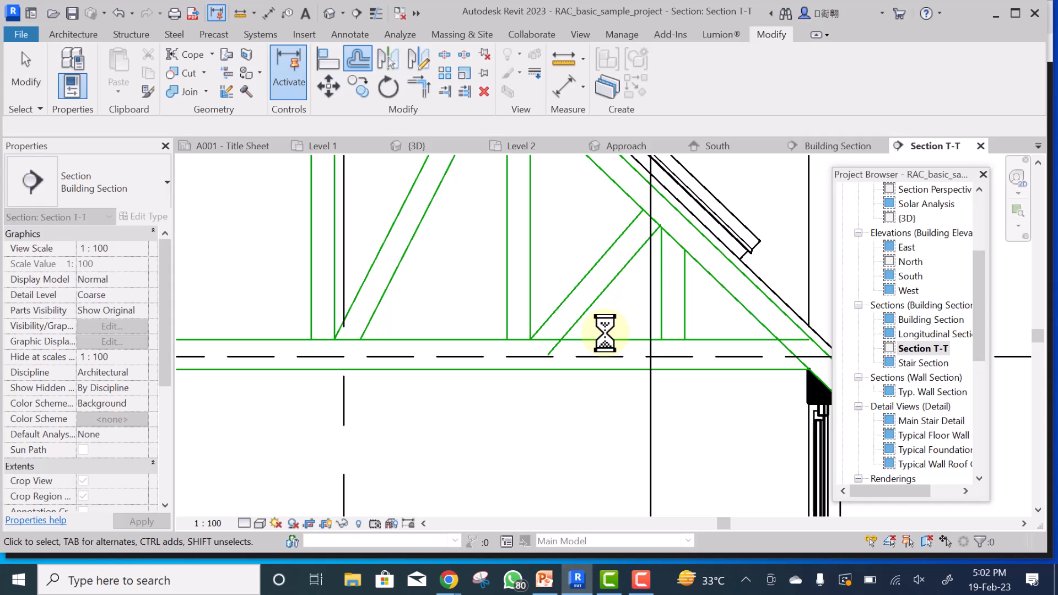
{"action": "key", "text": "e"}
{"action": "key", "text": "x"}
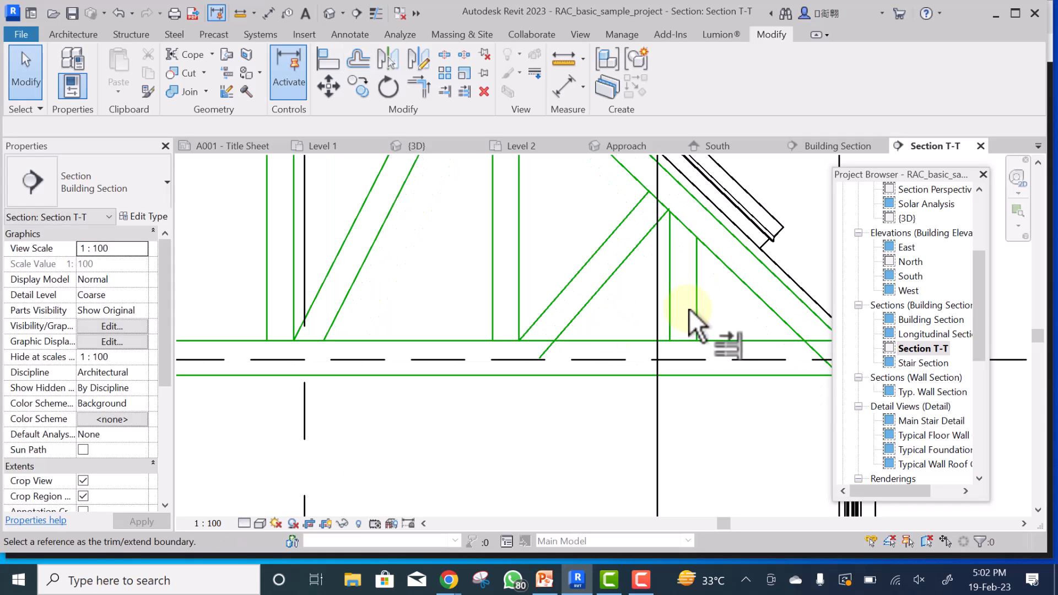
{"action": "left_click", "coordinate": [610, 341]}
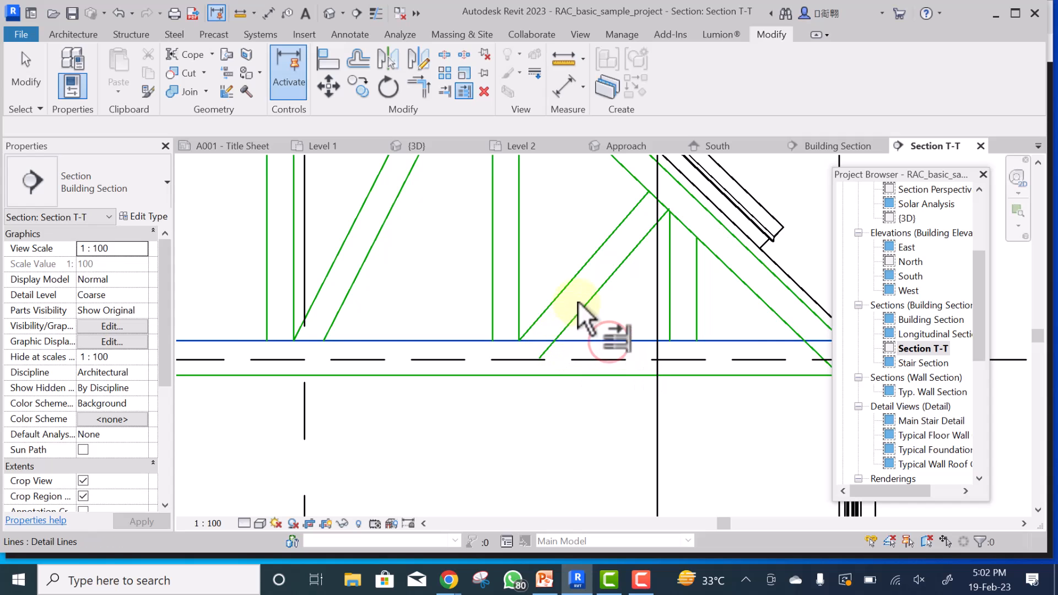
{"action": "left_click", "coordinate": [585, 305]}
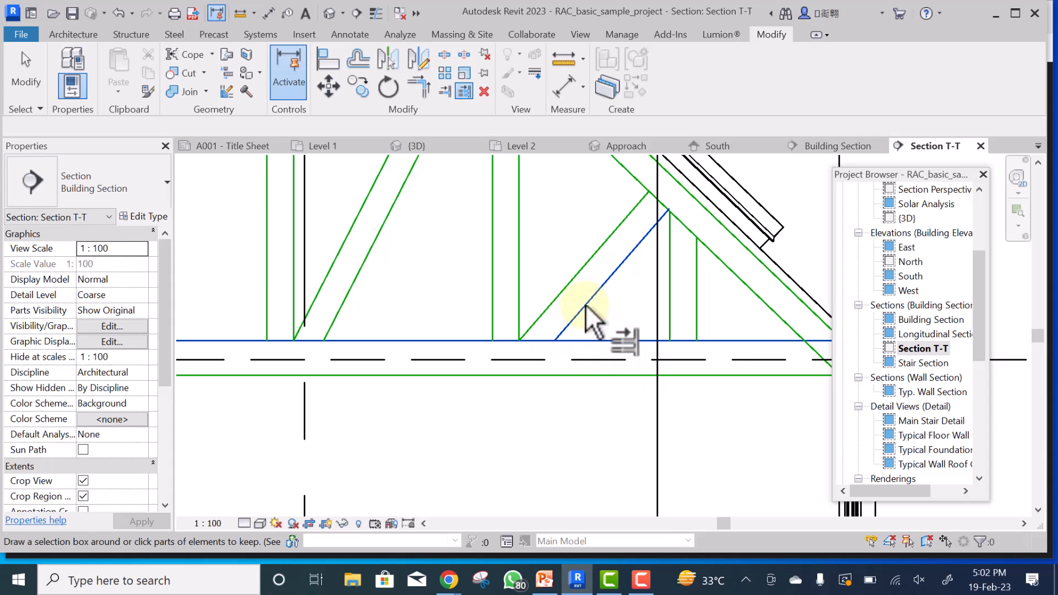
{"action": "key", "text": "Escape"}
{"action": "scroll", "coordinate": [597, 301], "scroll_direction": "down", "scroll_amount": 2}
{"action": "scroll", "coordinate": [583, 289], "scroll_direction": "down", "scroll_amount": 5}
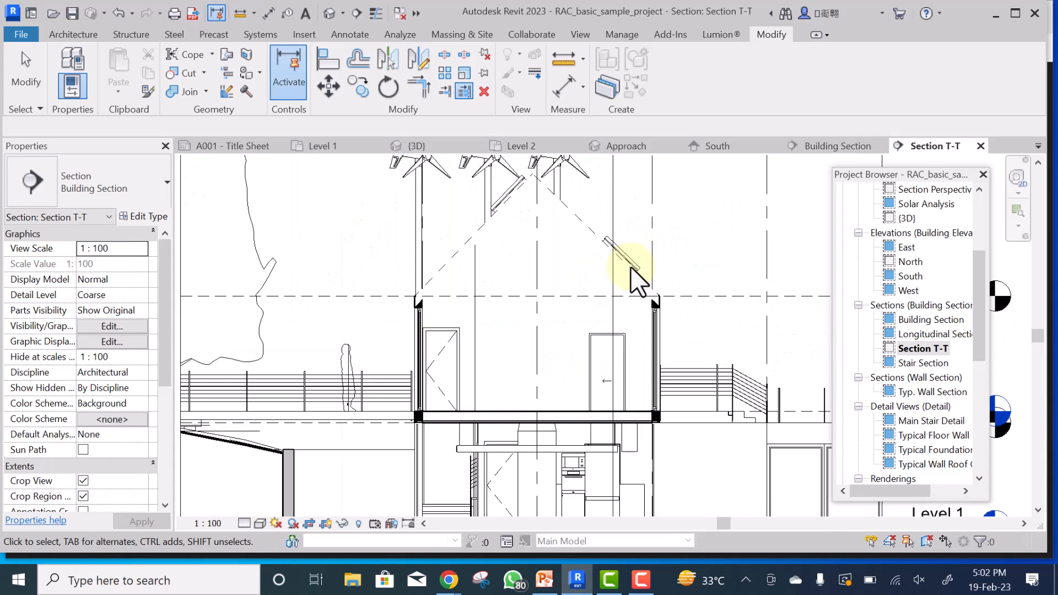
{"action": "key", "text": "Escape"}
- Select the two intermediate posts and both diagonal braces in the right half of the truss
{"action": "scroll", "coordinate": [587, 269], "scroll_direction": "up", "scroll_amount": 2}
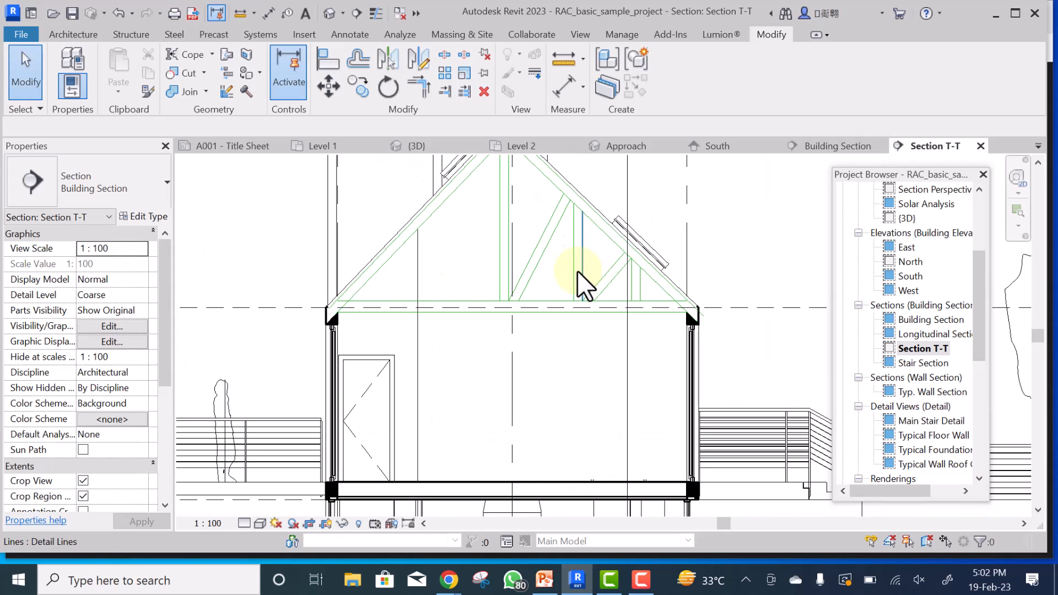
{"action": "middle_click_drag", "start_coordinate": [578, 301], "coordinate": [607, 310]}
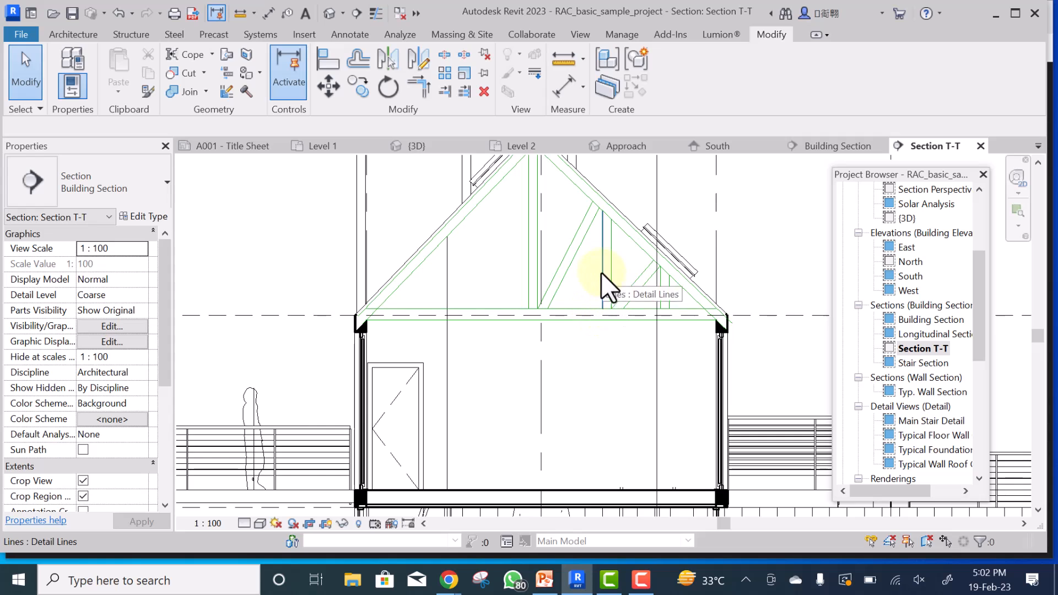
{"action": "scroll", "coordinate": [557, 276], "scroll_direction": "up", "scroll_amount": 1}
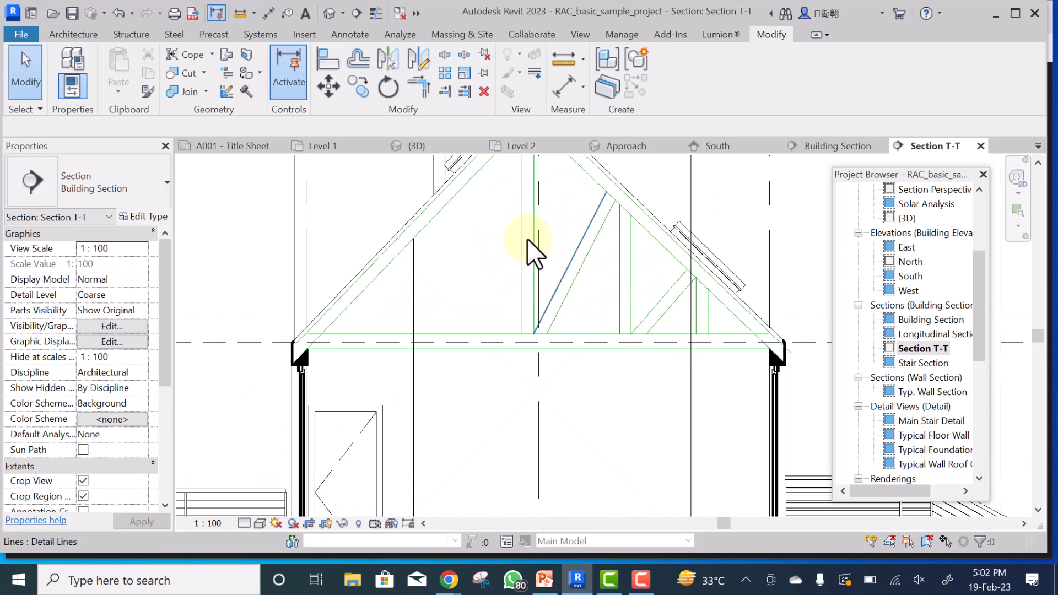
{"action": "scroll", "coordinate": [565, 284], "scroll_direction": "down", "scroll_amount": 1}
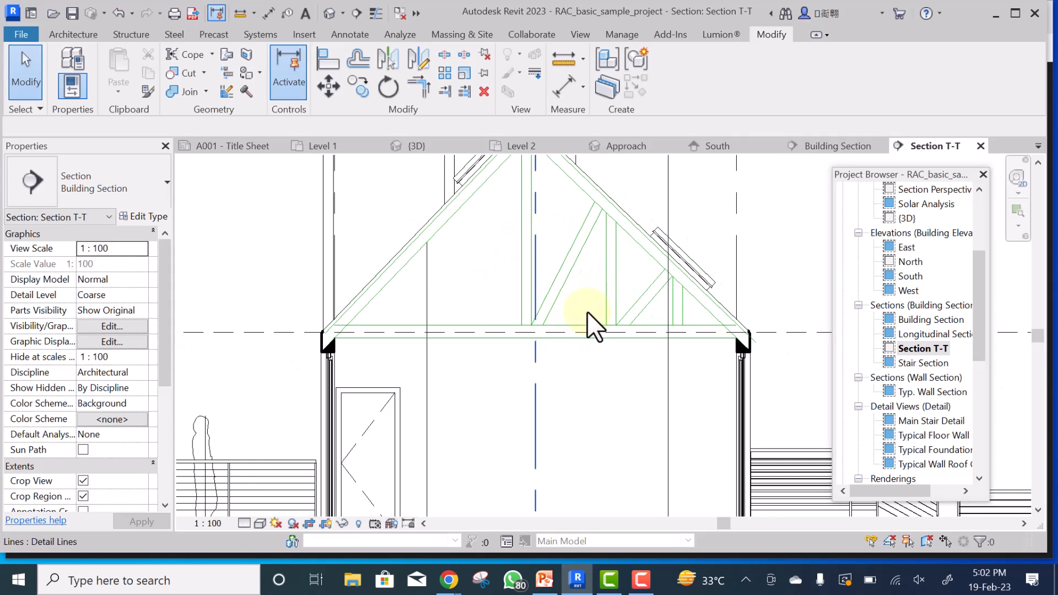
{"action": "scroll", "coordinate": [556, 270], "scroll_direction": "down", "scroll_amount": 1}
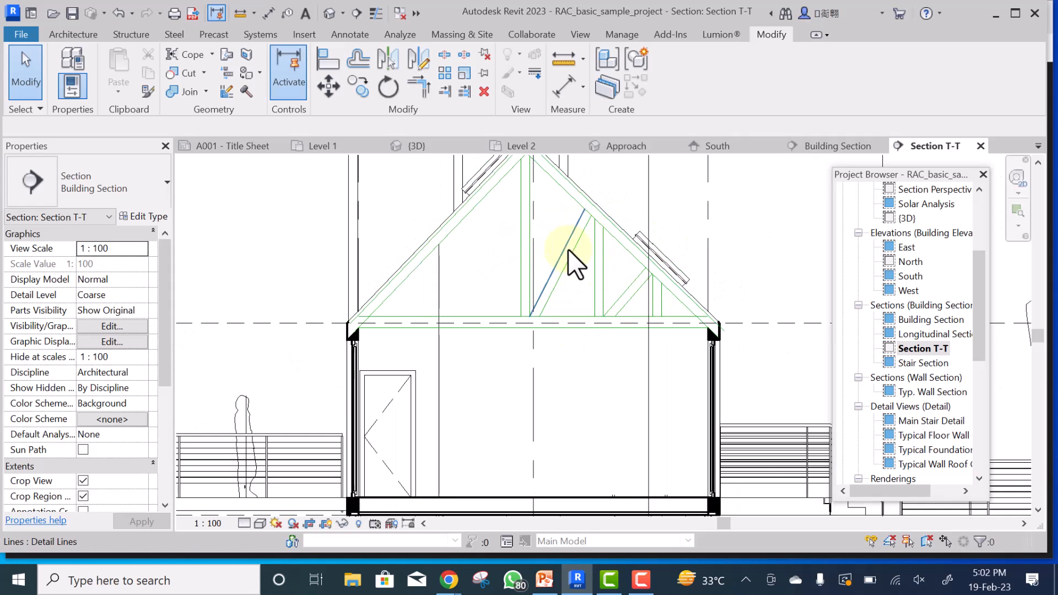
{"action": "scroll", "coordinate": [565, 284], "scroll_direction": "up", "scroll_amount": 2}
{"action": "scroll", "coordinate": [627, 292], "scroll_direction": "down", "scroll_amount": 1}
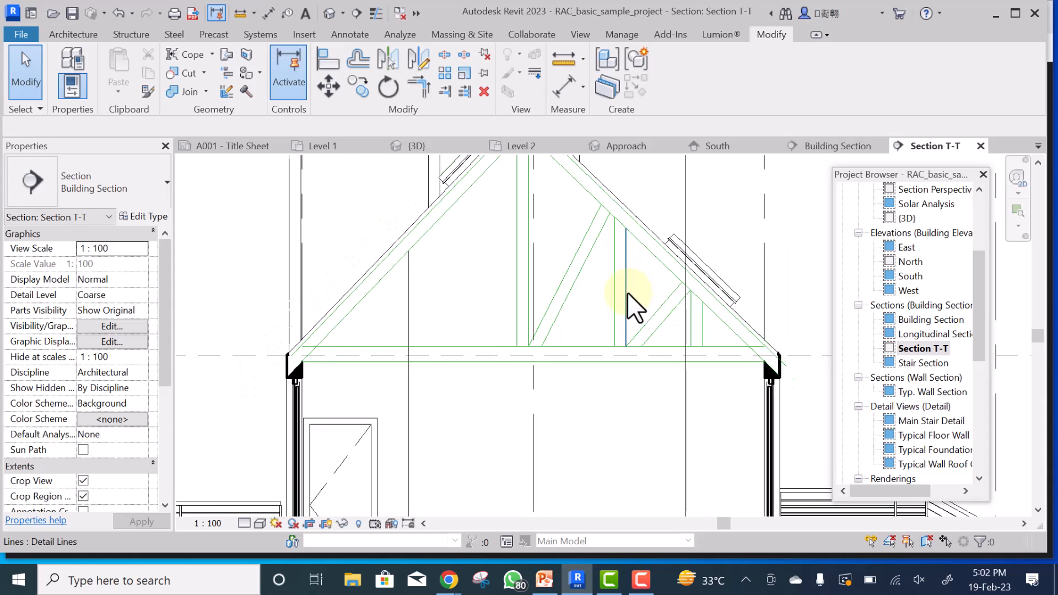
{"action": "scroll", "coordinate": [627, 292], "scroll_direction": "down", "scroll_amount": 1}
{"action": "middle_click_drag", "start_coordinate": [649, 236], "coordinate": [617, 315]}
{"action": "left_click_drag", "start_coordinate": [547, 162], "coordinate": [721, 484]}
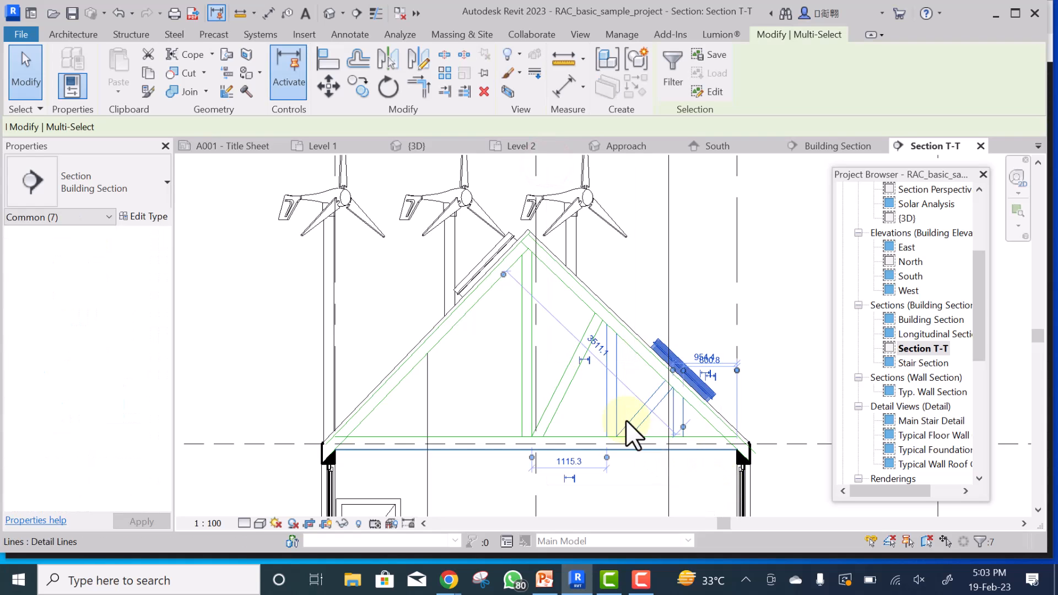
{"action": "left_click_drag", "start_coordinate": [584, 409], "coordinate": [557, 358], "text": "ctrl"}
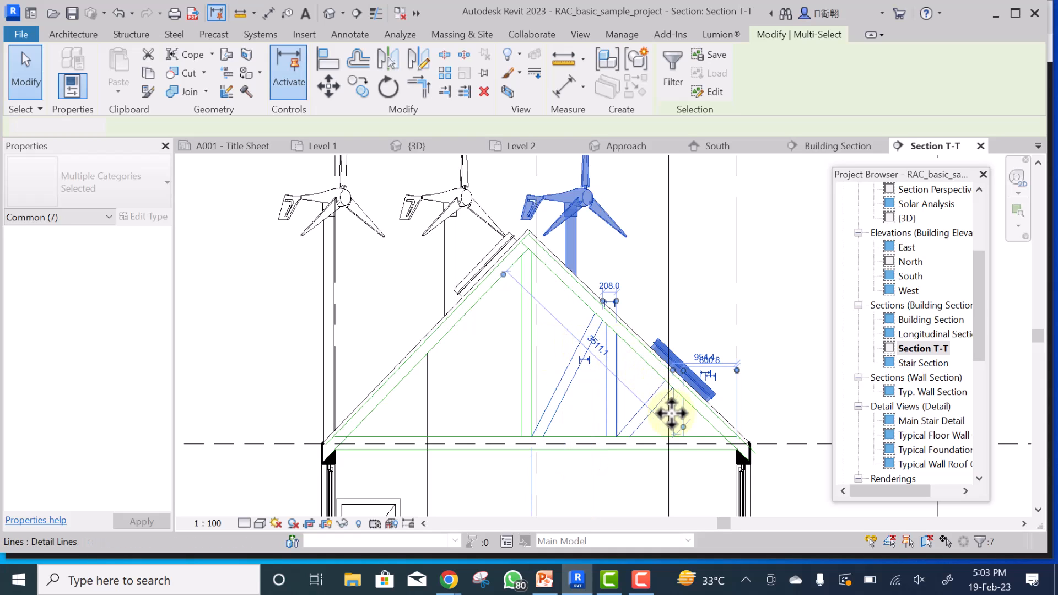
{"action": "scroll", "coordinate": [693, 449], "scroll_direction": "up", "scroll_amount": 2}
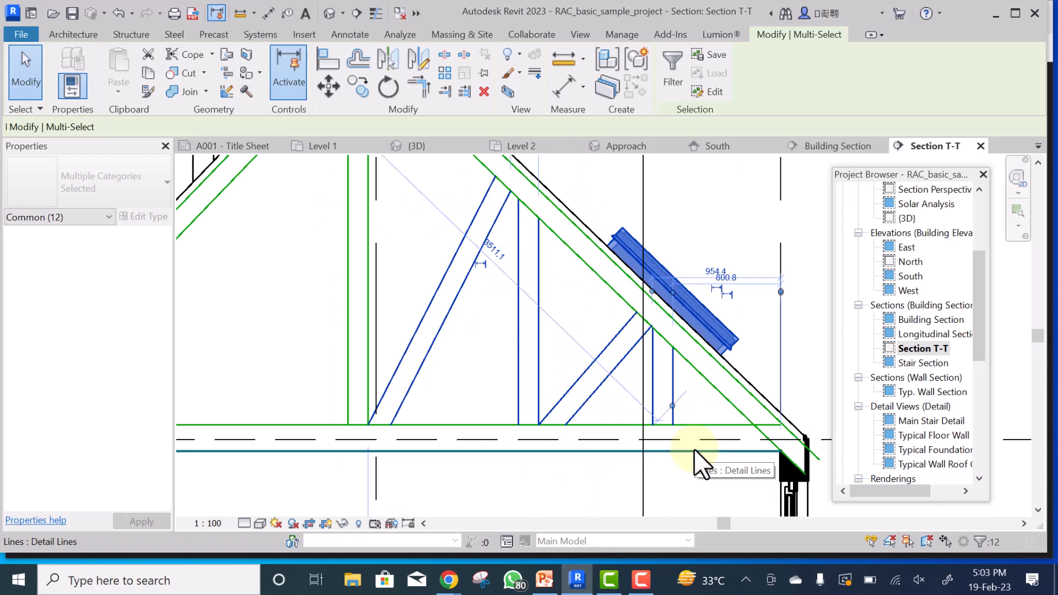
{"action": "scroll", "coordinate": [695, 445], "scroll_direction": "down", "scroll_amount": 3}
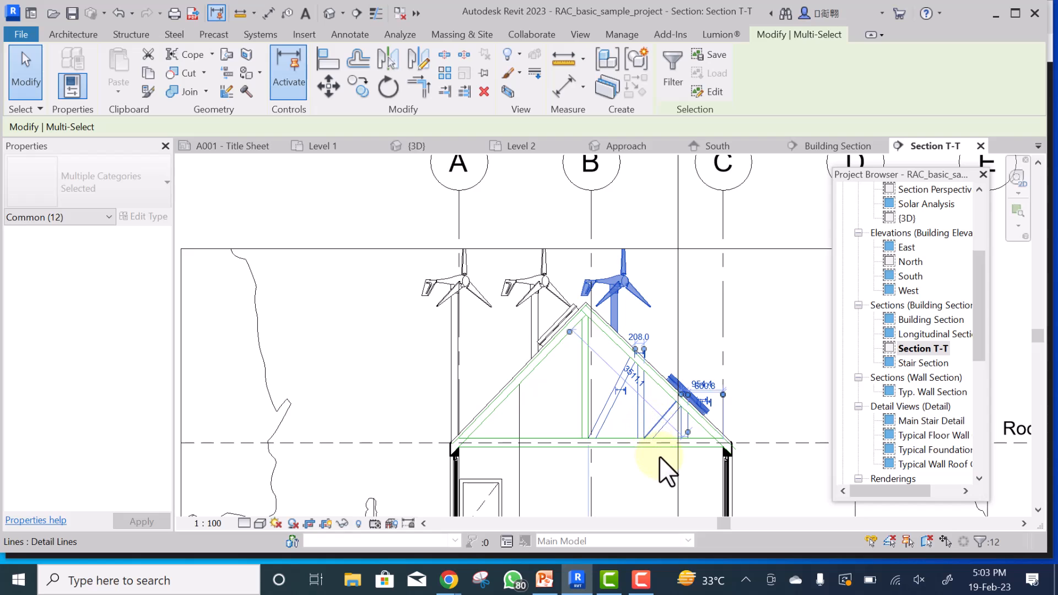
- Filter the selection to keep only Lines, excluding the Site, Walls and Windows categories
{"action": "left_click", "coordinate": [672, 60]}
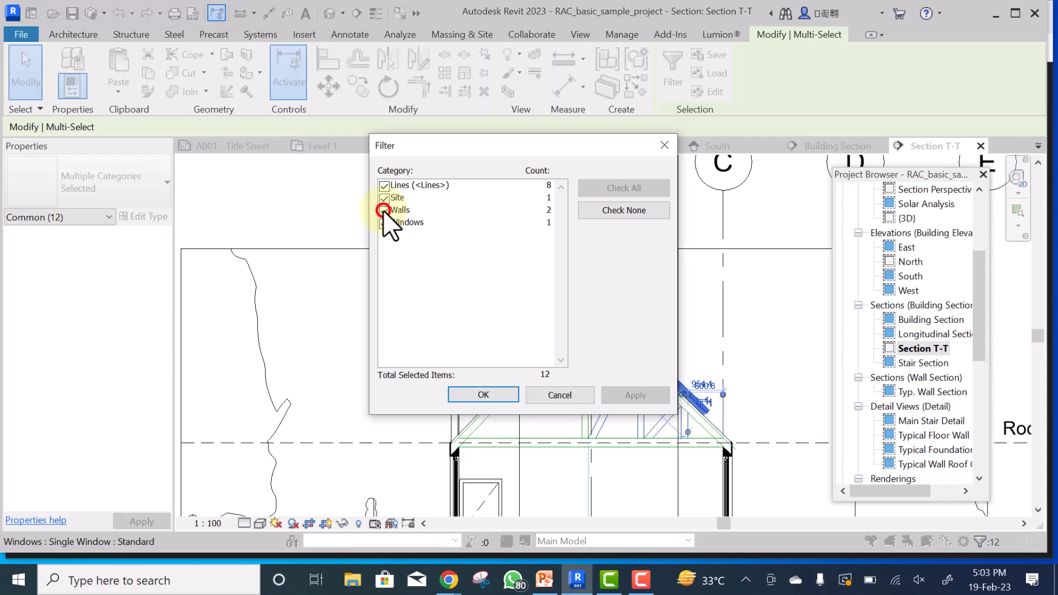
{"action": "left_click", "coordinate": [383, 210]}
{"action": "key", "text": "Down"}
{"action": "key", "text": "space"}
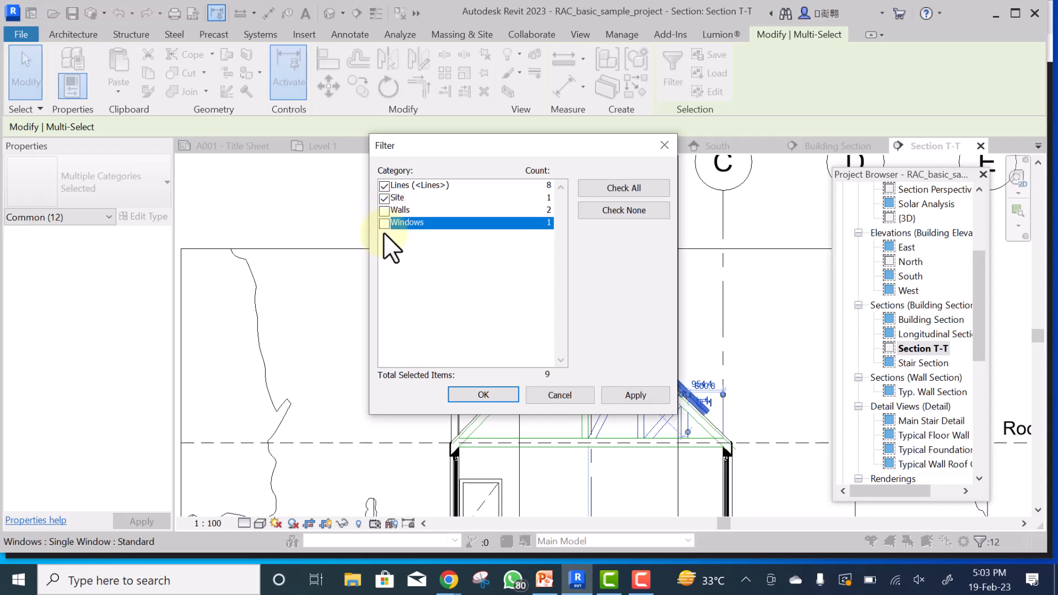
{"action": "left_click", "coordinate": [384, 197]}
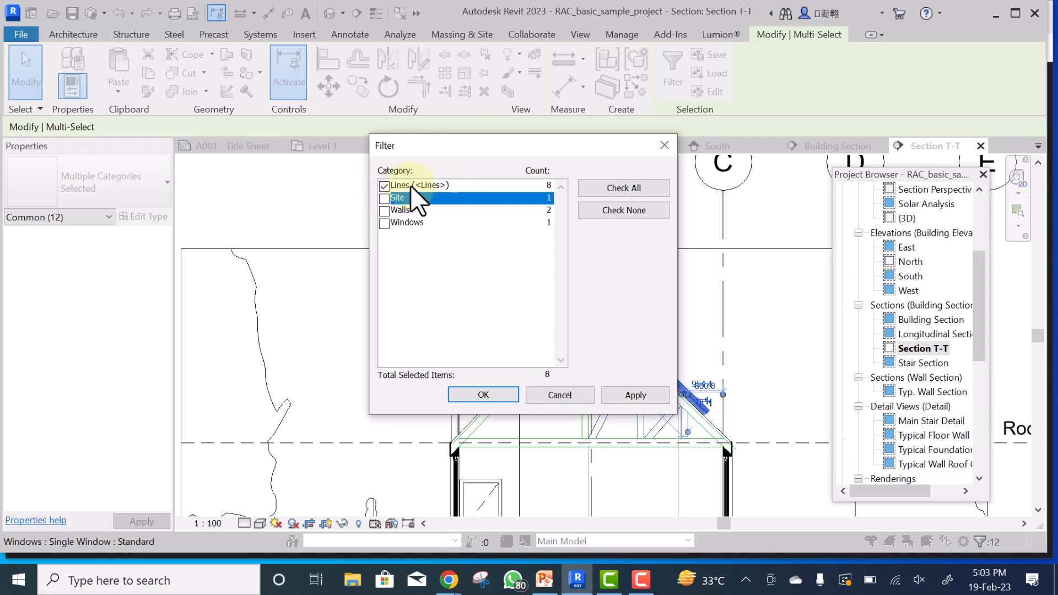
{"action": "left_click", "coordinate": [495, 391]}
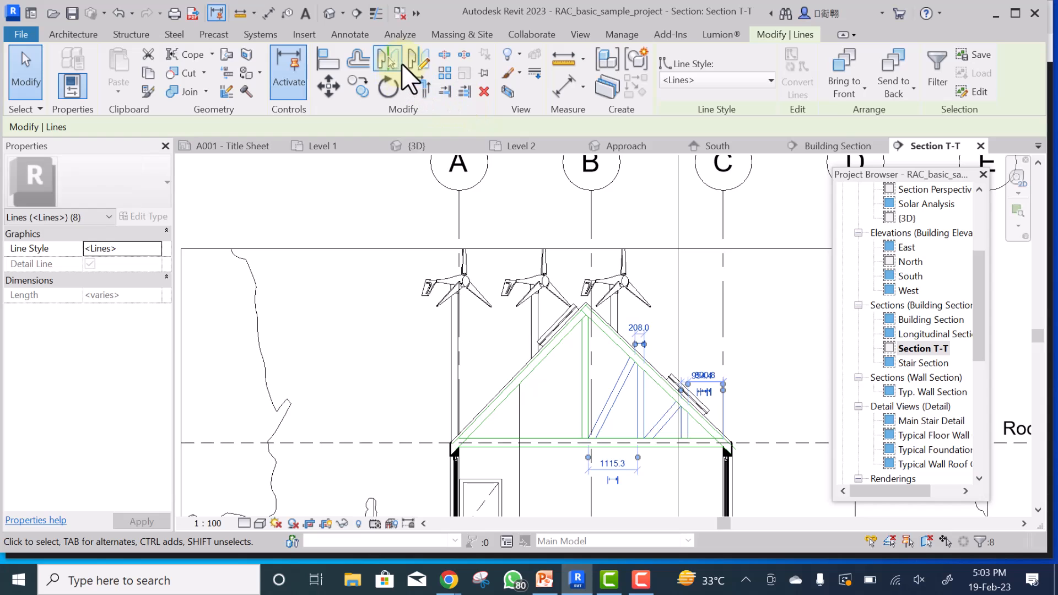
- Mirror the selected post and brace lines without copying, about a drawn vertical axis through the truss ridge
{"action": "left_click", "coordinate": [416, 55]}
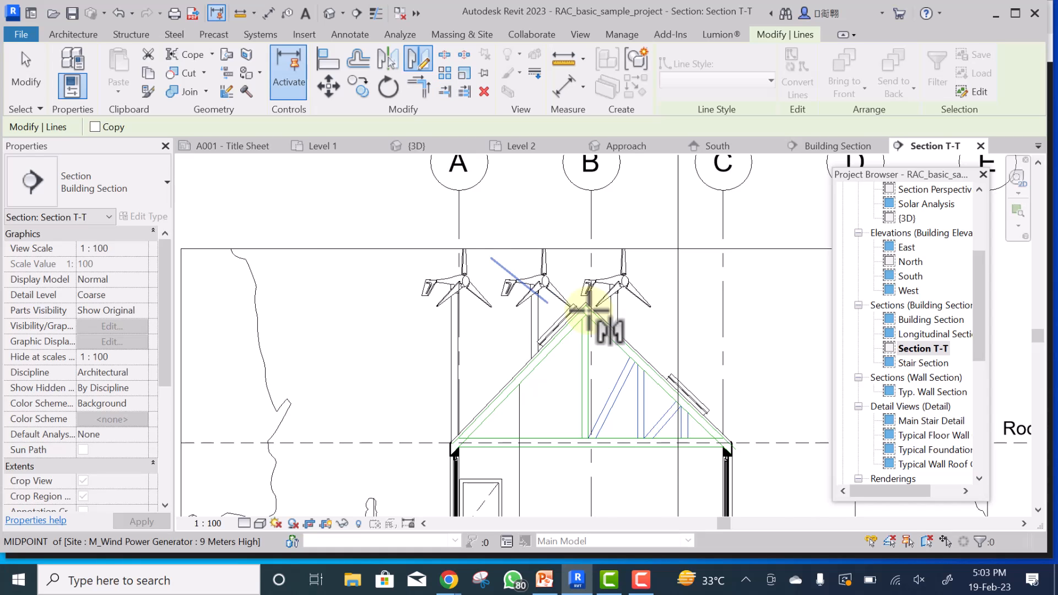
{"action": "scroll", "coordinate": [589, 311], "scroll_direction": "up", "scroll_amount": 3}
{"action": "left_click", "coordinate": [594, 310]}
{"action": "left_click", "coordinate": [602, 455]}
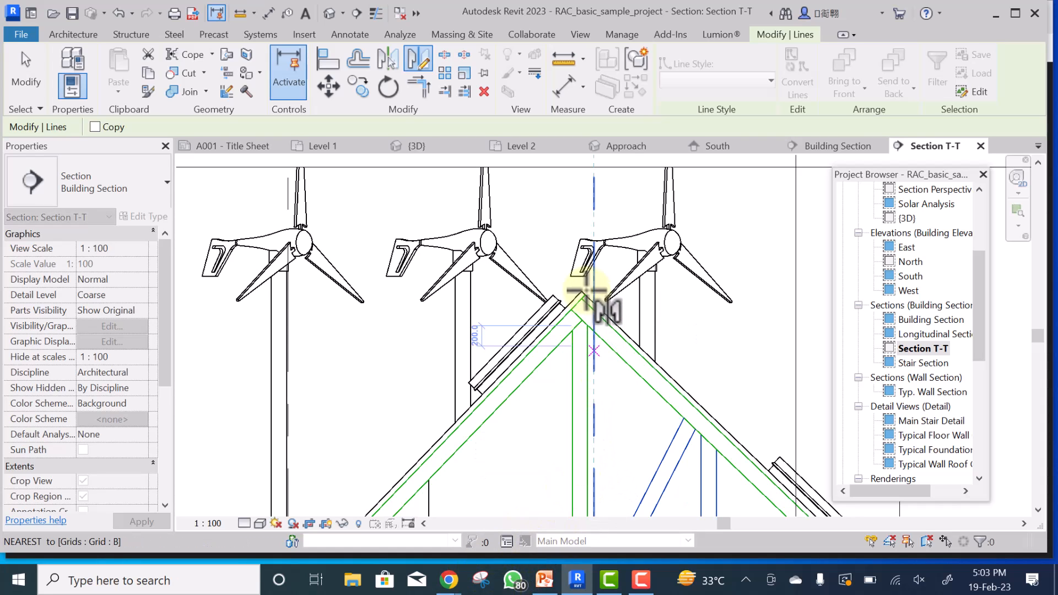
{"action": "scroll", "coordinate": [583, 295], "scroll_direction": "up", "scroll_amount": 2}
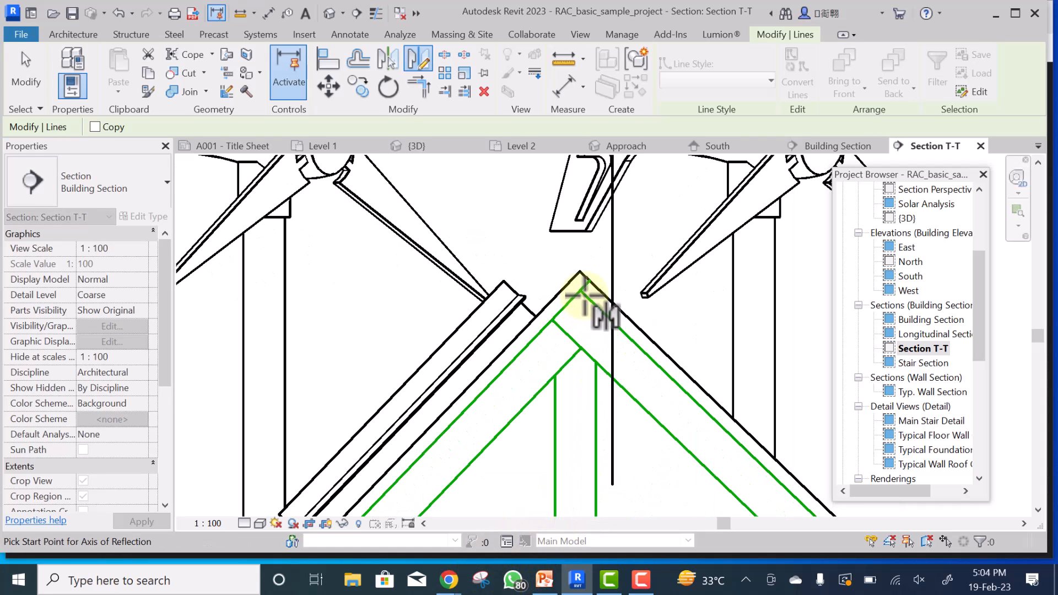
{"action": "left_click", "coordinate": [580, 291]}
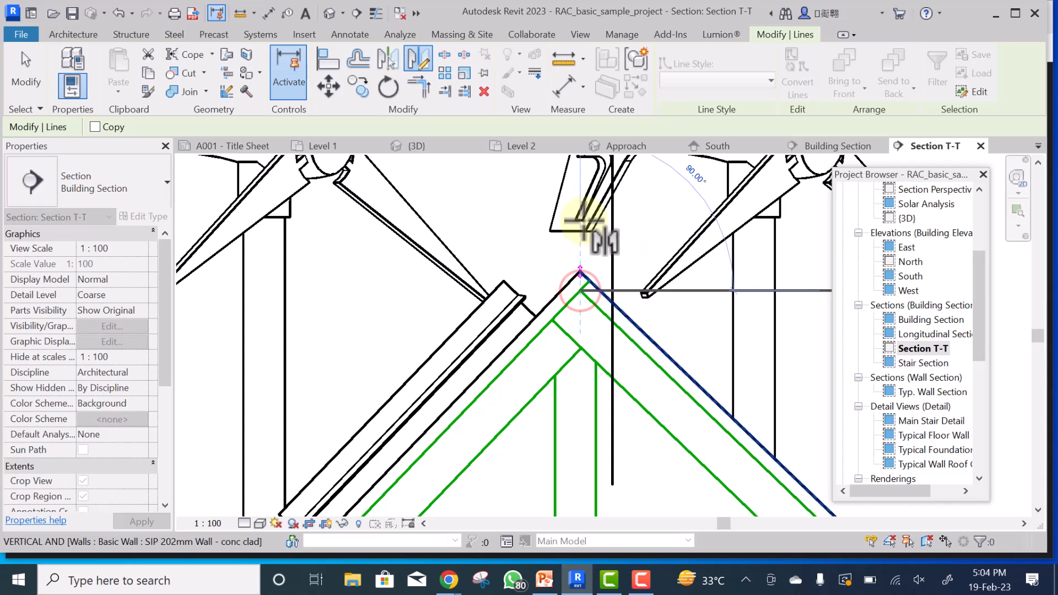
{"action": "left_click", "coordinate": [581, 171]}
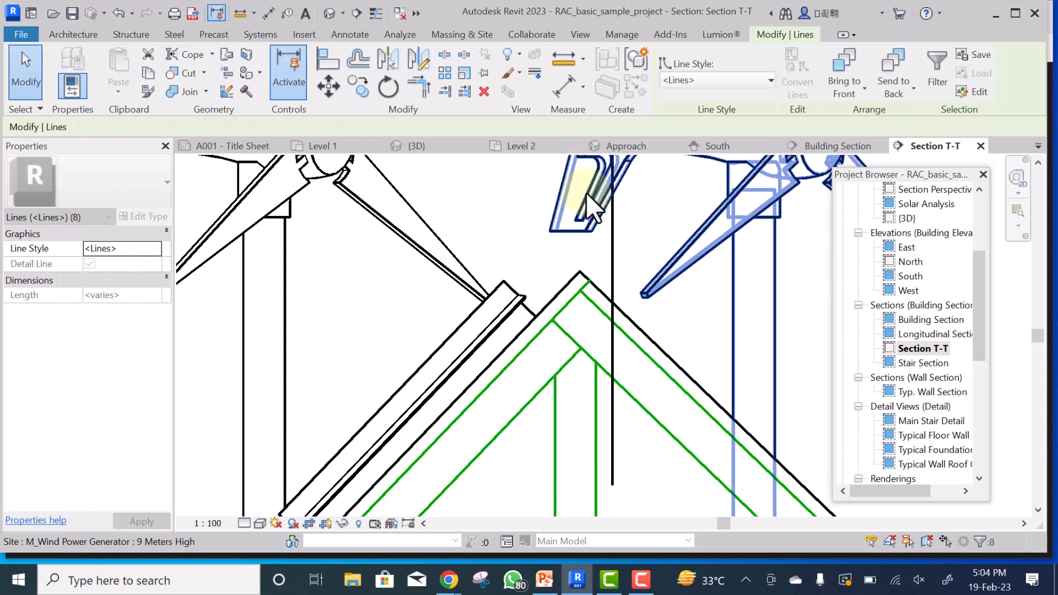
- Mirror the posts and braces back to the right half with Copy enabled, about a vertical axis through the rafters' inner apex
{"action": "scroll", "coordinate": [586, 193], "scroll_direction": "down", "scroll_amount": 1}
{"action": "scroll", "coordinate": [583, 201], "scroll_direction": "down", "scroll_amount": 5}
{"action": "scroll", "coordinate": [609, 325], "scroll_direction": "down", "scroll_amount": 3}
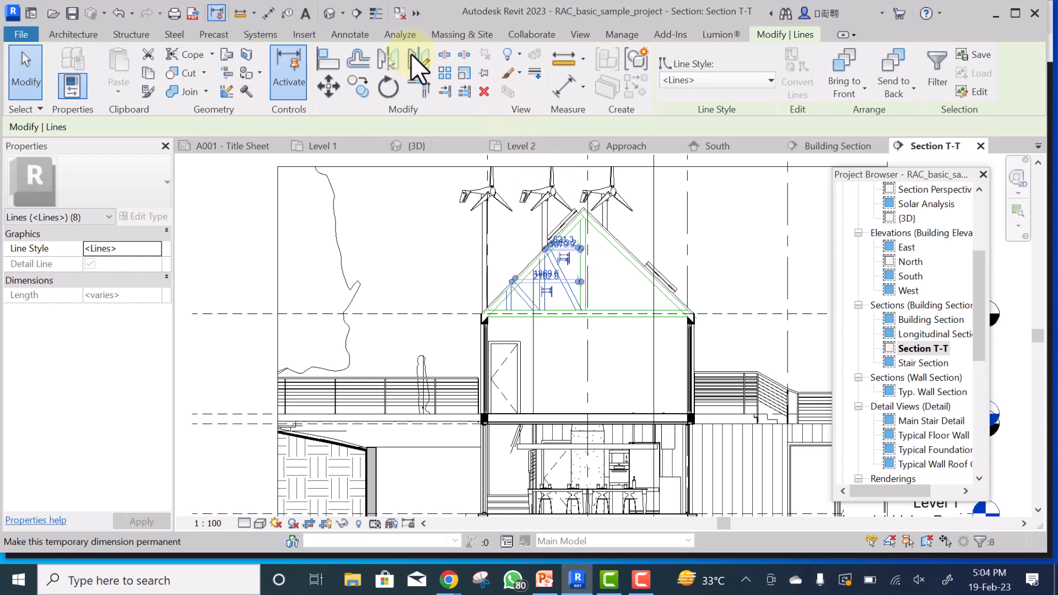
{"action": "left_click", "coordinate": [411, 55]}
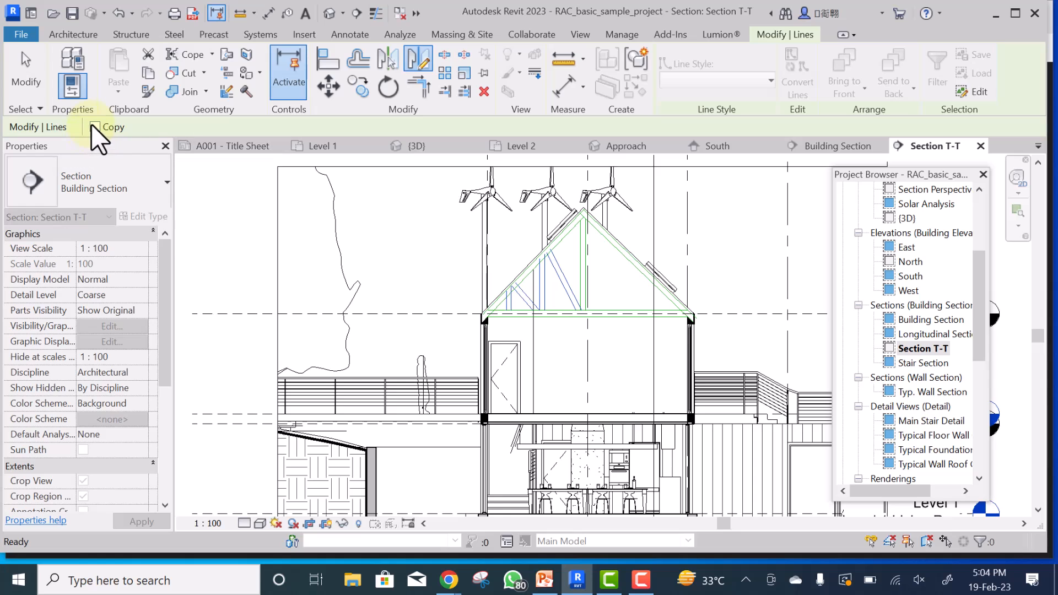
{"action": "left_click", "coordinate": [93, 127]}
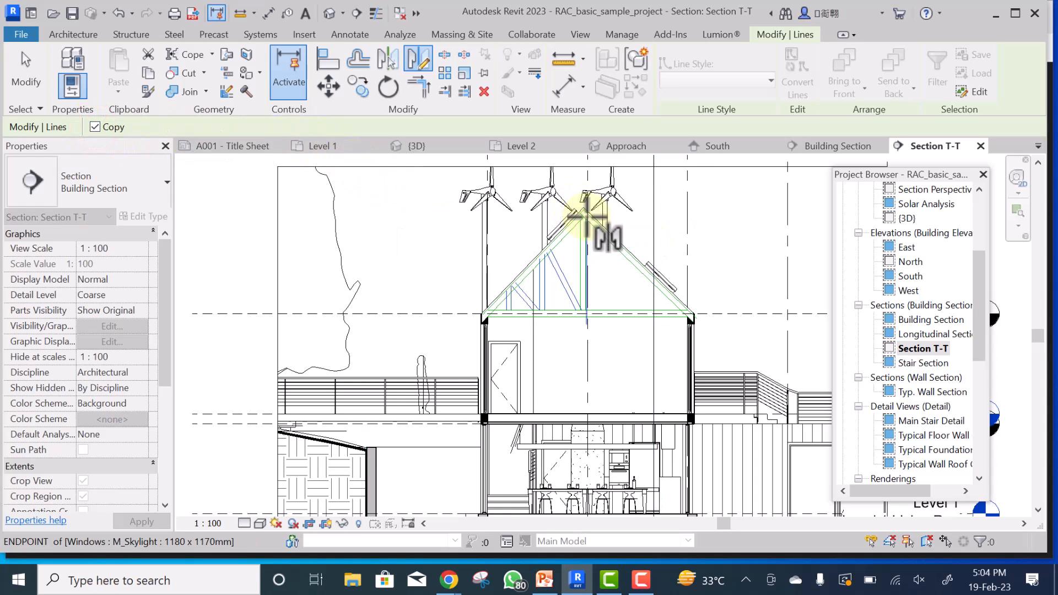
{"action": "scroll", "coordinate": [586, 223], "scroll_direction": "up", "scroll_amount": 5}
{"action": "left_click", "coordinate": [600, 241]}
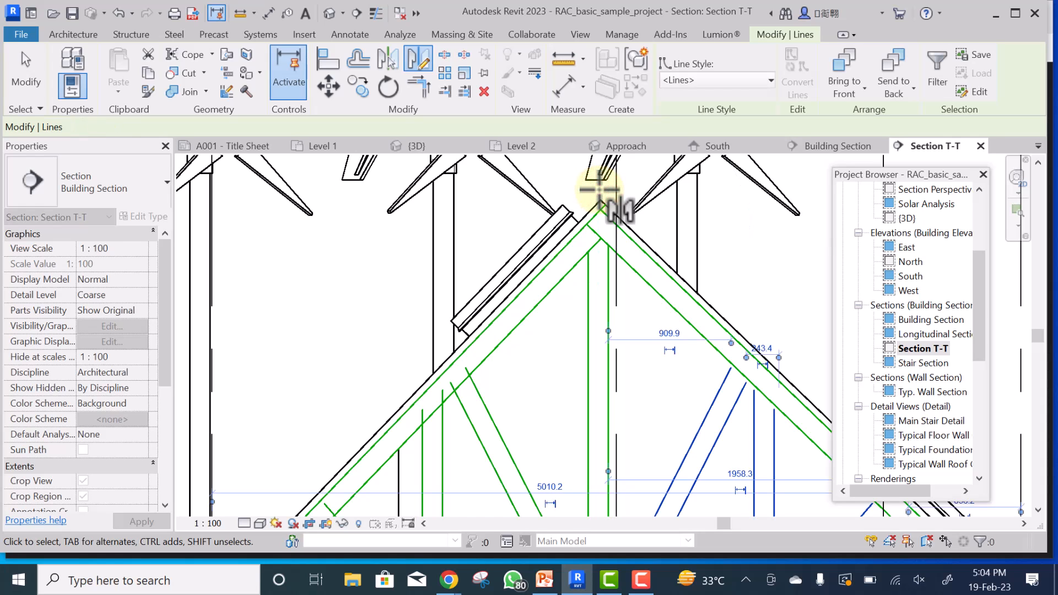
{"action": "scroll", "coordinate": [565, 207], "scroll_direction": "down", "scroll_amount": 3}
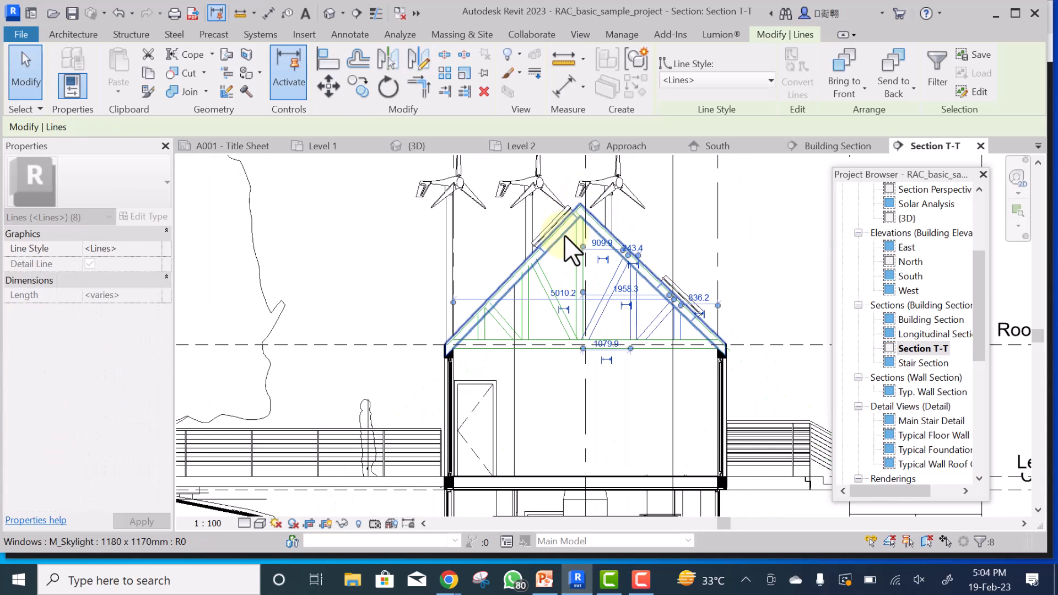
{"action": "left_click", "coordinate": [743, 234]}
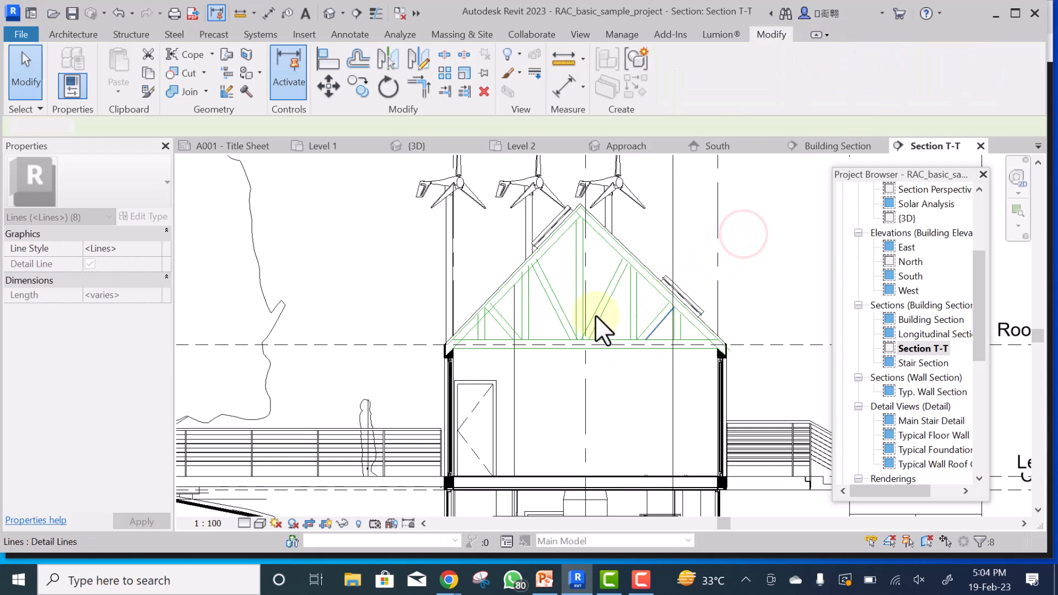
{"action": "left_click", "coordinate": [748, 219]}
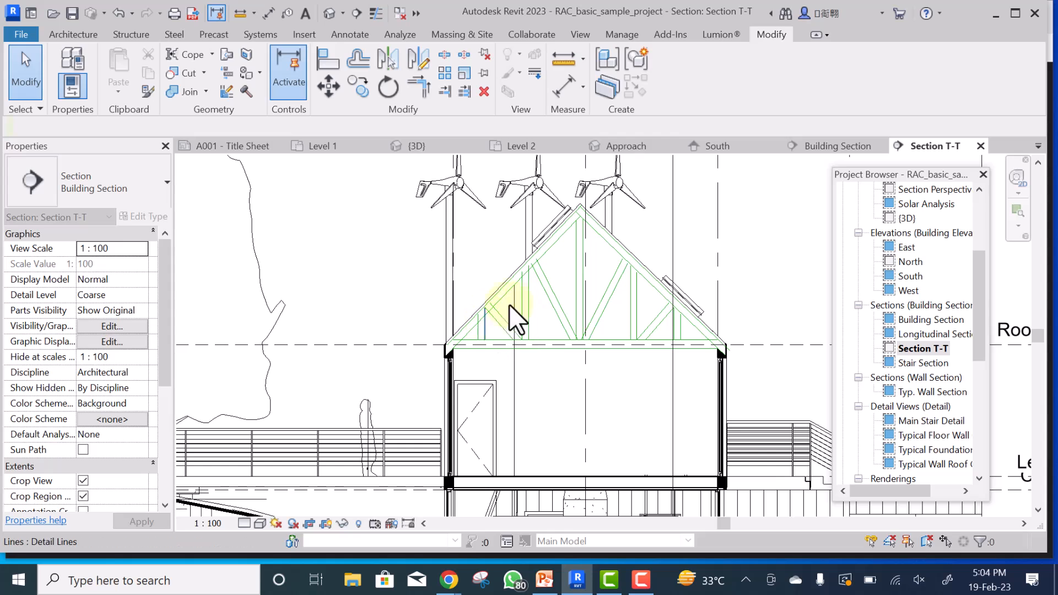
{"action": "scroll", "coordinate": [495, 303], "scroll_direction": "up", "scroll_amount": 3}
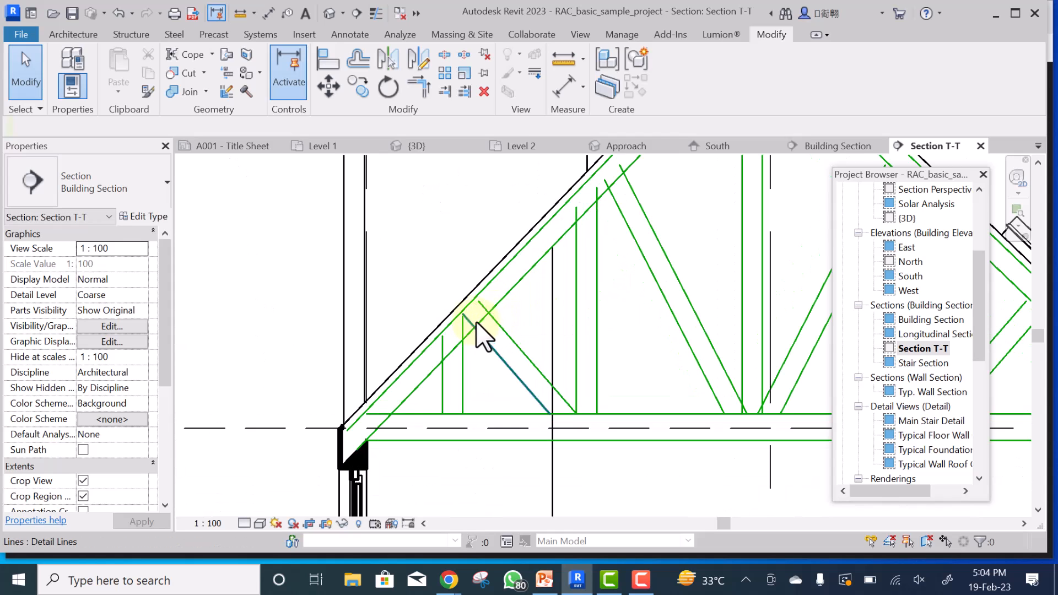
- Trim the outer diagonal brace and outer post lines in the left half of the truss to the rafter's lower edge with Trim/Extend Multiple Elements
{"action": "left_click", "coordinate": [484, 278]}
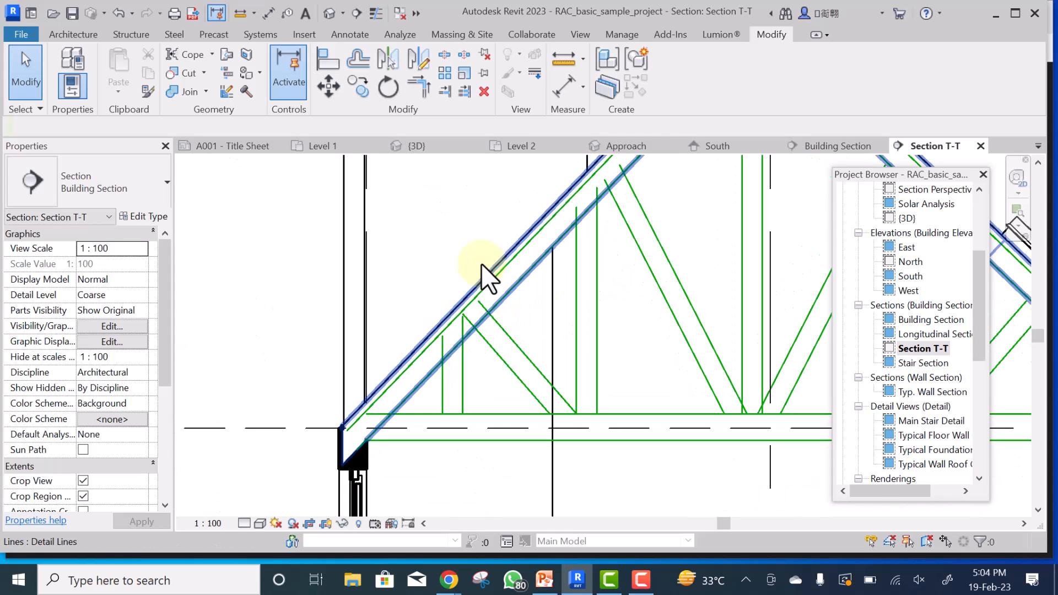
{"action": "left_click", "coordinate": [465, 91]}
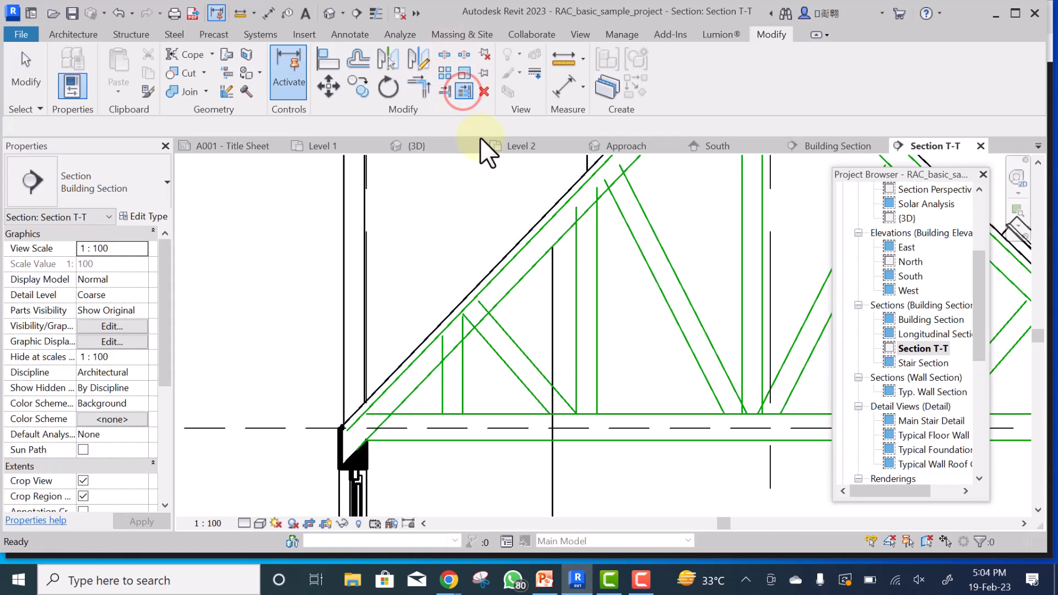
{"action": "left_click", "coordinate": [515, 295]}
{"action": "left_click", "coordinate": [517, 347]}
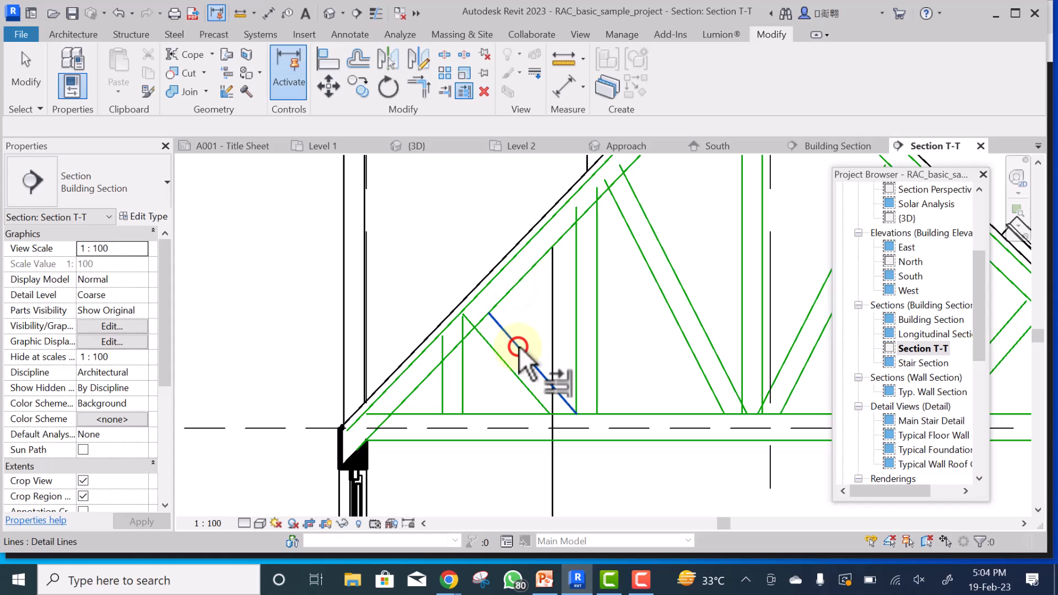
{"action": "left_click", "coordinate": [507, 363]}
{"action": "left_click", "coordinate": [460, 373]}
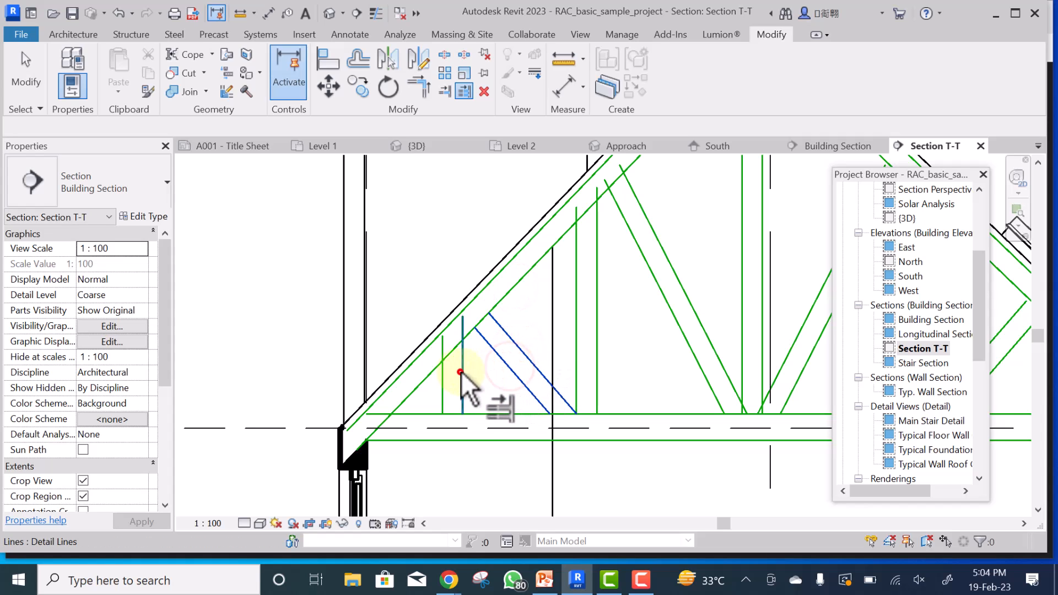
{"action": "left_click", "coordinate": [442, 380]}
- Trim the intermediate post and long diagonal brace lines in the left half of the truss to the same rafter edge and end the command
{"action": "left_click", "coordinate": [576, 296]}
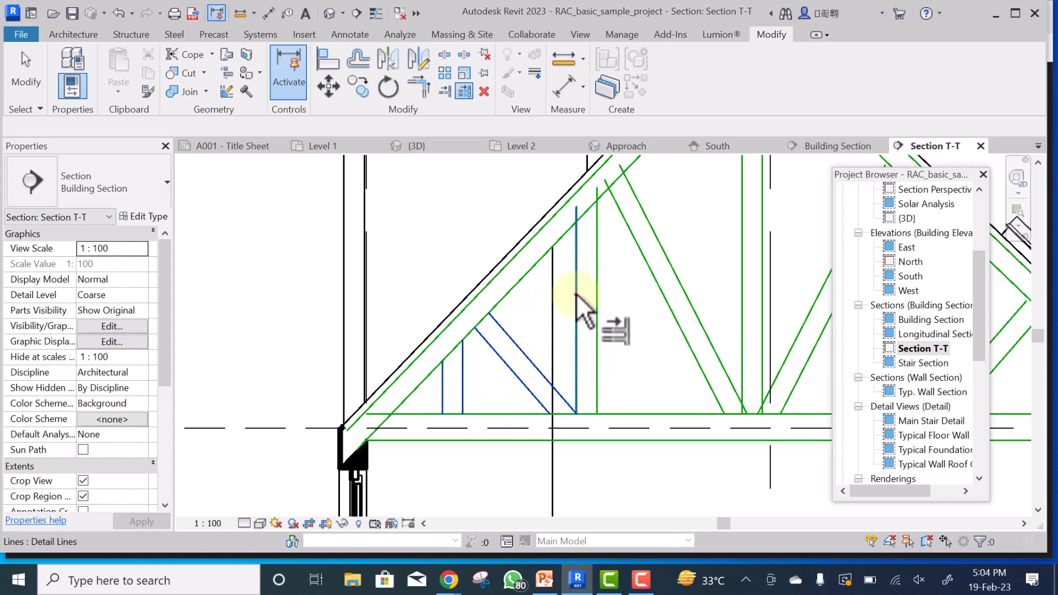
{"action": "left_click", "coordinate": [592, 300]}
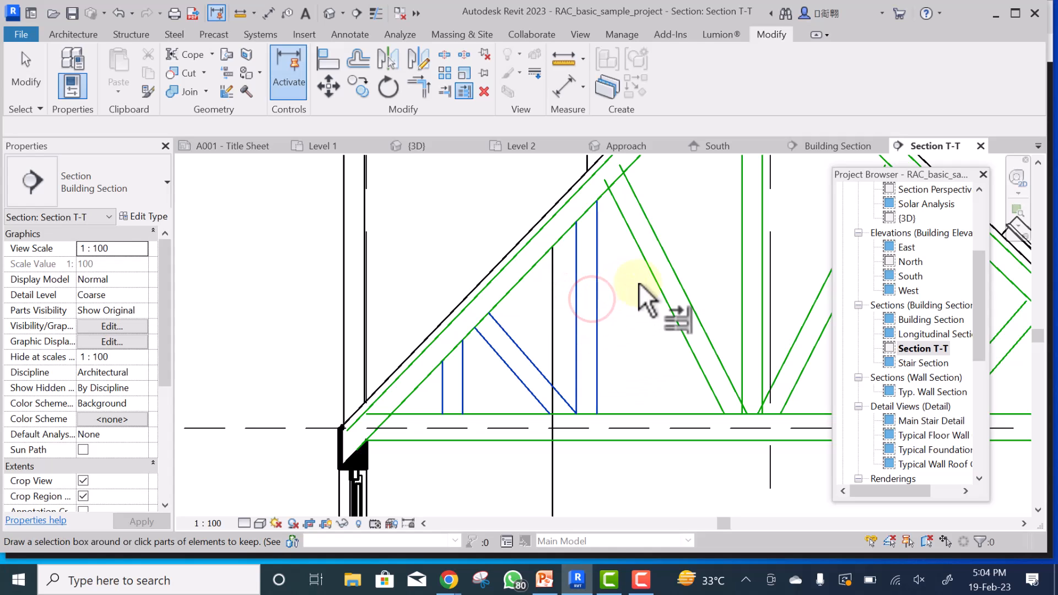
{"action": "left_click", "coordinate": [650, 273]}
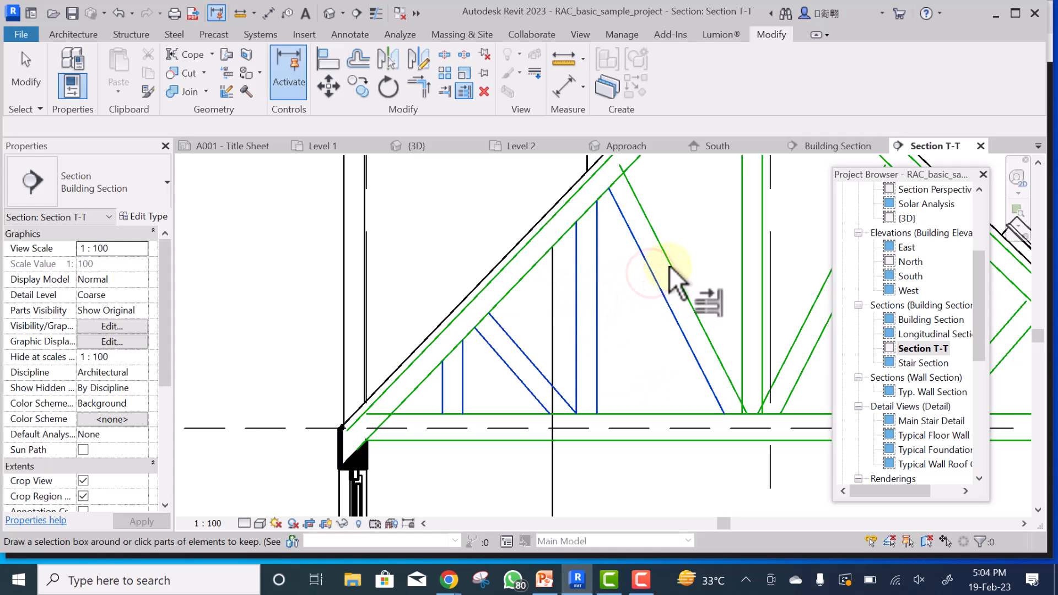
{"action": "left_click", "coordinate": [669, 266]}
{"action": "scroll", "coordinate": [471, 259], "scroll_direction": "down", "scroll_amount": 5}
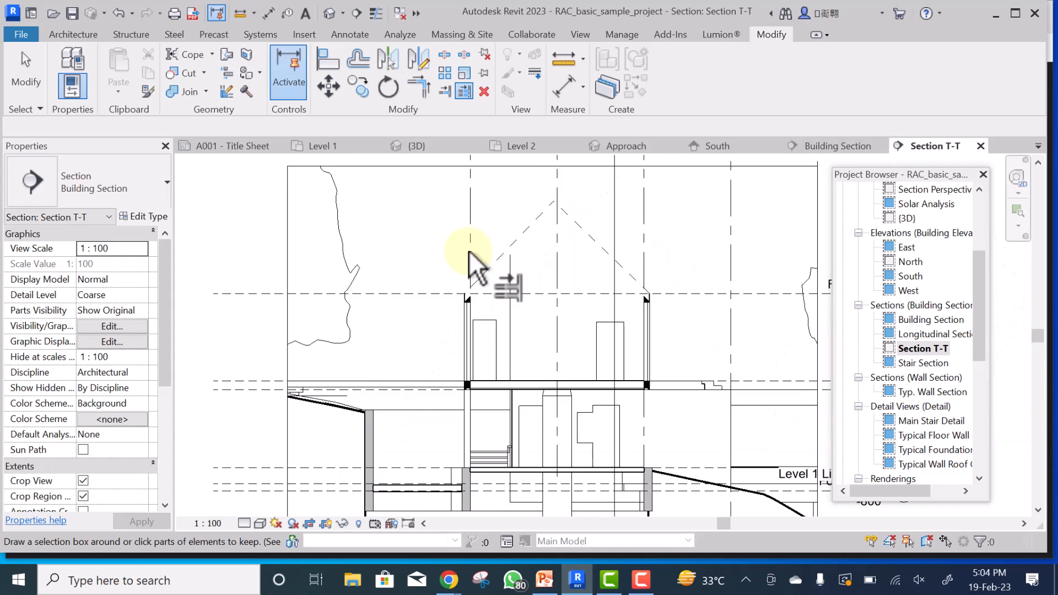
{"action": "right_click", "coordinate": [609, 226]}
{"action": "left_click", "coordinate": [639, 236]}
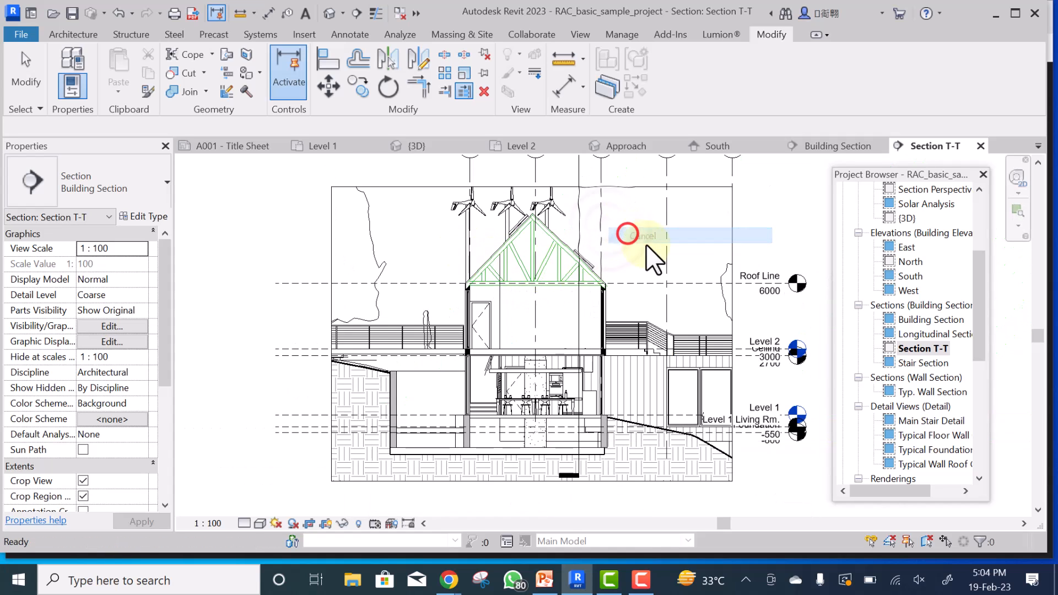
- Look over the building in the default 3D view, and return to Section T-T to examine the foundation area below the ground floor
{"action": "scroll", "coordinate": [527, 257], "scroll_direction": "up", "scroll_amount": 4}
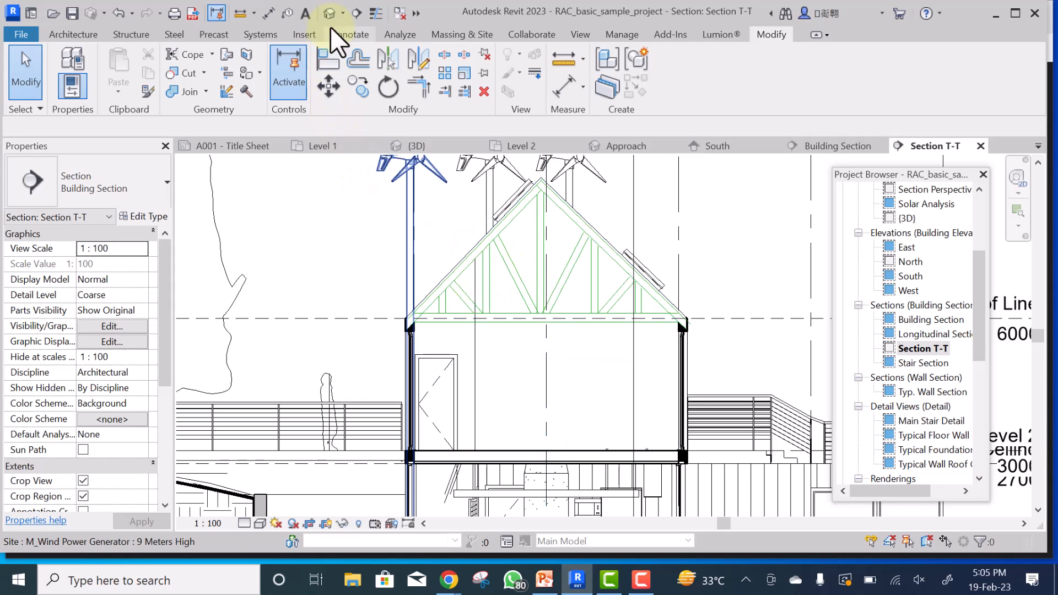
{"action": "left_click", "coordinate": [327, 12]}
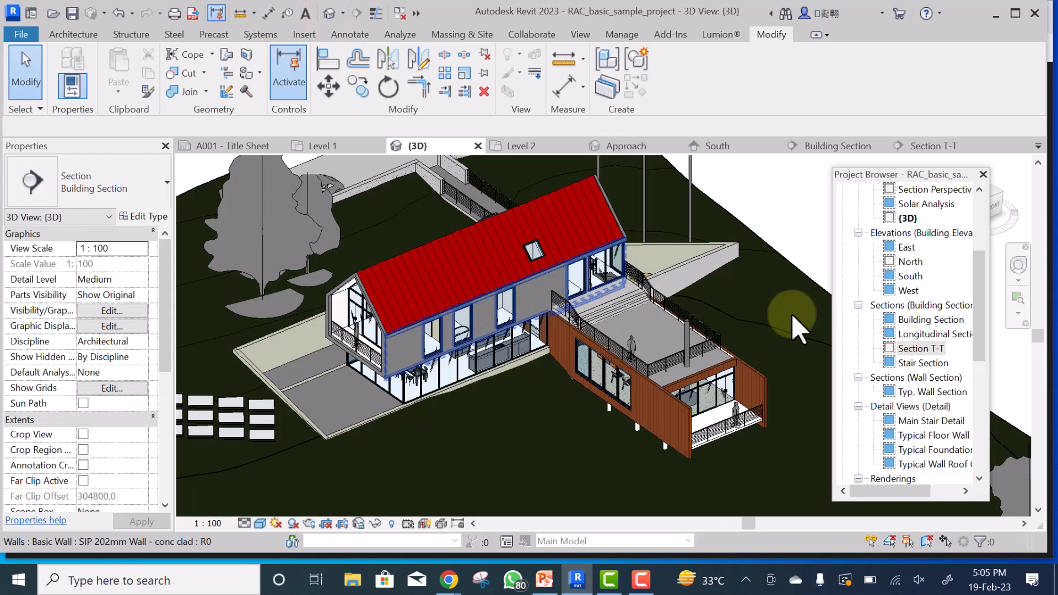
{"action": "scroll", "coordinate": [388, 314], "scroll_direction": "up", "scroll_amount": 2}
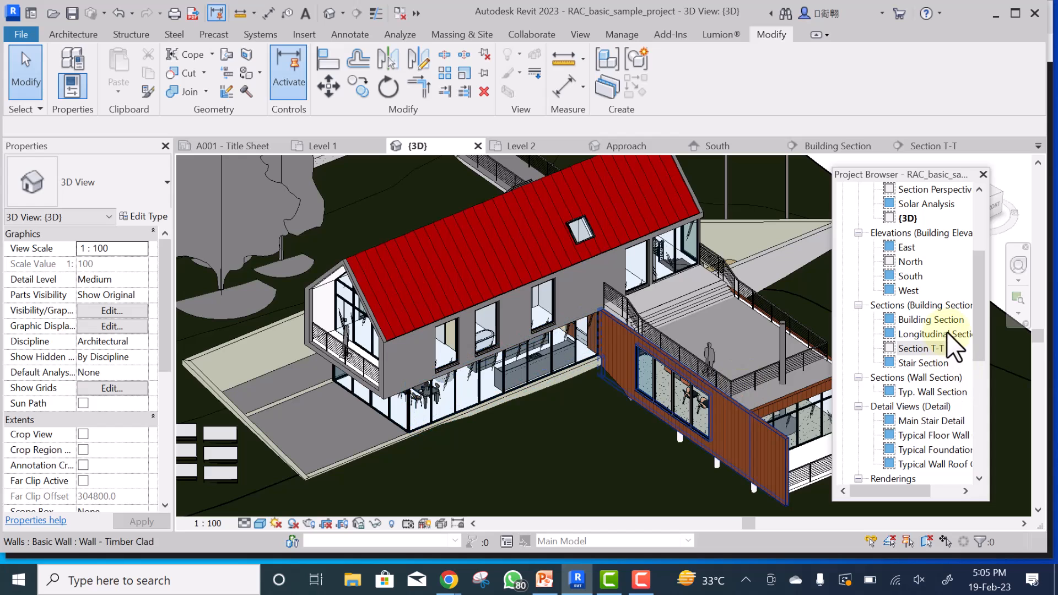
{"action": "left_click", "coordinate": [927, 349]}
{"action": "double_click", "coordinate": [927, 348]}
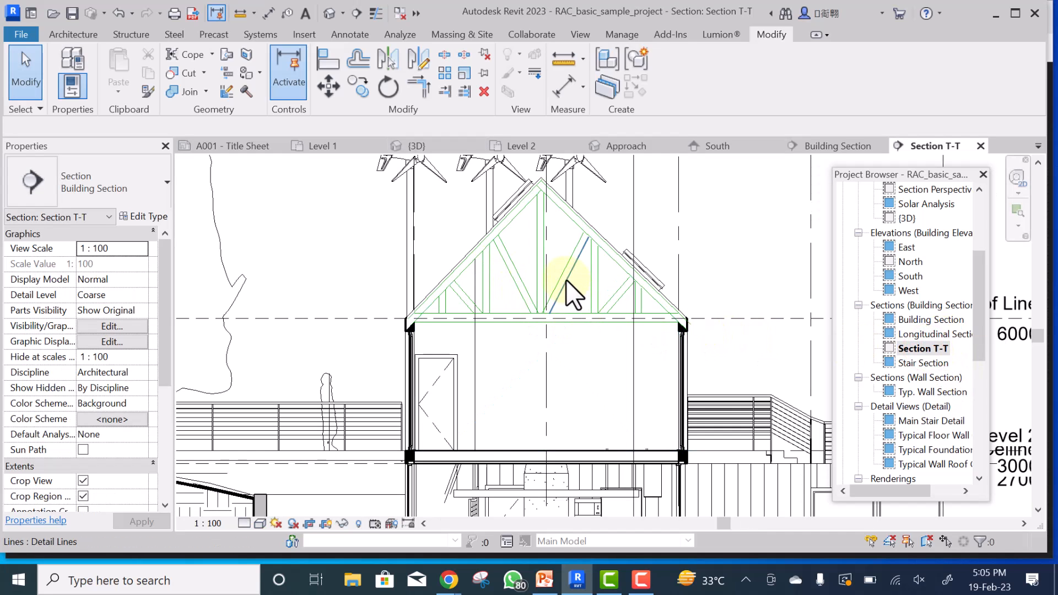
{"action": "scroll", "coordinate": [559, 281], "scroll_direction": "down", "scroll_amount": 1}
{"action": "scroll", "coordinate": [560, 284], "scroll_direction": "down", "scroll_amount": 2}
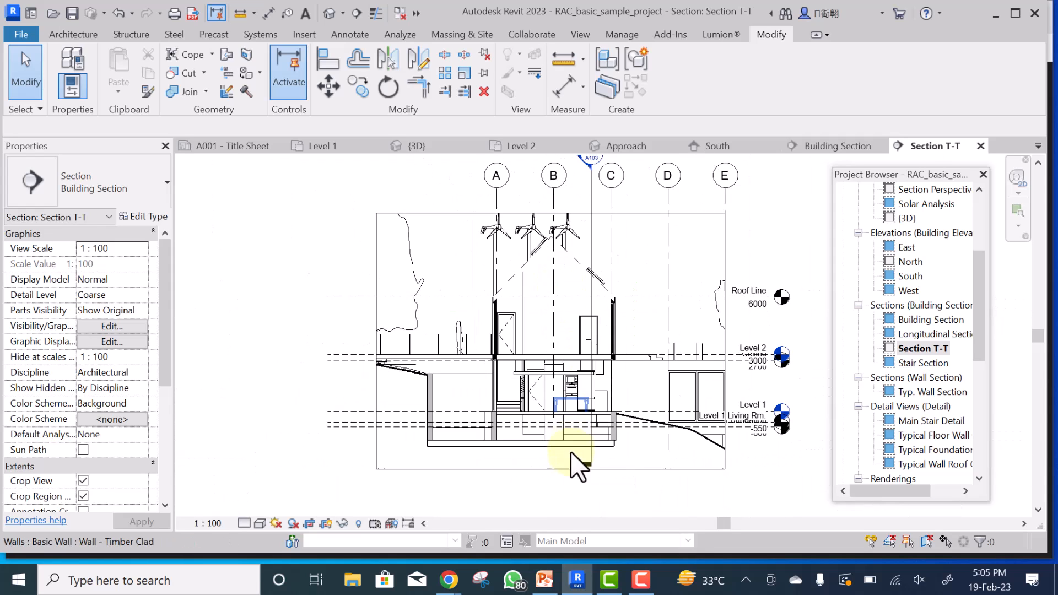
{"action": "scroll", "coordinate": [559, 477], "scroll_direction": "up", "scroll_amount": 1}
{"action": "scroll", "coordinate": [554, 474], "scroll_direction": "up", "scroll_amount": 3}
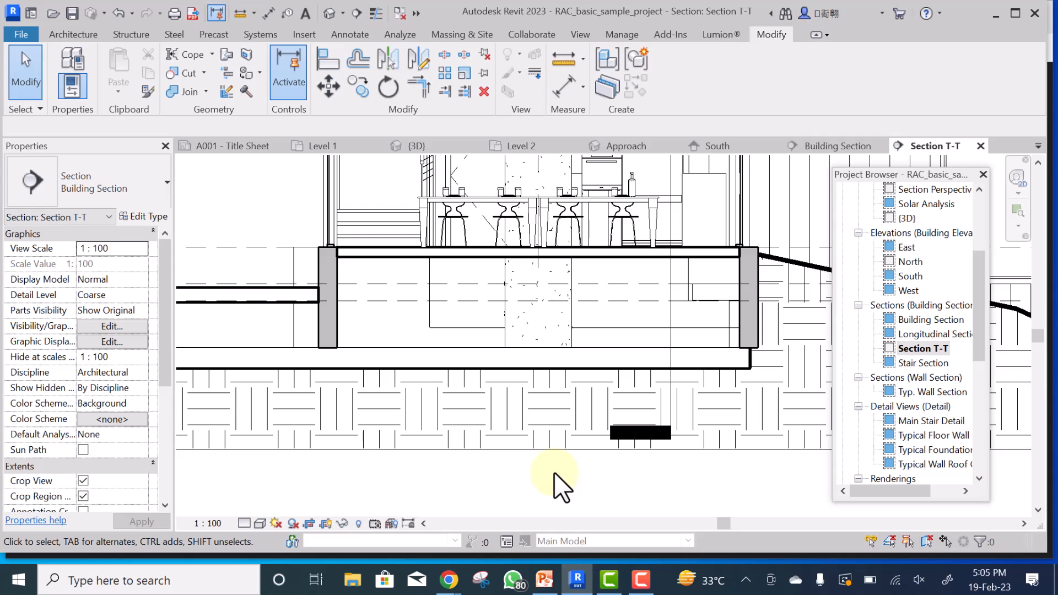
{"action": "scroll", "coordinate": [526, 455], "scroll_direction": "down", "scroll_amount": 1}
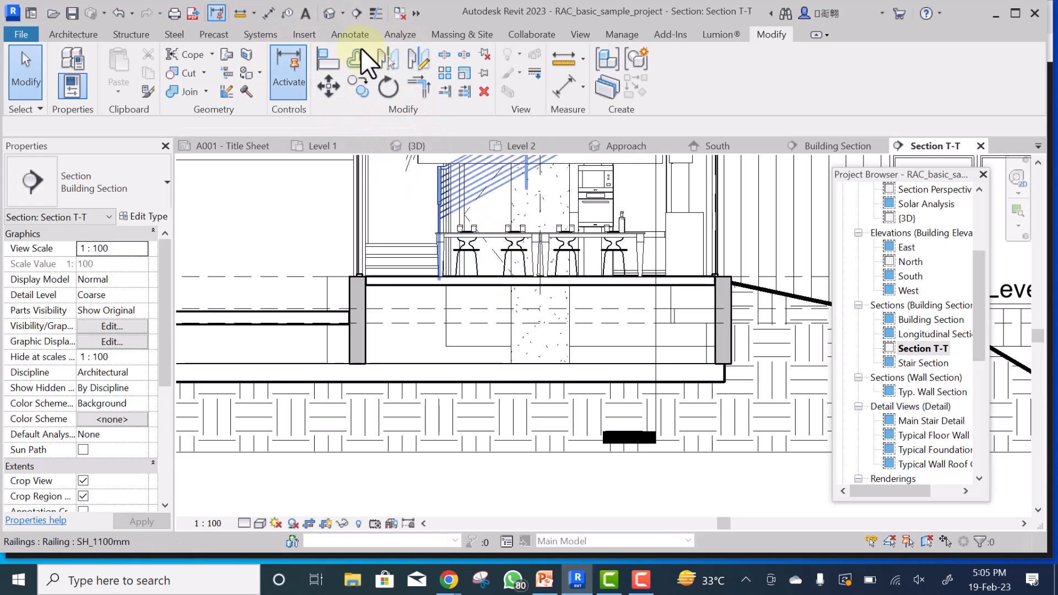
- Start a filled region in Section T-T and duplicate its Test fill type under the name concrete
{"action": "left_click", "coordinate": [348, 35]}
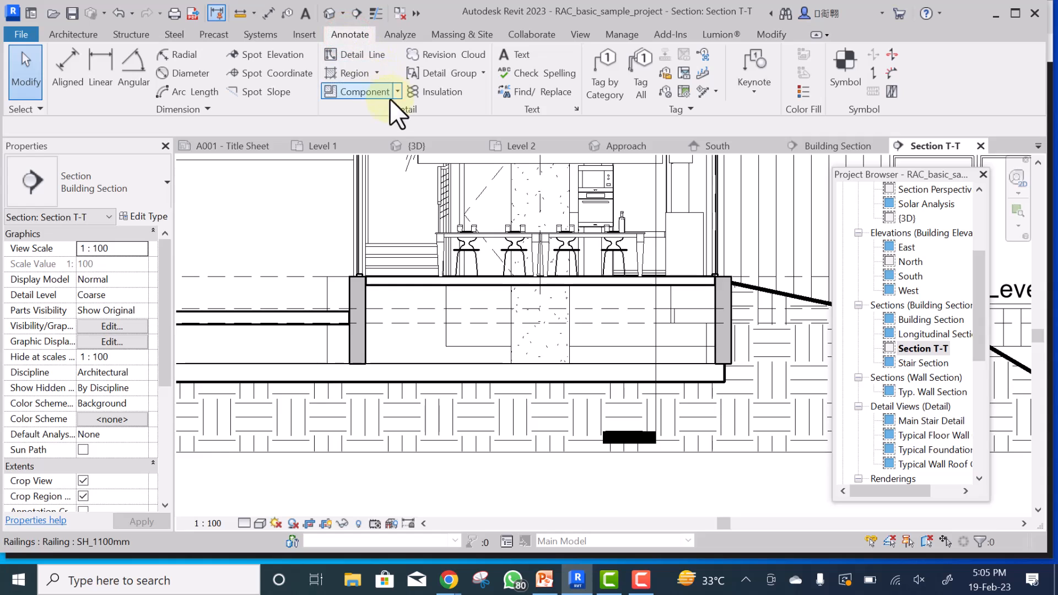
{"action": "left_click", "coordinate": [376, 71]}
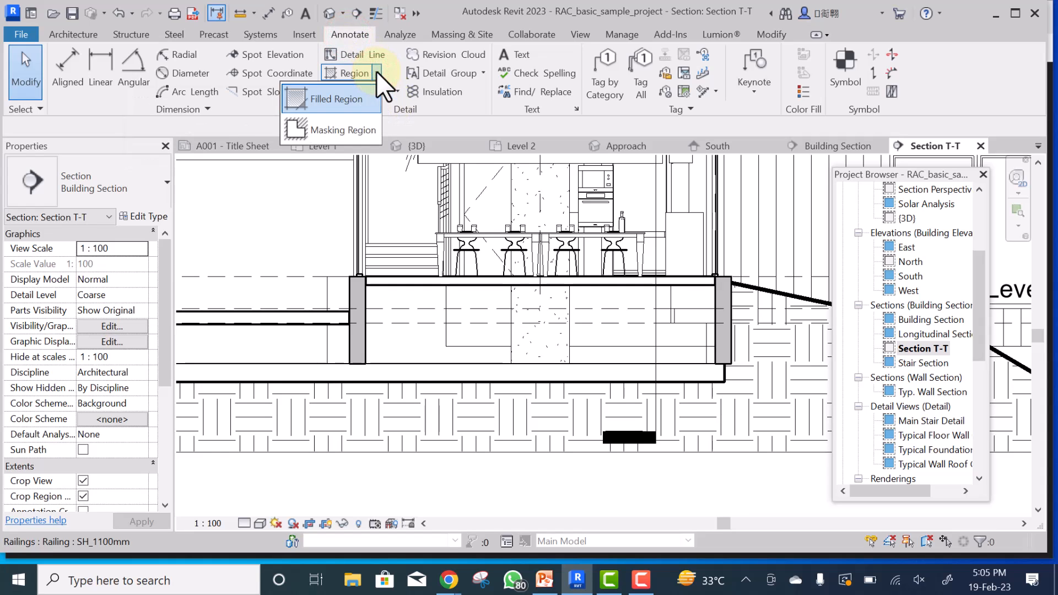
{"action": "left_click", "coordinate": [329, 99]}
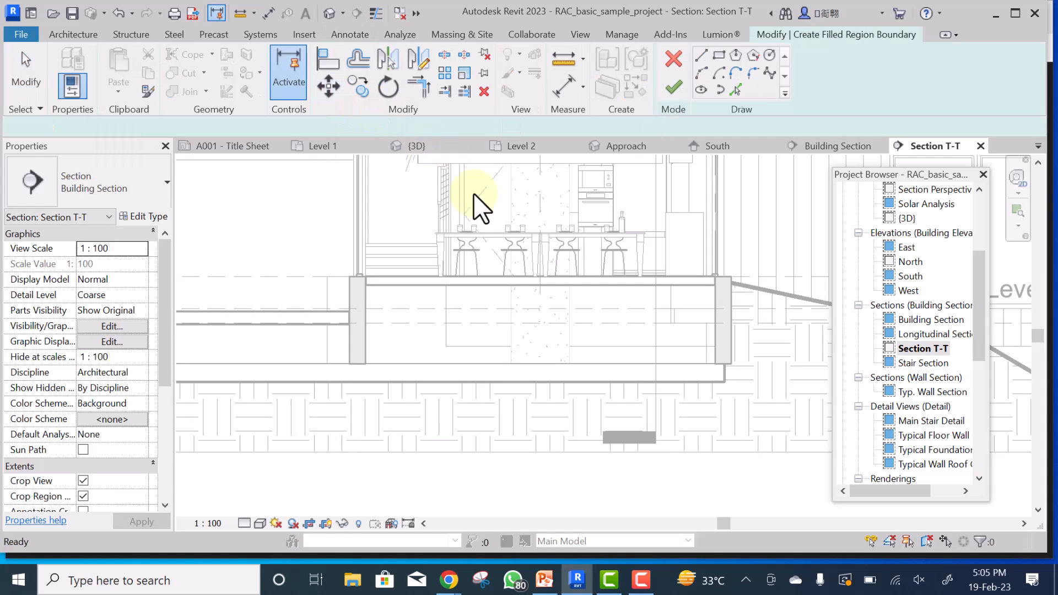
{"action": "left_click", "coordinate": [141, 216]}
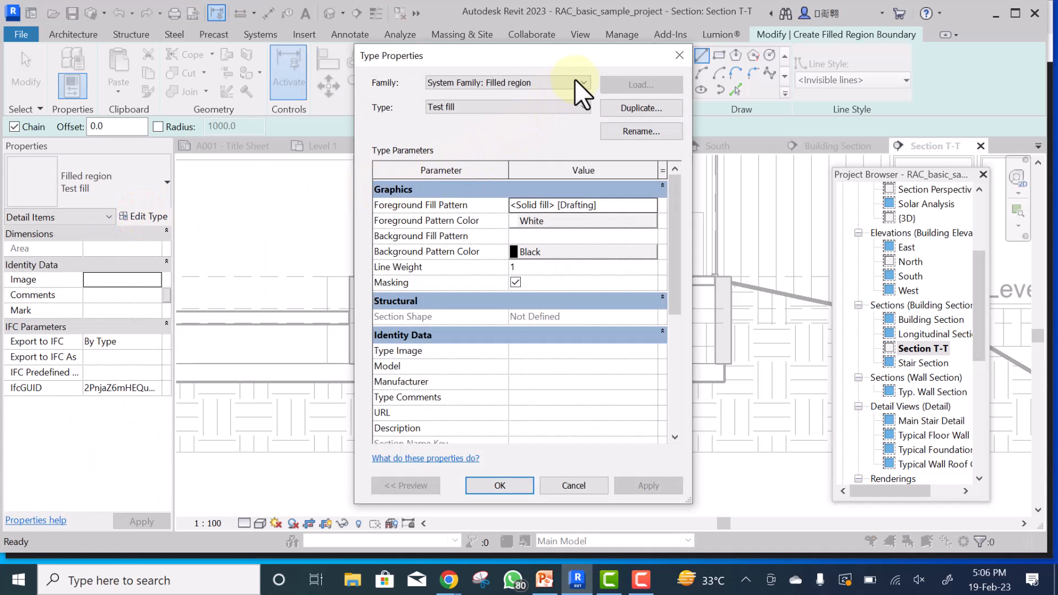
{"action": "left_click", "coordinate": [639, 108]}
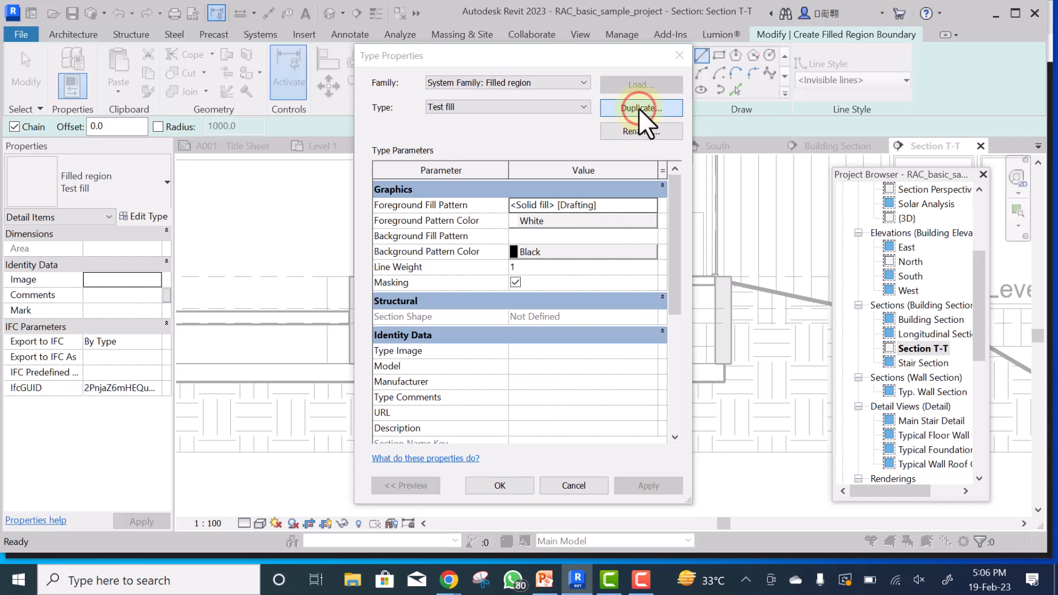
{"action": "left_click", "coordinate": [501, 268]}
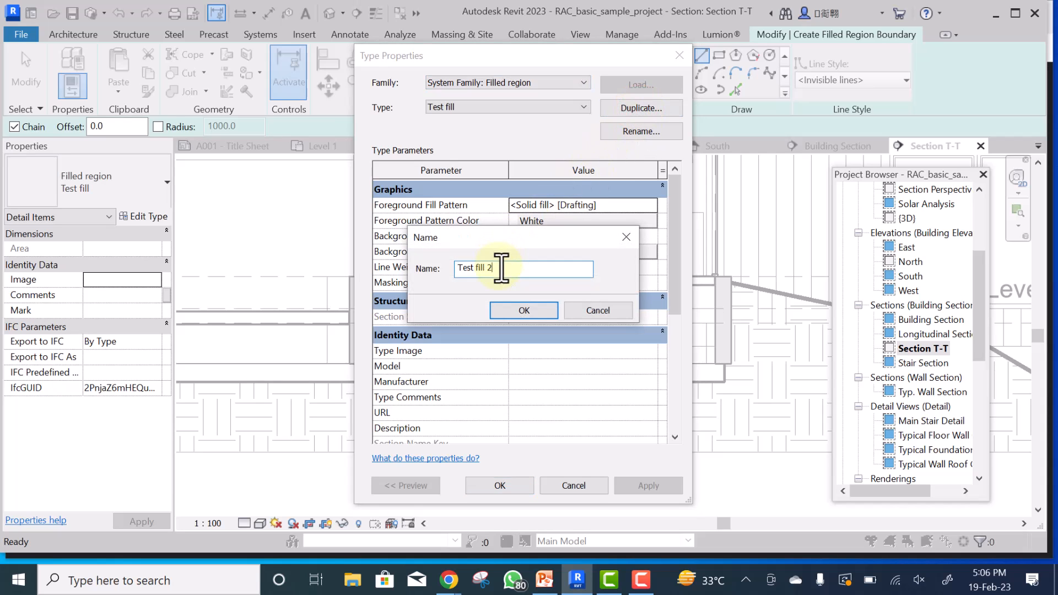
{"action": "left_click_drag", "start_coordinate": [500, 269], "coordinate": [457, 268]}
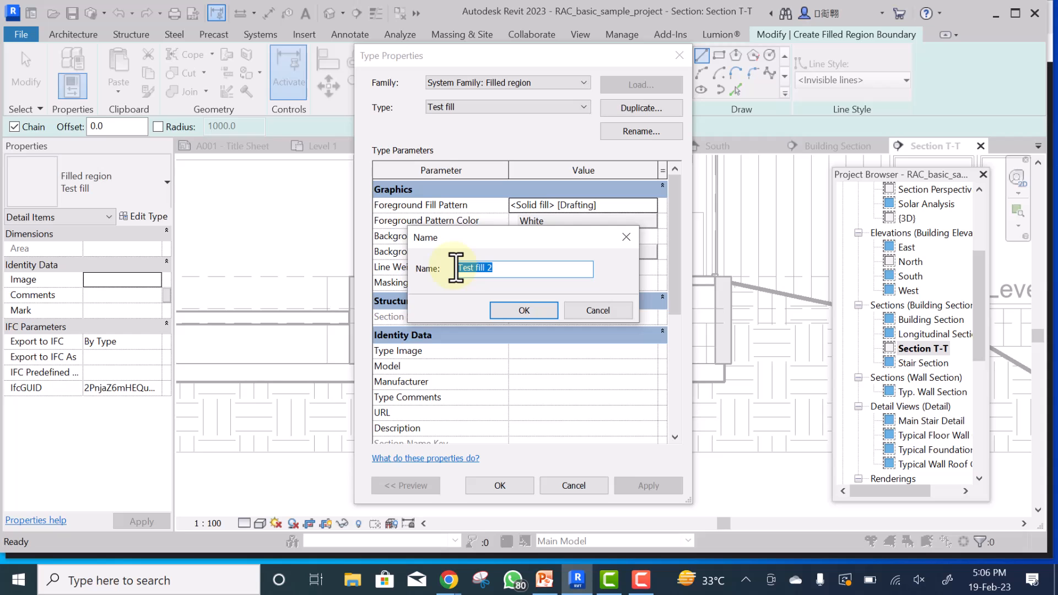
{"action": "type", "text": "d"}
{"action": "type", "text": "oncrete"}
{"action": "left_click", "coordinate": [516, 310]}
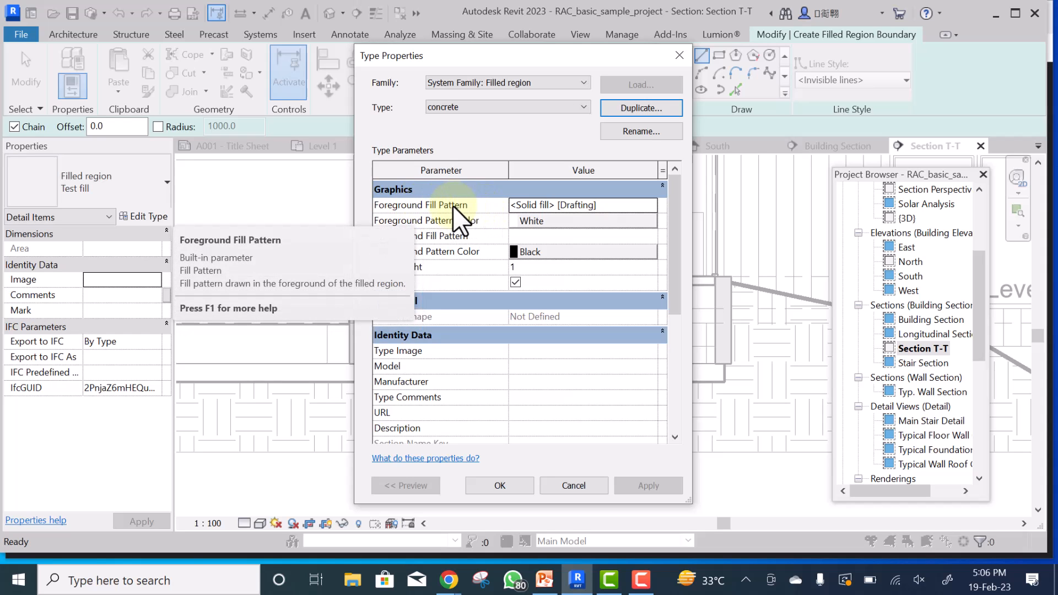
- Set the concrete type's foreground fill to the Concrete drafting pattern with black pattern color, and apply the type properties
{"action": "left_click", "coordinate": [649, 204]}
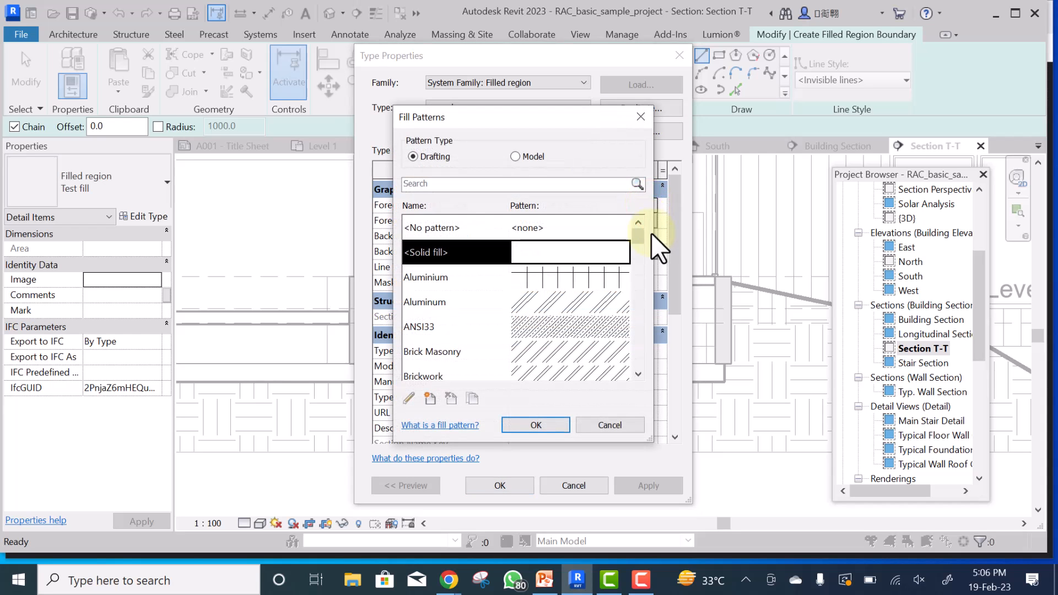
{"action": "mouse_move", "coordinate": [637, 235]}
{"action": "left_mouse_down"}
{"action": "mouse_move", "coordinate": [639, 257]}
{"action": "mouse_move", "coordinate": [639, 246]}
{"action": "left_mouse_up"}
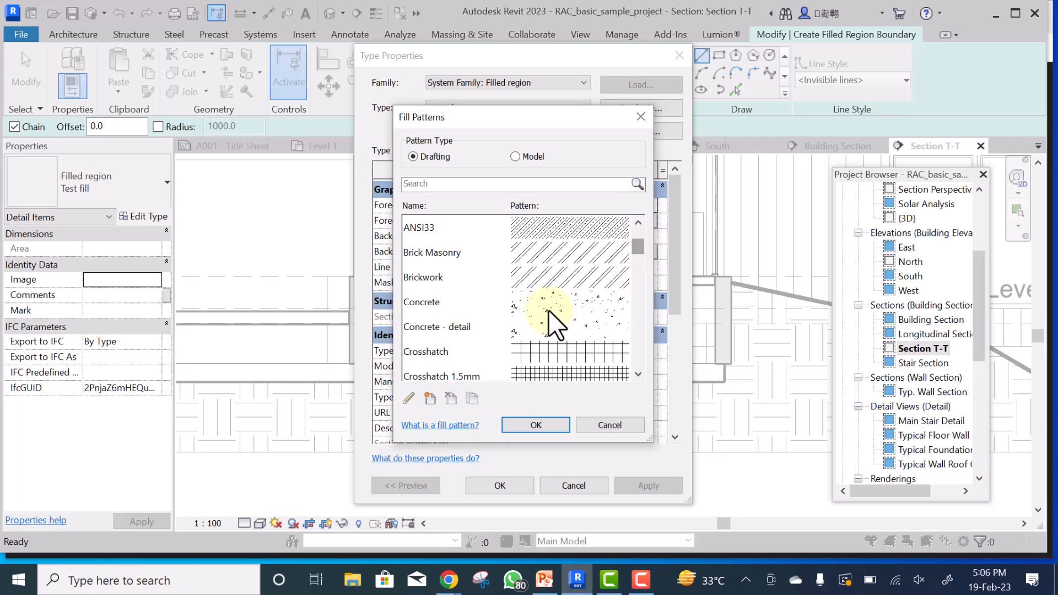
{"action": "left_click", "coordinate": [556, 298]}
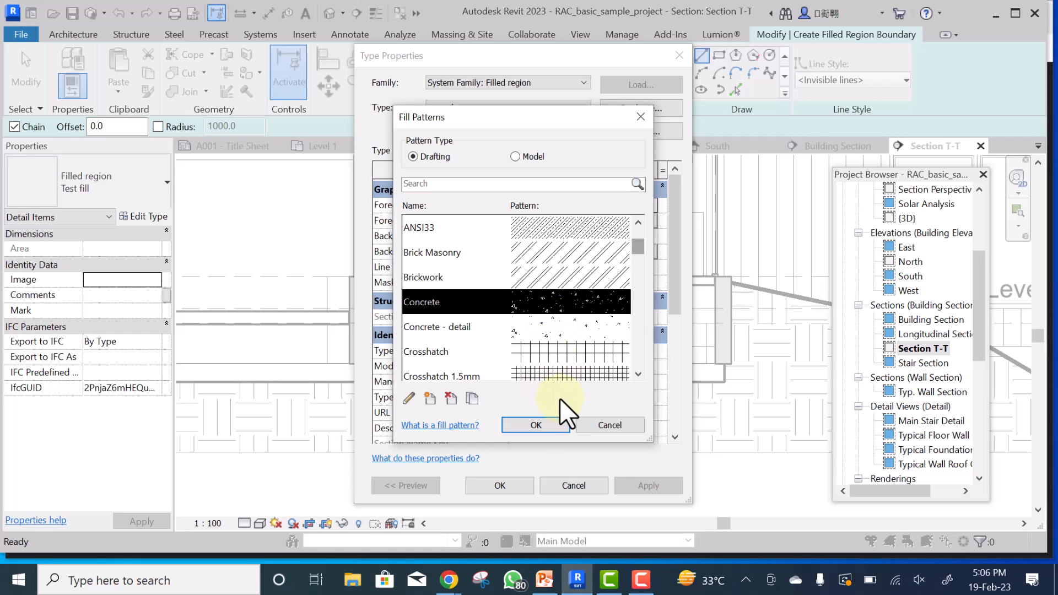
{"action": "left_click", "coordinate": [530, 425]}
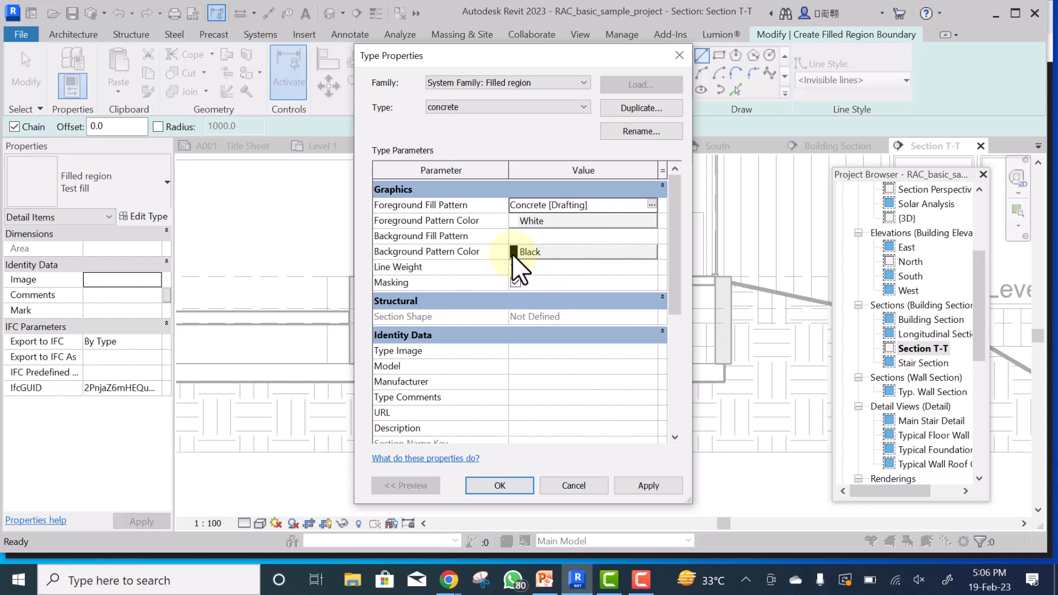
{"action": "left_click", "coordinate": [513, 220]}
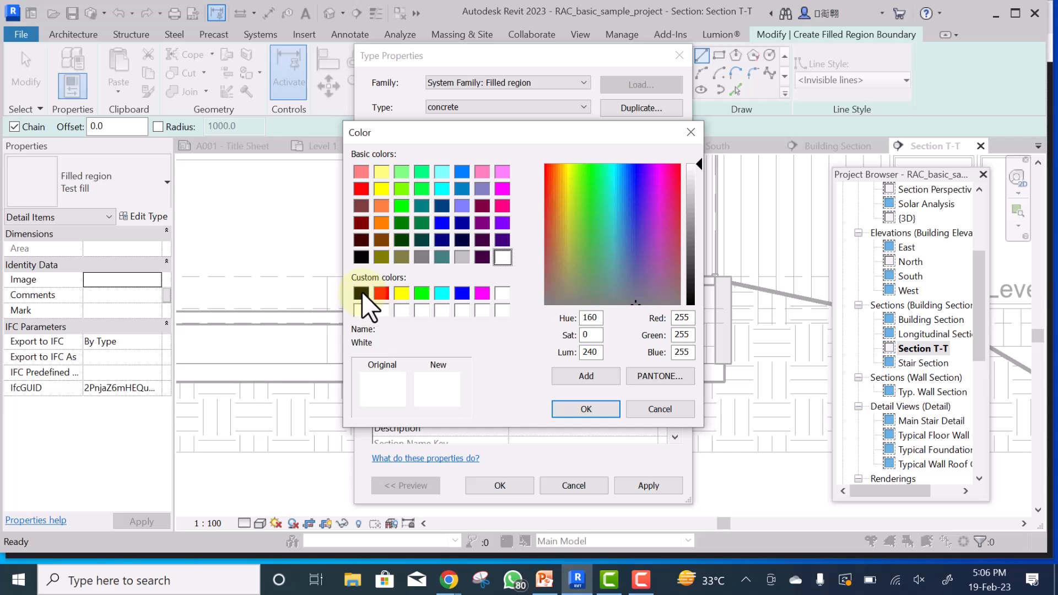
{"action": "left_click", "coordinate": [361, 292]}
{"action": "left_click", "coordinate": [588, 408]}
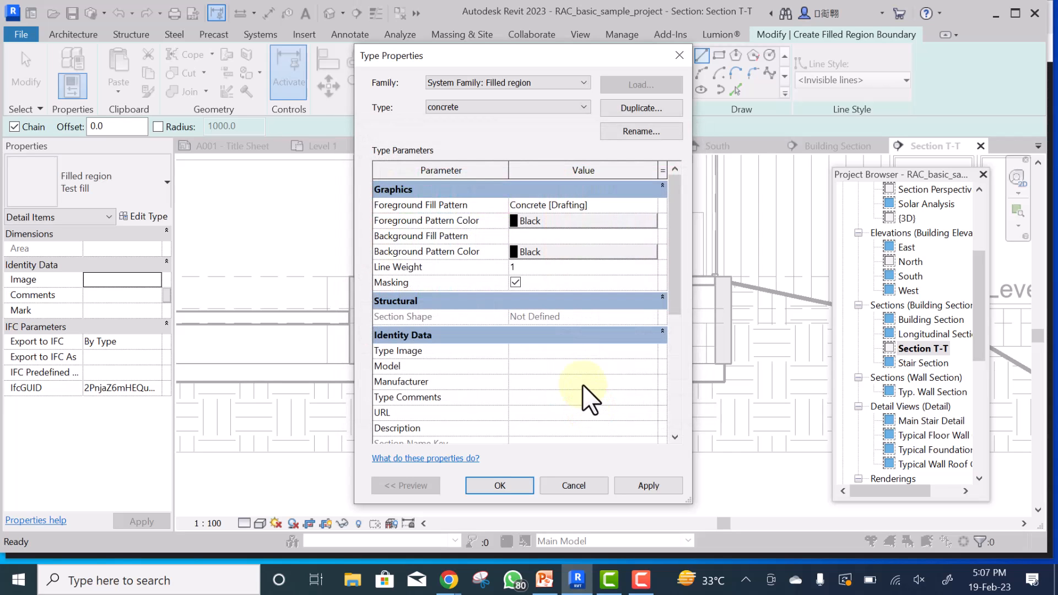
{"action": "left_click", "coordinate": [635, 484]}
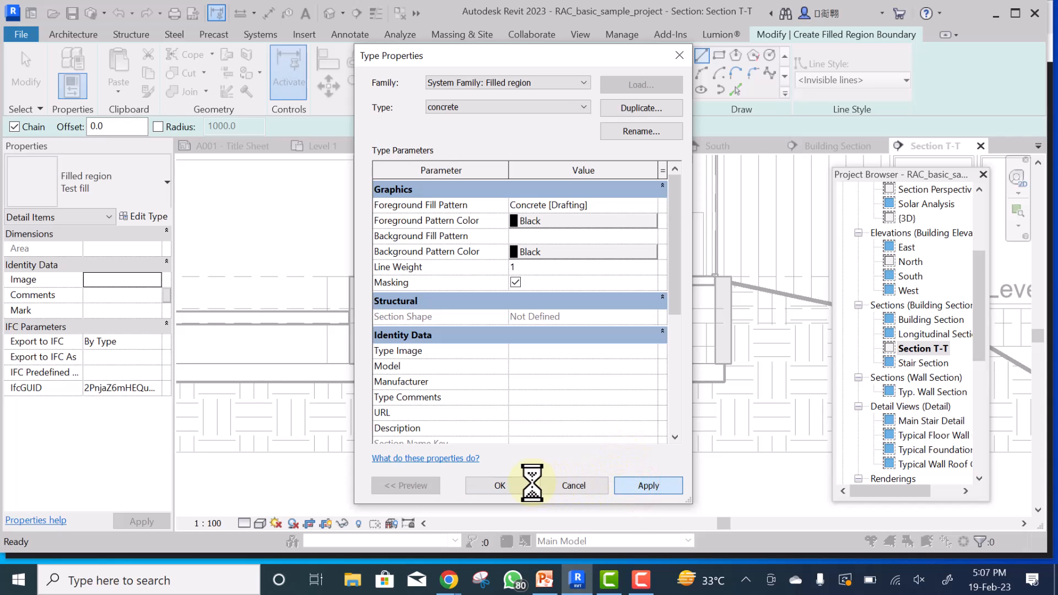
{"action": "left_click", "coordinate": [504, 486]}
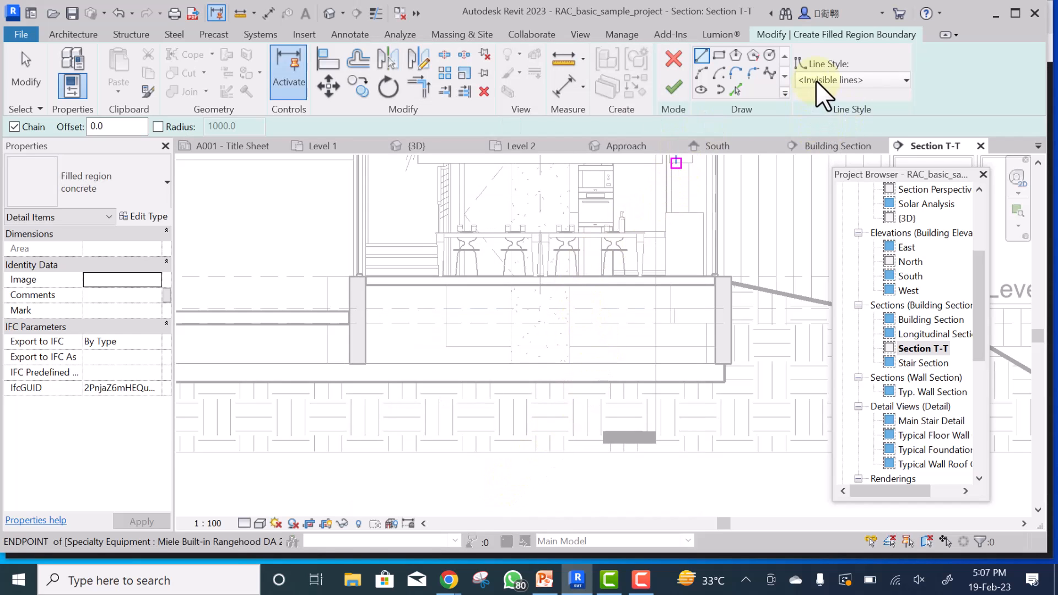
- Sketch a Wide Lines rectangular boundary about 6560 by 168 mm over the ground floor slab, spanning the outer faces of both foundation walls
{"action": "left_click", "coordinate": [819, 77]}
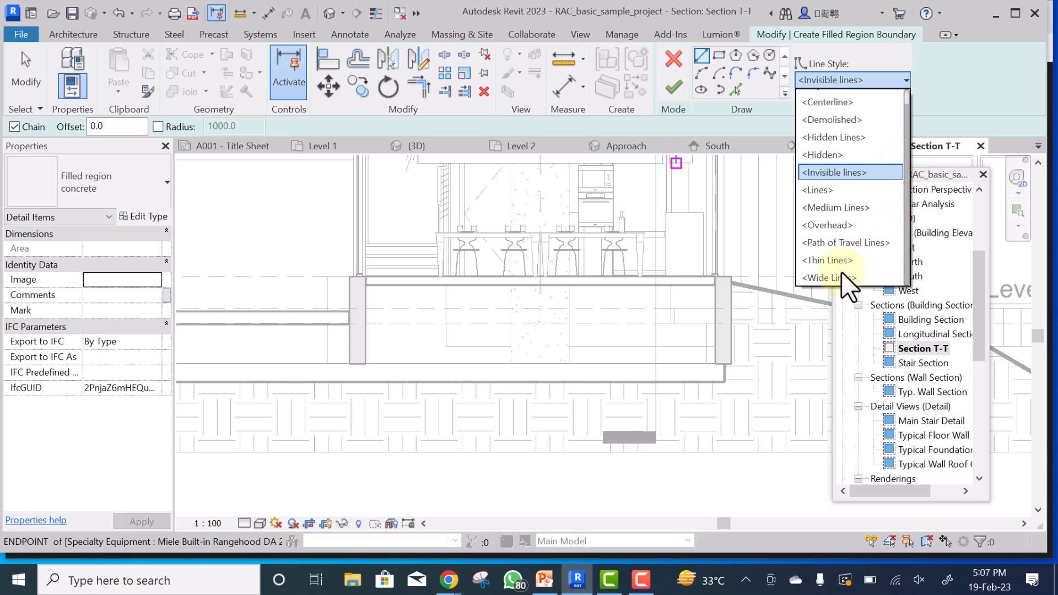
{"action": "left_click", "coordinate": [815, 276]}
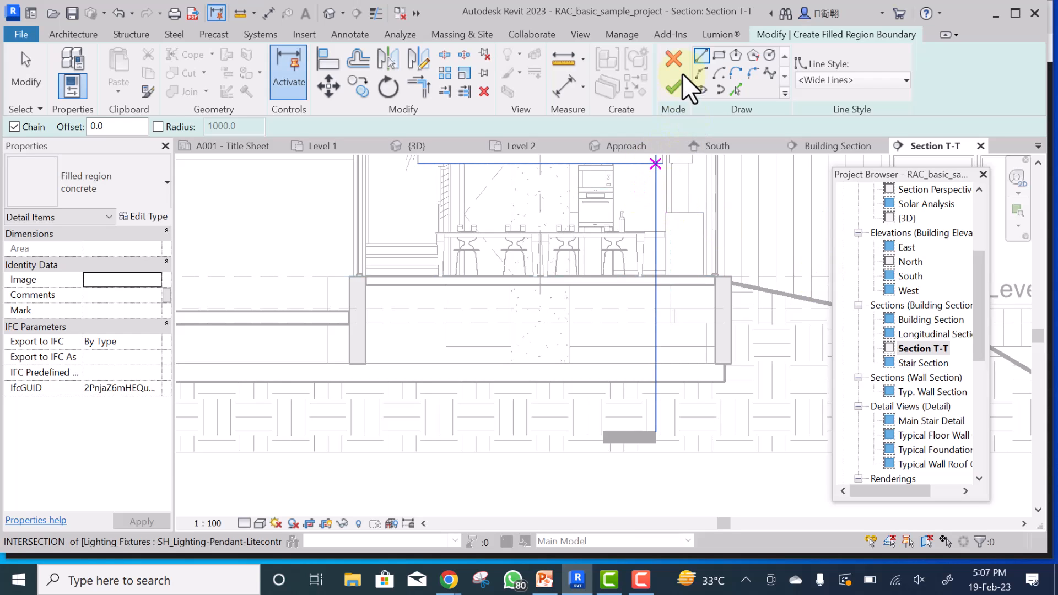
{"action": "left_click", "coordinate": [718, 53]}
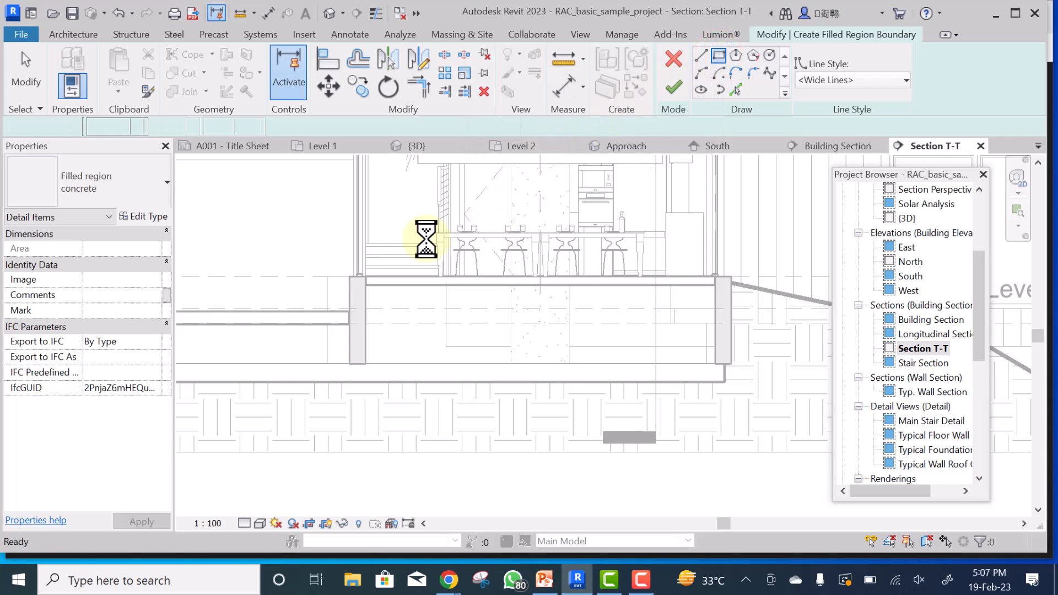
{"action": "scroll", "coordinate": [358, 281], "scroll_direction": "up", "scroll_amount": 1}
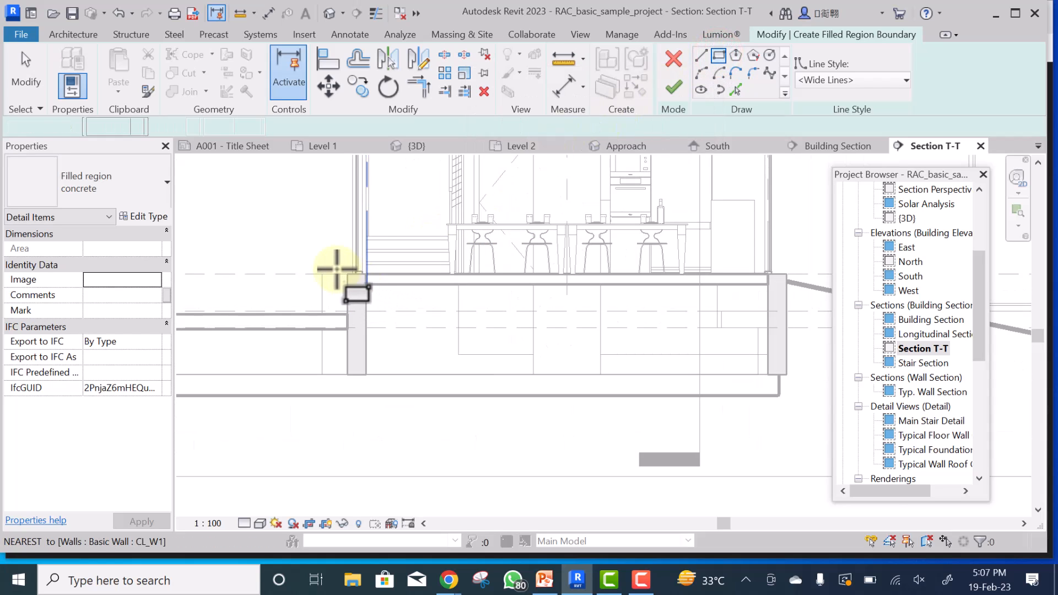
{"action": "scroll", "coordinate": [347, 274], "scroll_direction": "up", "scroll_amount": 2}
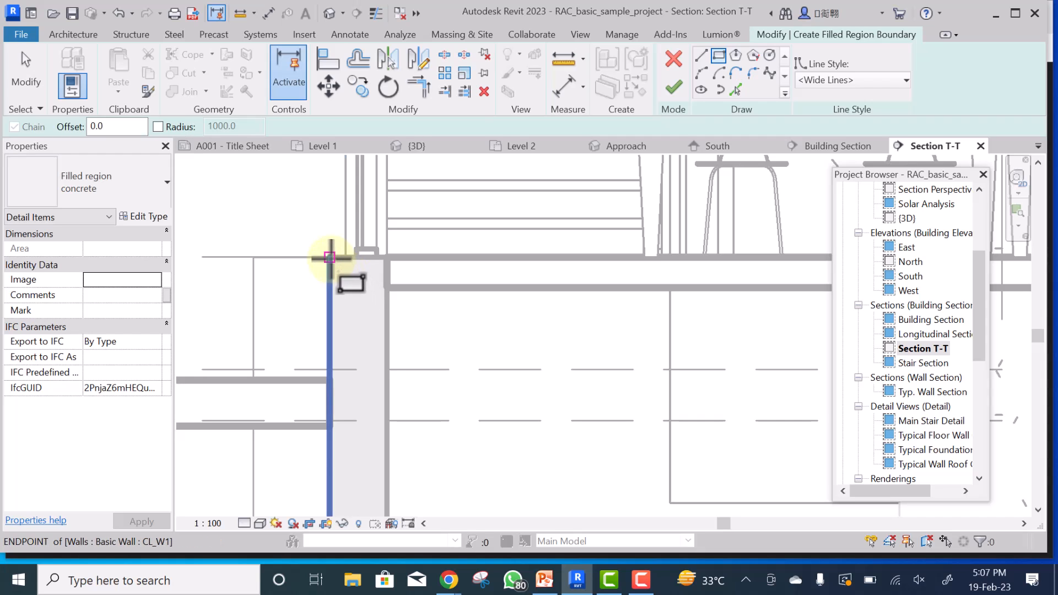
{"action": "left_click", "coordinate": [330, 256]}
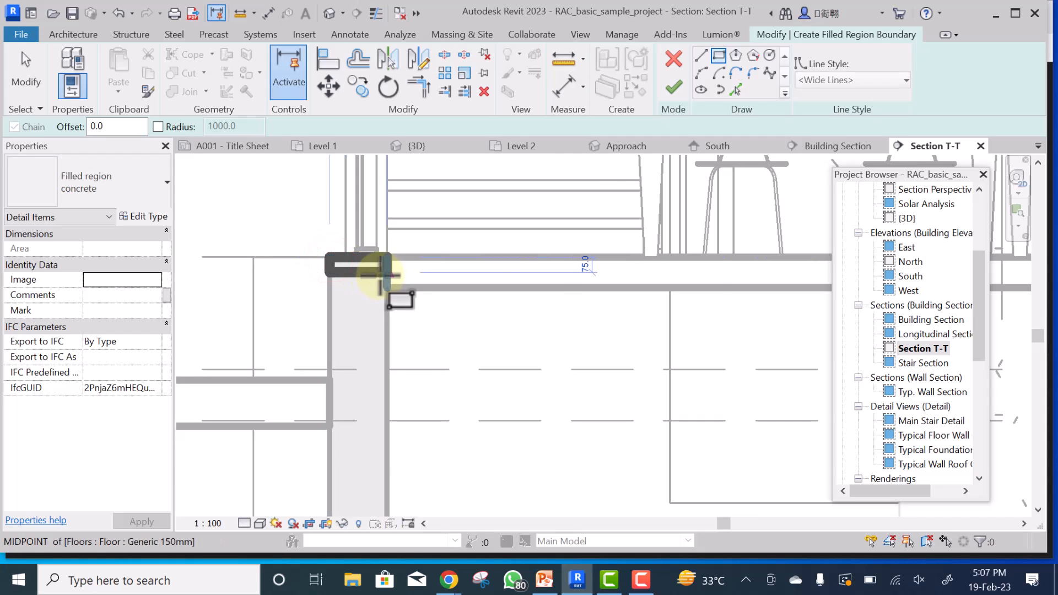
{"action": "scroll", "coordinate": [380, 276], "scroll_direction": "down", "scroll_amount": 2}
{"action": "scroll", "coordinate": [379, 275], "scroll_direction": "down", "scroll_amount": 4}
{"action": "scroll", "coordinate": [380, 276], "scroll_direction": "down", "scroll_amount": 2}
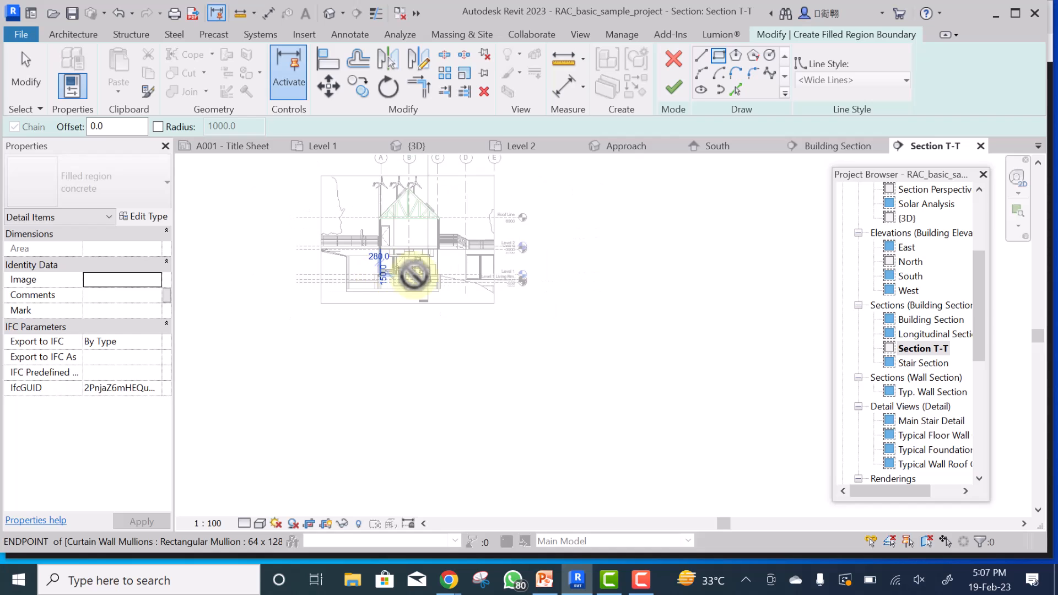
{"action": "scroll", "coordinate": [436, 278], "scroll_direction": "up", "scroll_amount": 5}
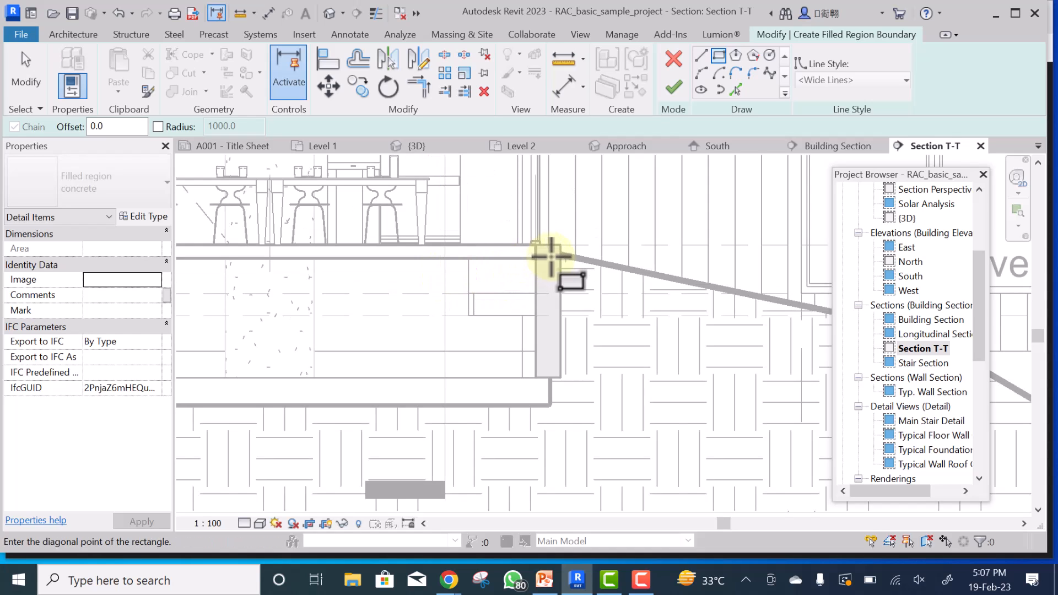
{"action": "scroll", "coordinate": [563, 257], "scroll_direction": "up", "scroll_amount": 2}
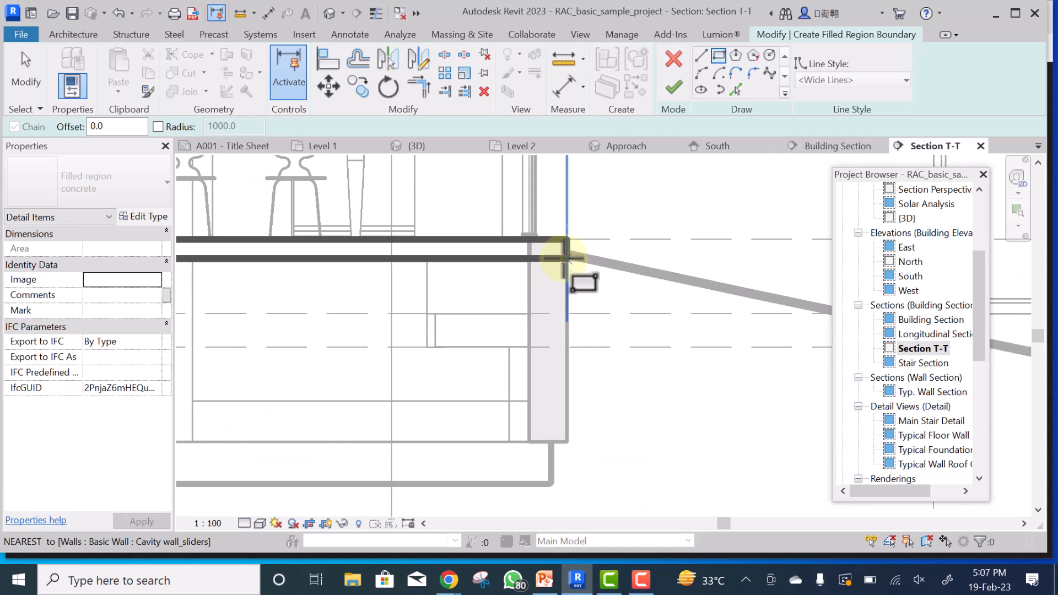
{"action": "left_click", "coordinate": [565, 264]}
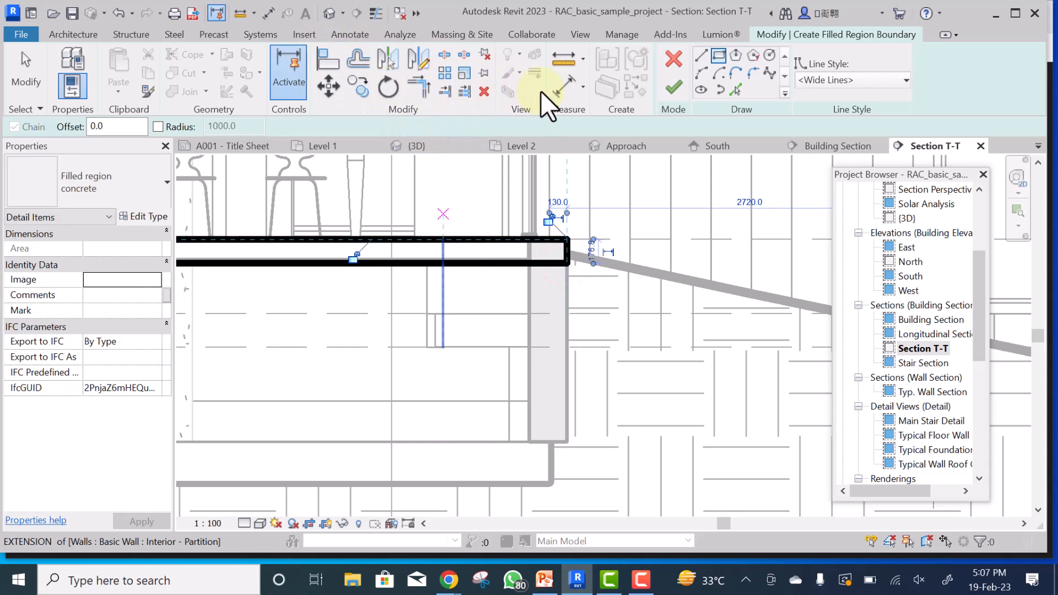
- Add an aligned dimension between the upper and lower boundary lines of the slab region sketch and end the command
{"action": "left_click", "coordinate": [561, 84]}
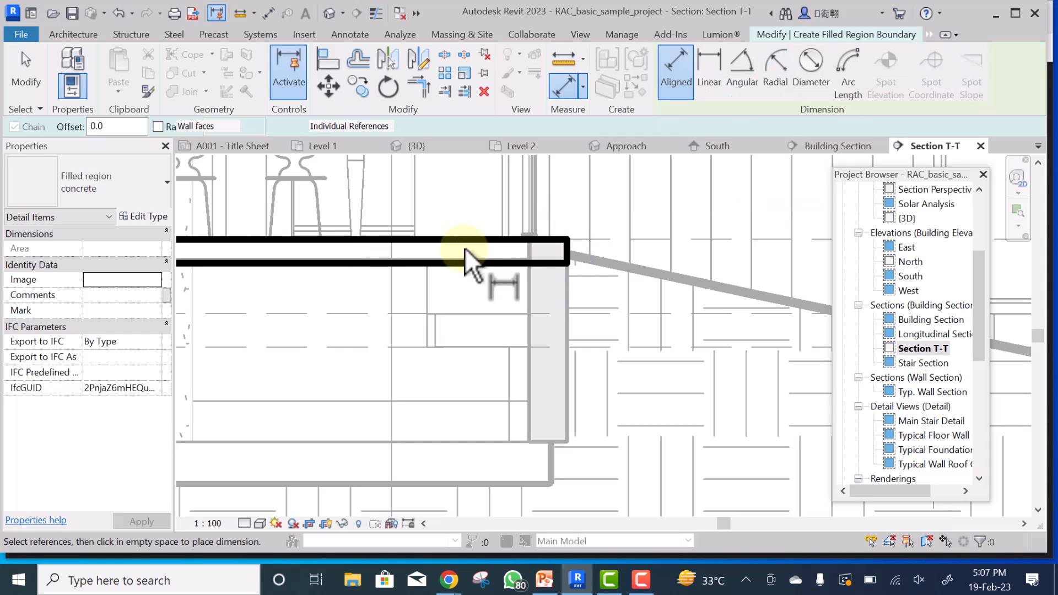
{"action": "scroll", "coordinate": [464, 247], "scroll_direction": "up", "scroll_amount": 3}
{"action": "scroll", "coordinate": [466, 222], "scroll_direction": "up", "scroll_amount": 2}
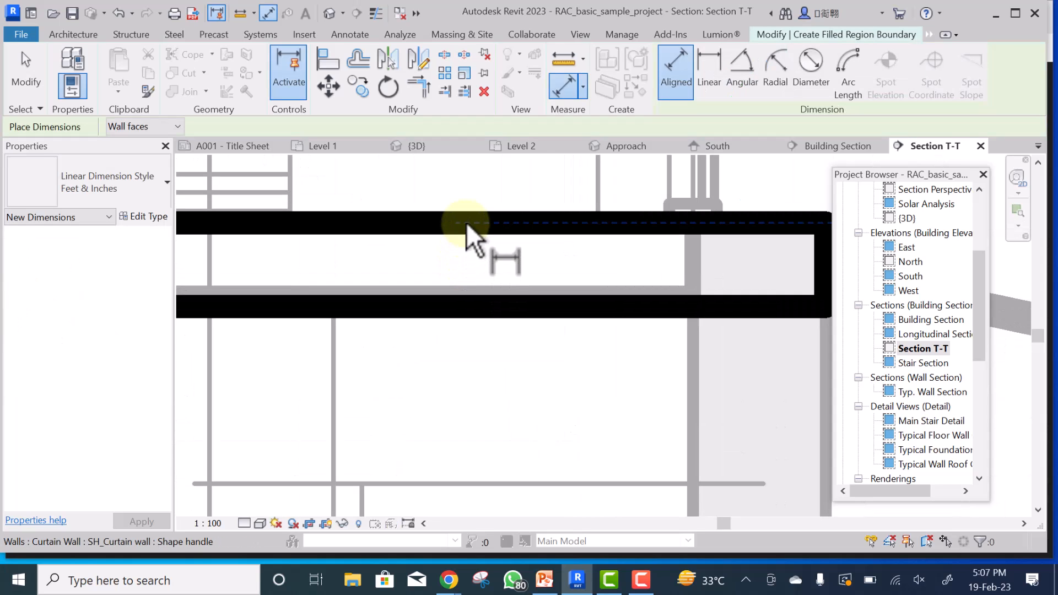
{"action": "left_click", "coordinate": [466, 221]}
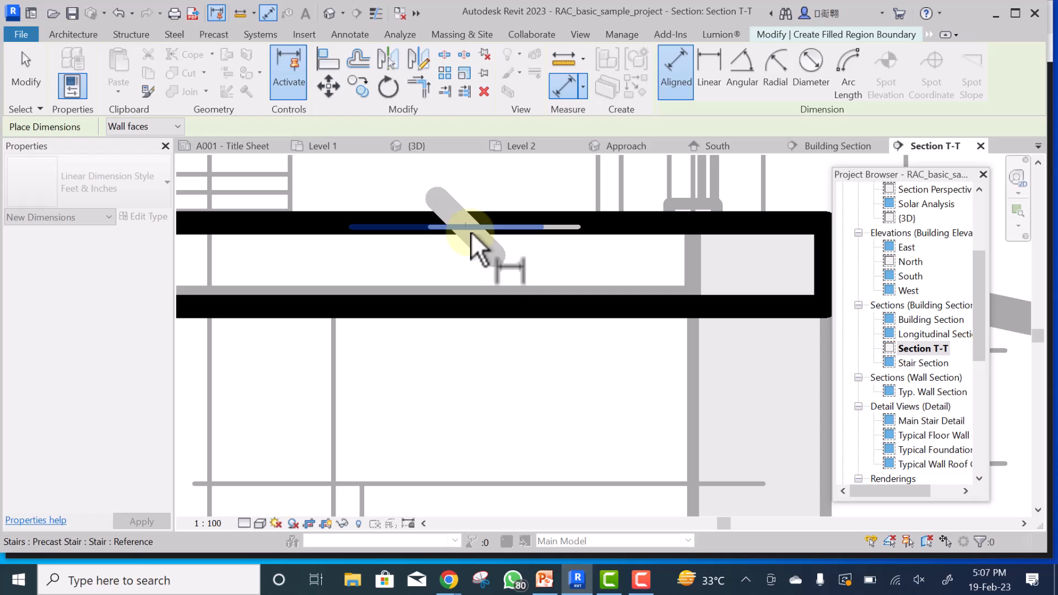
{"action": "left_click", "coordinate": [494, 312]}
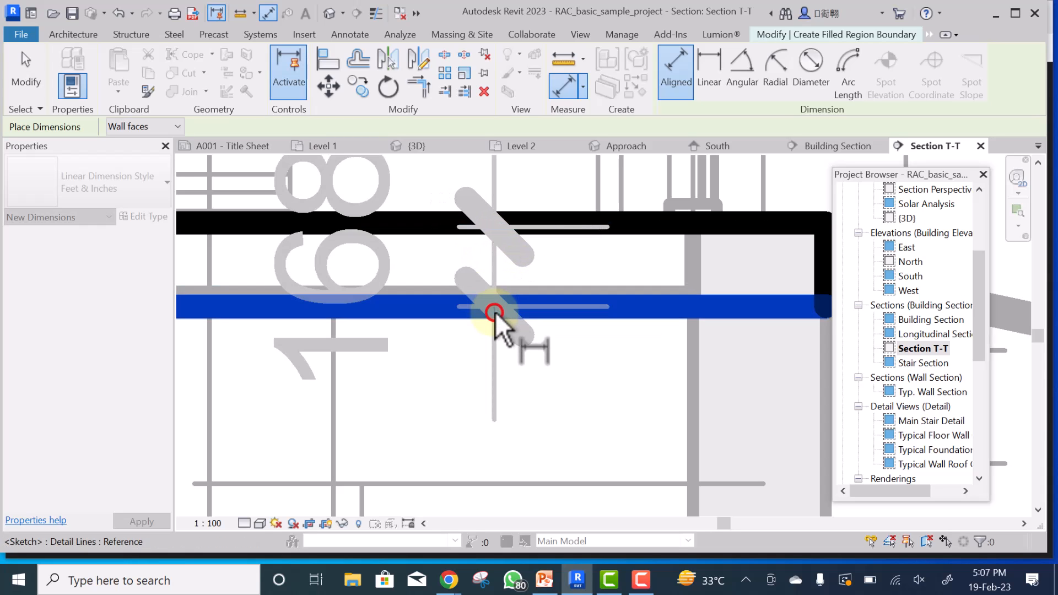
{"action": "left_click", "coordinate": [489, 347]}
{"action": "key", "text": "Escape"}
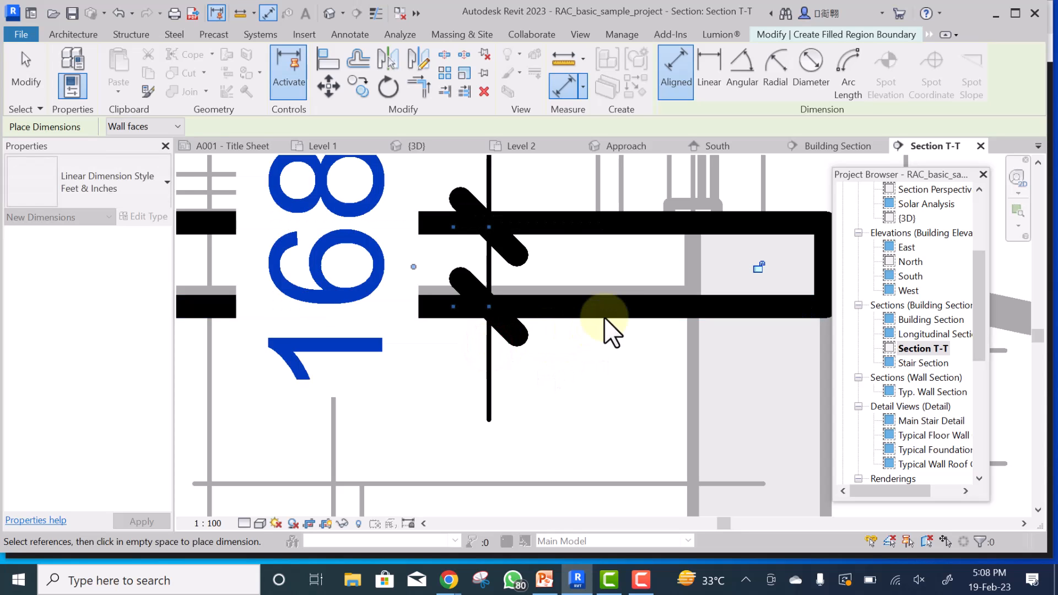
- Set the slab region's thickness to 150 mm by moving its lower boundary line through the dimension
{"action": "left_click", "coordinate": [618, 310]}
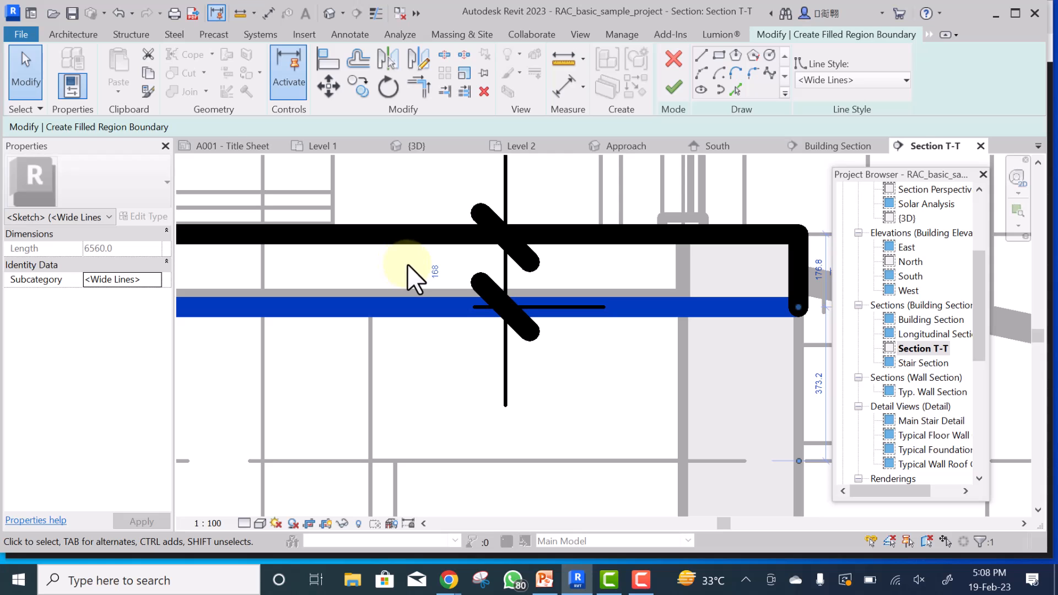
{"action": "left_click", "coordinate": [428, 279]}
{"action": "key", "text": "Escape"}
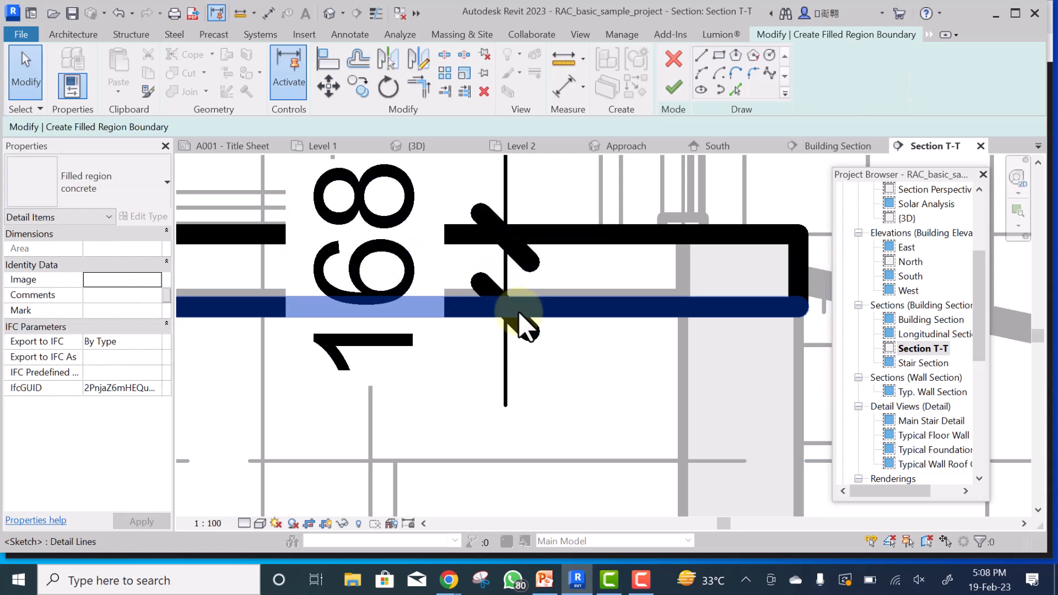
{"action": "left_click", "coordinate": [570, 309]}
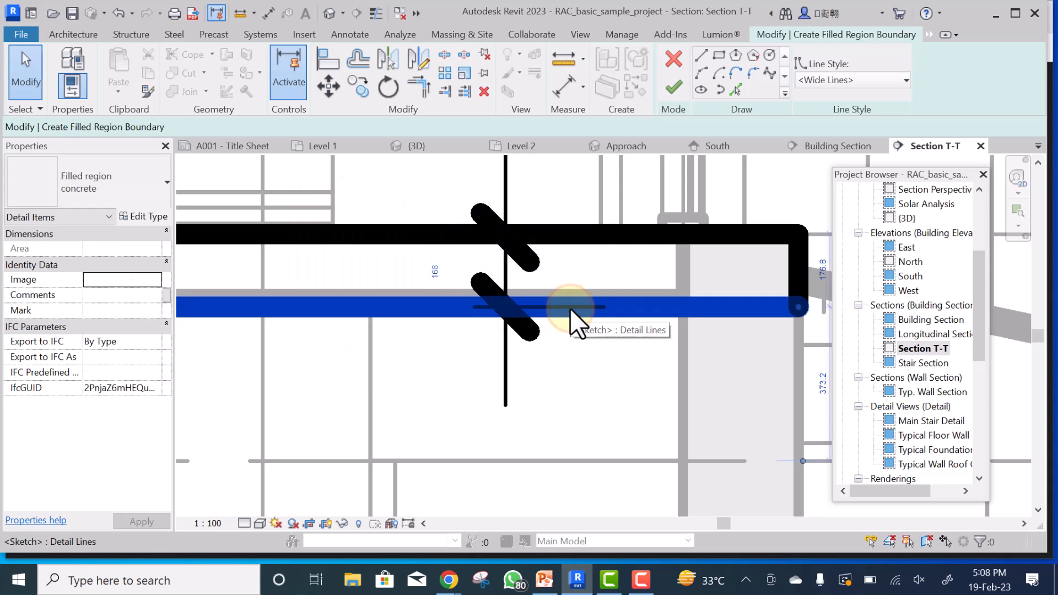
{"action": "left_click", "coordinate": [435, 269]}
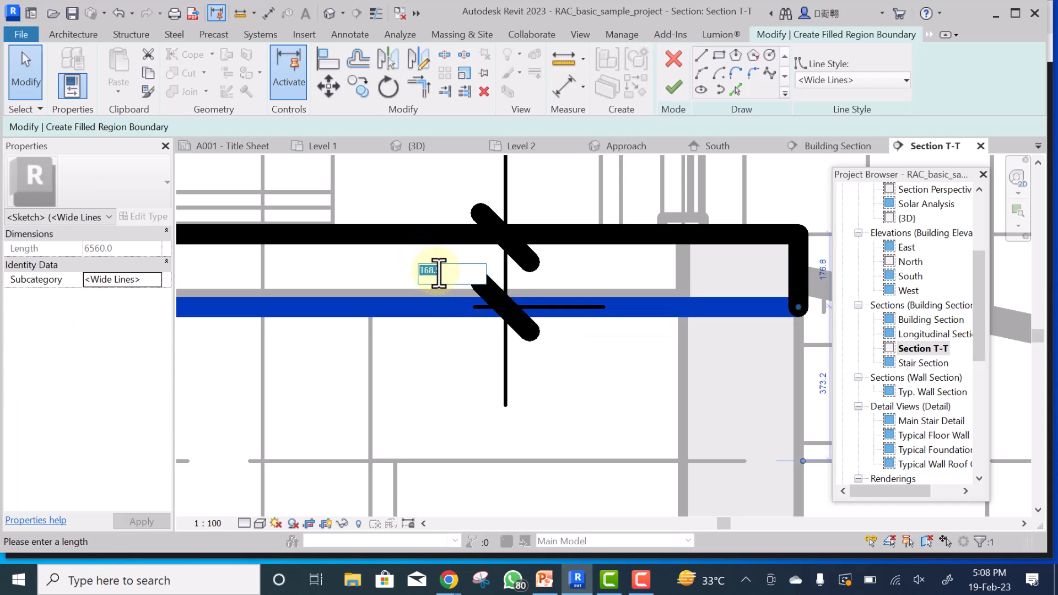
{"action": "type", "text": "0"}
{"action": "key", "text": "Return"}
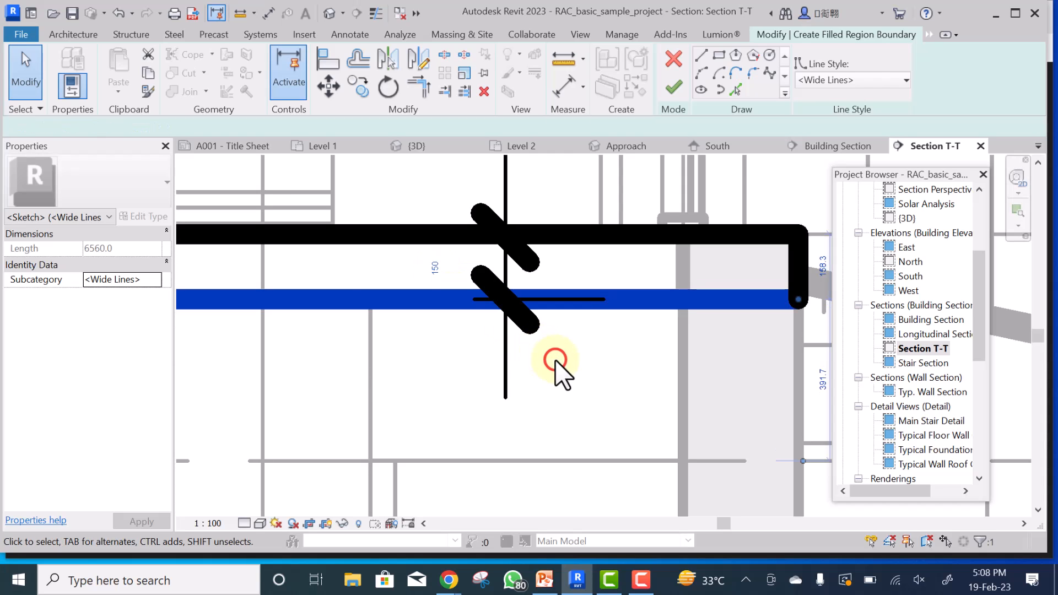
- Finish the concrete filled region over the ground floor slab and deselect it
{"action": "scroll", "coordinate": [606, 321], "scroll_direction": "down", "scroll_amount": 5}
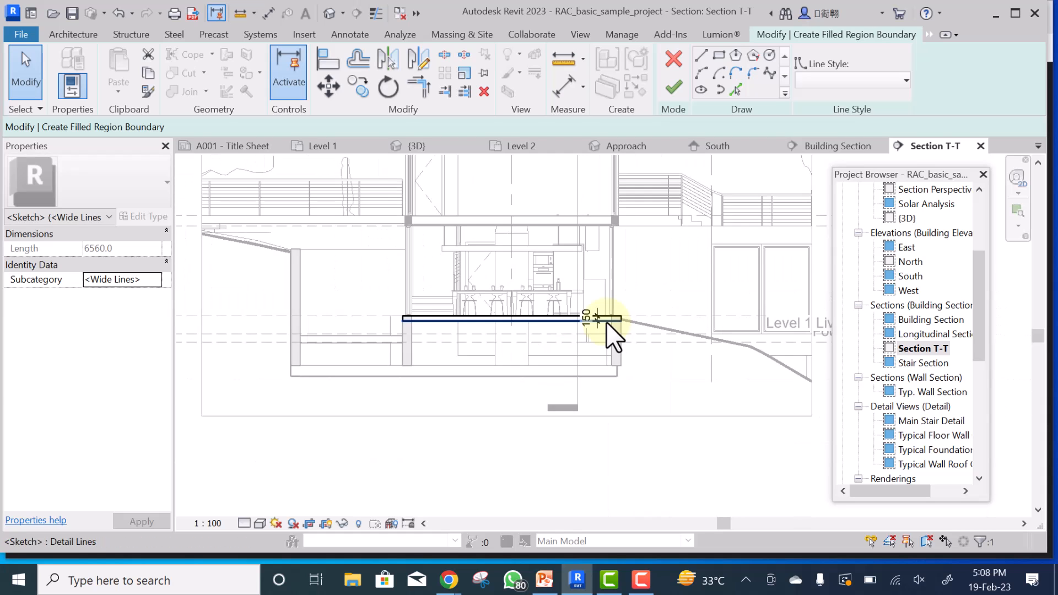
{"action": "scroll", "coordinate": [606, 321], "scroll_direction": "down", "scroll_amount": 3}
{"action": "key", "text": "Escape"}
{"action": "scroll", "coordinate": [566, 325], "scroll_direction": "up", "scroll_amount": 2}
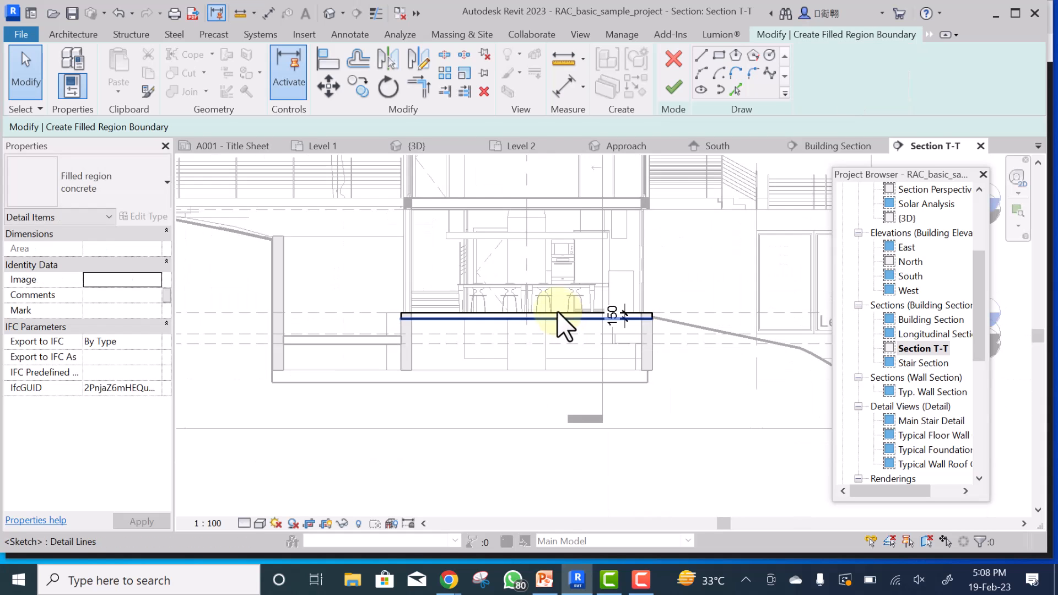
{"action": "left_click", "coordinate": [671, 88]}
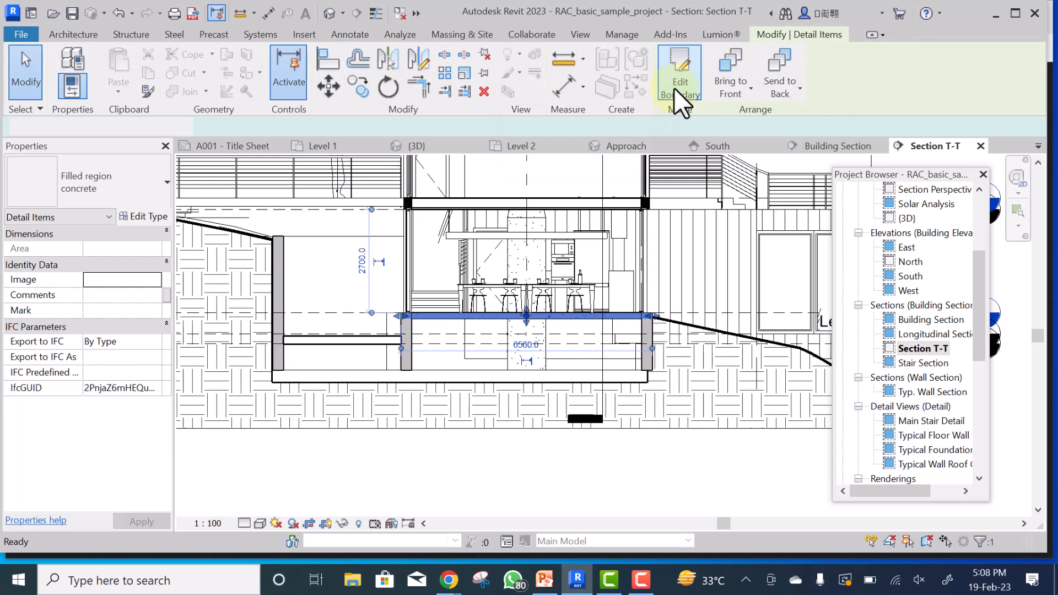
{"action": "left_click", "coordinate": [559, 461]}
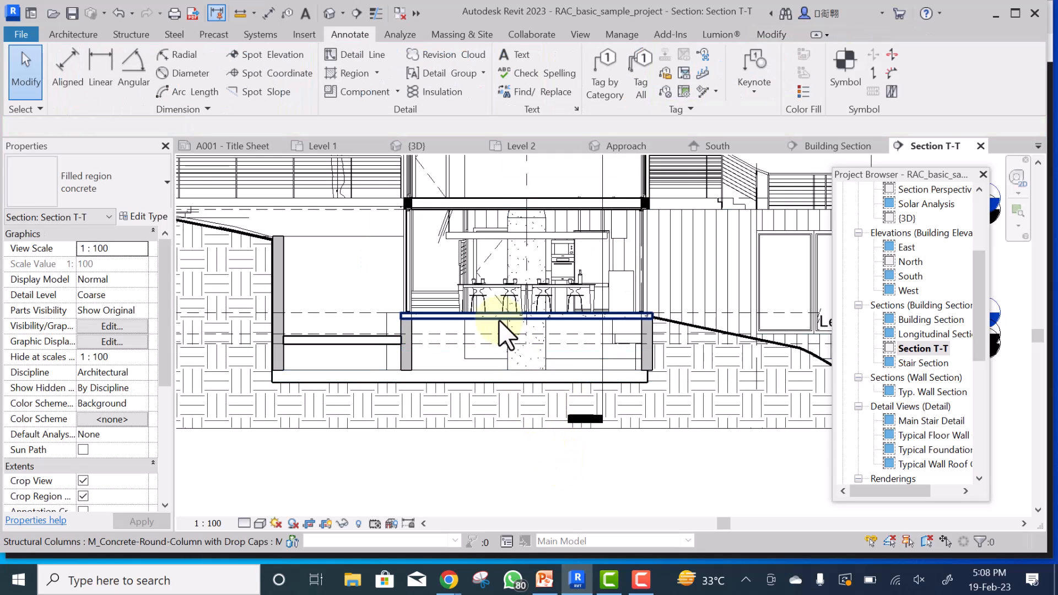
- Inspect the concrete pattern in the slab, and start another filled region from it with Create Similar
{"action": "scroll", "coordinate": [448, 314], "scroll_direction": "up", "scroll_amount": 3}
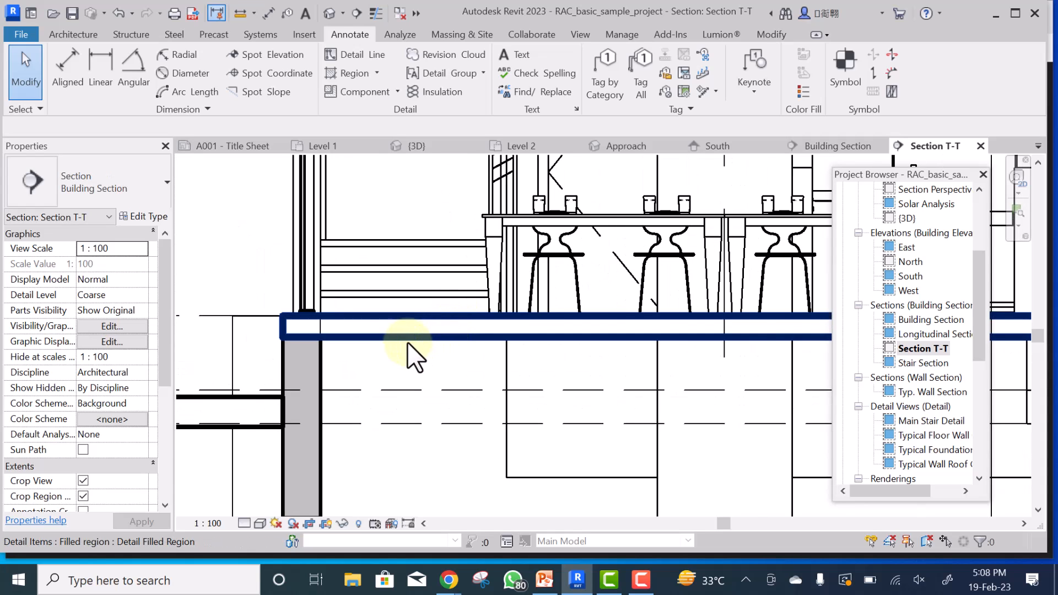
{"action": "scroll", "coordinate": [408, 343], "scroll_direction": "up", "scroll_amount": 1}
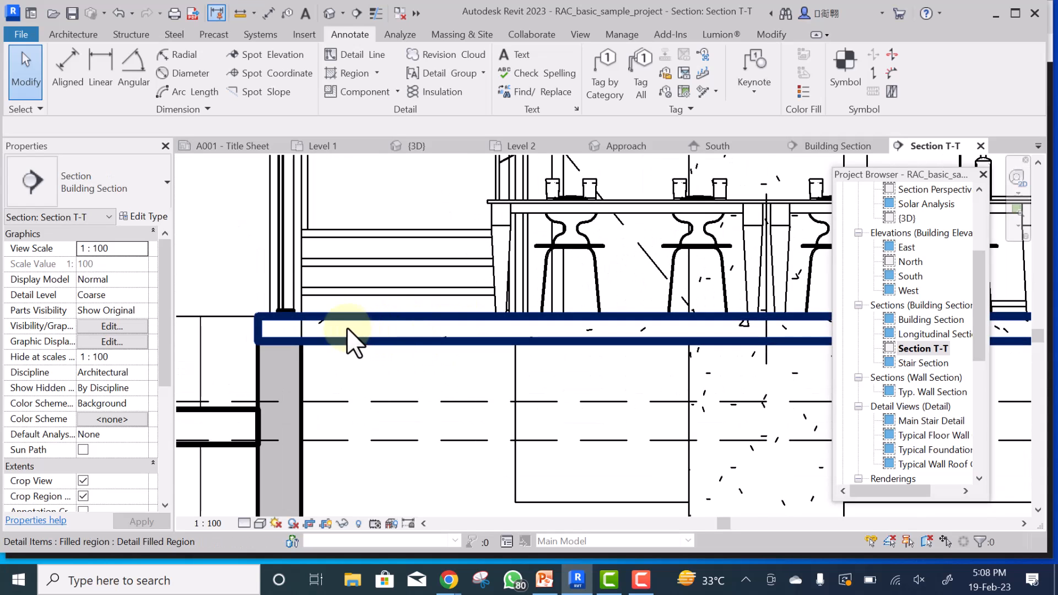
{"action": "scroll", "coordinate": [262, 323], "scroll_direction": "down", "scroll_amount": 3}
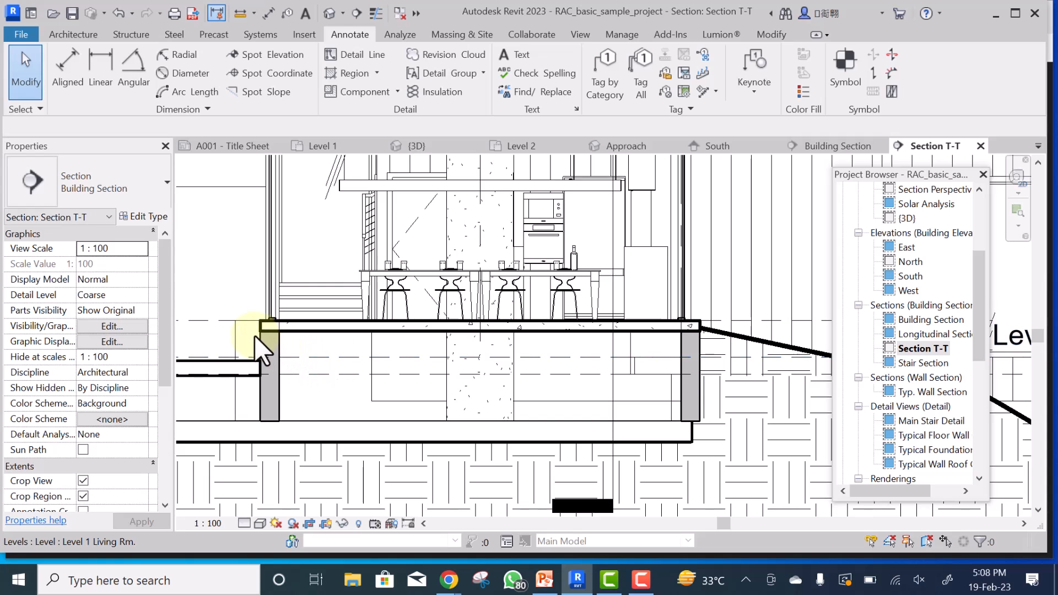
{"action": "scroll", "coordinate": [259, 337], "scroll_direction": "up", "scroll_amount": 2}
{"action": "scroll", "coordinate": [301, 337], "scroll_direction": "up", "scroll_amount": 1}
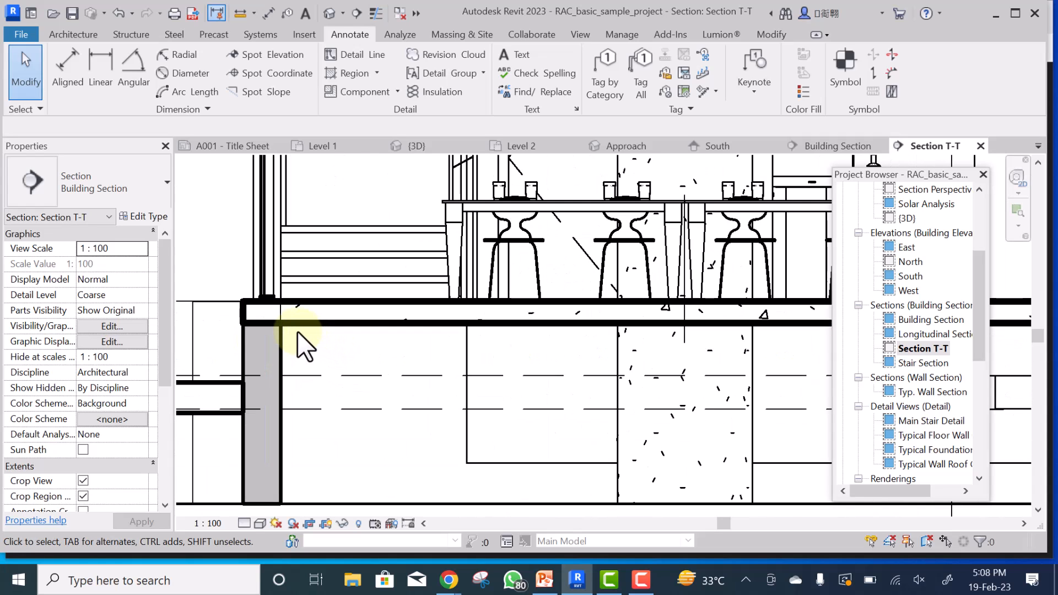
{"action": "scroll", "coordinate": [282, 322], "scroll_direction": "down", "scroll_amount": 2}
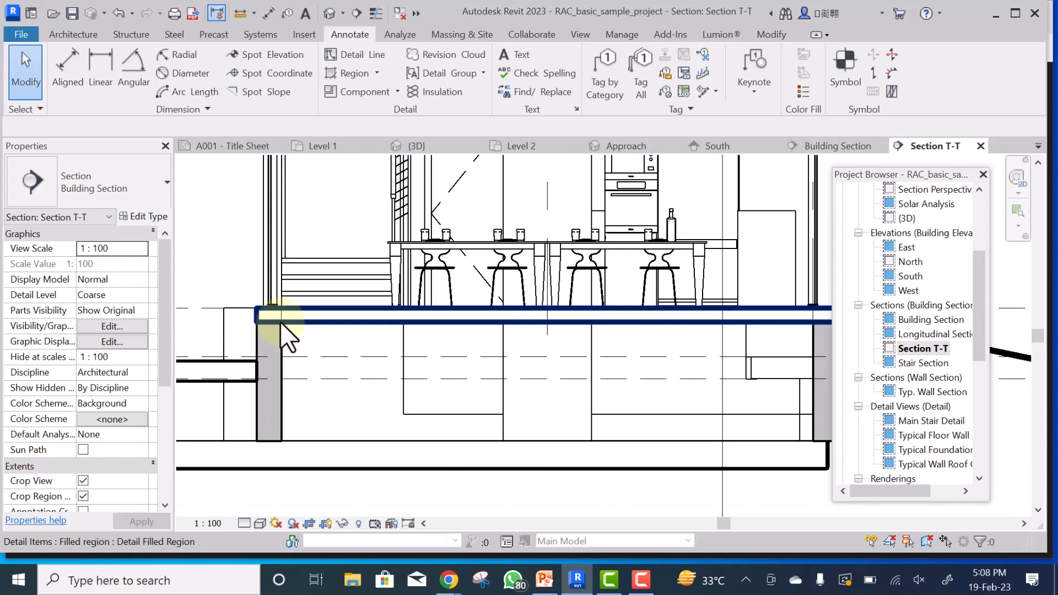
{"action": "left_click", "coordinate": [352, 319]}
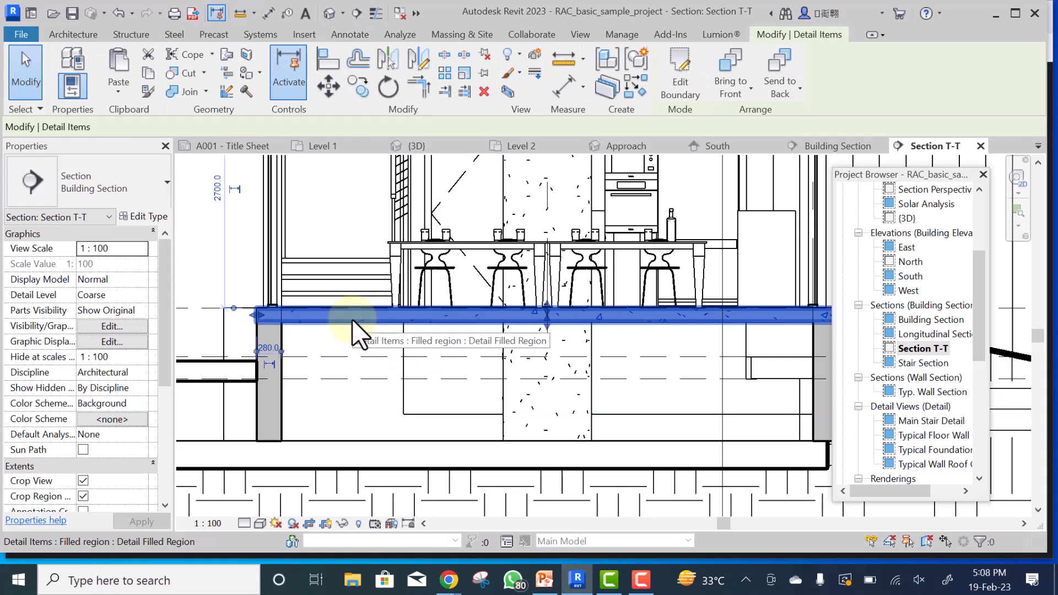
{"action": "left_click", "coordinate": [633, 87]}
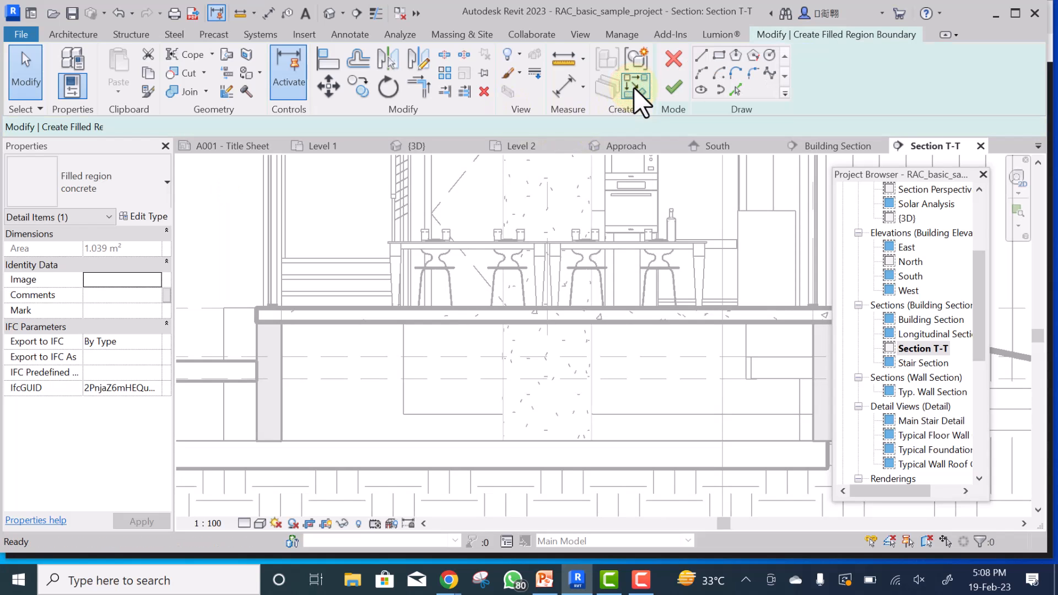
- Duplicate the concrete filled region type and name the new type Hardcore
{"action": "left_click", "coordinate": [141, 216]}
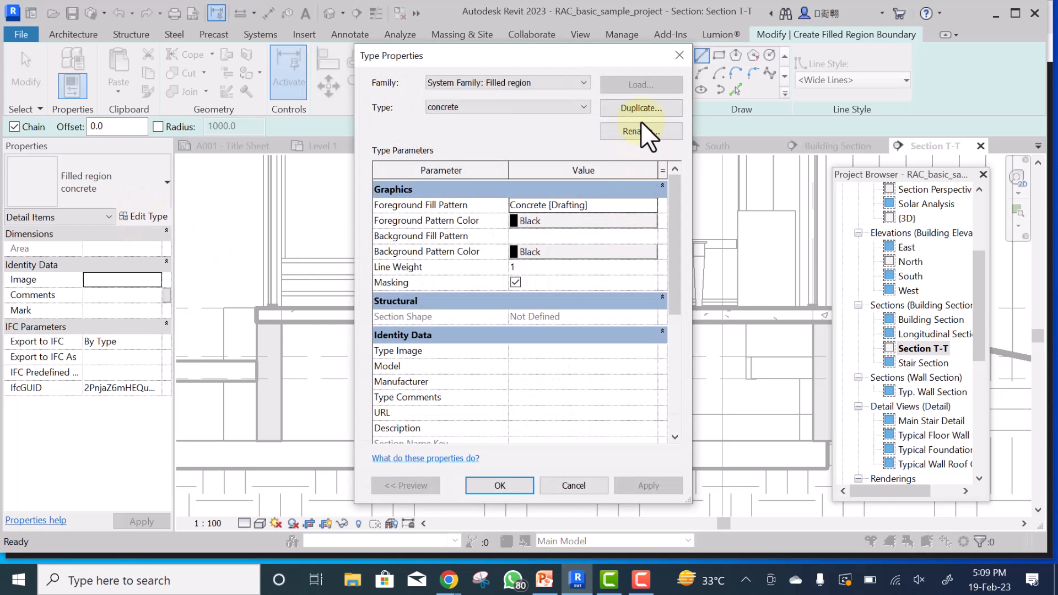
{"action": "left_click", "coordinate": [639, 107]}
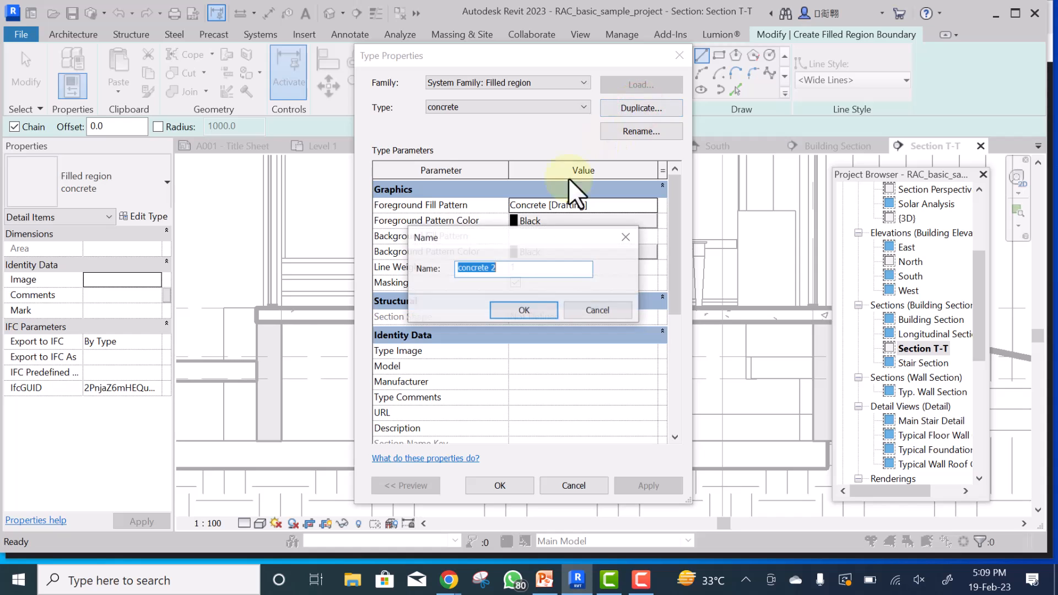
{"action": "left_click", "coordinate": [508, 267]}
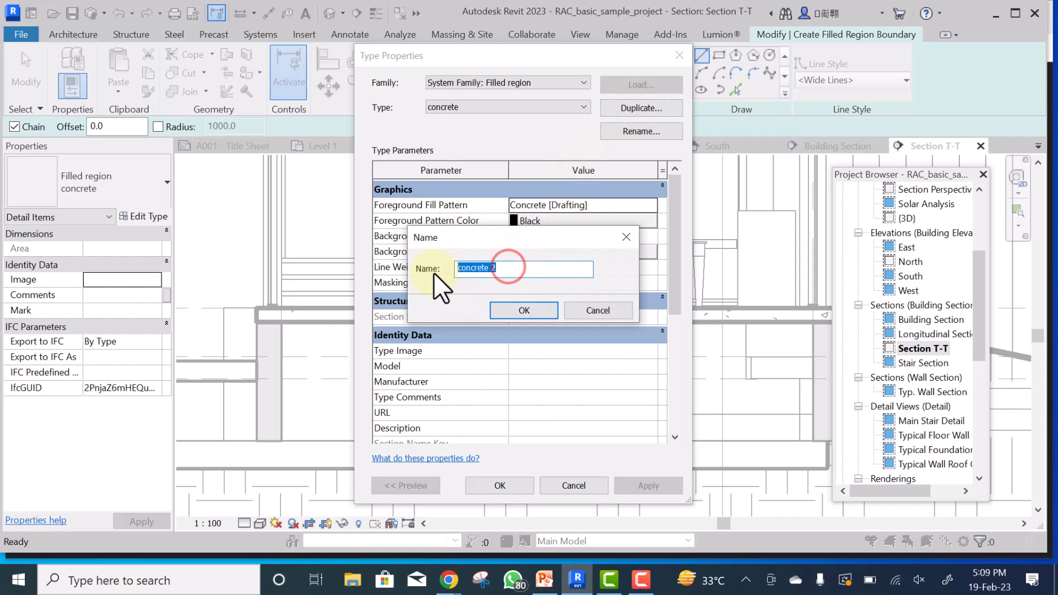
{"action": "type", "text": "Ha"}
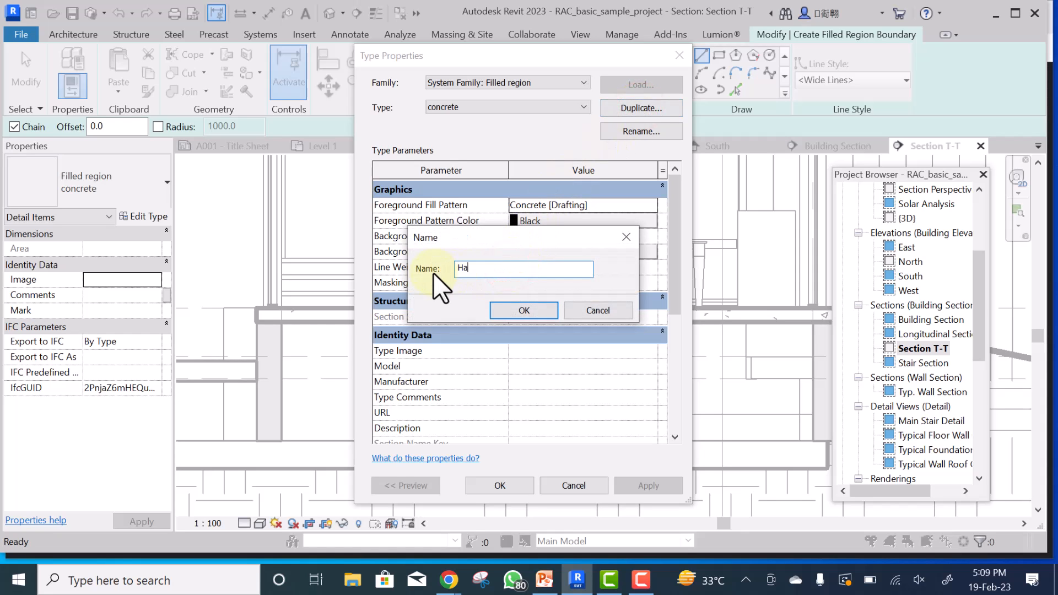
{"action": "type", "text": "rdcore"}
{"action": "left_click", "coordinate": [518, 308]}
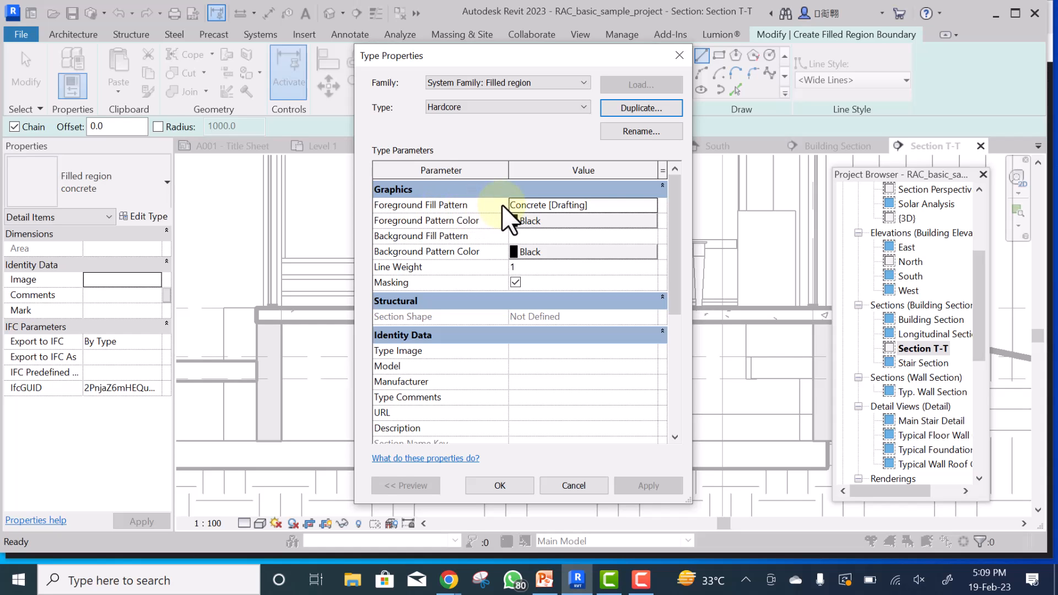
- Set the Hardcore type's foreground fill pattern to the drafting pattern Diagonal cross-hatch and accept the type properties
{"action": "left_click", "coordinate": [650, 203]}
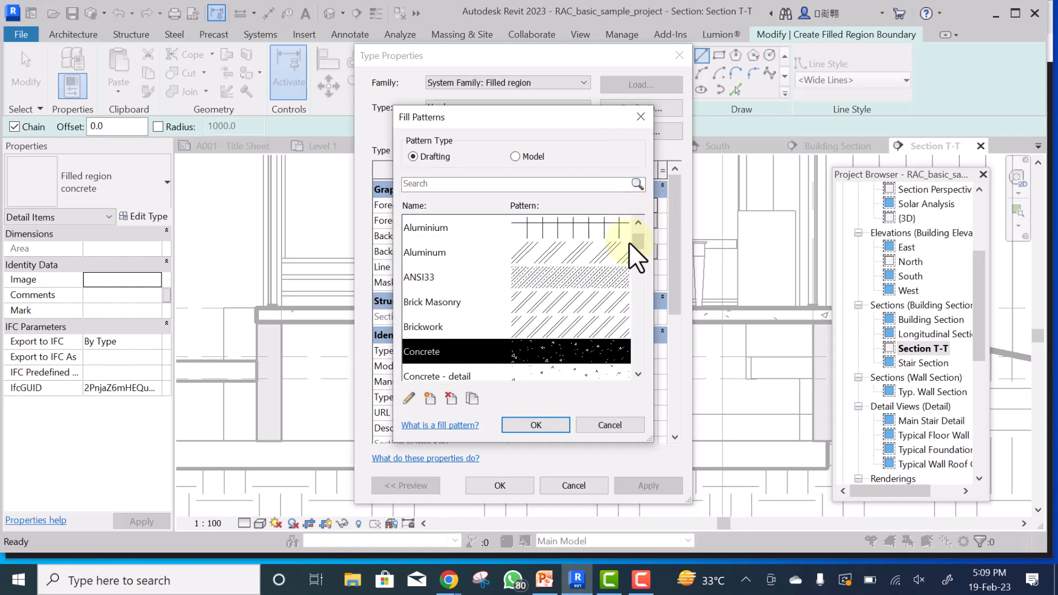
{"action": "mouse_move", "coordinate": [637, 240]}
{"action": "left_mouse_down"}
{"action": "mouse_move", "coordinate": [643, 359]}
{"action": "mouse_move", "coordinate": [639, 247]}
{"action": "mouse_move", "coordinate": [640, 257]}
{"action": "left_mouse_up"}
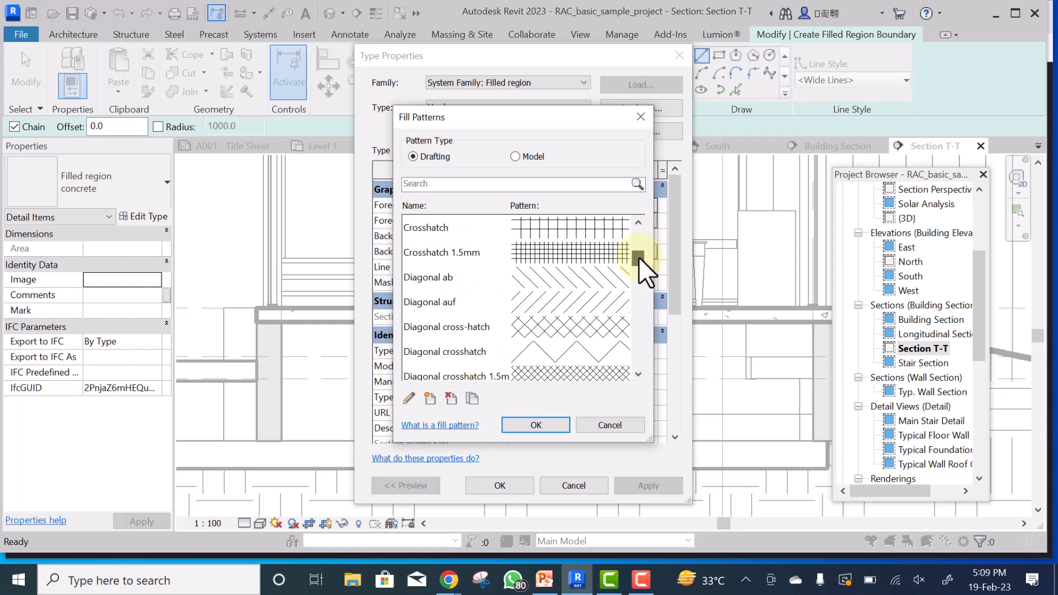
{"action": "left_click", "coordinate": [567, 324]}
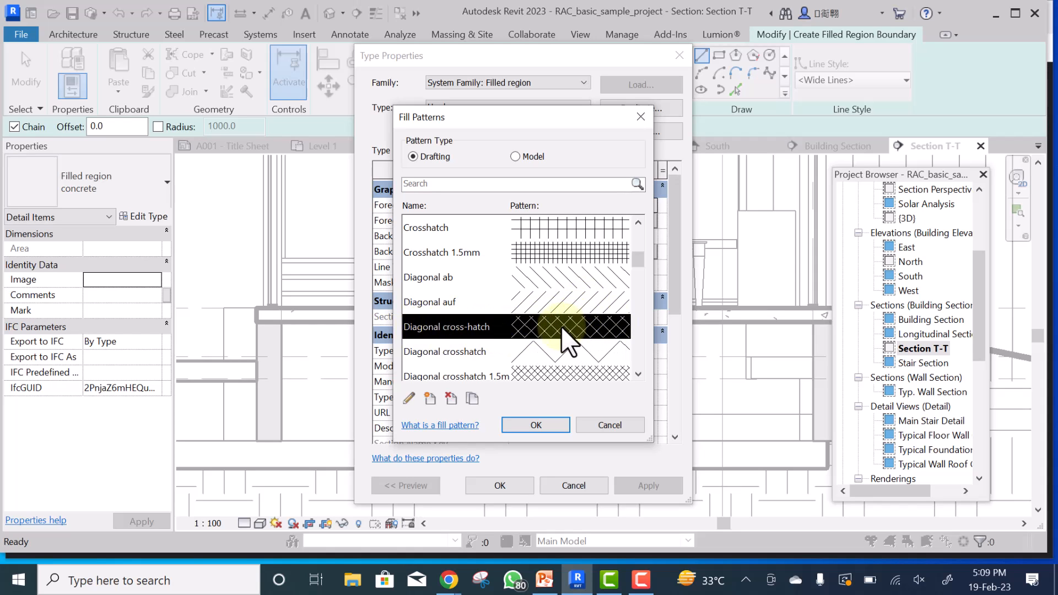
{"action": "left_click", "coordinate": [533, 422]}
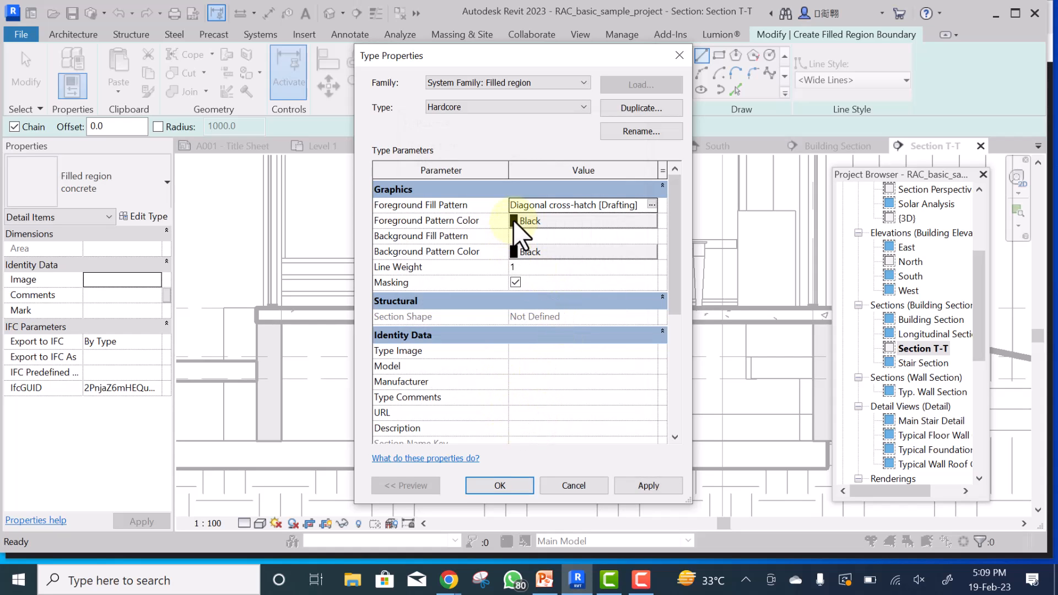
{"action": "left_click", "coordinate": [503, 485]}
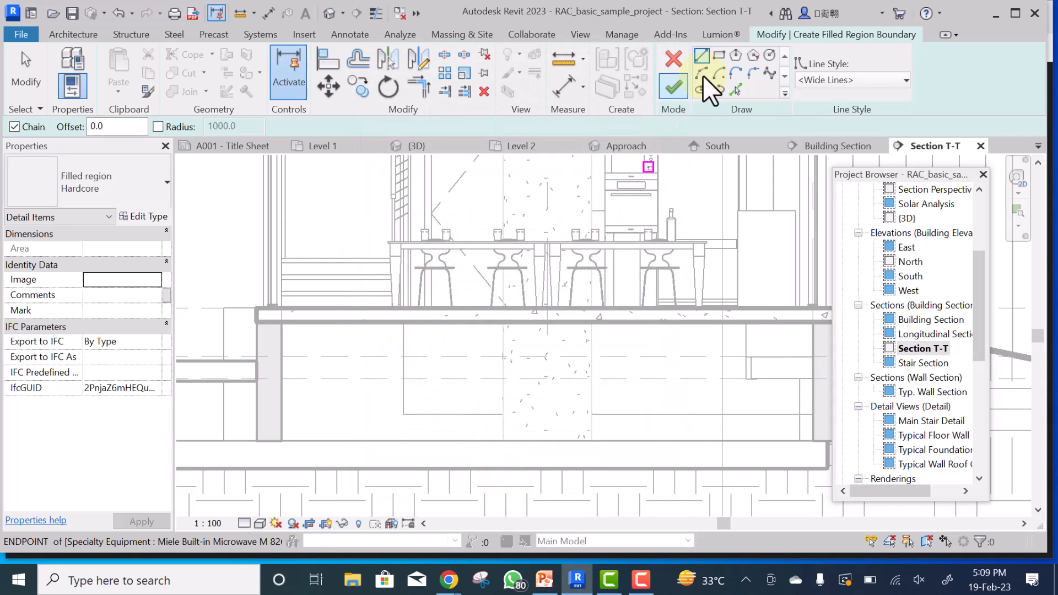
{"action": "left_click", "coordinate": [716, 56]}
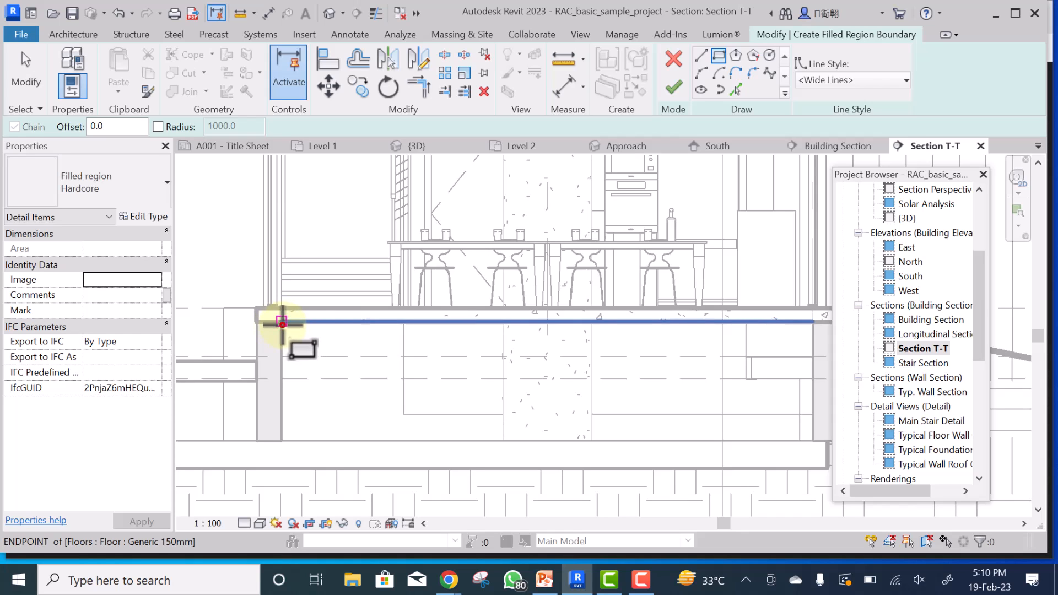
{"action": "left_click", "coordinate": [285, 325]}
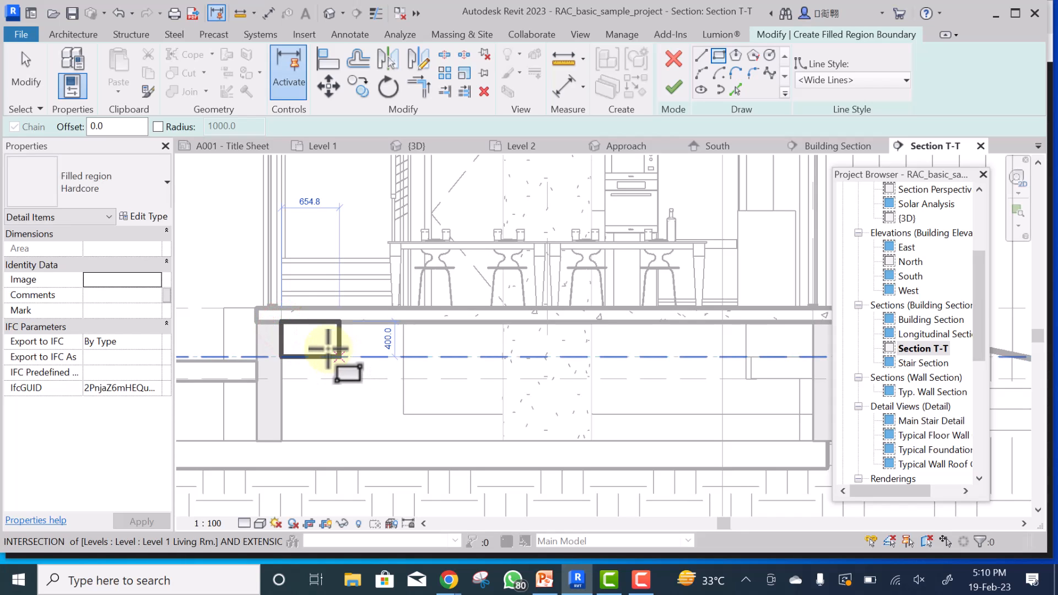
{"action": "scroll", "coordinate": [328, 349], "scroll_direction": "down", "scroll_amount": 3}
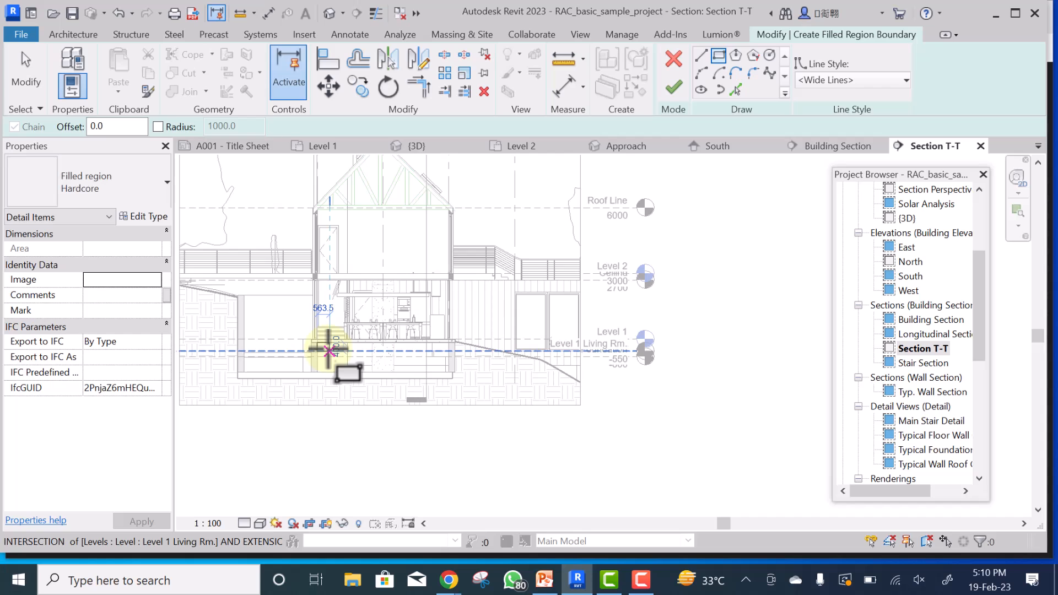
{"action": "left_click", "coordinate": [329, 349]}
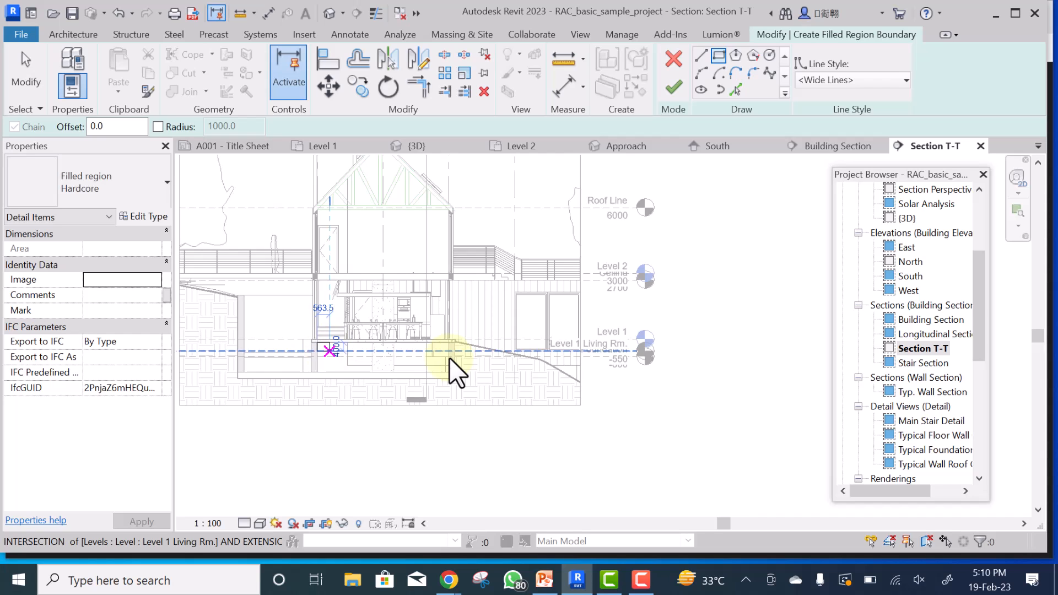
{"action": "left_click", "coordinate": [825, 77]}
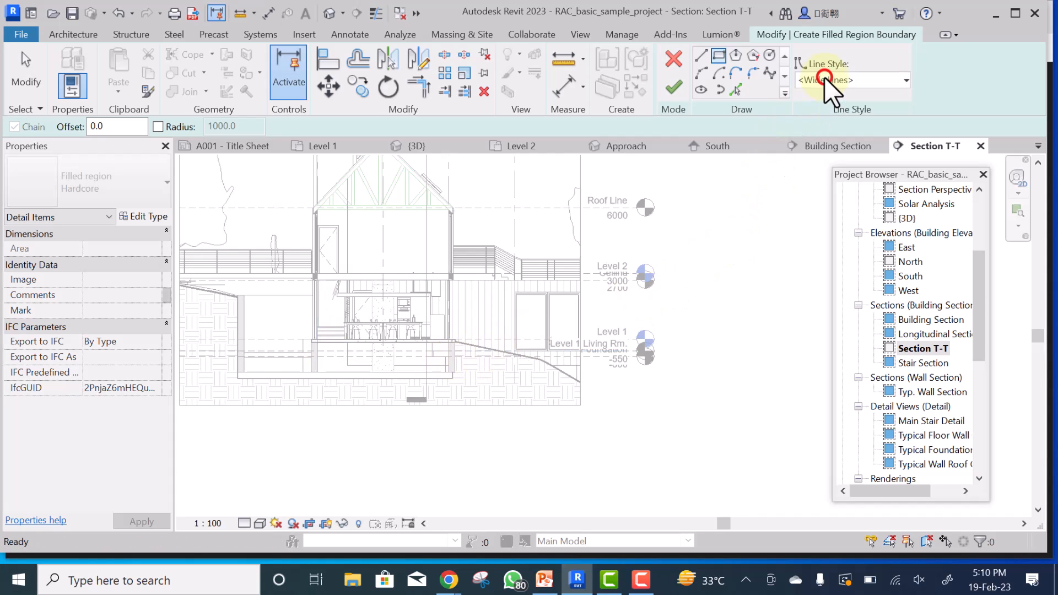
{"action": "left_click", "coordinate": [829, 78]}
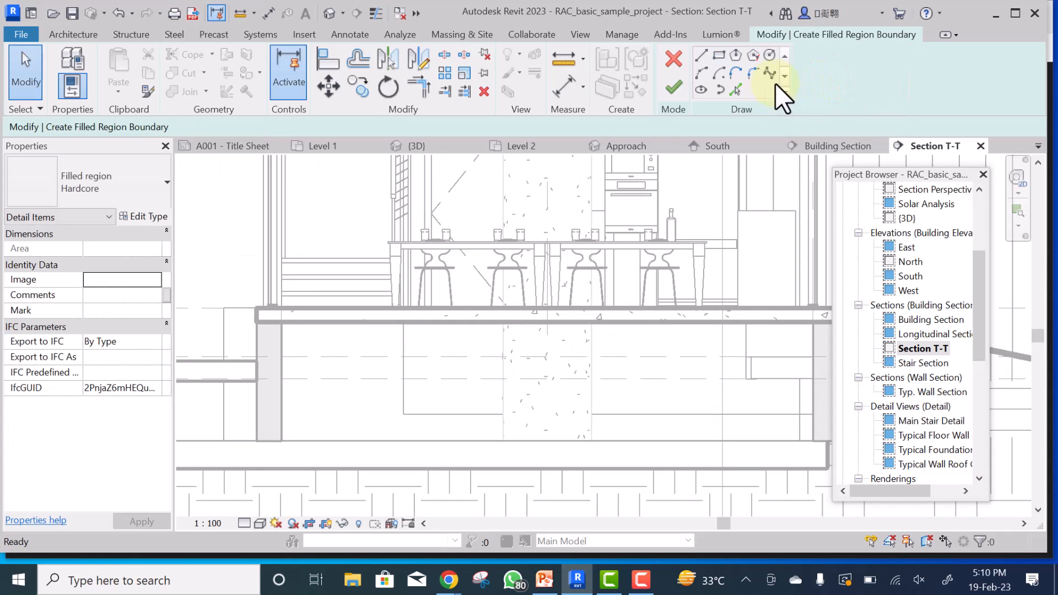
{"action": "left_click", "coordinate": [828, 31]}
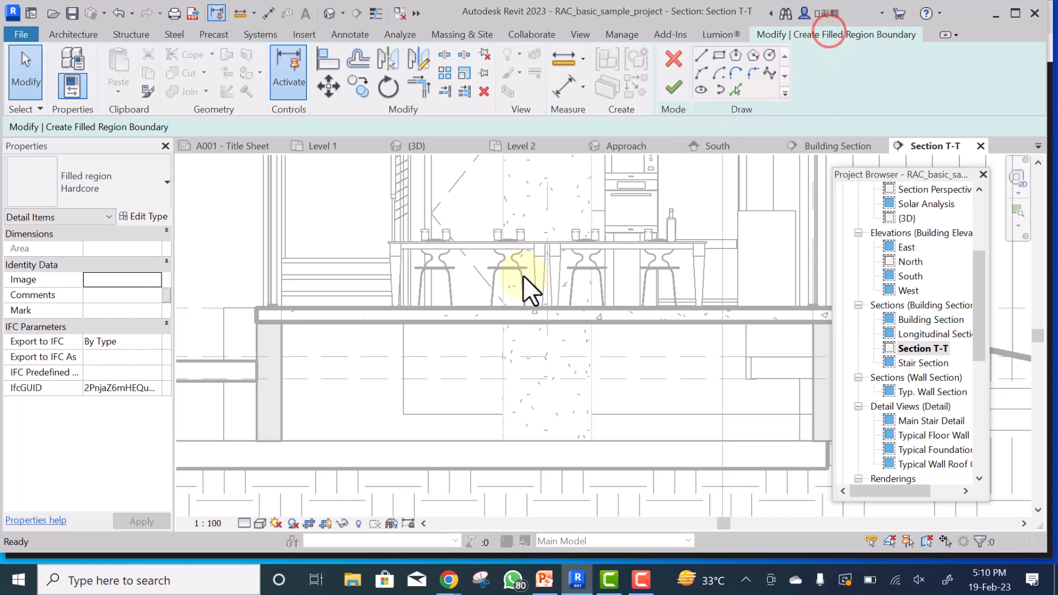
- Sketch a rectangular boundary in Medium Lines, about 300 mm deep, directly beneath the concrete slab between the inner faces of the two foundation walls
{"action": "left_click", "coordinate": [718, 56]}
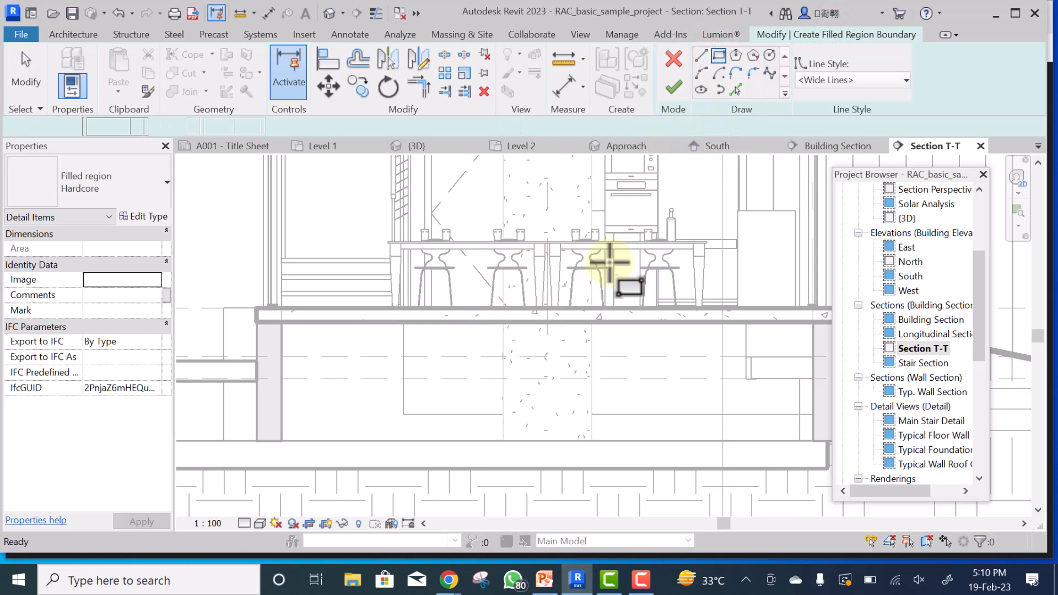
{"action": "left_click", "coordinate": [866, 78]}
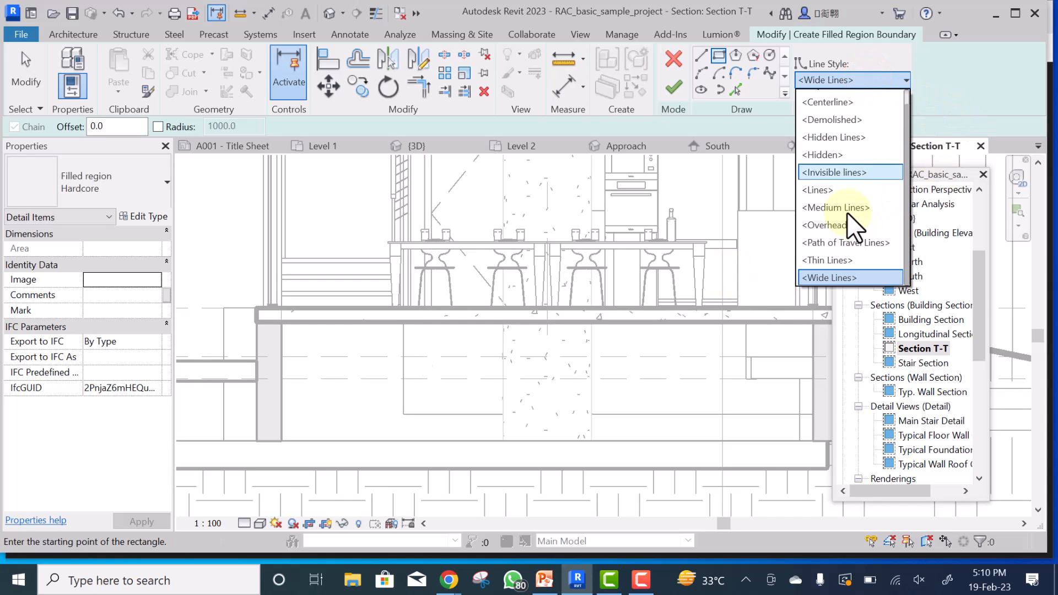
{"action": "left_click", "coordinate": [846, 209]}
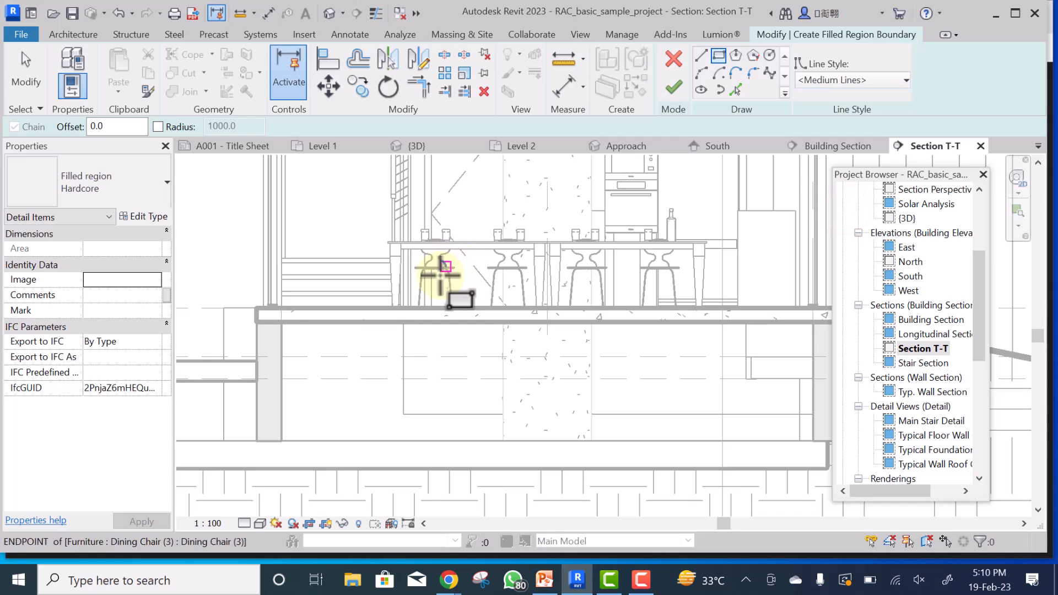
{"action": "left_click", "coordinate": [281, 321]}
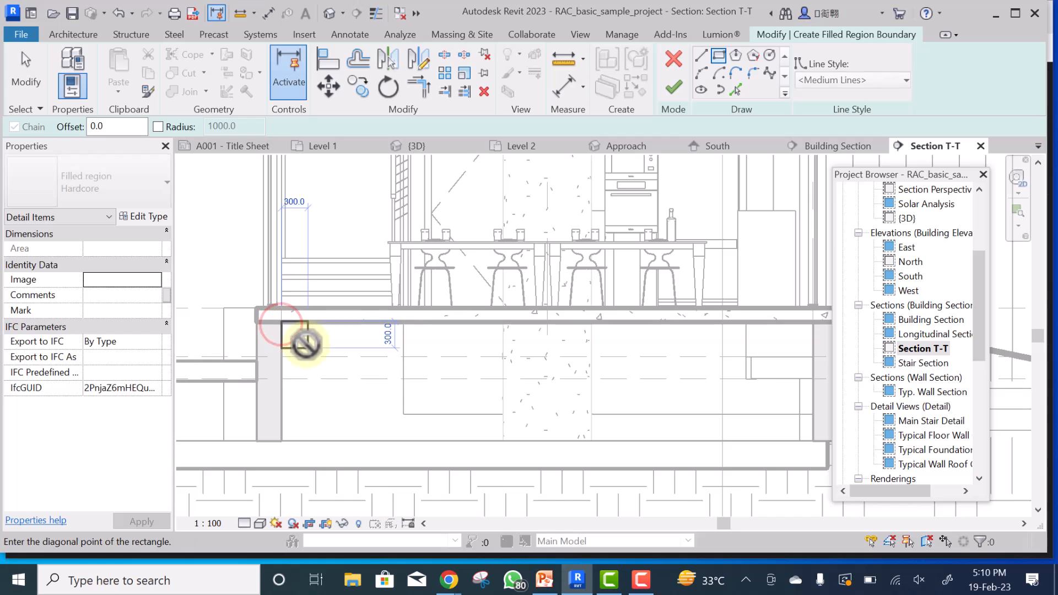
{"action": "scroll", "coordinate": [302, 342], "scroll_direction": "down", "scroll_amount": 4}
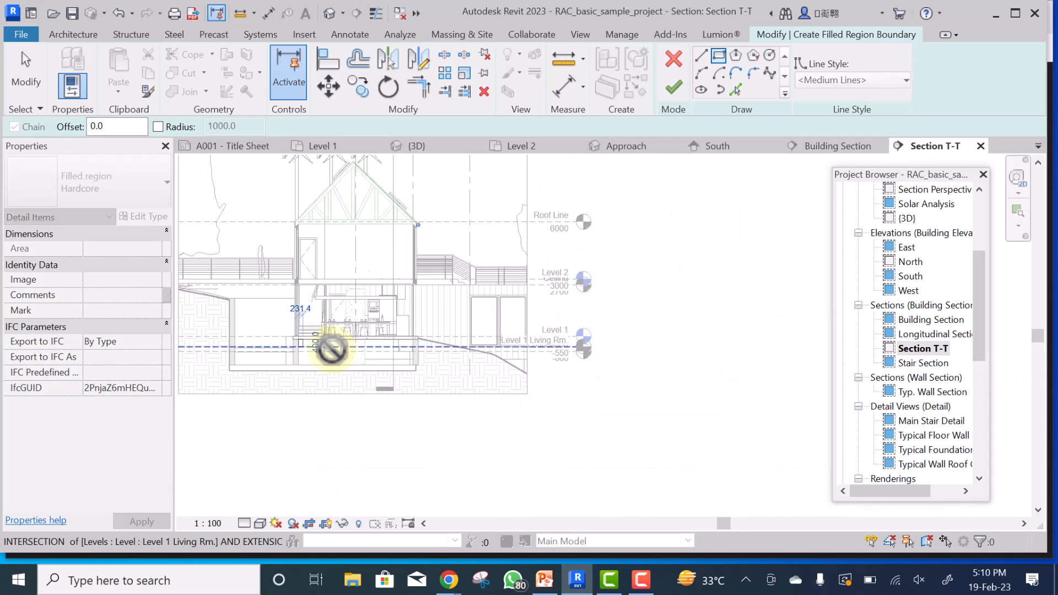
{"action": "scroll", "coordinate": [398, 346], "scroll_direction": "up", "scroll_amount": 6}
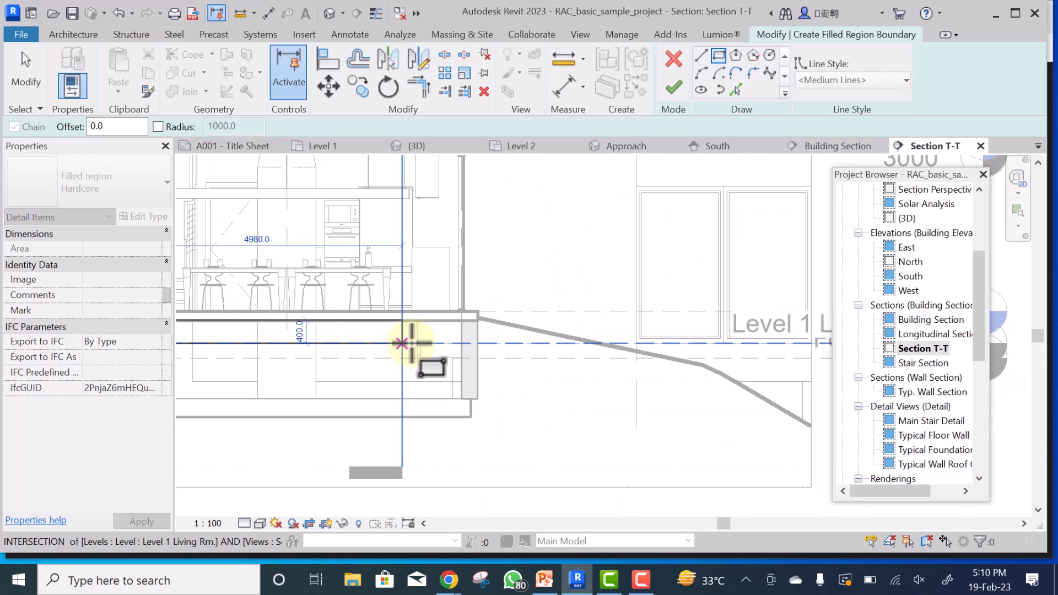
{"action": "scroll", "coordinate": [518, 329], "scroll_direction": "up", "scroll_amount": 2}
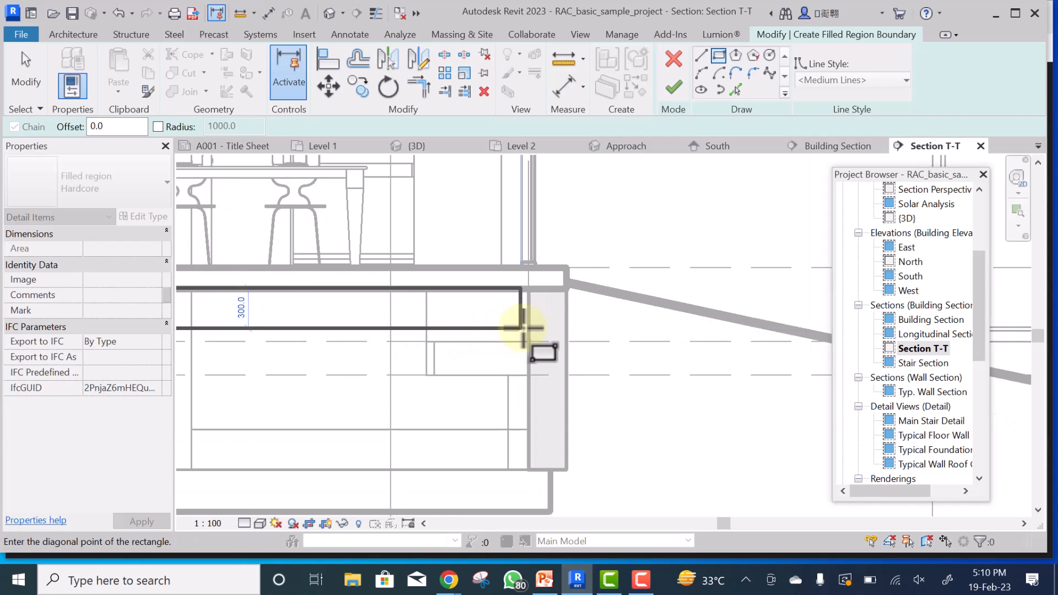
{"action": "left_click", "coordinate": [528, 328]}
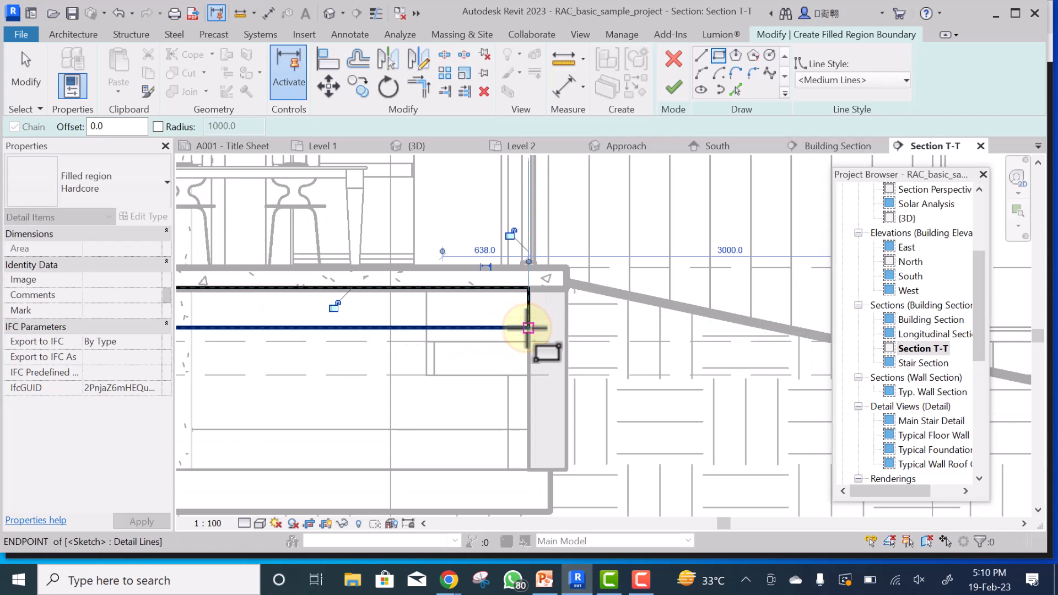
- Finish the hardcore filled region beneath the slab, deselect it and check its pattern
{"action": "left_click", "coordinate": [667, 95]}
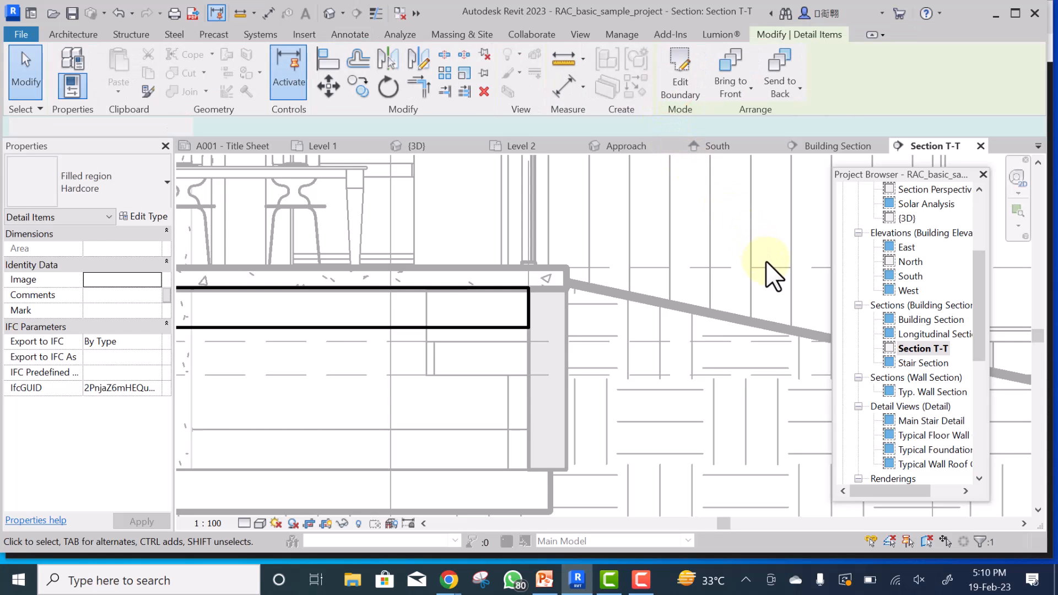
{"action": "scroll", "coordinate": [779, 264], "scroll_direction": "down", "scroll_amount": 5}
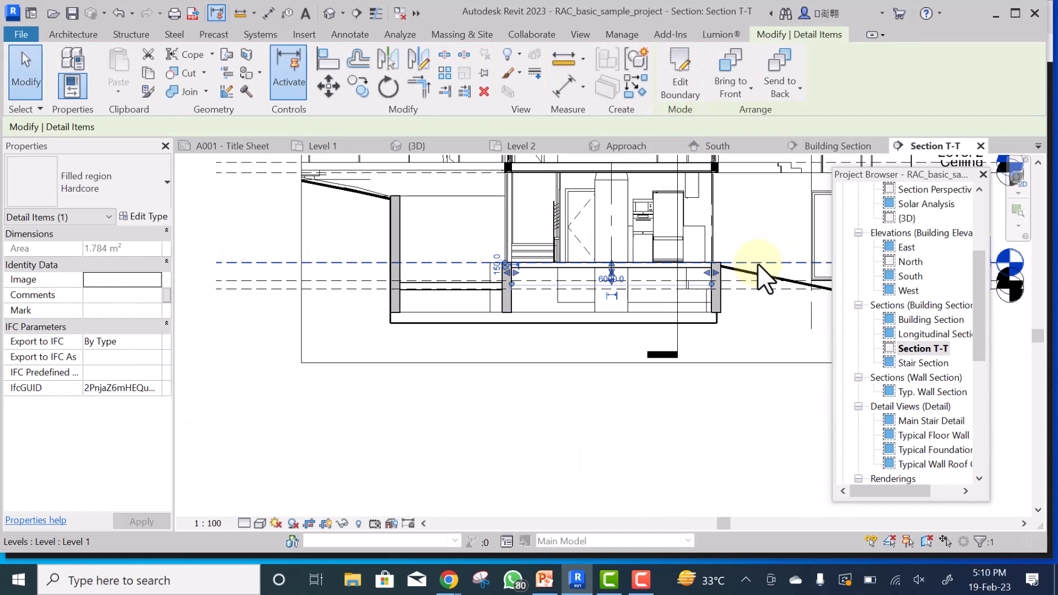
{"action": "scroll", "coordinate": [683, 280], "scroll_direction": "down", "scroll_amount": 2}
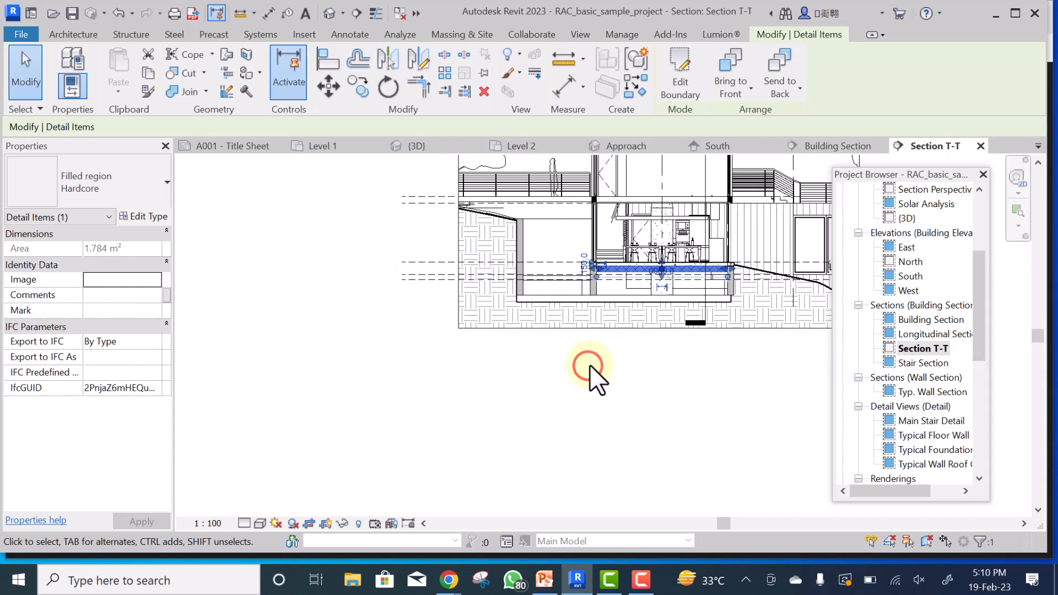
{"action": "left_click", "coordinate": [590, 365]}
{"action": "scroll", "coordinate": [674, 272], "scroll_direction": "up", "scroll_amount": 2}
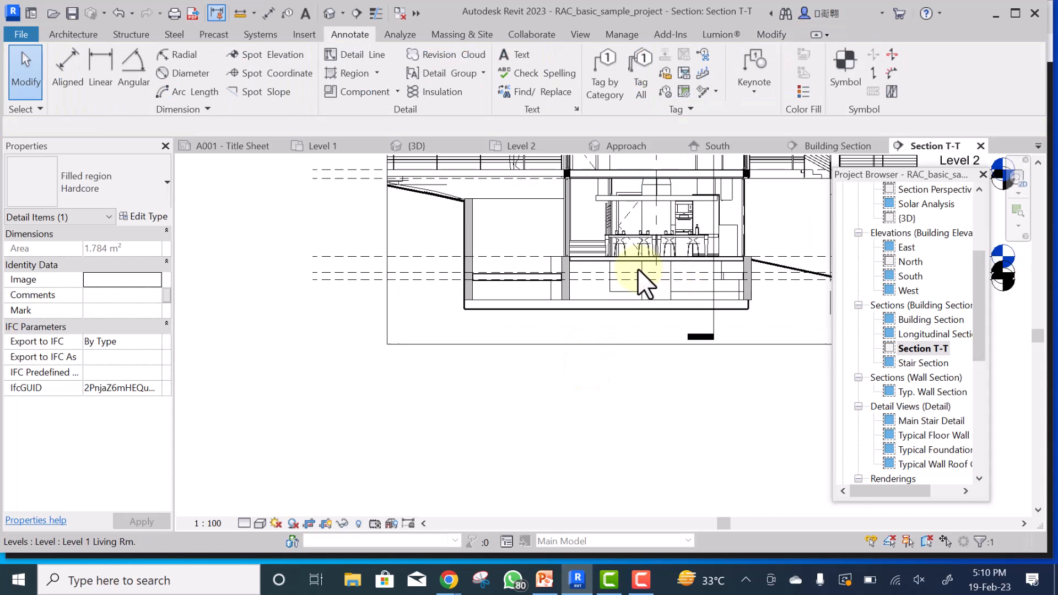
{"action": "scroll", "coordinate": [628, 270], "scroll_direction": "up", "scroll_amount": 3}
{"action": "scroll", "coordinate": [551, 256], "scroll_direction": "up", "scroll_amount": 2}
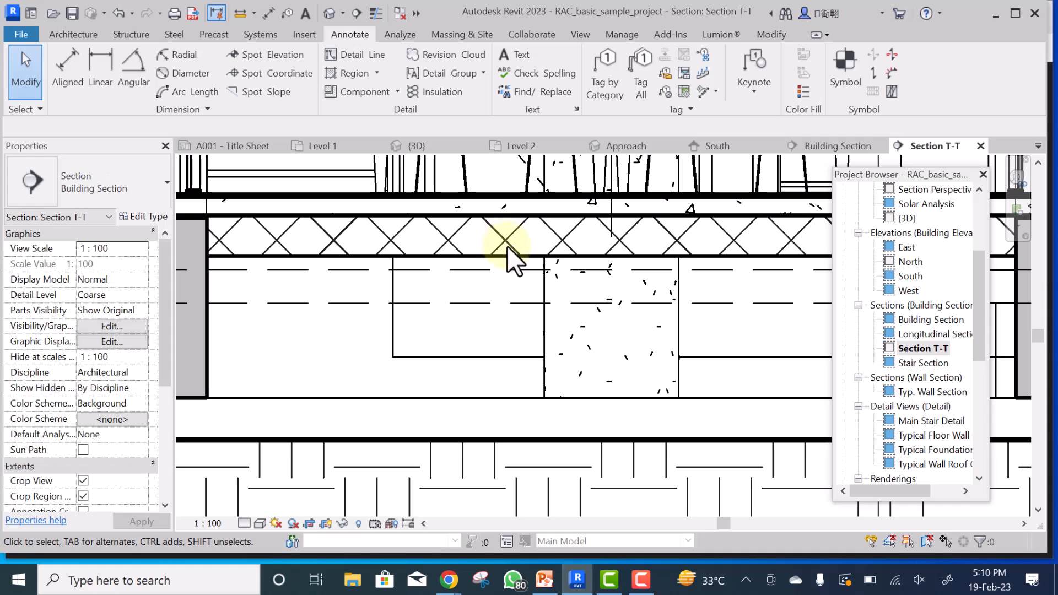
- Start a new filled region similar to the hardcore one and duplicate its type under the name Earth
{"action": "left_click", "coordinate": [514, 251]}
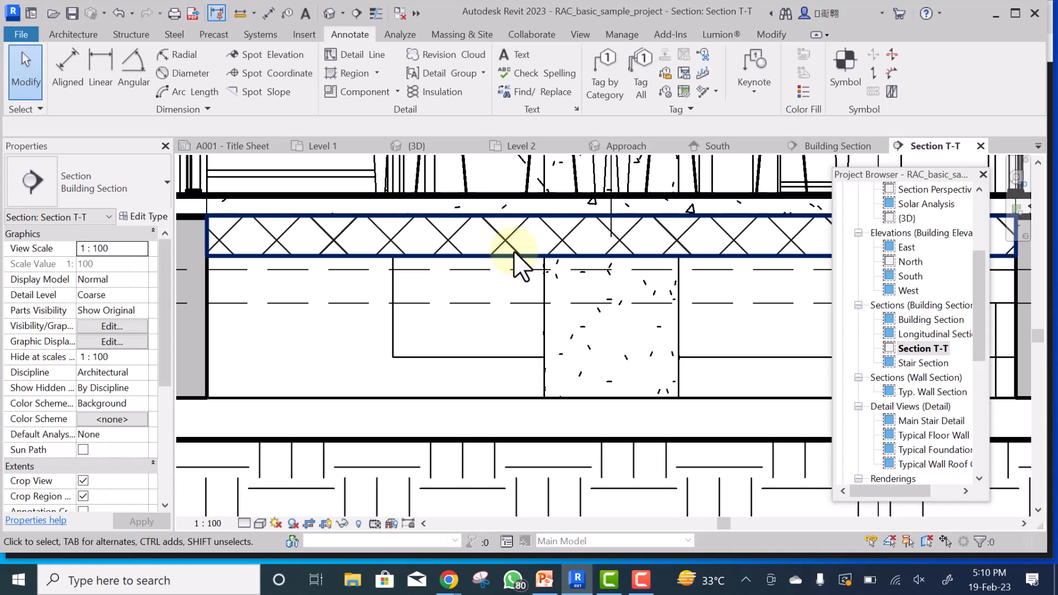
{"action": "left_click", "coordinate": [514, 251]}
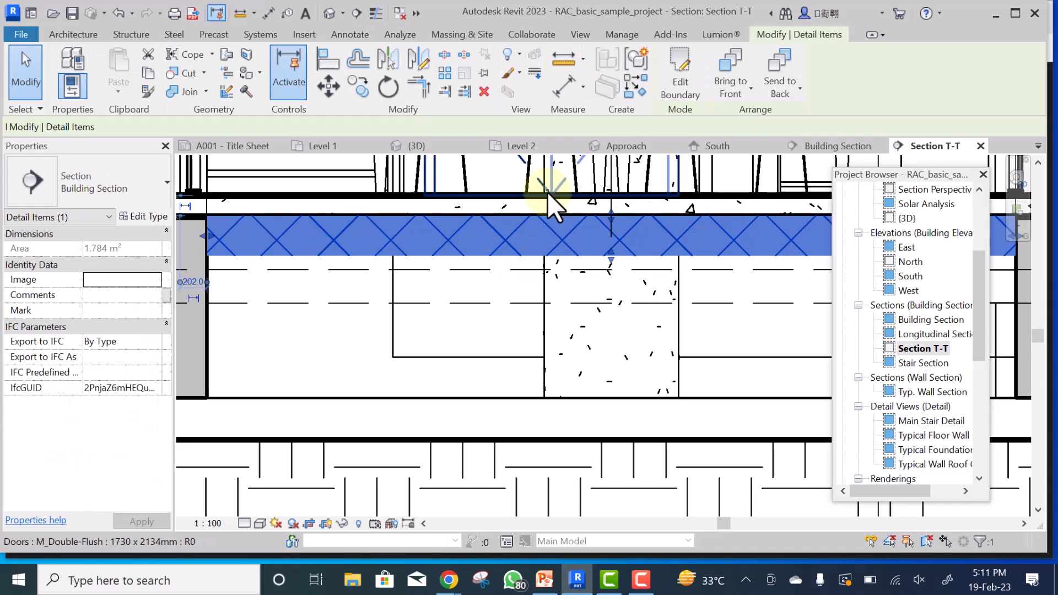
{"action": "left_click", "coordinate": [633, 88]}
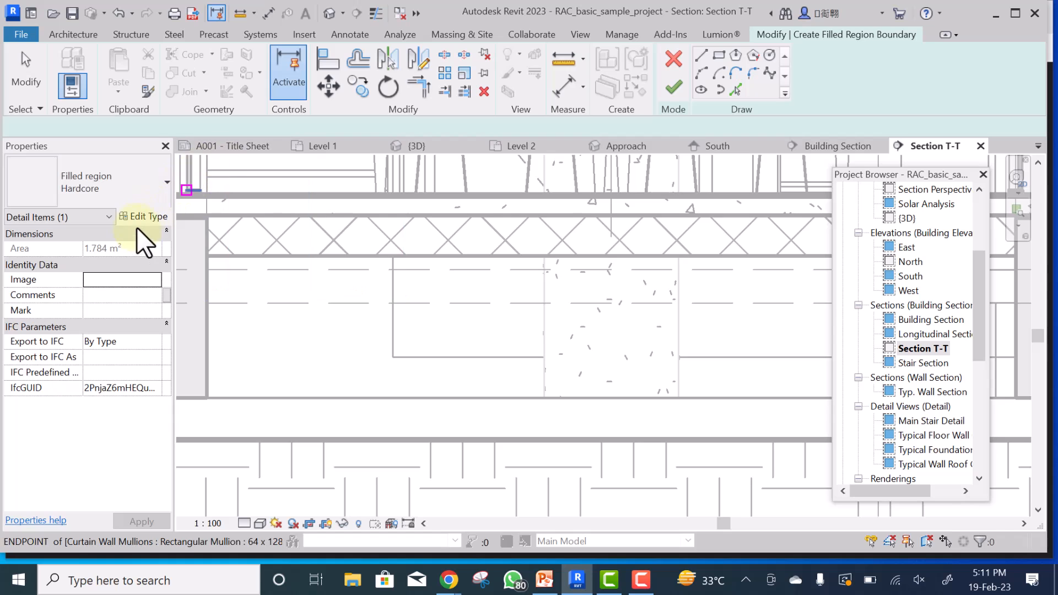
{"action": "left_click", "coordinate": [149, 214]}
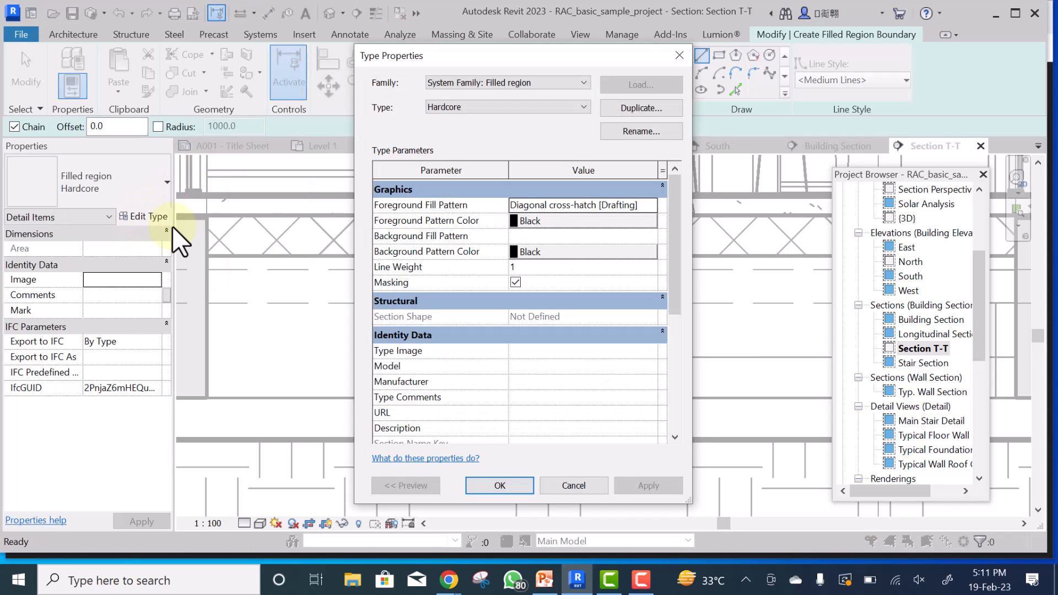
{"action": "left_click", "coordinate": [640, 107]}
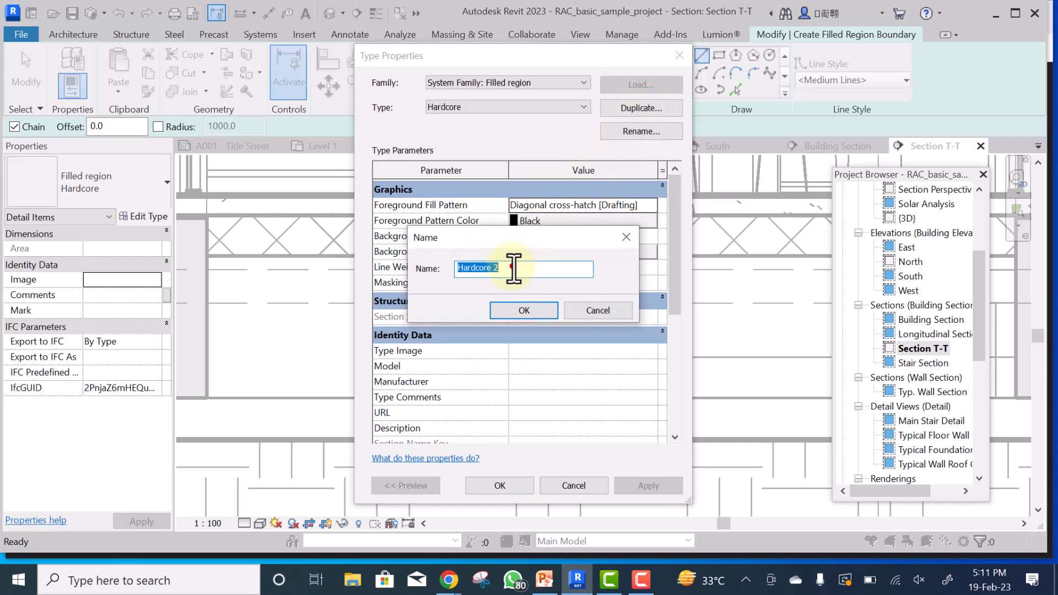
{"action": "left_click_drag", "start_coordinate": [512, 267], "coordinate": [454, 274]}
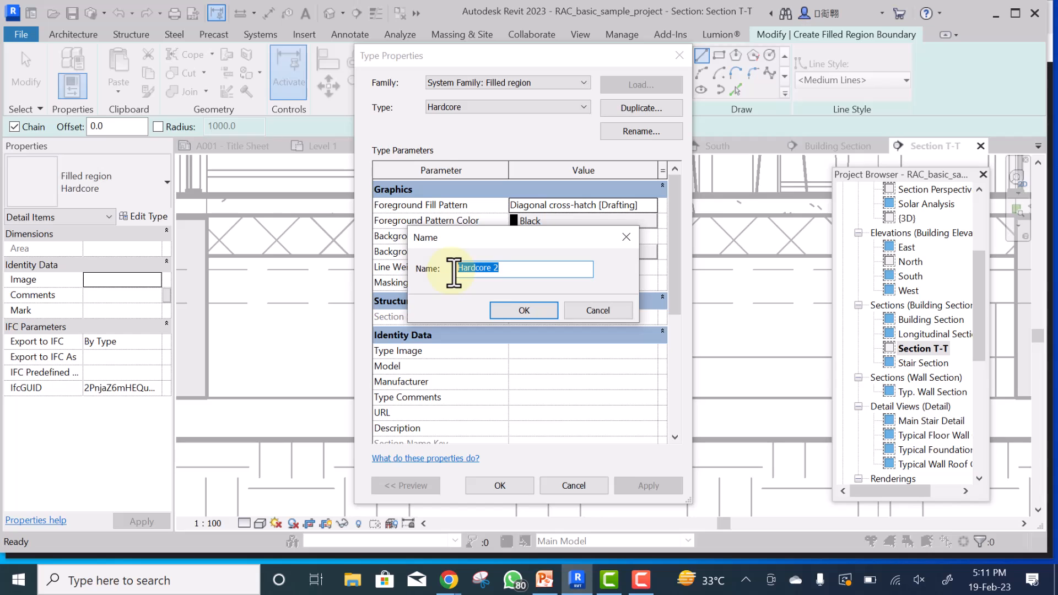
{"action": "type", "text": "Earth"}
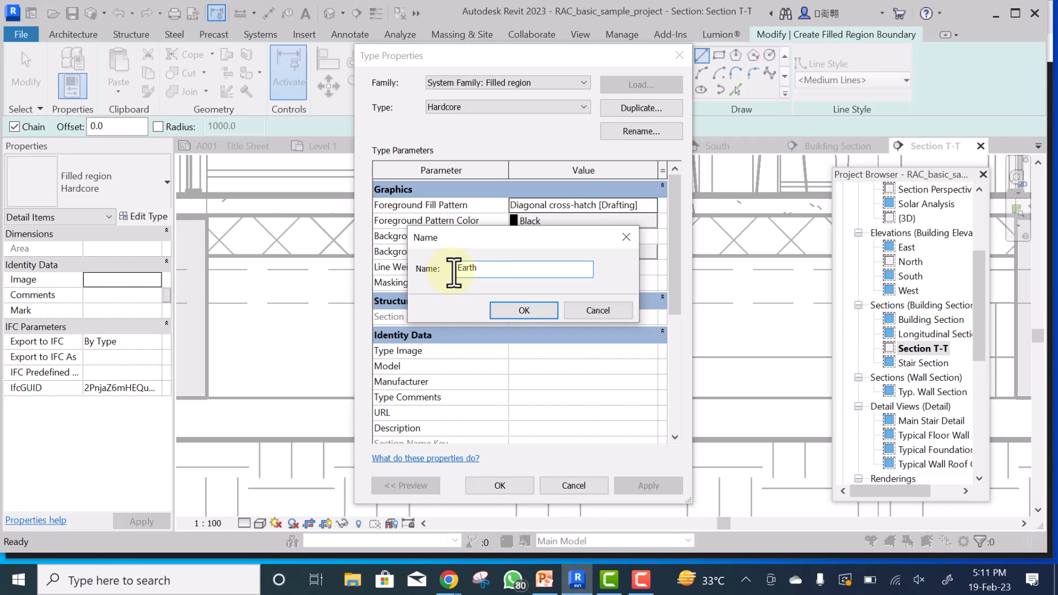
{"action": "left_click", "coordinate": [511, 310]}
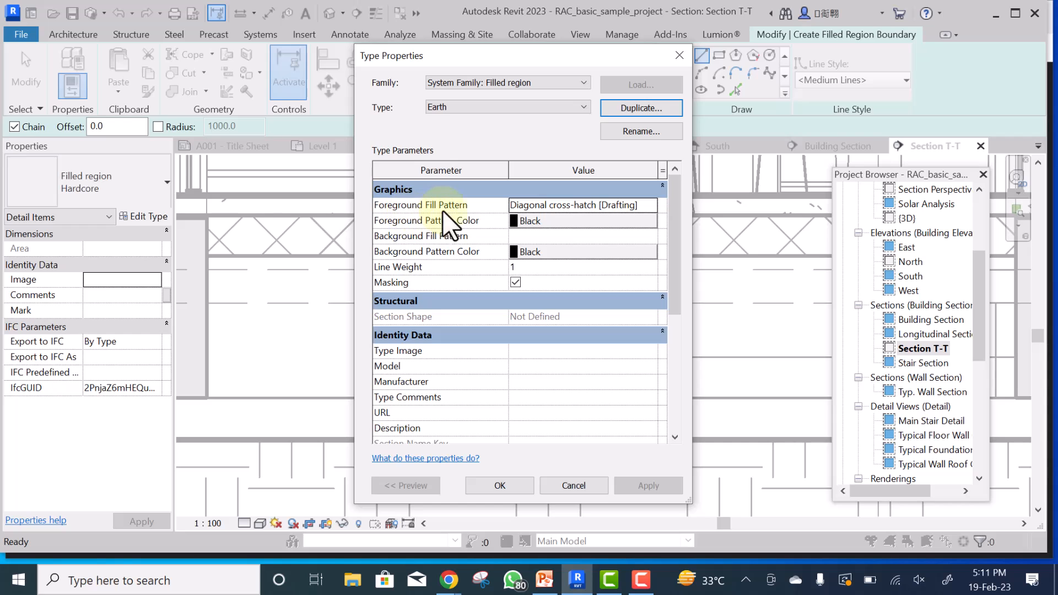
- Set the Earth type's foreground fill pattern to the drafting pattern Earth and accept the type properties
{"action": "left_click", "coordinate": [651, 204]}
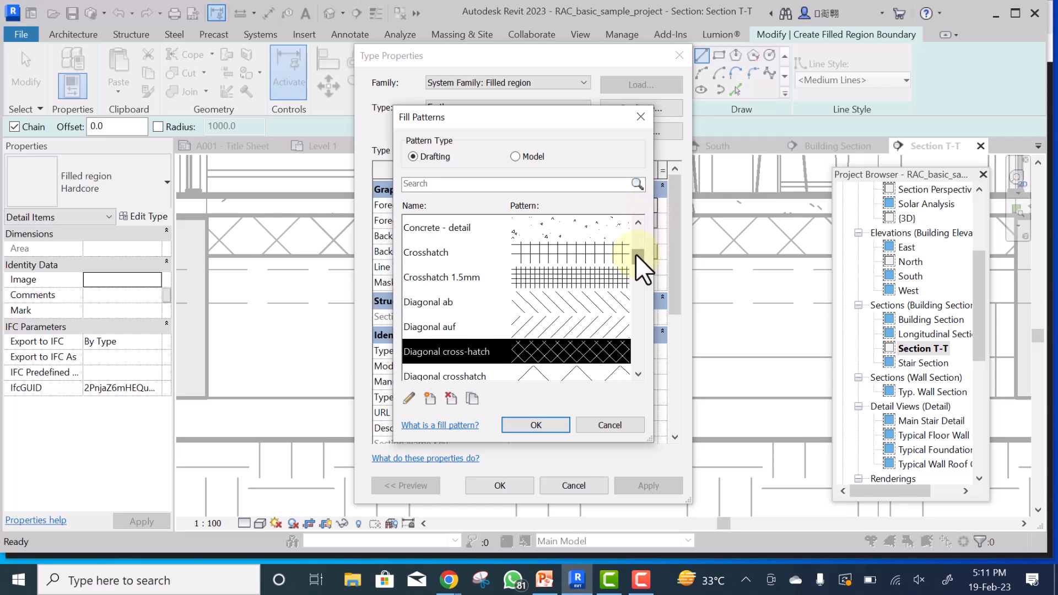
{"action": "left_click_drag", "start_coordinate": [636, 254], "coordinate": [638, 272]}
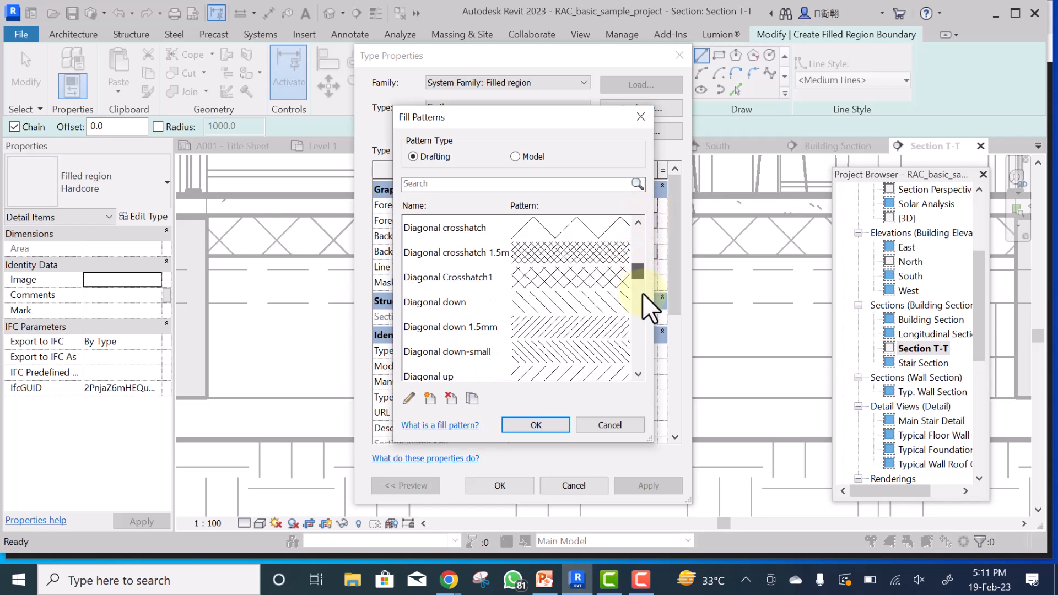
{"action": "left_click_drag", "start_coordinate": [643, 310], "coordinate": [643, 325]}
{"action": "left_click_drag", "start_coordinate": [637, 326], "coordinate": [644, 293]}
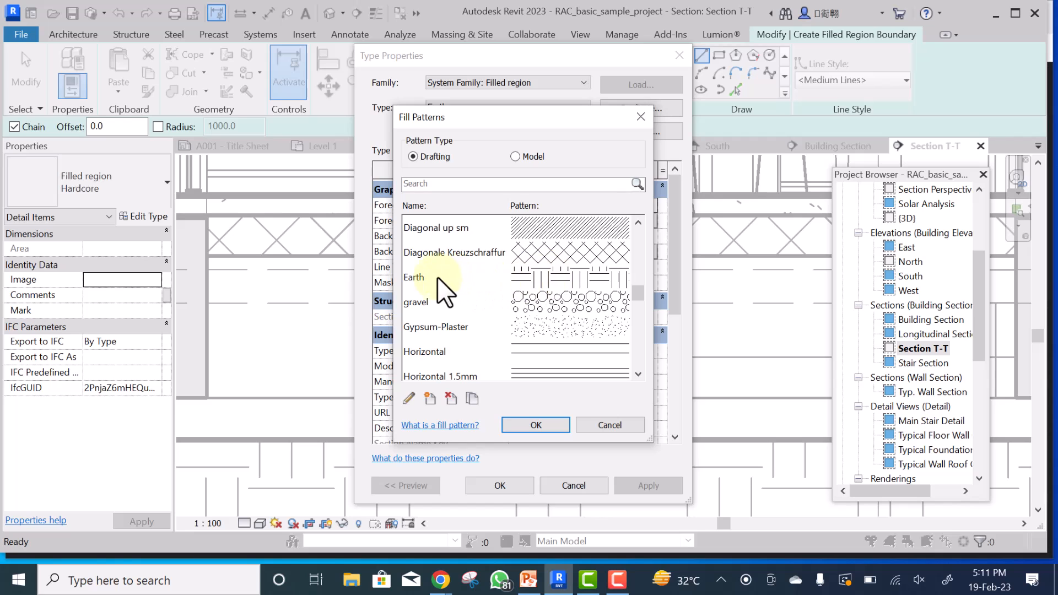
{"action": "left_click", "coordinate": [548, 275]}
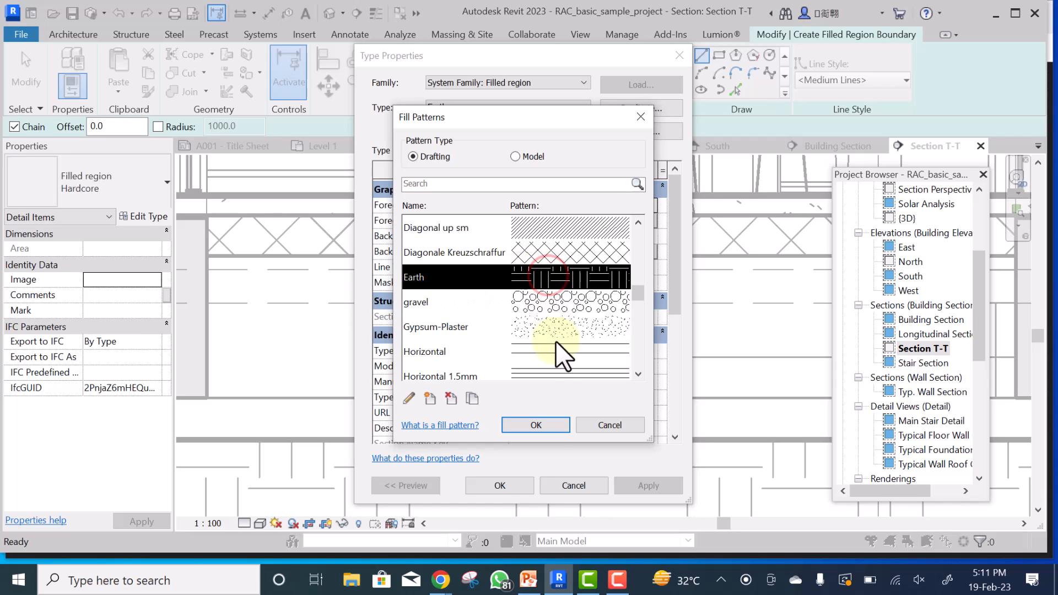
{"action": "left_click", "coordinate": [547, 424]}
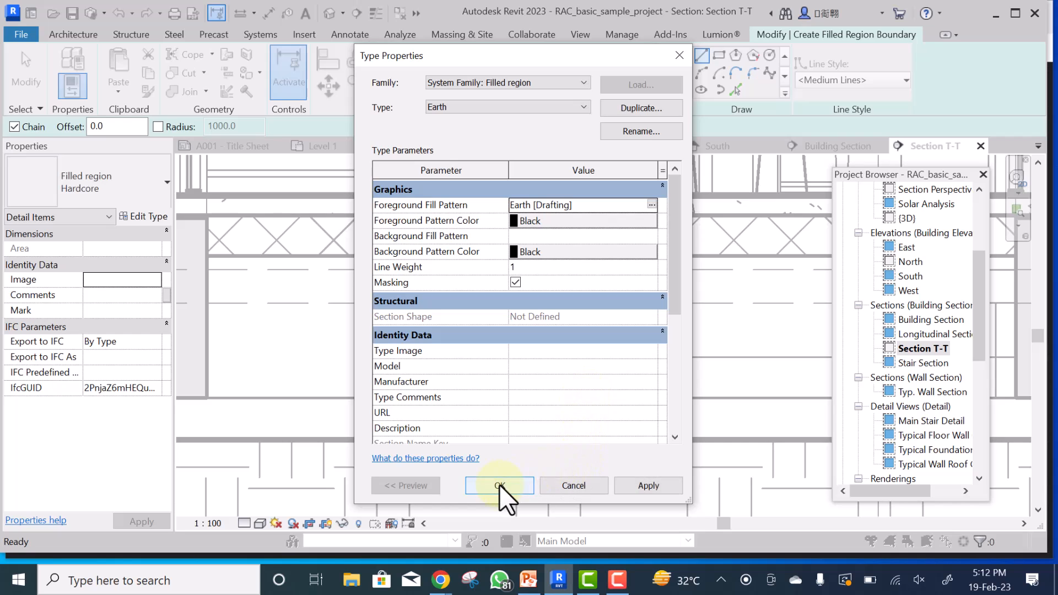
{"action": "left_click", "coordinate": [639, 485]}
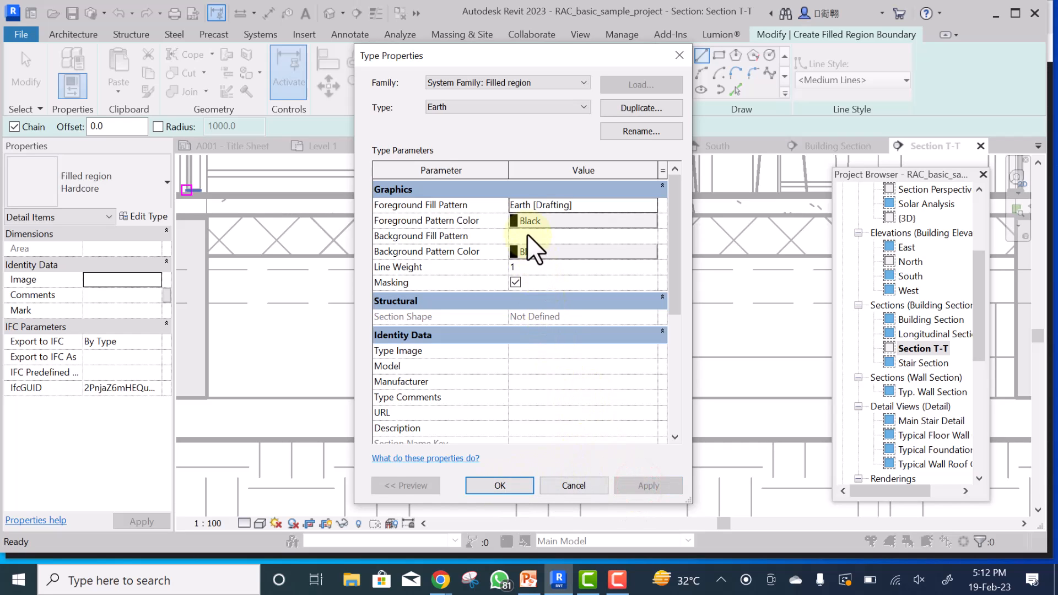
{"action": "left_click", "coordinate": [501, 487]}
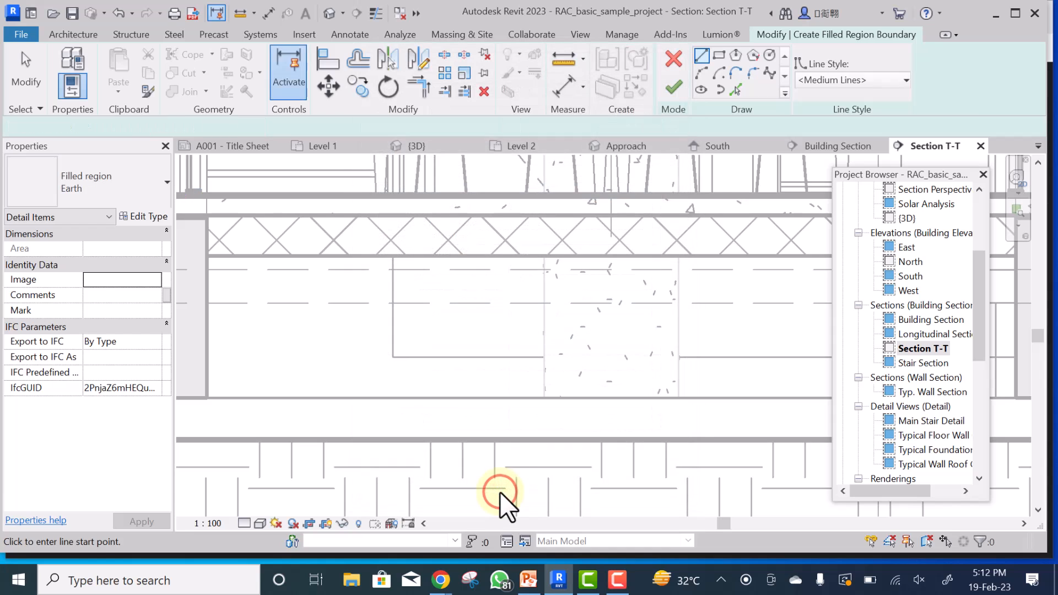
- Create the Earth filled region from a rectangle about 6000 by 646 mm, directly beneath the hardcore between the foundation walls' inner faces
{"action": "scroll", "coordinate": [523, 369], "scroll_direction": "down", "scroll_amount": 3}
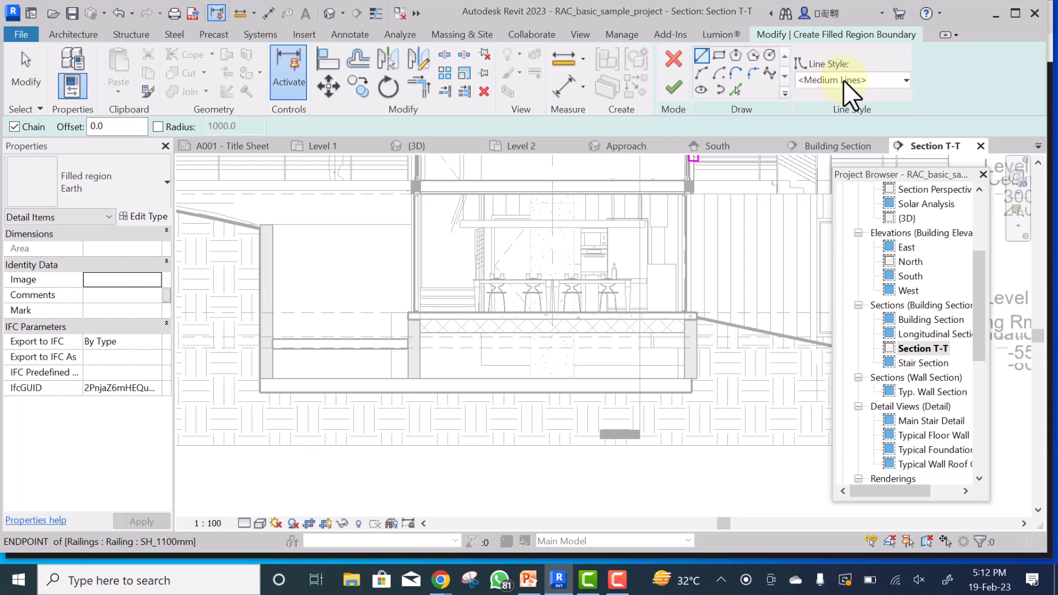
{"action": "left_click", "coordinate": [716, 55]}
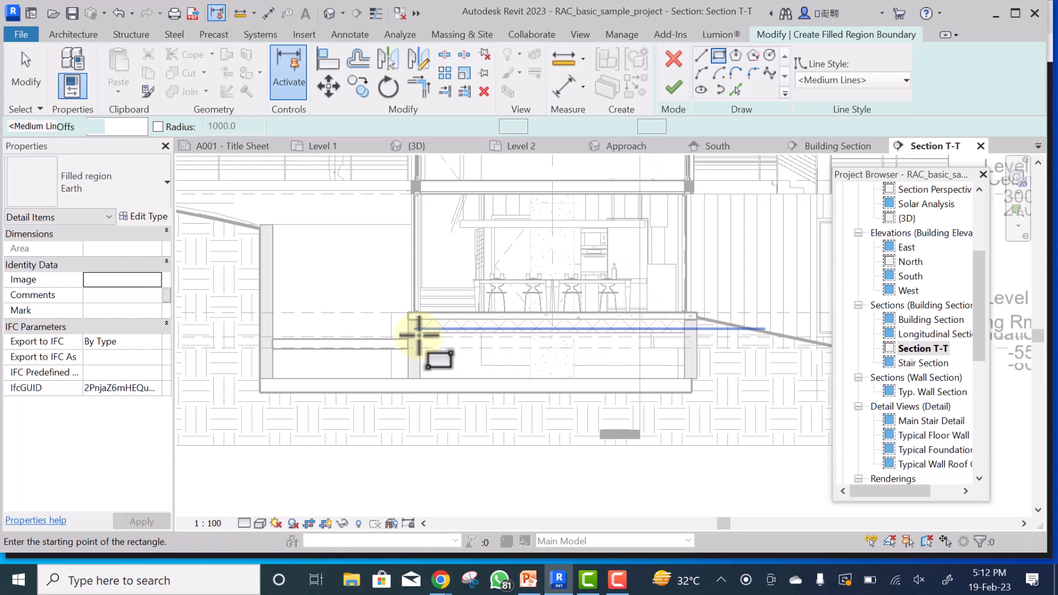
{"action": "scroll", "coordinate": [419, 335], "scroll_direction": "up", "scroll_amount": 4}
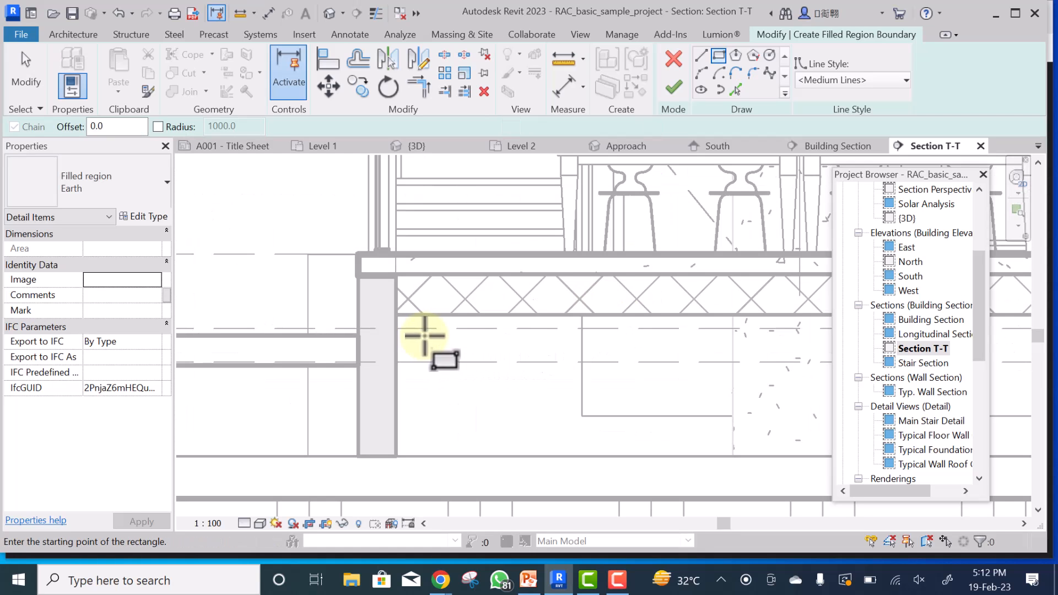
{"action": "left_click", "coordinate": [395, 316]}
{"action": "scroll", "coordinate": [408, 328], "scroll_direction": "down", "scroll_amount": 3}
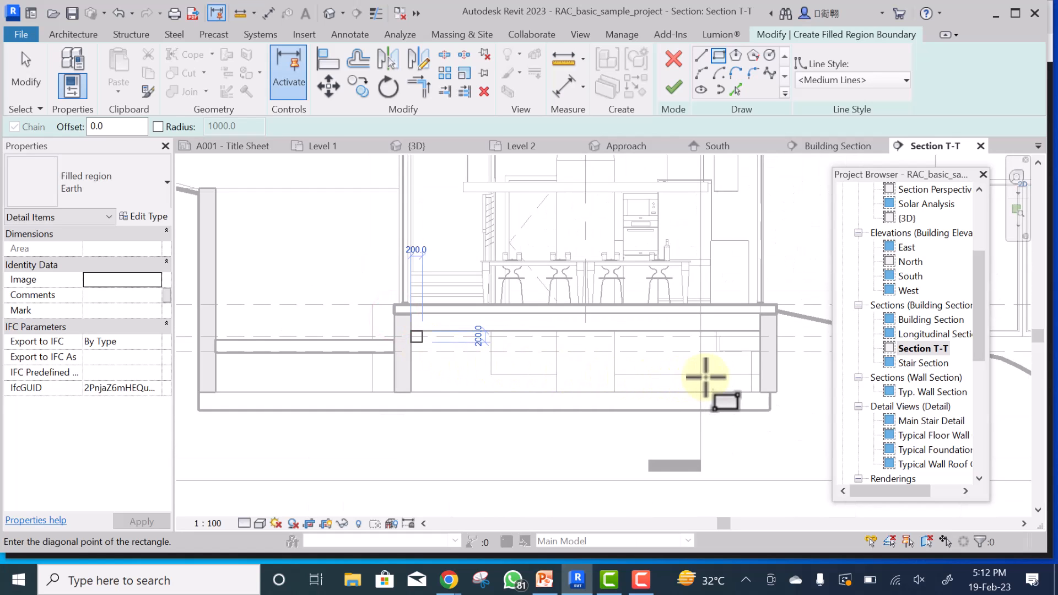
{"action": "scroll", "coordinate": [741, 378], "scroll_direction": "down", "scroll_amount": 2}
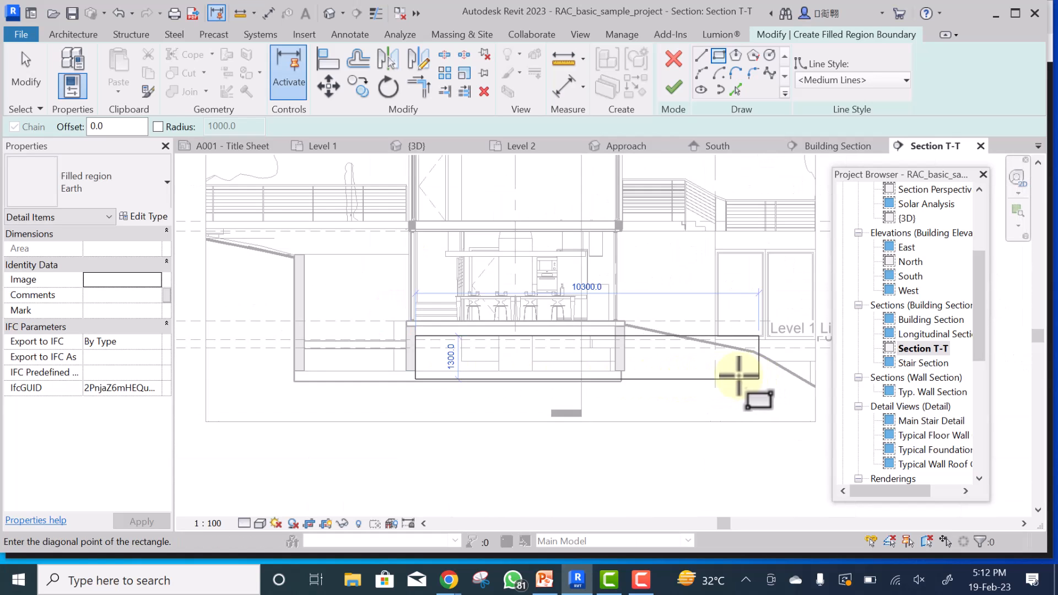
{"action": "scroll", "coordinate": [617, 357], "scroll_direction": "up", "scroll_amount": 3}
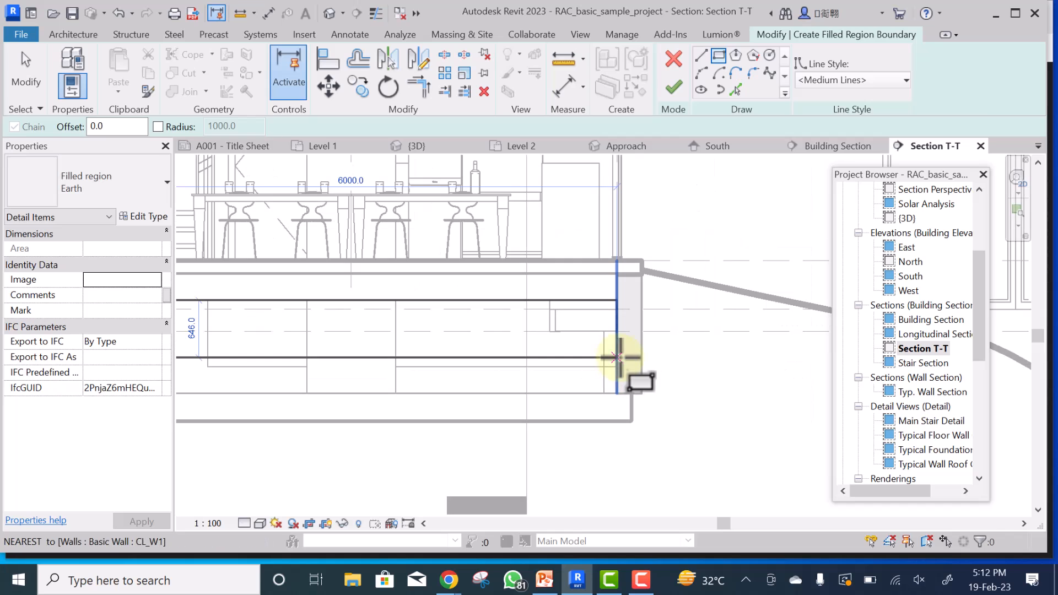
{"action": "left_click", "coordinate": [617, 357]}
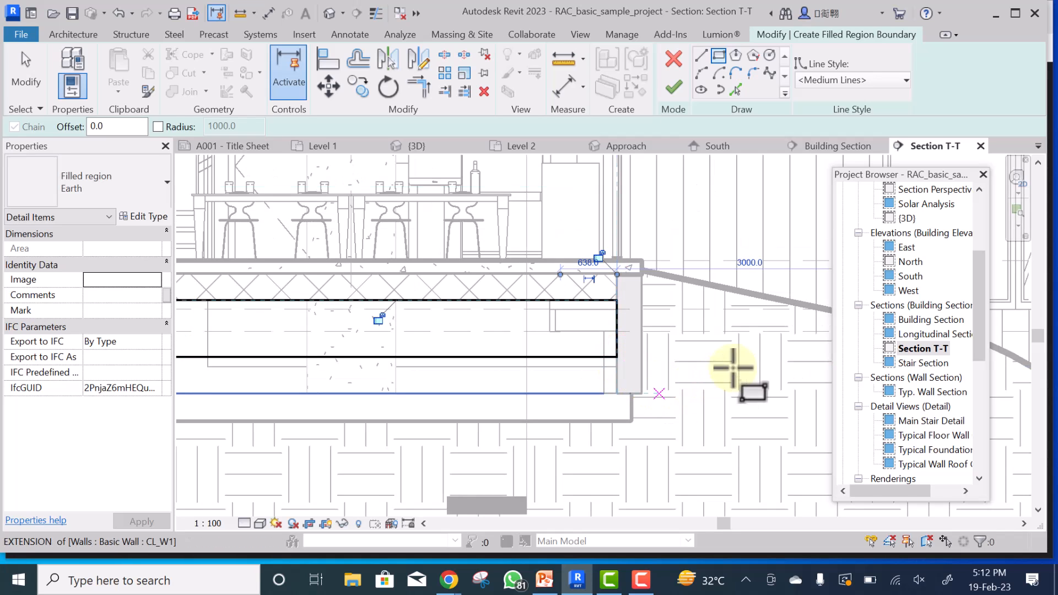
{"action": "left_click", "coordinate": [675, 89]}
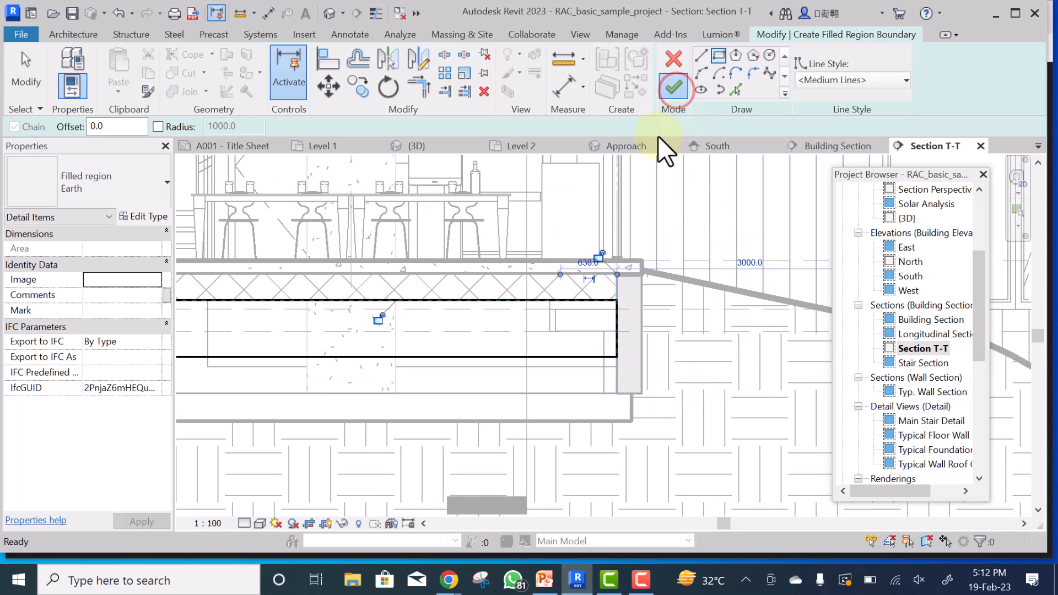
{"action": "scroll", "coordinate": [718, 334], "scroll_direction": "down", "scroll_amount": 2}
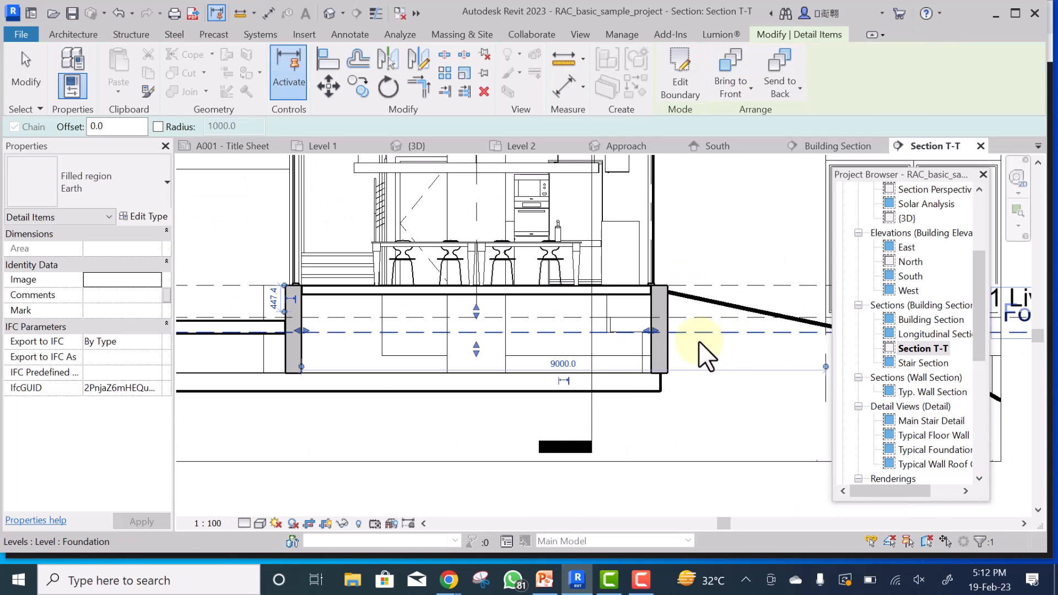
{"action": "left_click", "coordinate": [713, 422]}
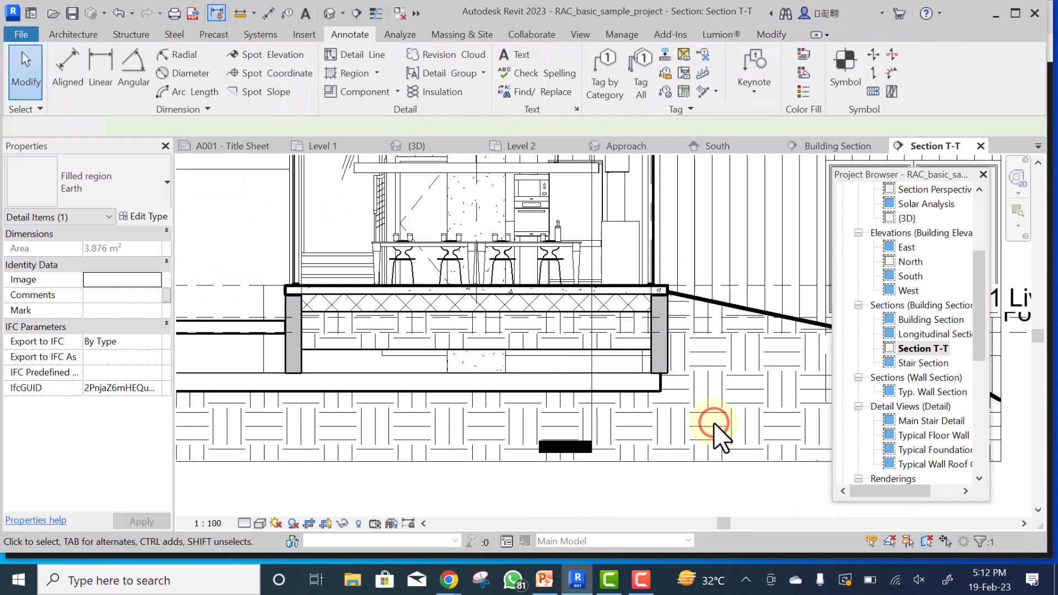
{"action": "scroll", "coordinate": [430, 331], "scroll_direction": "up", "scroll_amount": 2}
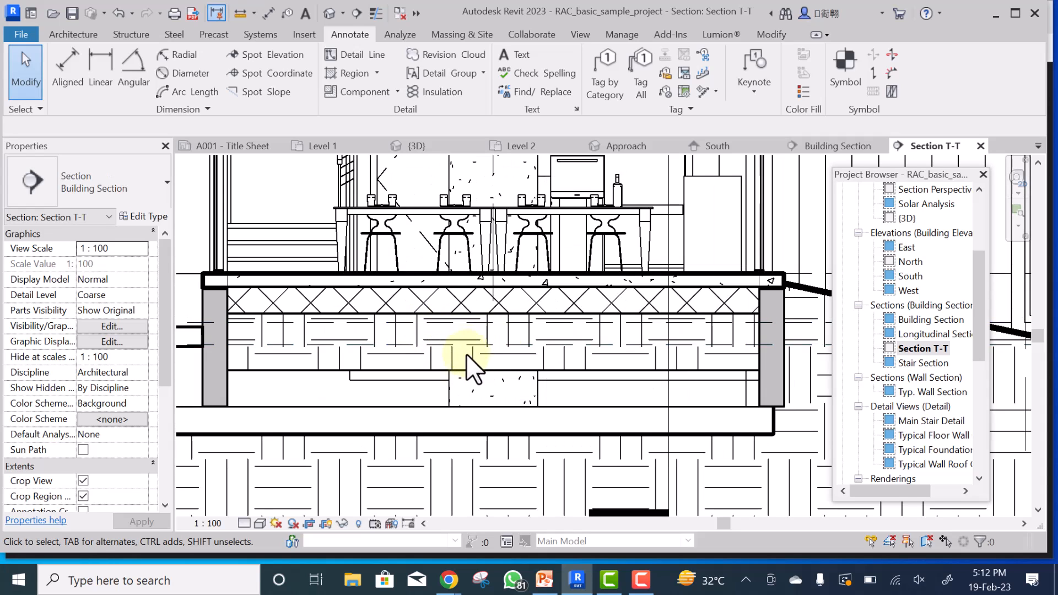
- Set the Hardcore type's foreground fill pattern to the drafting pattern gravel, then deselect the region and check the layers beneath the slab
{"action": "left_click", "coordinate": [461, 310]}
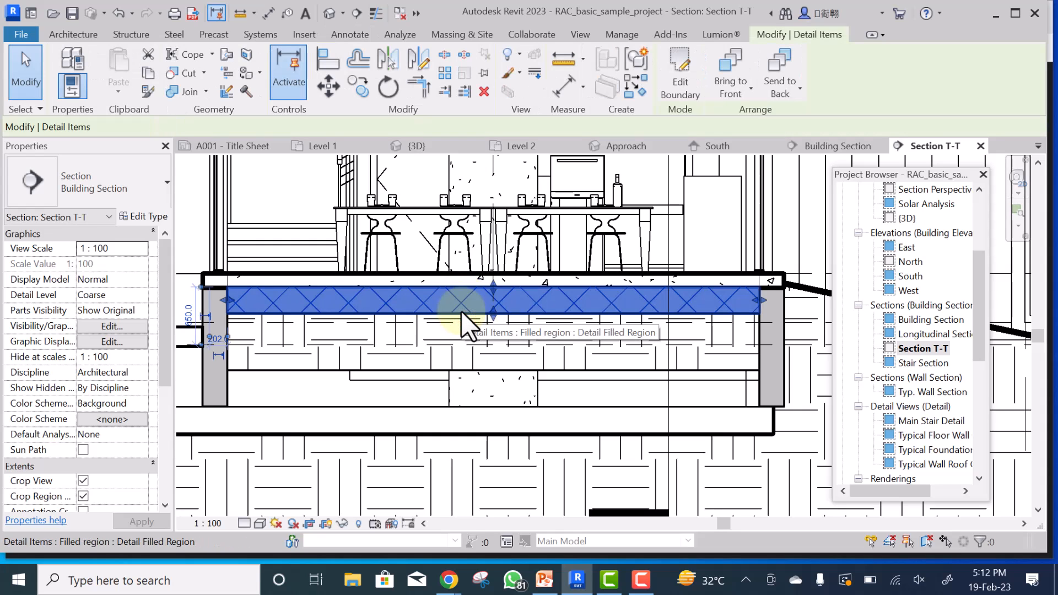
{"action": "left_click", "coordinate": [146, 217]}
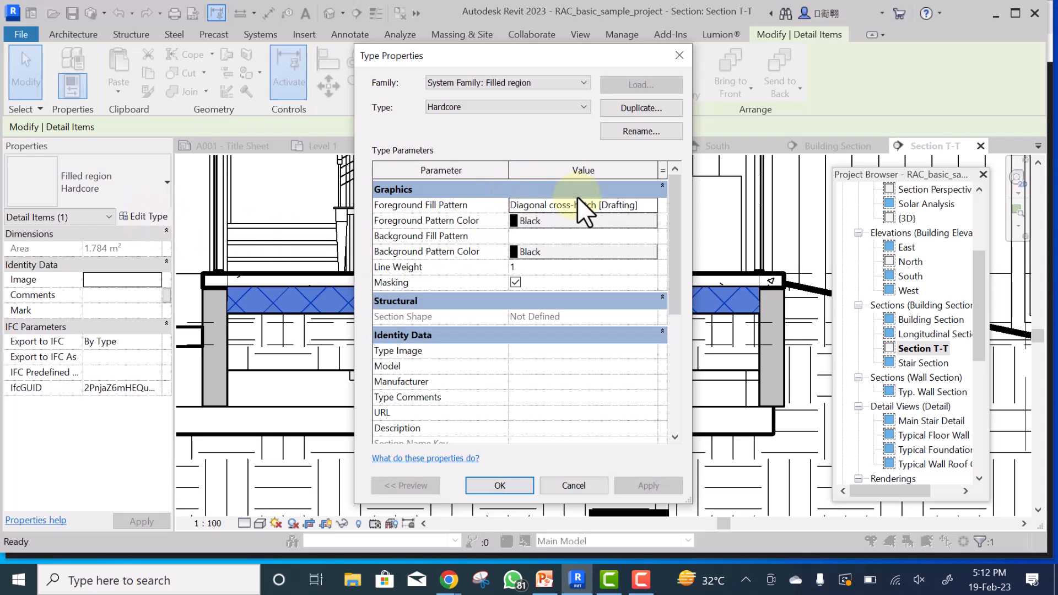
{"action": "left_click", "coordinate": [653, 204]}
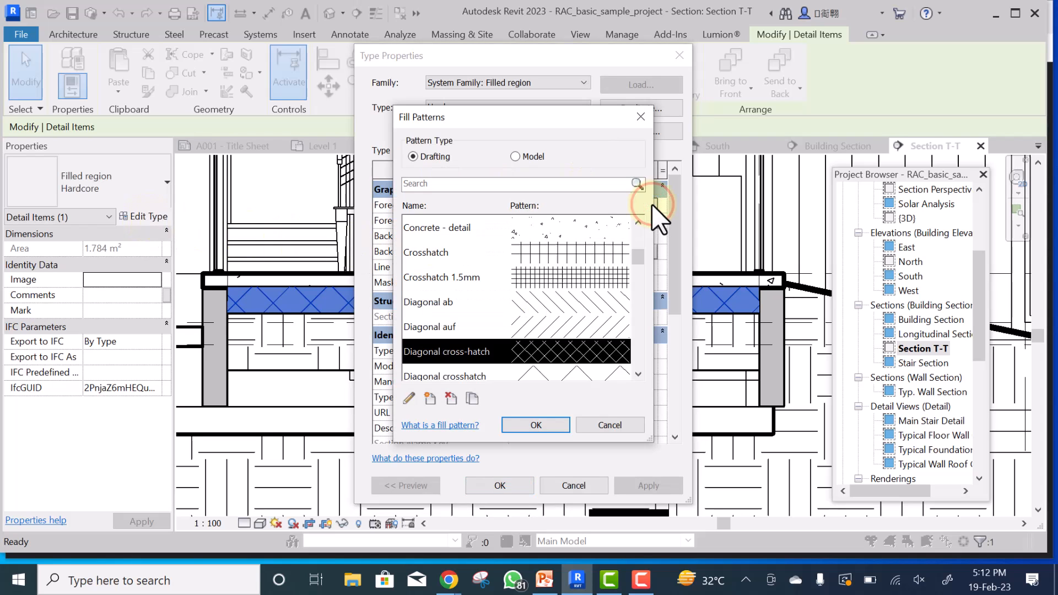
{"action": "left_click_drag", "start_coordinate": [639, 257], "coordinate": [639, 292]}
{"action": "left_click", "coordinate": [576, 278]}
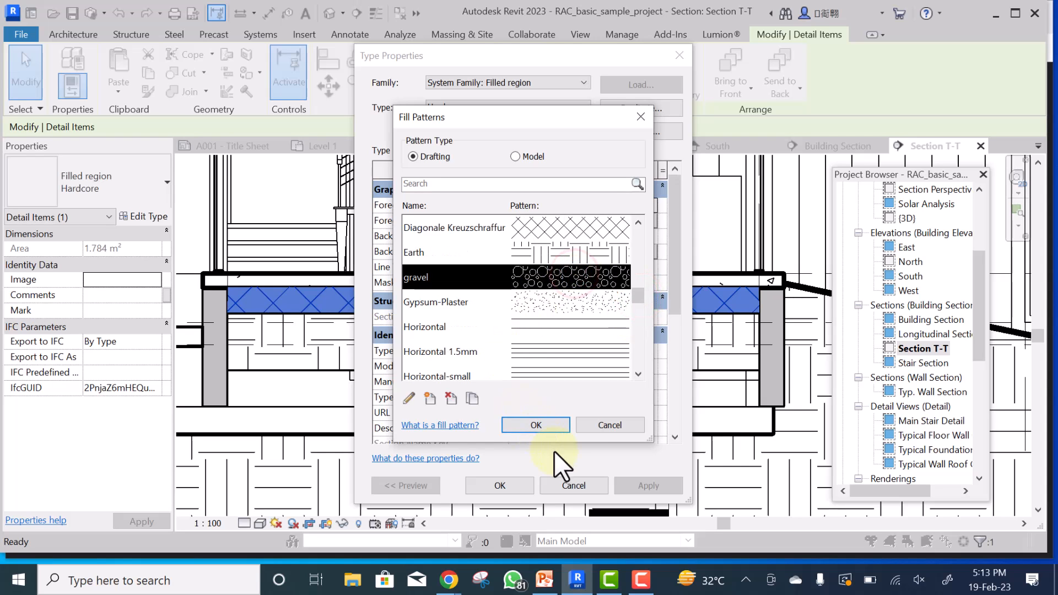
{"action": "left_click", "coordinate": [550, 422]}
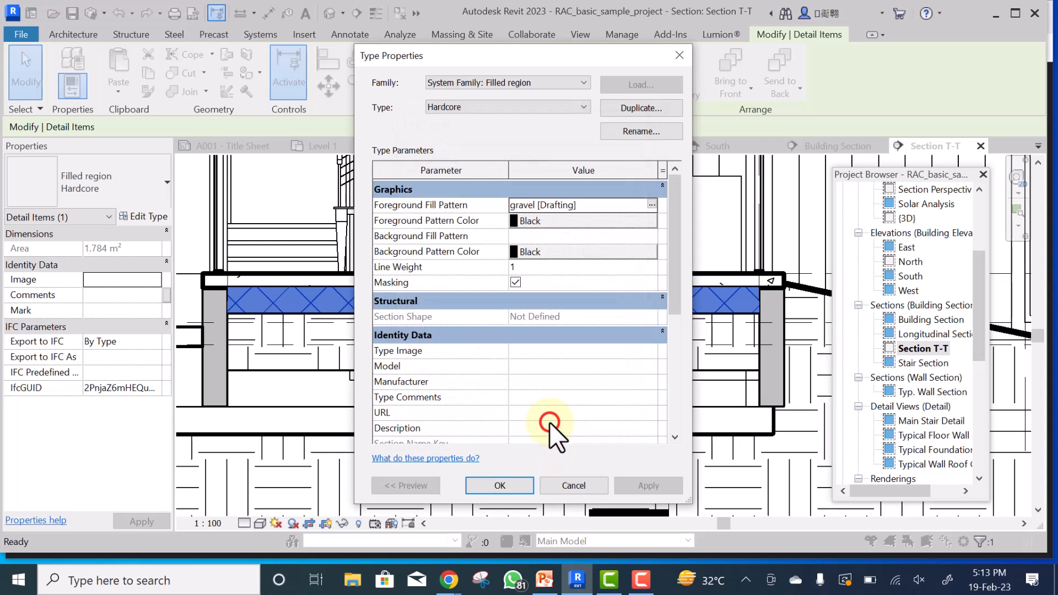
{"action": "left_click", "coordinate": [498, 484]}
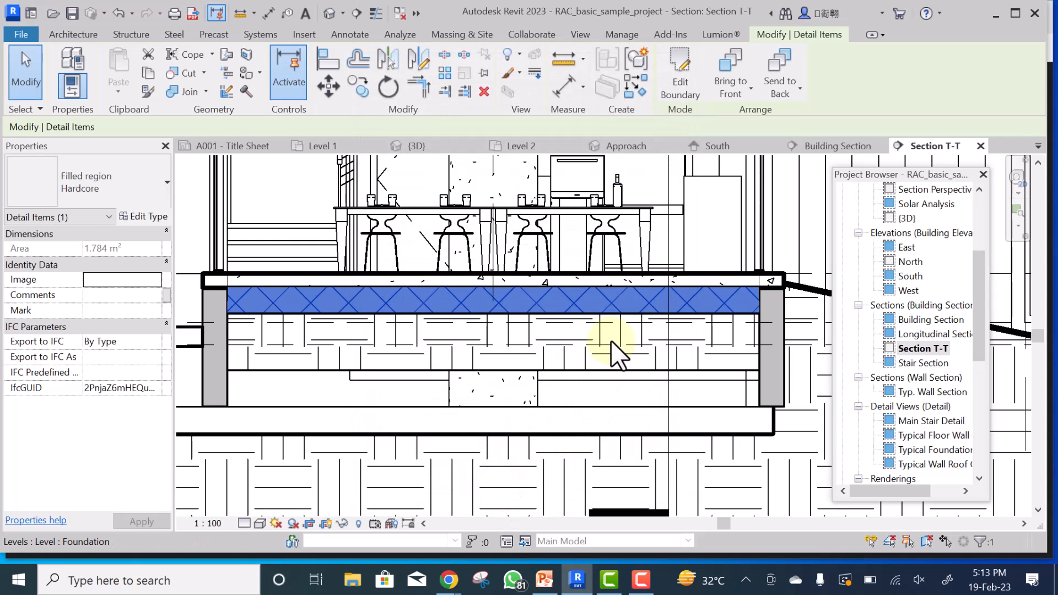
{"action": "scroll", "coordinate": [627, 340], "scroll_direction": "down", "scroll_amount": 3}
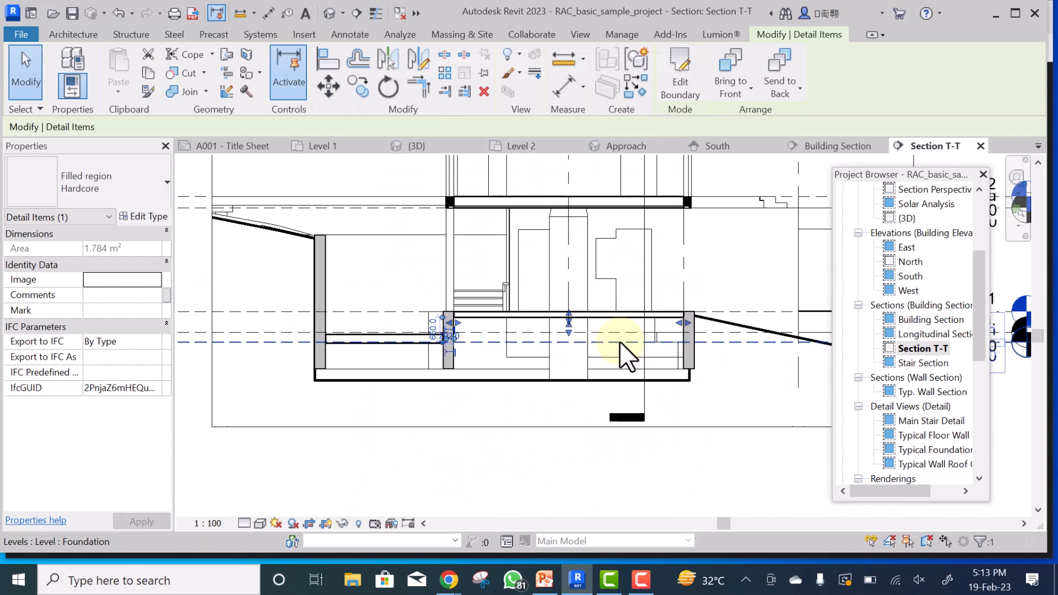
{"action": "left_click", "coordinate": [501, 419]}
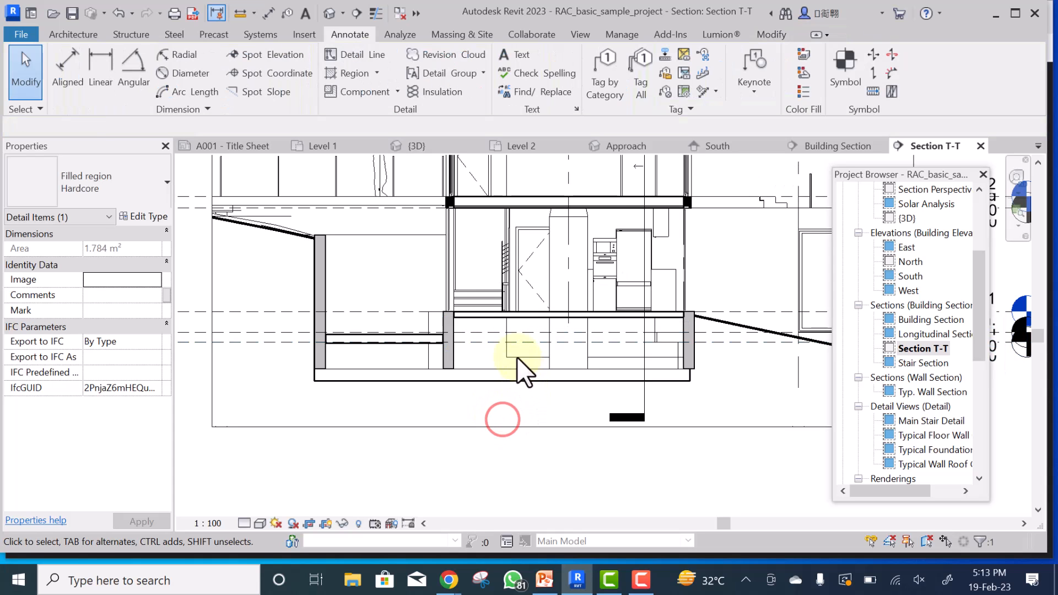
{"action": "scroll", "coordinate": [501, 342], "scroll_direction": "up", "scroll_amount": 2}
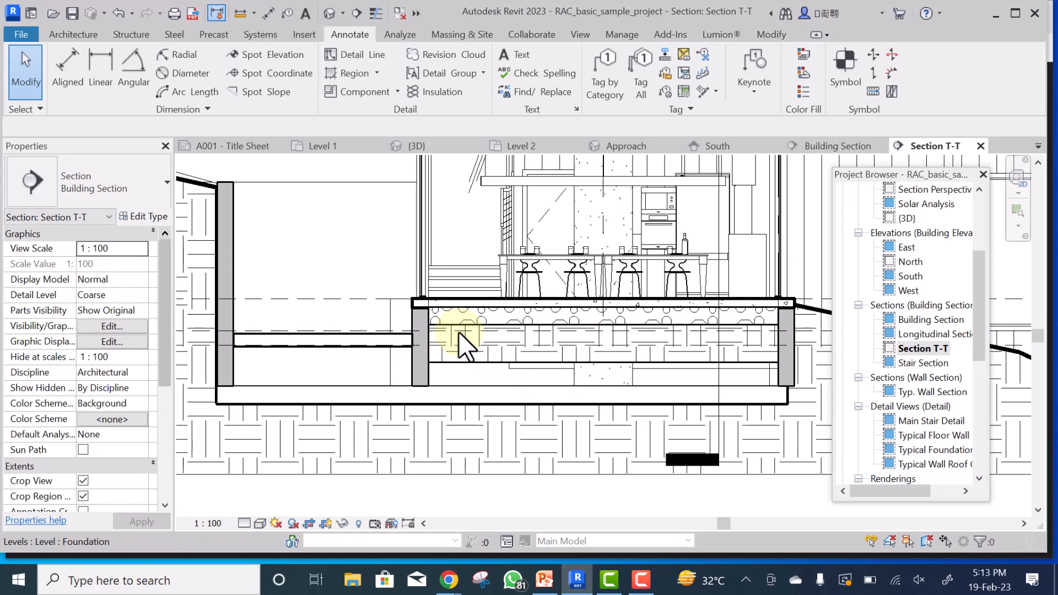
{"action": "scroll", "coordinate": [459, 333], "scroll_direction": "up", "scroll_amount": 2}
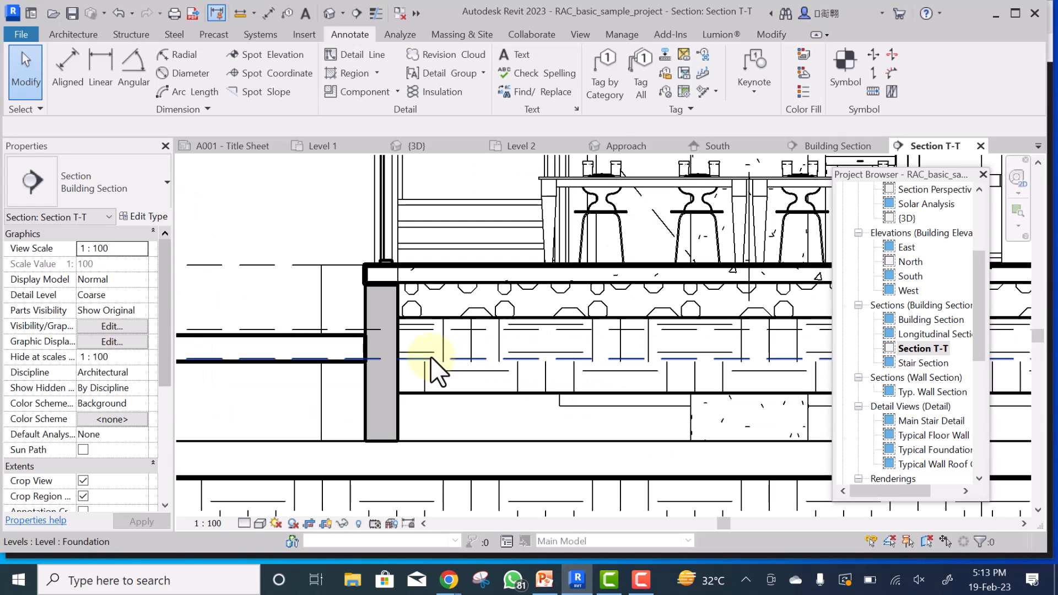
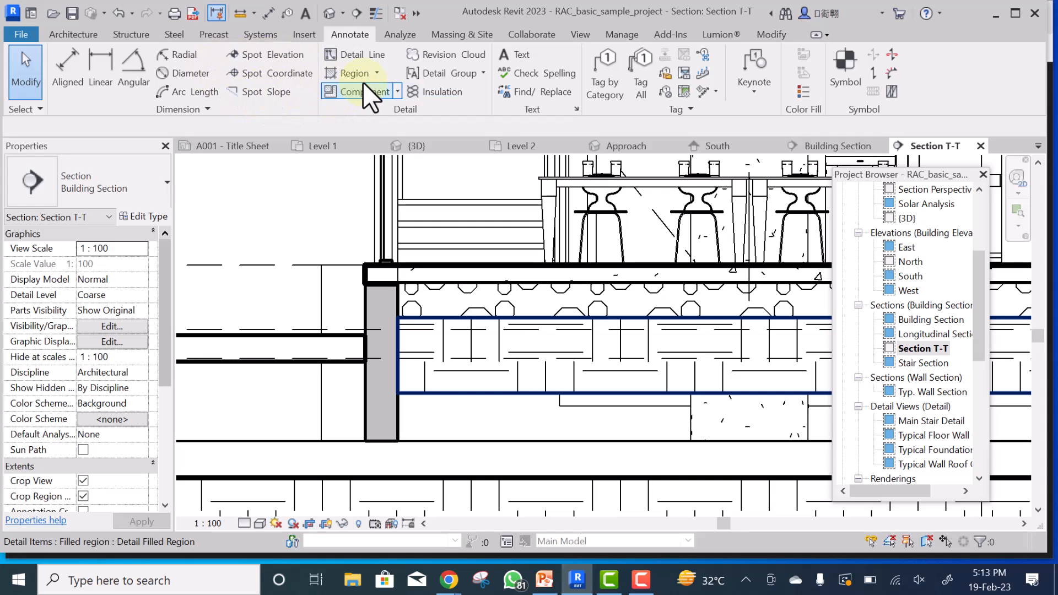
{"action": "scroll", "coordinate": [347, 338], "scroll_direction": "down", "scroll_amount": 2}
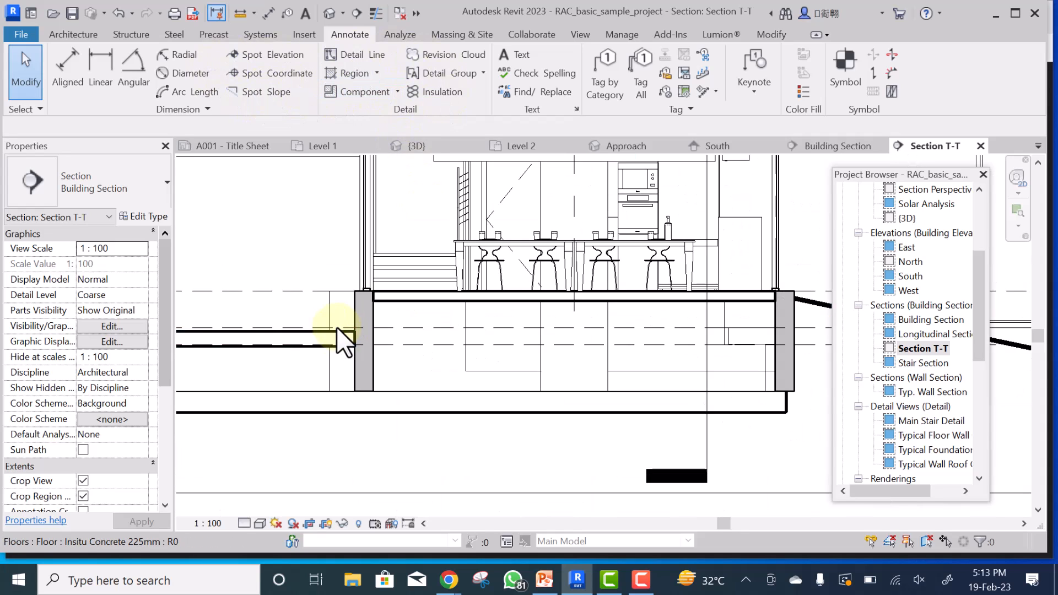
{"action": "scroll", "coordinate": [379, 343], "scroll_direction": "down", "scroll_amount": 1}
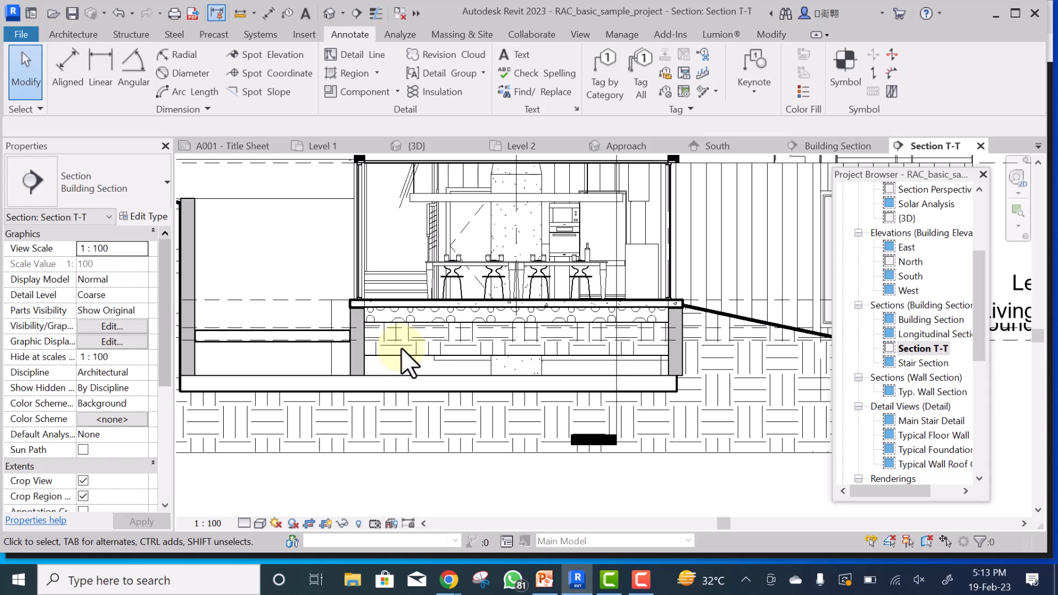
{"action": "scroll", "coordinate": [392, 346], "scroll_direction": "up", "scroll_amount": 3}
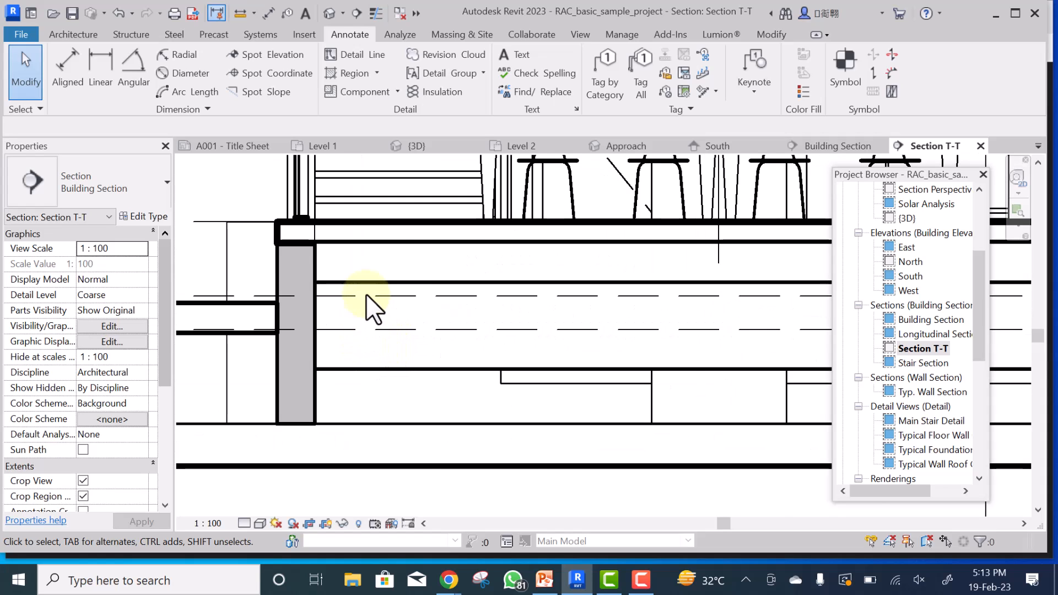
{"action": "scroll", "coordinate": [359, 301], "scroll_direction": "down", "scroll_amount": 2}
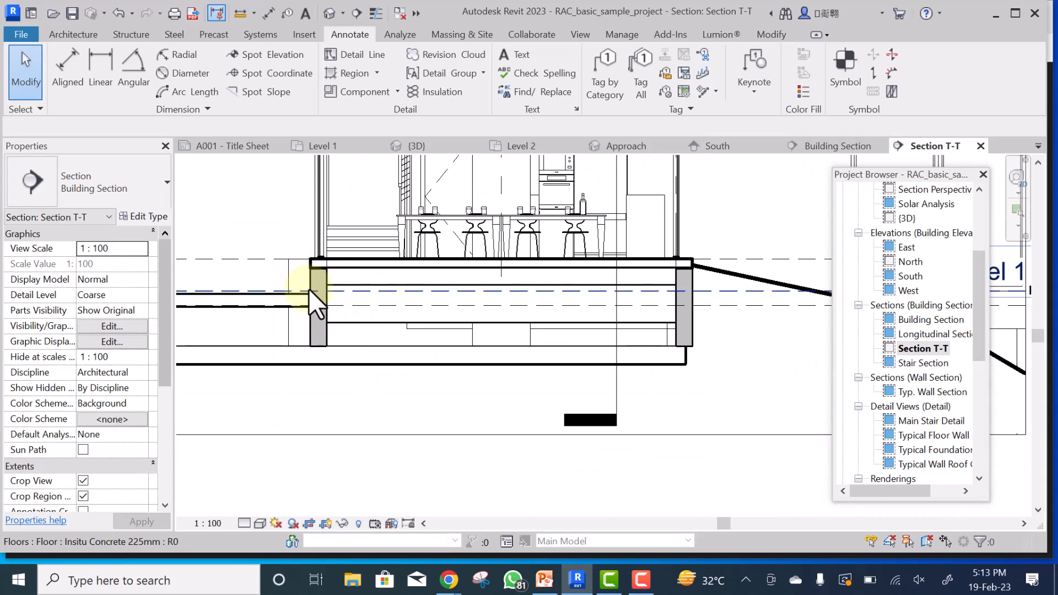
{"action": "scroll", "coordinate": [314, 292], "scroll_direction": "down", "scroll_amount": 1}
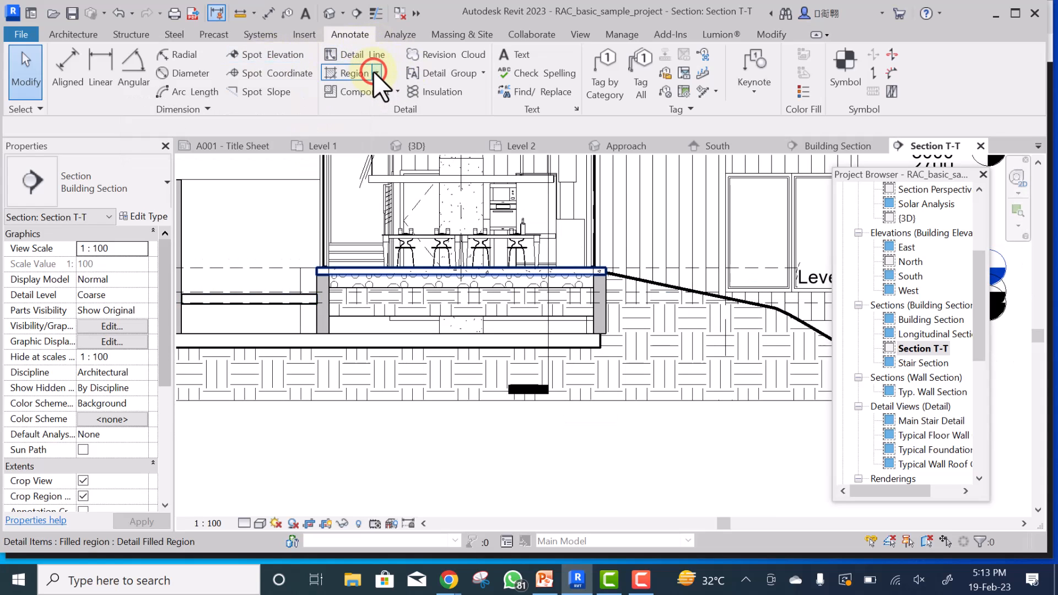
- Start a new rectangular filled region boundary and duplicate the Earth region type under the name Foundation
{"action": "left_click", "coordinate": [376, 72]}
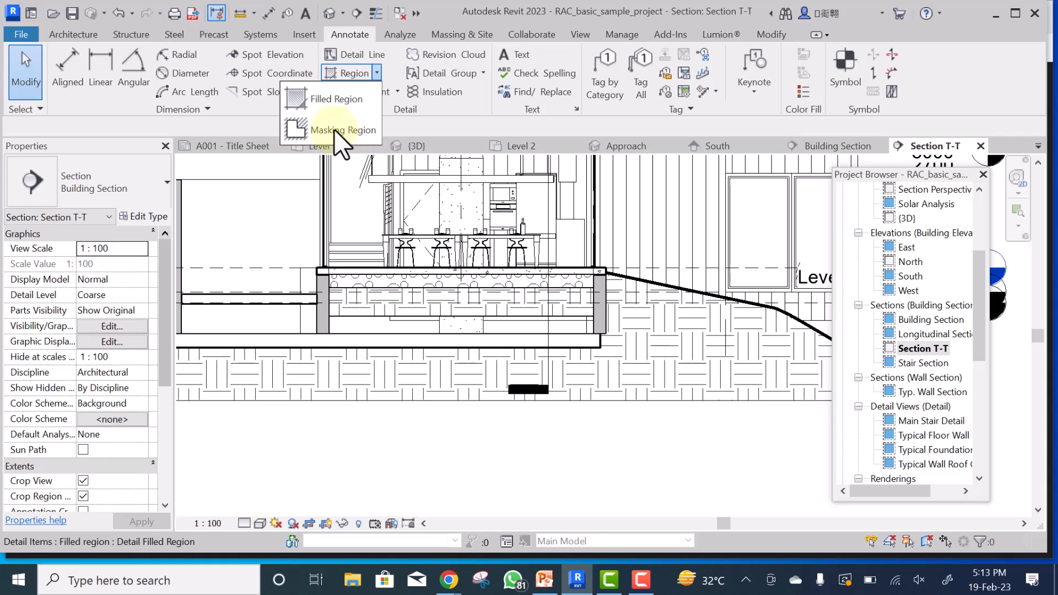
{"action": "left_click", "coordinate": [333, 102]}
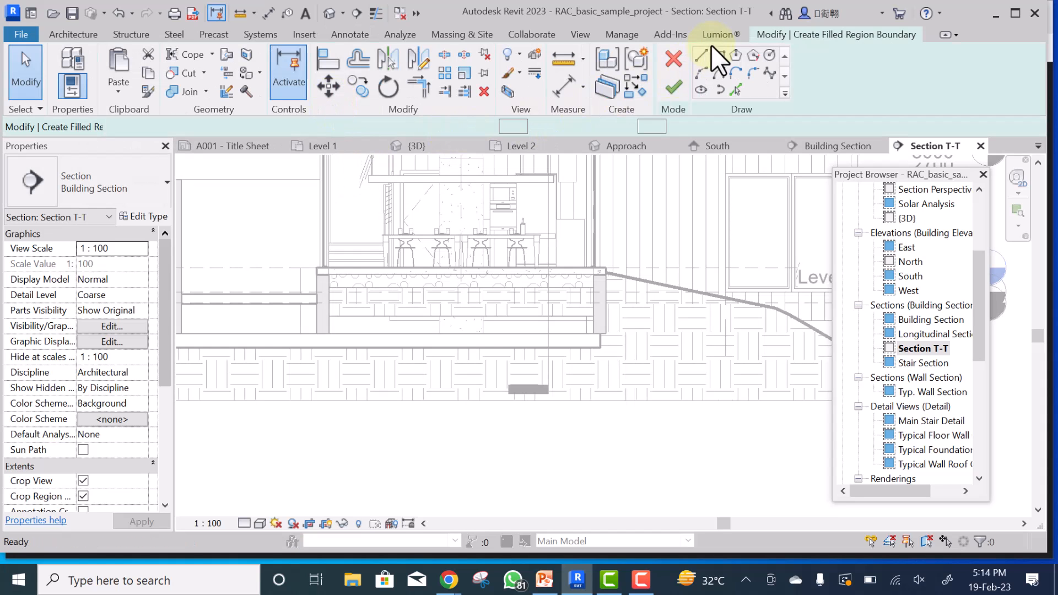
{"action": "left_click", "coordinate": [718, 56]}
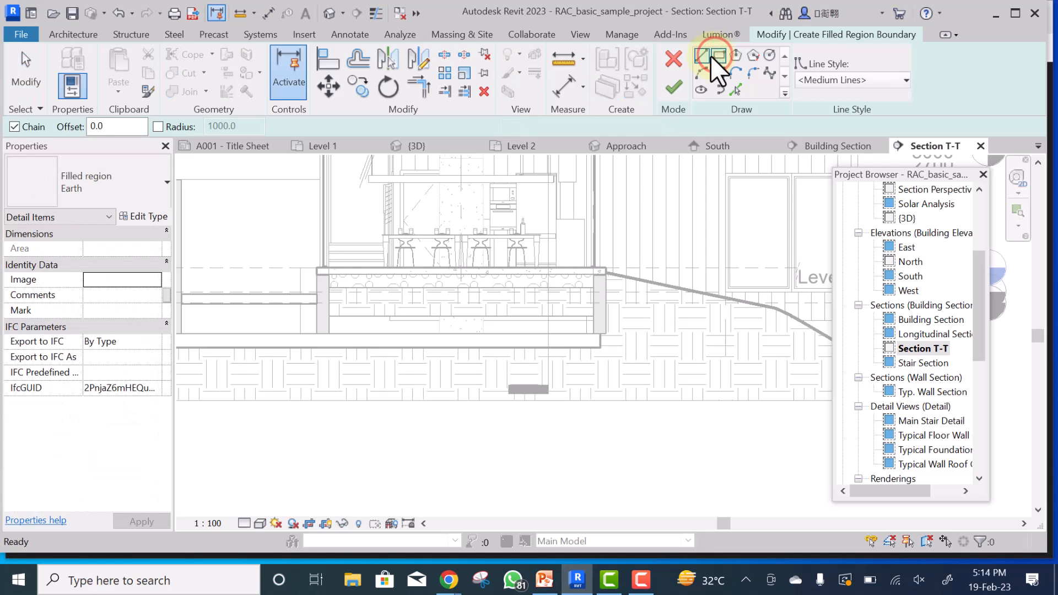
{"action": "left_click", "coordinate": [138, 216]}
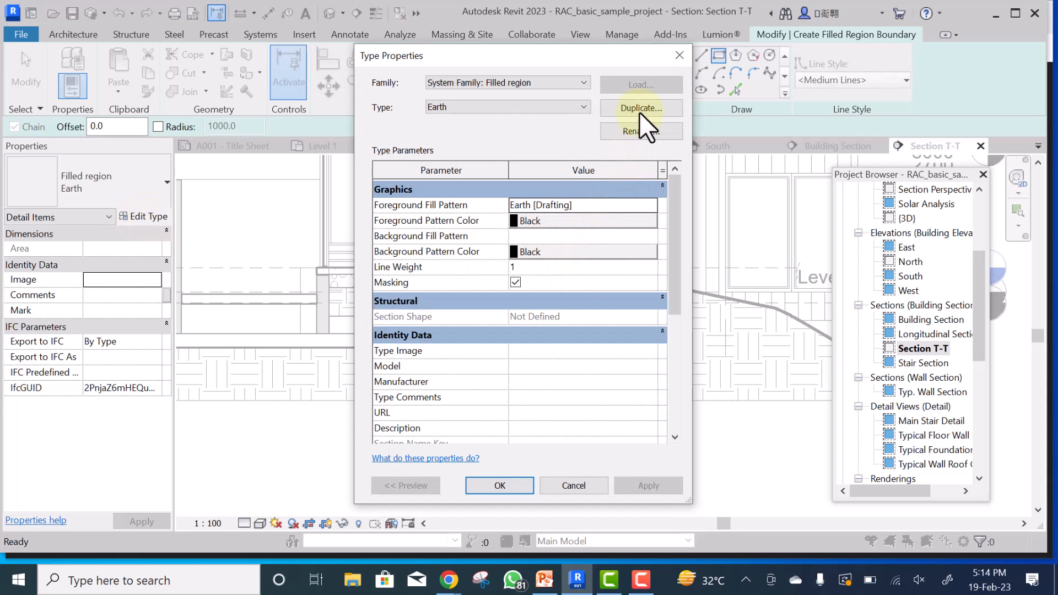
{"action": "left_click", "coordinate": [640, 111]}
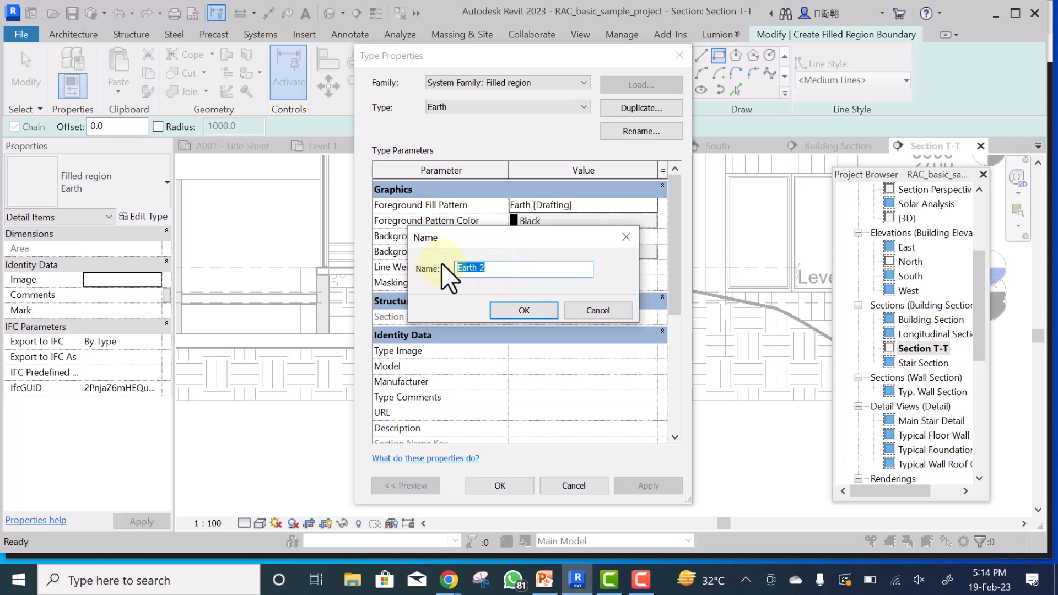
{"action": "type", "text": "Foundation"}
{"action": "left_click", "coordinate": [517, 312]}
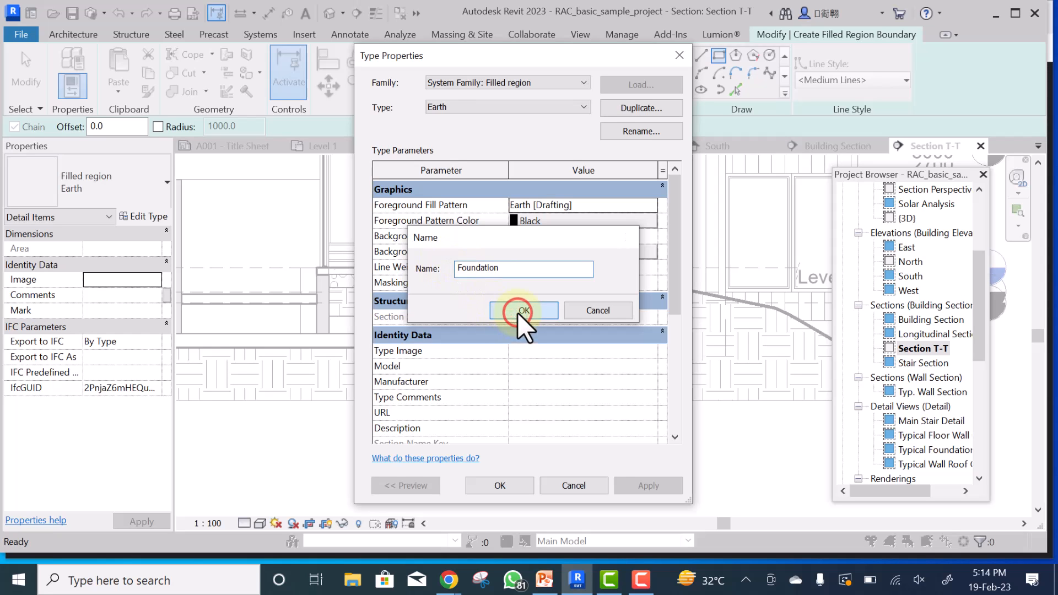
- Set the Foundation type's foreground fill pattern to the drafting pattern Diagonale Kreuzschraffur and accept the type properties
{"action": "left_click", "coordinate": [652, 206]}
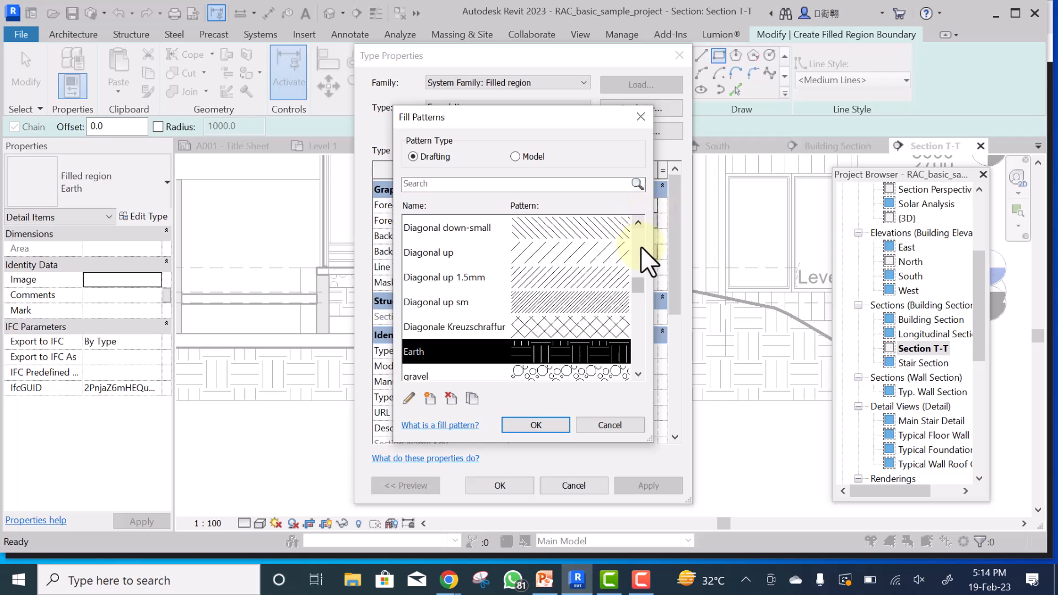
{"action": "left_click_drag", "start_coordinate": [636, 283], "coordinate": [636, 289]}
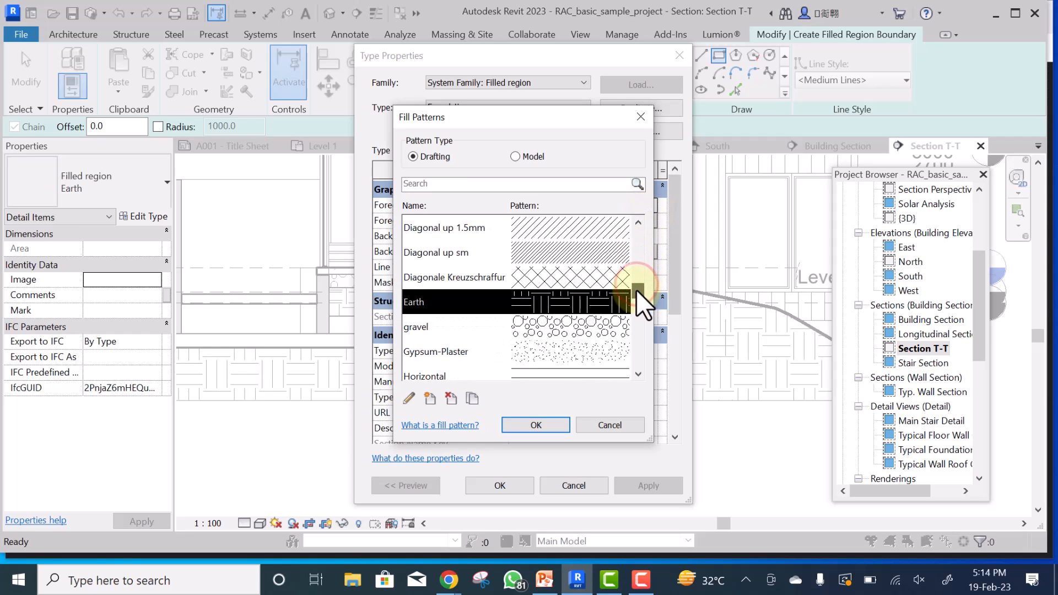
{"action": "left_click", "coordinate": [565, 274]}
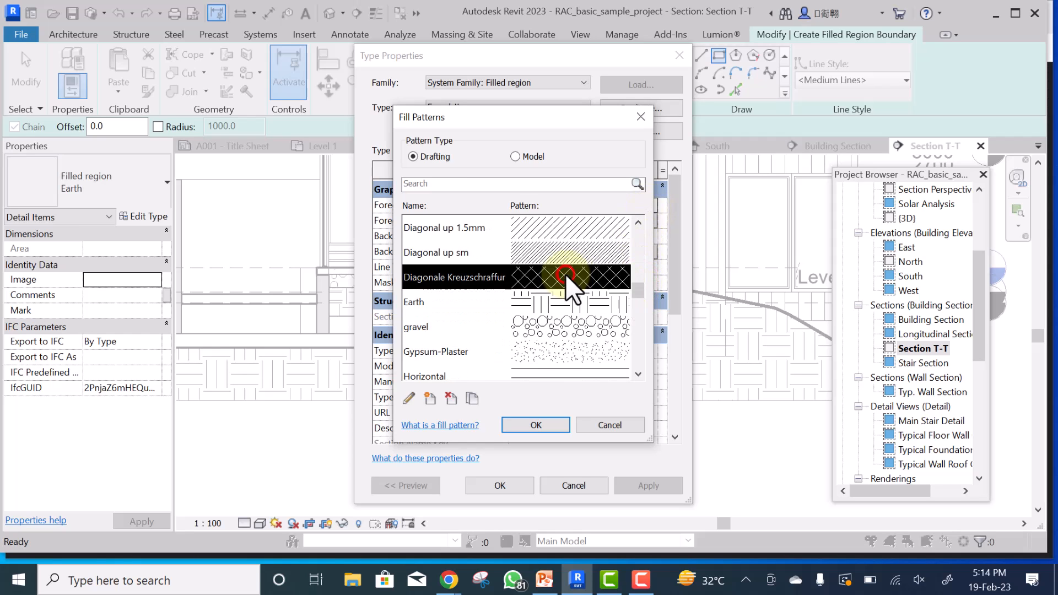
{"action": "left_click", "coordinate": [541, 421]}
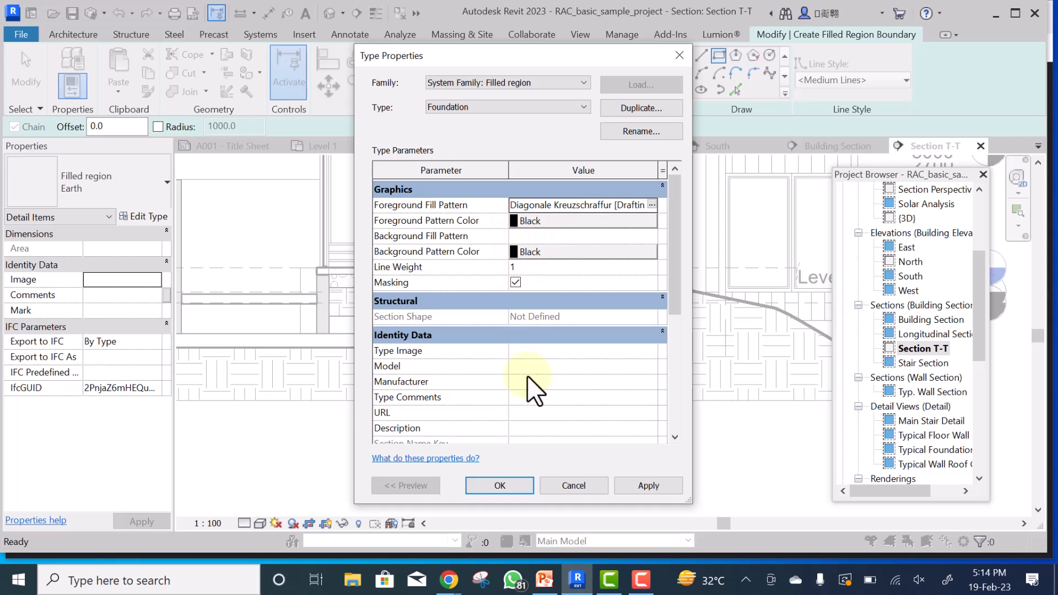
{"action": "left_click", "coordinate": [646, 483]}
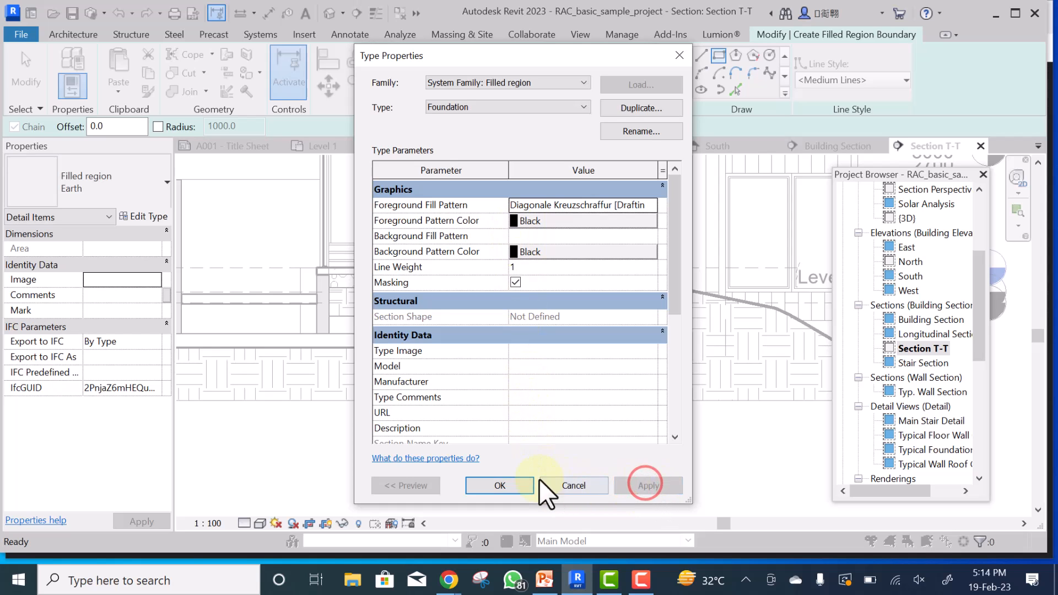
{"action": "left_click", "coordinate": [510, 484]}
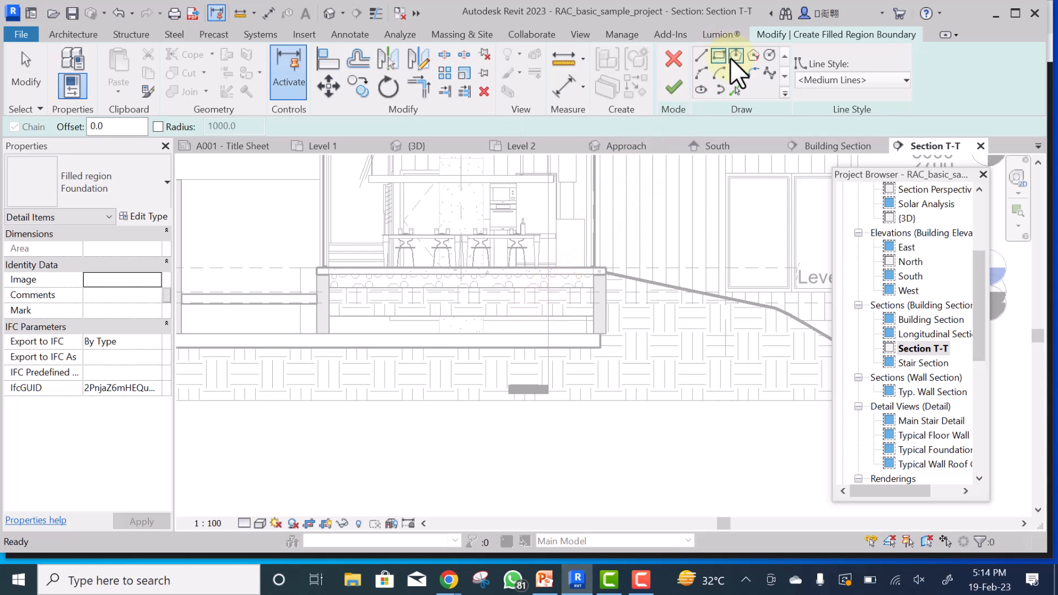
- Sketch a Wide Lines rectangle about 280 by 1790 mm along the left foundation wall, from the slab's underside to just below the footing
{"action": "left_click", "coordinate": [839, 77]}
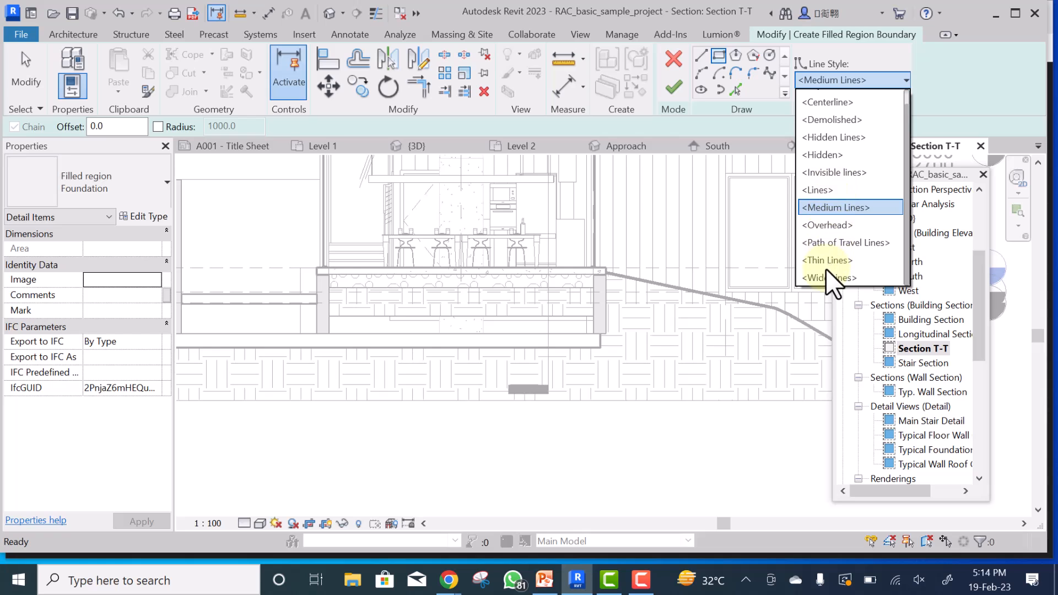
{"action": "left_click", "coordinate": [829, 276]}
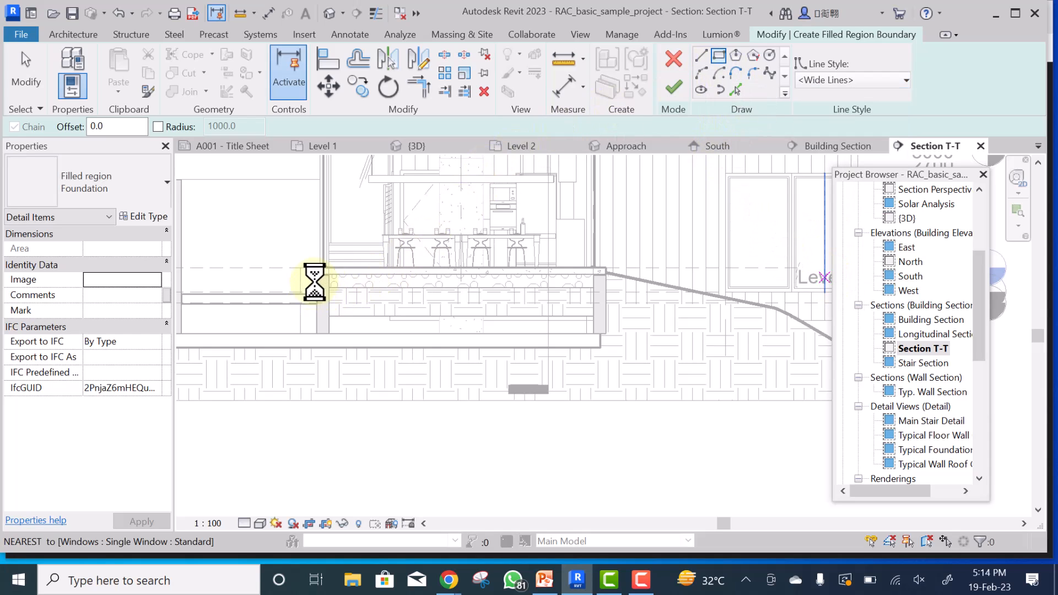
{"action": "scroll", "coordinate": [314, 280], "scroll_direction": "up", "scroll_amount": 2}
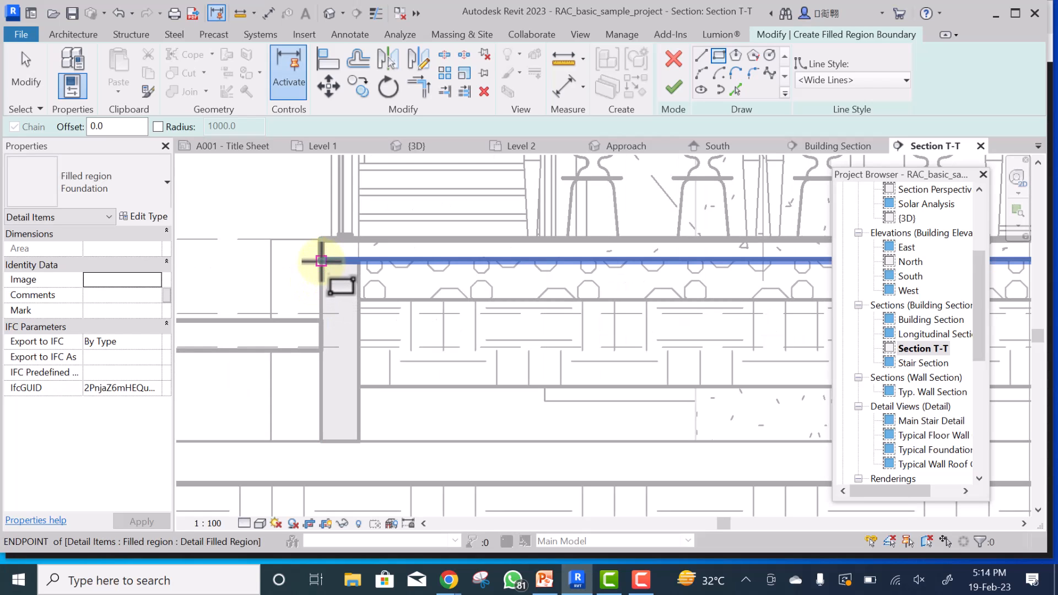
{"action": "left_click", "coordinate": [324, 261]}
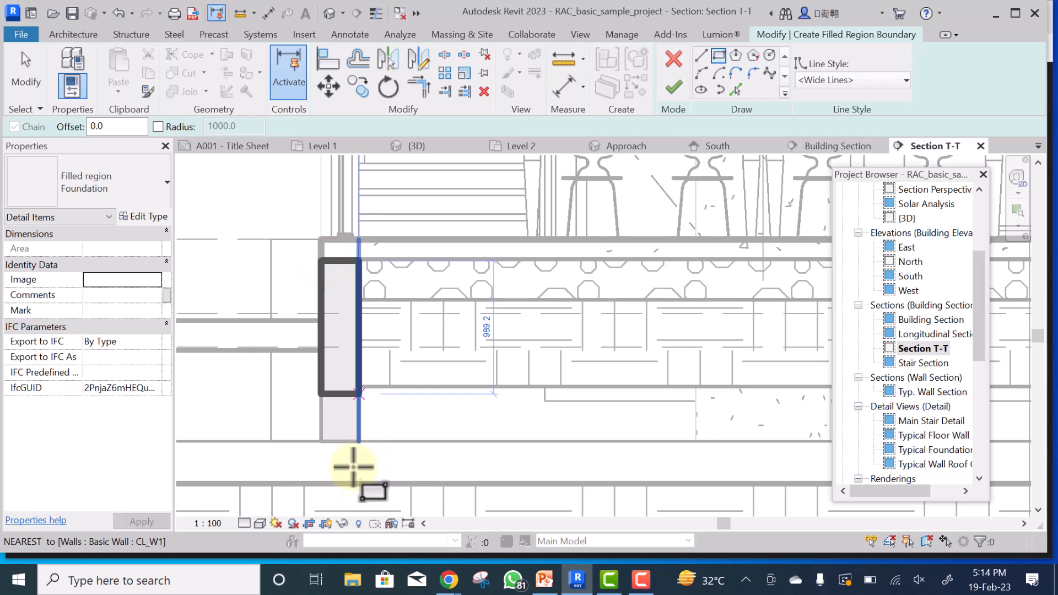
{"action": "left_click", "coordinate": [357, 502]}
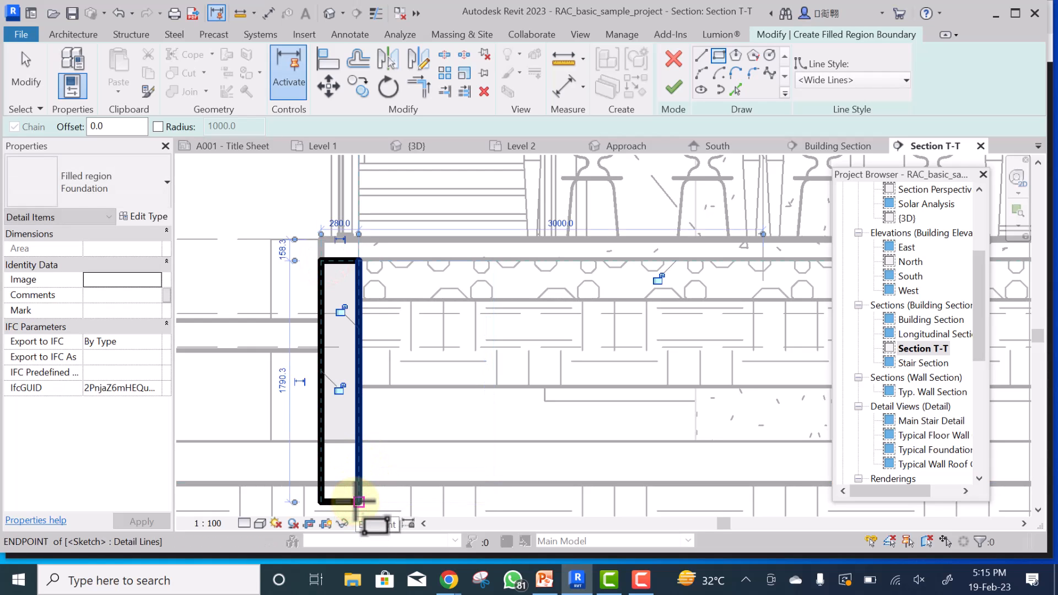
{"action": "key", "text": "Escape"}
{"action": "key", "text": "Escape"}
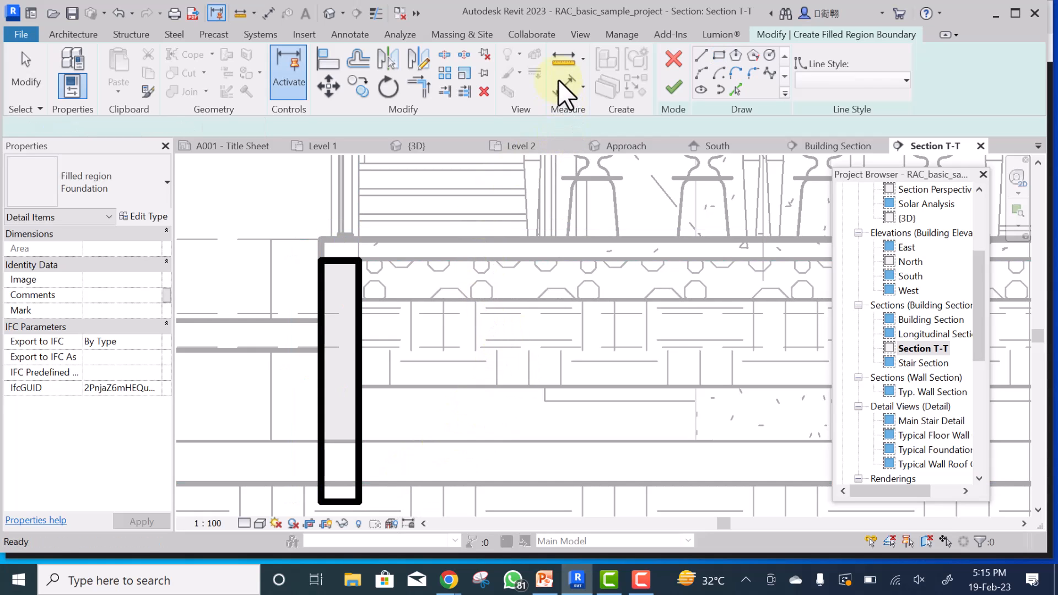
- Measure the width between the Foundation rectangle's two vertical boundary lines with an aligned dimension, without keeping the dimension
{"action": "left_click", "coordinate": [561, 86]}
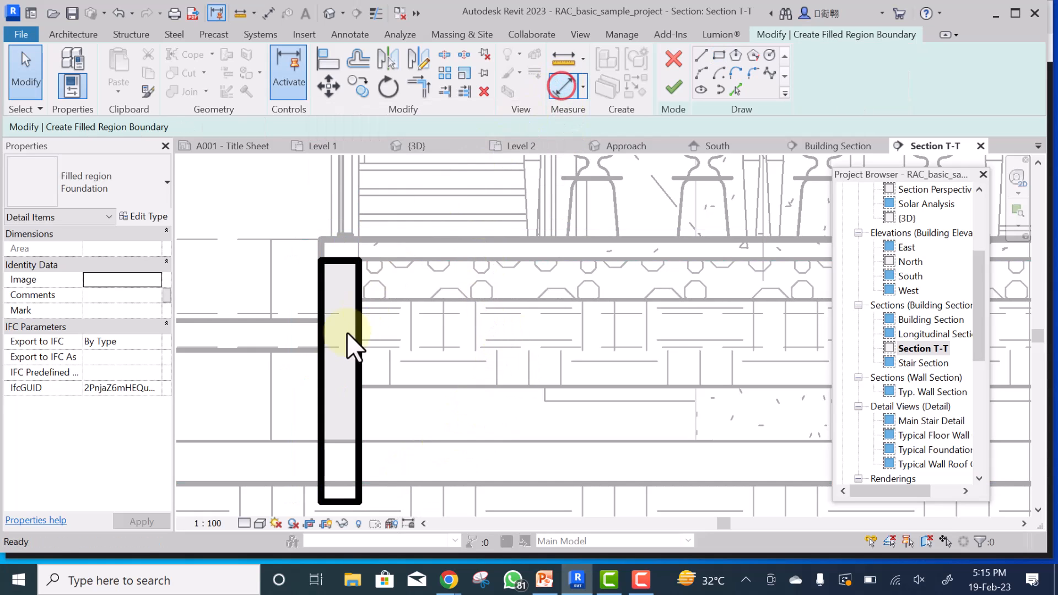
{"action": "left_click", "coordinate": [318, 458]}
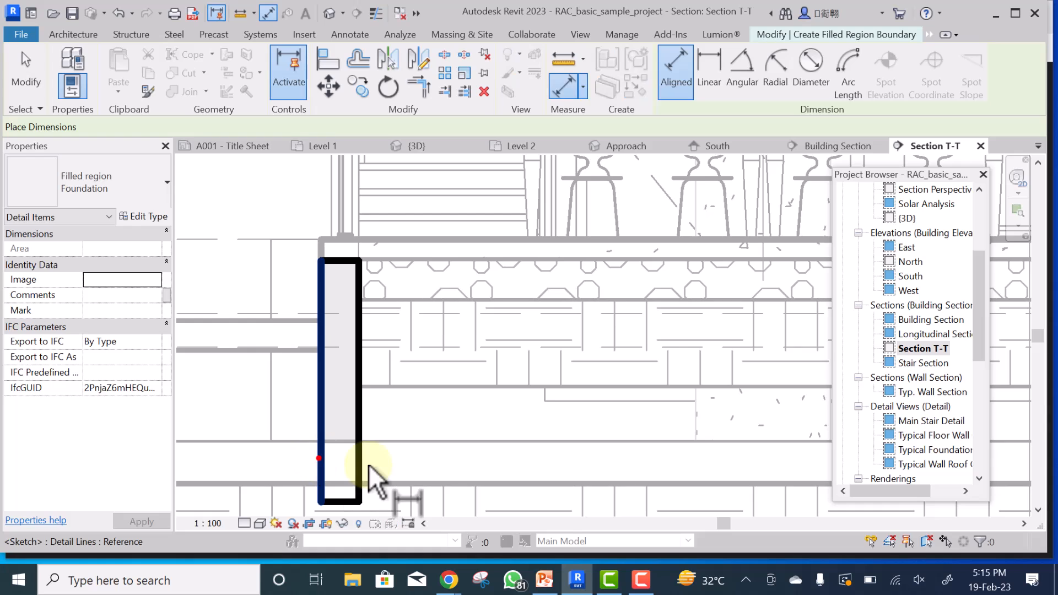
{"action": "left_click", "coordinate": [359, 462]}
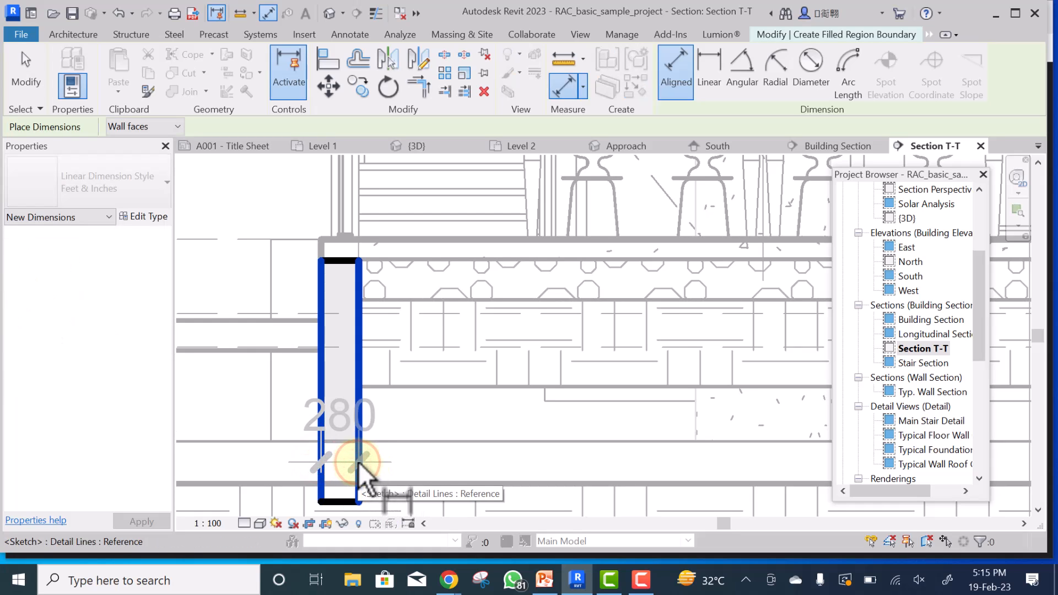
{"action": "left_click", "coordinate": [378, 377]}
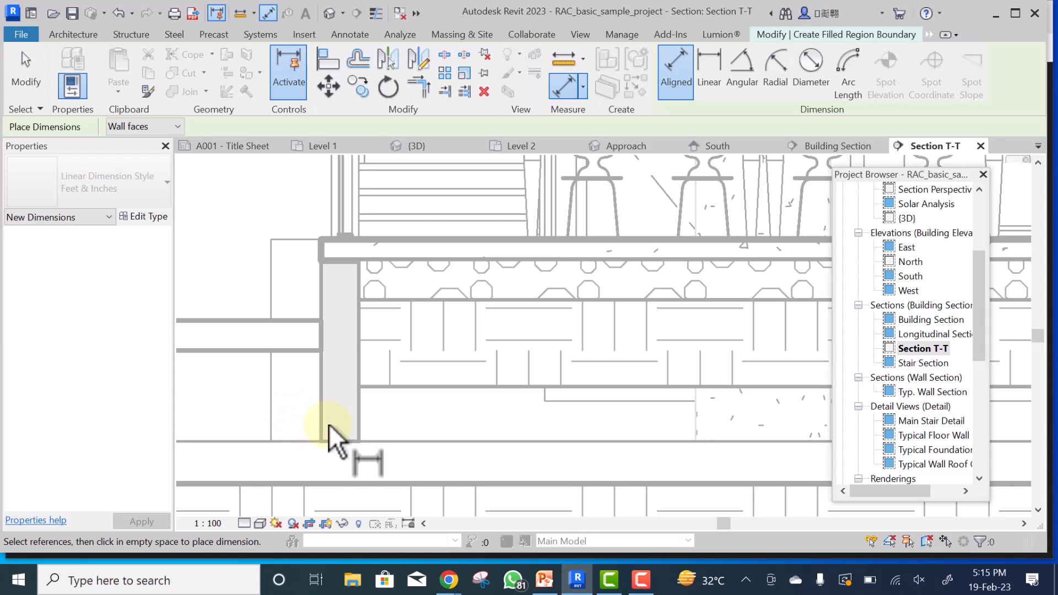
{"action": "left_click", "coordinate": [388, 424]}
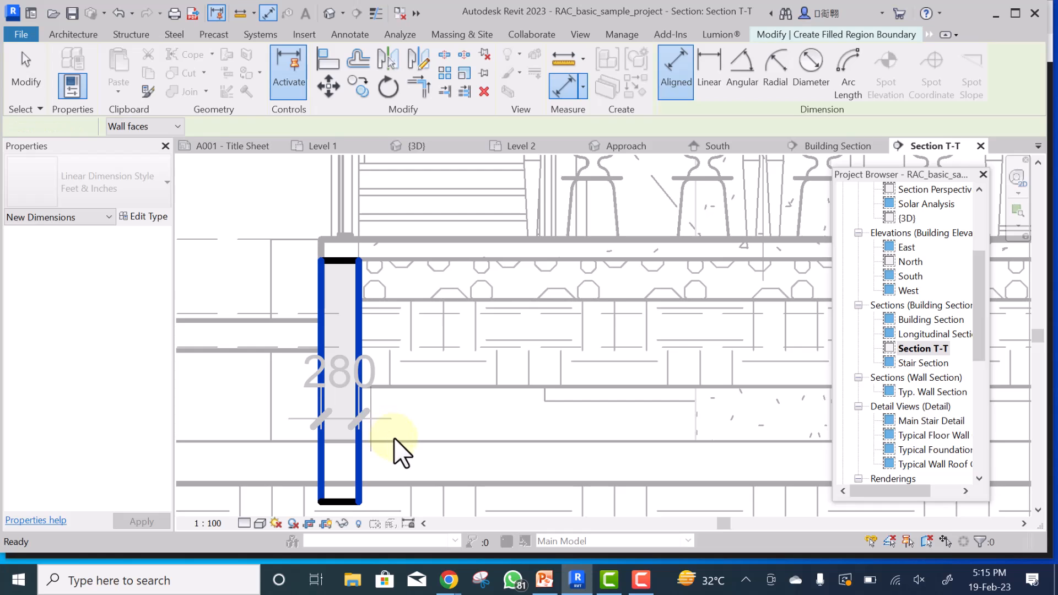
{"action": "key", "text": "Escape"}
{"action": "key", "text": "Escape"}
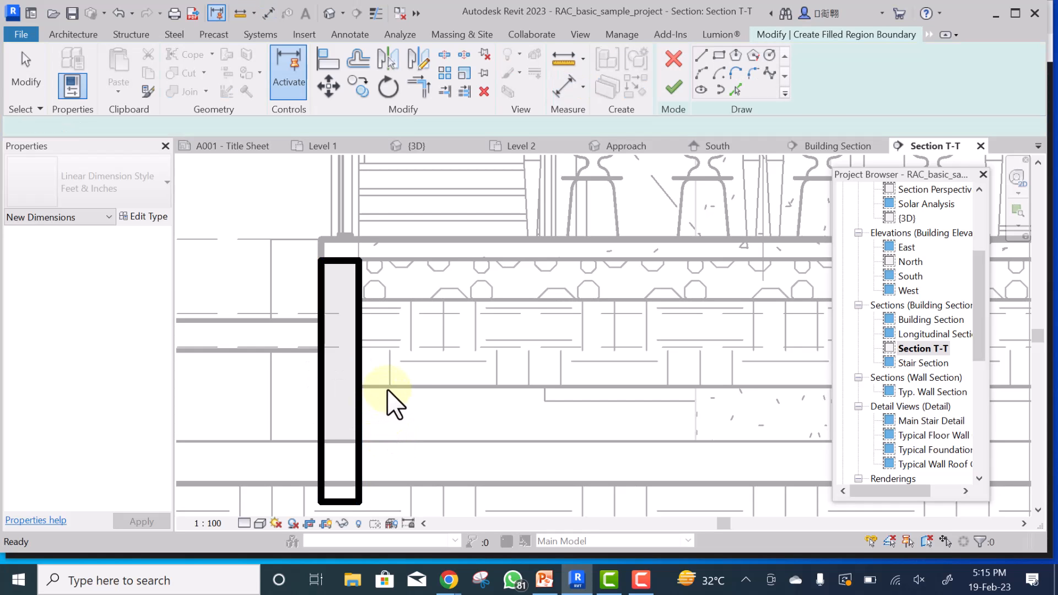
- Split the Foundation boundary's bottom line at about 55 mm and 220 mm from its left corner and delete the middle segment
{"action": "scroll", "coordinate": [390, 350], "scroll_direction": "down", "scroll_amount": 3}
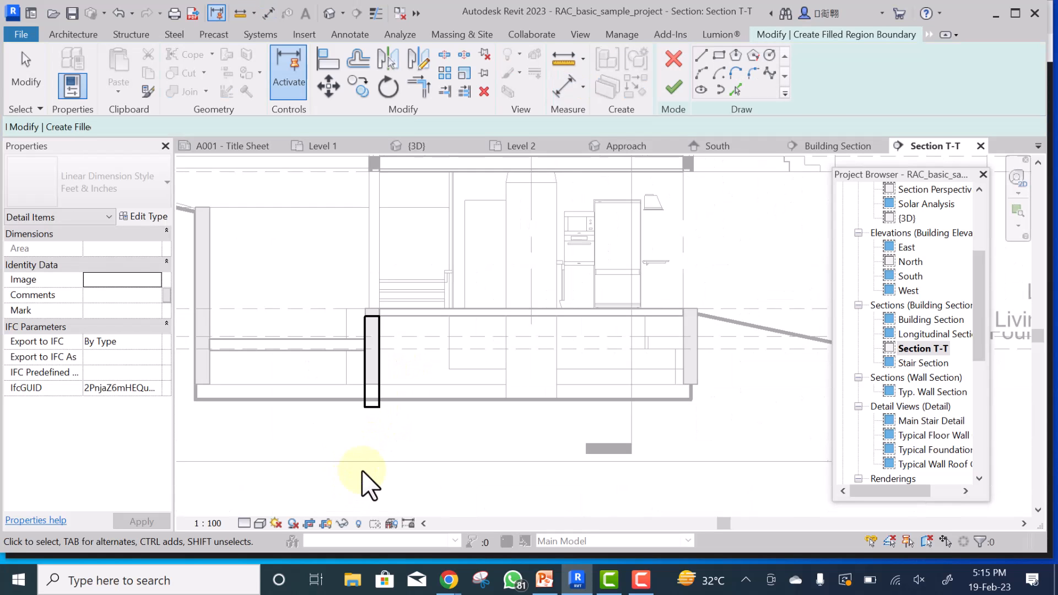
{"action": "scroll", "coordinate": [372, 432], "scroll_direction": "up", "scroll_amount": 3}
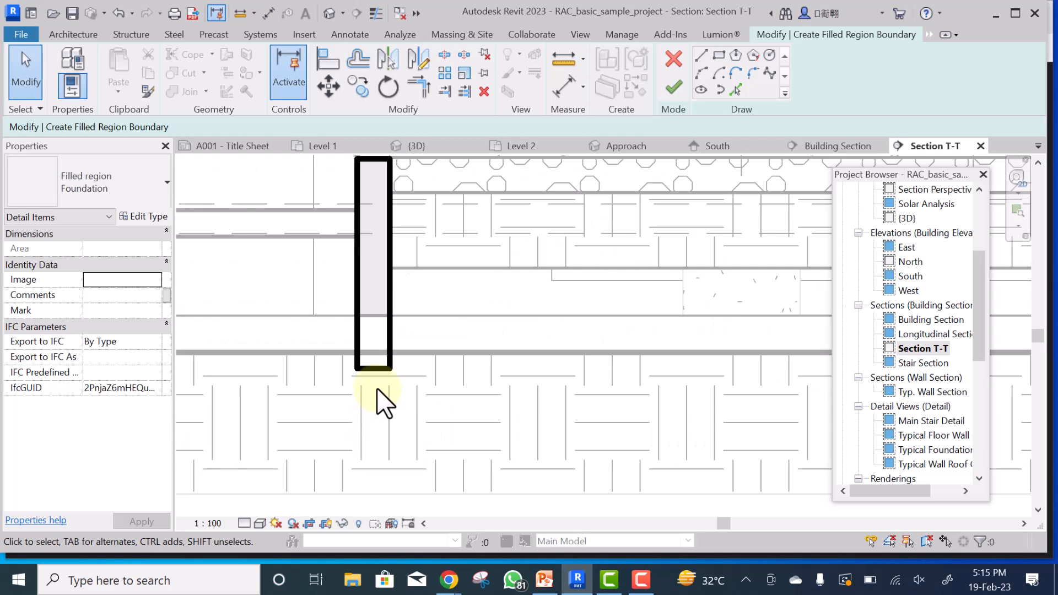
{"action": "scroll", "coordinate": [373, 377], "scroll_direction": "up", "scroll_amount": 5}
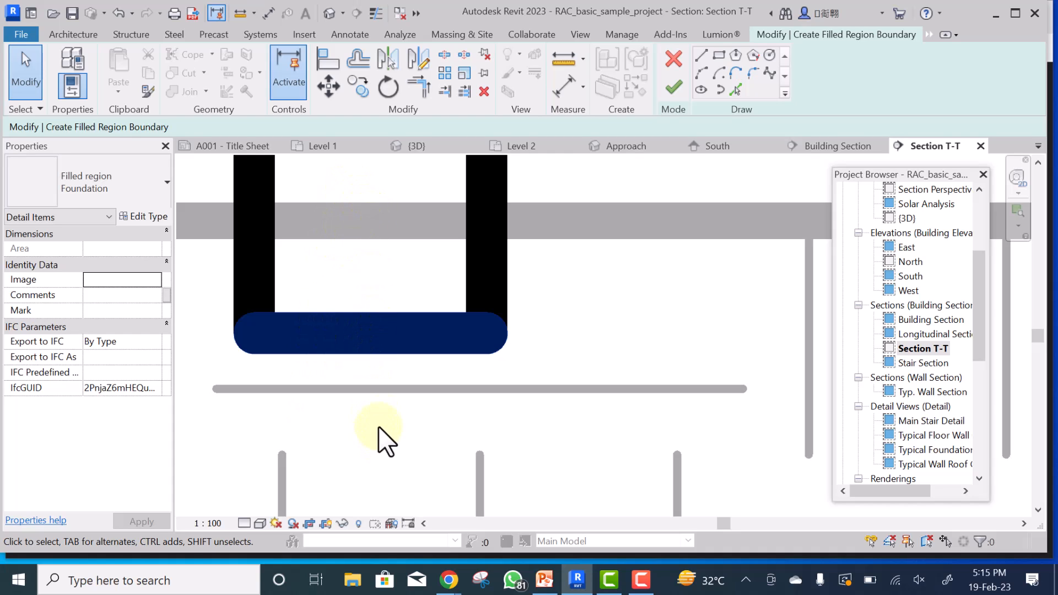
{"action": "left_click", "coordinate": [444, 54]}
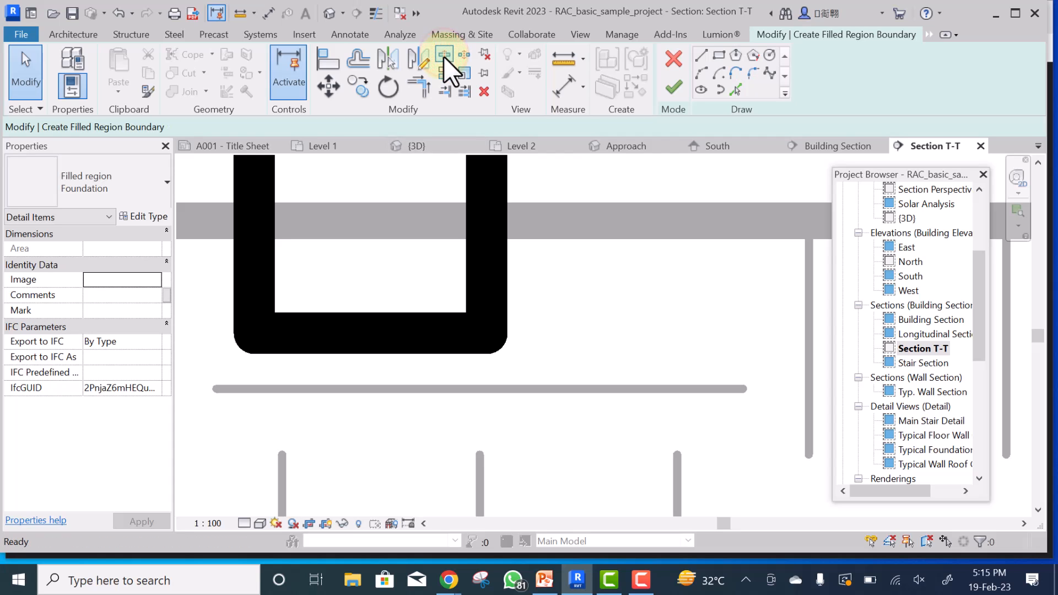
{"action": "left_click", "coordinate": [299, 330]}
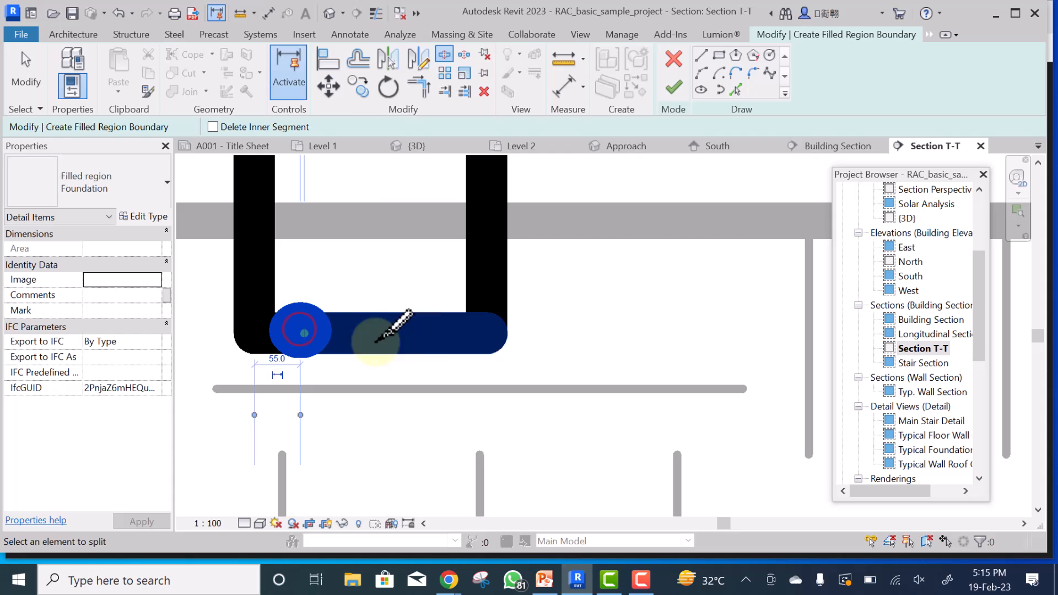
{"action": "left_click", "coordinate": [435, 331]}
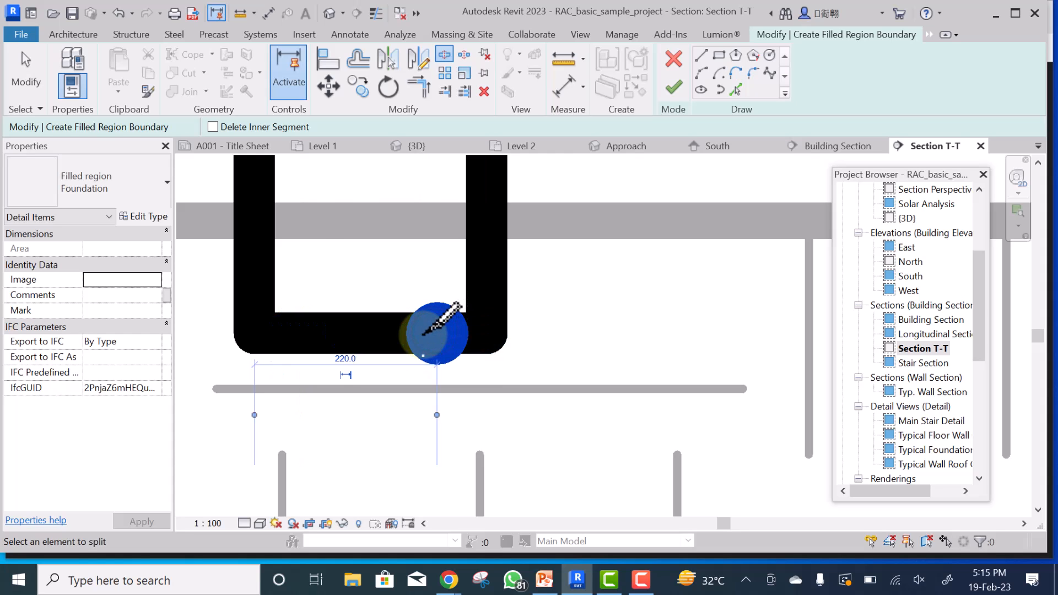
{"action": "key", "text": "Escape"}
{"action": "left_click", "coordinate": [356, 334]}
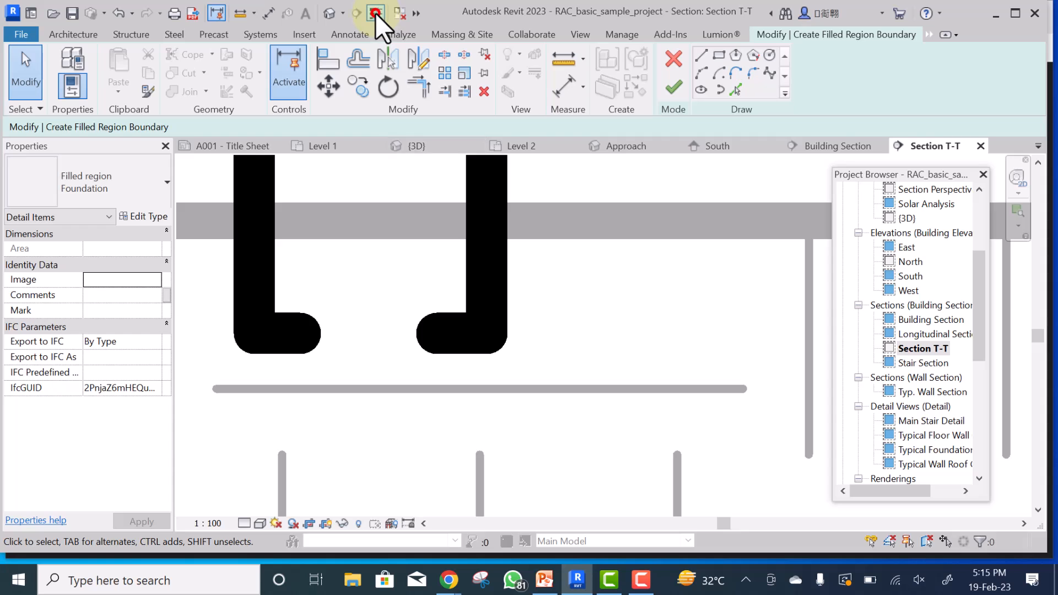
- Show thin lines and bridge the bottom gap with a Thin Lines zigzag break: about 195 mm up, 430 mm diagonally down, back up to the right stub
{"action": "left_click", "coordinate": [376, 13]}
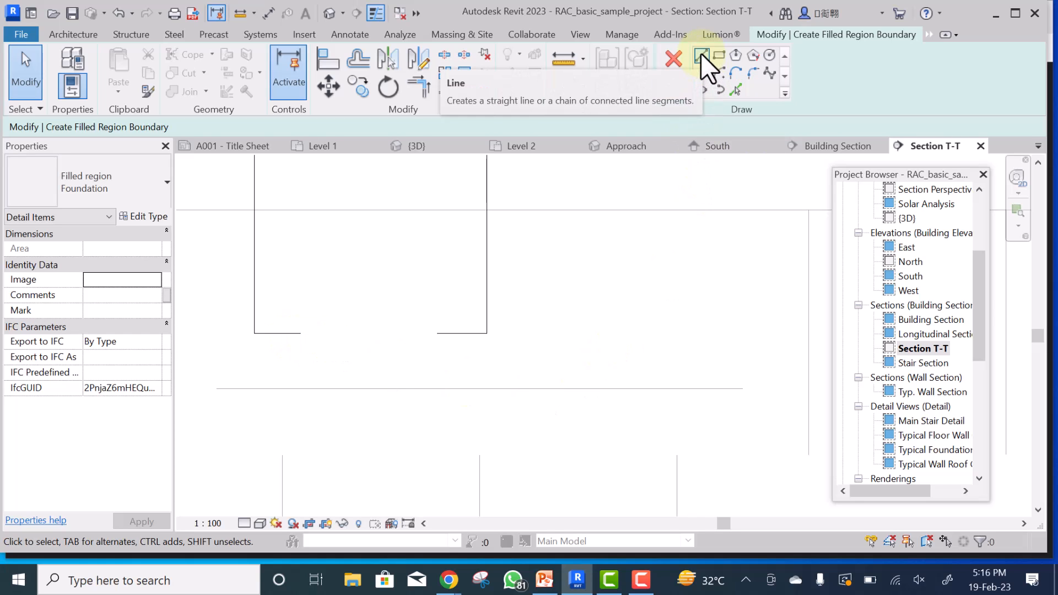
{"action": "left_click", "coordinate": [701, 53]}
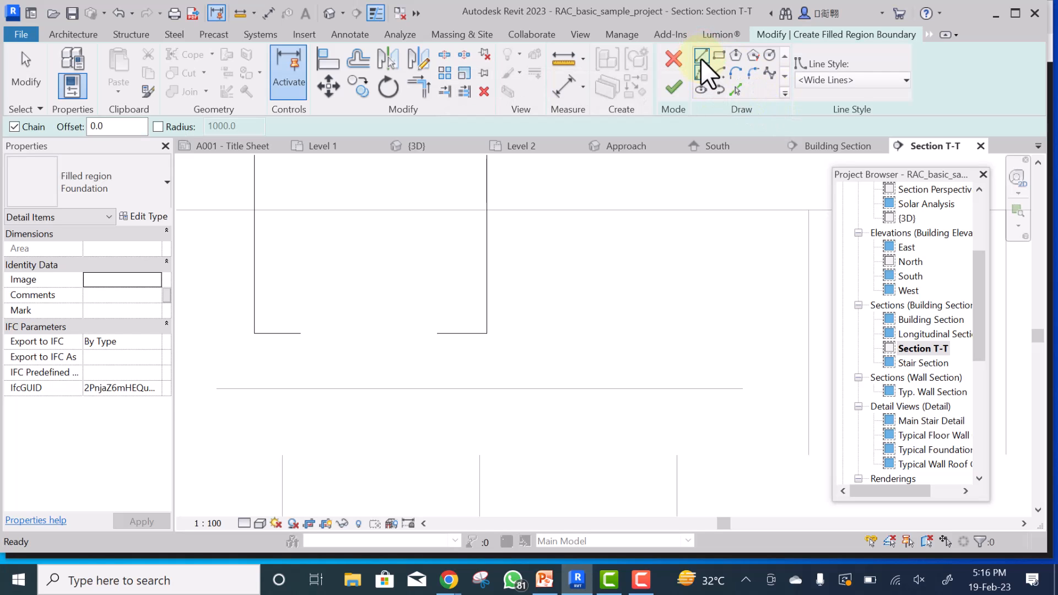
{"action": "left_click", "coordinate": [868, 78]}
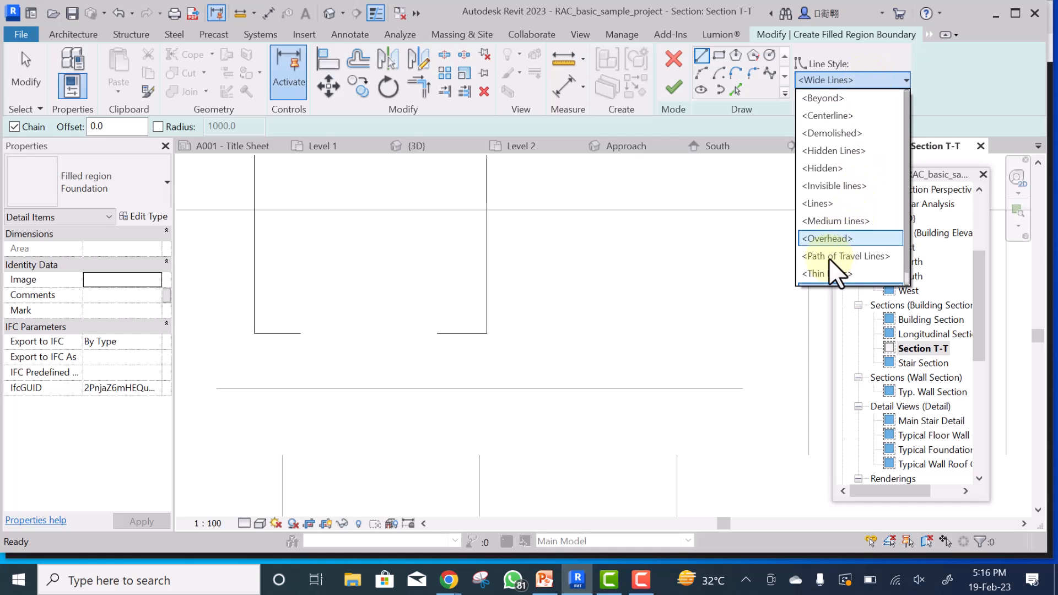
{"action": "left_click", "coordinate": [825, 273]}
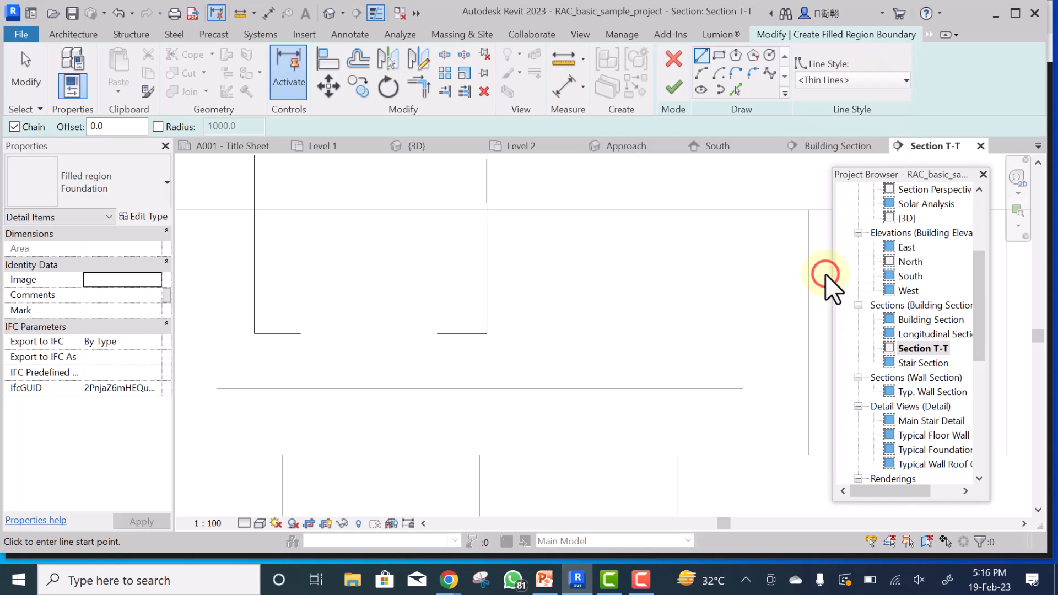
{"action": "left_click", "coordinate": [300, 334]}
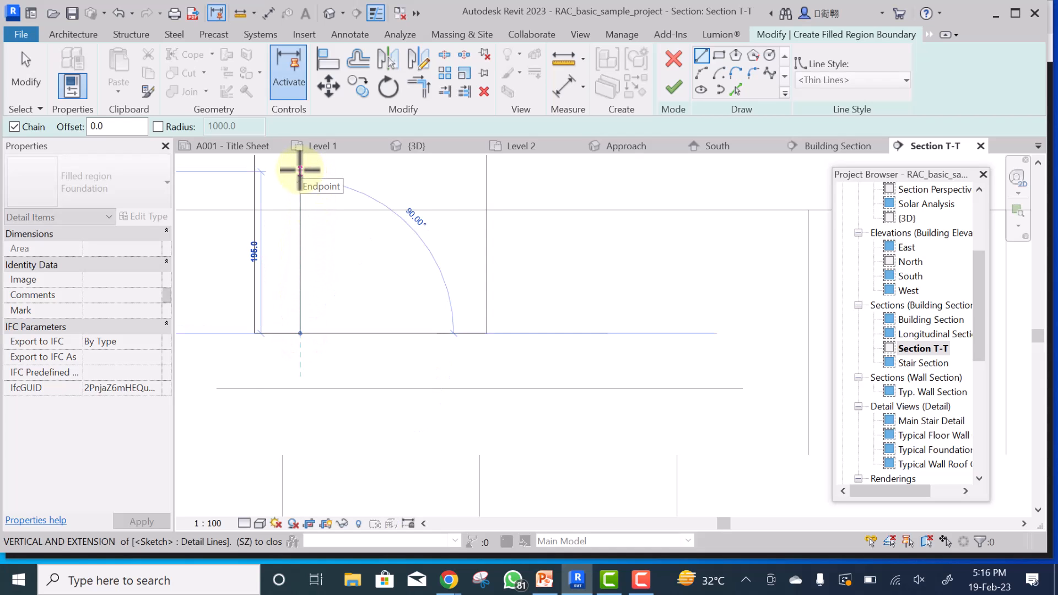
{"action": "left_click", "coordinate": [301, 170]}
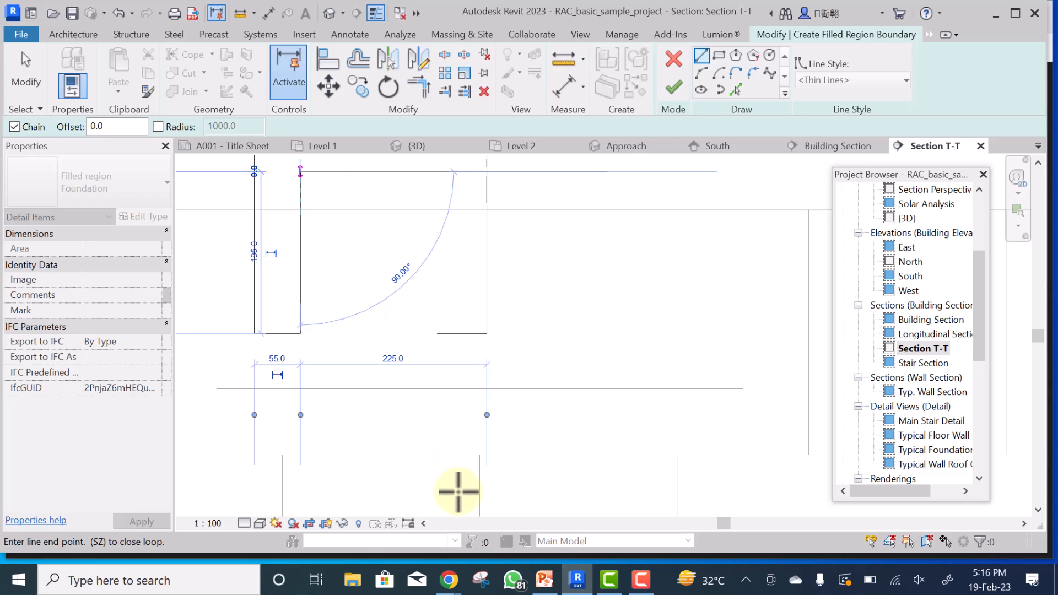
{"action": "left_click", "coordinate": [433, 502]}
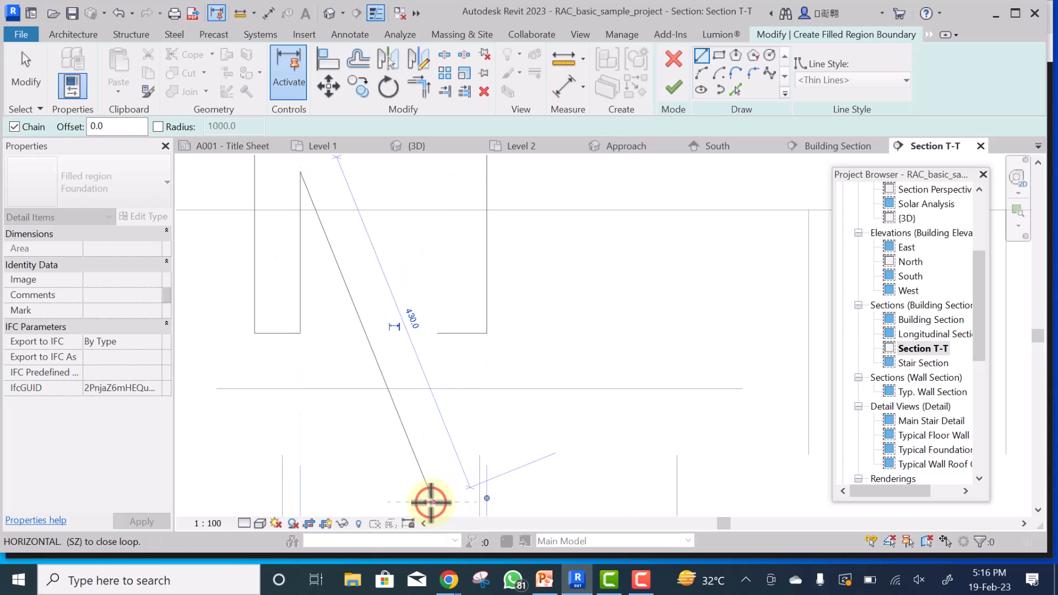
{"action": "left_click", "coordinate": [435, 334]}
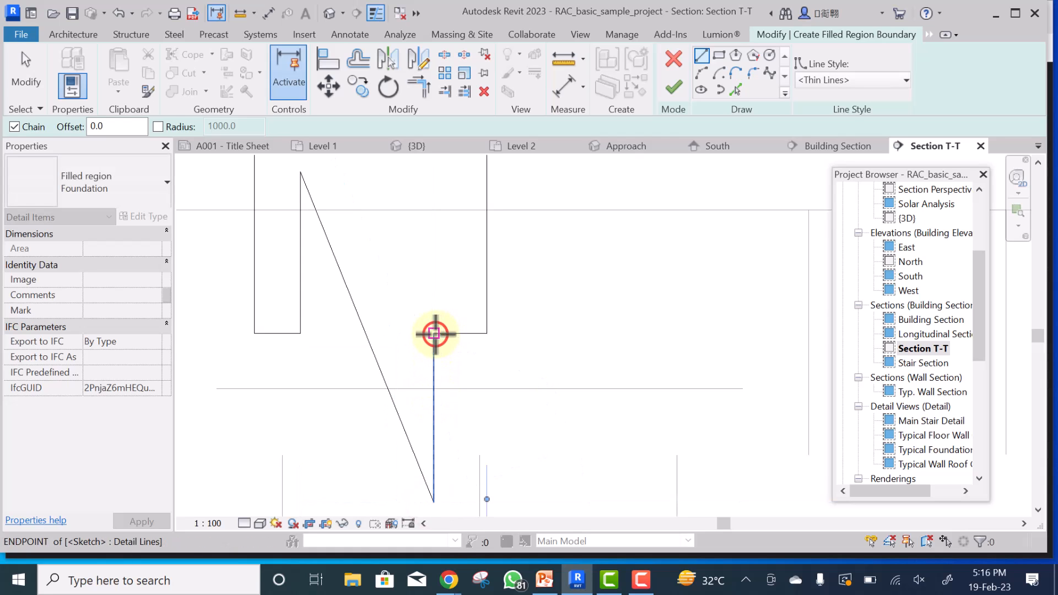
{"action": "key", "text": "Escape"}
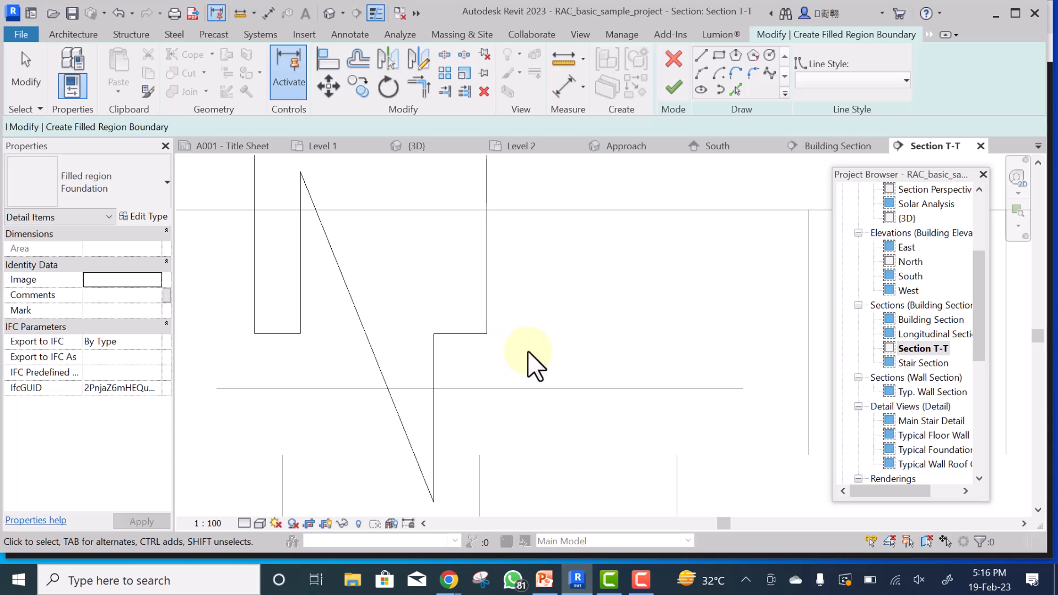
- Check the closed break-line outline at the foundation wall's base and finish the Foundation filled region
{"action": "scroll", "coordinate": [497, 341], "scroll_direction": "down", "scroll_amount": 2}
{"action": "scroll", "coordinate": [488, 336], "scroll_direction": "down", "scroll_amount": 2}
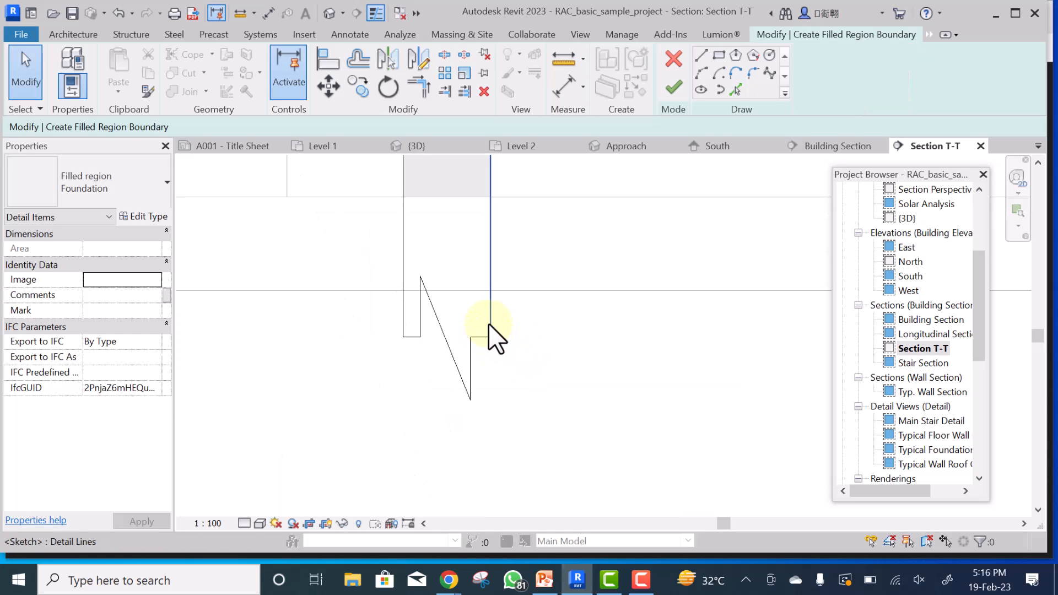
{"action": "scroll", "coordinate": [538, 339], "scroll_direction": "down", "scroll_amount": 2}
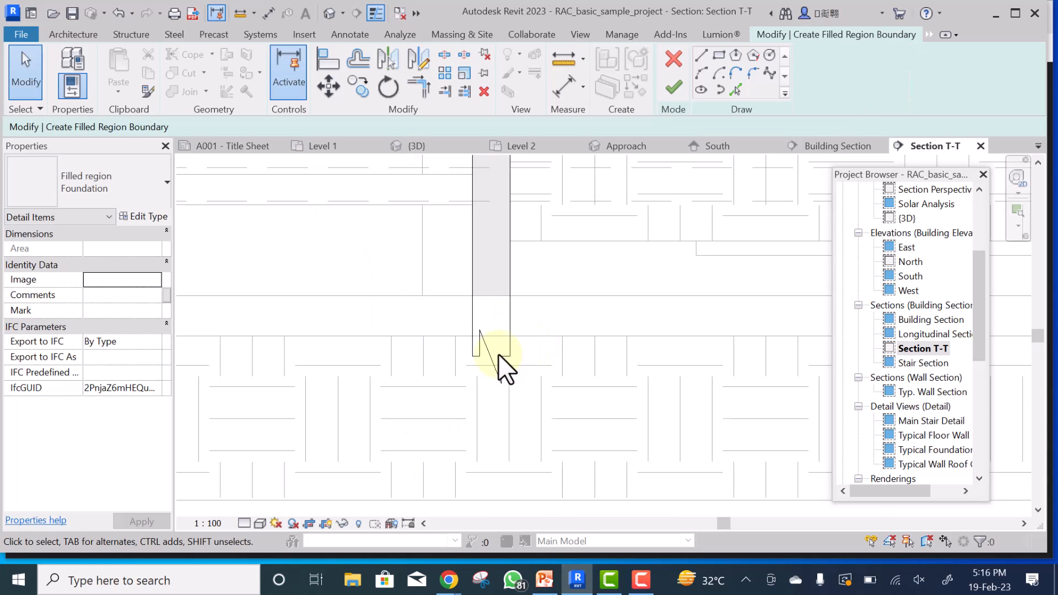
{"action": "scroll", "coordinate": [502, 359], "scroll_direction": "up", "scroll_amount": 3}
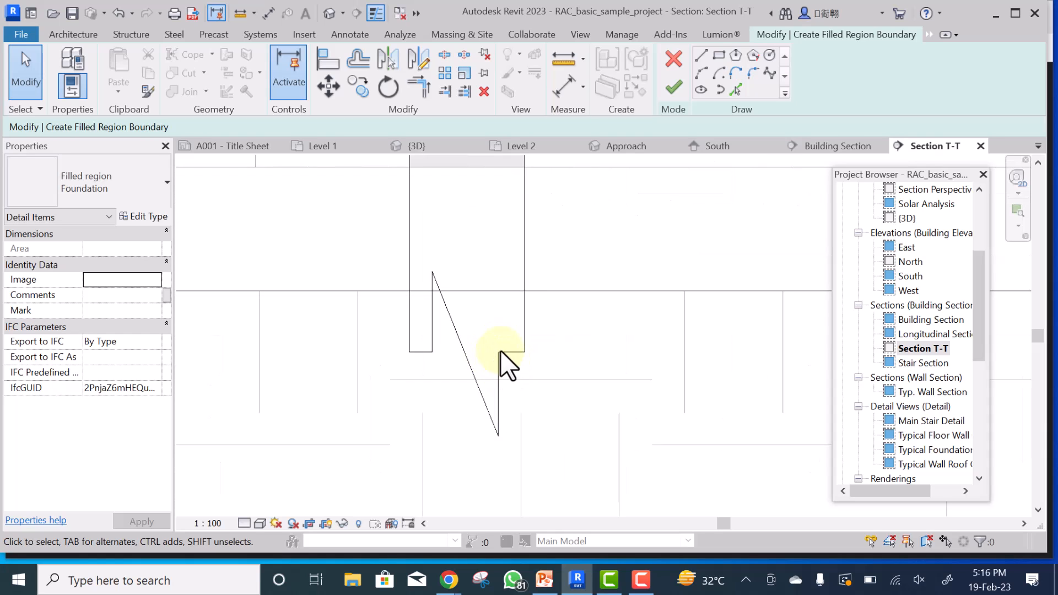
{"action": "scroll", "coordinate": [501, 355], "scroll_direction": "up", "scroll_amount": 3}
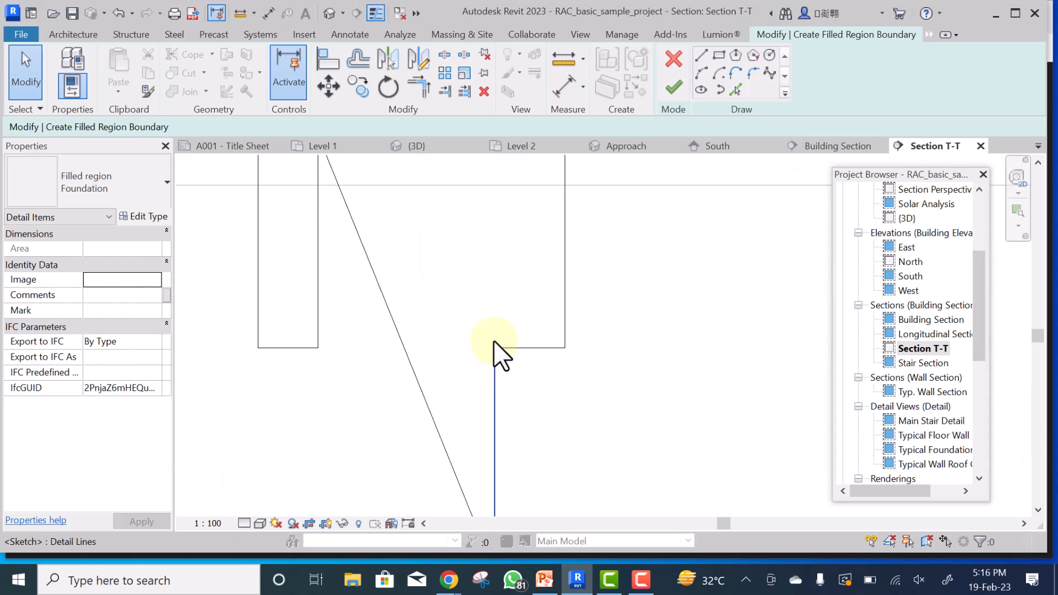
{"action": "scroll", "coordinate": [501, 348], "scroll_direction": "down", "scroll_amount": 1}
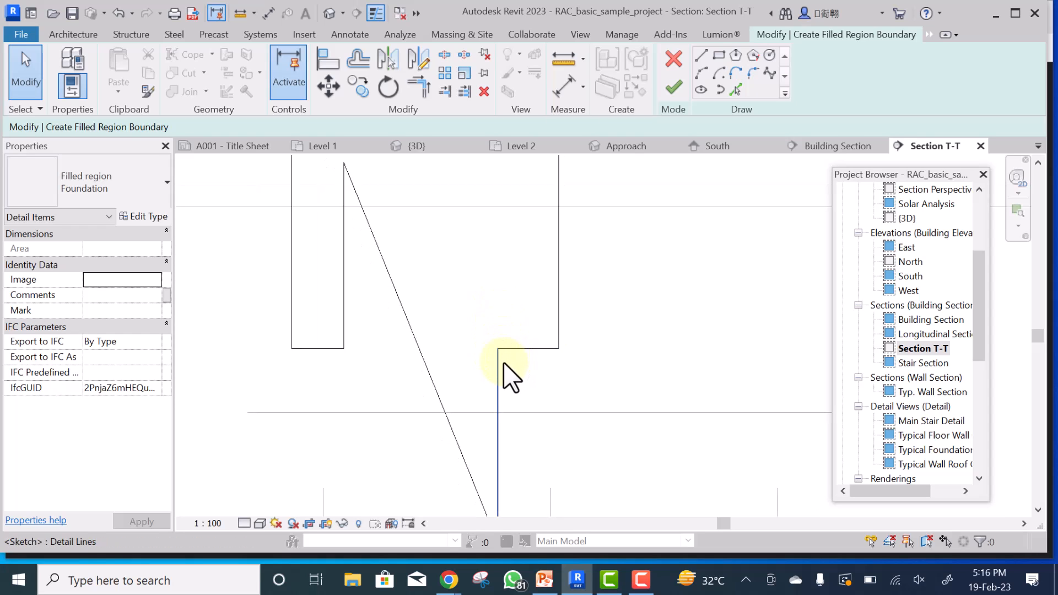
{"action": "scroll", "coordinate": [402, 372], "scroll_direction": "down", "scroll_amount": 4}
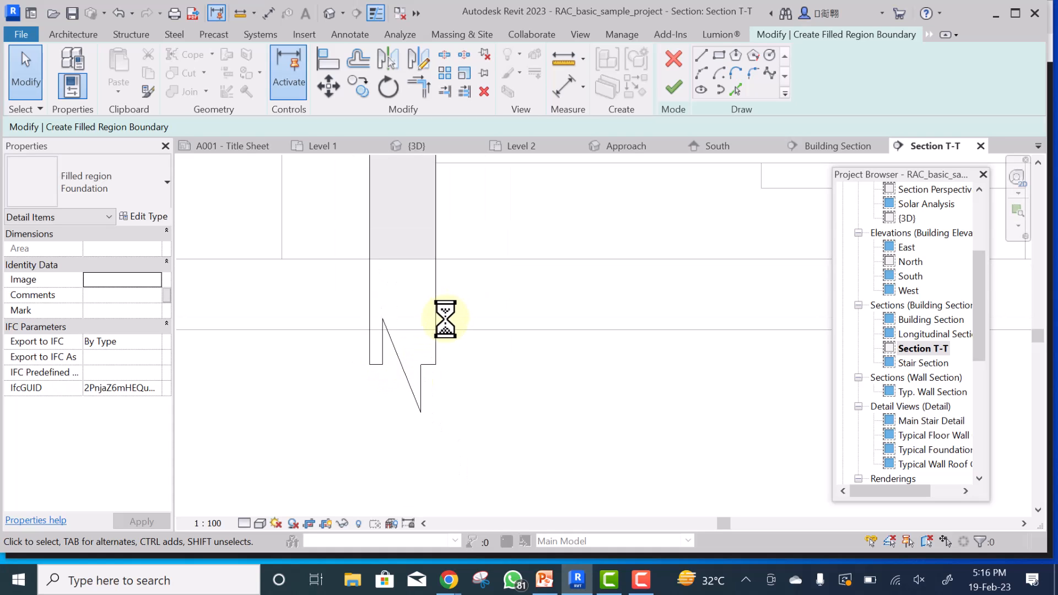
{"action": "left_click", "coordinate": [674, 89]}
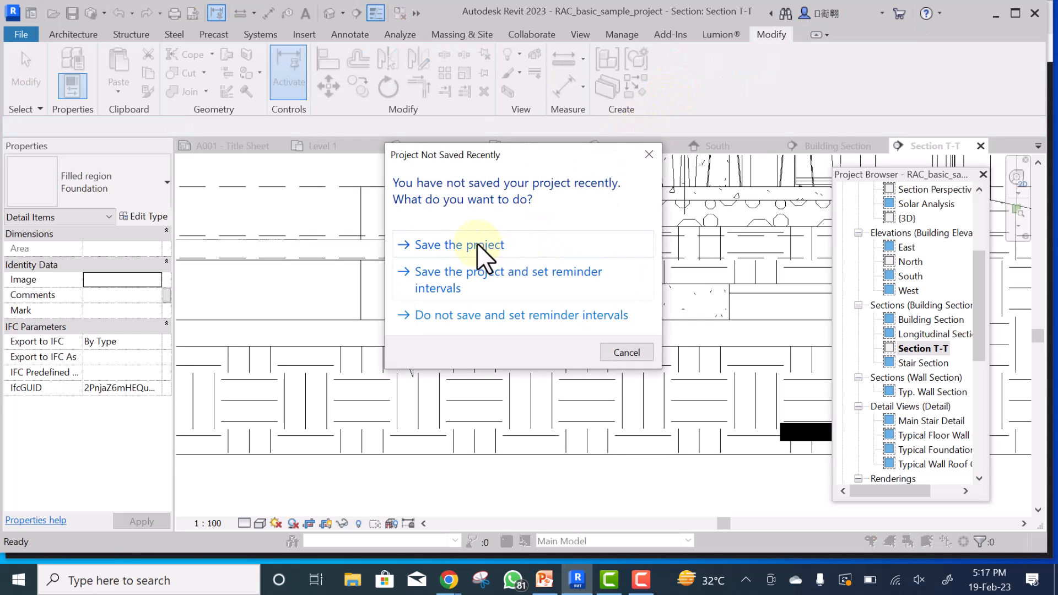
- Save the project as rac_basic_sample_project.rvt in the Documents folder
{"action": "left_click", "coordinate": [477, 243]}
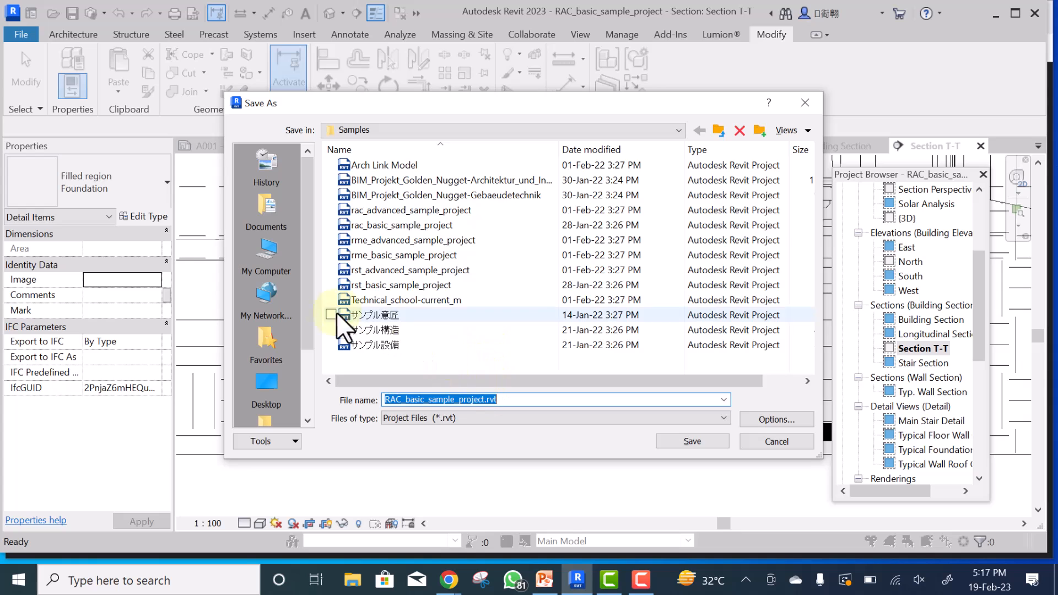
{"action": "left_click", "coordinate": [274, 219]}
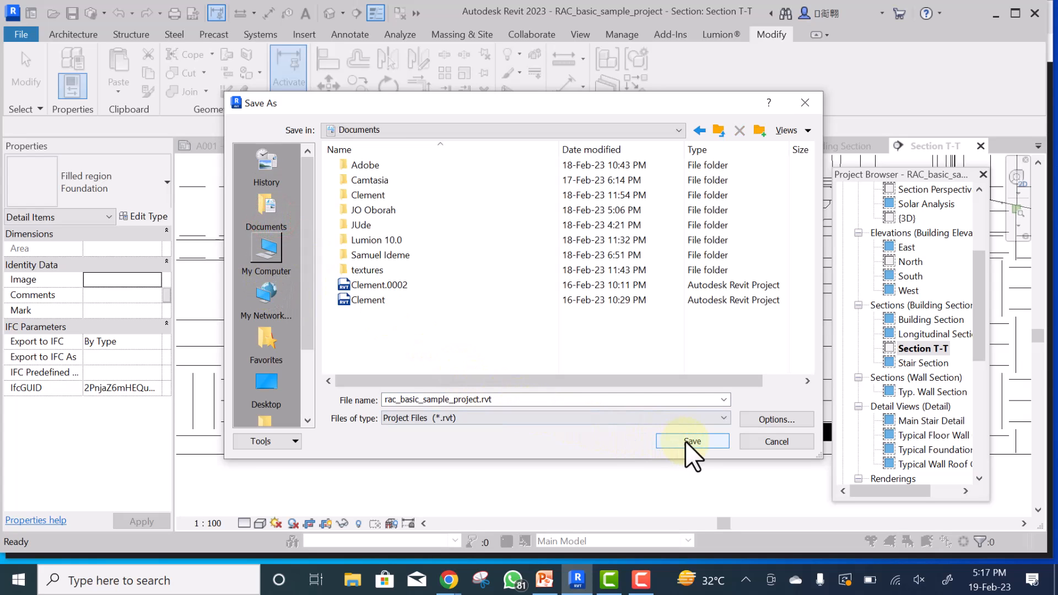
{"action": "left_click", "coordinate": [691, 439]}
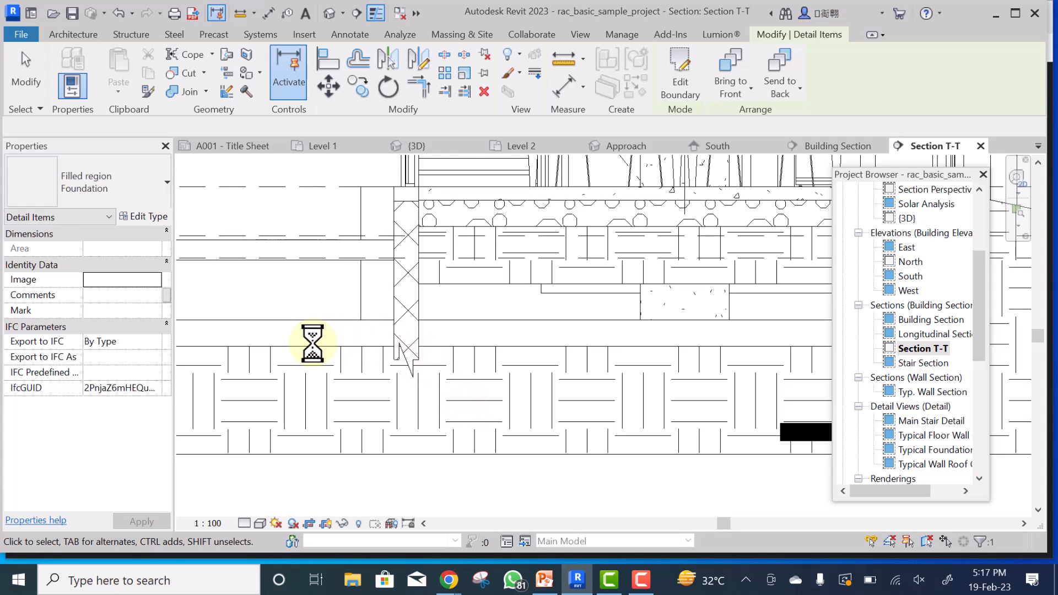
- Copy the Foundation filled region from its top-left corner to the top-left corner of the right foundation wall, then end the copying
{"action": "scroll", "coordinate": [312, 343], "scroll_direction": "down", "scroll_amount": 2}
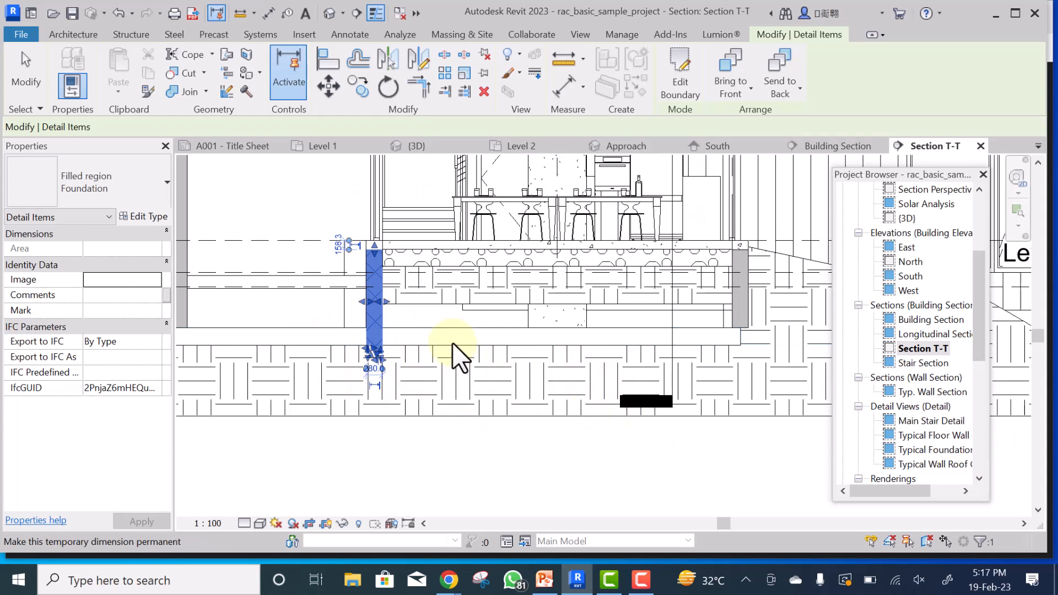
{"action": "left_click", "coordinate": [375, 249]}
{"action": "scroll", "coordinate": [375, 250], "scroll_direction": "up", "scroll_amount": 3}
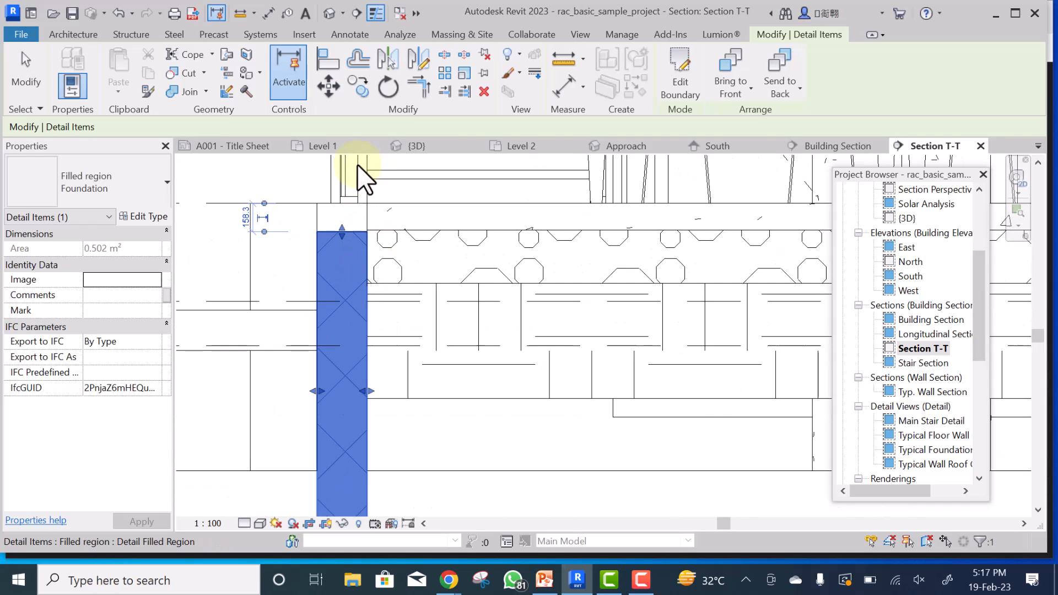
{"action": "left_click", "coordinate": [354, 85]}
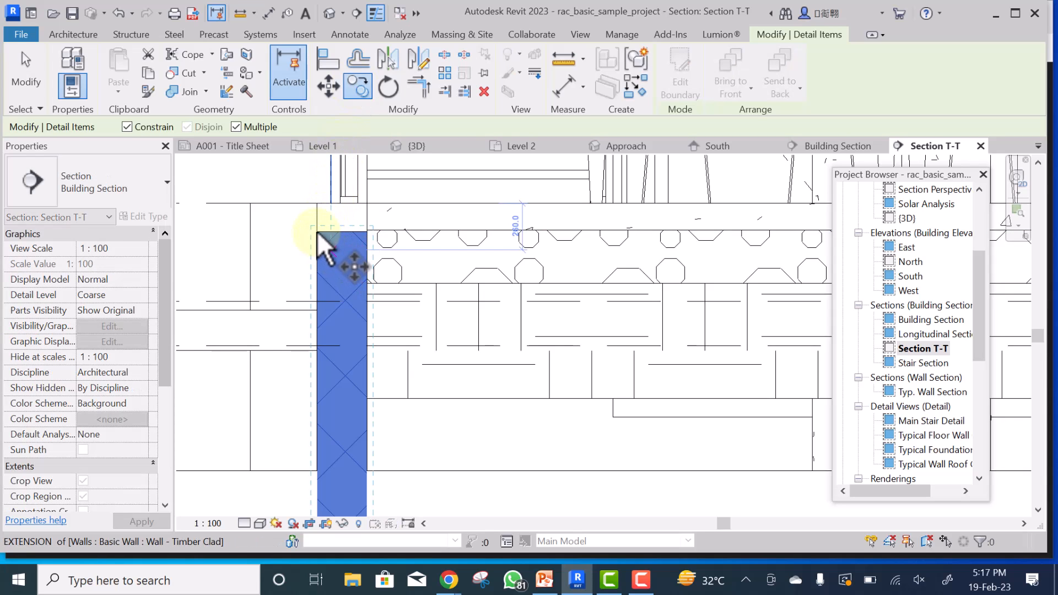
{"action": "scroll", "coordinate": [316, 229], "scroll_direction": "down", "scroll_amount": 2}
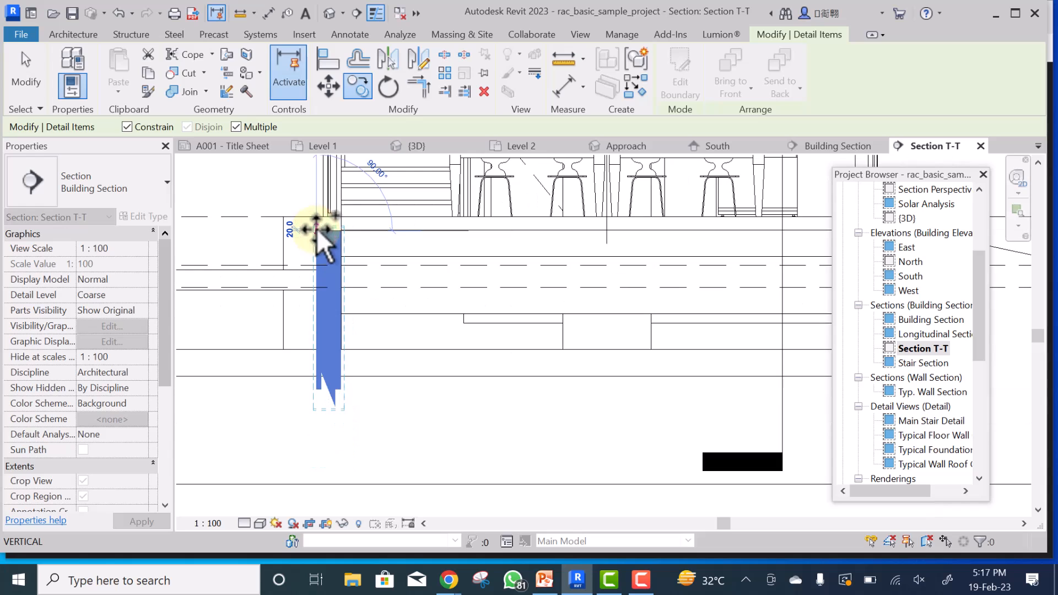
{"action": "left_click", "coordinate": [316, 228]}
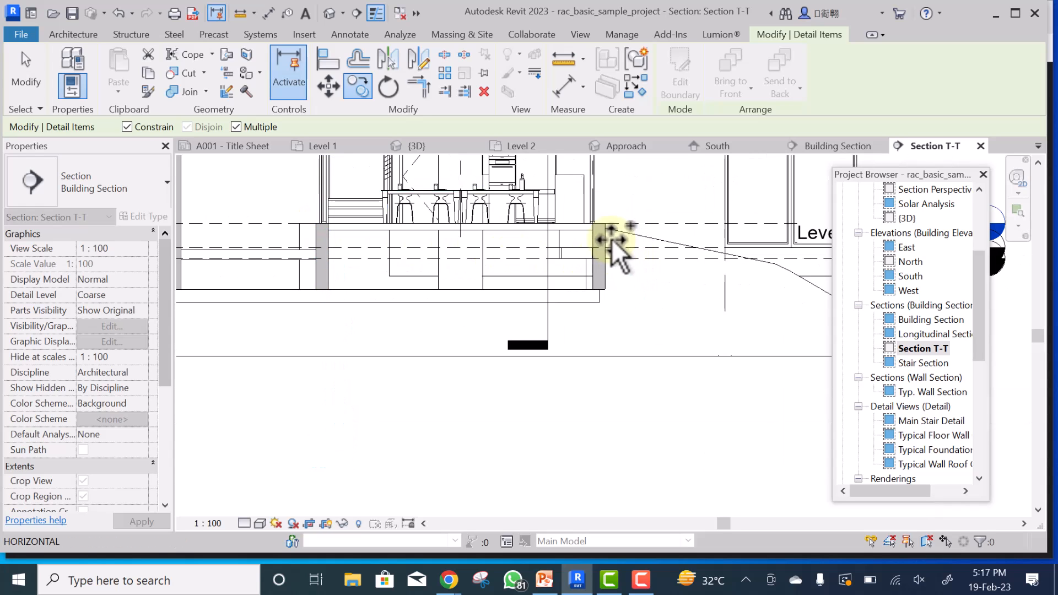
{"action": "scroll", "coordinate": [597, 231], "scroll_direction": "up", "scroll_amount": 3}
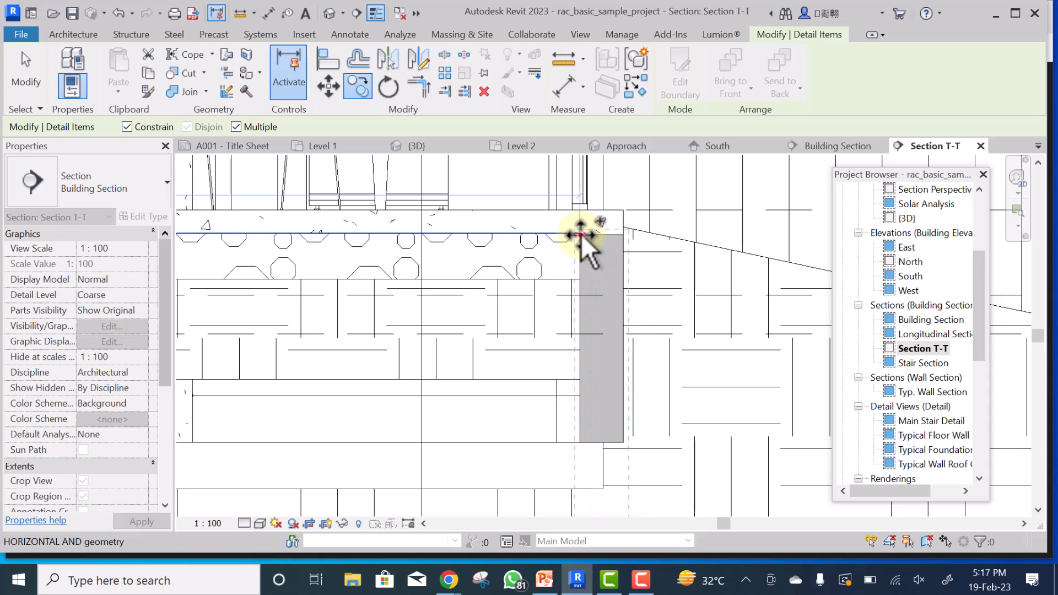
{"action": "left_click", "coordinate": [580, 235]}
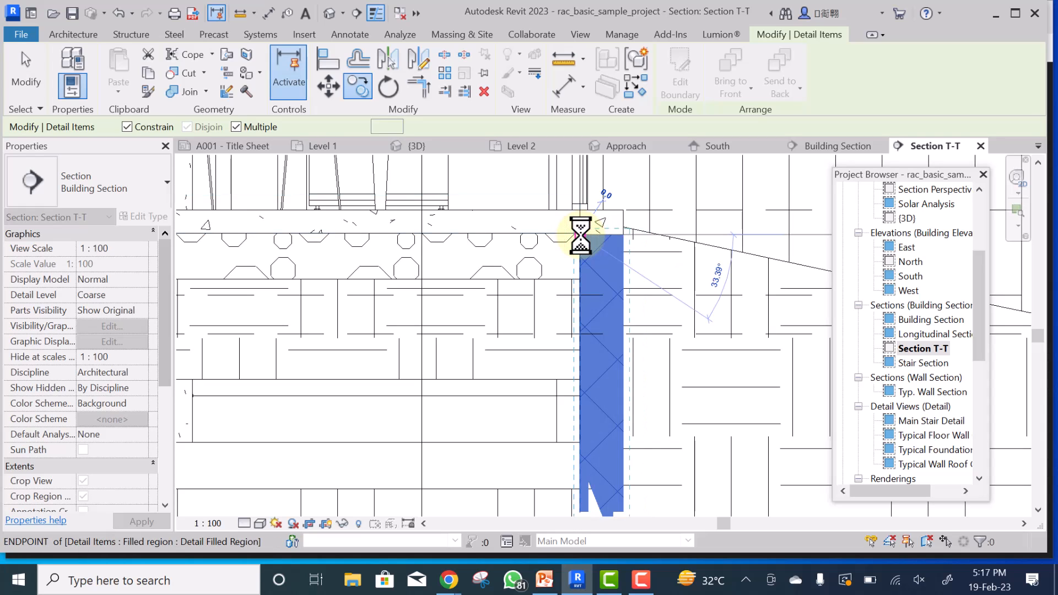
{"action": "right_click", "coordinate": [660, 251]}
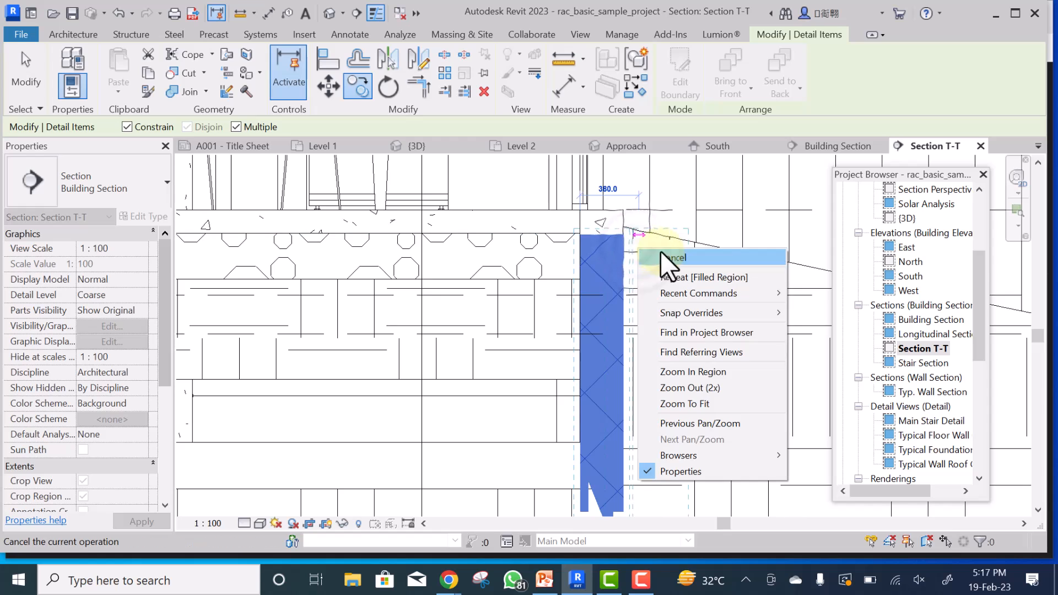
{"action": "left_click", "coordinate": [669, 257]}
{"action": "scroll", "coordinate": [647, 256], "scroll_direction": "down", "scroll_amount": 3}
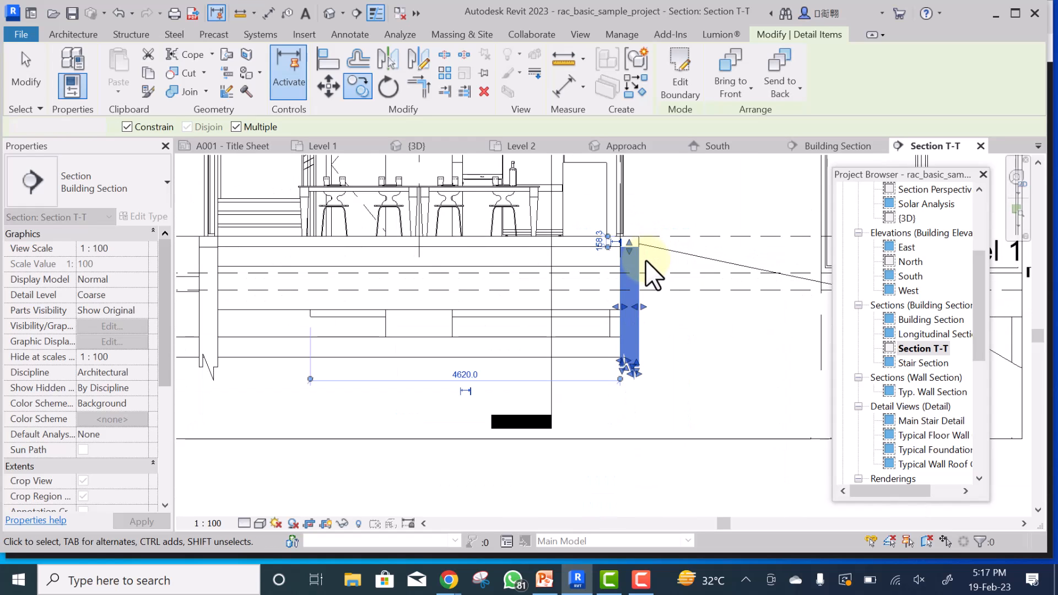
- Deselect the copied foundation region and inspect the ground floor layers, foundation walls and overall Section T-T view
{"action": "scroll", "coordinate": [673, 345], "scroll_direction": "down", "scroll_amount": 2}
{"action": "left_click", "coordinate": [674, 345]}
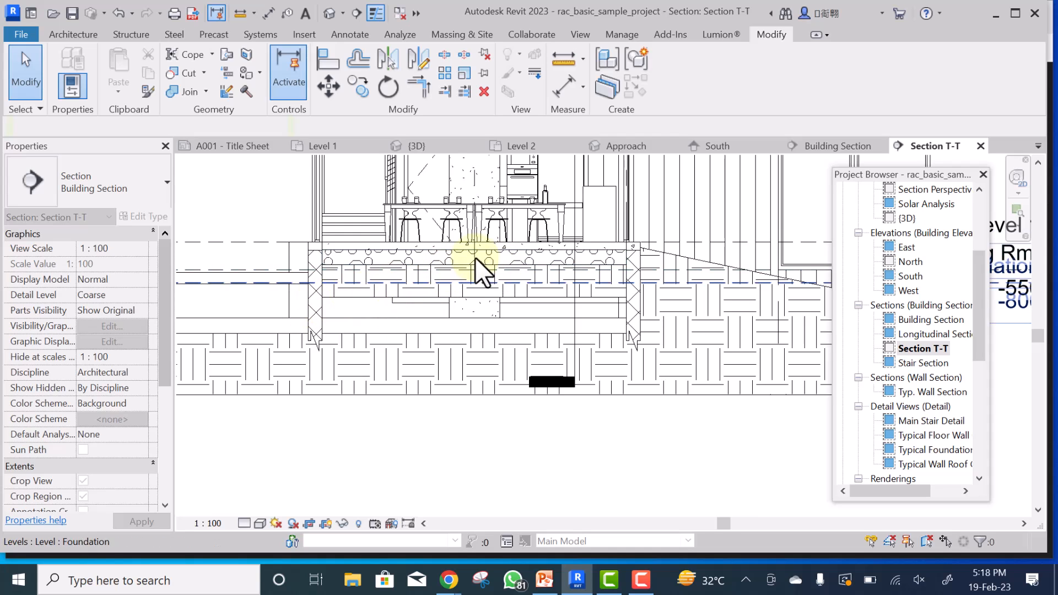
{"action": "scroll", "coordinate": [372, 247], "scroll_direction": "up", "scroll_amount": 2}
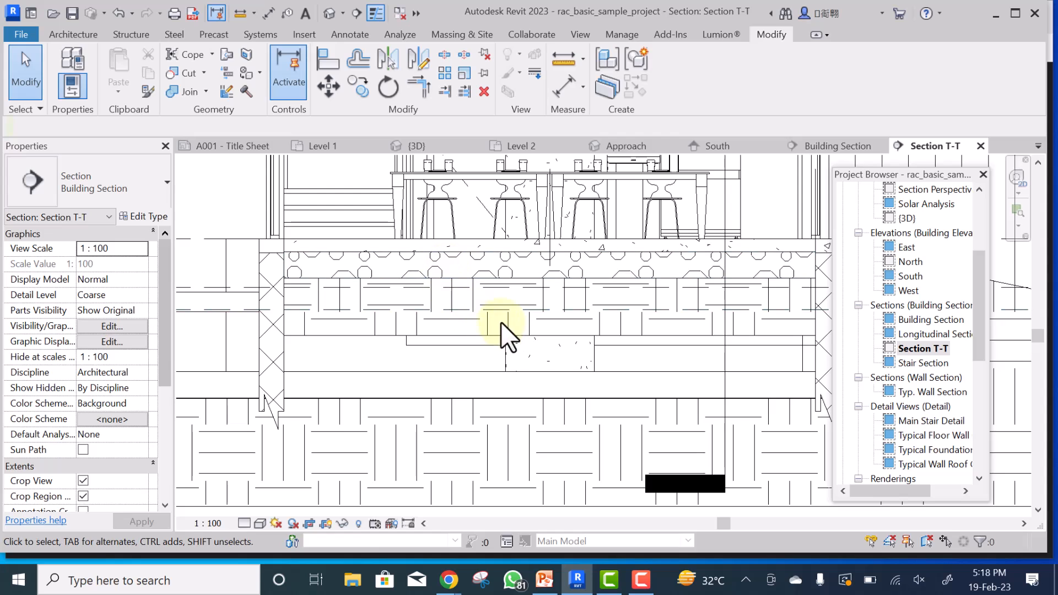
{"action": "scroll", "coordinate": [444, 316], "scroll_direction": "down", "scroll_amount": 1}
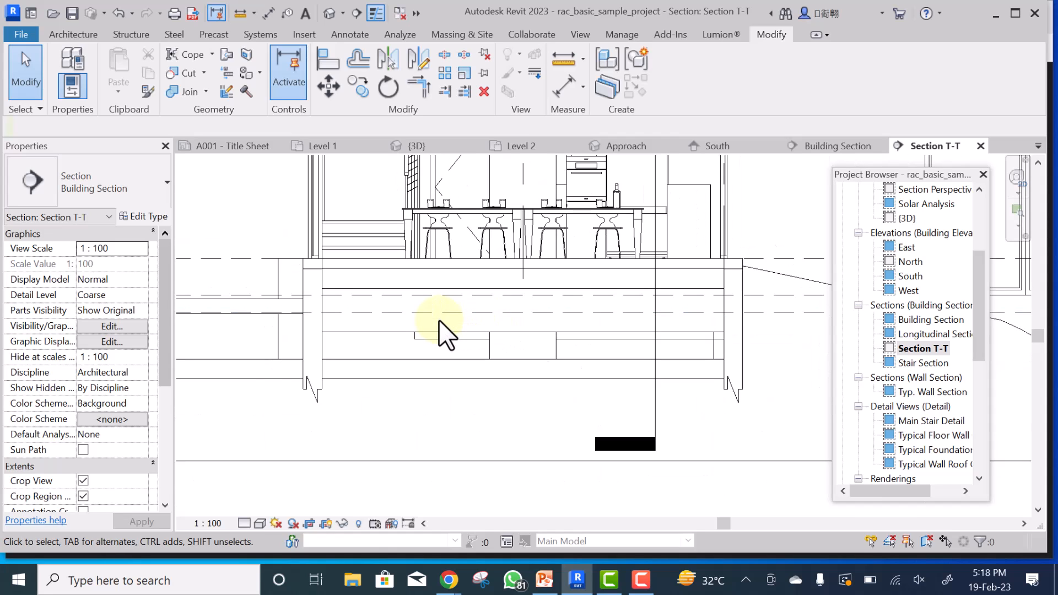
{"action": "scroll", "coordinate": [439, 320], "scroll_direction": "down", "scroll_amount": 2}
{"action": "scroll", "coordinate": [451, 306], "scroll_direction": "down", "scroll_amount": 2}
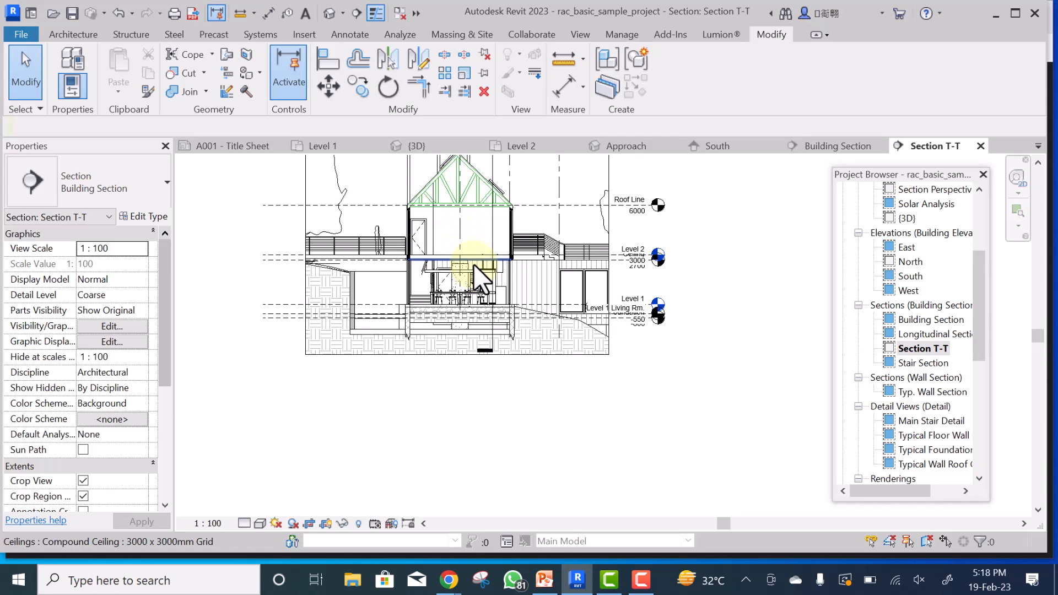
{"action": "scroll", "coordinate": [468, 235], "scroll_direction": "up", "scroll_amount": 3}
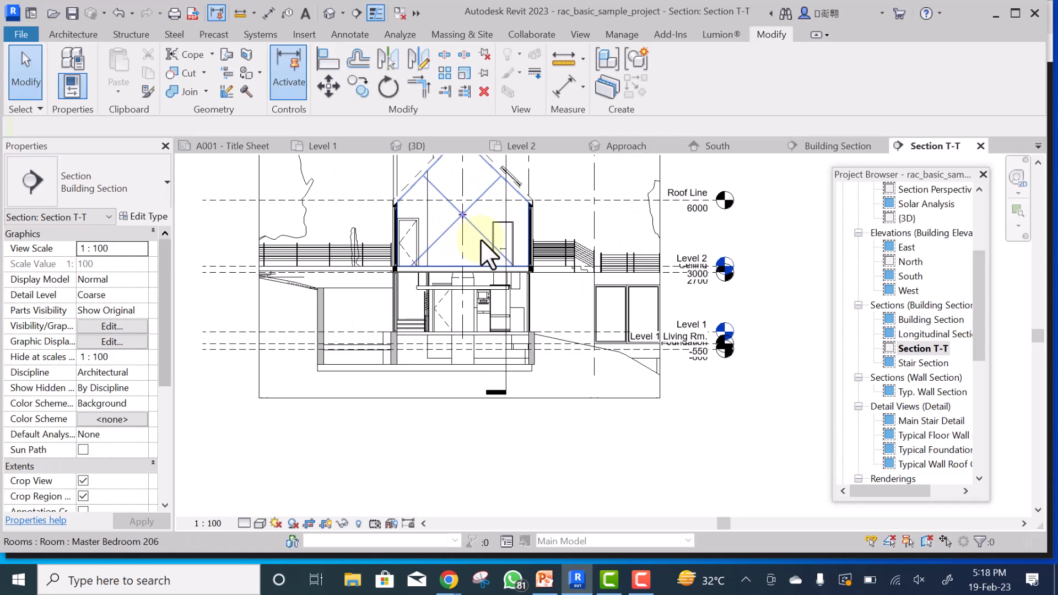
{"action": "scroll", "coordinate": [487, 233], "scroll_direction": "down", "scroll_amount": 1}
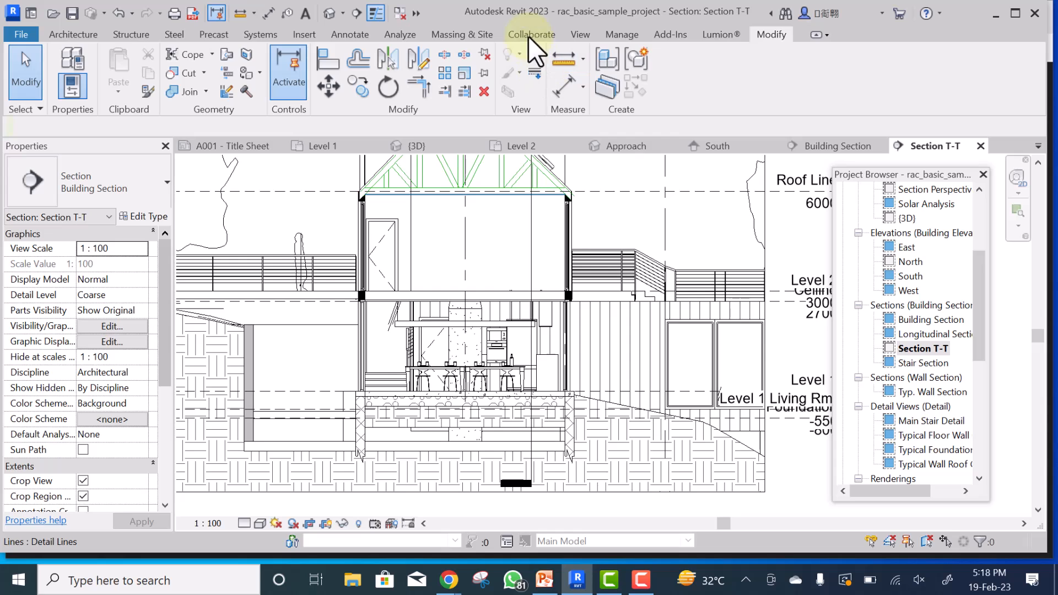
- Tag all untagged rooms in the current section view with M_Room Tag : Room Tag, horizontally and without leaders
{"action": "left_click", "coordinate": [341, 35]}
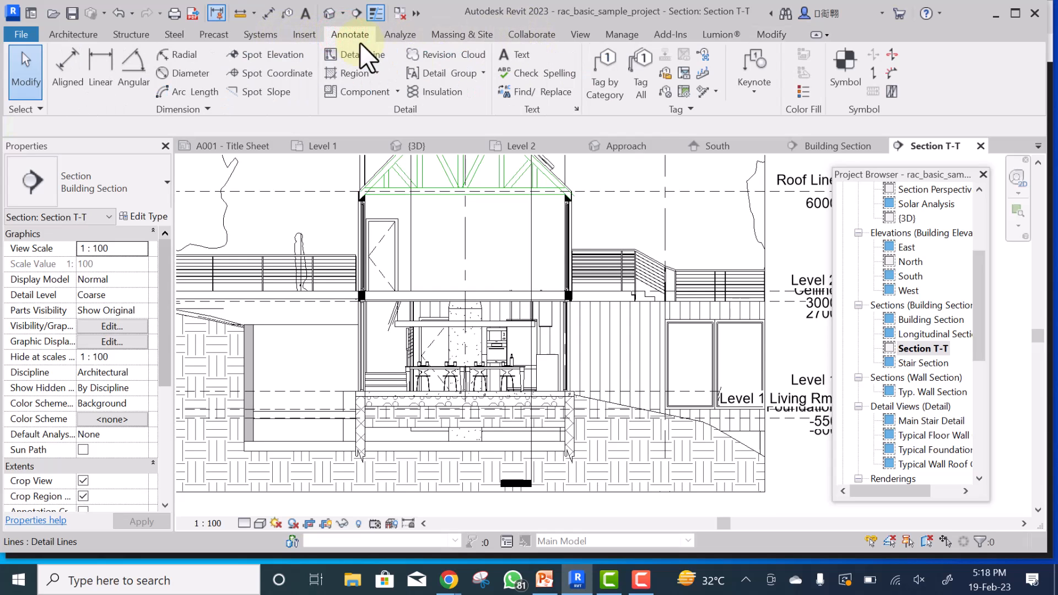
{"action": "left_click", "coordinate": [640, 77]}
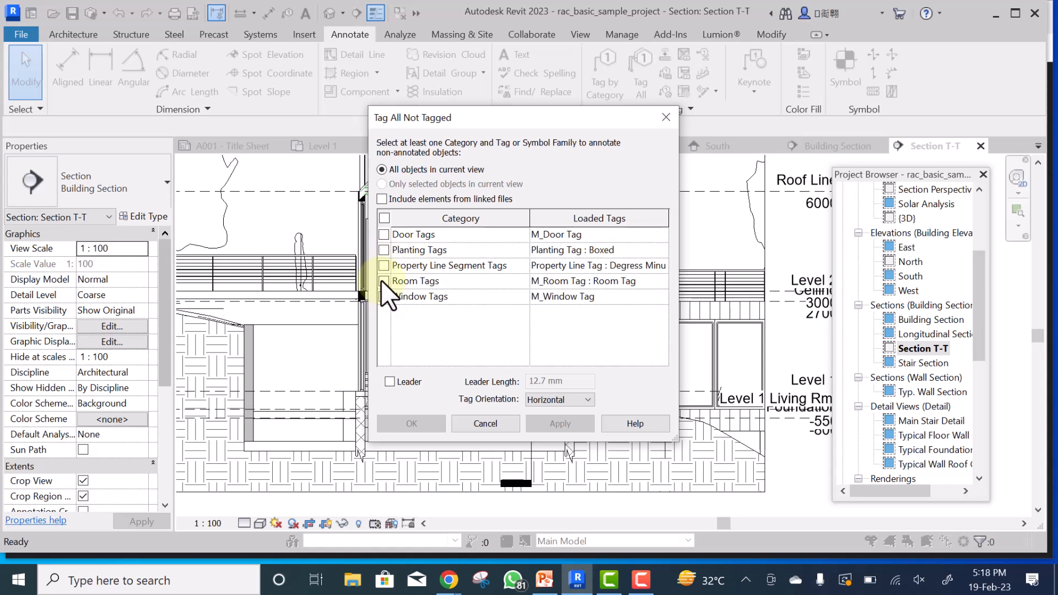
{"action": "left_click", "coordinate": [384, 280]}
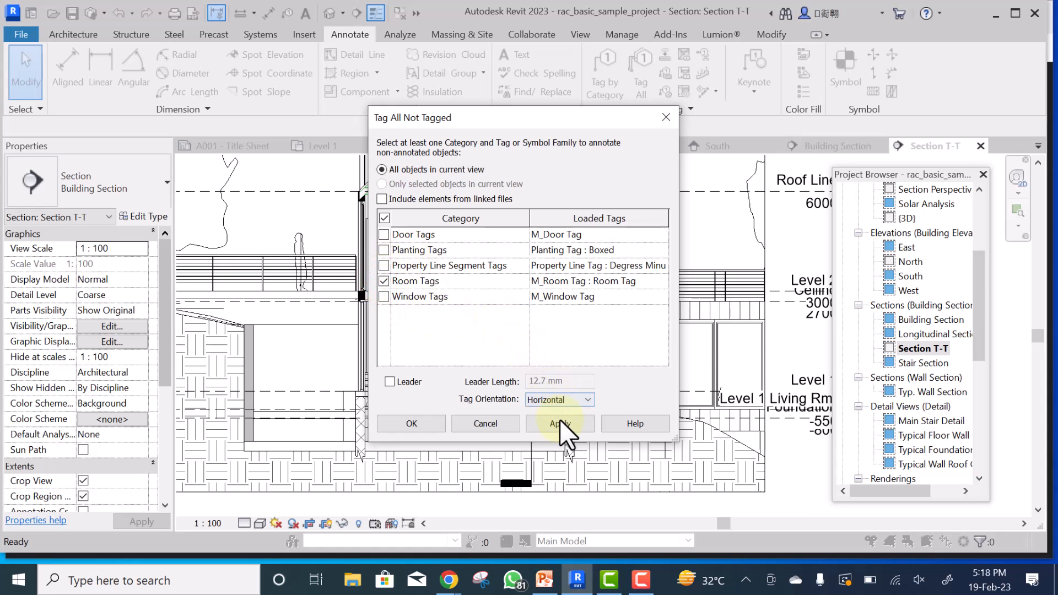
{"action": "left_click", "coordinate": [417, 423]}
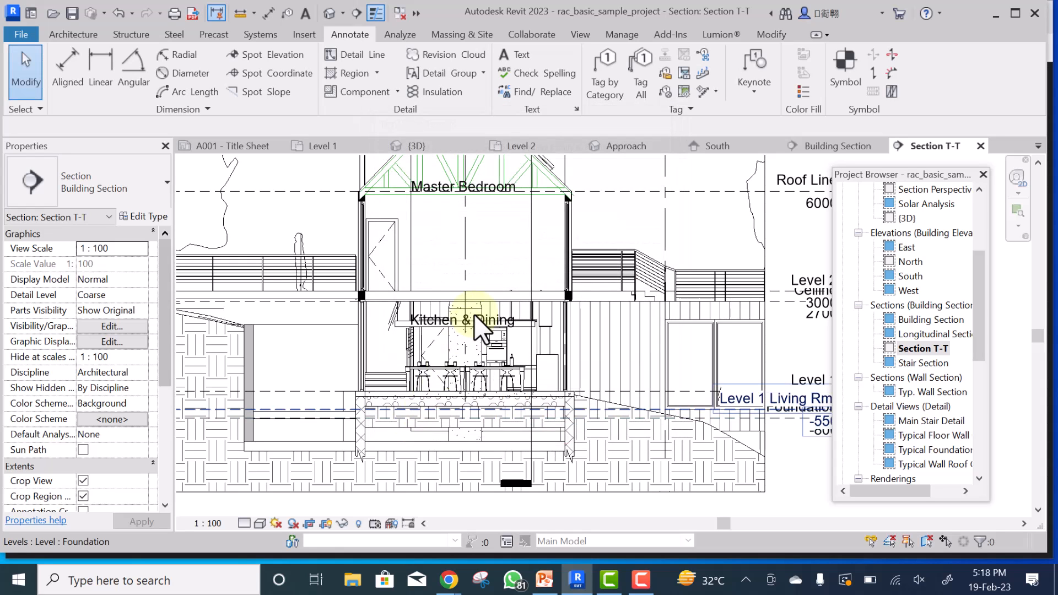
- Move the Master Bedroom room tag down from the truss's bottom chord into the open room area and deselect it
{"action": "scroll", "coordinate": [468, 188], "scroll_direction": "up", "scroll_amount": 1}
{"action": "middle_click_drag", "start_coordinate": [468, 187], "coordinate": [478, 253]}
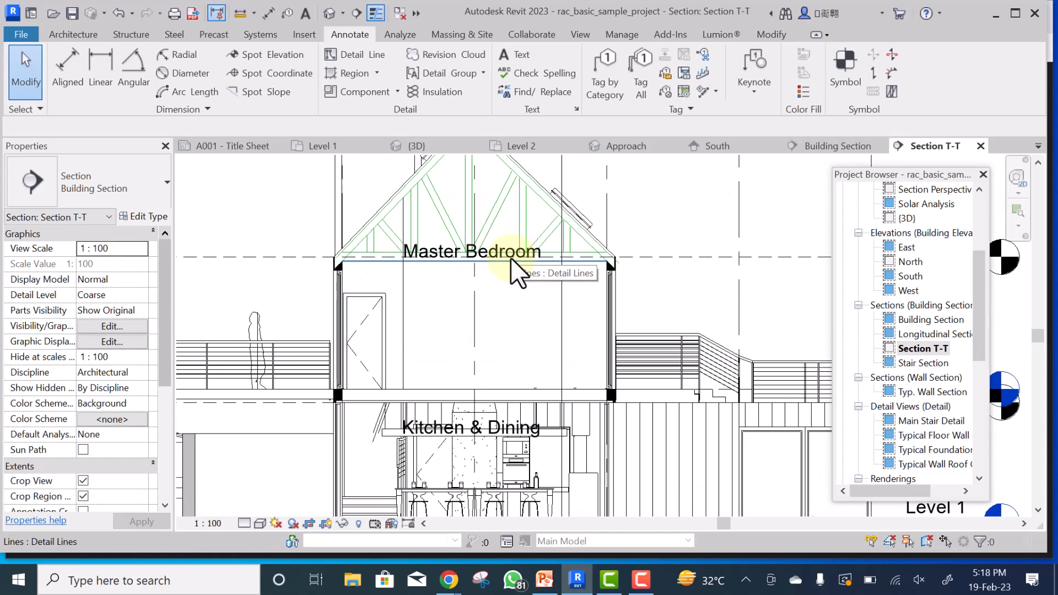
{"action": "left_click", "coordinate": [497, 246]}
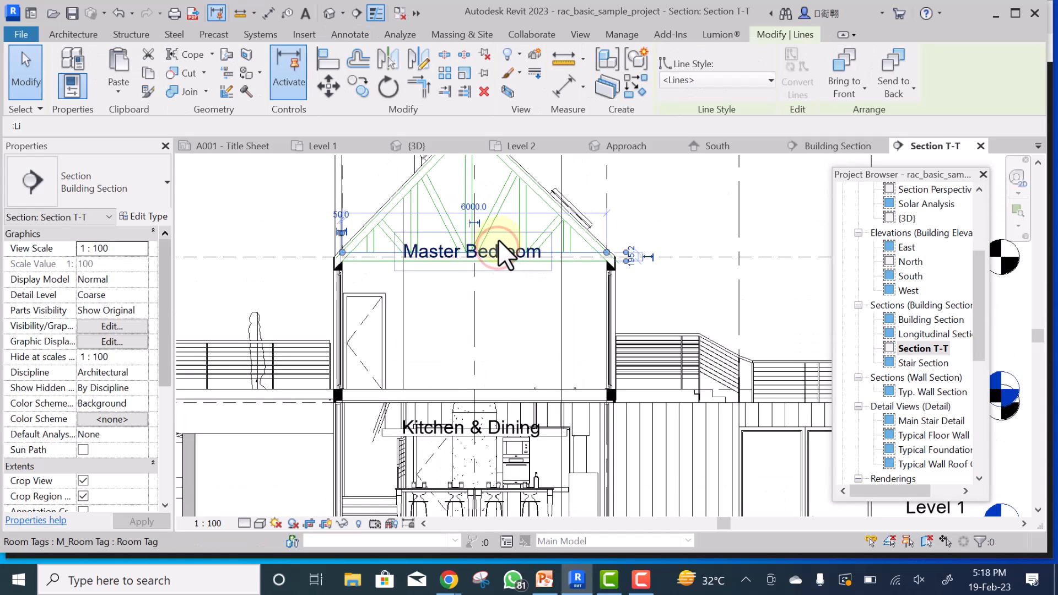
{"action": "left_click_drag", "start_coordinate": [502, 241], "coordinate": [498, 293]}
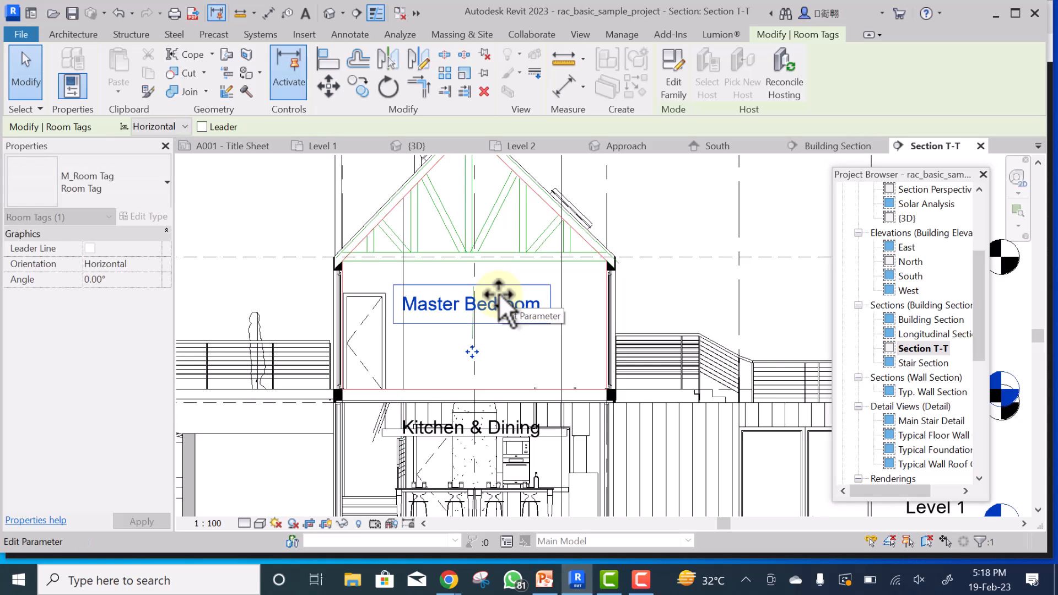
{"action": "key", "text": "Escape"}
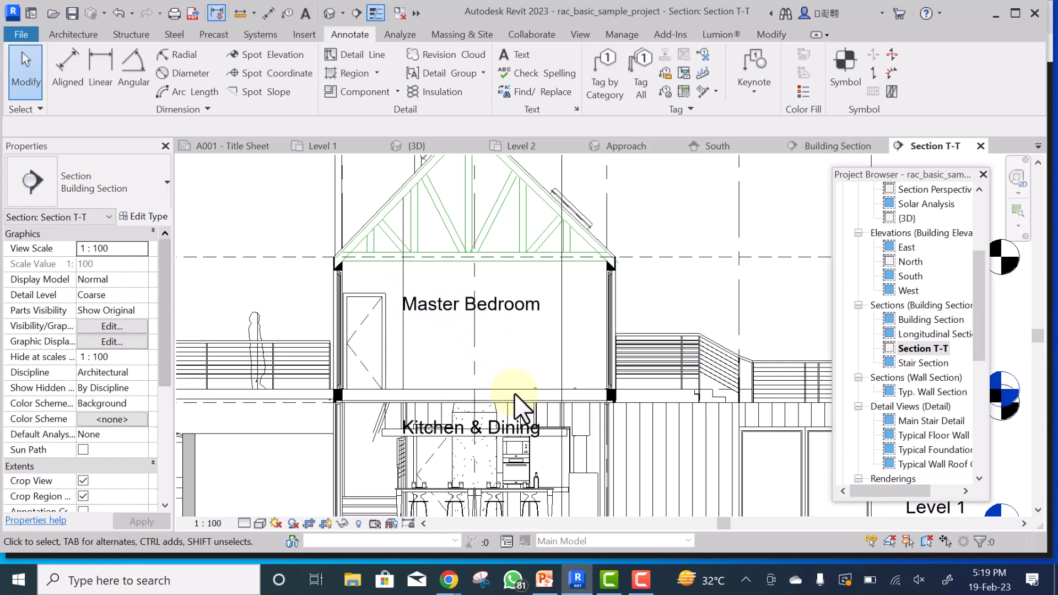
- Open the Level 2 floor plan and check which room the Section T-T line cuts through
{"action": "scroll", "coordinate": [480, 412], "scroll_direction": "down", "scroll_amount": 4}
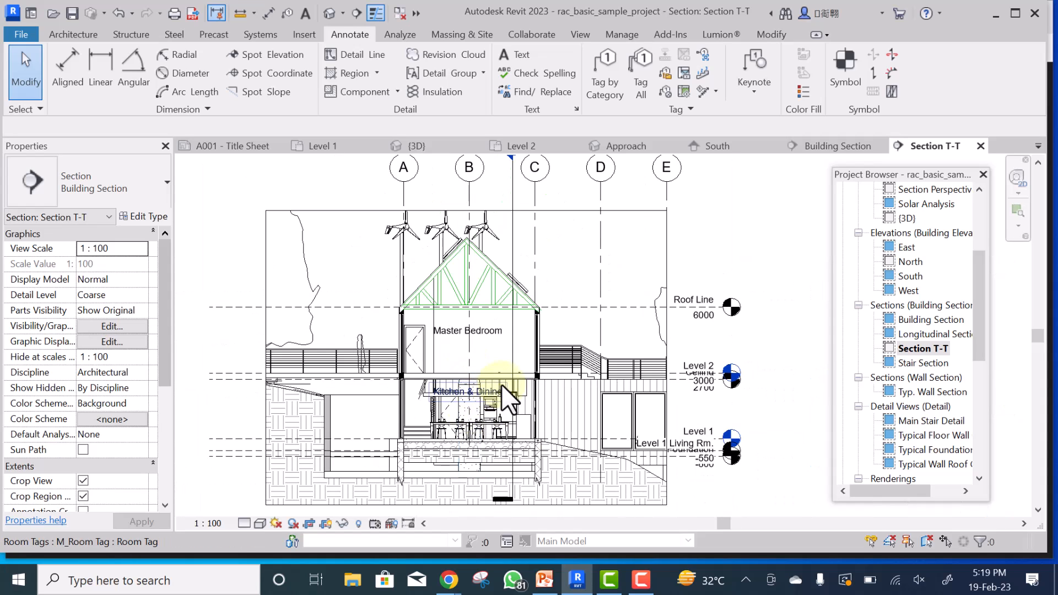
{"action": "left_click_drag", "start_coordinate": [976, 280], "coordinate": [964, 204]}
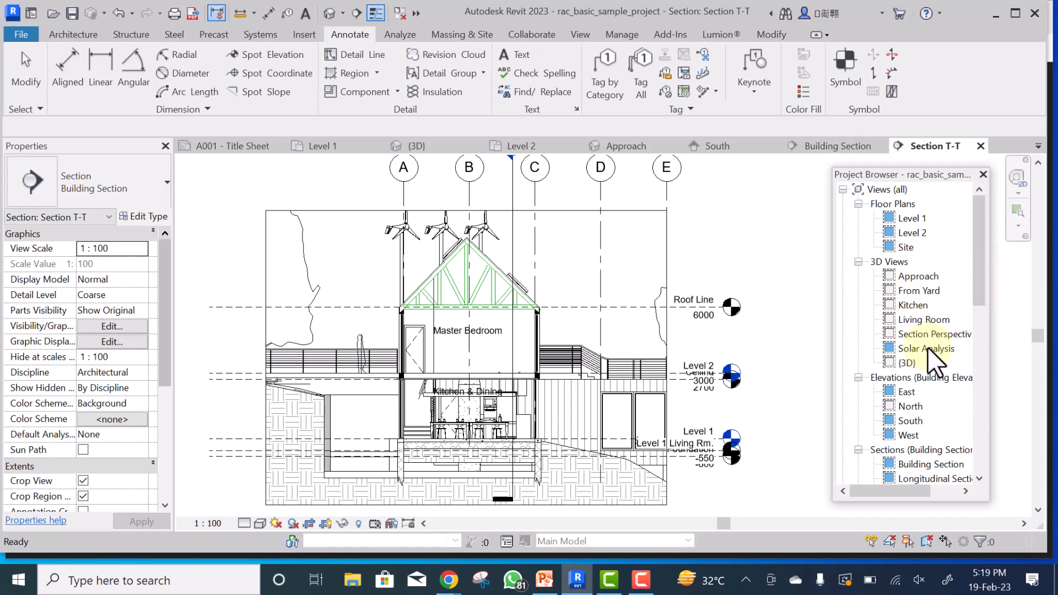
{"action": "double_click", "coordinate": [915, 233]}
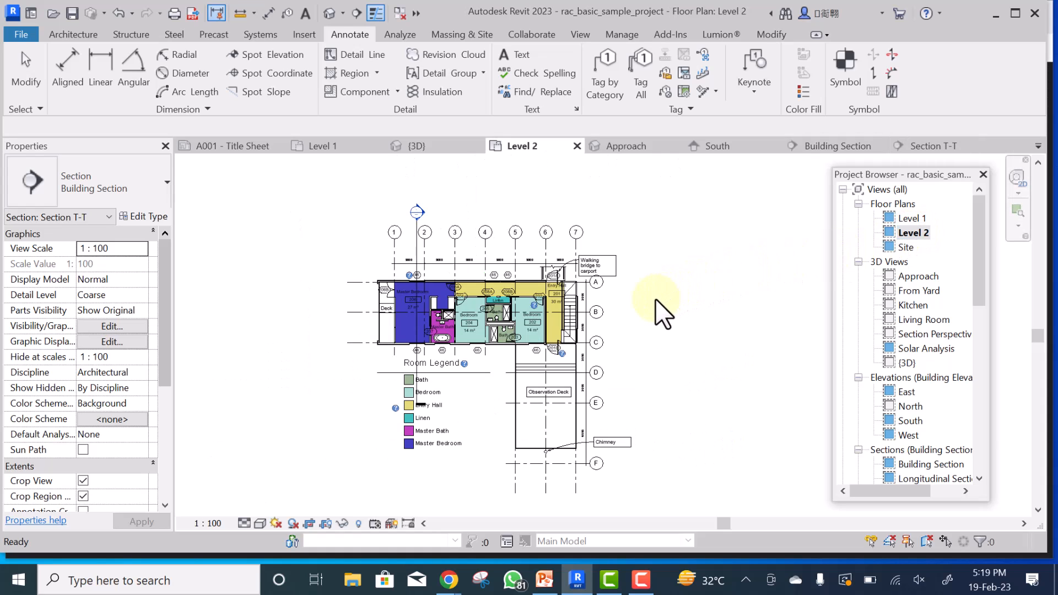
{"action": "scroll", "coordinate": [412, 316], "scroll_direction": "up", "scroll_amount": 8}
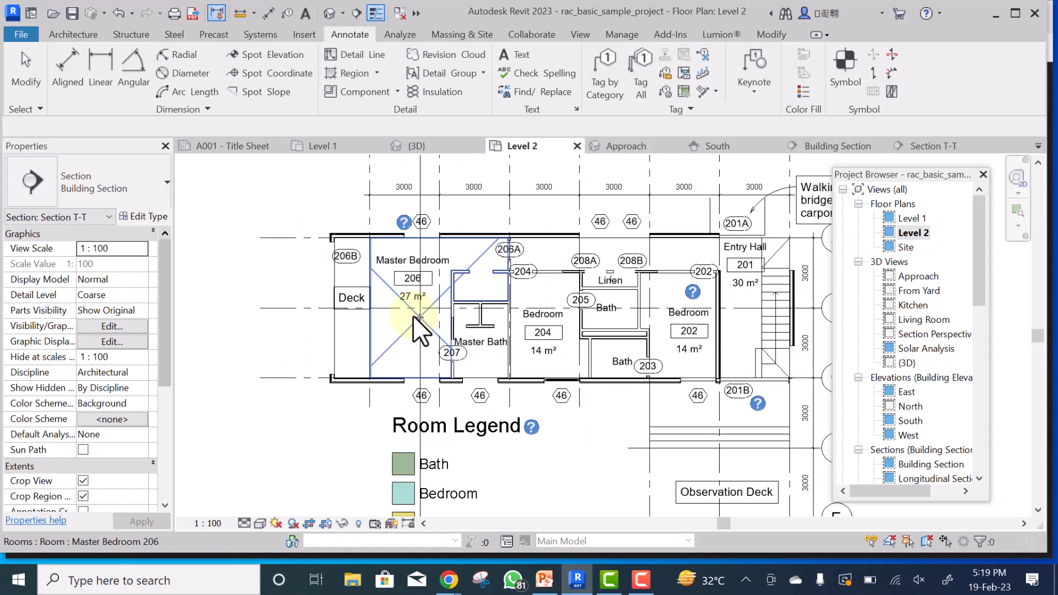
{"action": "scroll", "coordinate": [432, 319], "scroll_direction": "down", "scroll_amount": 2}
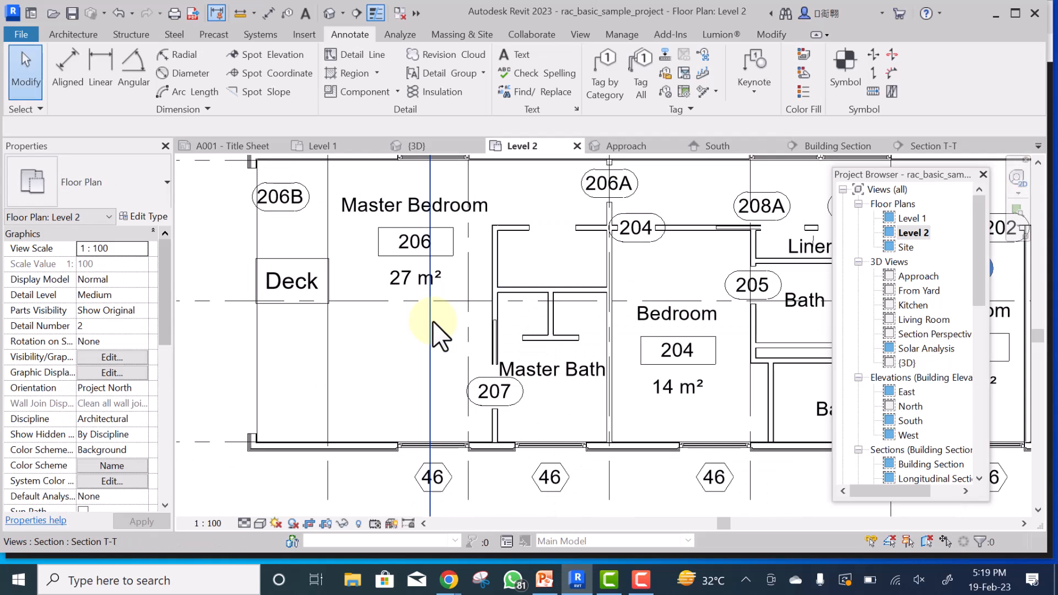
{"action": "scroll", "coordinate": [432, 286], "scroll_direction": "down", "scroll_amount": 2}
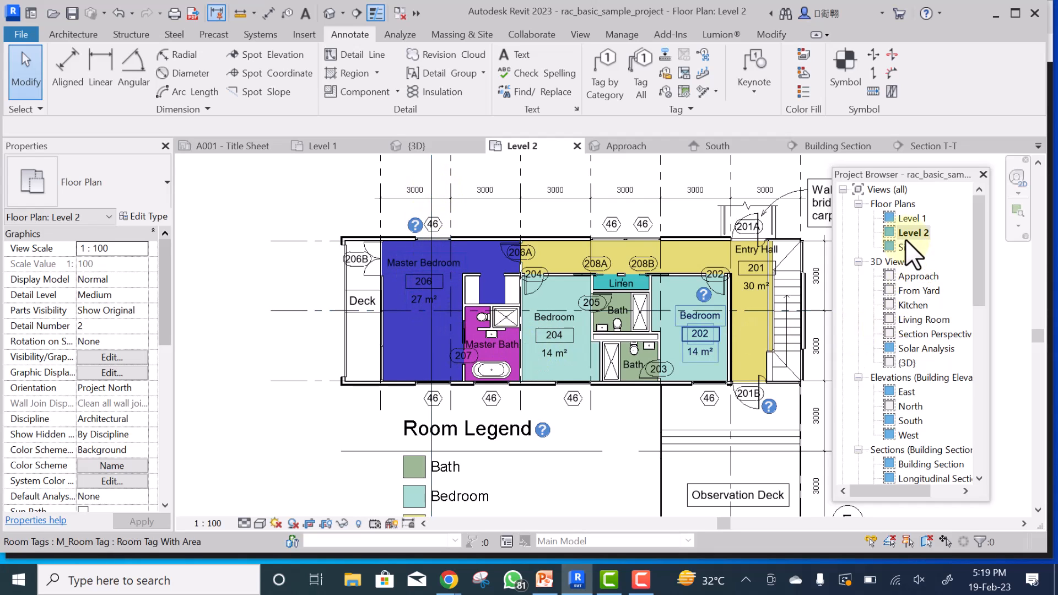
- Open the Level 1 floor plan and check the room that the Section T-T line crosses
{"action": "left_click", "coordinate": [904, 223]}
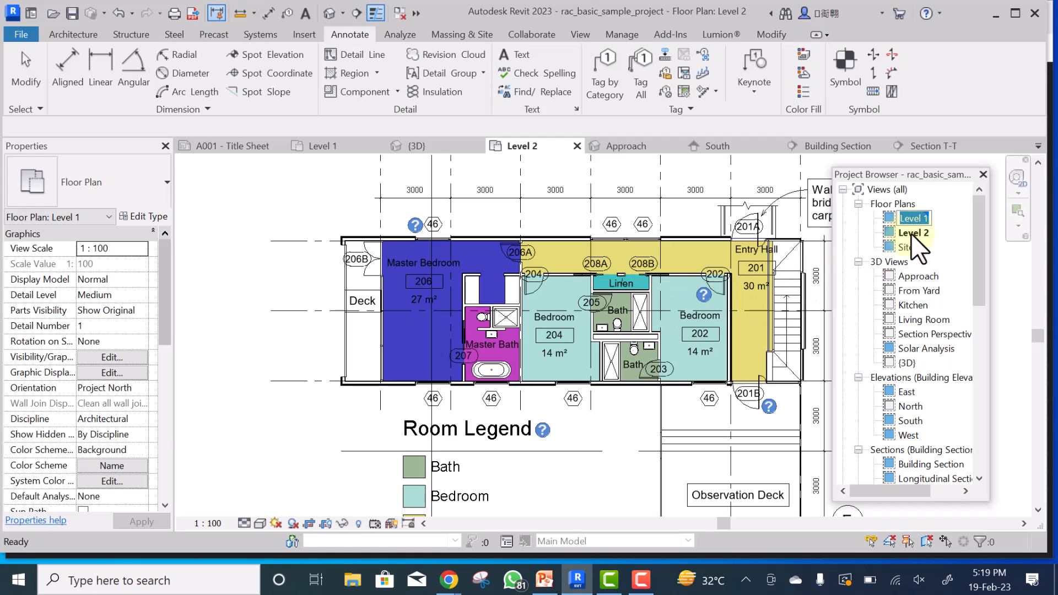
{"action": "left_click", "coordinate": [909, 219]}
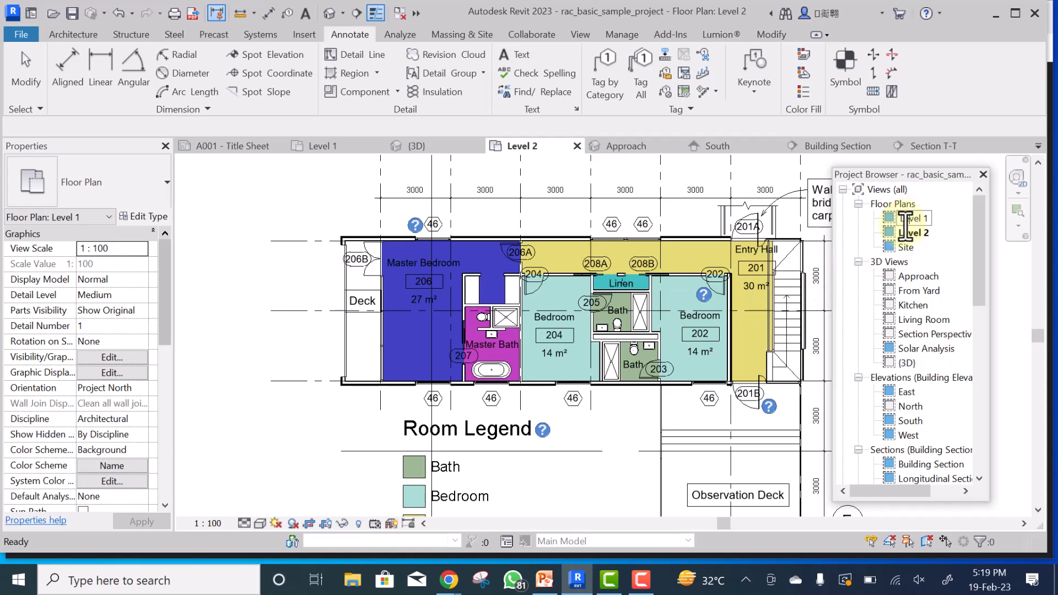
{"action": "double_click", "coordinate": [940, 220]}
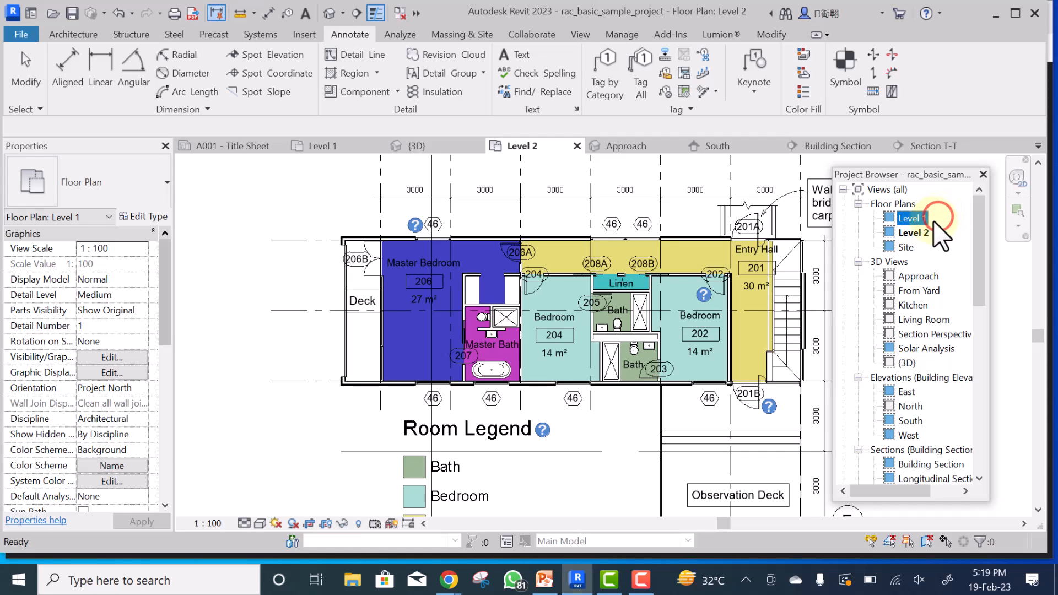
{"action": "double_click", "coordinate": [904, 219]}
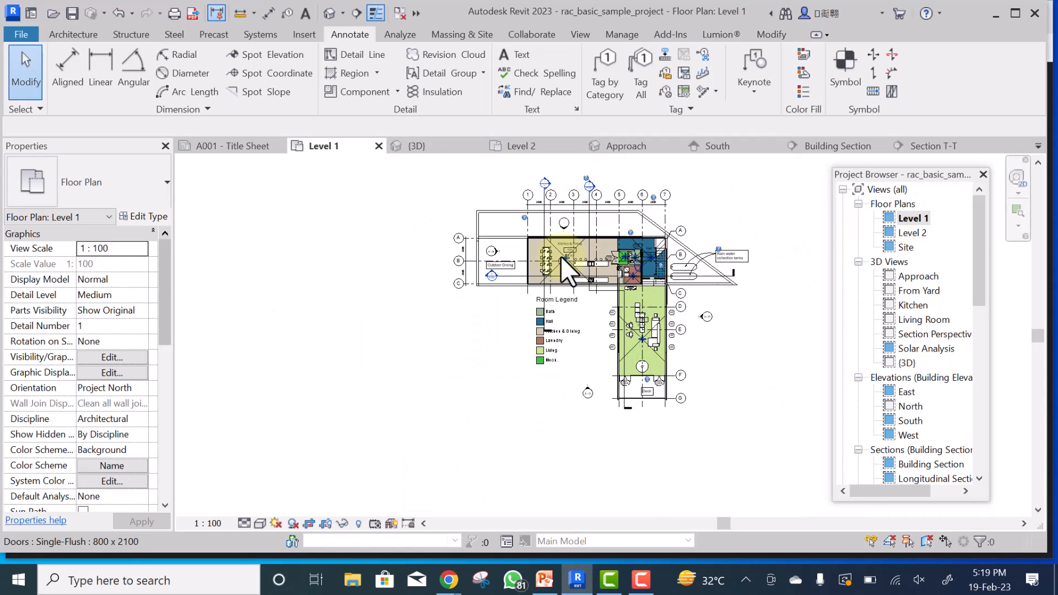
{"action": "scroll", "coordinate": [546, 260], "scroll_direction": "up", "scroll_amount": 3}
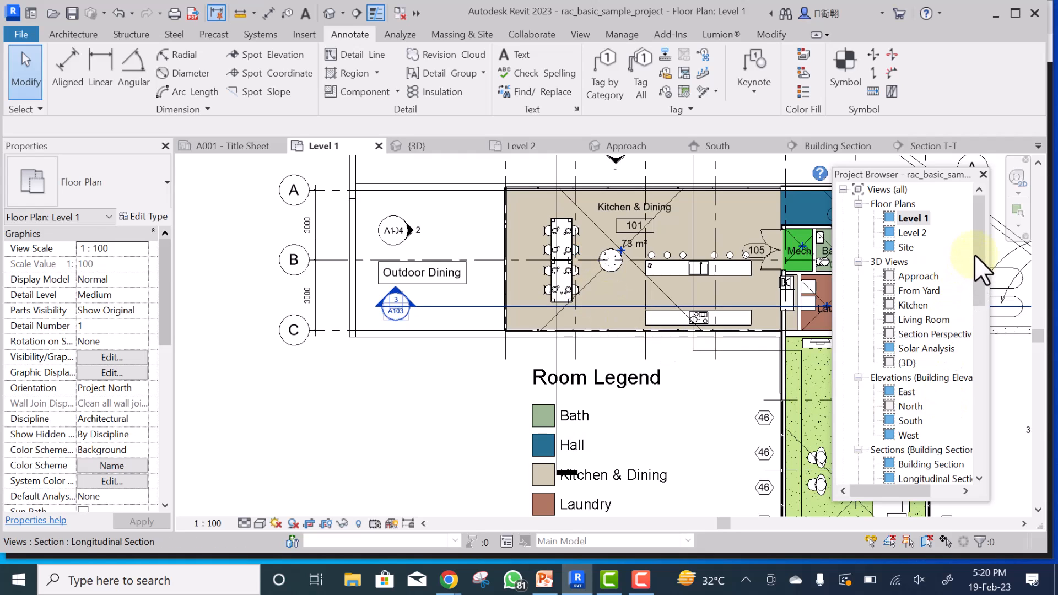
- Return to Section T-T and examine the timber roof truss above the Master Bedroom and the overall section
{"action": "left_click_drag", "start_coordinate": [977, 254], "coordinate": [974, 317]}
{"action": "double_click", "coordinate": [921, 334]}
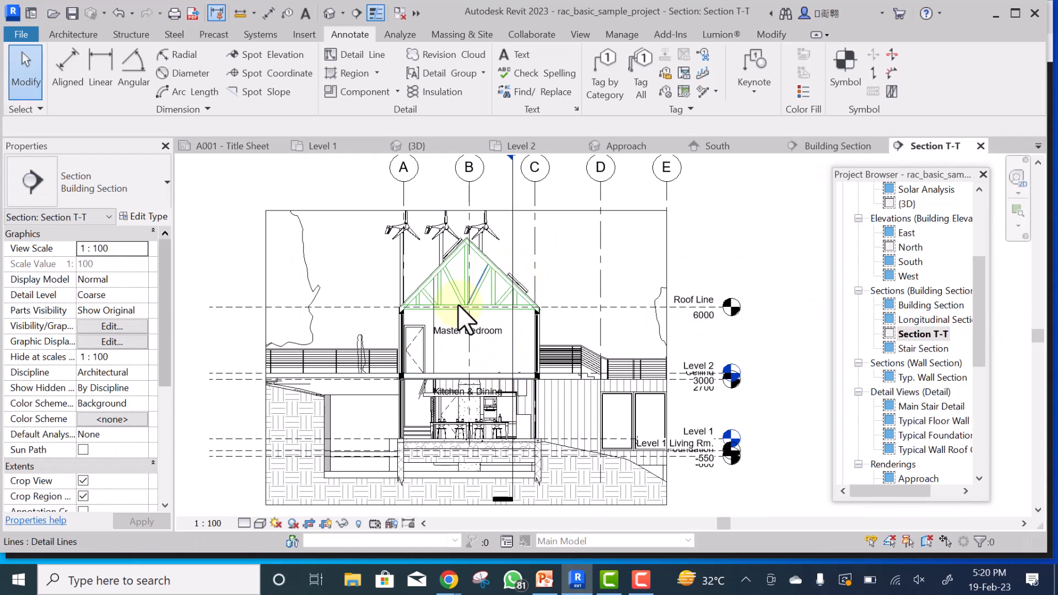
{"action": "scroll", "coordinate": [458, 304], "scroll_direction": "up", "scroll_amount": 1}
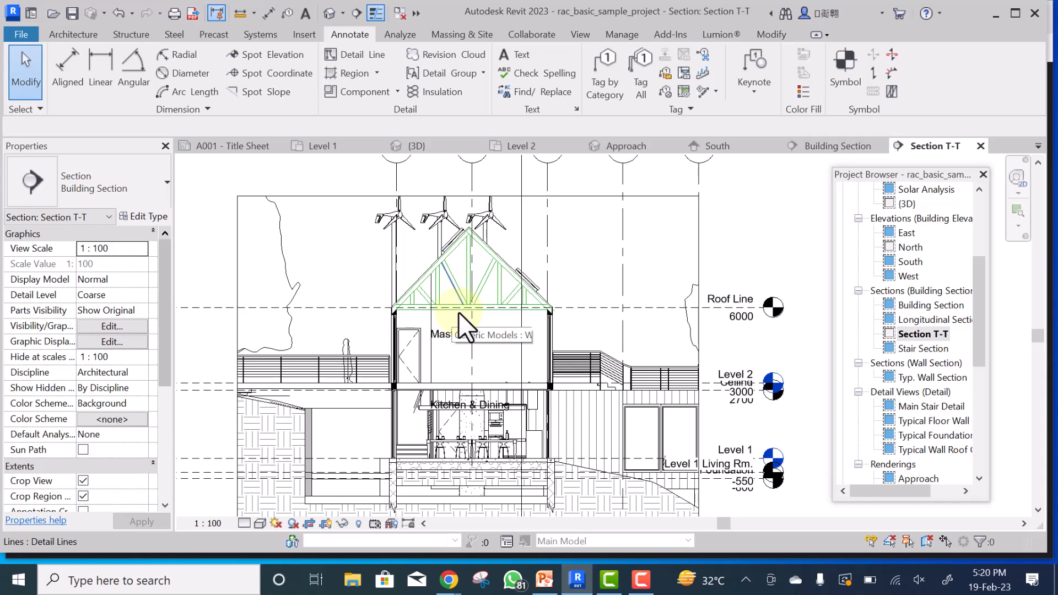
{"action": "scroll", "coordinate": [458, 312], "scroll_direction": "up", "scroll_amount": 1}
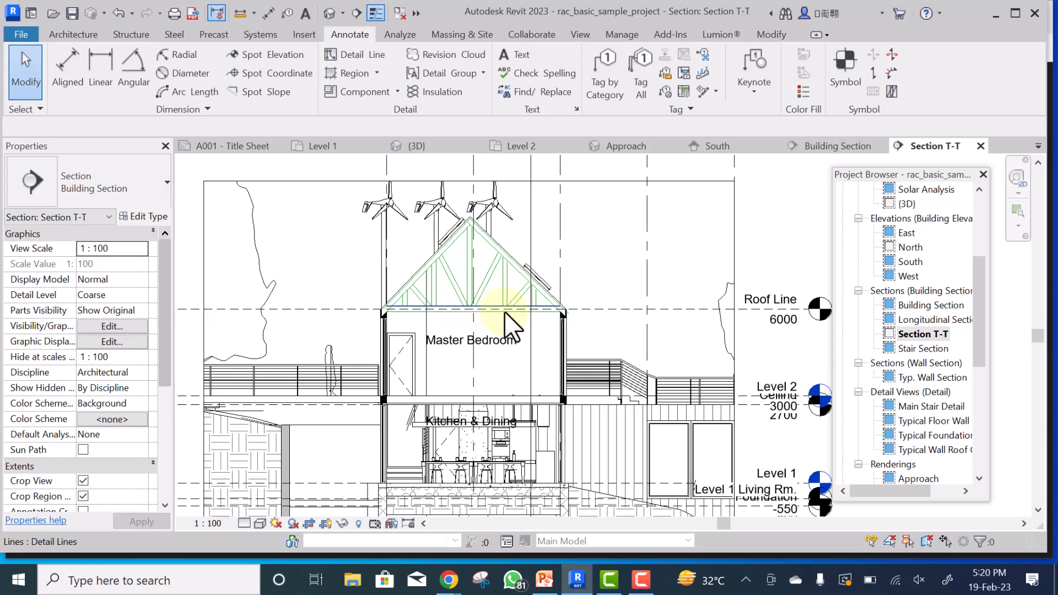
{"action": "scroll", "coordinate": [447, 289], "scroll_direction": "up", "scroll_amount": 1}
{"action": "scroll", "coordinate": [442, 313], "scroll_direction": "up", "scroll_amount": 4}
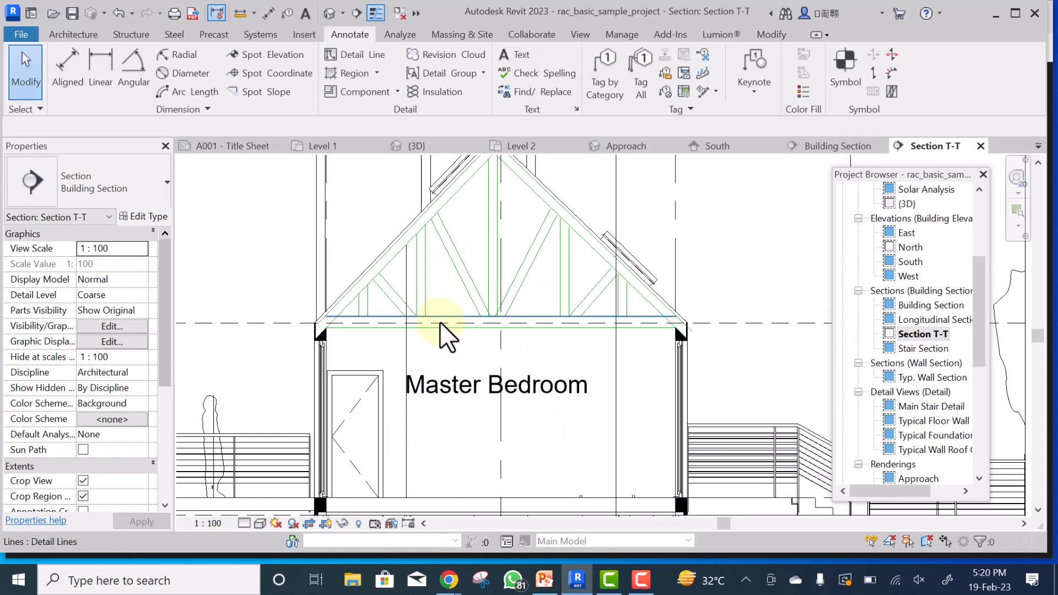
{"action": "scroll", "coordinate": [440, 325], "scroll_direction": "up", "scroll_amount": 1}
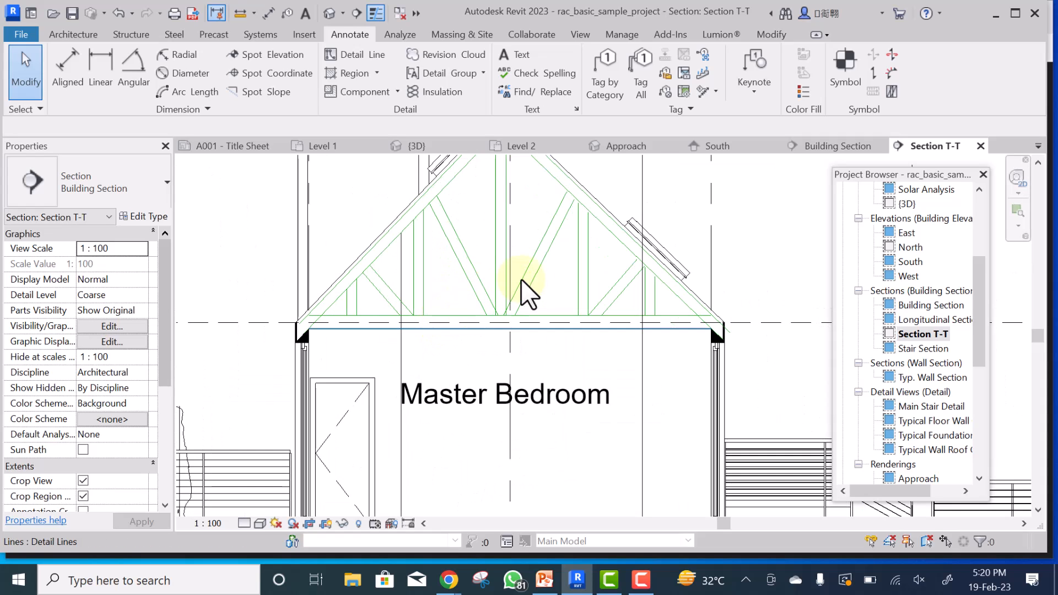
{"action": "scroll", "coordinate": [590, 285], "scroll_direction": "down", "scroll_amount": 1}
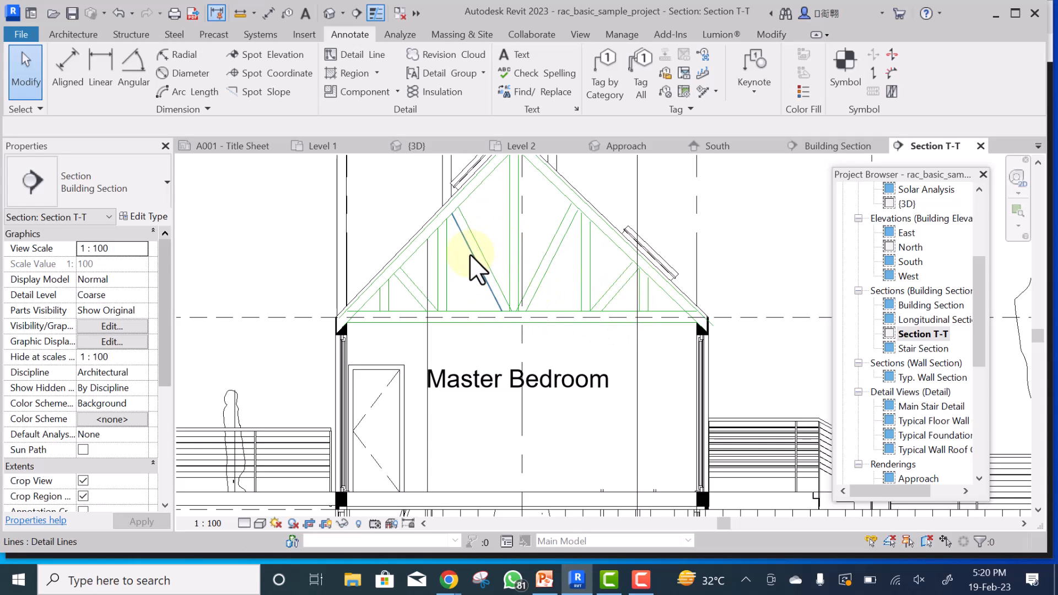
{"action": "scroll", "coordinate": [483, 255], "scroll_direction": "up", "scroll_amount": 2}
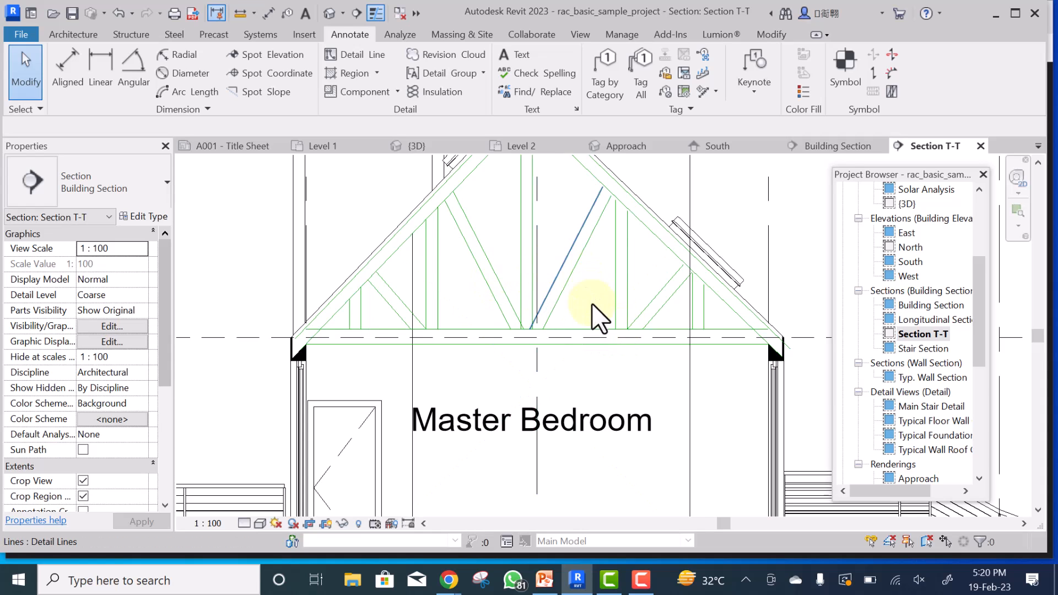
{"action": "scroll", "coordinate": [596, 324], "scroll_direction": "down", "scroll_amount": 5}
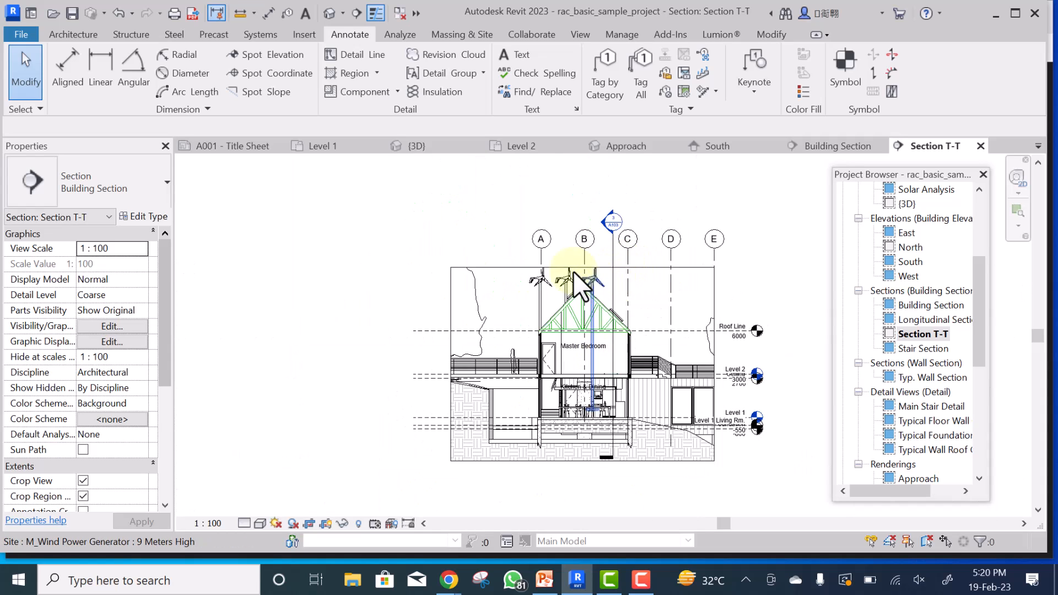
- Hide the middle wind power generator above the roof in Section T-T, and hide the remaining generators by category
{"action": "scroll", "coordinate": [548, 243], "scroll_direction": "up", "scroll_amount": 2}
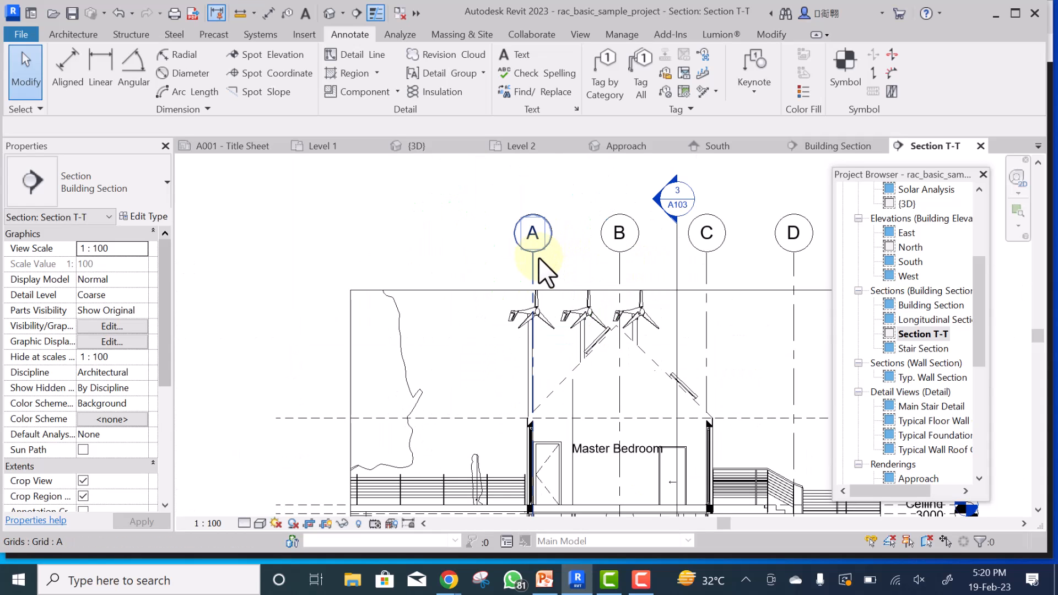
{"action": "scroll", "coordinate": [588, 309], "scroll_direction": "up", "scroll_amount": 1}
{"action": "left_click", "coordinate": [587, 315]}
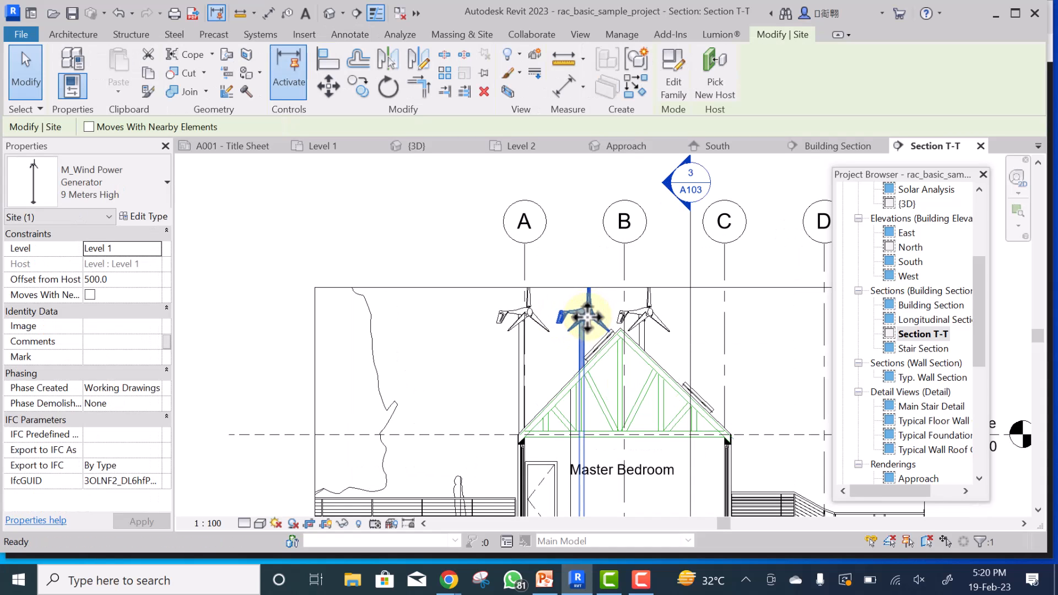
{"action": "key", "text": "Delete"}
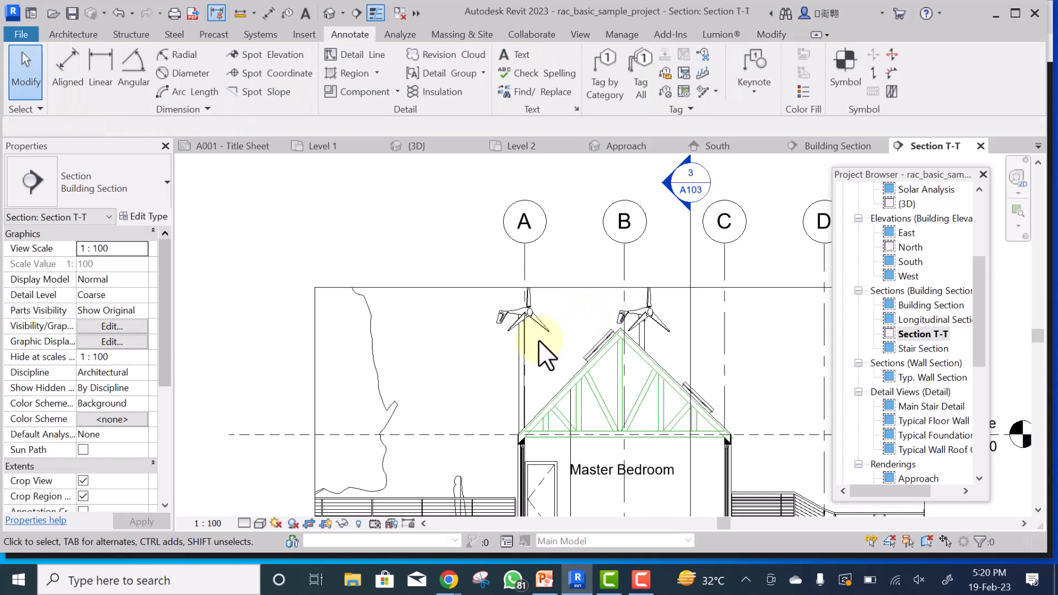
{"action": "scroll", "coordinate": [538, 334], "scroll_direction": "up", "scroll_amount": 1}
{"action": "left_click", "coordinate": [540, 320]}
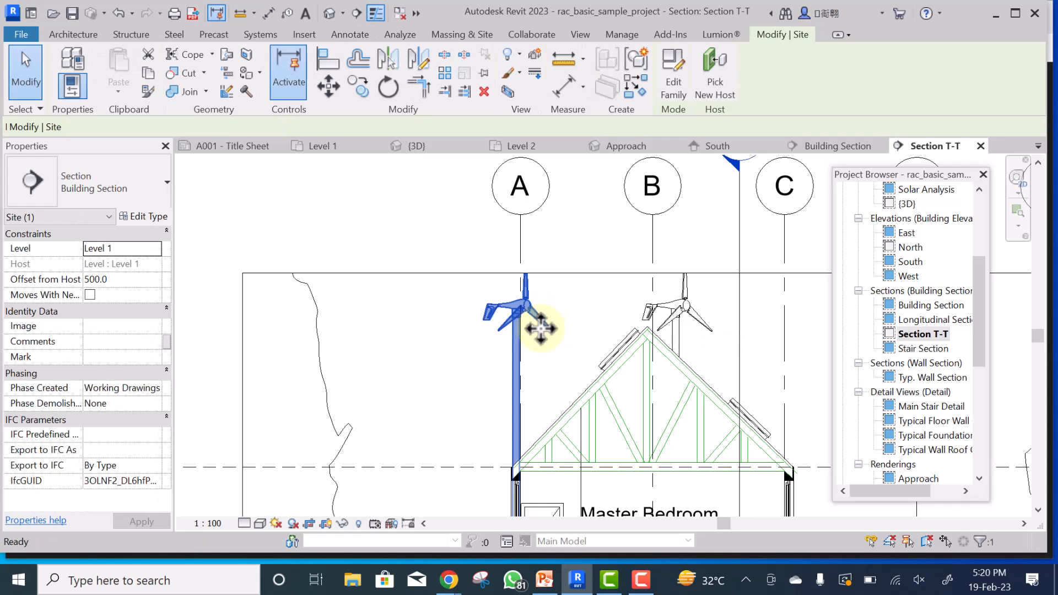
{"action": "key", "text": "Delete"}
{"action": "scroll", "coordinate": [565, 332], "scroll_direction": "down", "scroll_amount": 1}
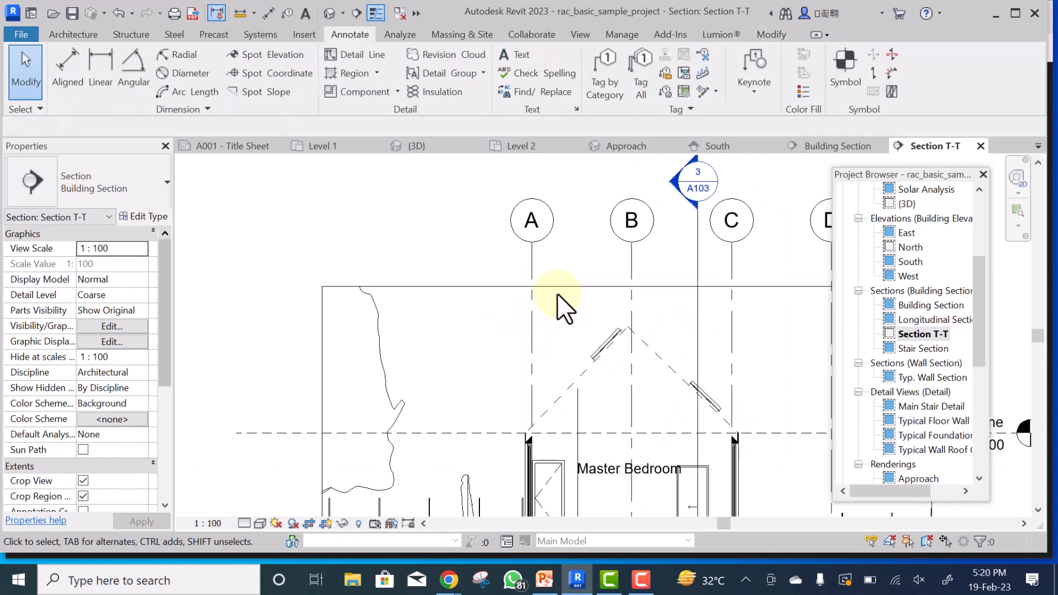
- Hide the whole Grids category in Section T-T using grid B
{"action": "scroll", "coordinate": [634, 261], "scroll_direction": "down", "scroll_amount": 1}
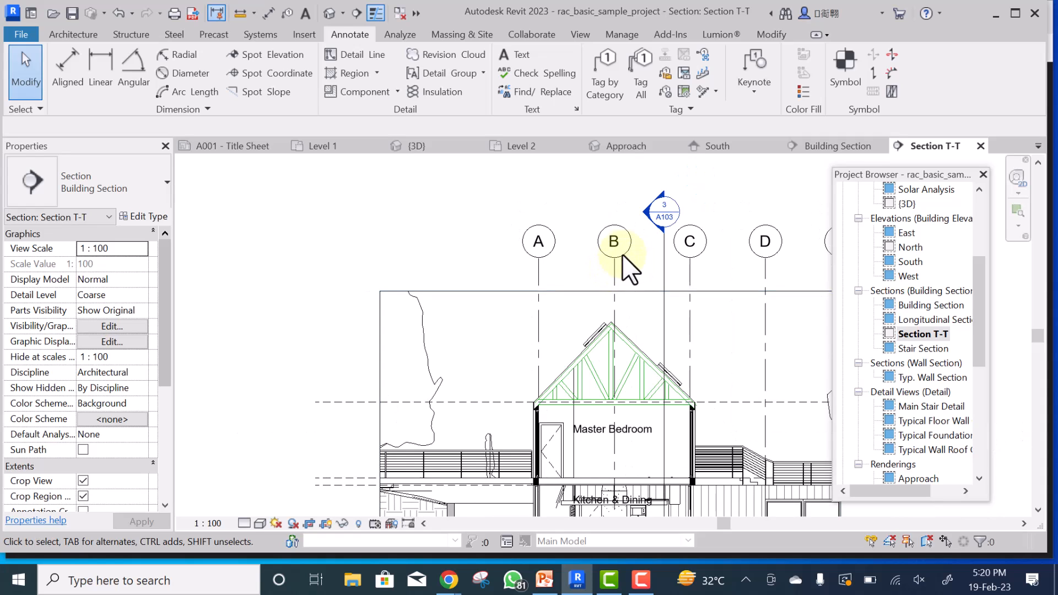
{"action": "left_click", "coordinate": [614, 266]}
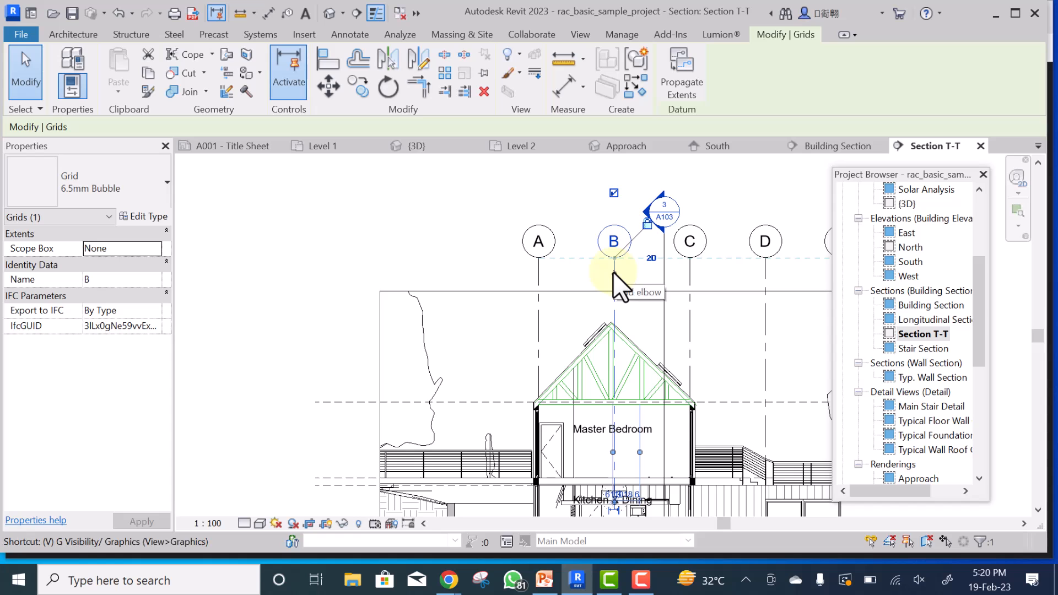
{"action": "key", "text": "v"}
{"action": "key", "text": "h"}
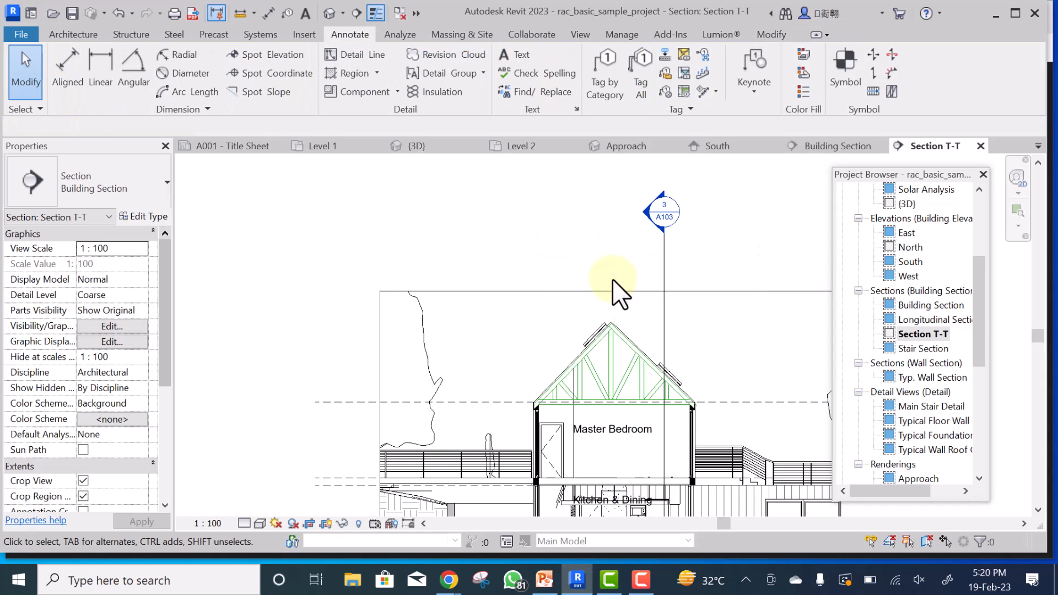
- Reveal the hidden elements in Section T-T, unhide the Grids category through grid C, and leave the reveal mode
{"action": "middle_click_drag", "start_coordinate": [622, 327], "coordinate": [521, 279]}
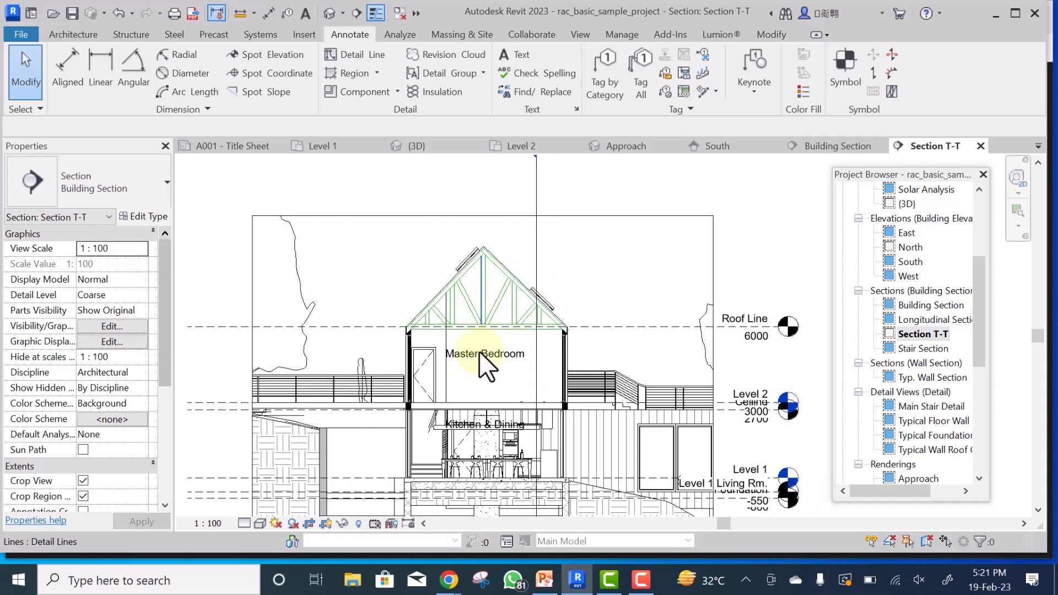
{"action": "left_click", "coordinate": [358, 524]}
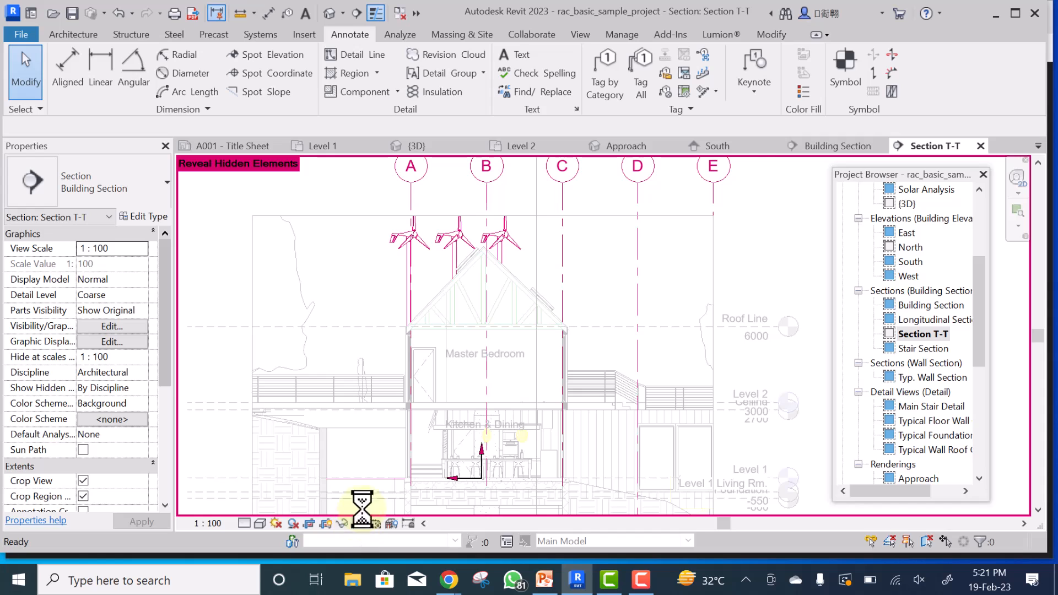
{"action": "left_click", "coordinate": [563, 255]}
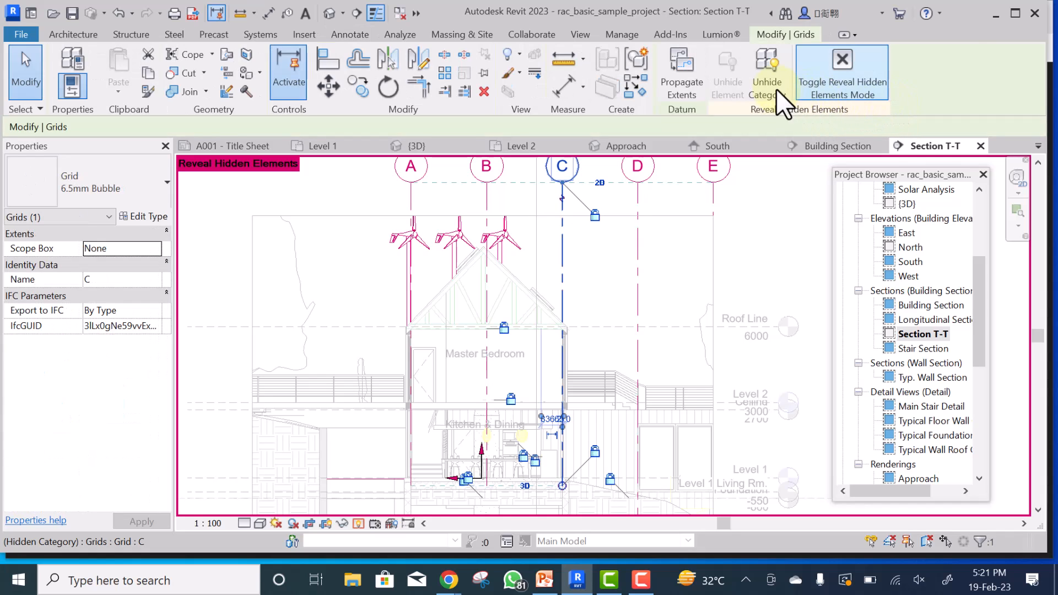
{"action": "left_click", "coordinate": [767, 75]}
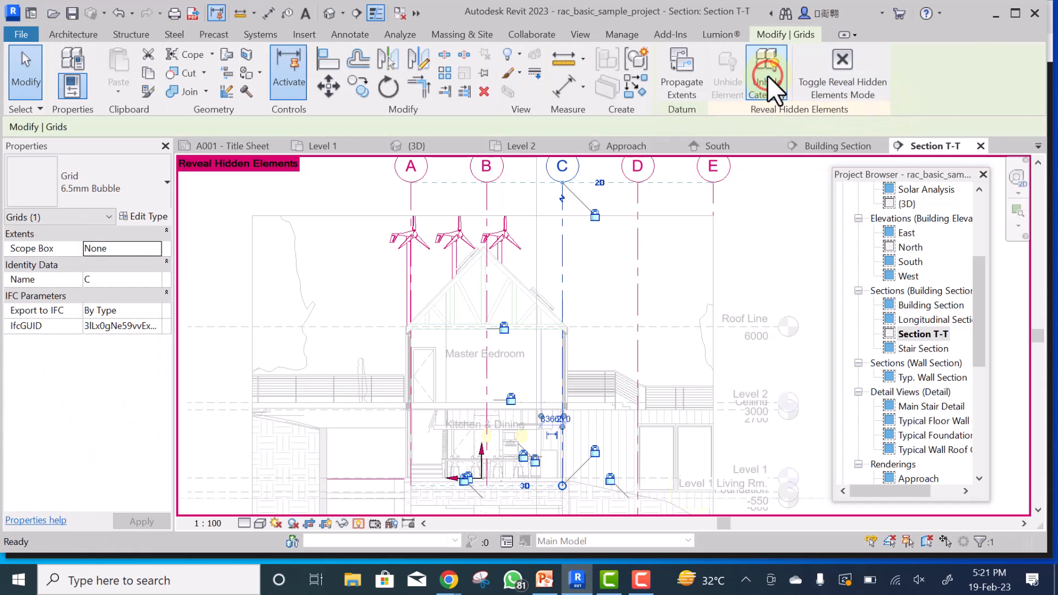
{"action": "left_click", "coordinate": [845, 79]}
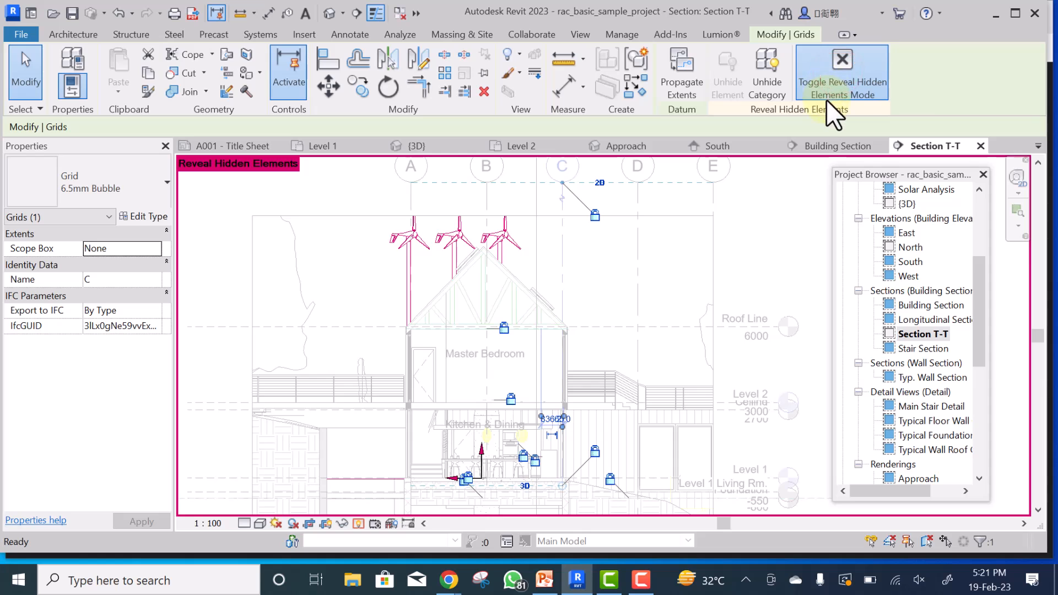
{"action": "left_click", "coordinate": [693, 240]}
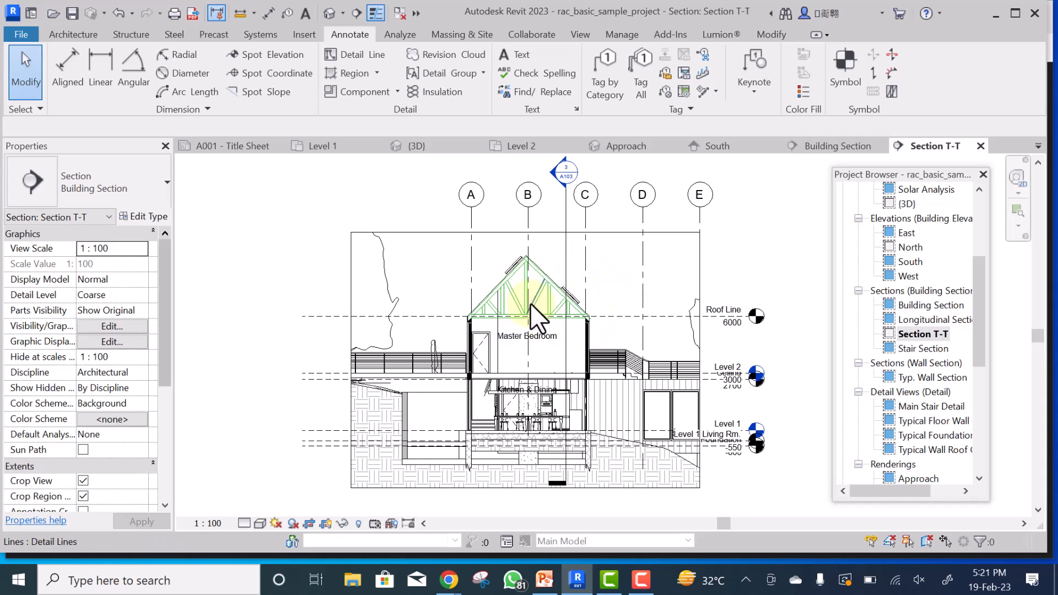
- Examine the junction between the timber roof truss and the Master Bedroom's exterior wall near grid C
{"action": "scroll", "coordinate": [530, 321], "scroll_direction": "up", "scroll_amount": 1}
{"action": "scroll", "coordinate": [530, 322], "scroll_direction": "up", "scroll_amount": 1}
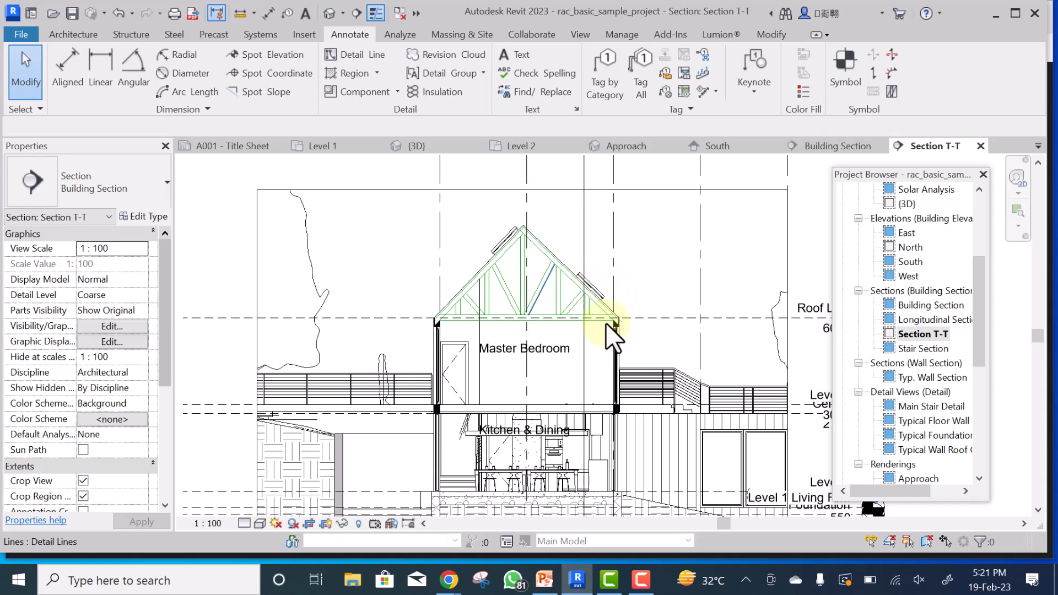
{"action": "scroll", "coordinate": [647, 281], "scroll_direction": "up", "scroll_amount": 5}
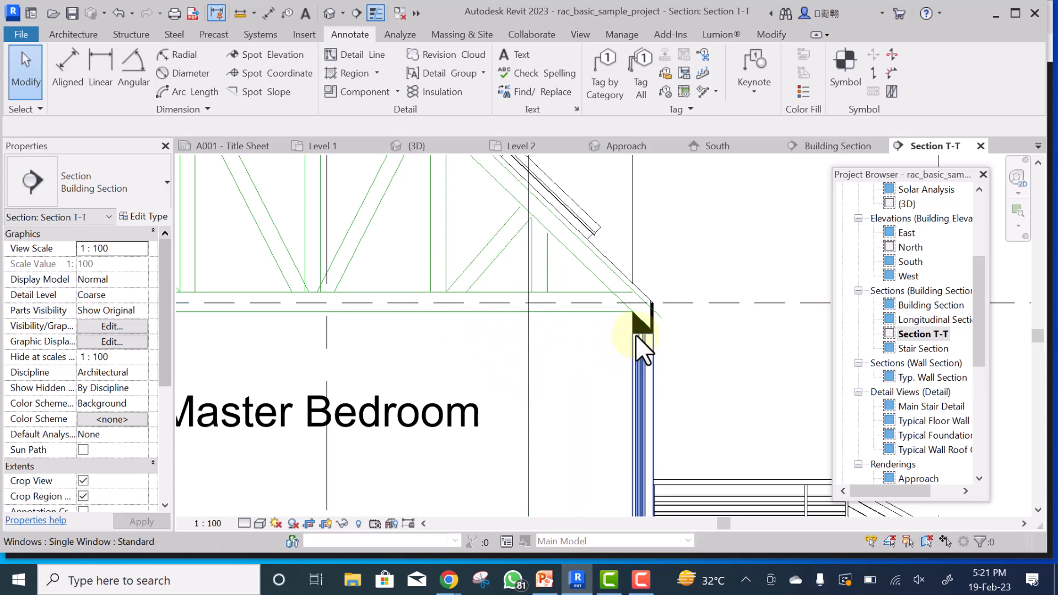
{"action": "scroll", "coordinate": [613, 362], "scroll_direction": "down", "scroll_amount": 3}
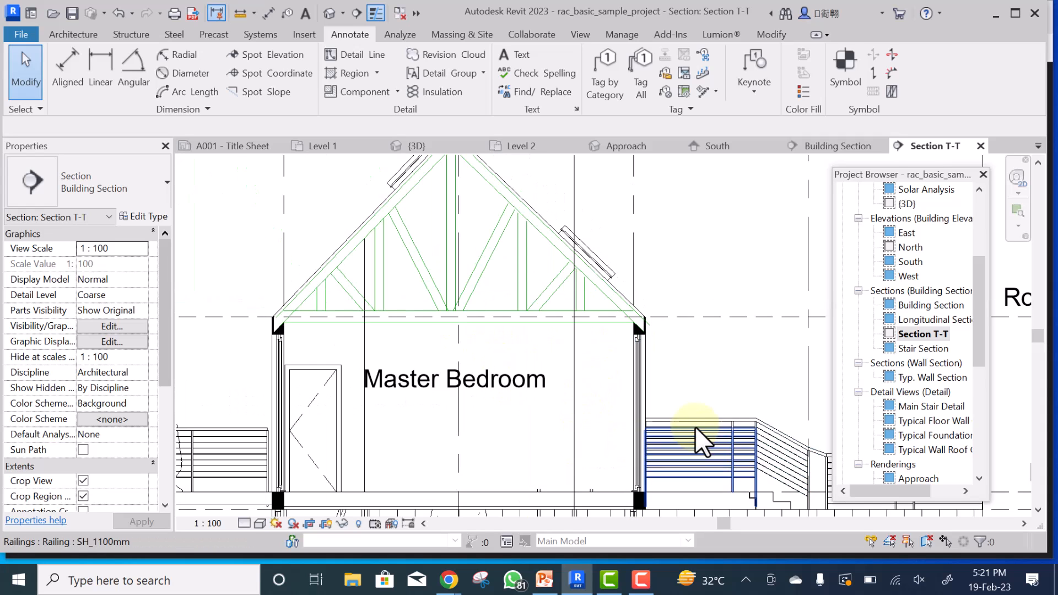